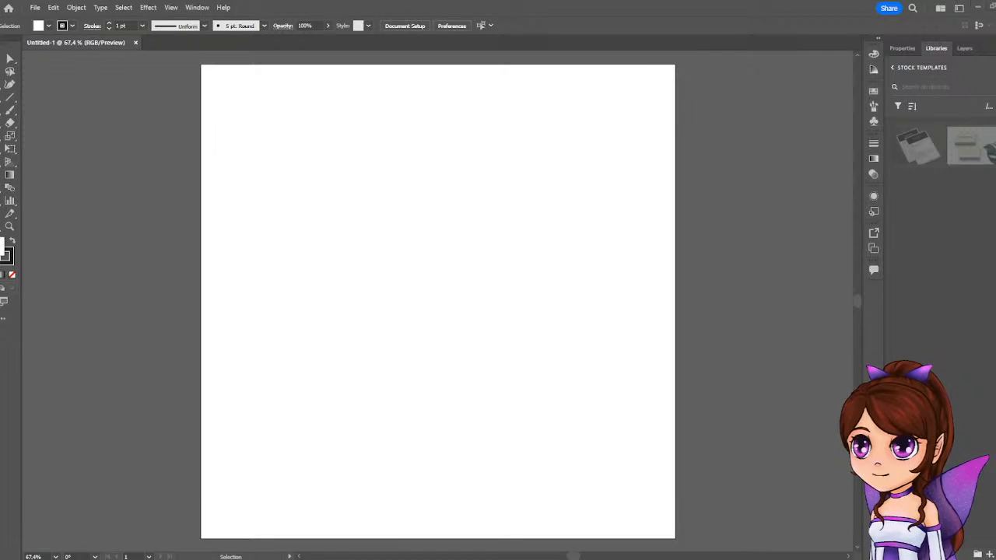
Display the document's properties and turn on the grid for the blank artboard.
left_click(895, 49)
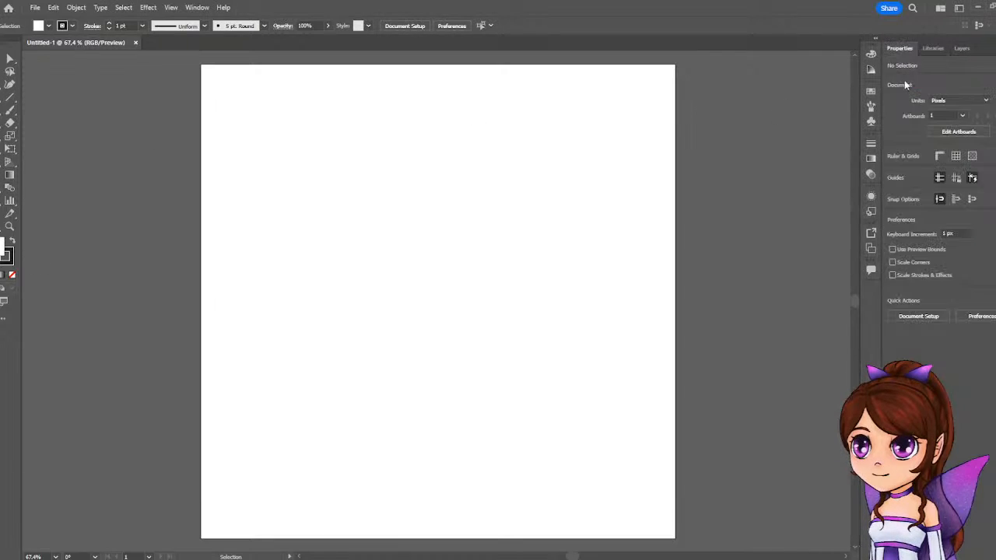
left_click(938, 48)
left_click(964, 48)
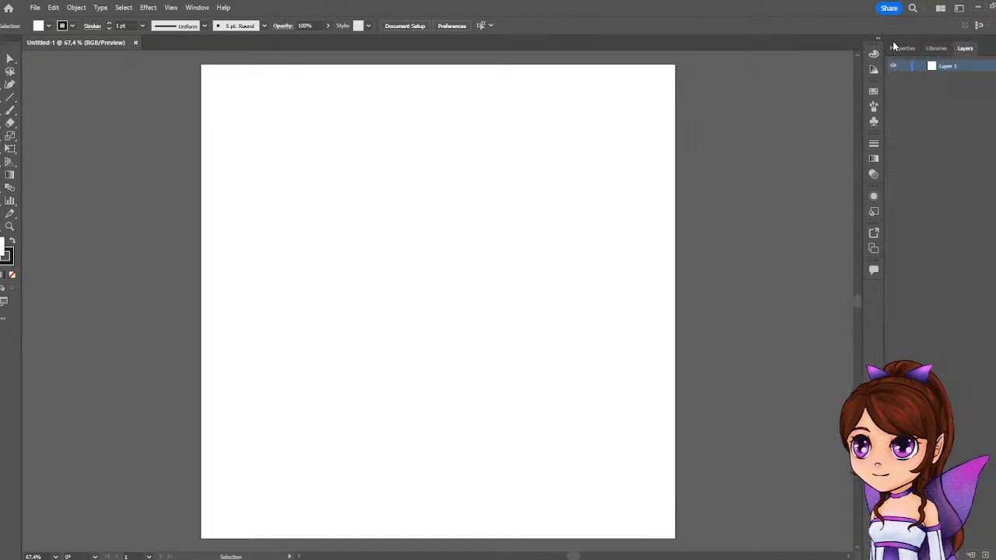
left_click(900, 48)
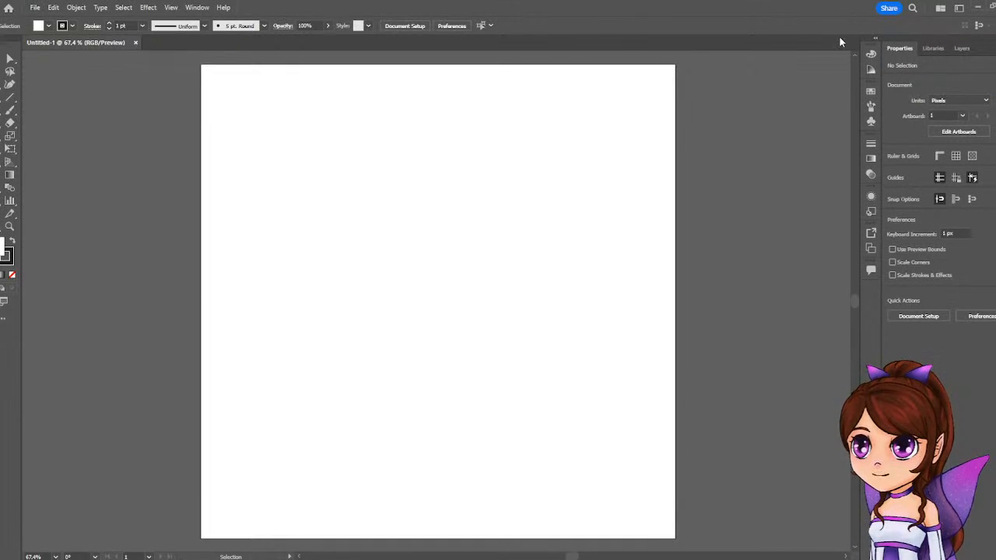
left_click(170, 8)
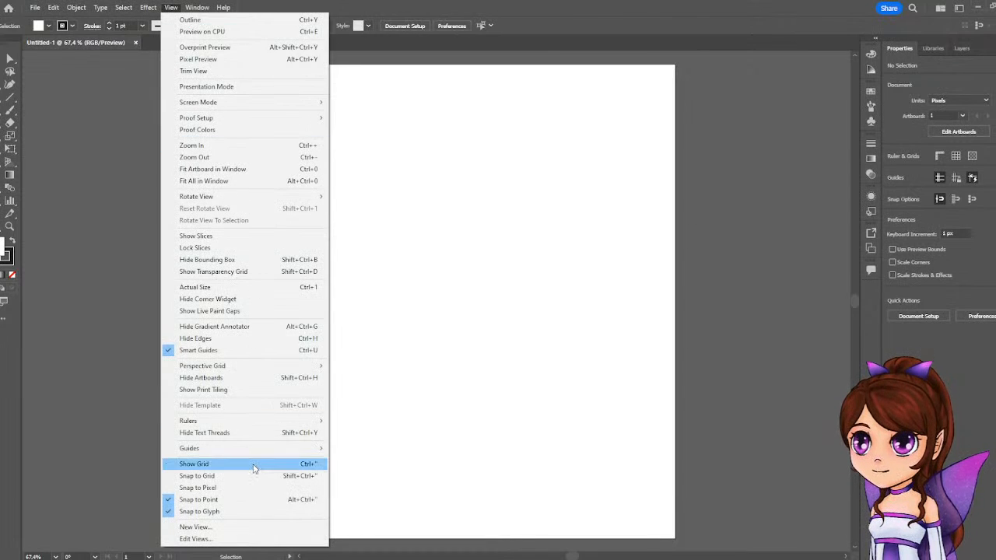
left_click(254, 464)
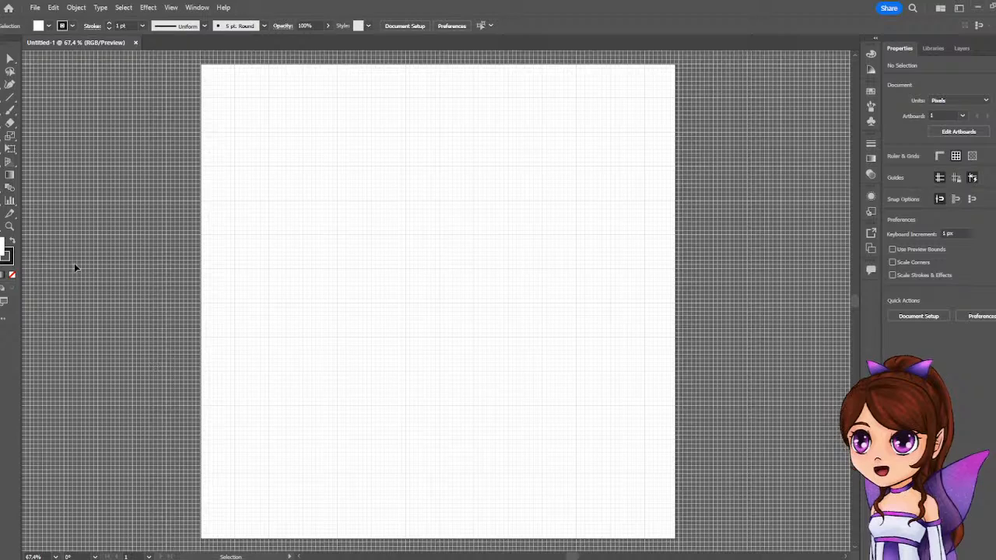
Draw a rectangle about 217 × 145 px near the centre of the artboard, starting at a grid intersection.
left_click(0, 114)
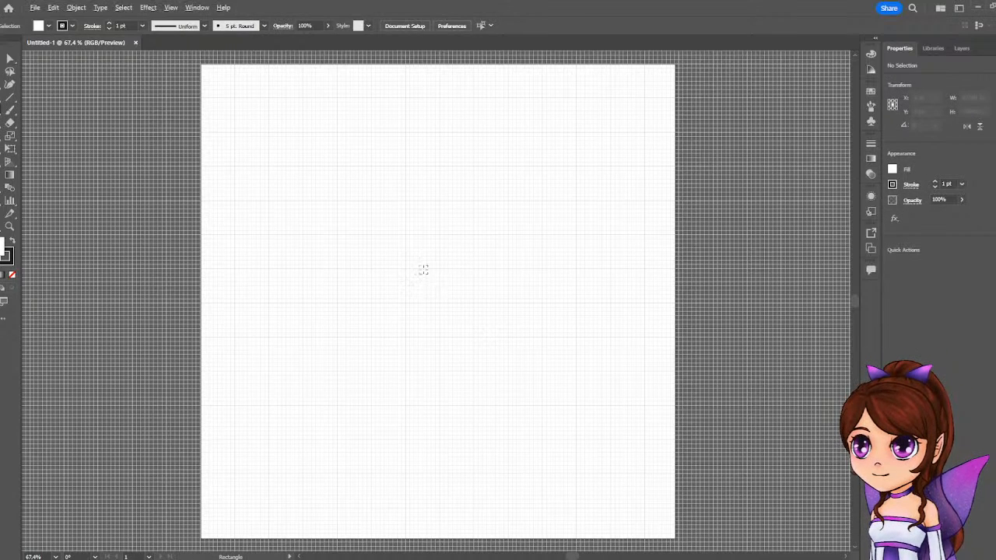
scroll(420, 270, "up", 3)
scroll(420, 270, "down", 1)
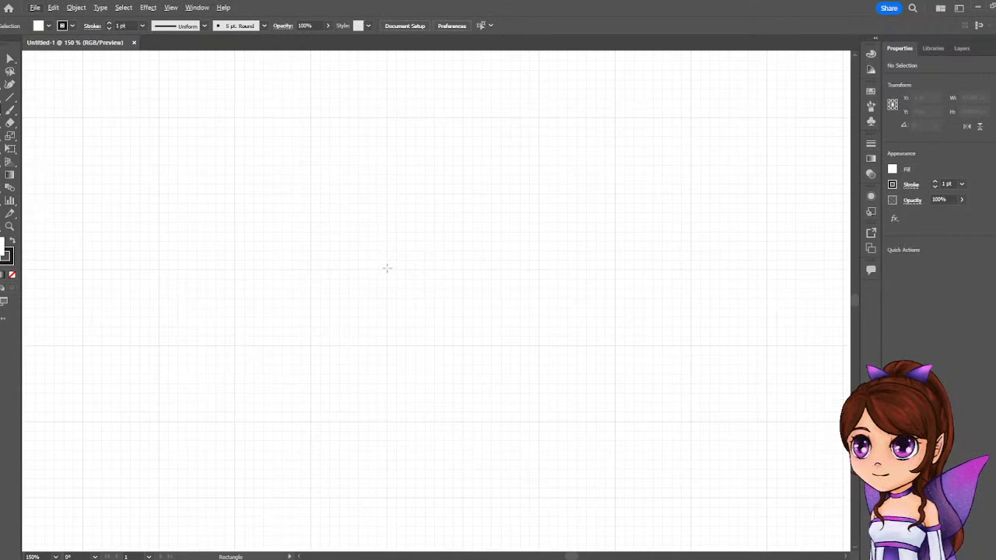
left_click_drag(386, 269, 615, 422)
Shrink the rectangle proportionally from its lower-right corner to about 134 × 89 px.
scroll(491, 380, "down", 5)
scroll(491, 380, "up", 2)
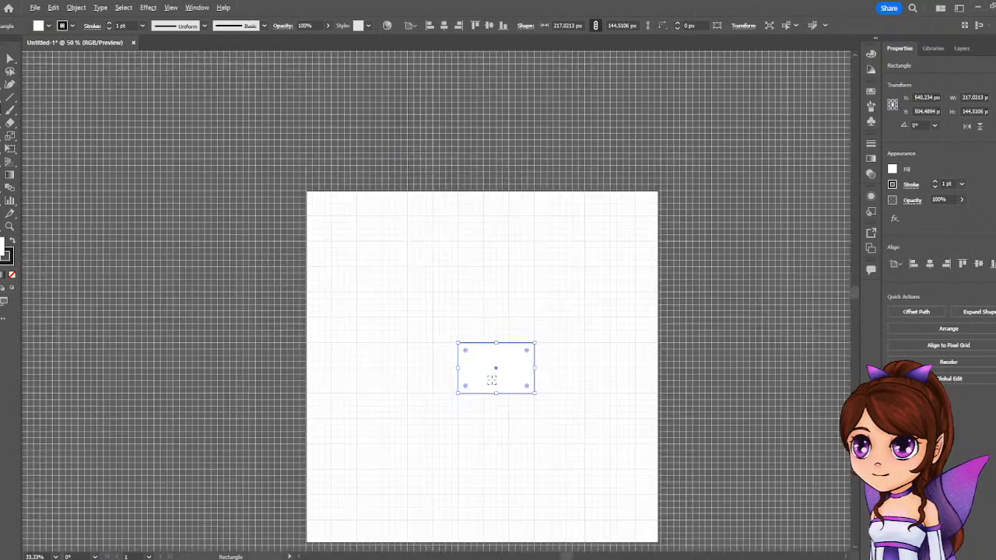
scroll(492, 380, "up", 1)
scroll(488, 380, "down", 1)
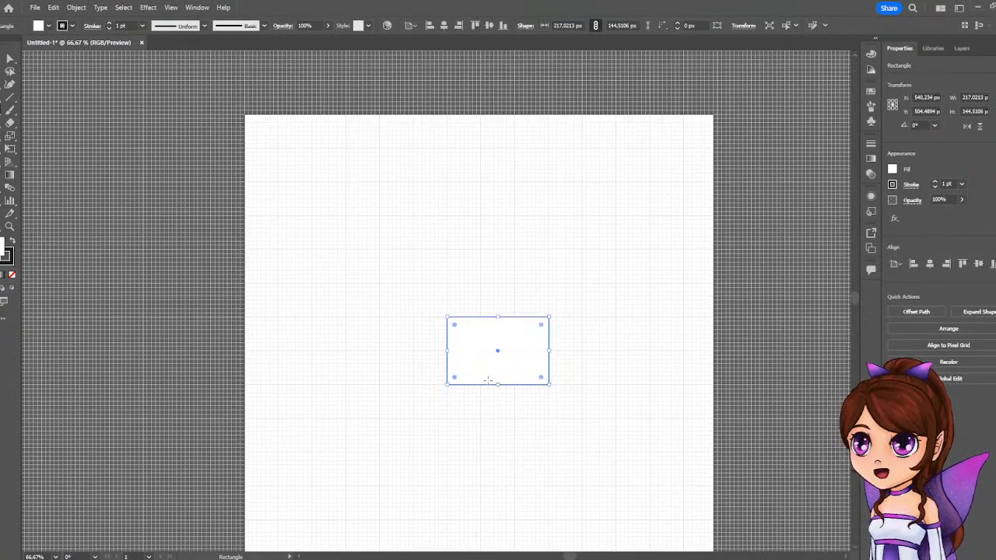
scroll(488, 380, "down", 1)
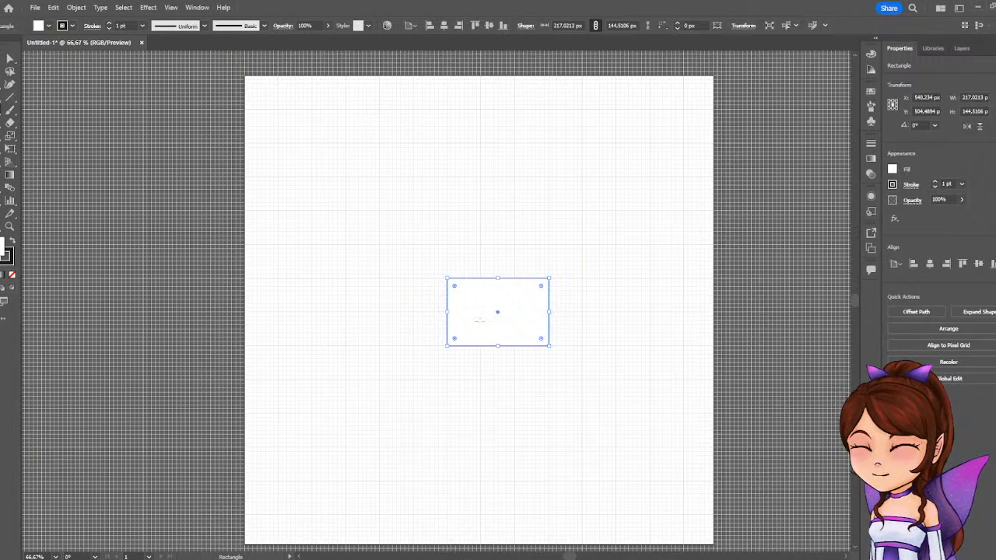
scroll(478, 288, "up", 3)
scroll(479, 288, "down", 2)
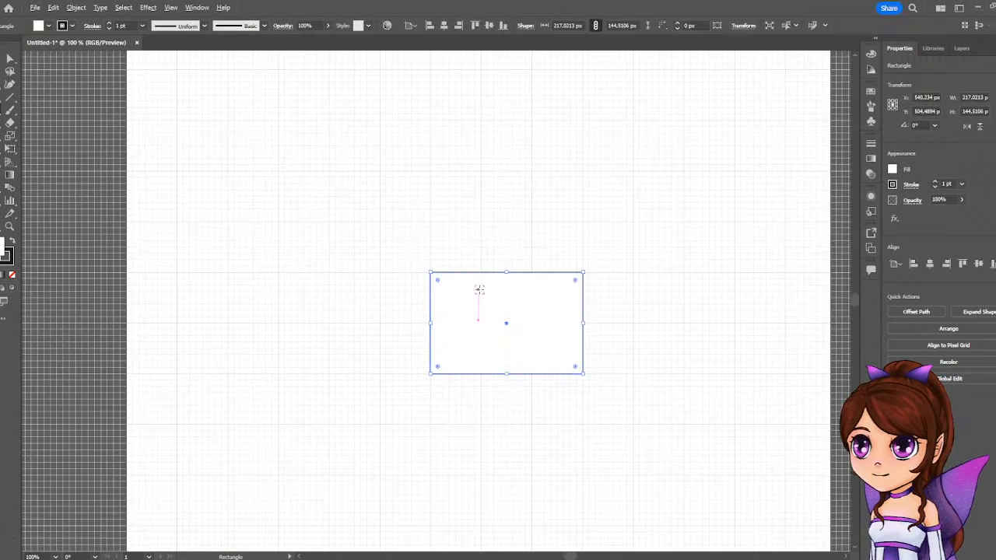
scroll(478, 289, "up", 1)
scroll(472, 286, "up", 1)
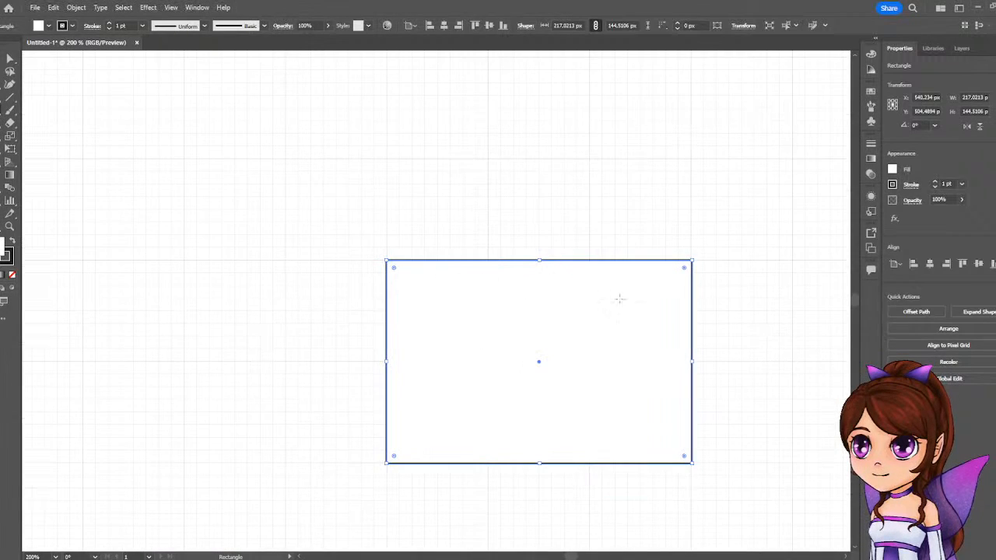
left_click_drag(692, 463, 575, 395)
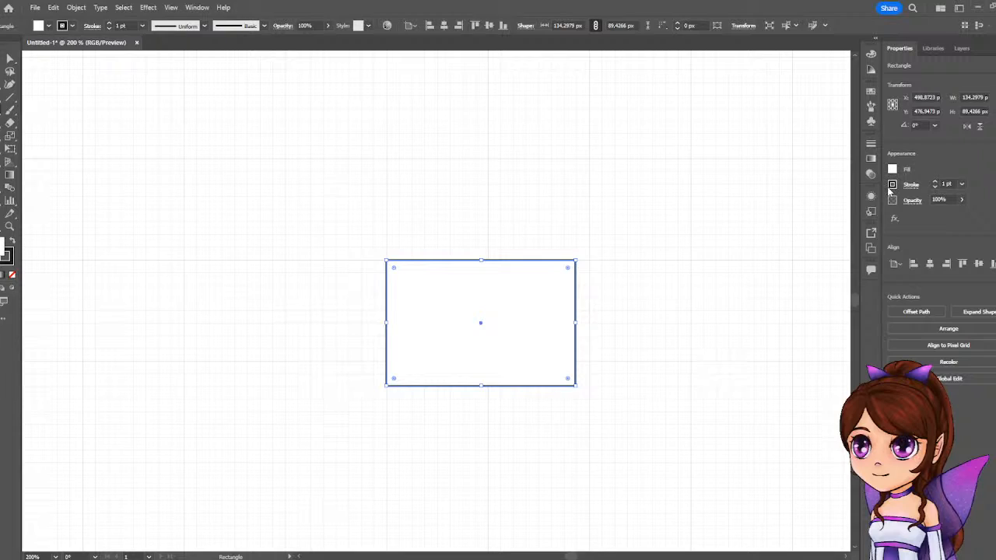
Remove the rectangle's stroke and fill it with the grey swatch C=0 M=0 Y=0 K=40.
left_click(892, 185)
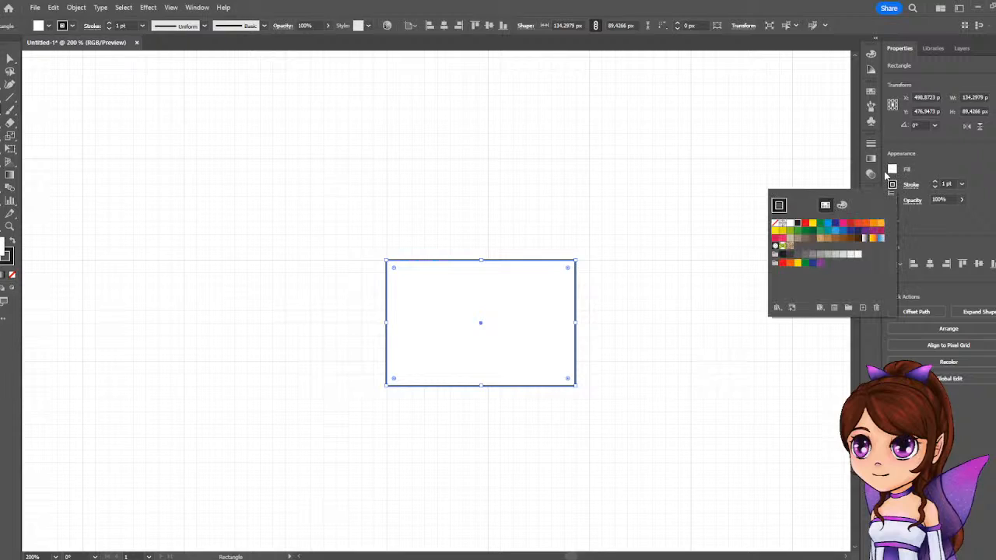
left_click(775, 224)
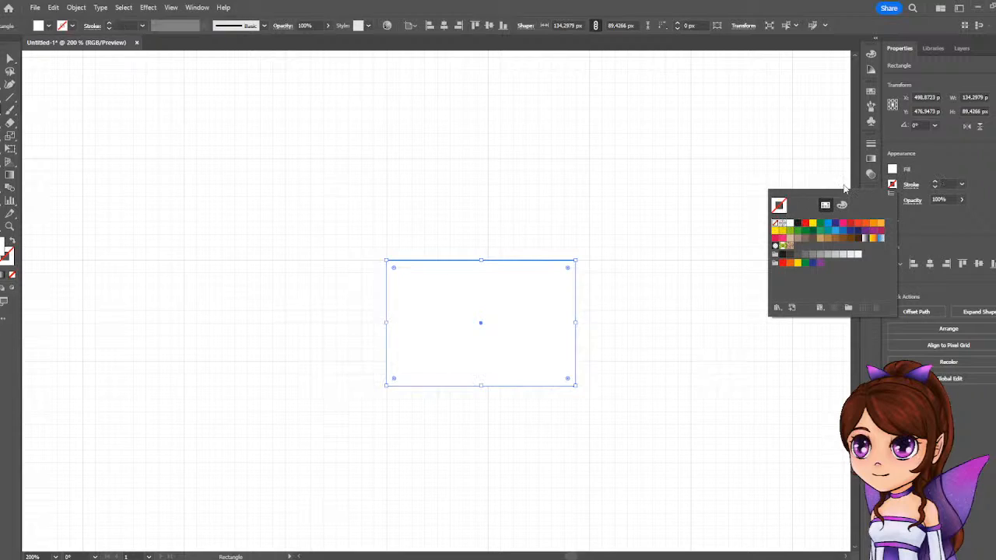
left_click(892, 169)
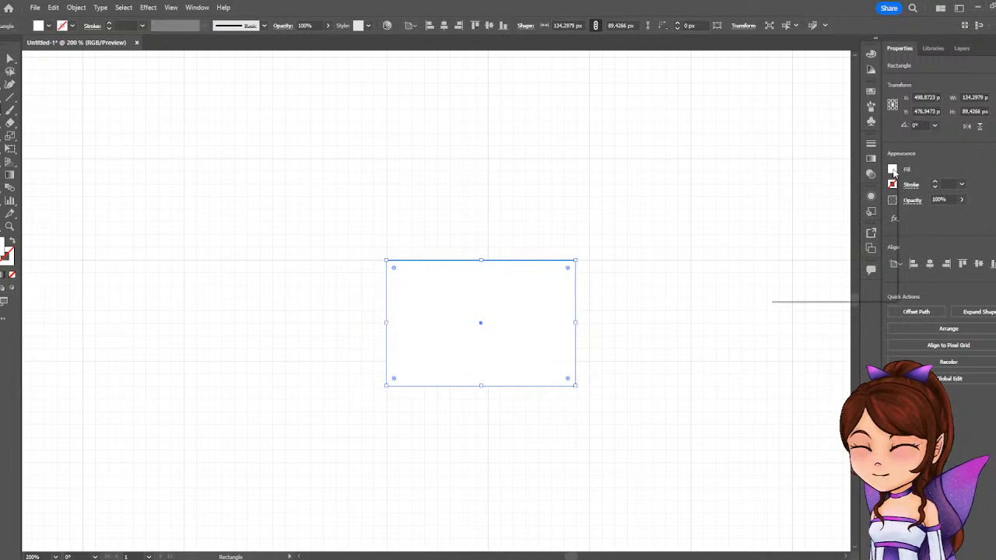
left_click(822, 240)
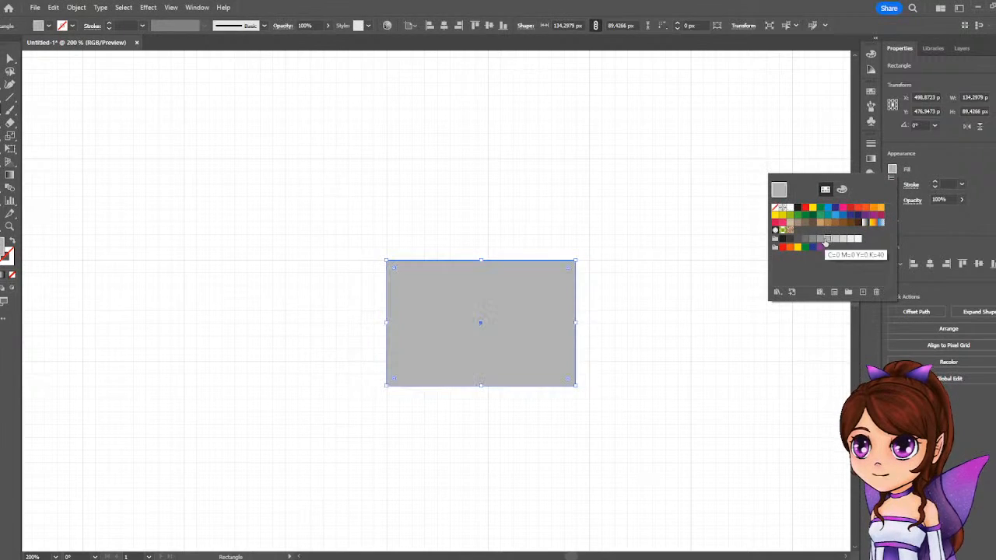
left_click(652, 261)
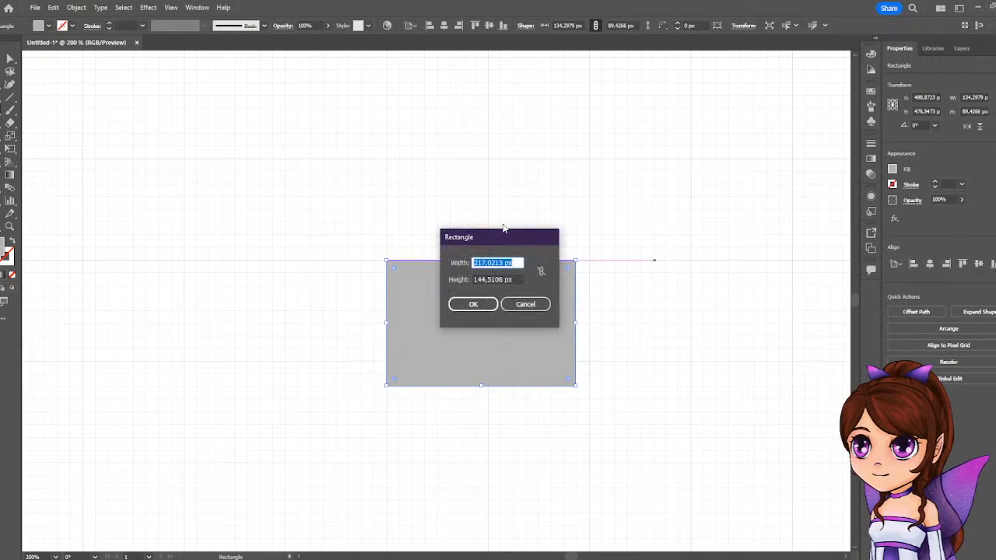
left_click(523, 304)
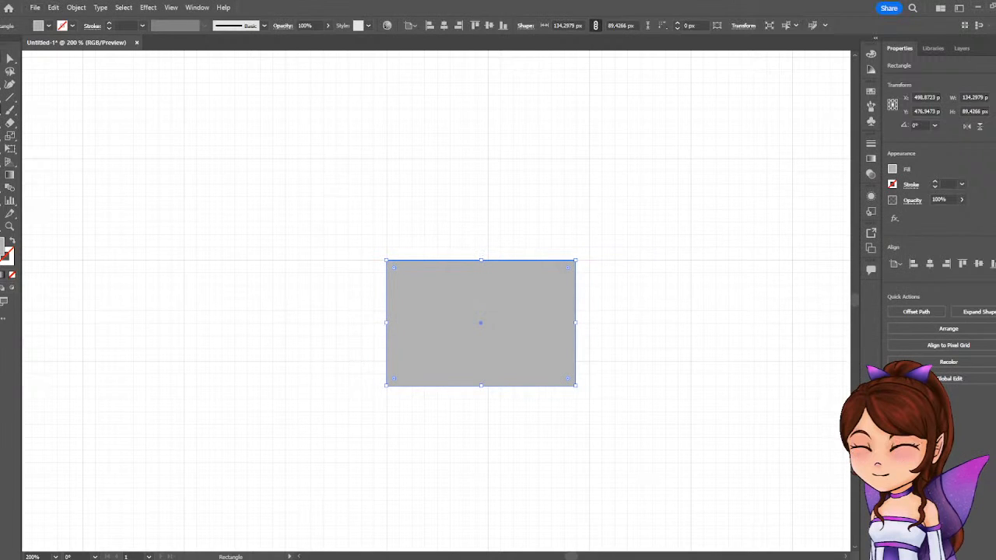
Place a copy of the grey rectangle diagonally above and to the left, centred at about X 433, Y 360 px.
key("v")
left_click(419, 156)
scroll(711, 309, "down", 3)
scroll(707, 308, "up", 3)
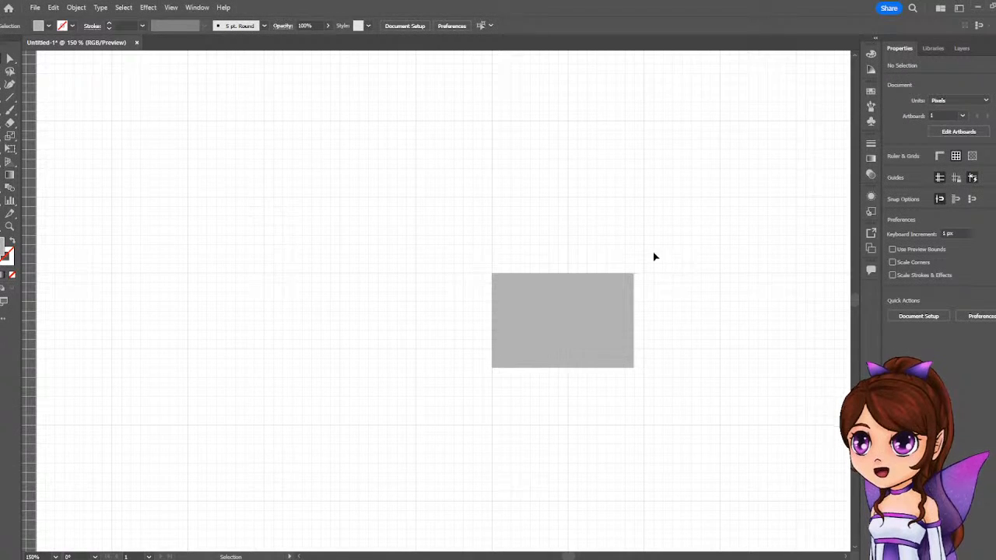
scroll(642, 261, "down", 1)
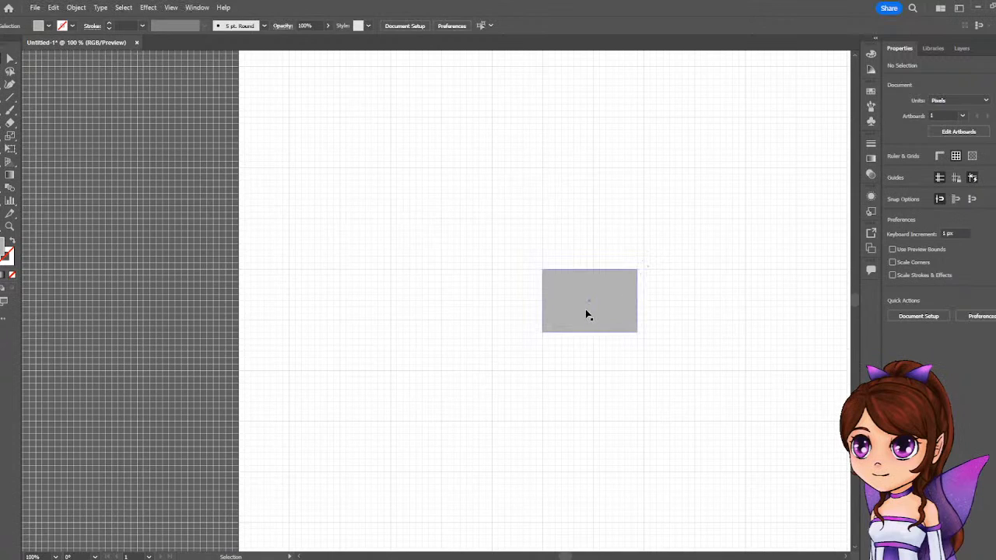
left_click_drag(599, 319, 556, 242)
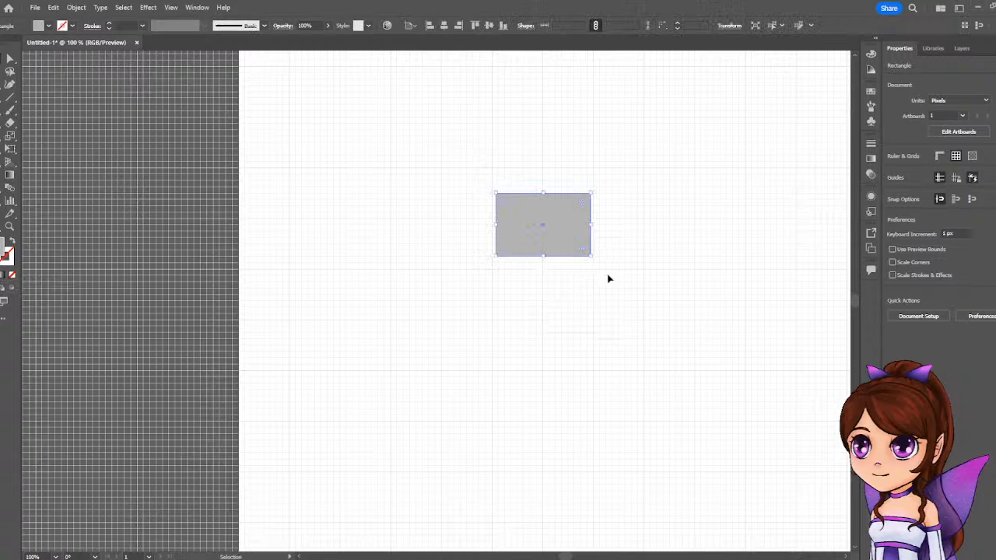
key("ctrl+z")
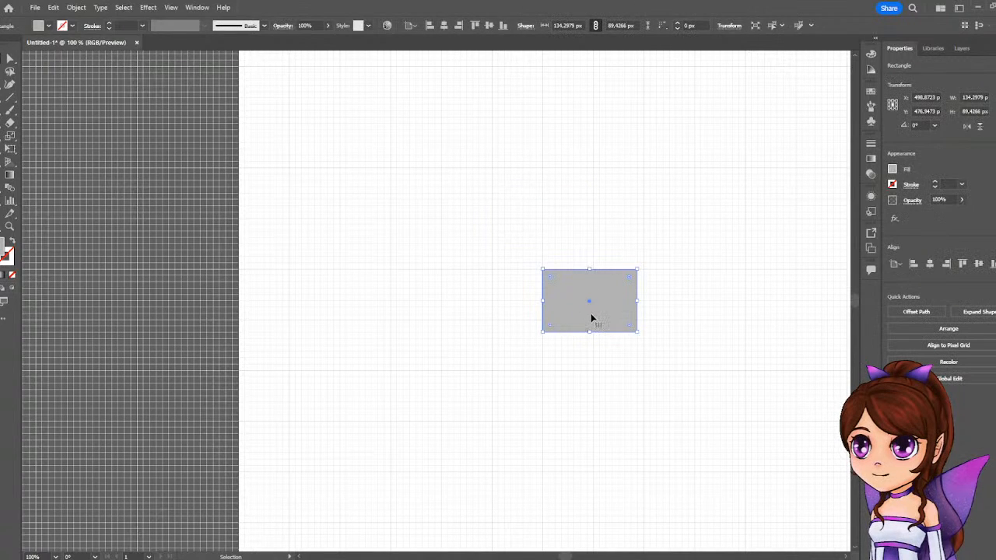
left_click_drag(593, 315, 548, 233)
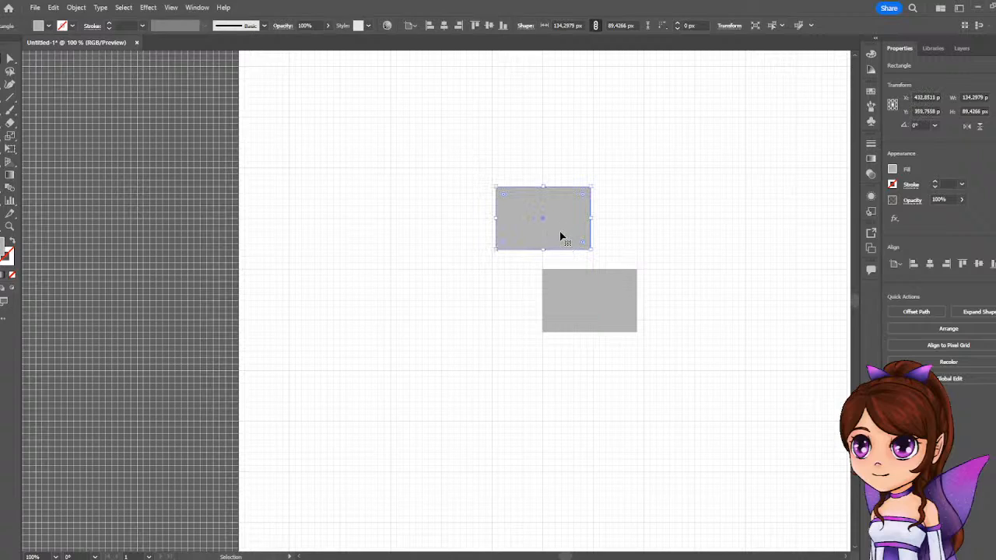
Copy the original rectangle diagonally below and to the right, matching the upper pair's vertical gap of about 28 px, and dismiss the auto-backup dialog.
left_click(622, 306)
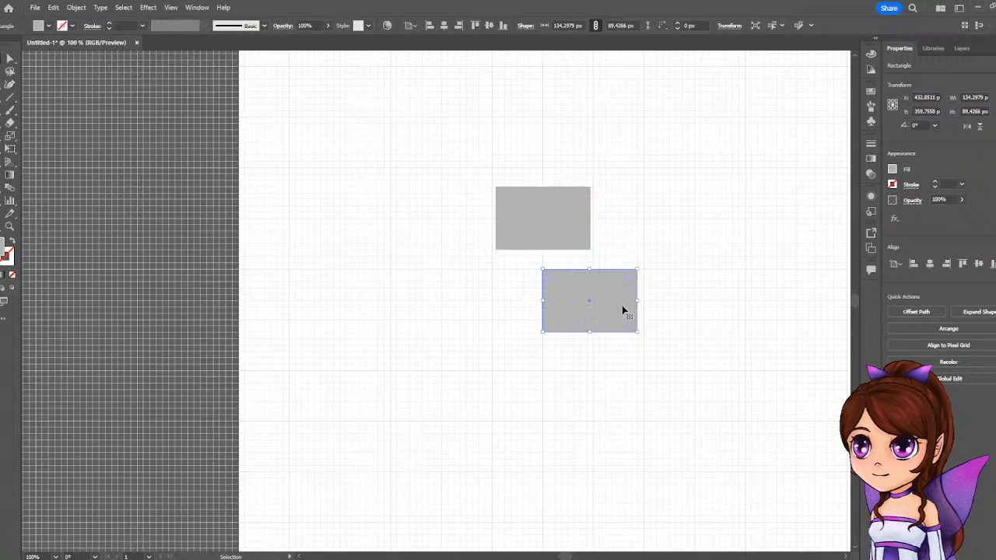
left_click_drag(611, 296, 661, 378)
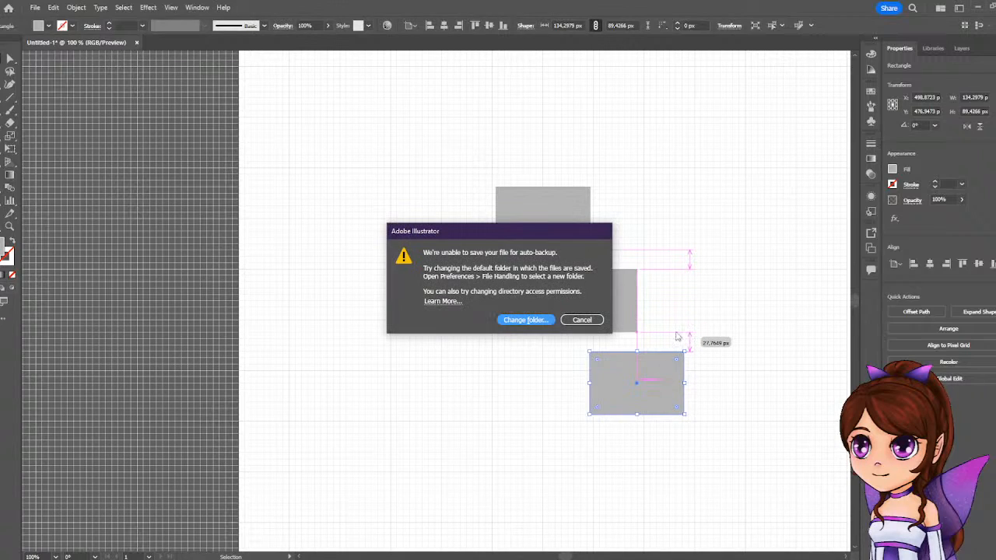
left_click(584, 319)
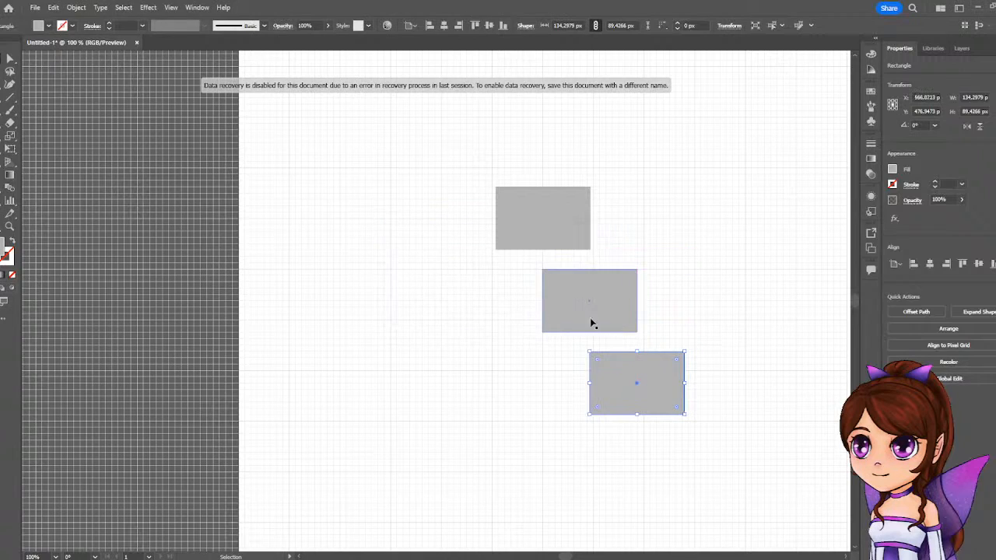
left_click(702, 231)
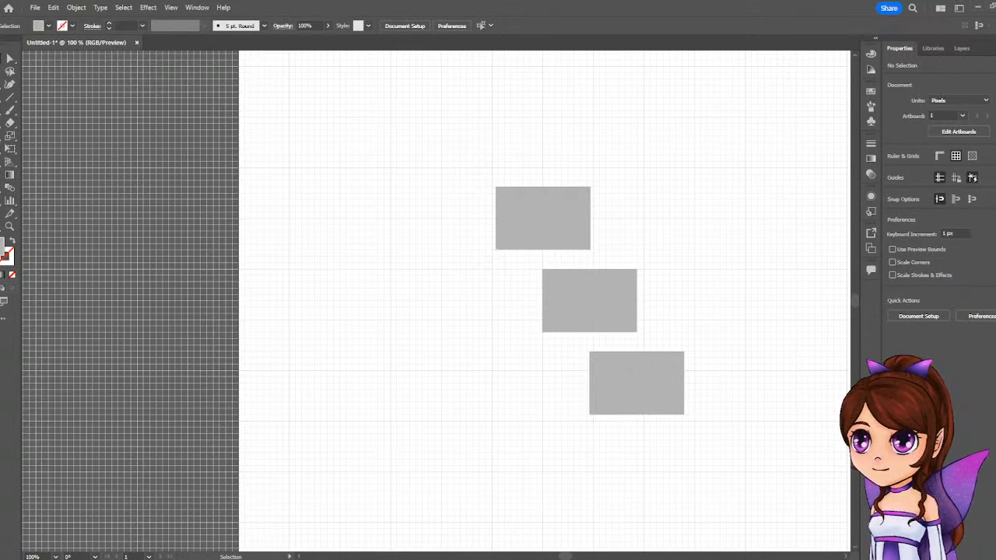
Draw a circle about 234 px in diameter from the middle rectangle's centre, reaching the centre height of the upper rectangle.
left_click(10, 109)
left_click(41, 136)
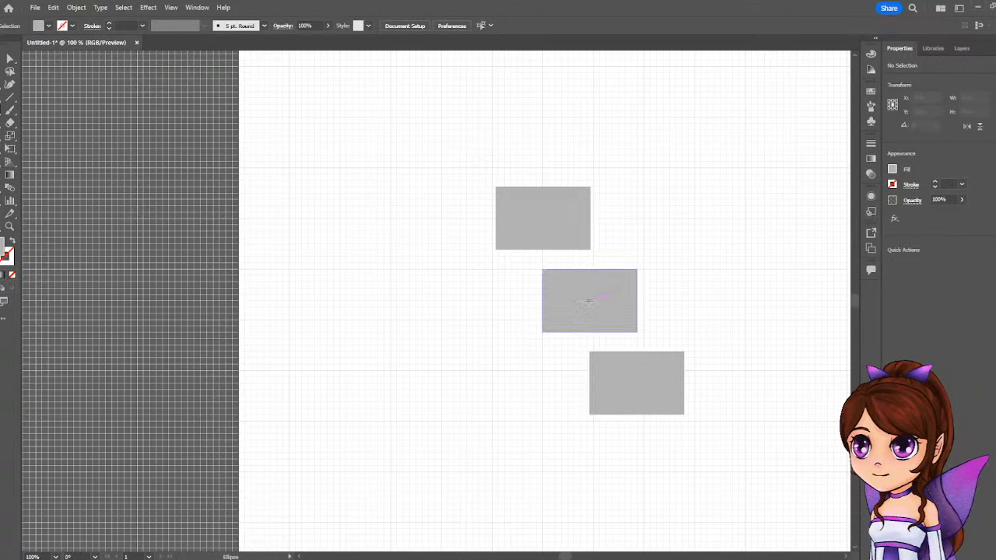
left_click_drag(589, 302, 689, 210)
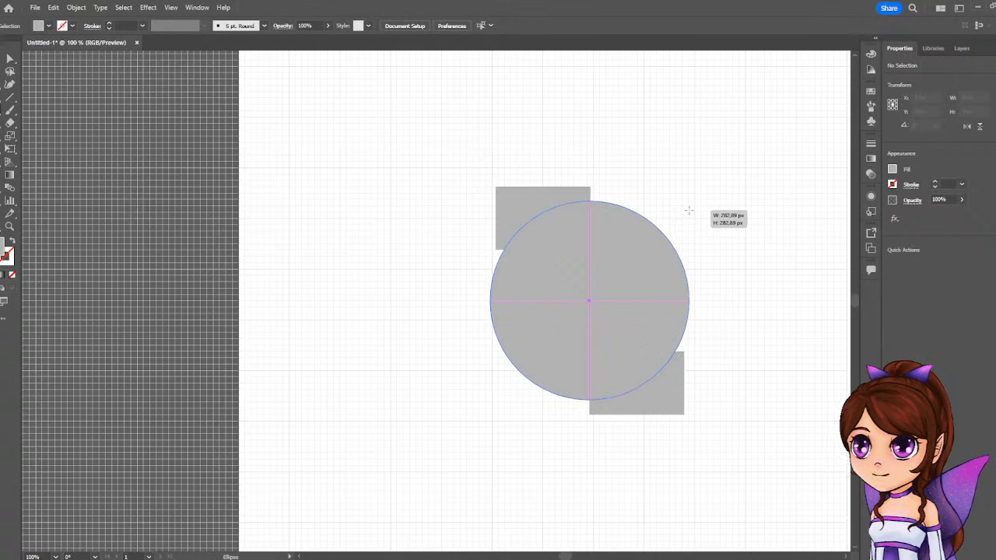
left_click_drag(689, 210, 671, 218)
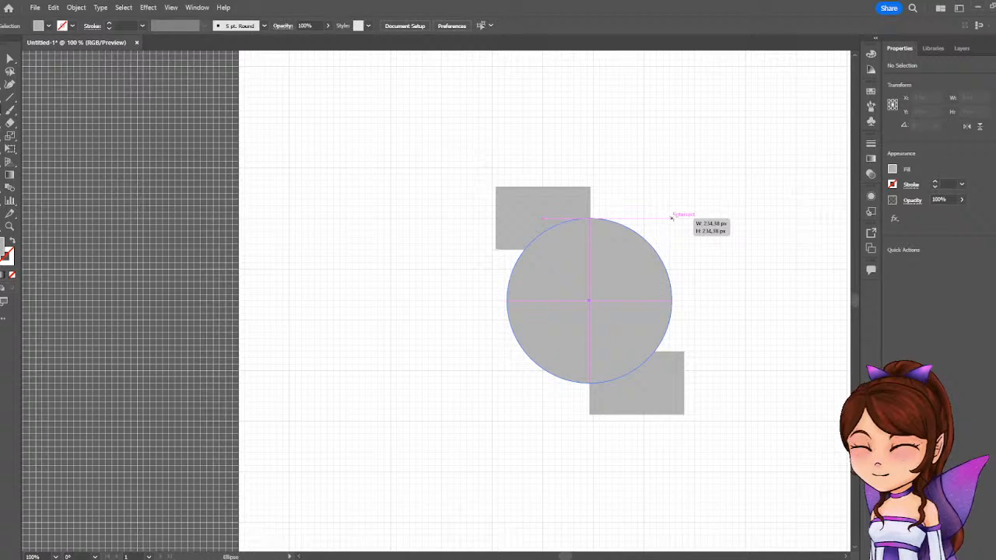
left_click_drag(671, 218, 672, 217)
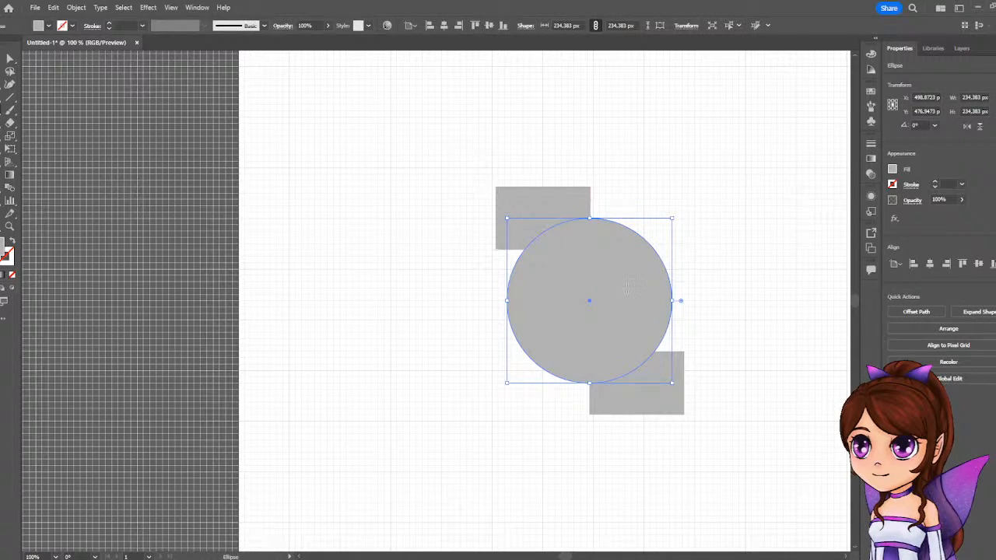
Remove the circle's fill and give it a black stroke.
left_click(893, 169)
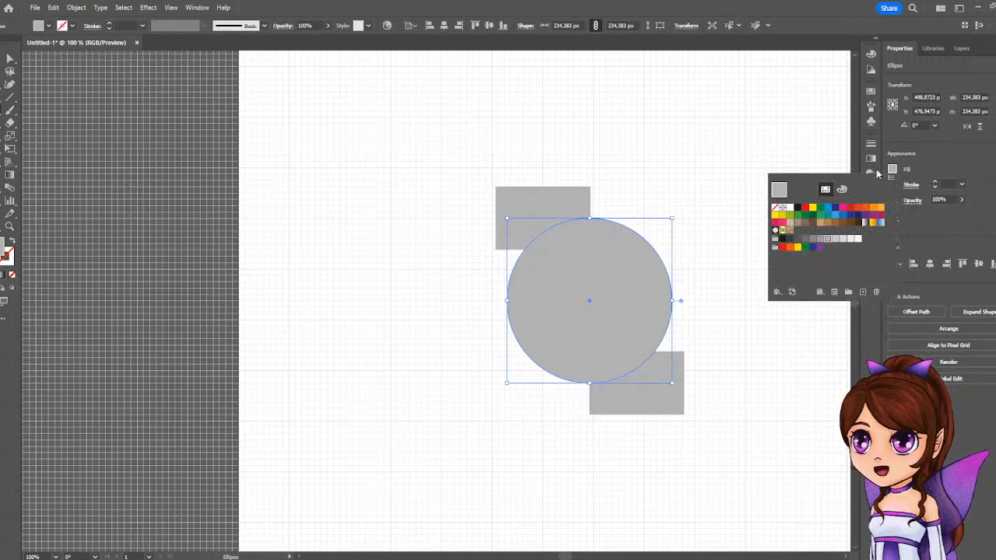
left_click(775, 207)
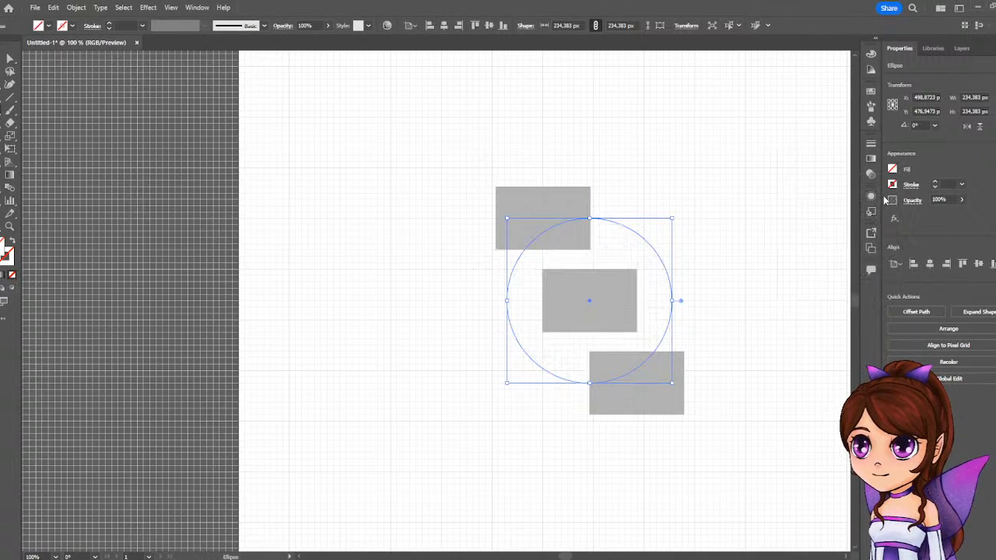
left_click(892, 185)
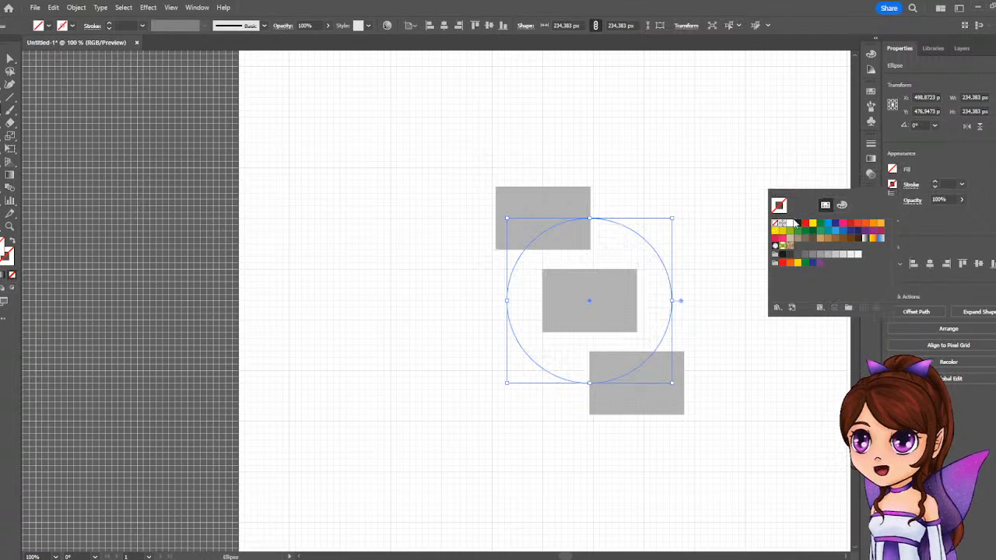
left_click(797, 223)
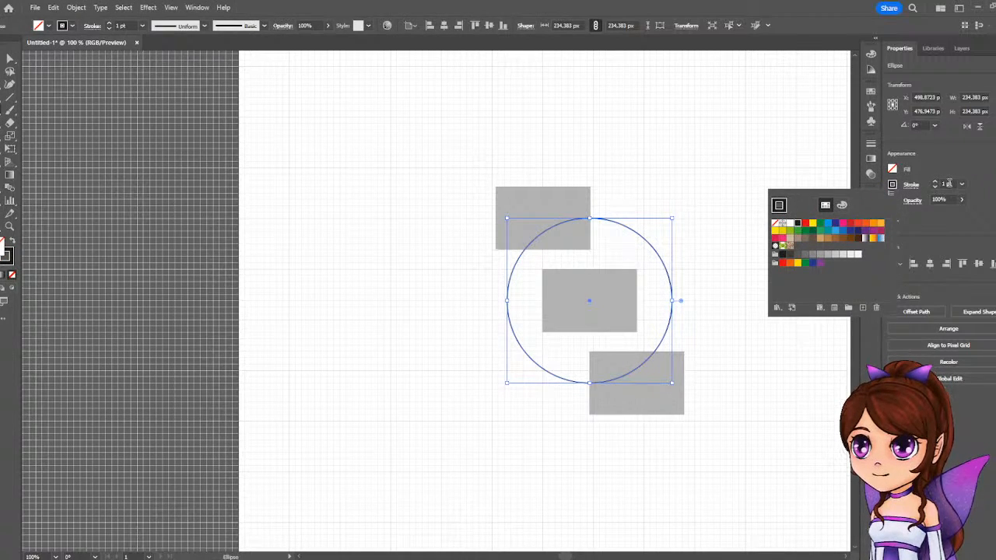
Set the circle's stroke weight to 5 pt.
left_click(936, 182)
left_click(936, 182)
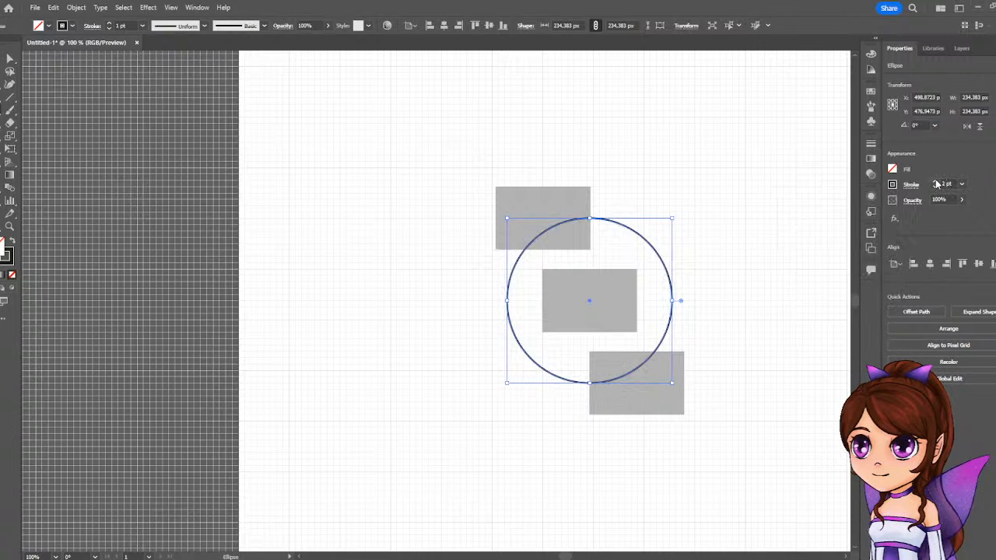
left_click(936, 182)
left_click(936, 182)
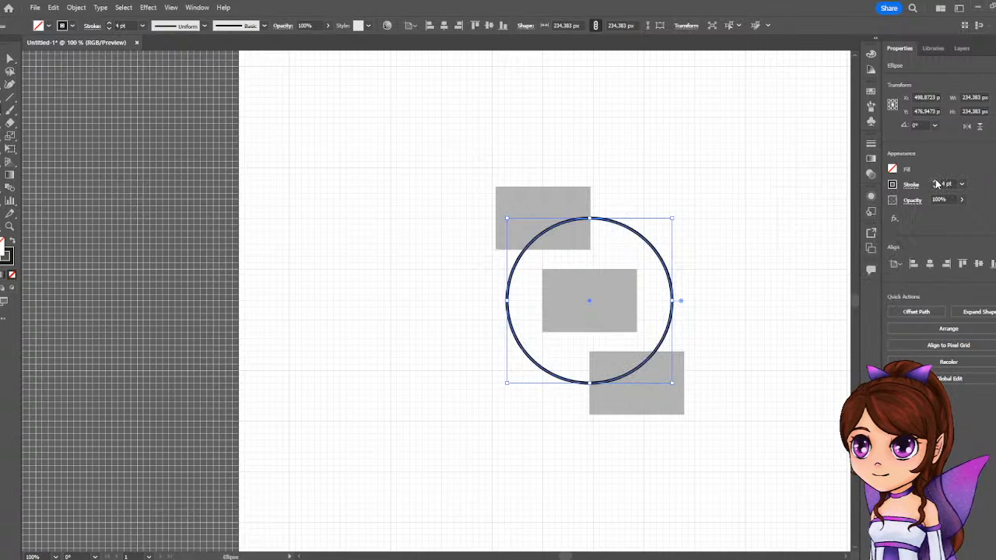
left_click(936, 182)
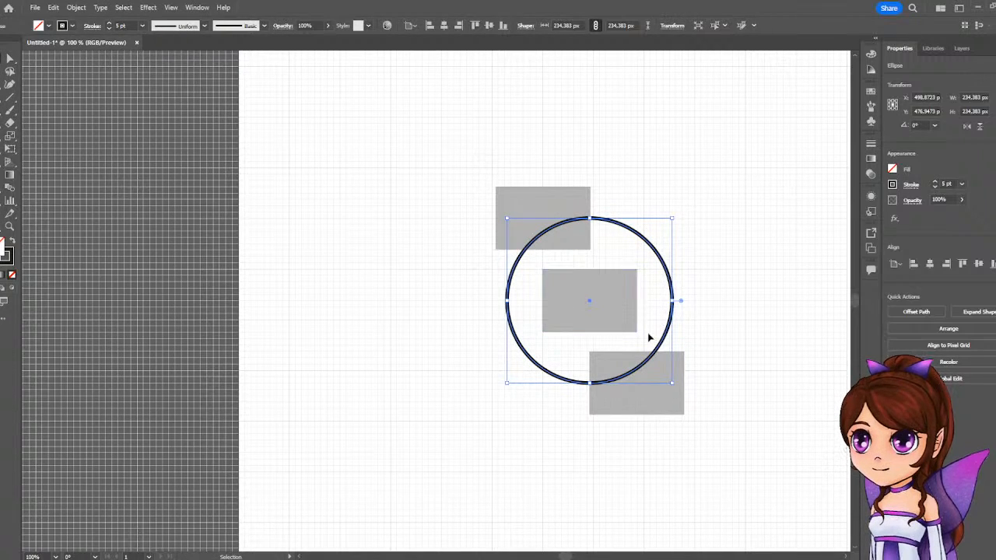
Send the circle to the back, behind the grey rectangles, and deselect it.
right_click(659, 350)
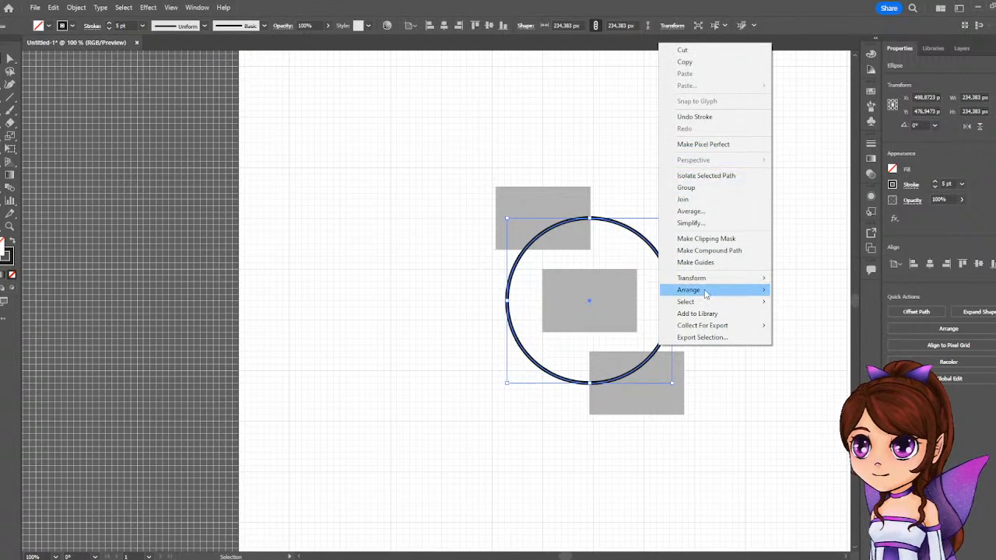
mouse_move(705, 292)
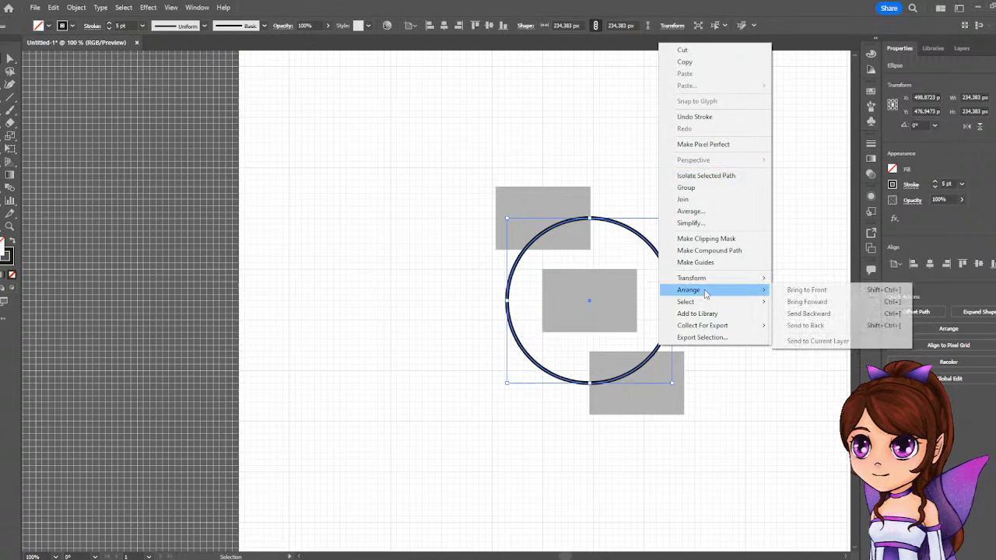
left_click(810, 330)
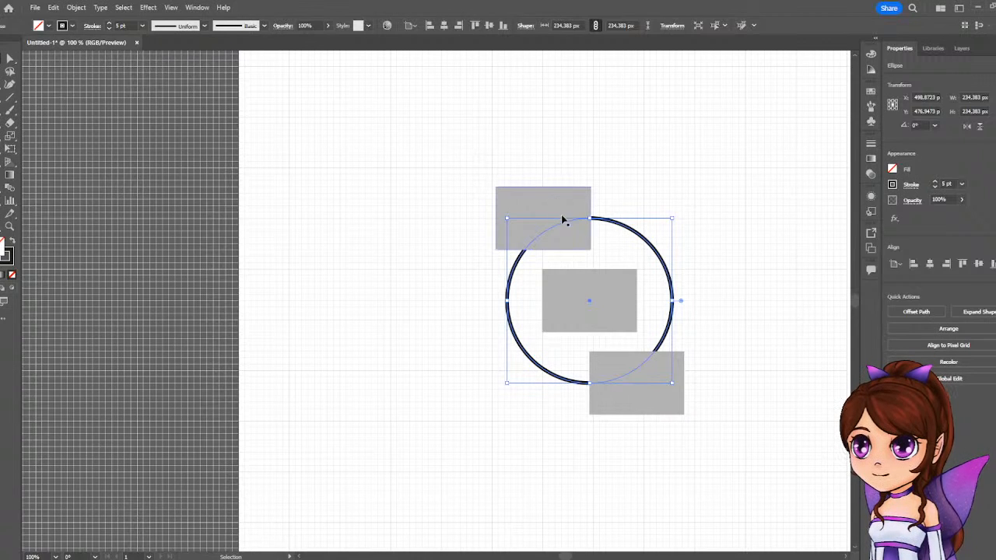
left_click(761, 303)
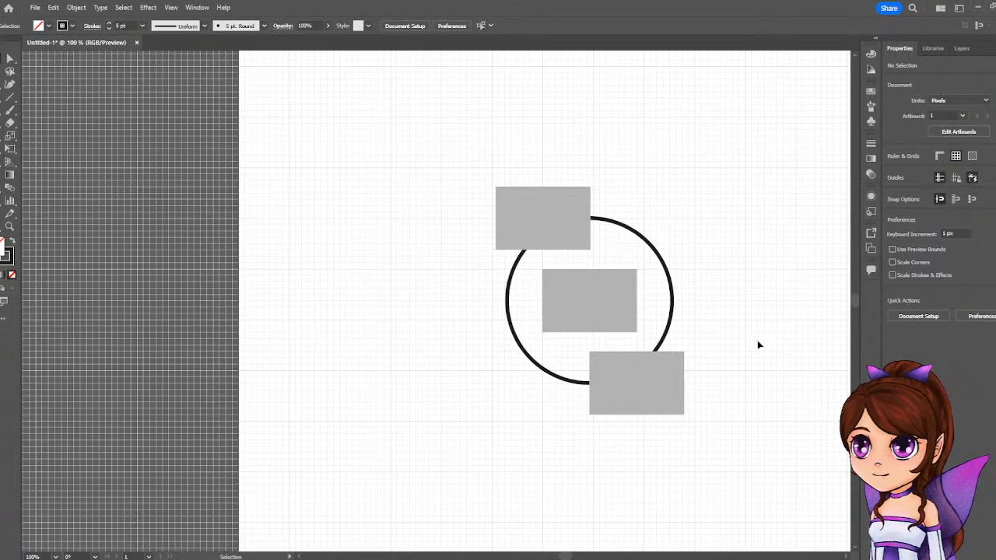
Group the three grey rectangles together.
left_click(568, 231)
right_click(568, 231)
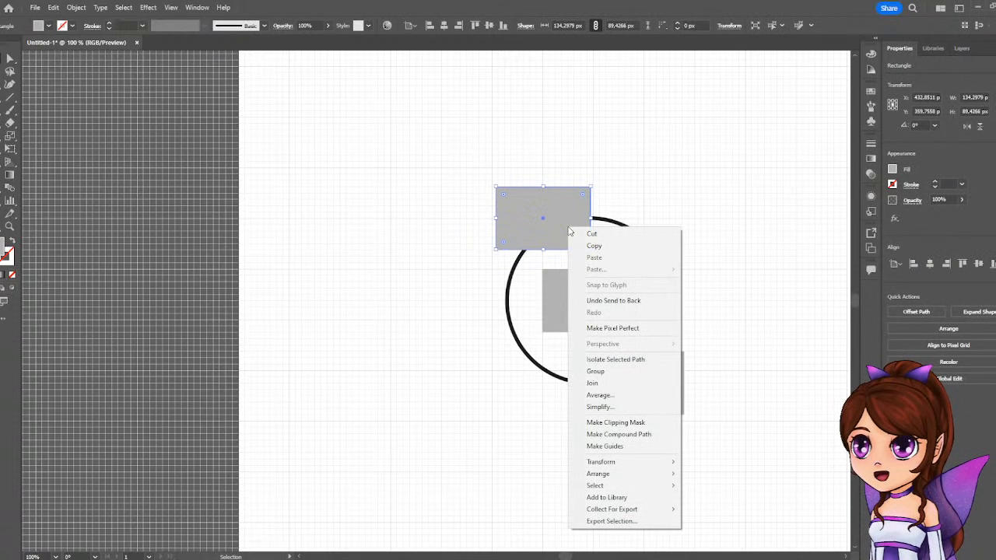
left_click(769, 176)
left_click(585, 229)
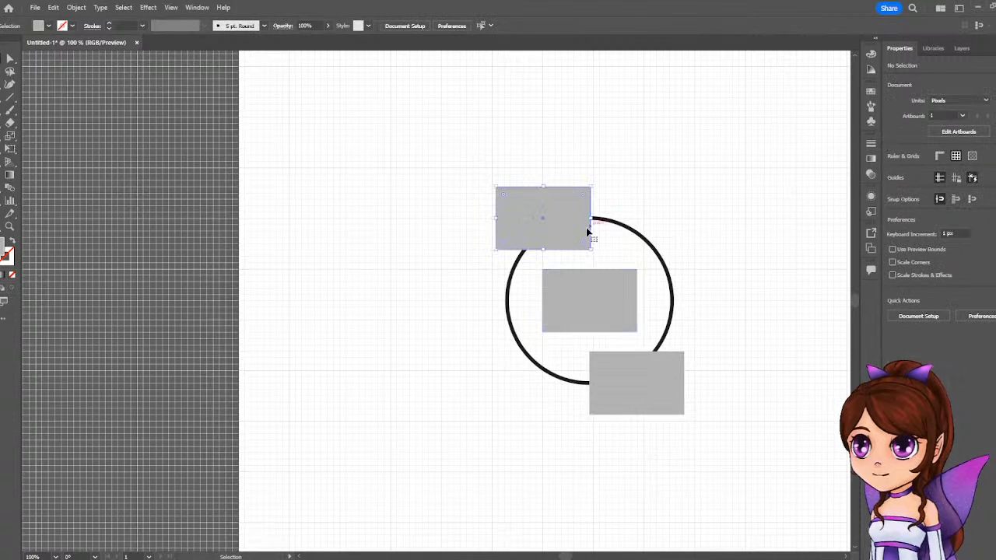
left_click(619, 317, "shift")
left_click(657, 392, "shift")
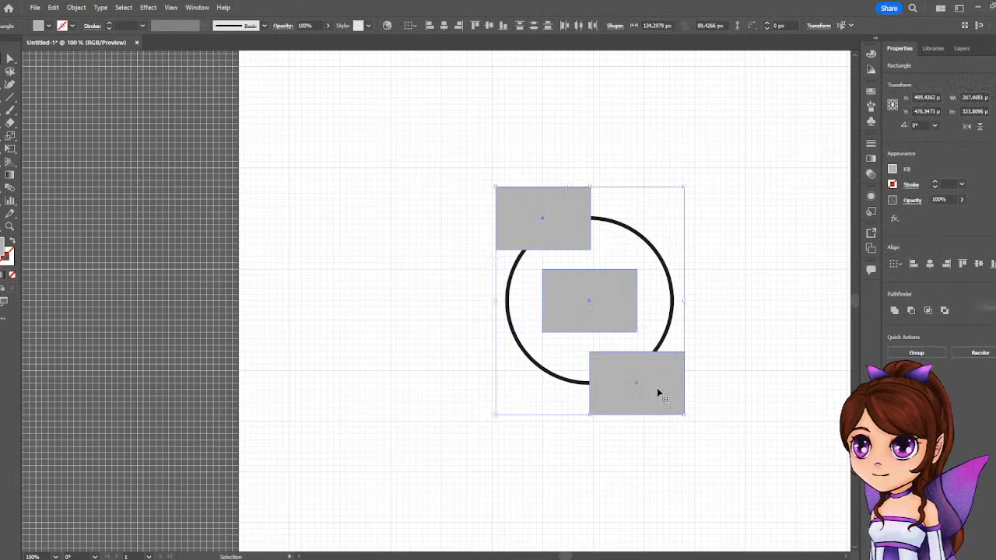
right_click(658, 392)
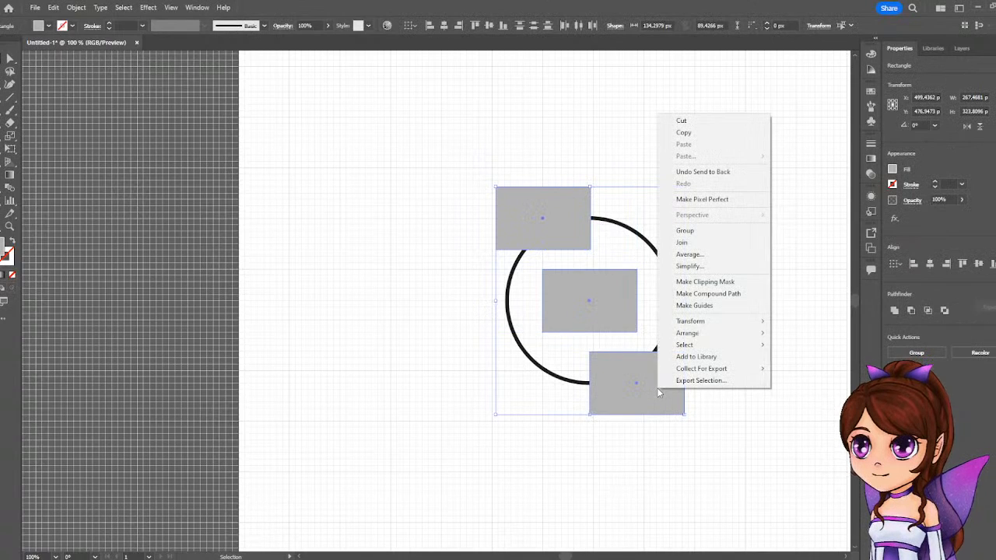
left_click(694, 231)
Lock the group of grey rectangles within Layer 1.
left_click(935, 50)
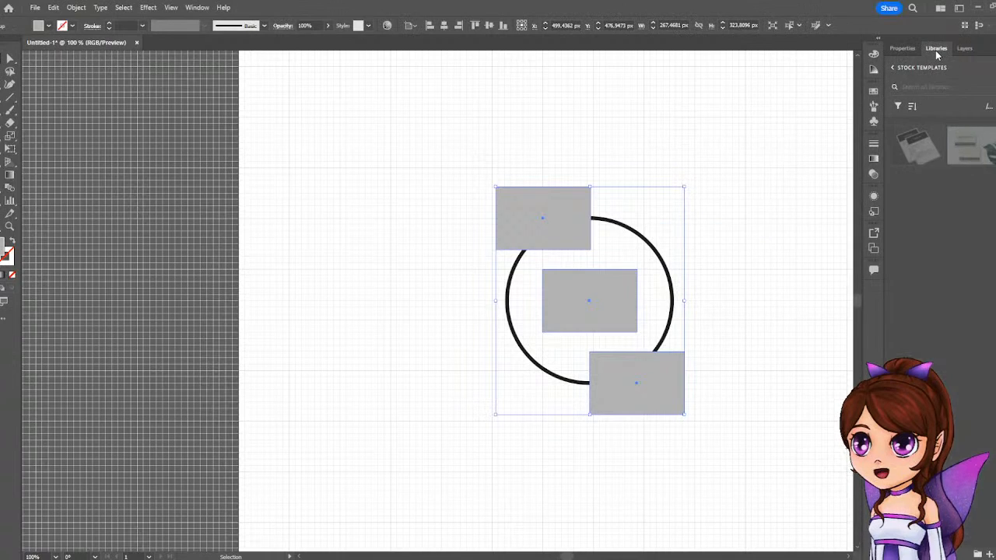
left_click(964, 48)
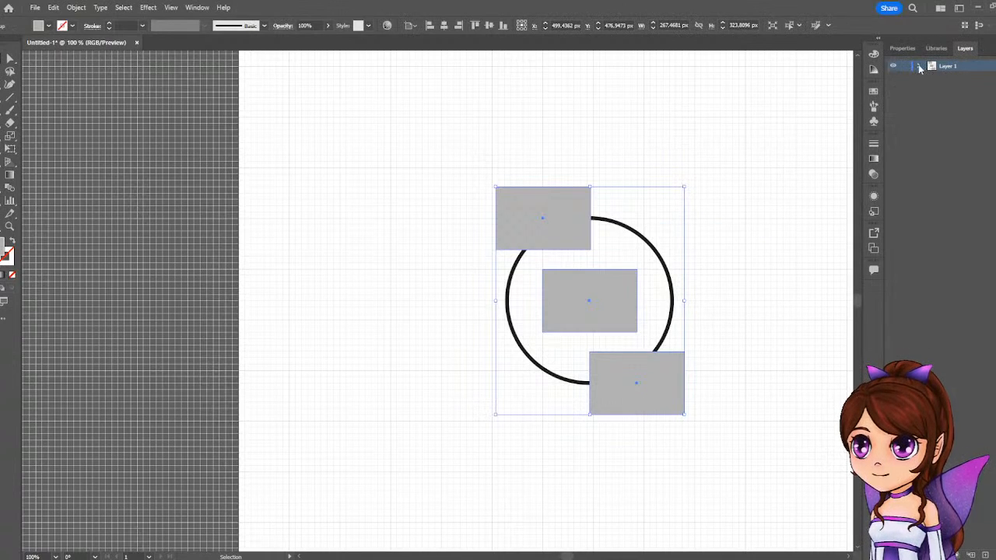
left_click(920, 67)
left_click(904, 78)
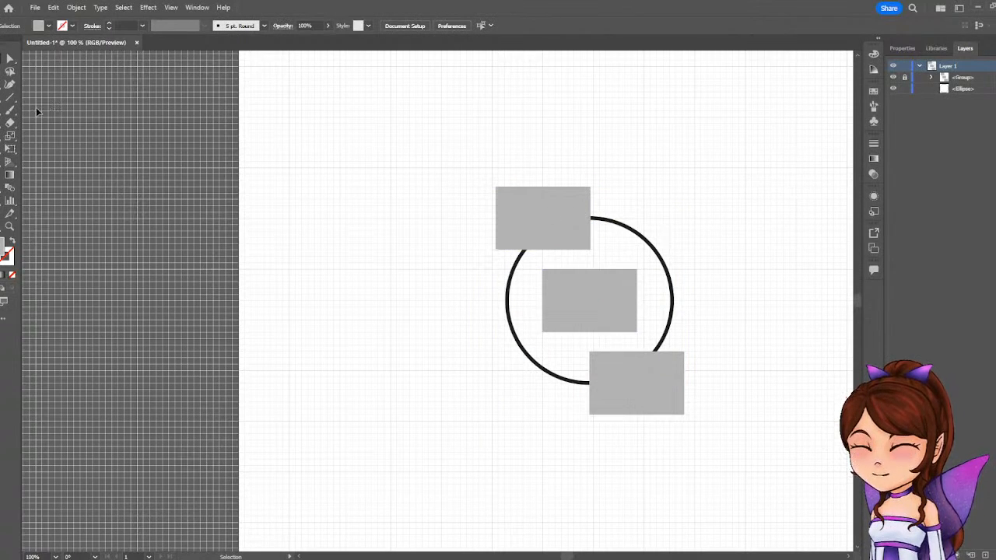
Draw a narrow rectangle about 12 px wide and 89 px tall along the upper grey rectangle's left edge.
left_click(9, 110)
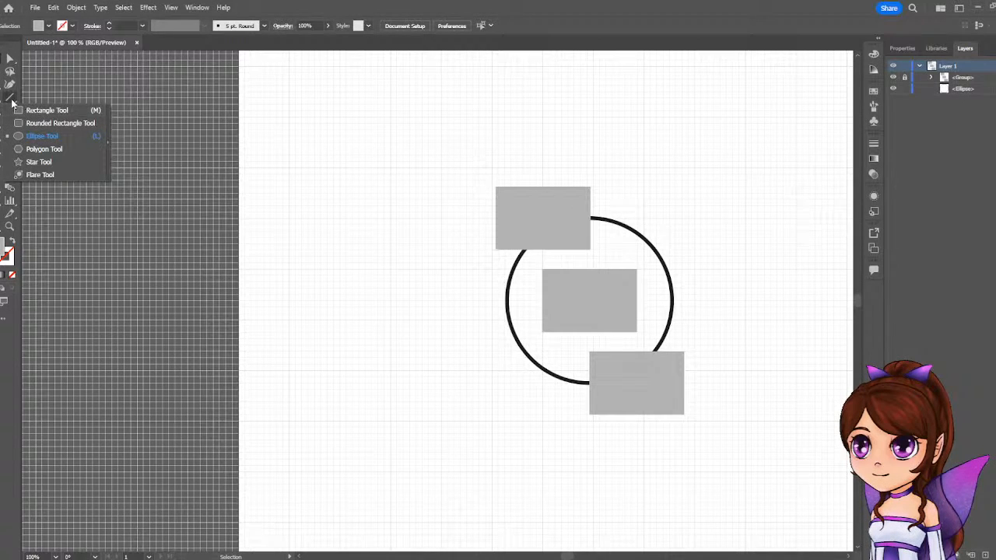
left_click(31, 110)
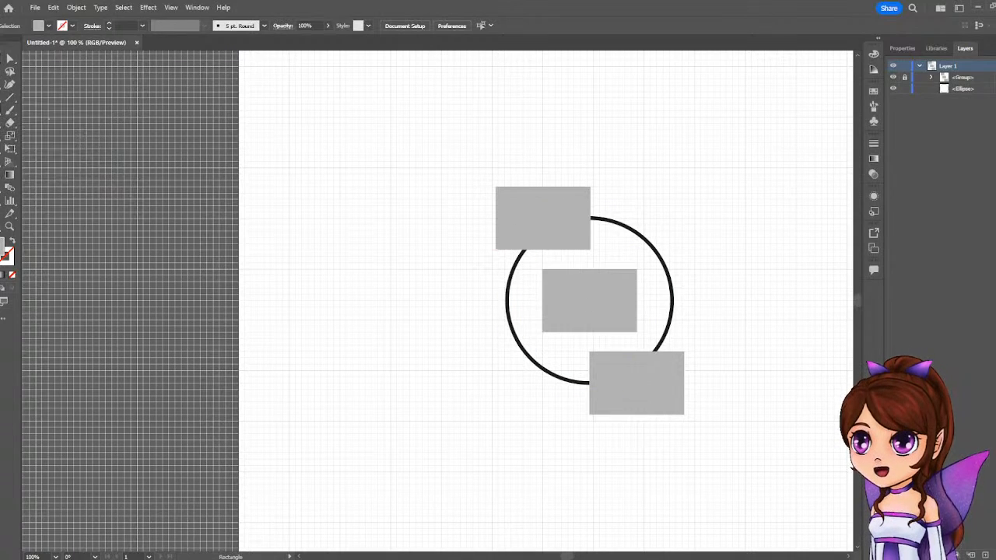
scroll(515, 221, "up", 4)
scroll(514, 221, "down", 1)
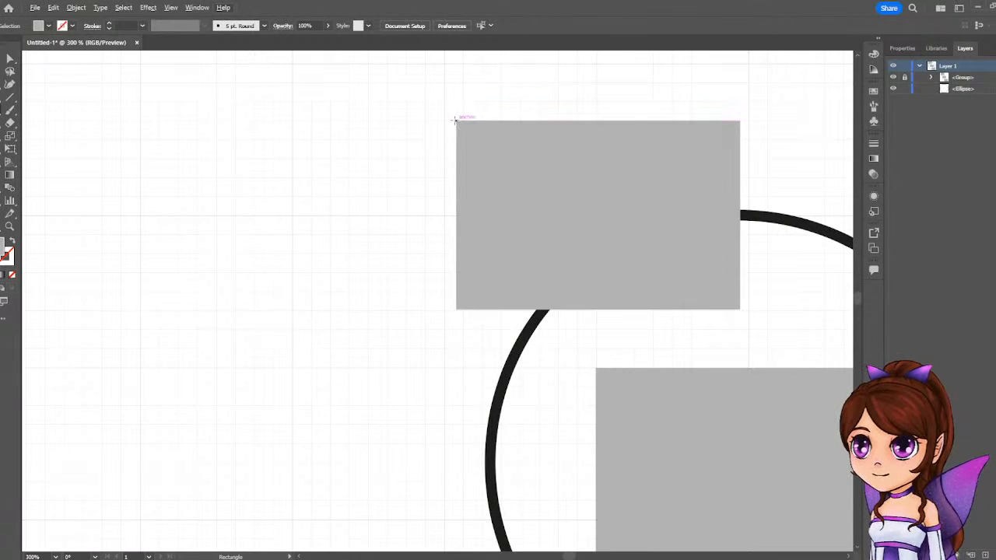
left_click_drag(456, 119, 478, 314)
left_click_drag(479, 308, 481, 309)
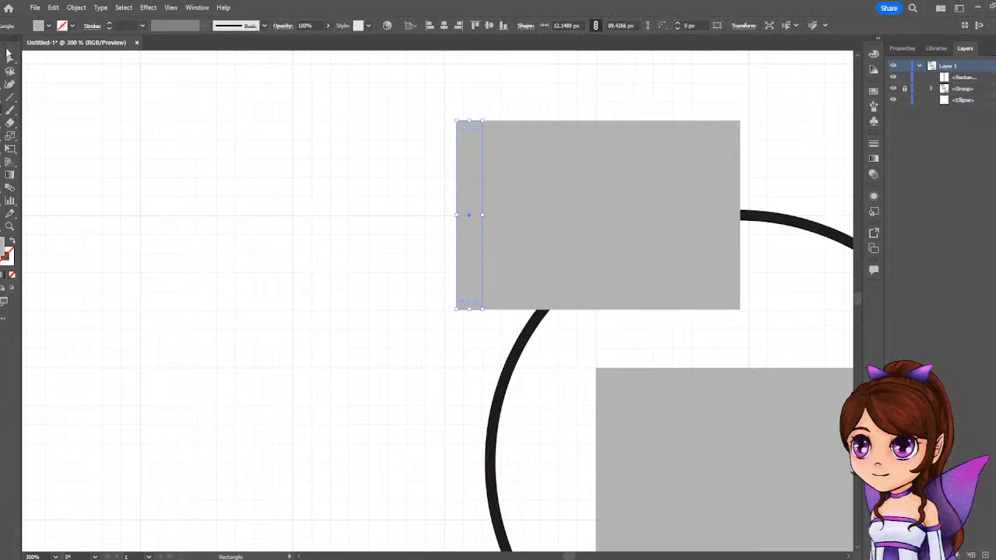
Fill the narrow rectangle with black.
left_click(904, 48)
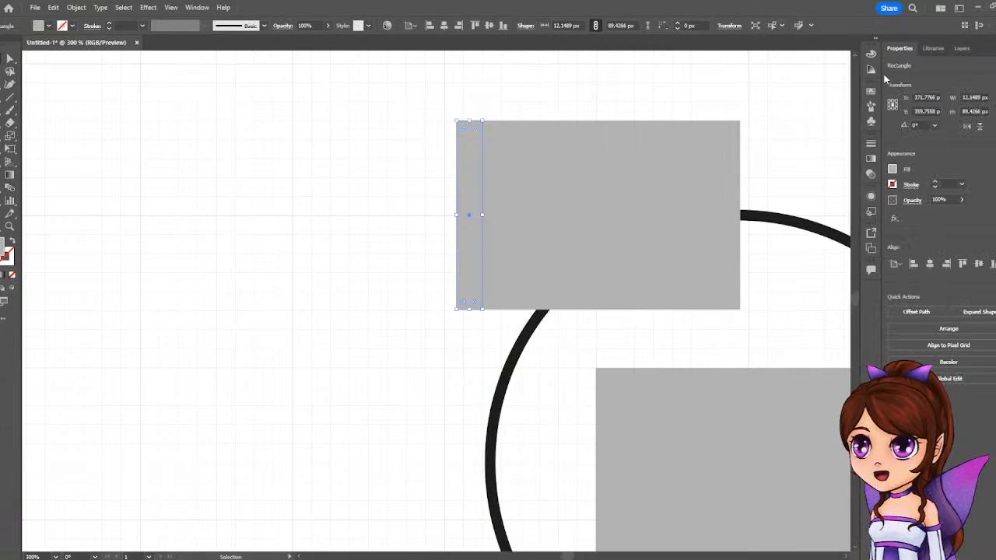
left_click(893, 174)
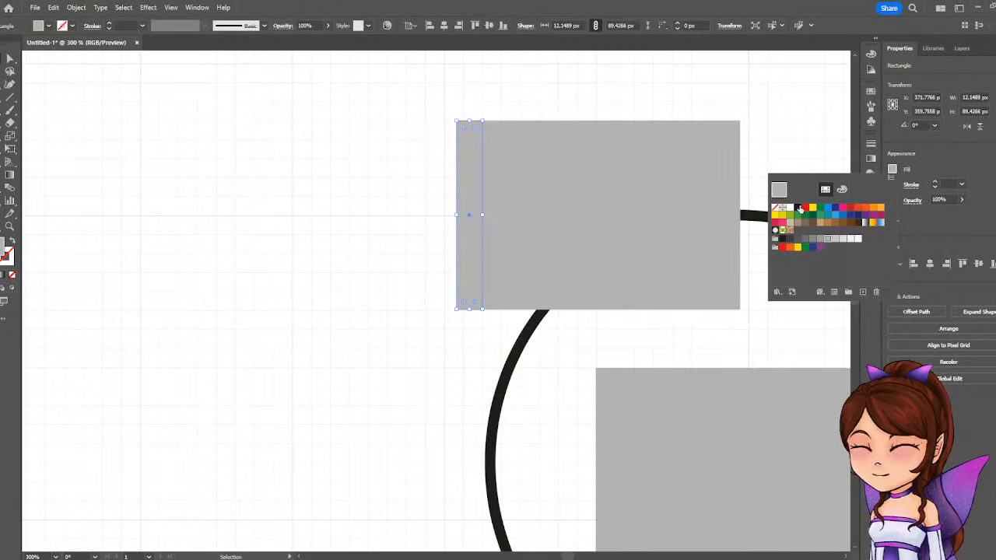
left_click(797, 208)
left_click(969, 154)
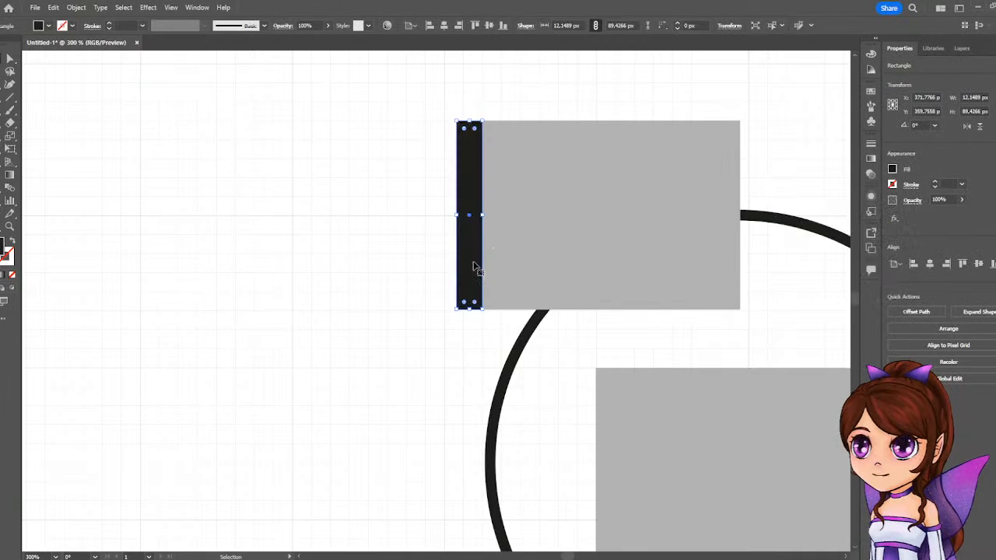
Copy the black bar to the upper rectangle's right edge, and lay another copy horizontally across its full top edge.
left_click_drag(472, 266, 732, 265)
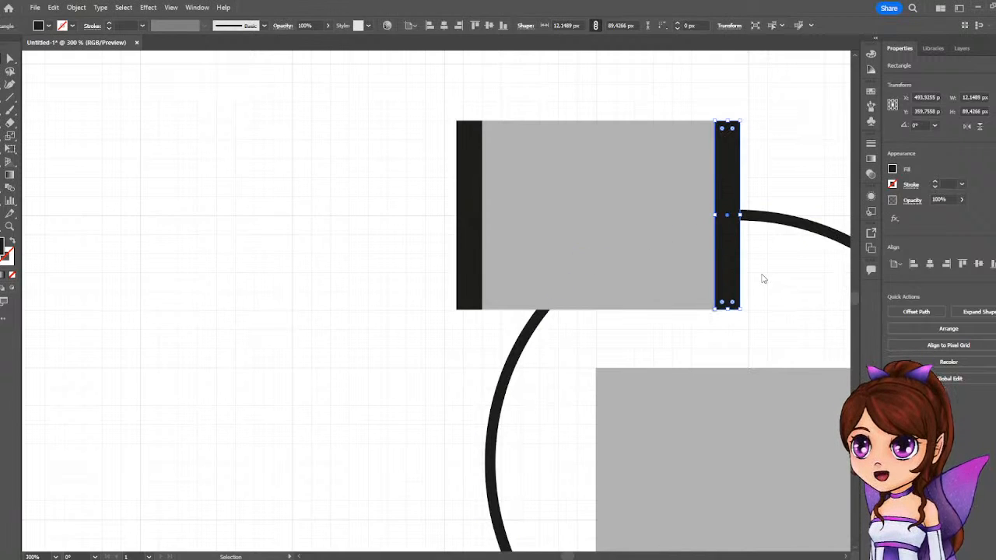
left_click_drag(723, 265, 577, 237)
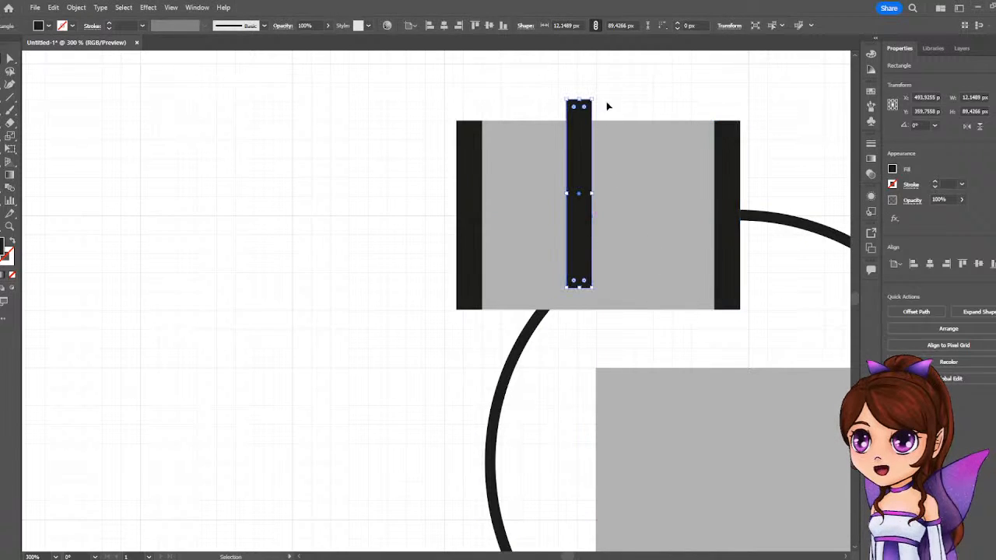
left_click_drag(596, 94, 741, 134)
left_click(802, 127)
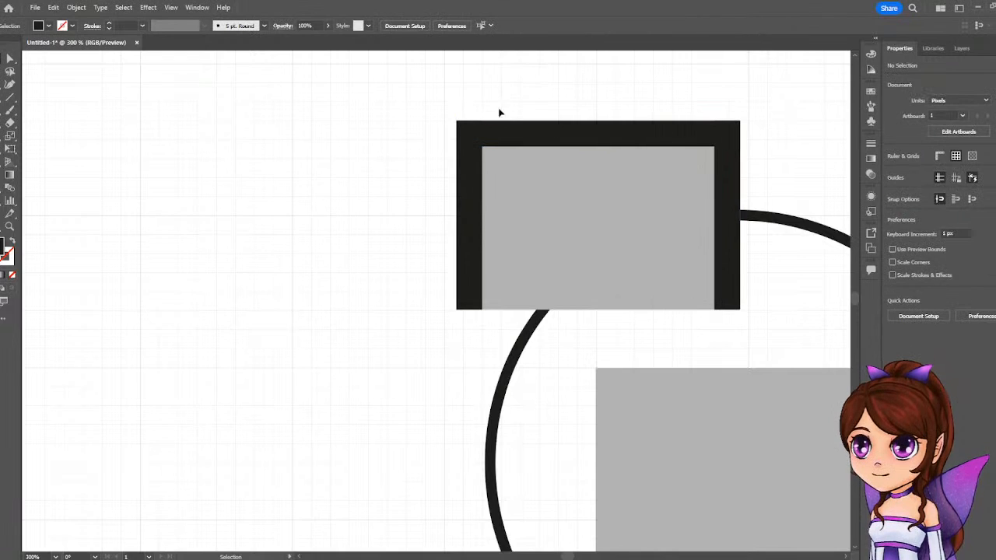
Place a copy of the horizontal black bar across the vertical centre of the upper rectangle, aligned with the side bars.
scroll(455, 122, "up", 8)
scroll(459, 125, "down", 10)
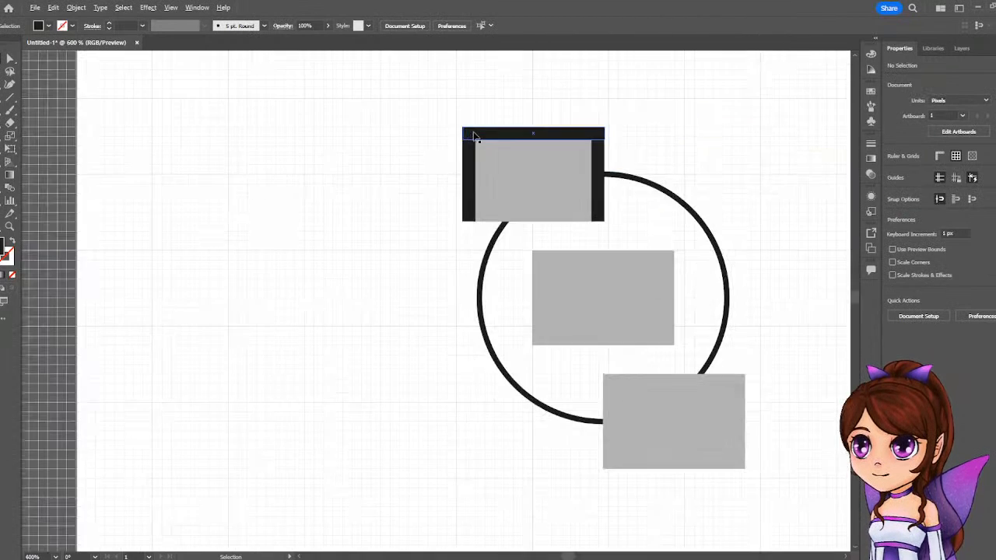
scroll(536, 160, "up", 1)
left_click_drag(547, 129, 554, 181)
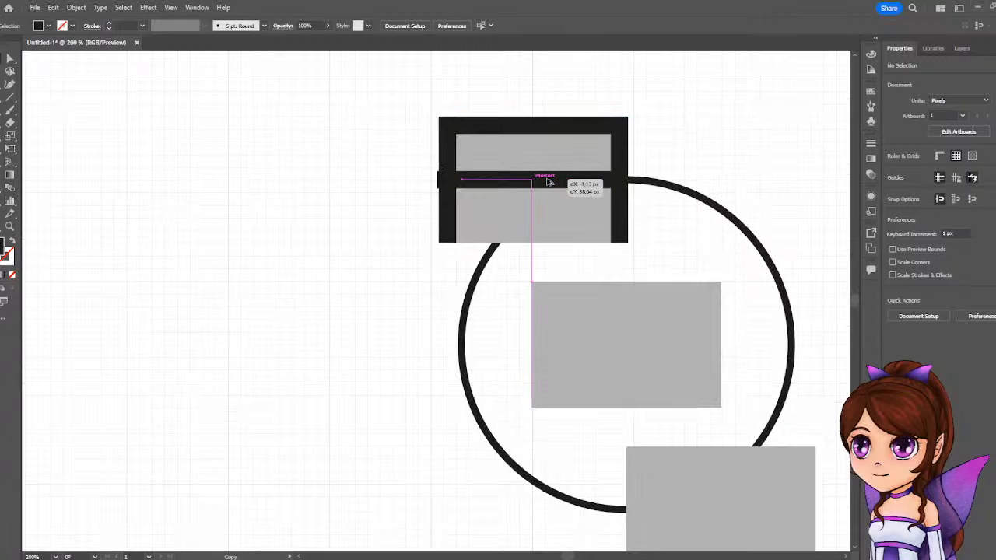
left_click_drag(549, 181, 551, 182)
left_click(733, 145)
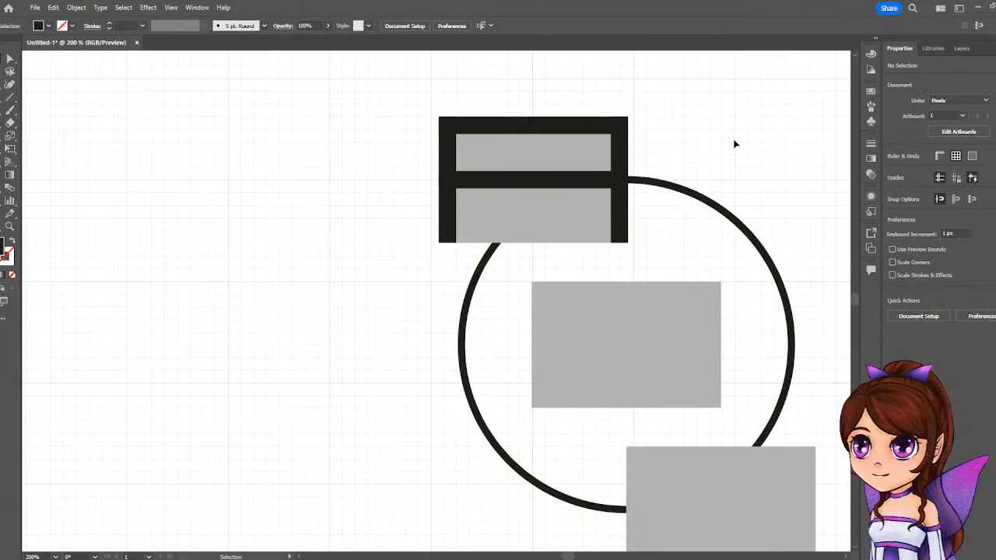
Try to place a copy of the upper rectangle's right black bar along the middle rectangle's left edge.
scroll(776, 212, "down", 2)
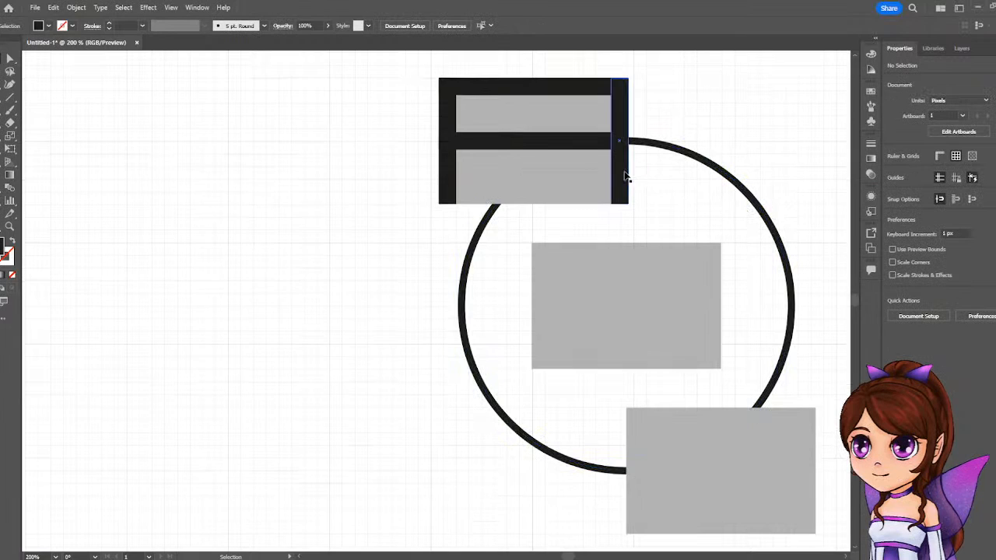
left_click_drag(626, 177, 546, 343)
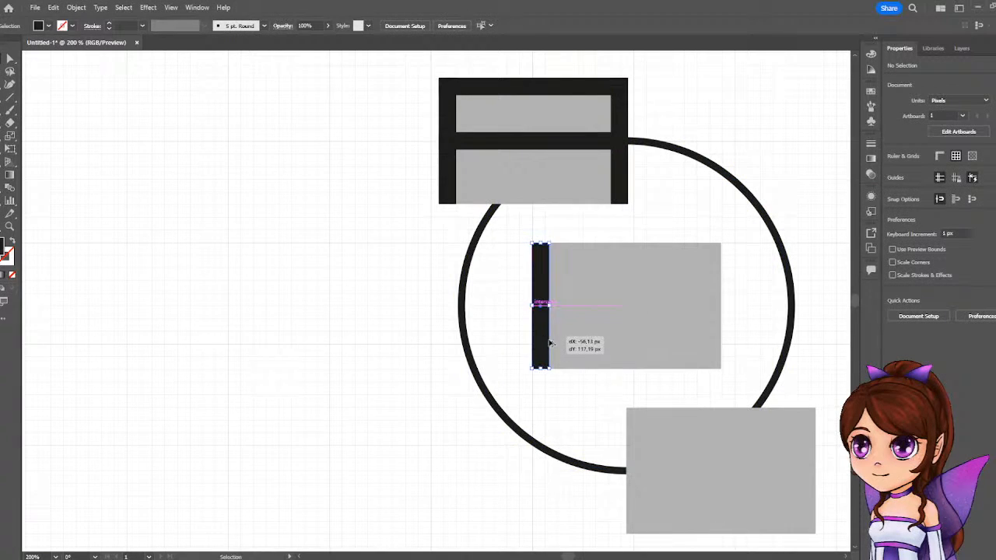
left_click_drag(549, 342, 549, 342)
key("ctrl+z")
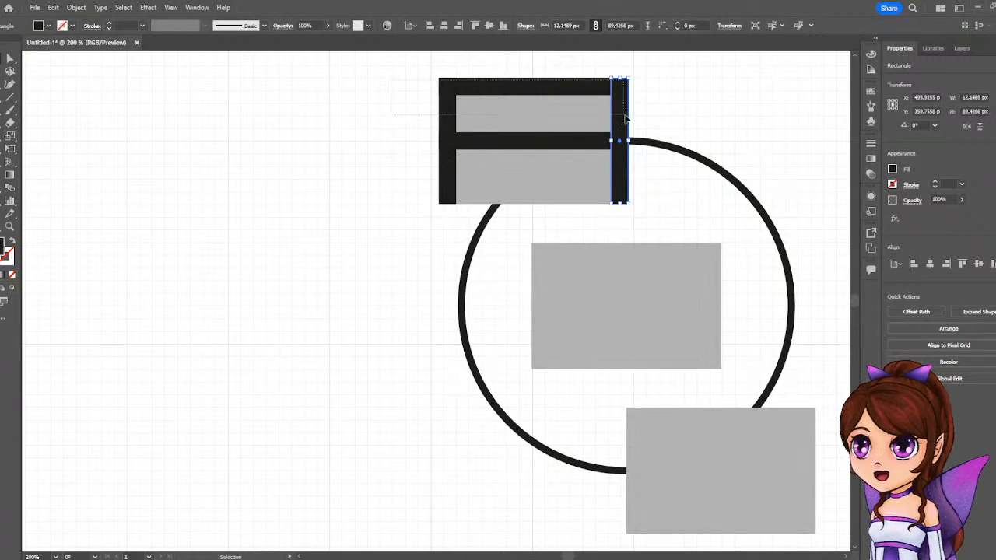
Lock the circle outline in the layer list so that only the black bars stay selectable.
key("ctrl+a")
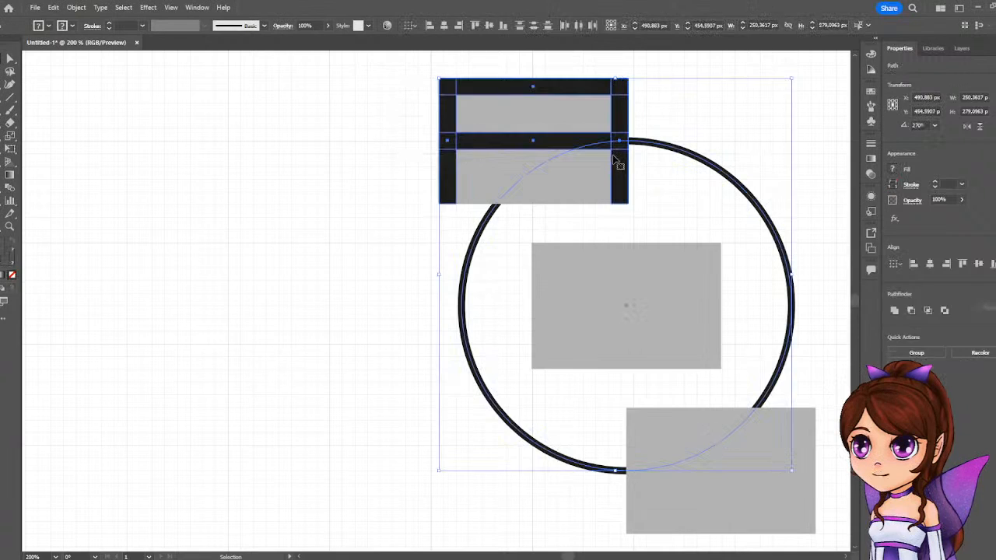
left_click(752, 215, "shift")
left_click(937, 51)
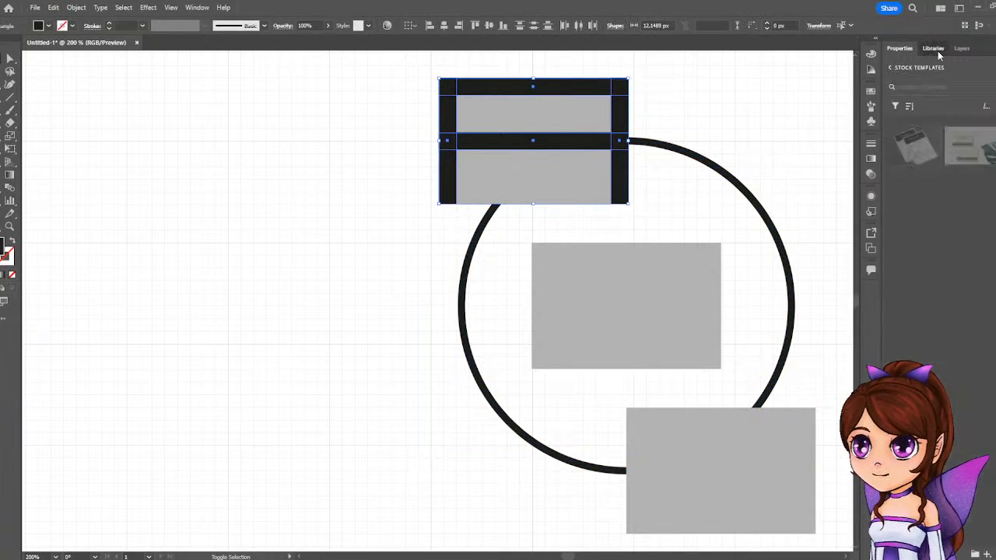
left_click(964, 50)
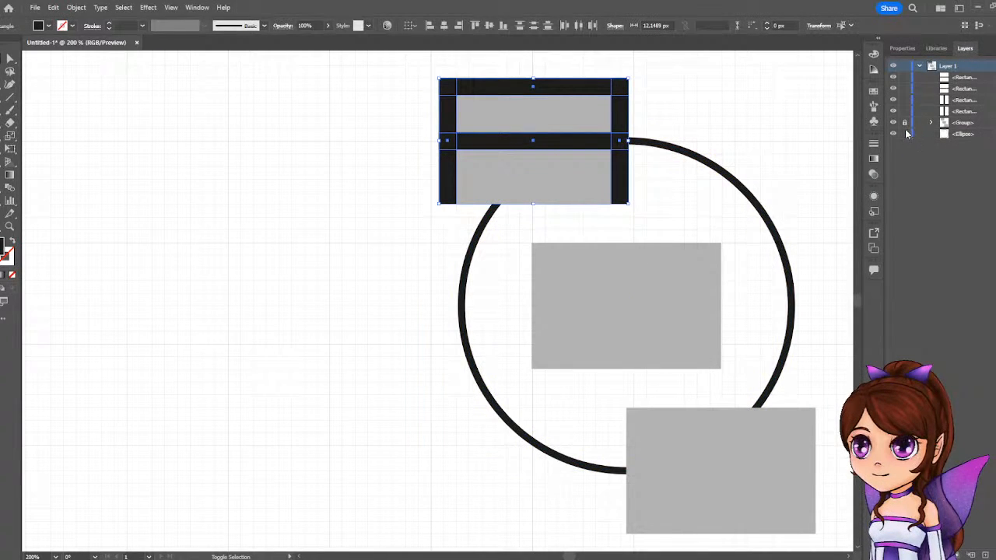
left_click(392, 82)
Copy the upper rectangle's four black bars onto the middle rectangle, and place another horizontal bar along its bottom edge.
left_click_drag(631, 201, 716, 343)
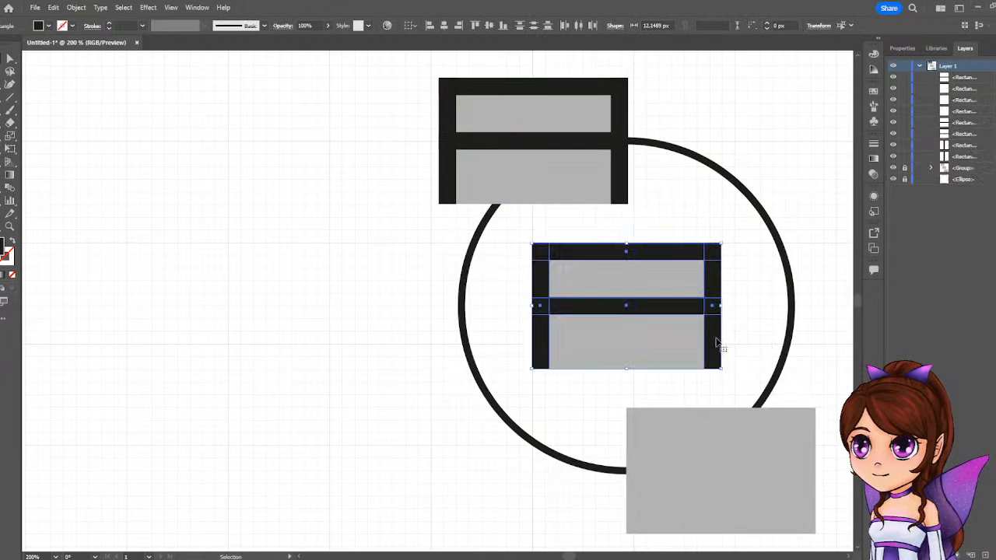
left_click_drag(656, 257, 652, 311)
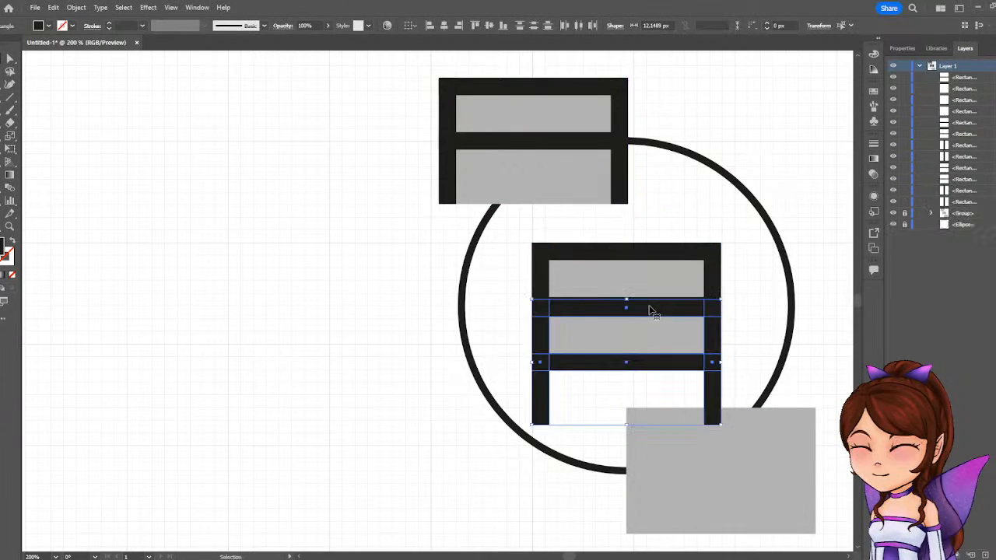
key("ctrl+z")
left_click(520, 288)
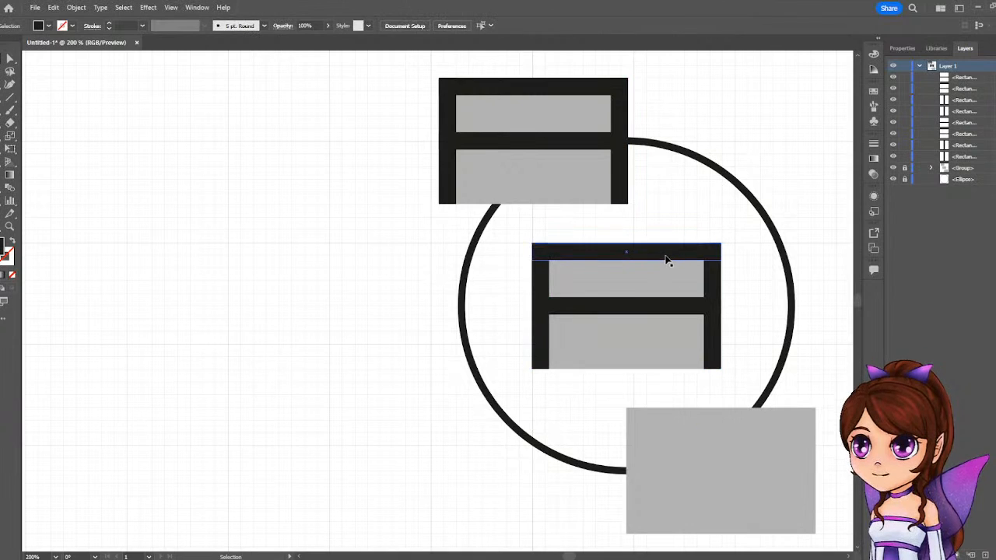
left_click_drag(655, 258, 654, 361)
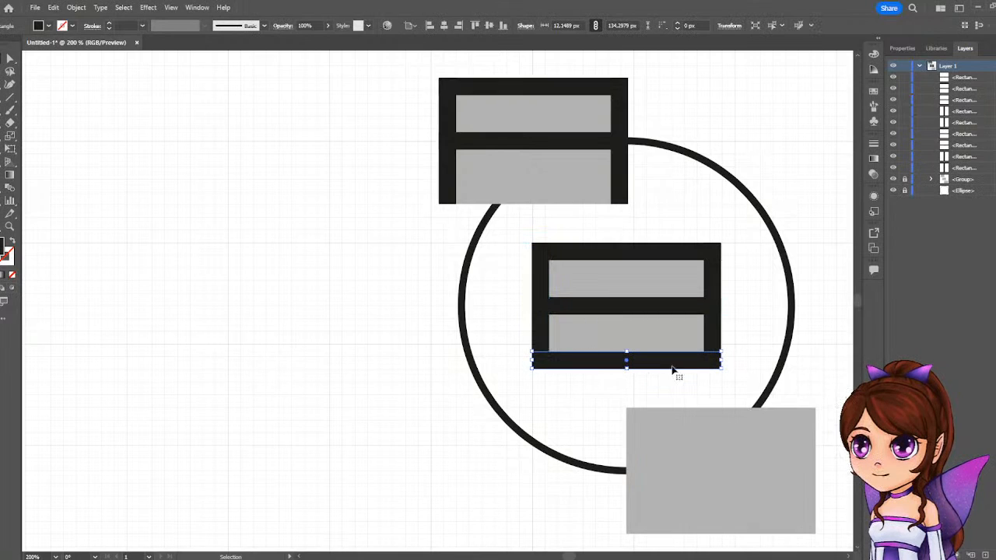
Copy the middle rectangle's left and bottom black bars onto the matching edges of the lower rectangle.
left_click(542, 334, "shift")
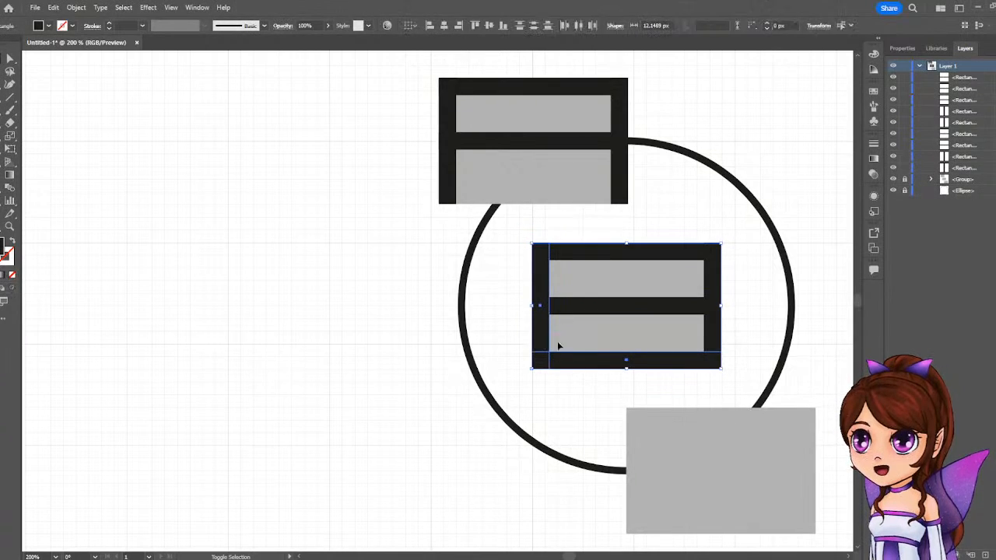
scroll(709, 369, "down", 1)
left_click_drag(659, 338, 743, 502)
left_click(410, 402)
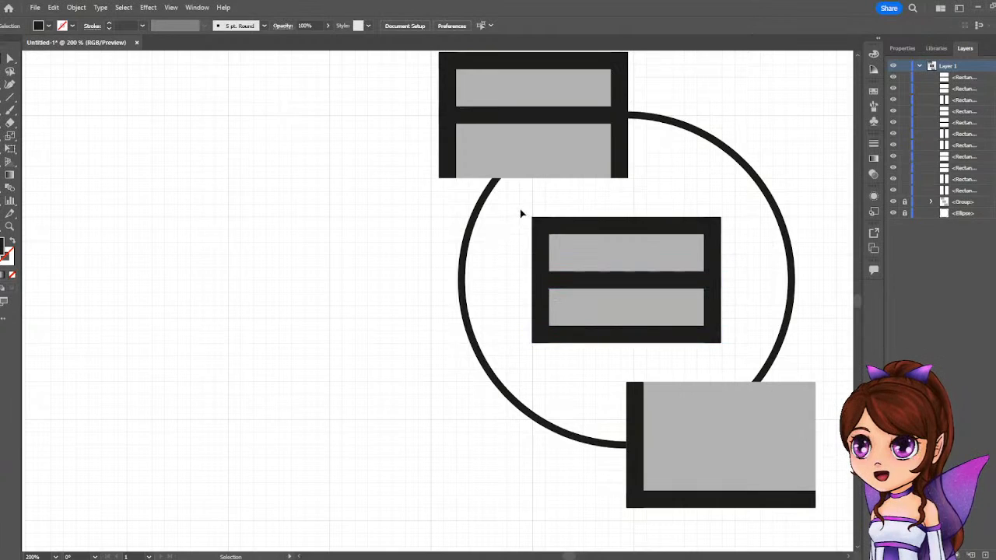
Merge the middle rectangle's three horizontal bars with the upper-left and lower-right side segments into an S using Shape Builder.
left_click_drag(520, 210, 736, 351)
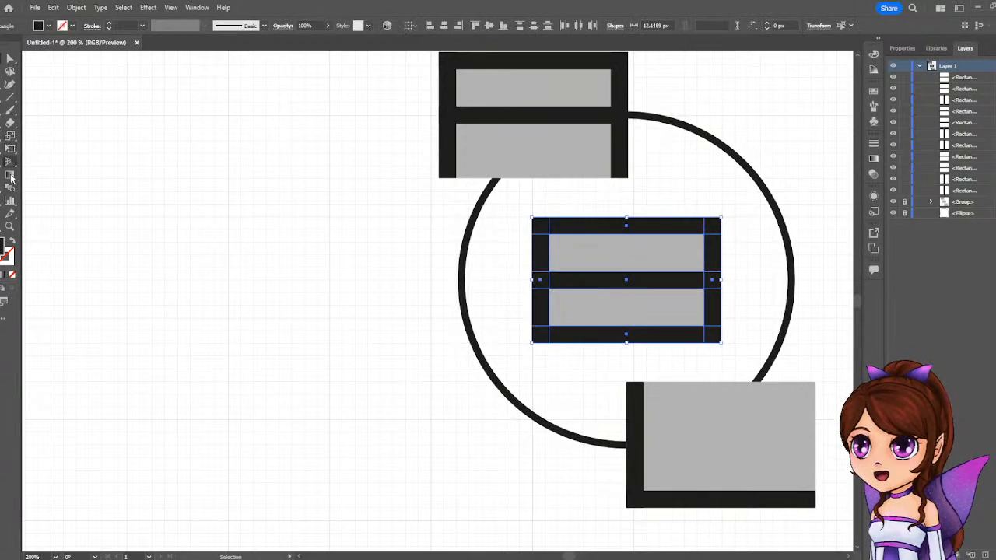
key("shift+m")
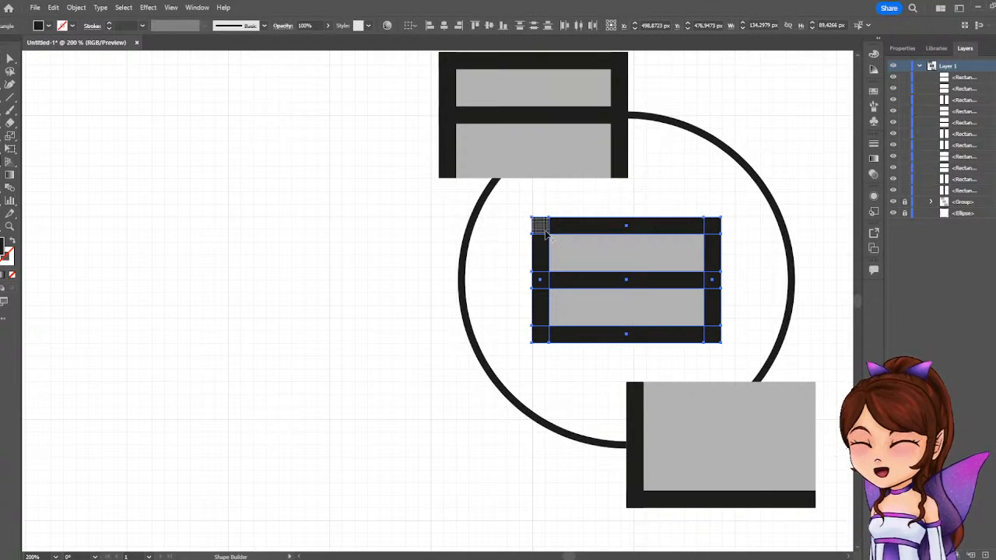
left_click_drag(543, 230, 713, 227)
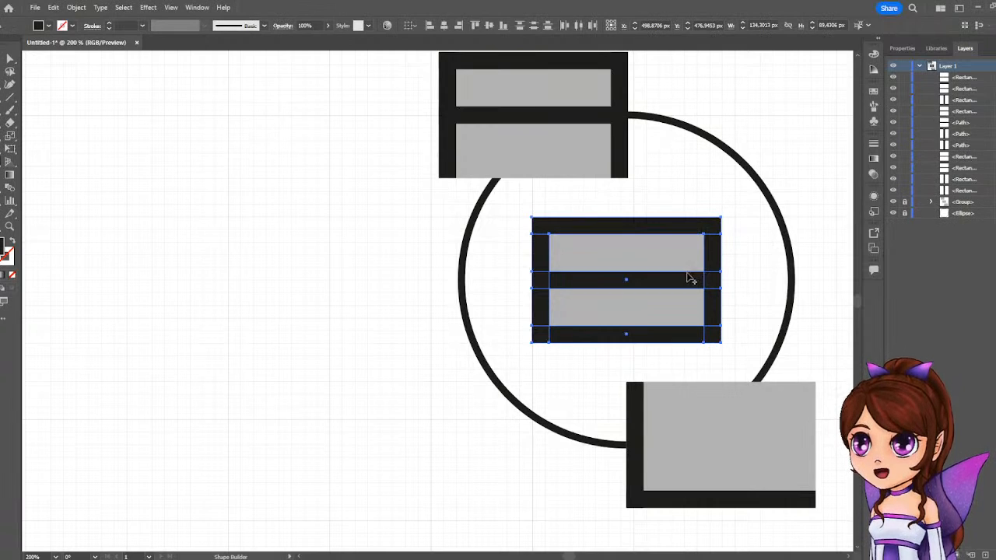
left_click_drag(540, 284, 707, 284)
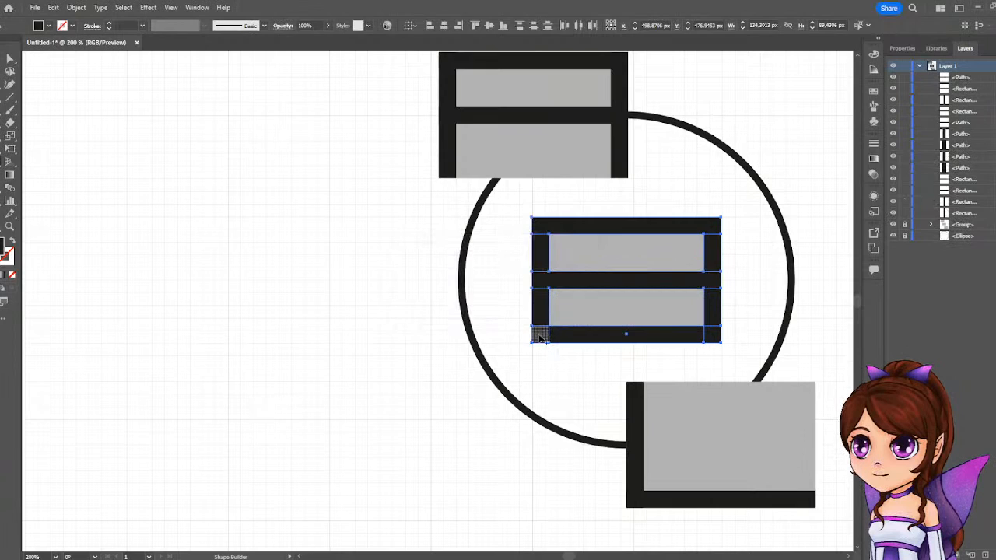
left_click_drag(536, 334, 714, 336)
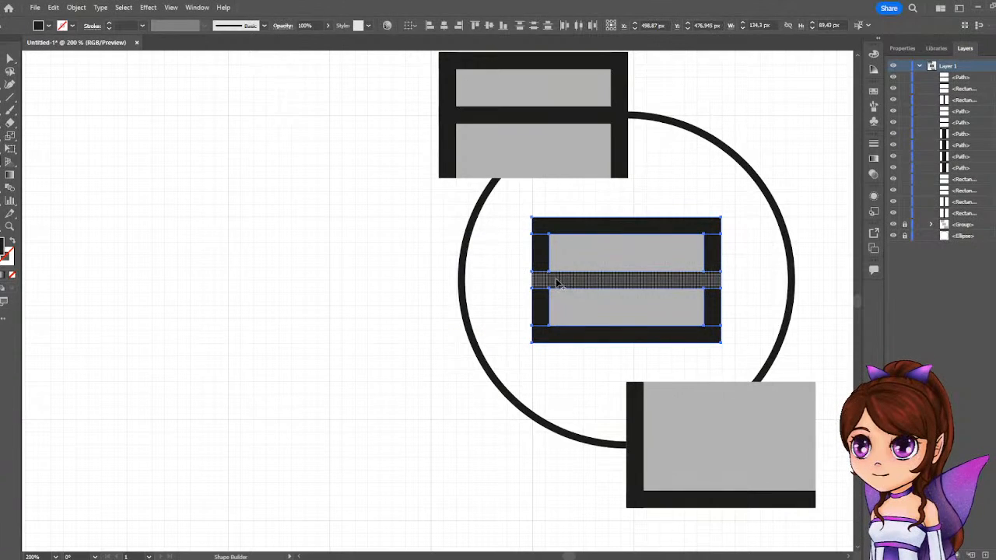
left_click_drag(536, 225, 548, 281)
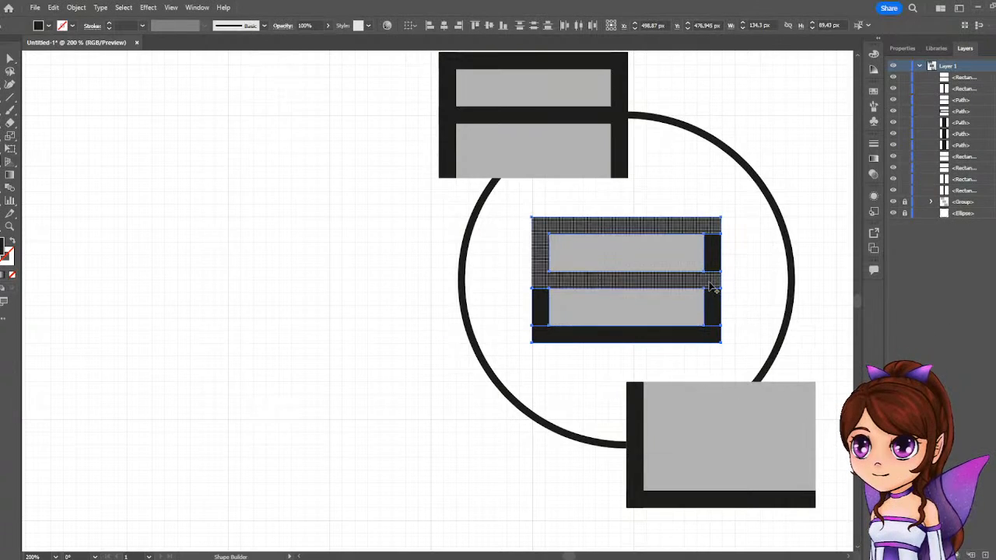
left_click_drag(714, 286, 712, 336)
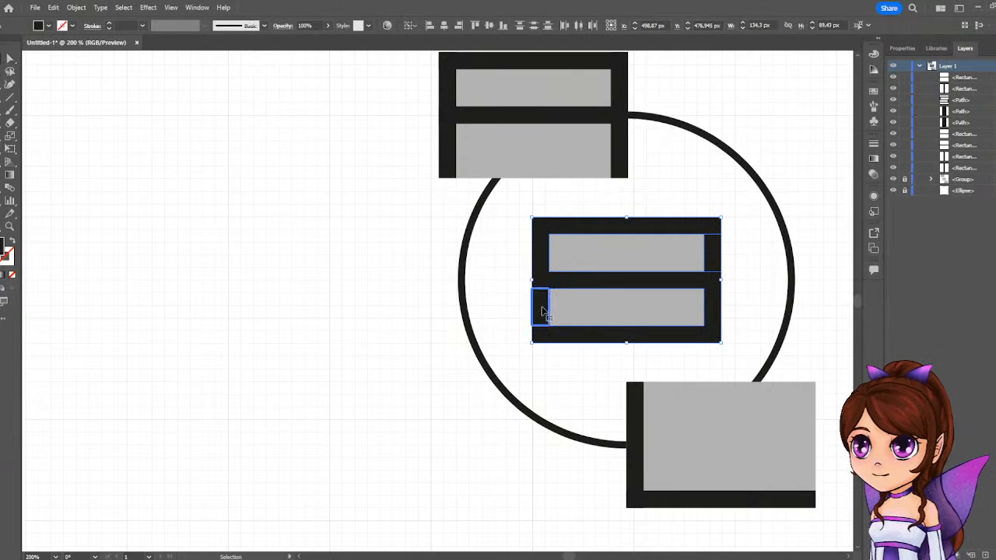
left_click_drag(537, 304, 655, 284)
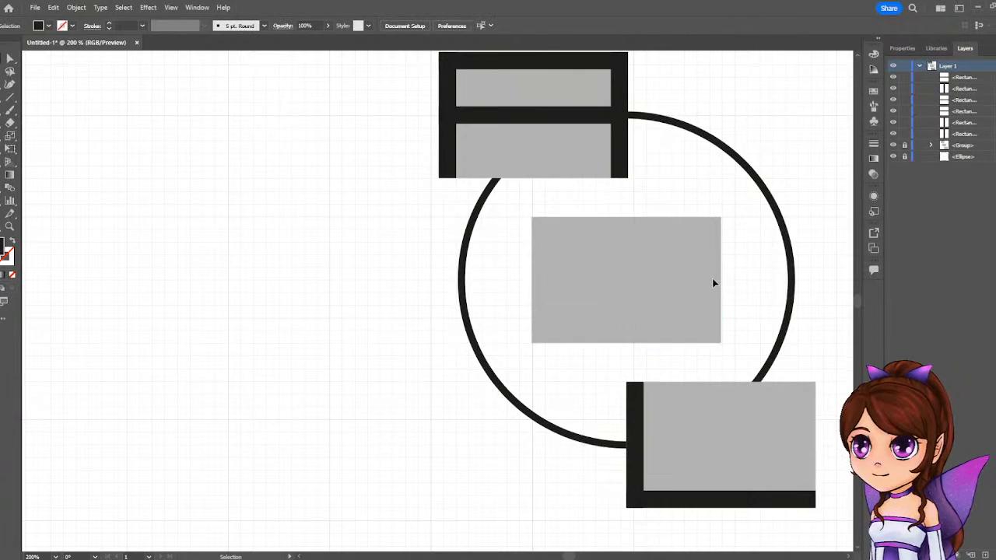
key("ctrl+z")
left_click(451, 374)
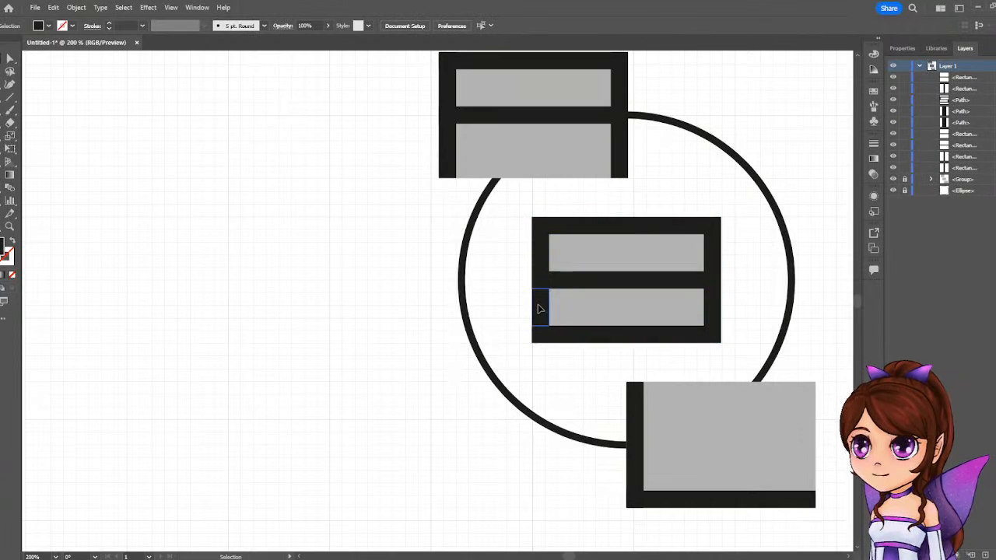
Delete the leftover lower-left and upper-right side segments from the middle letter, leaving only the S.
left_click(539, 309)
key("Delete")
left_click(710, 252)
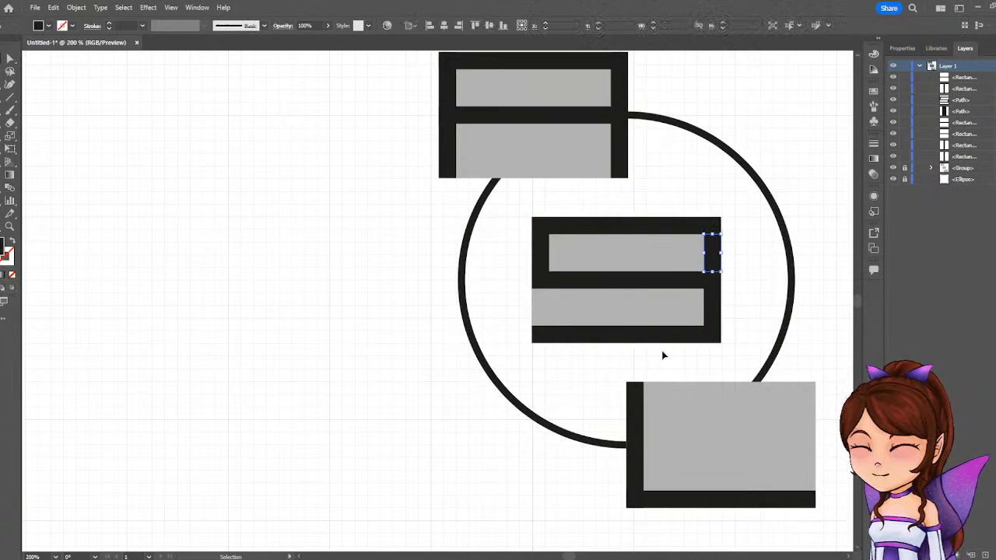
key("Delete")
Merge the upper rectangle's four black bars into a single letter A shape using Shape Builder.
scroll(541, 268, "up", 1)
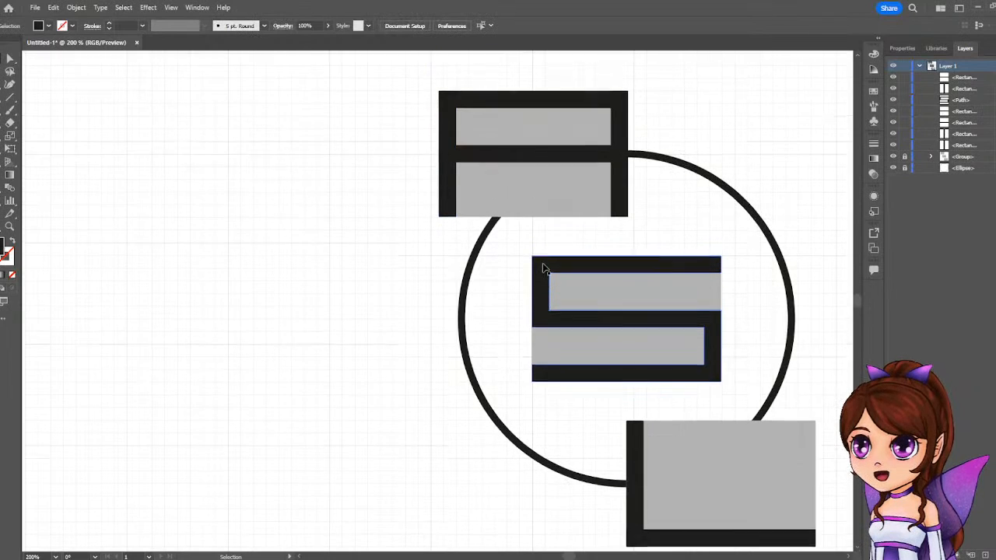
scroll(543, 269, "up", 1)
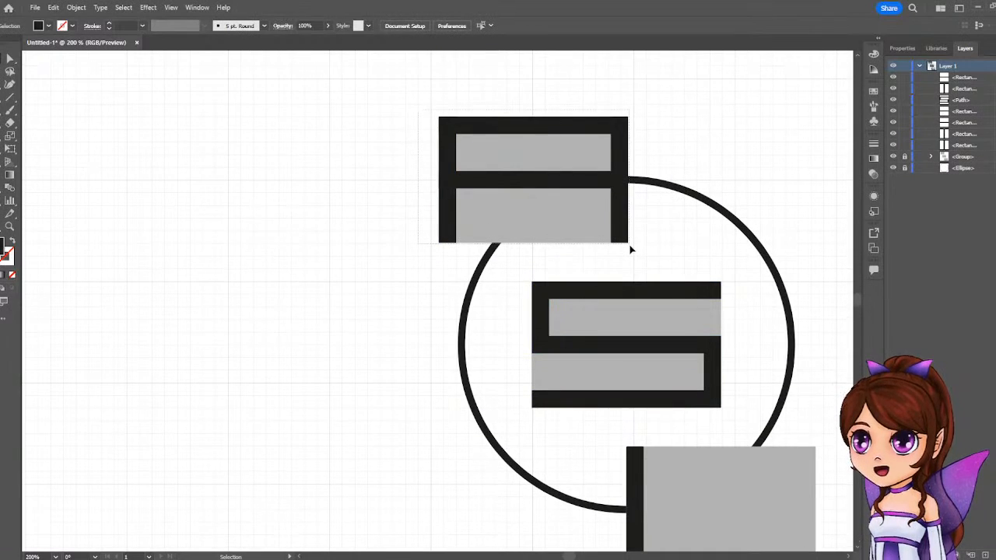
scroll(630, 247, "down", 1)
left_click_drag(418, 101, 763, 527)
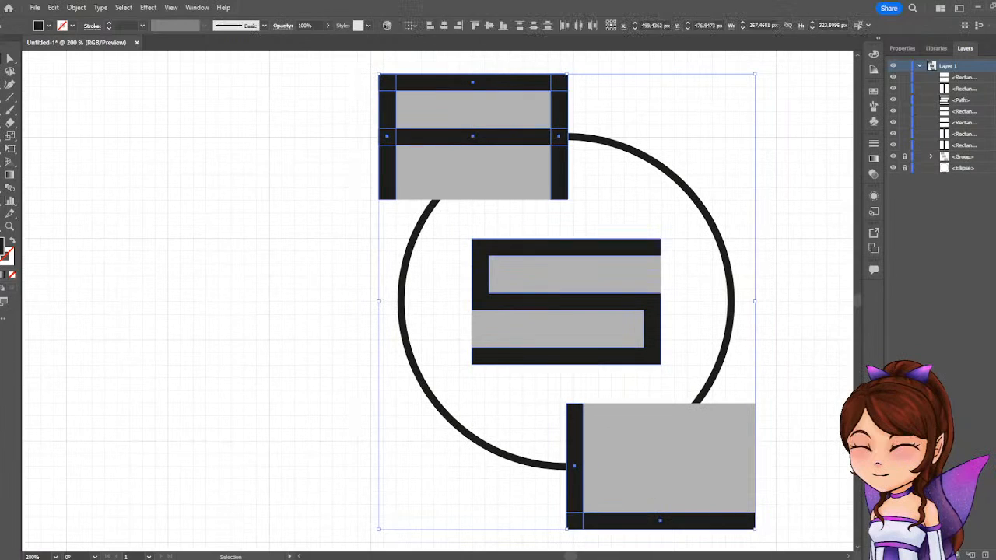
left_click(7, 161)
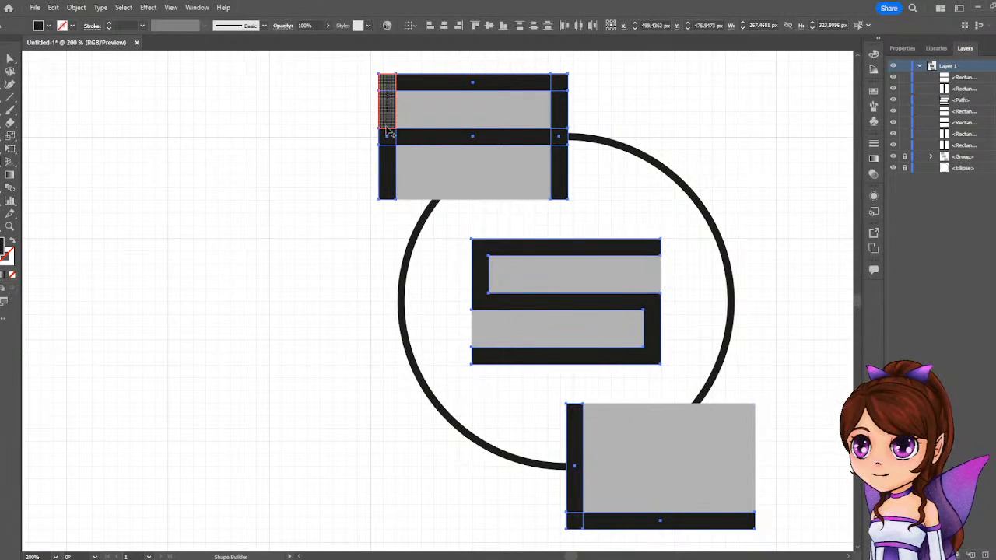
left_click_drag(386, 127, 390, 160)
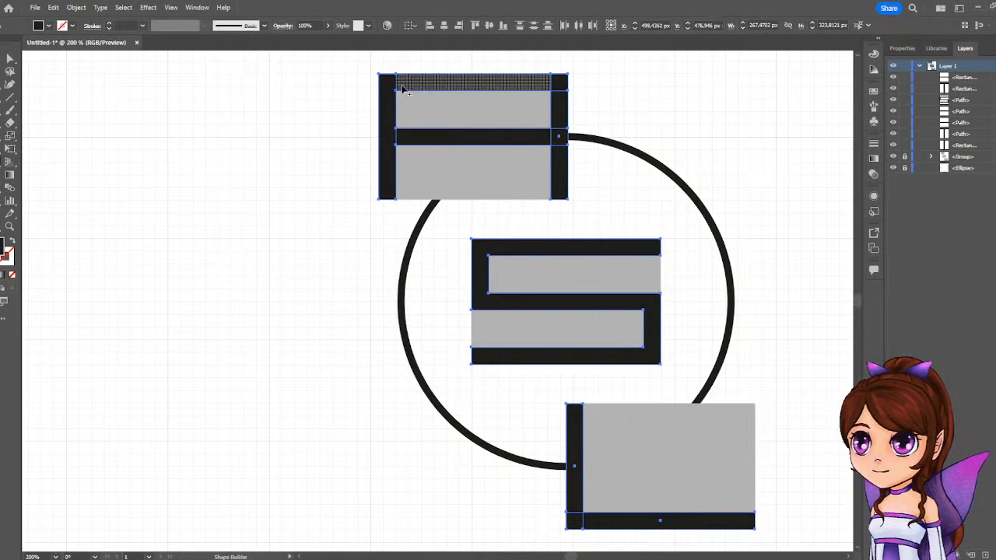
left_click_drag(389, 139, 436, 140)
left_click_drag(544, 82, 561, 109)
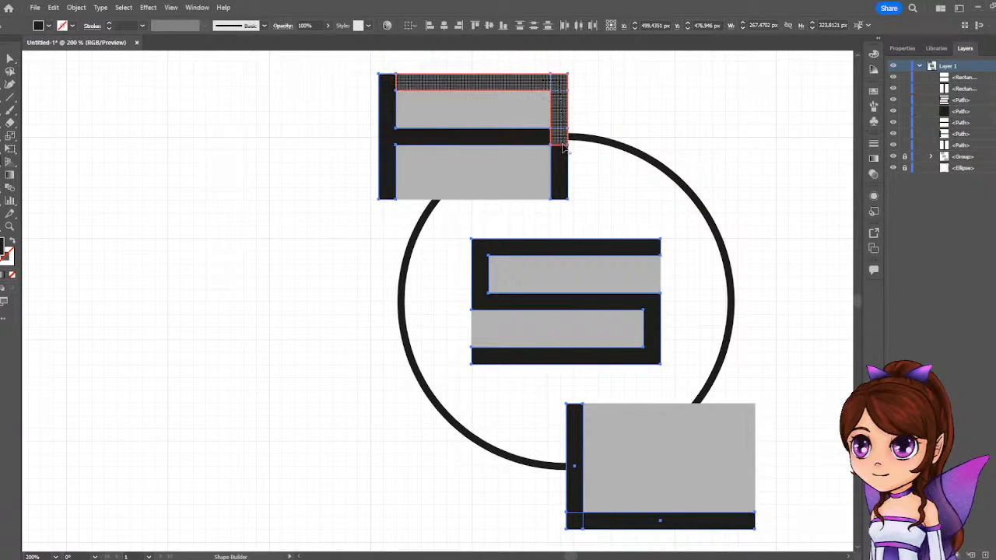
left_click_drag(559, 148, 561, 186)
Merge the lower rectangle's left and bottom bars into a single letter L shape, and deselect everything.
scroll(739, 288, "down", 2)
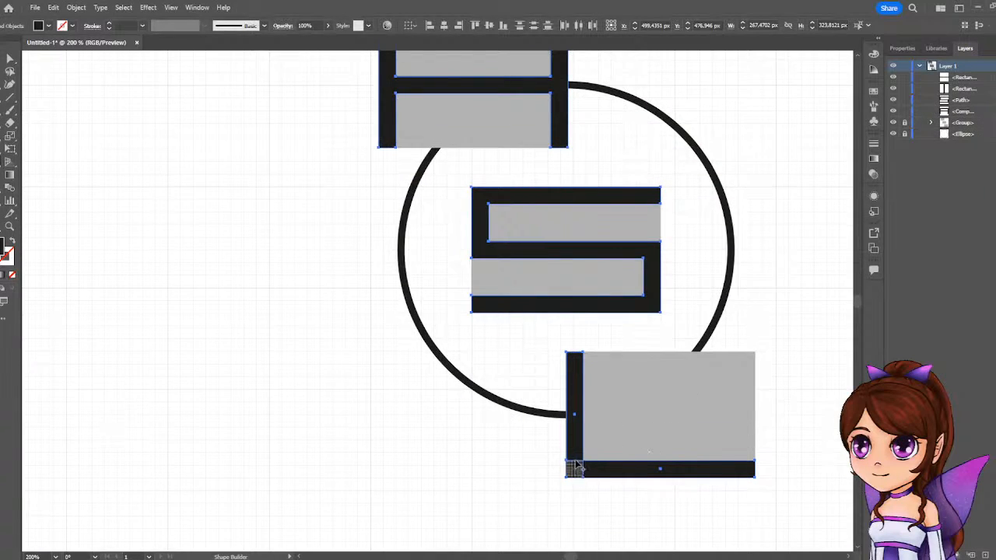
left_click_drag(577, 468, 593, 471)
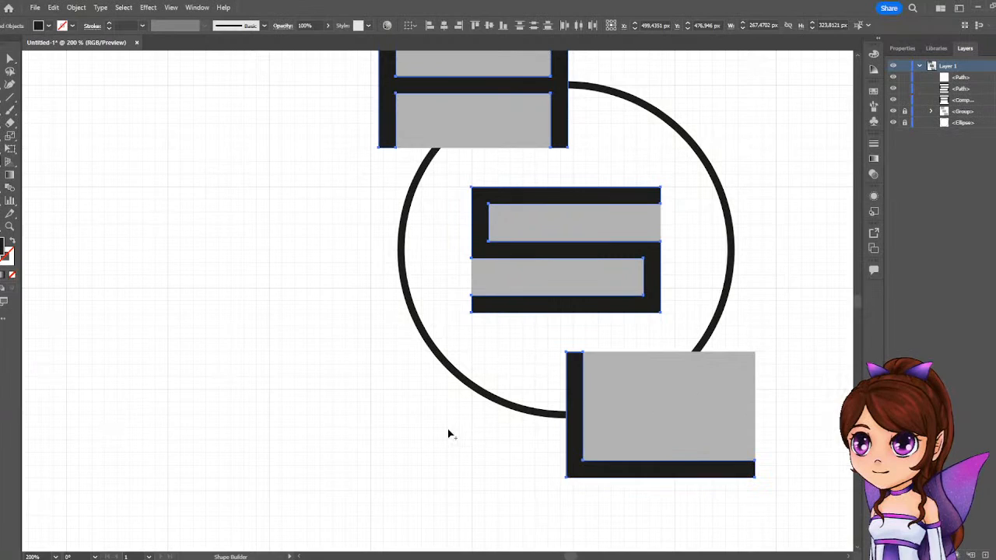
left_click(11, 58)
left_click(268, 240)
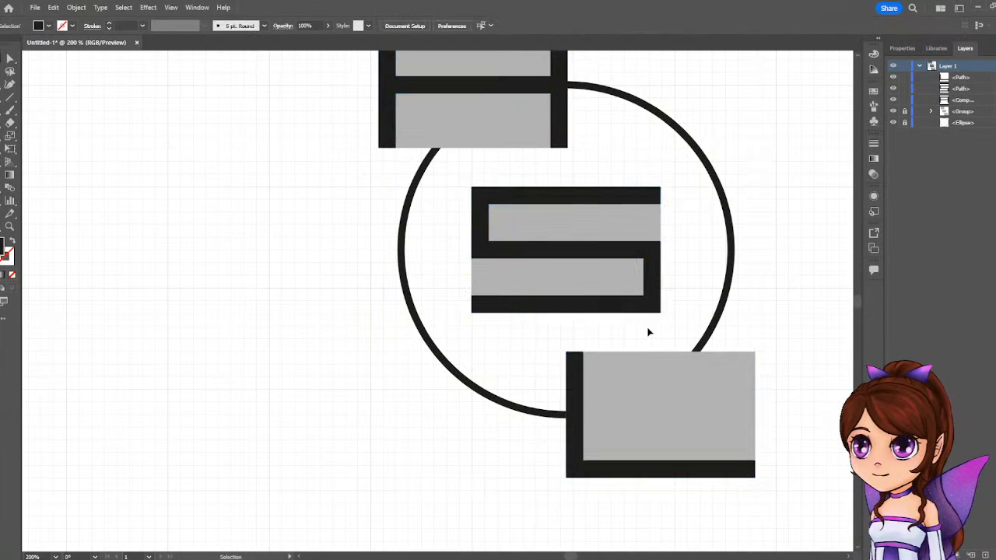
scroll(647, 331, "down", 2)
scroll(646, 327, "up", 4)
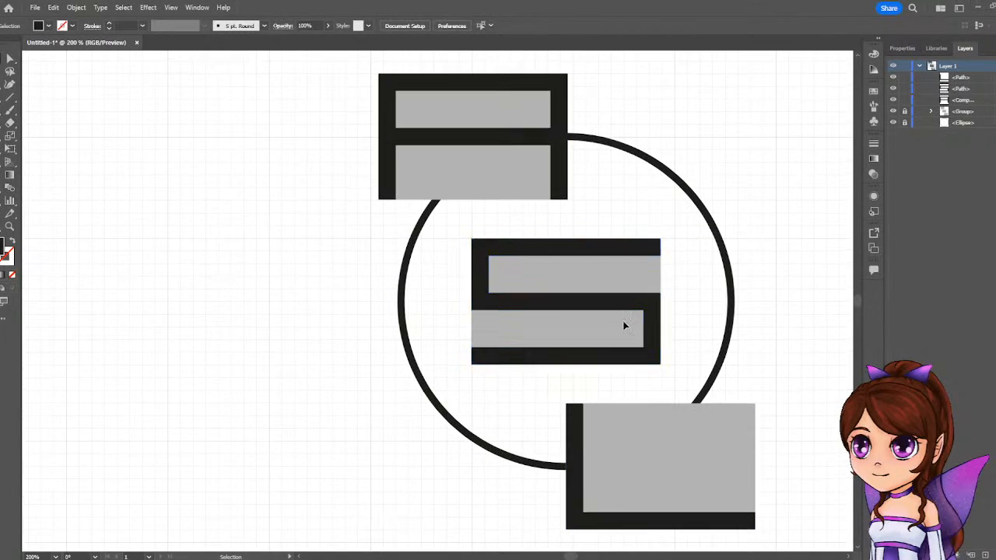
scroll(622, 326, "down", 2)
scroll(718, 374, "up", 2)
scroll(658, 349, "down", 1)
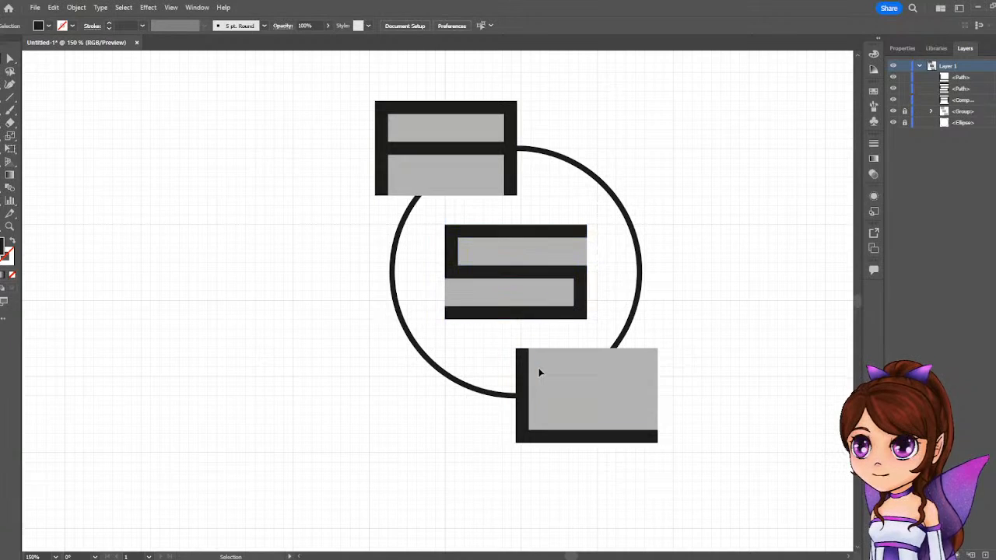
Group the three black letter shapes, and lock the new group instead of the grey rectangles' group.
key("ctrl+a")
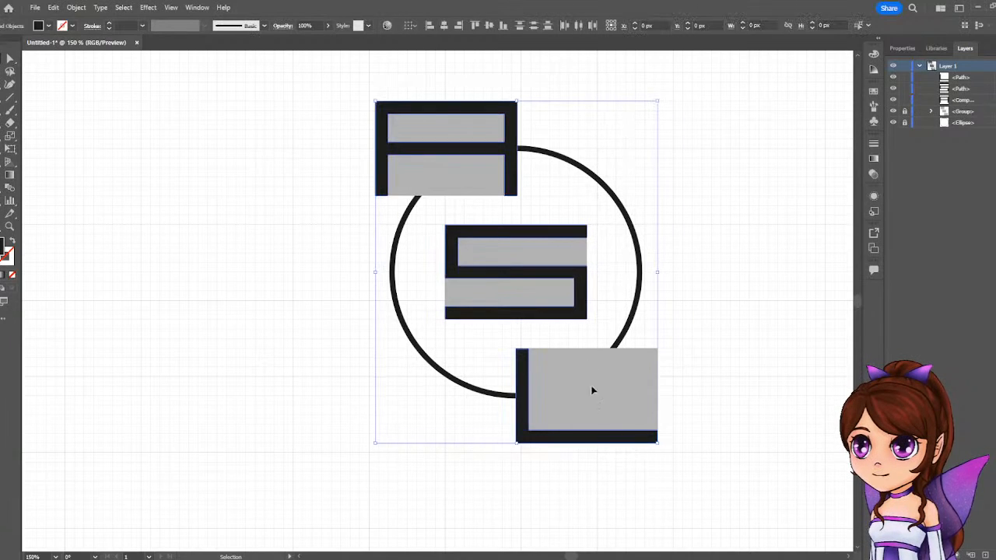
right_click(569, 312)
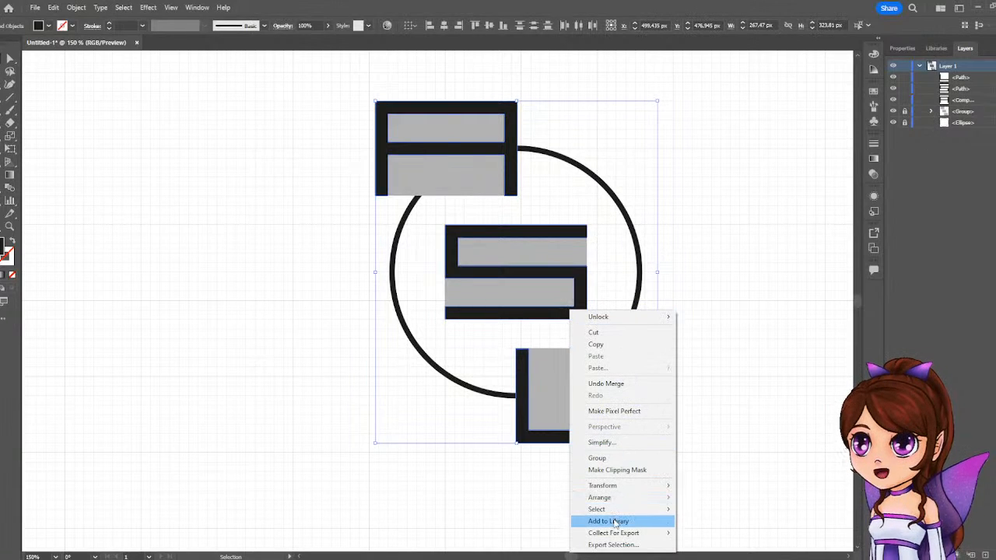
left_click(616, 460)
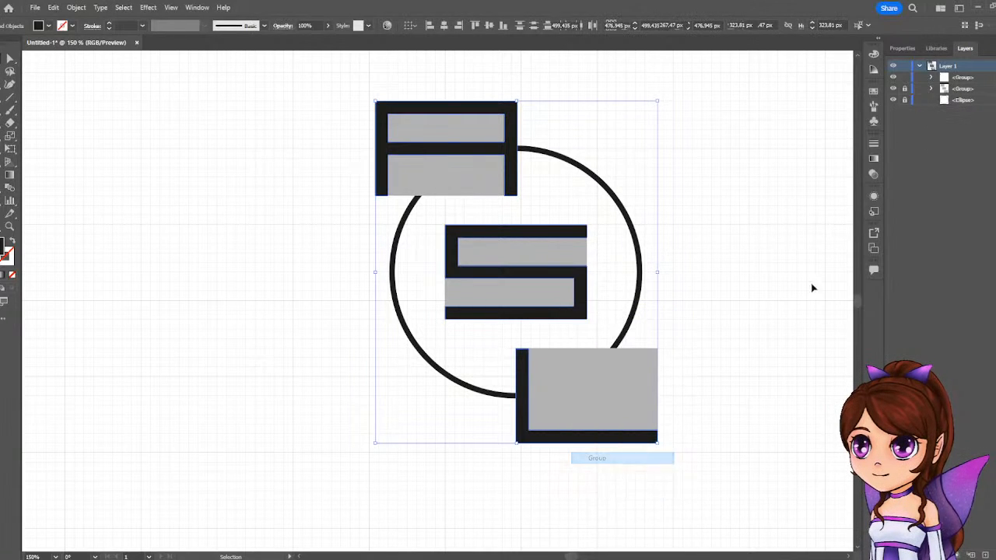
left_click(904, 77)
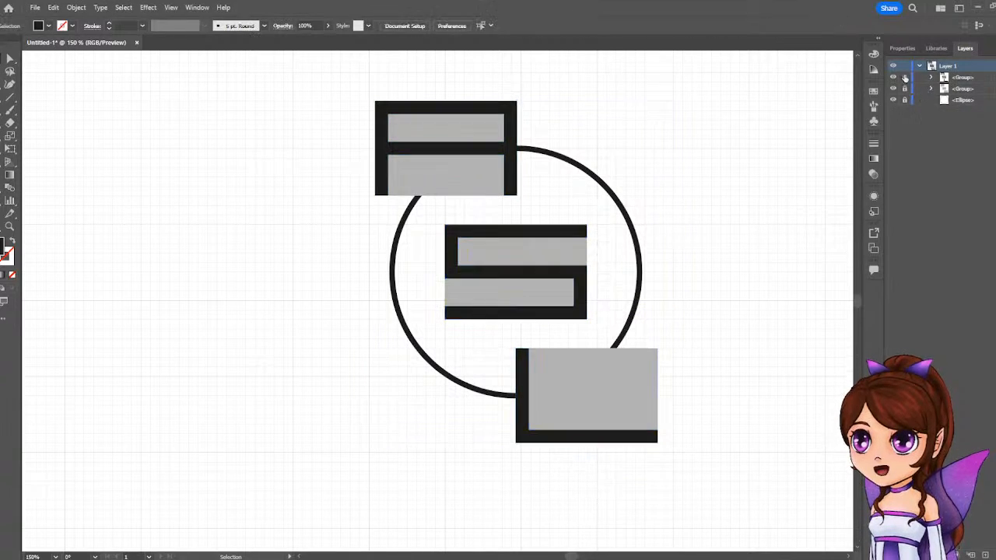
left_click(961, 88)
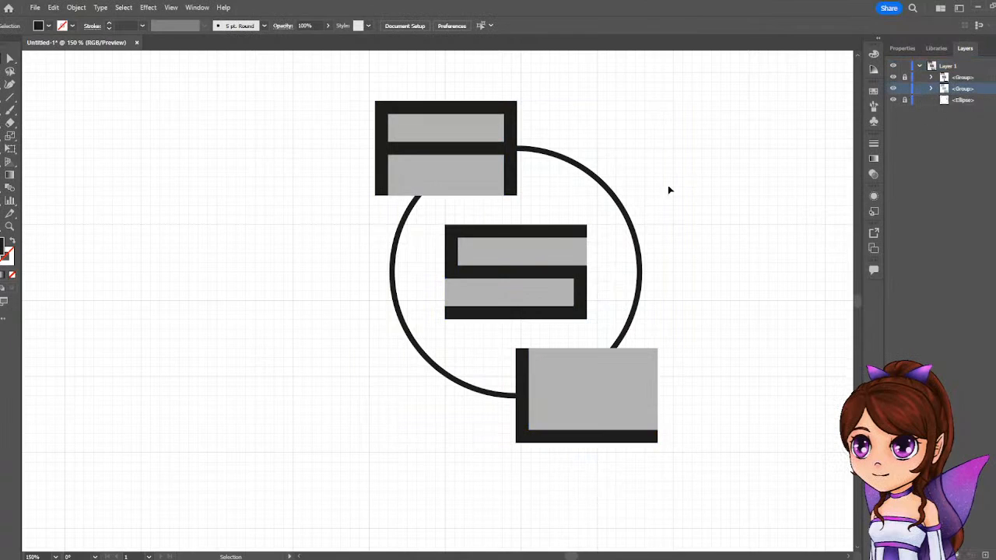
Ungroup the three grey rectangles behind the letters and deselect them.
left_click(560, 363)
right_click(558, 304)
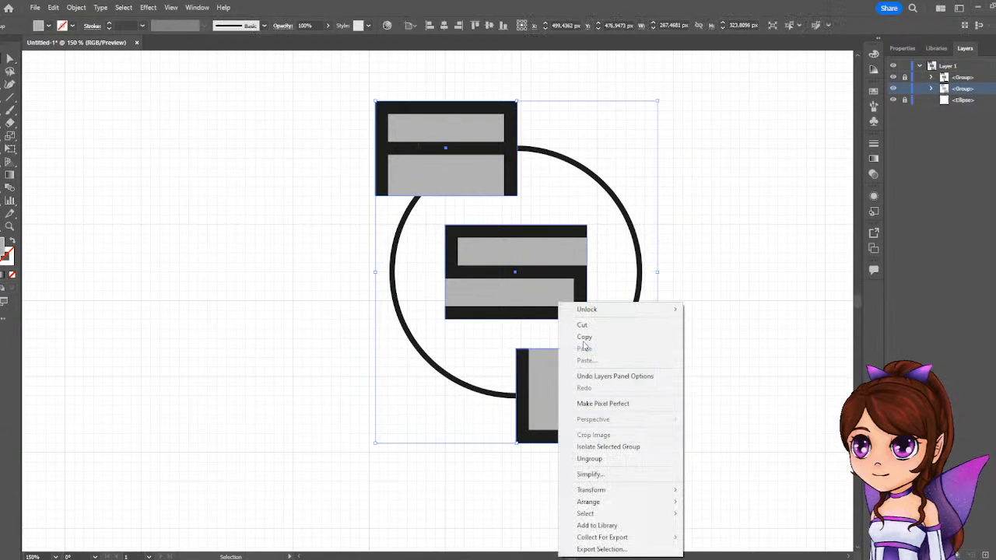
left_click(589, 458)
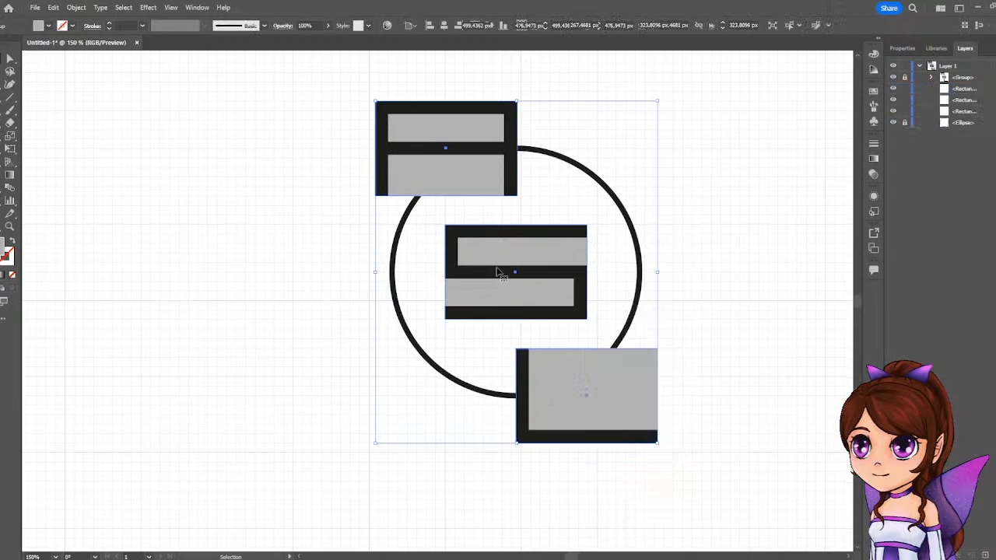
left_click(669, 182)
Enlarge each grey rectangle around its centre so it slightly overhangs its letter, about 140 by 95 px.
left_click(469, 173)
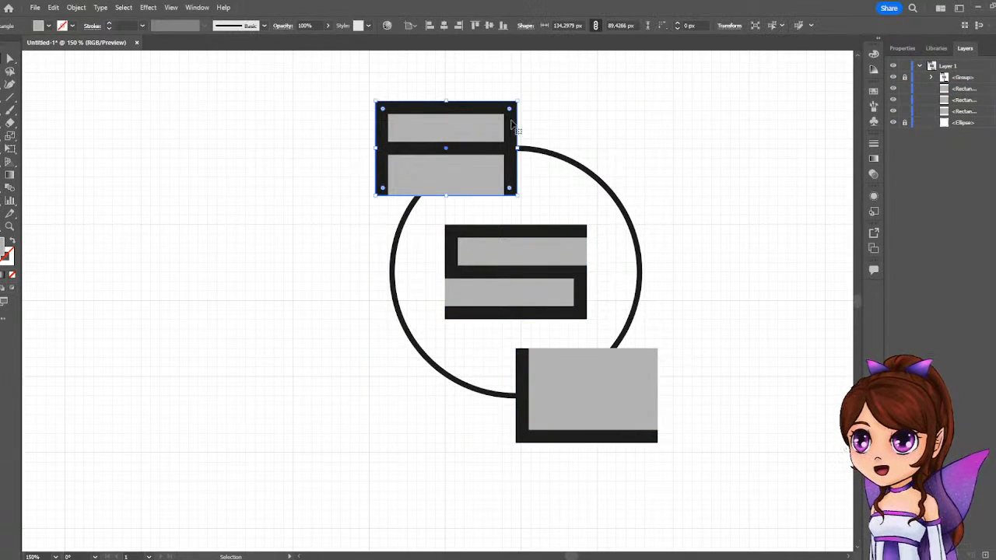
left_click(901, 48)
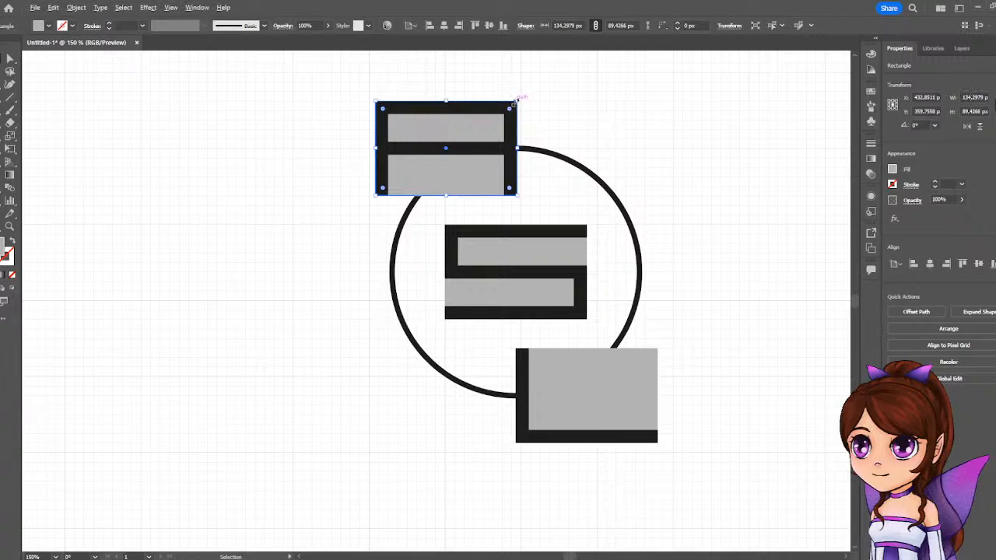
left_click_drag(515, 102, 522, 98)
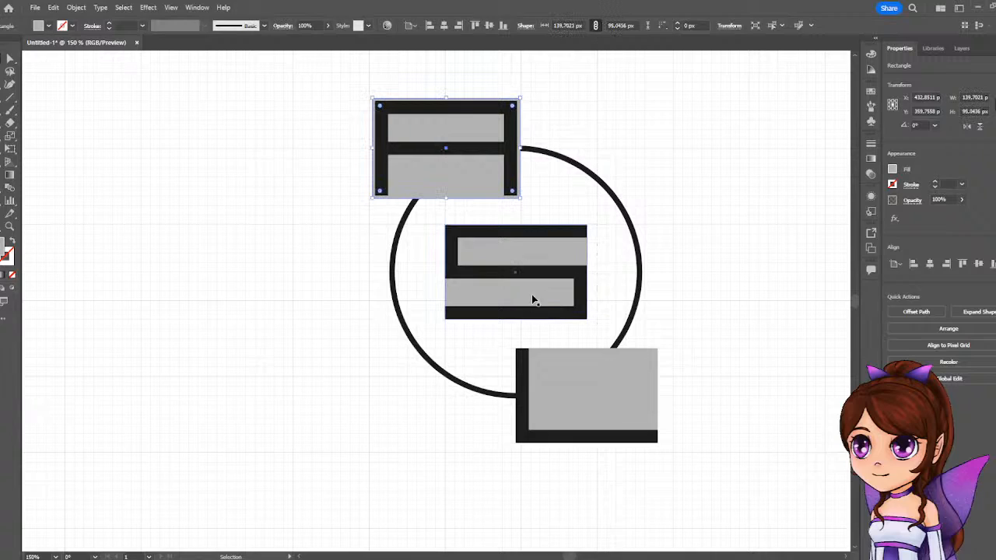
left_click(531, 300)
left_click_drag(588, 226, 592, 222)
left_click(630, 375)
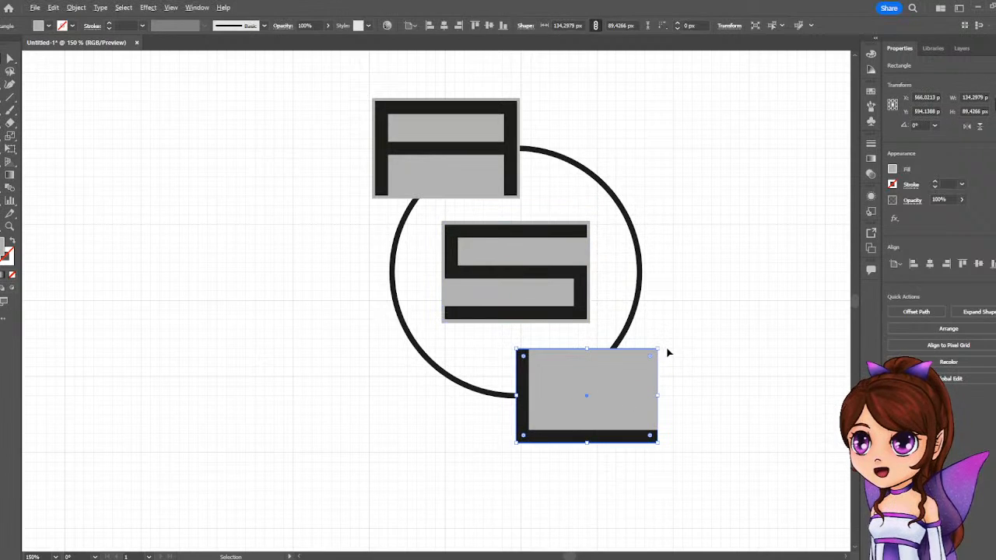
left_click_drag(657, 350, 663, 345)
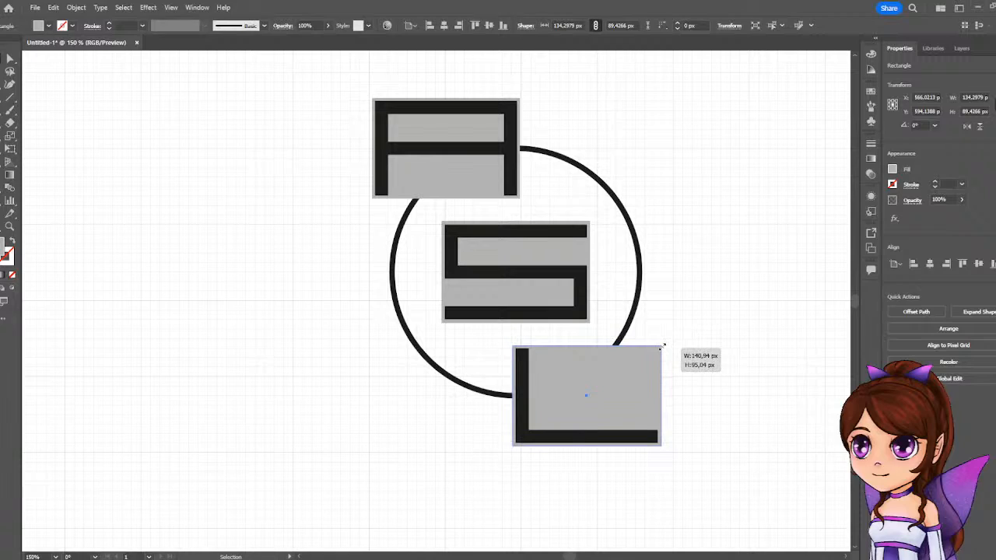
left_click_drag(663, 344, 663, 344)
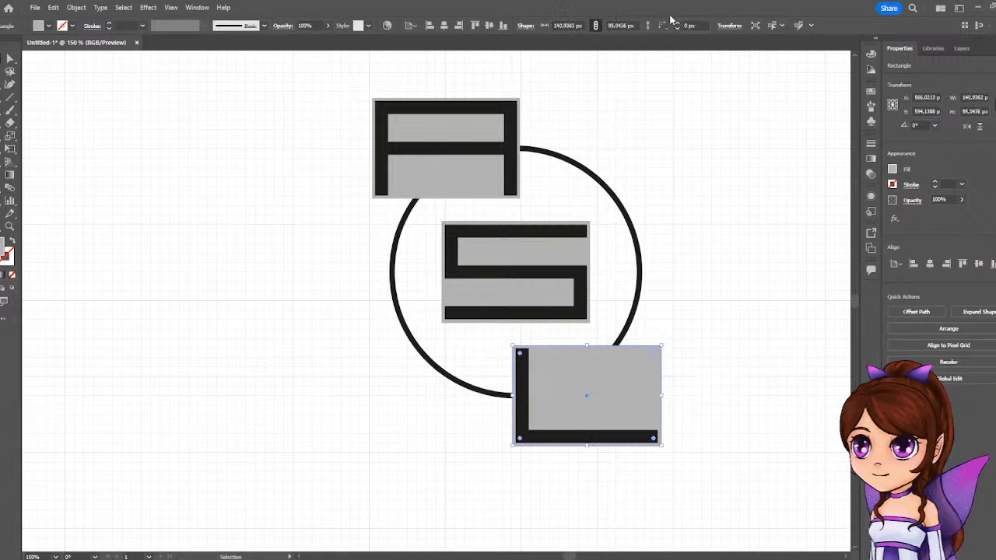
left_click(769, 195)
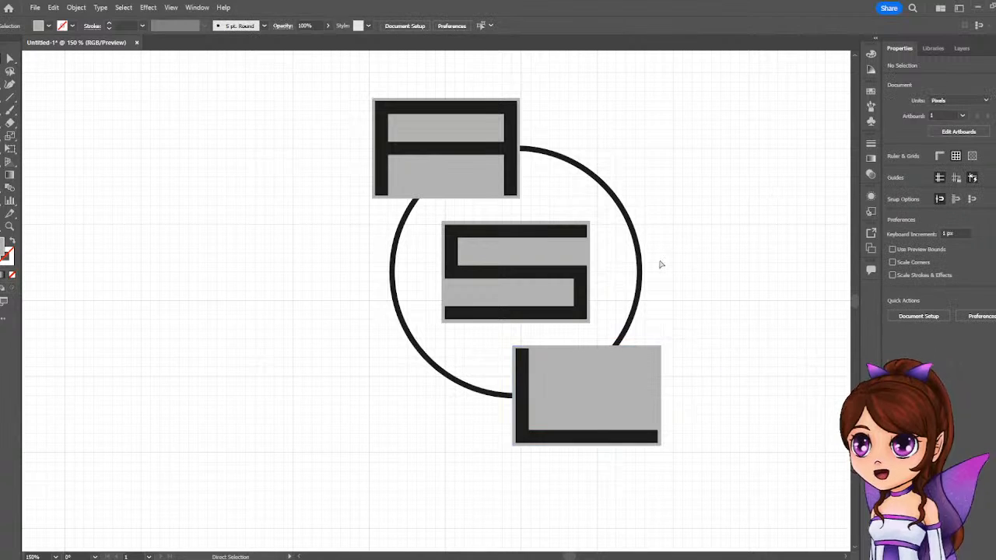
Undo the enlargement of the three grey rectangles.
key("ctrl+t")
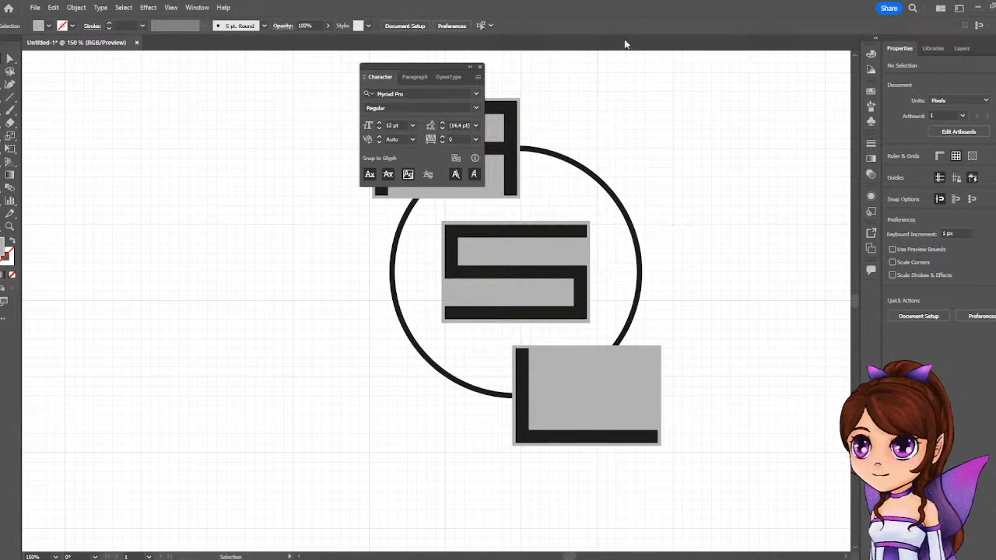
left_click(478, 67)
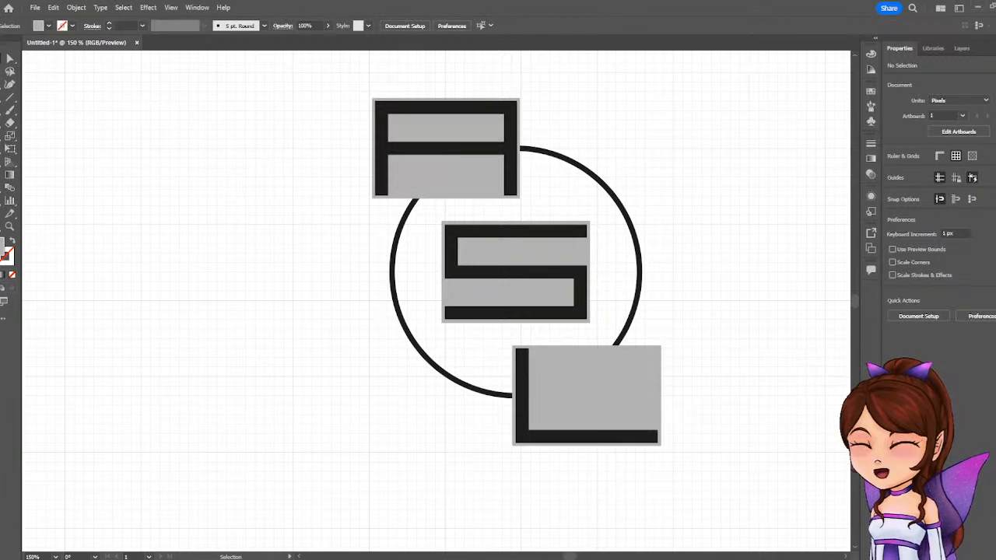
key("ctrl+z")
key("ctrl+z")
key("ctrl+z")
key("v")
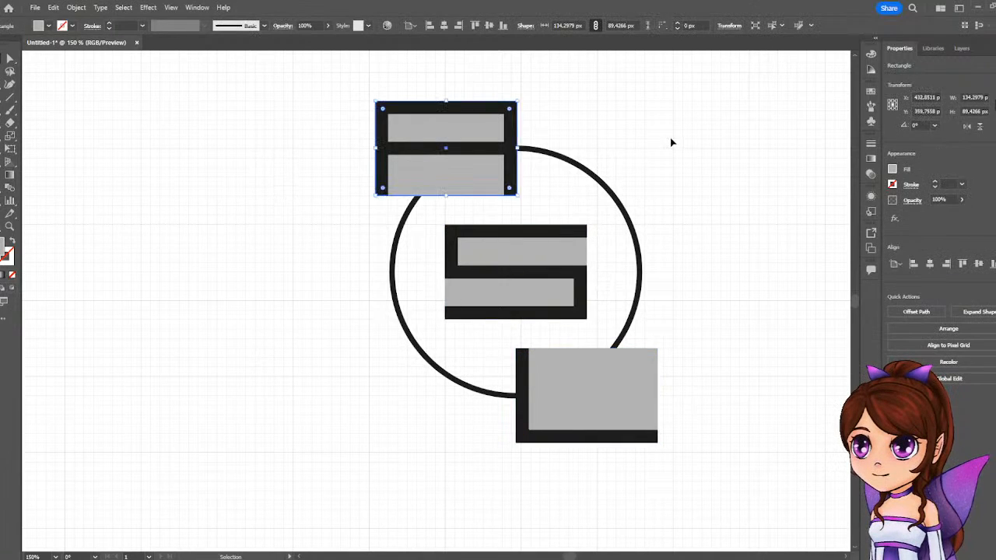
Duplicate the grey rectangle behind the letter A and fill the copy with a darker grey.
left_click(671, 141)
left_click(432, 179)
left_click_drag(447, 180, 462, 205)
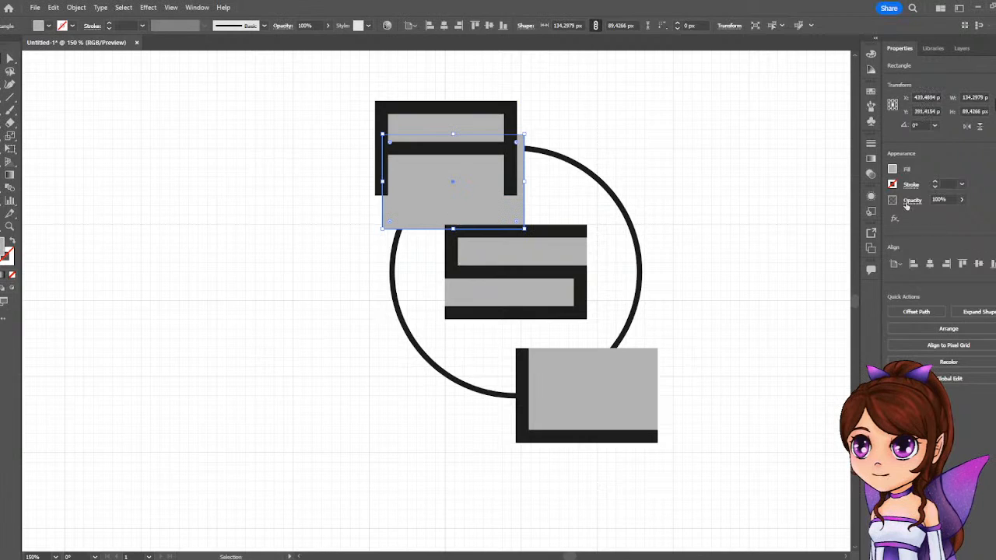
left_click(893, 170)
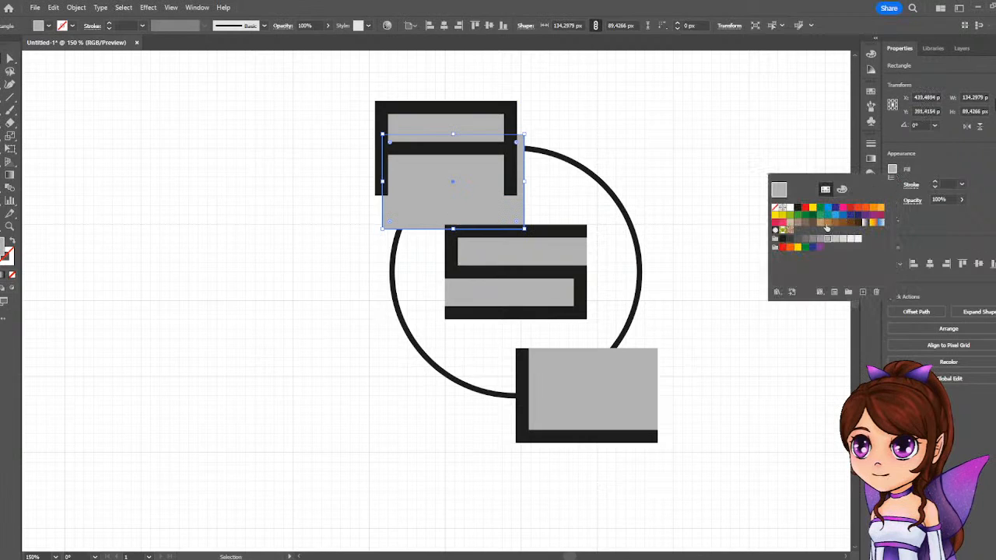
left_click(813, 239)
Move the dark grey copy back behind the letter A and enlarge it around its centre to about 142 by 96 px.
left_click(484, 196)
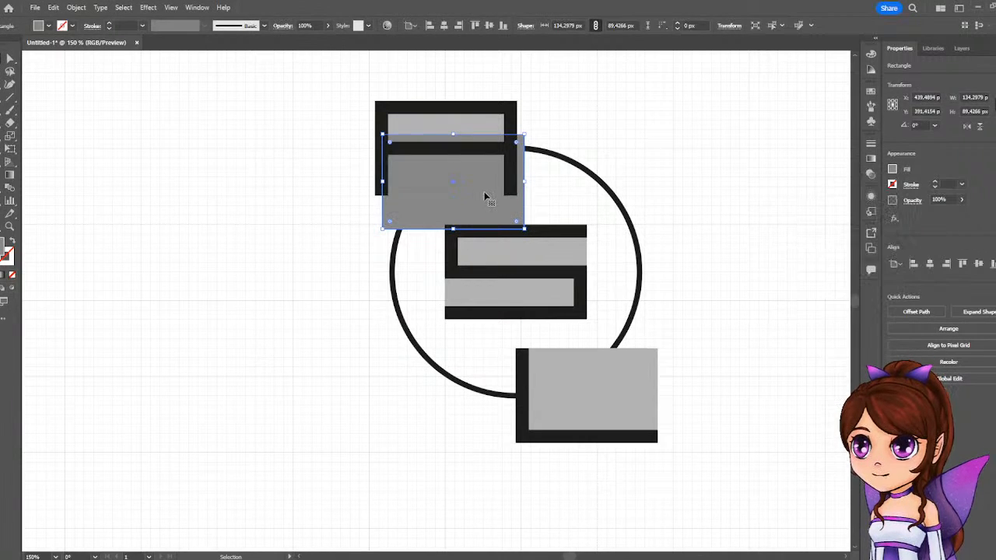
left_click_drag(484, 196, 477, 162)
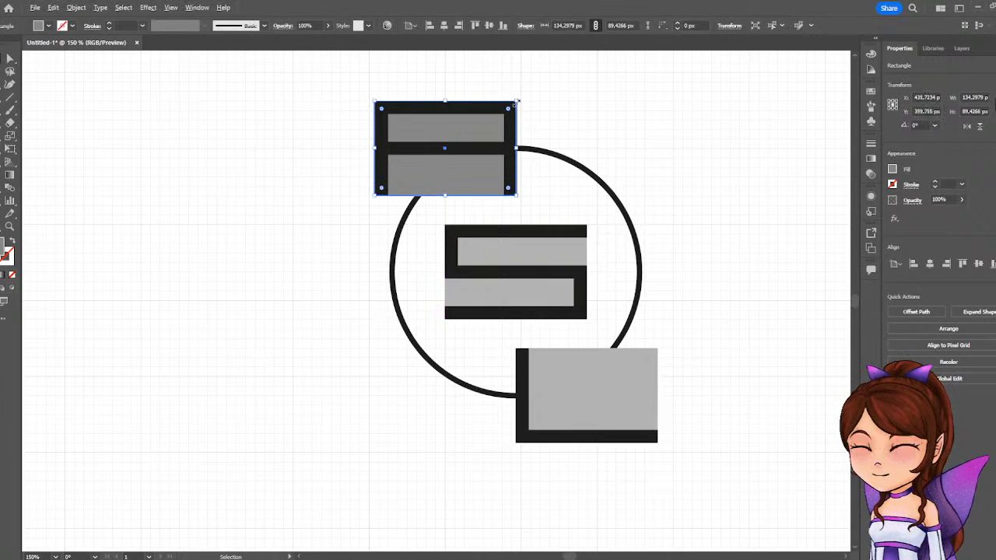
left_click_drag(517, 101, 522, 98)
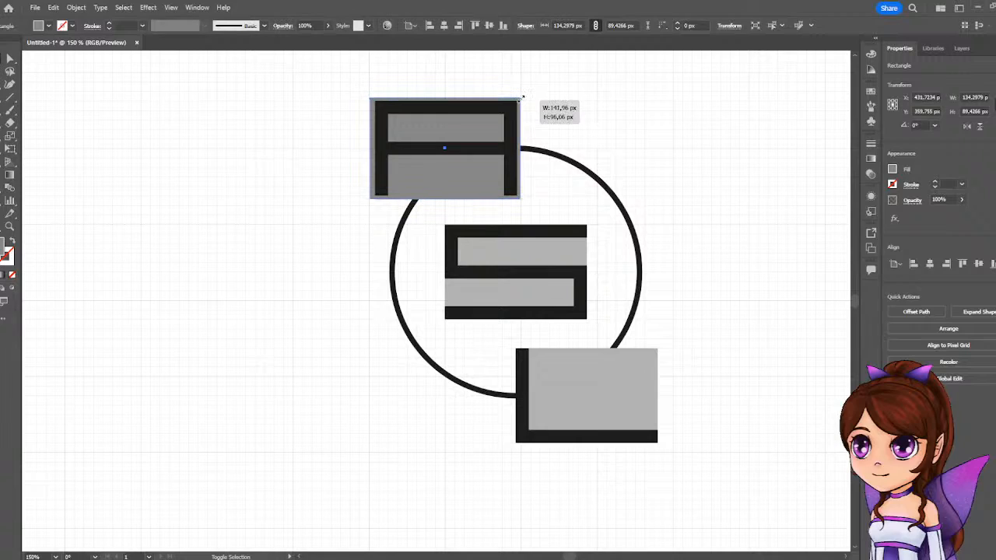
left_click_drag(522, 98, 522, 98)
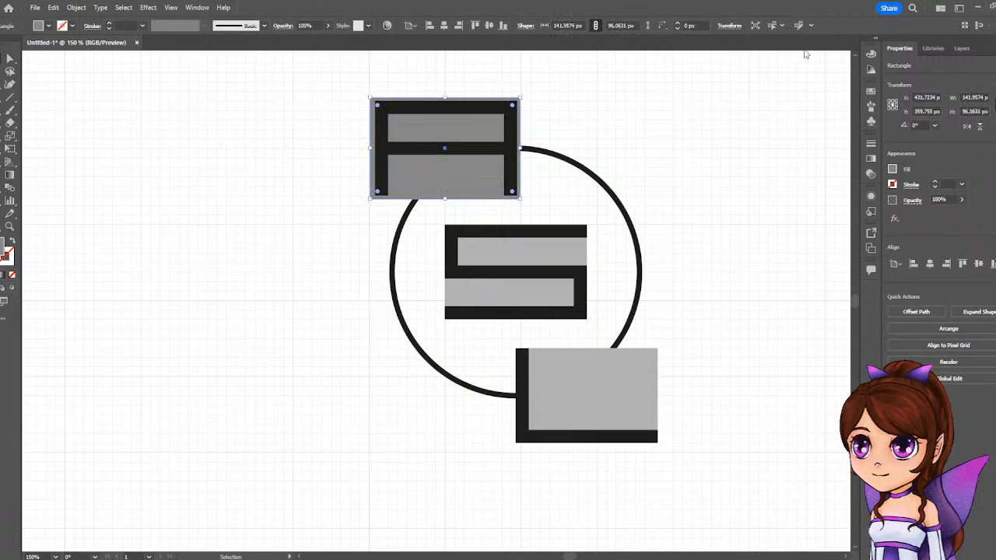
Duplicate the enlarged dark grey rectangle behind the letter L and deselect it.
left_click_drag(459, 167, 600, 413)
left_click(718, 295)
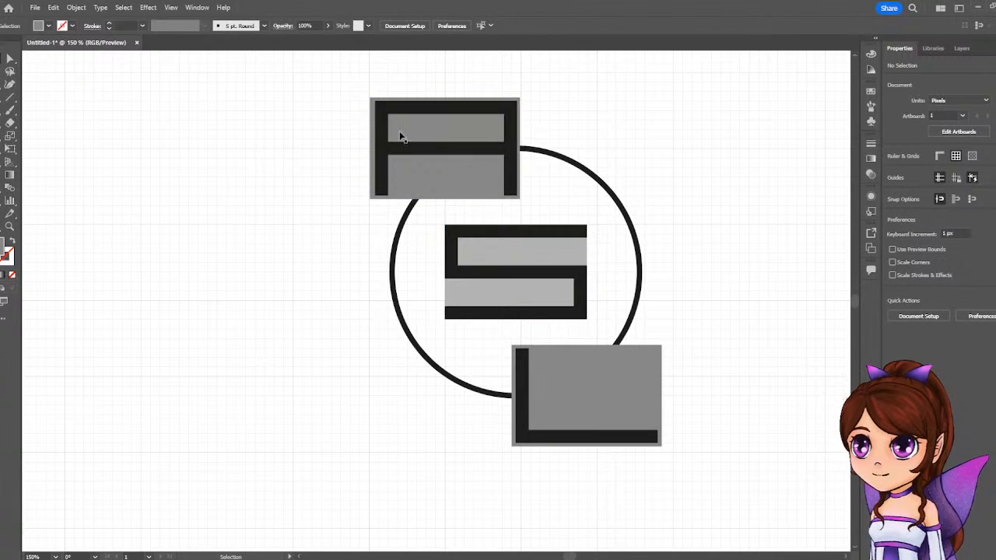
Close the Libraries panel, and lock and hide the three original light grey rectangles in the layer list.
left_click(934, 49)
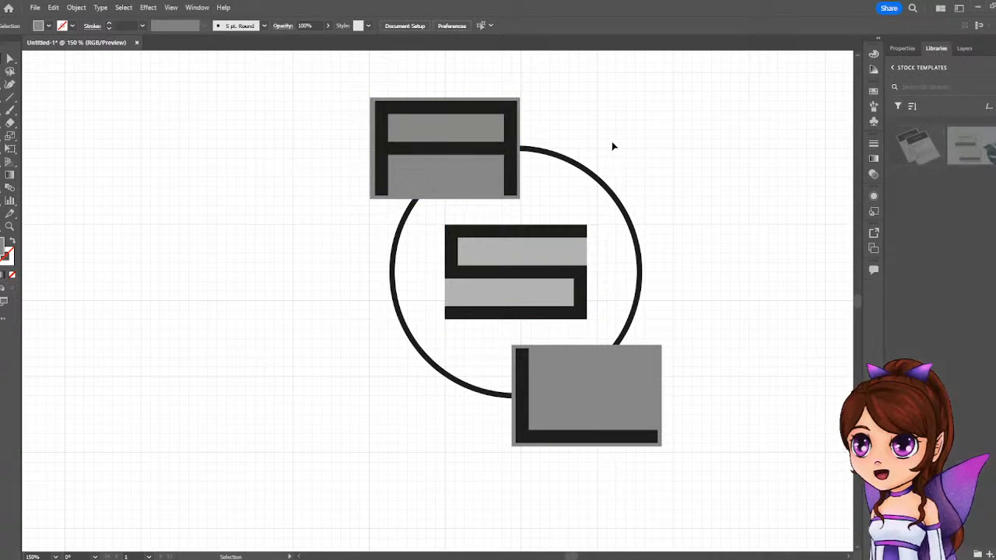
left_click(965, 49)
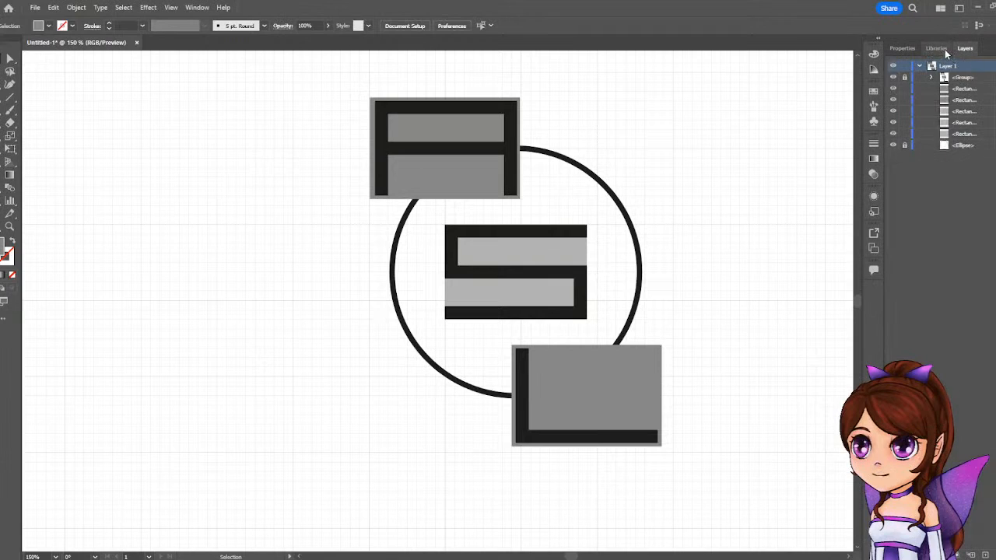
right_click(946, 53)
left_click(916, 57)
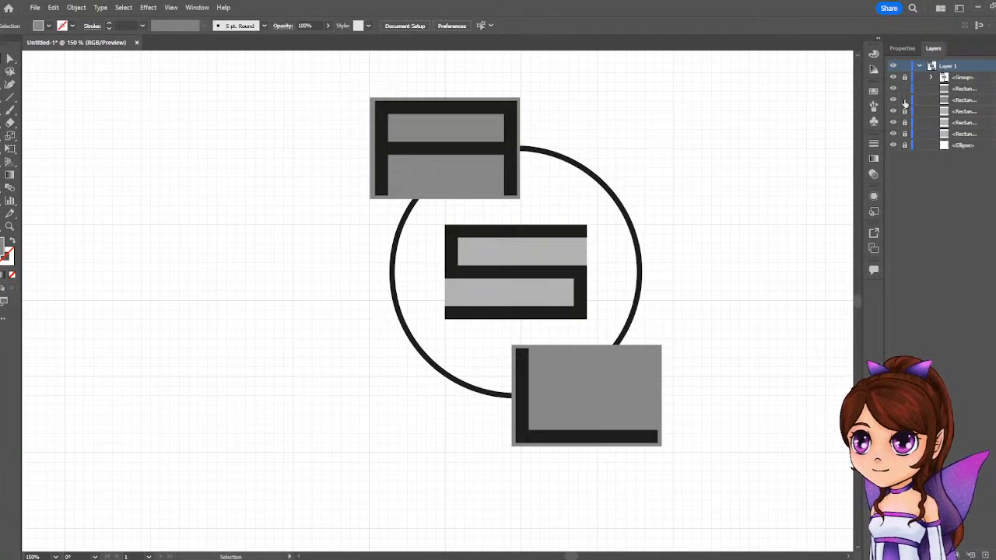
left_click_drag(892, 111, 892, 134)
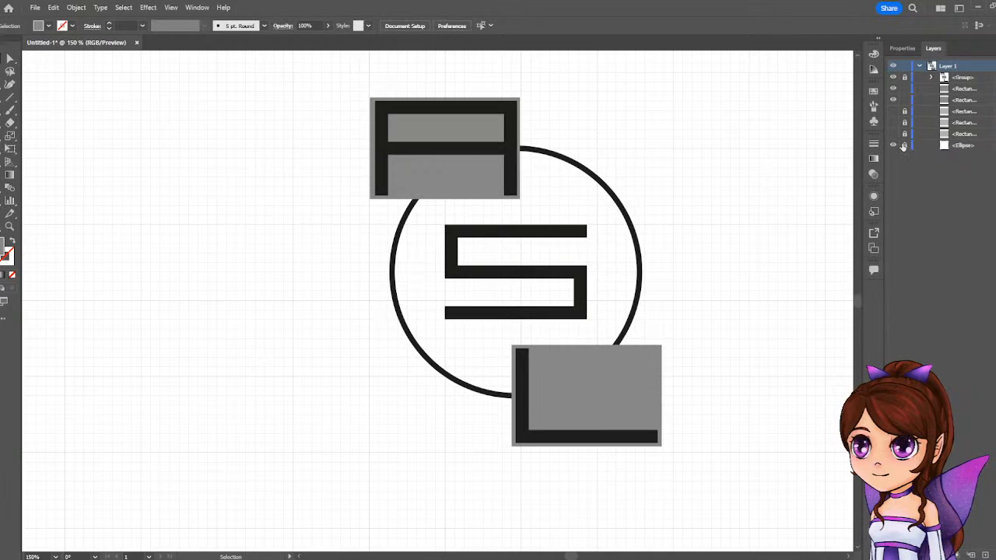
Unlock the circle and group it with the two dark grey rectangles.
left_click_drag(315, 93, 483, 247)
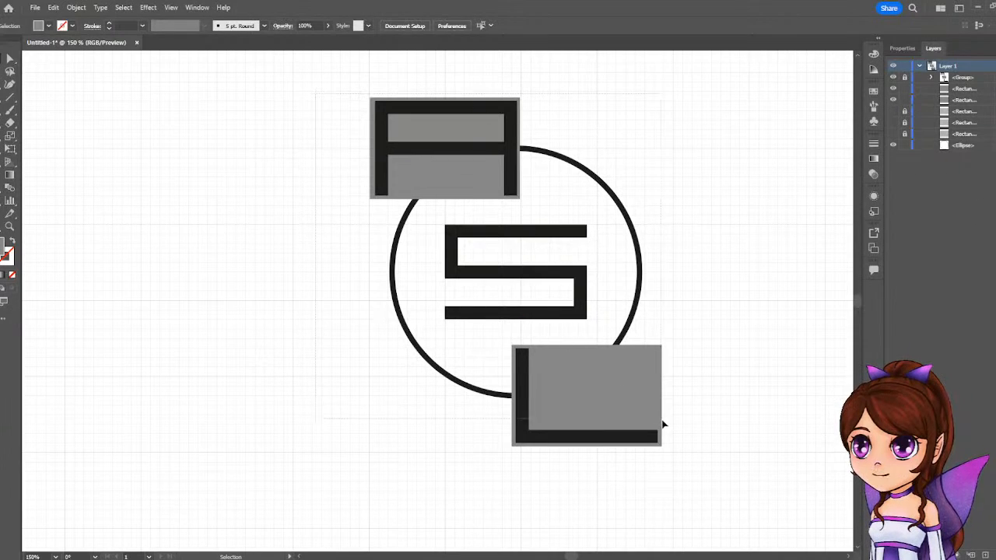
left_click_drag(691, 455, 691, 443)
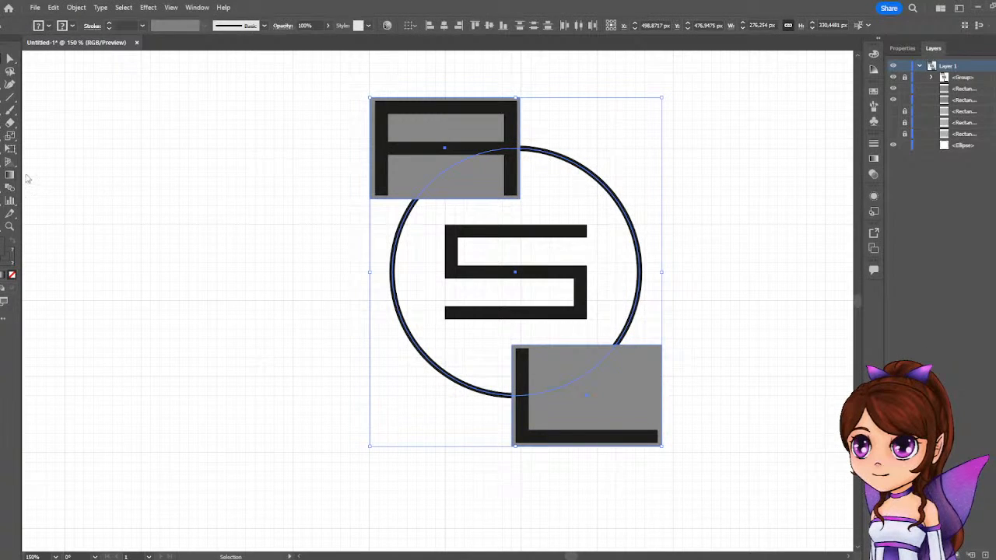
right_click(632, 312)
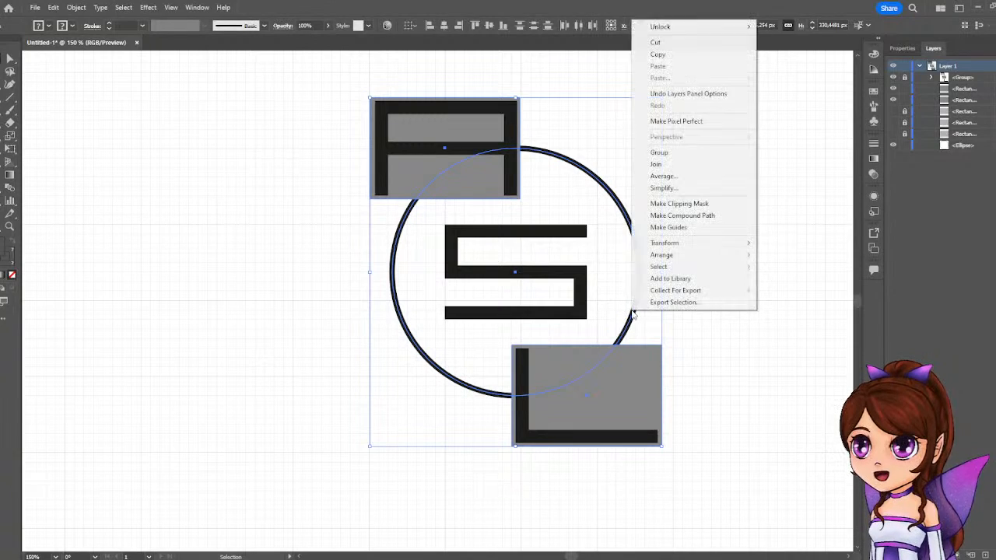
left_click(681, 153)
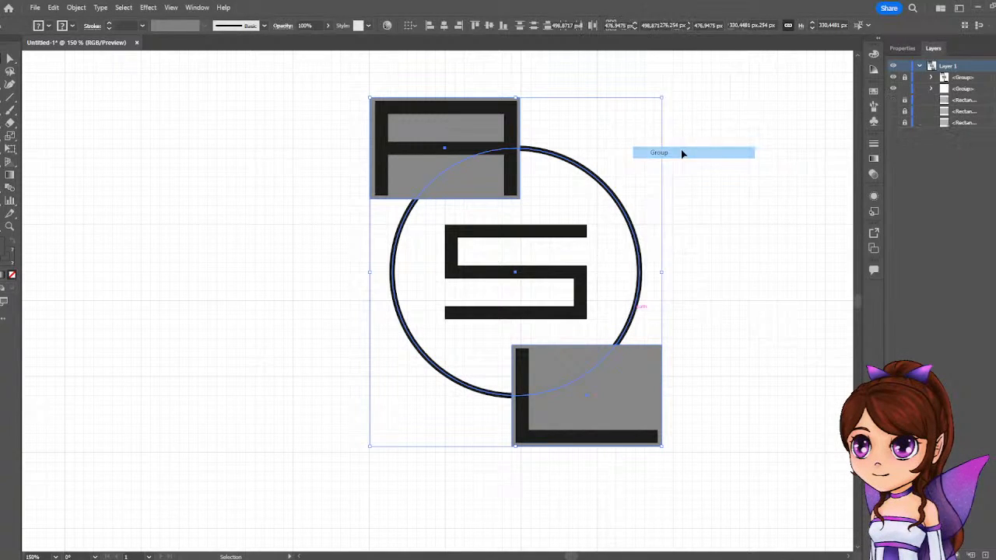
Duplicate the locked letter group in the layer list, hide the copy, and rename it "circle save".
left_click(978, 77)
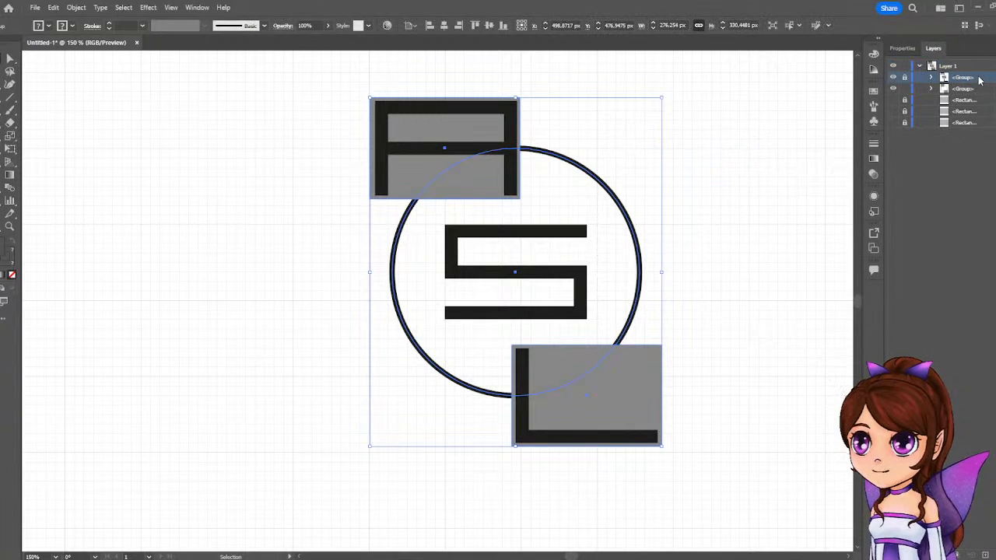
left_click_drag(977, 77, 977, 84)
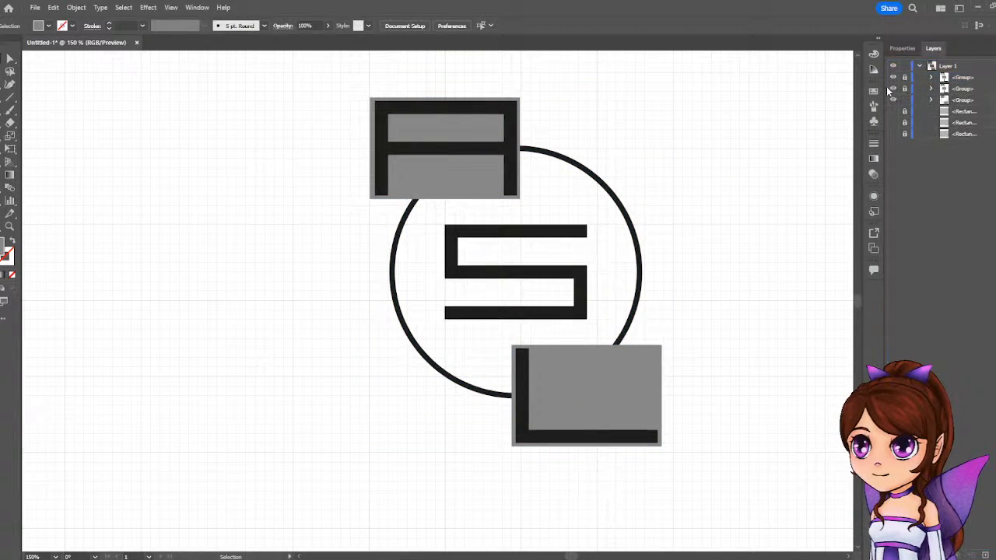
double_click(965, 88)
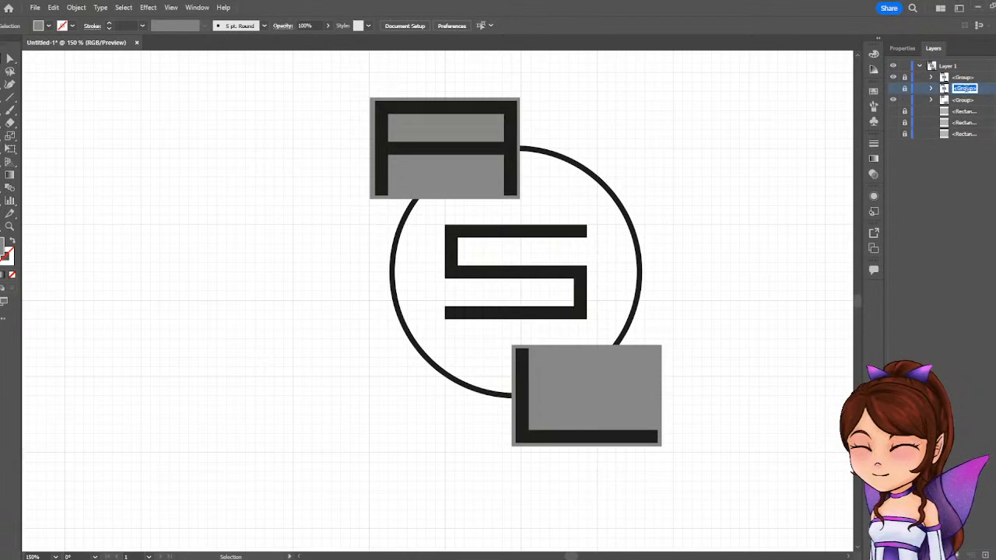
type("circle")
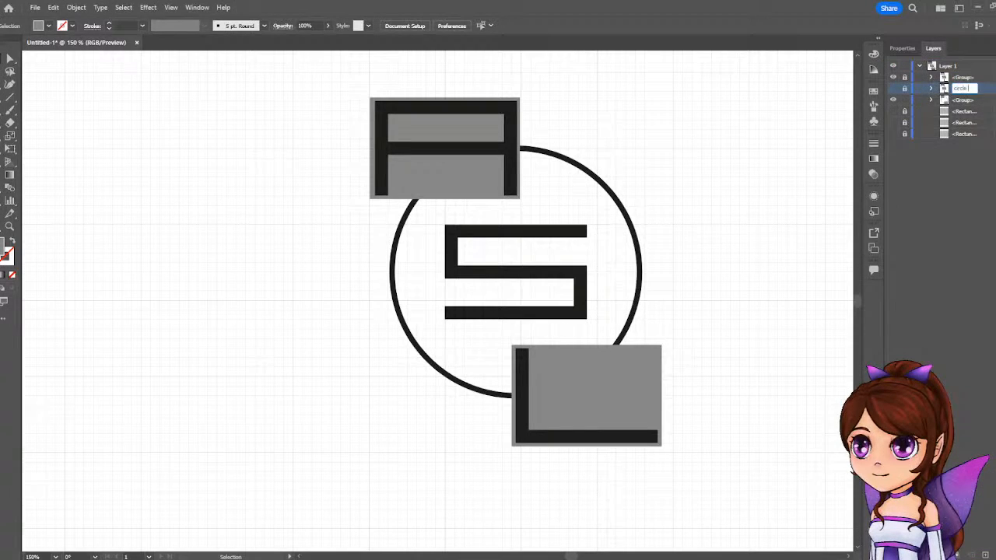
type(" save")
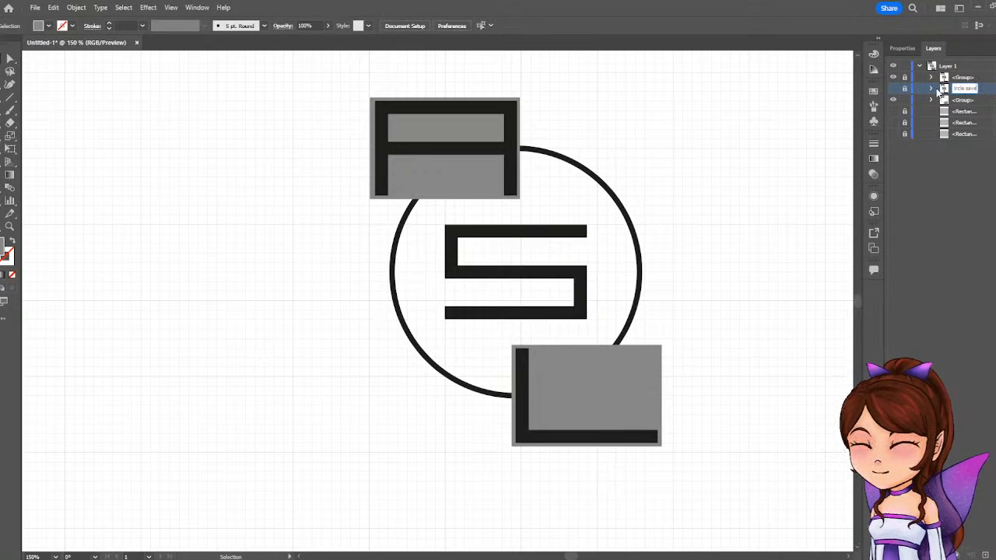
key("Return")
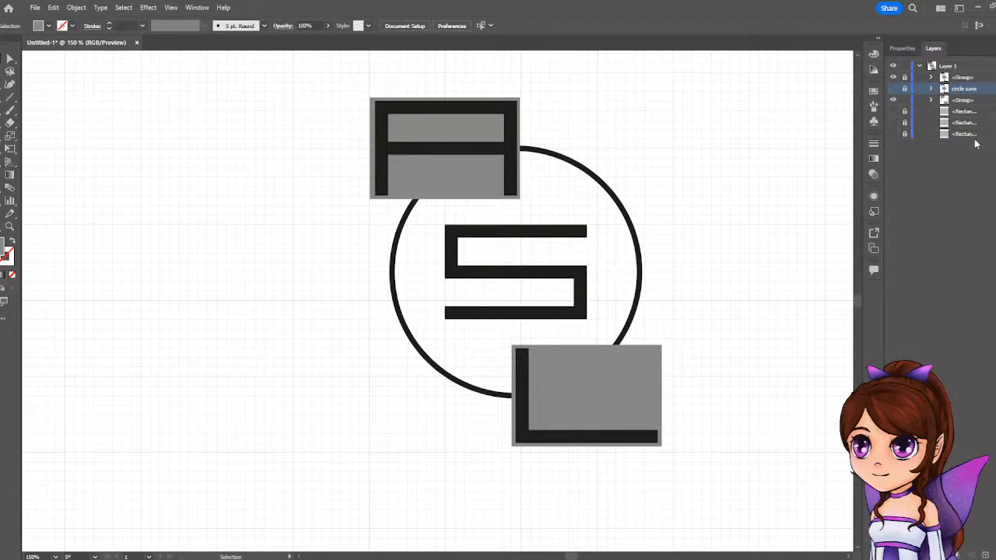
Try moving the circle save group beneath the hidden grey rectangles in the layer order, and undo the move.
left_click_drag(979, 95, 976, 138)
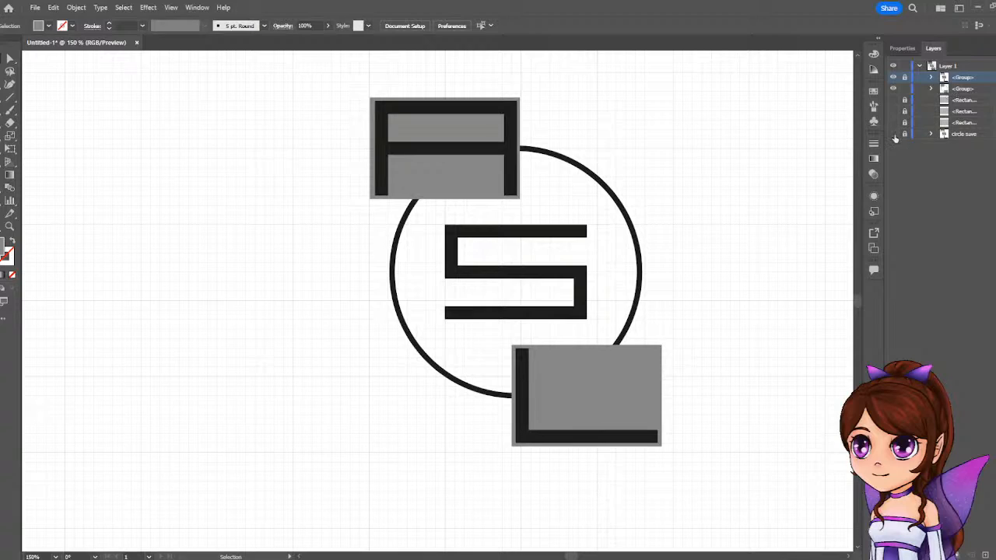
left_click(893, 79)
left_click(893, 78)
key("ctrl+z")
key("ctrl+z")
key("ctrl+z")
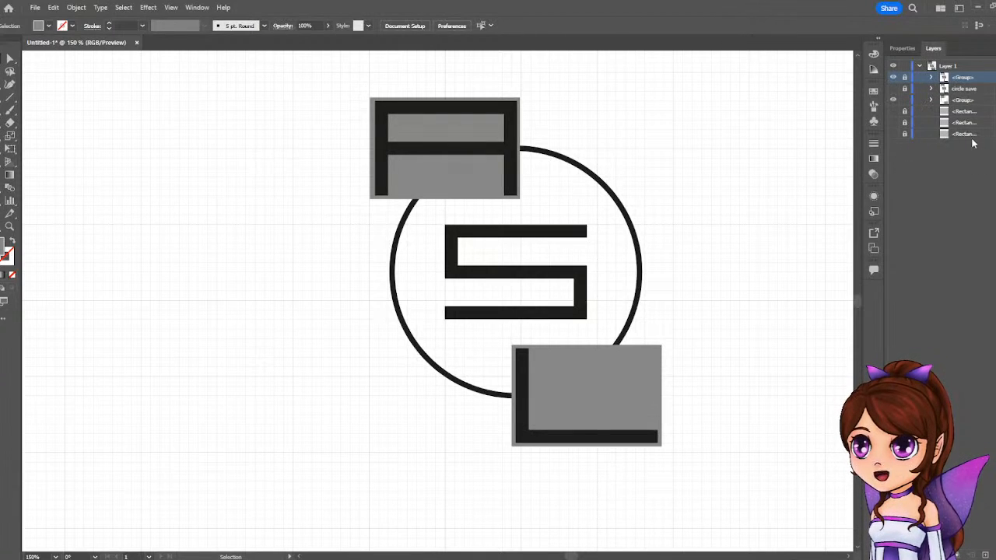
Duplicate the circle group beneath the hidden rectangles, name the copy "circle save" and hide it, and delete the earlier letter-group copy.
left_click(967, 90)
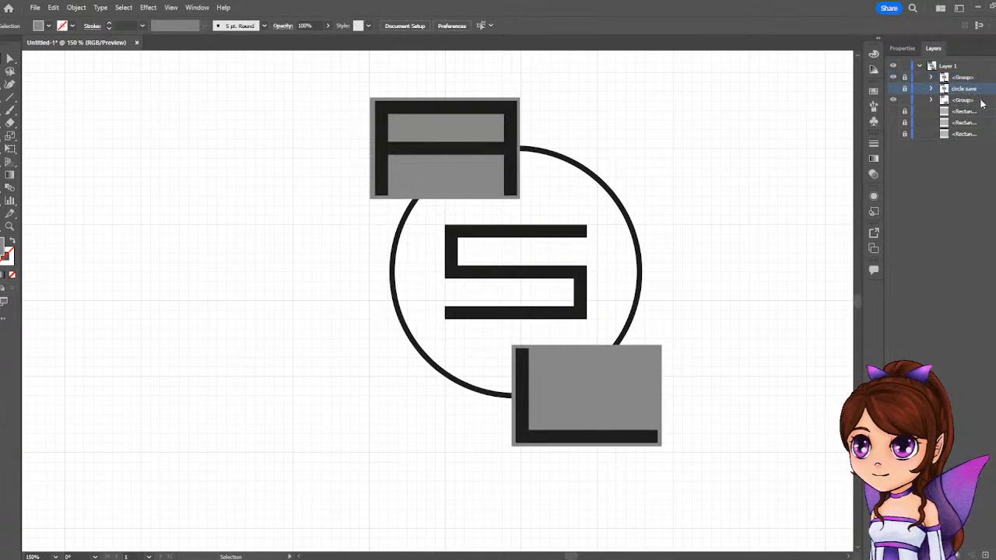
left_click_drag(980, 101, 962, 148)
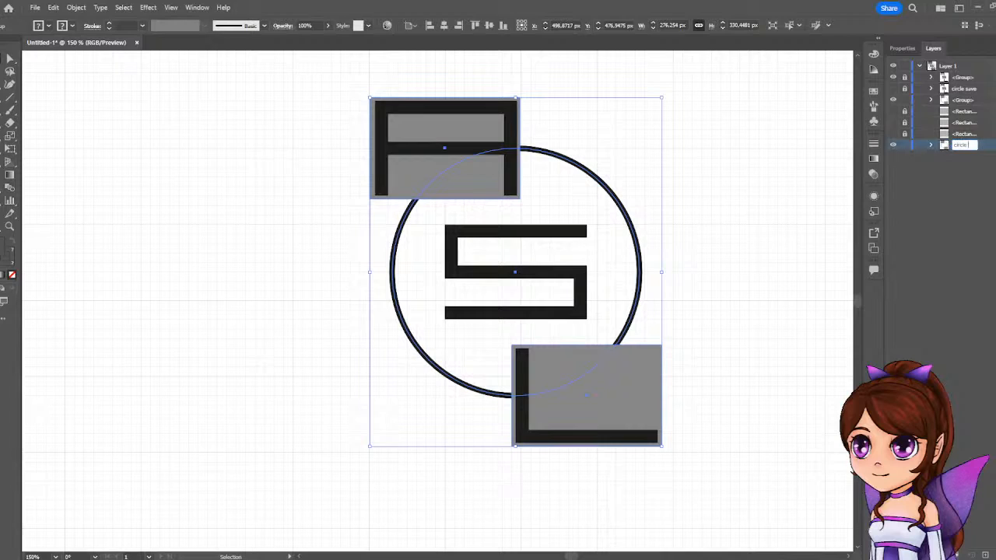
key("Return")
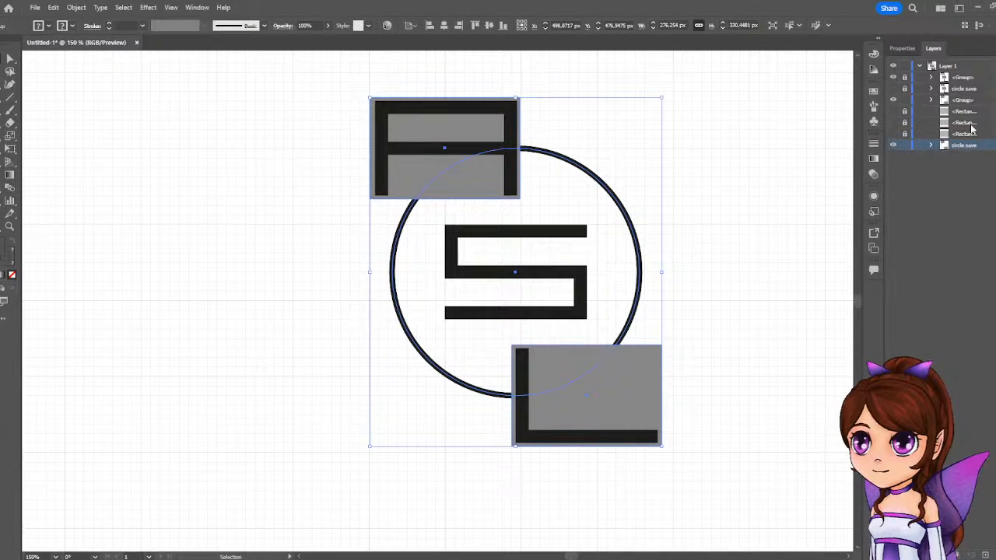
left_click(893, 146)
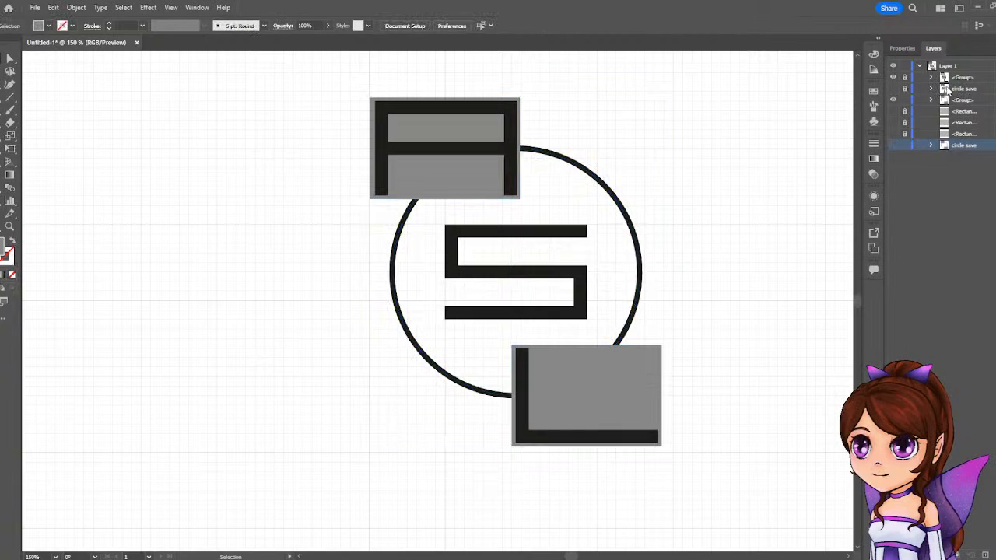
left_click(988, 91)
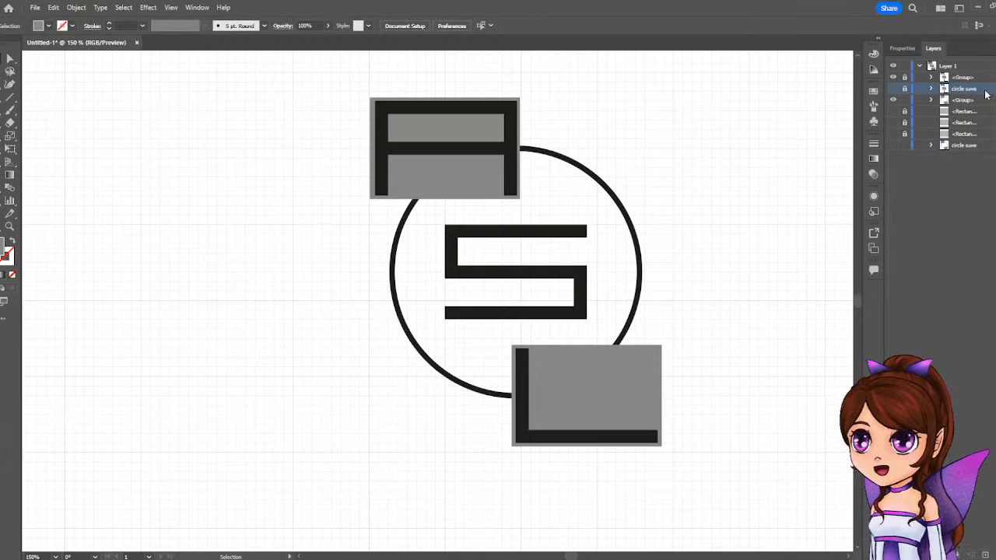
key("Delete")
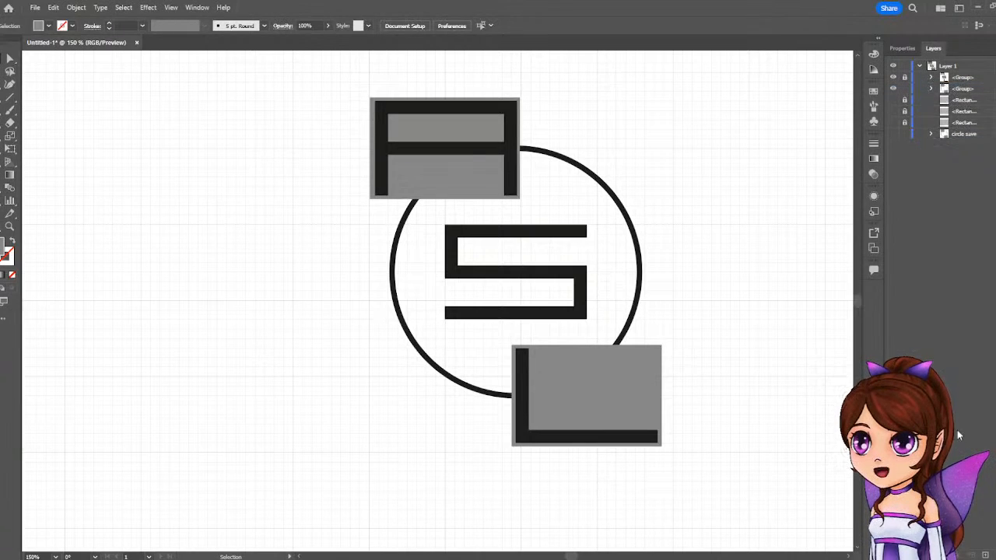
Thicken the outline of the circle inside the visible circle group to a stroke of 11 pt.
left_click(955, 90)
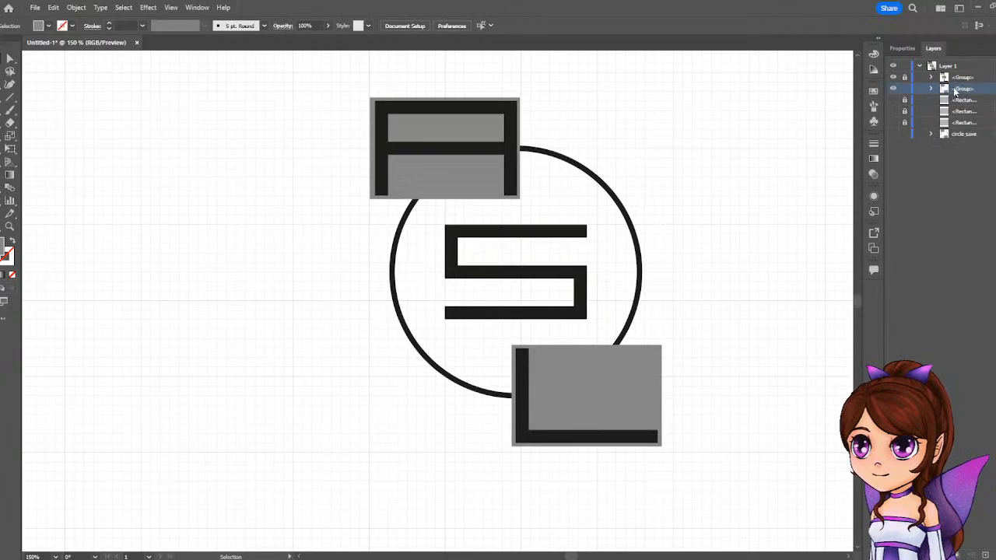
left_click(930, 88)
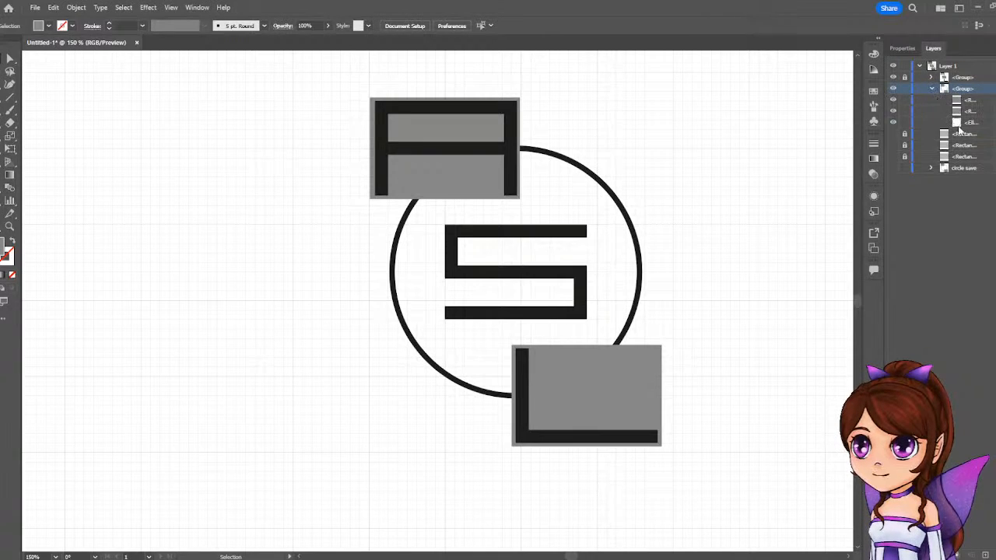
left_click(992, 122)
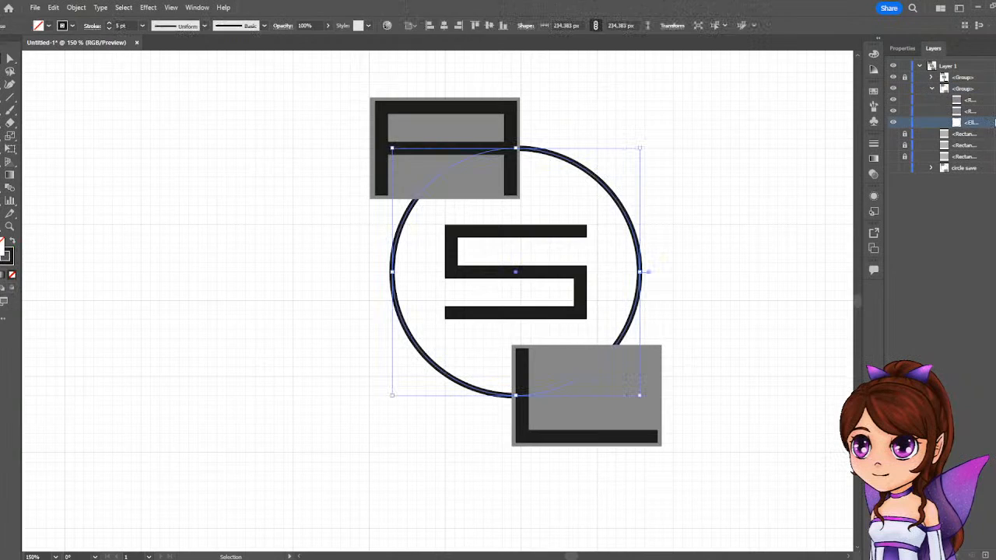
left_click(900, 48)
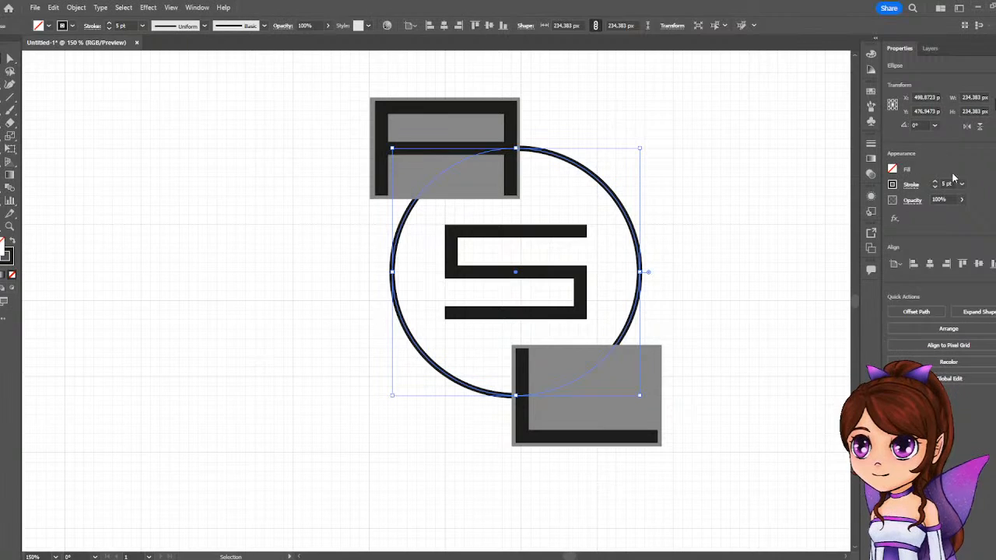
left_click(935, 182)
left_click(935, 182)
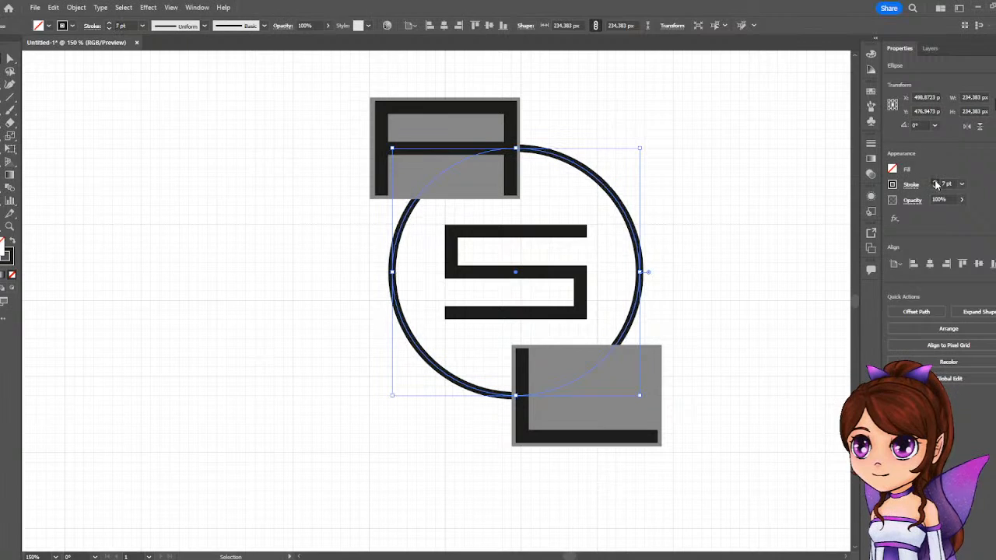
left_click(935, 182)
left_click(935, 182)
left_click(935, 182)
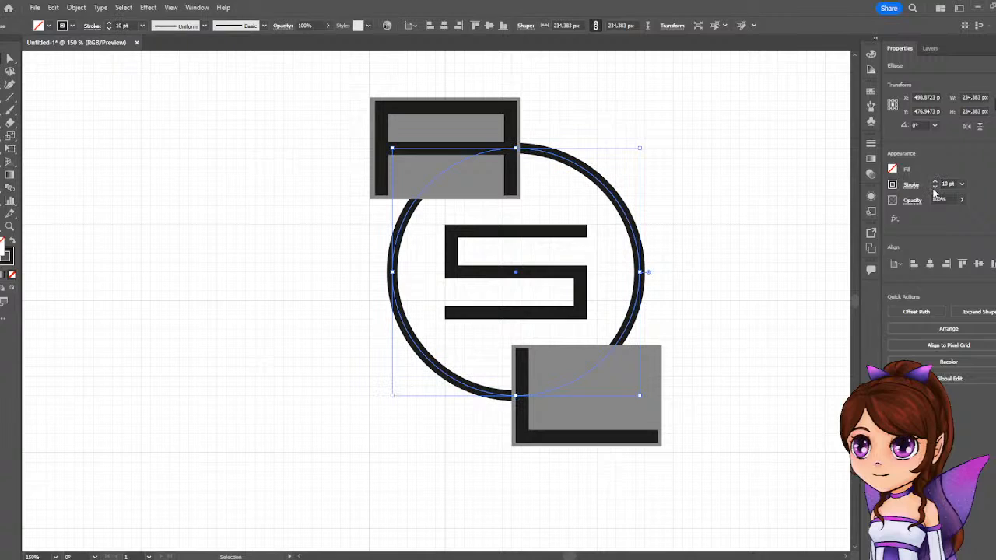
left_click(935, 182)
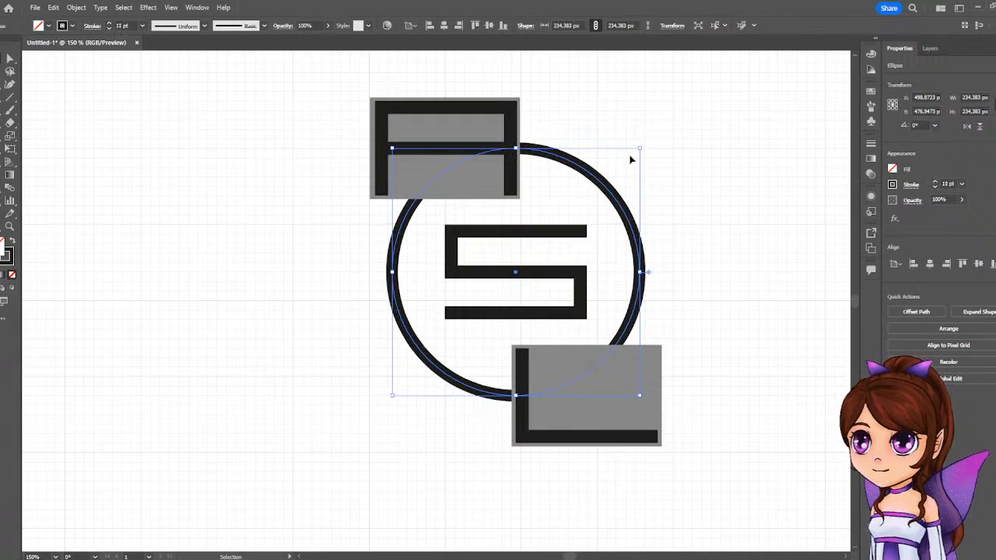
left_click(688, 115)
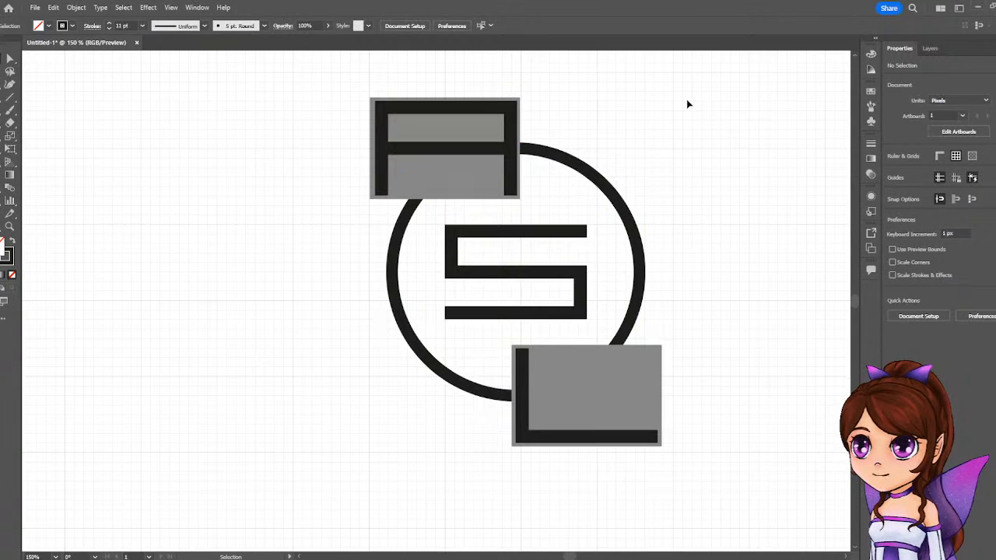
Duplicate the thickened circle group to the end of the layer list and delete the old "circle save" group.
left_click(935, 51)
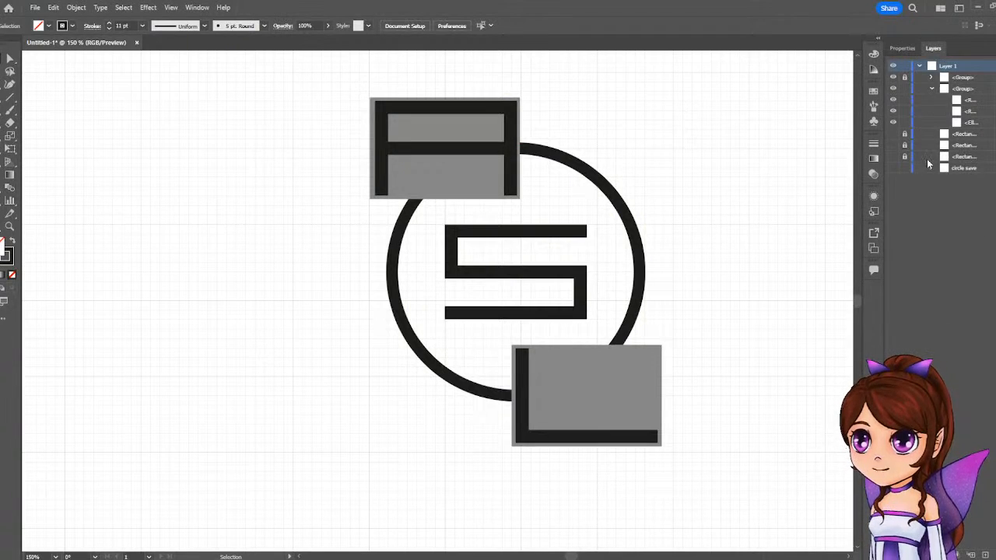
left_click(932, 88)
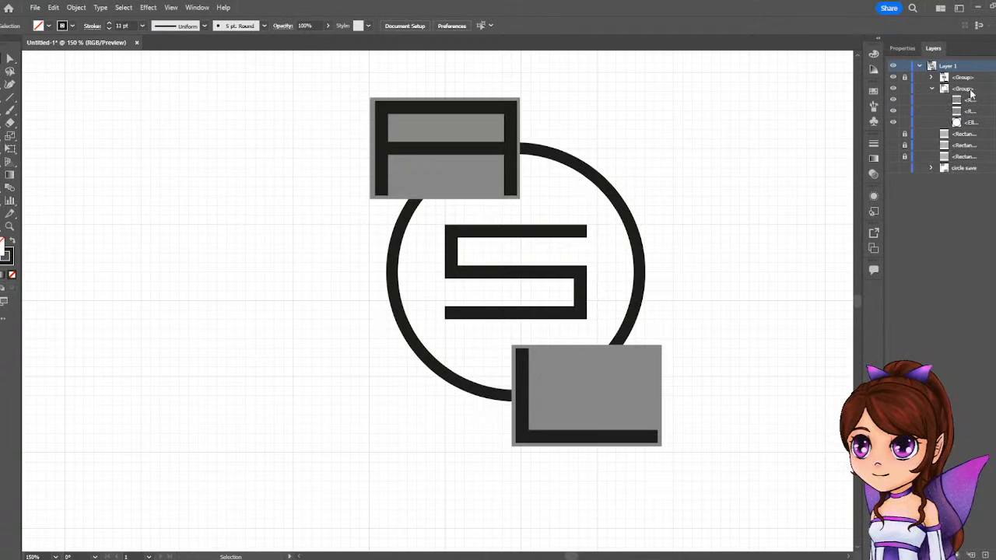
left_click(967, 88)
left_click_drag(969, 90, 971, 177)
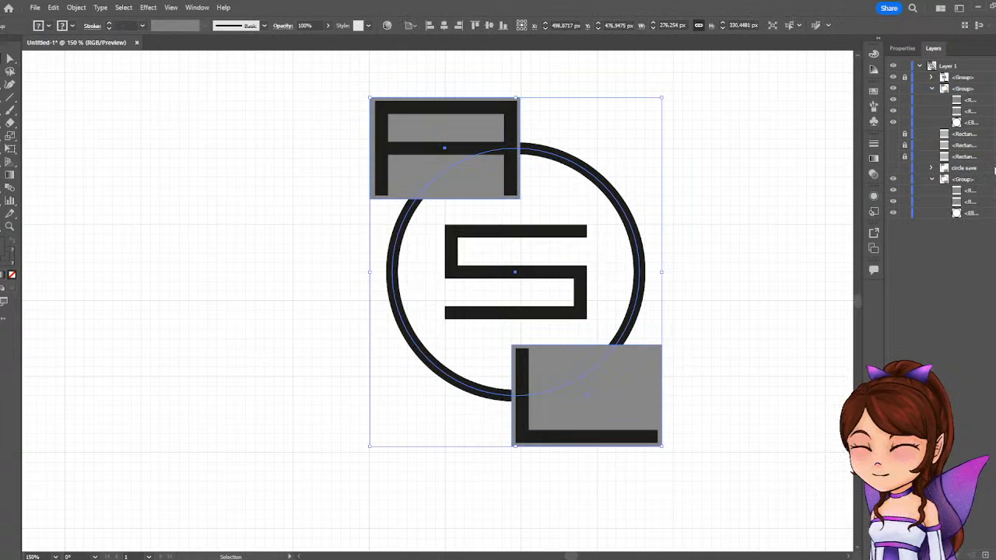
key("ctrl+shift+a")
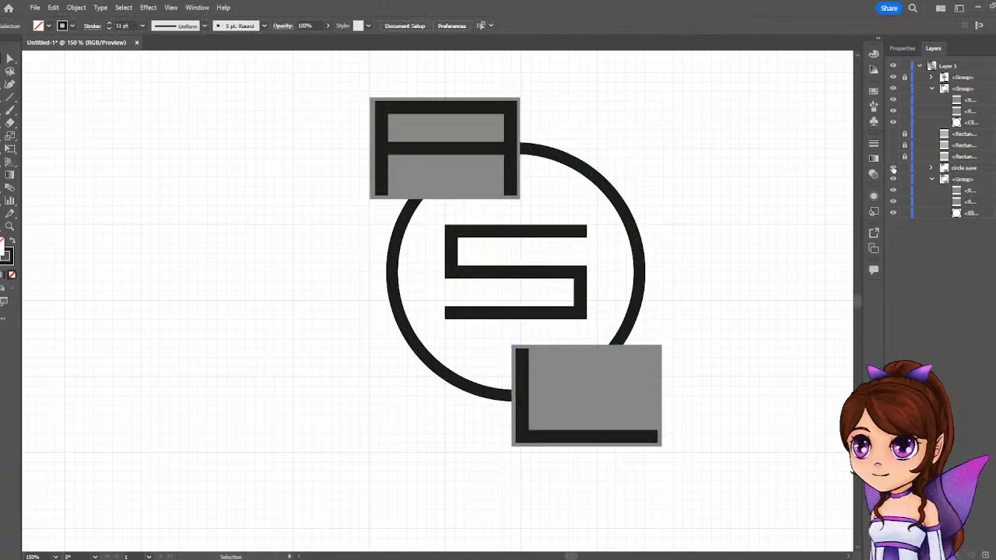
key("ctrl+a")
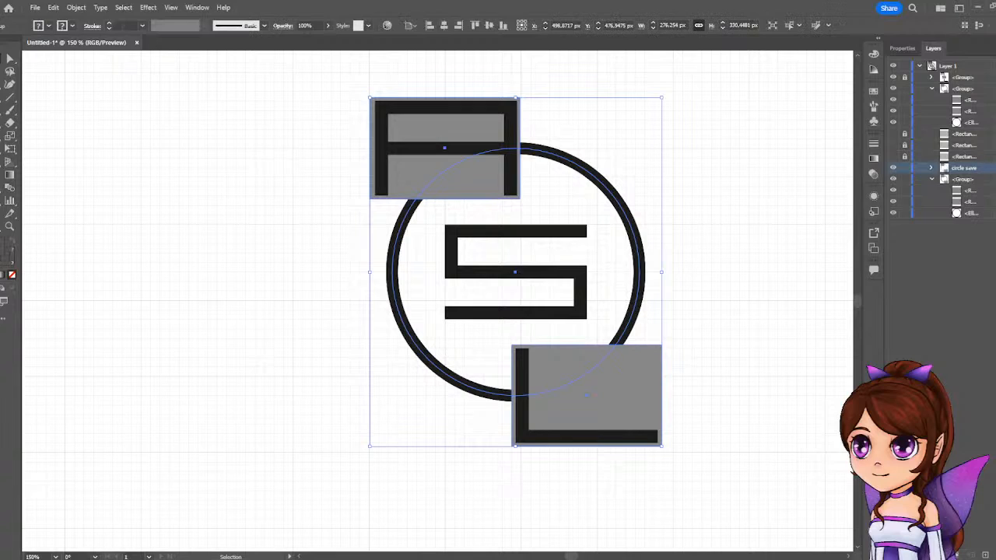
left_click(994, 555)
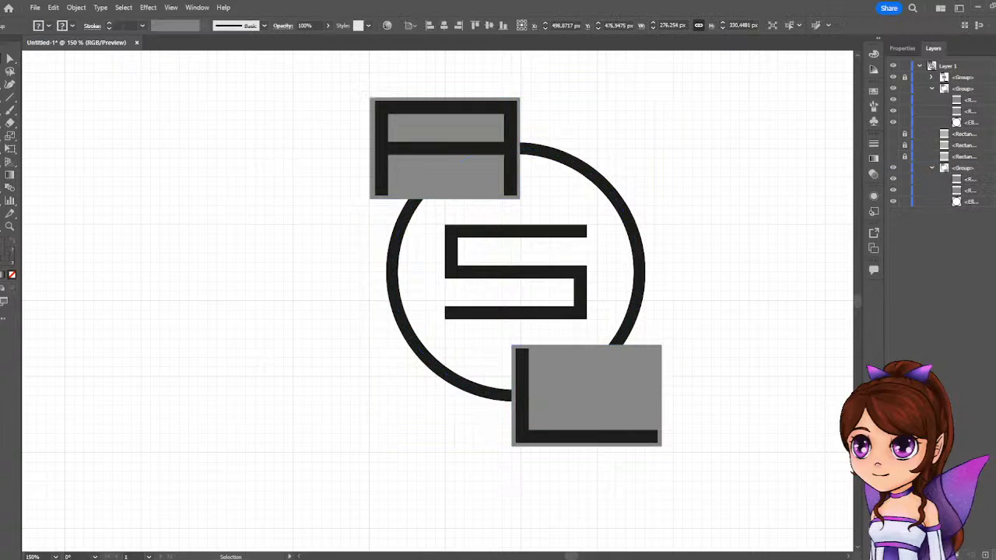
Rename the duplicated circle group "circle save", collapse it, and lock and hide it in the layer list.
double_click(965, 168)
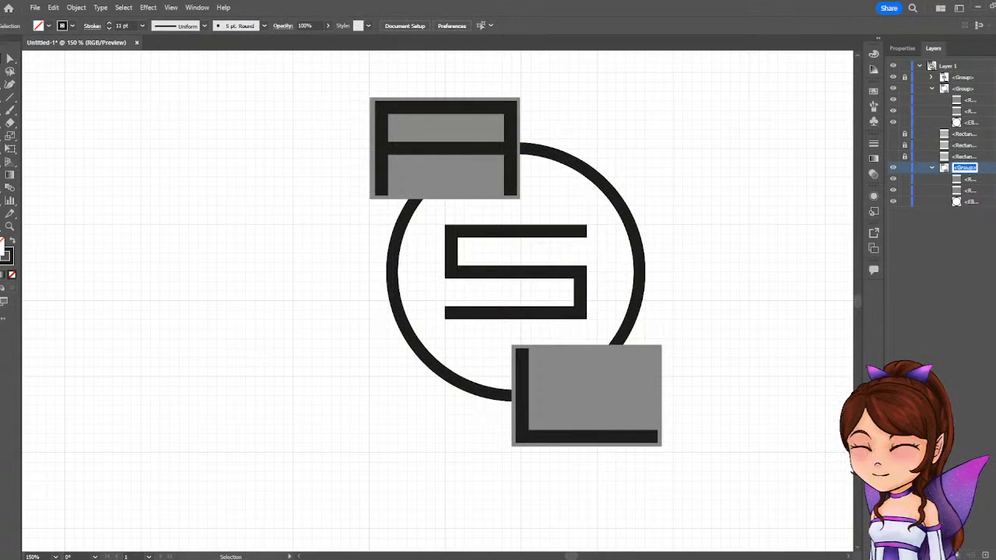
type("circle save")
key("Return")
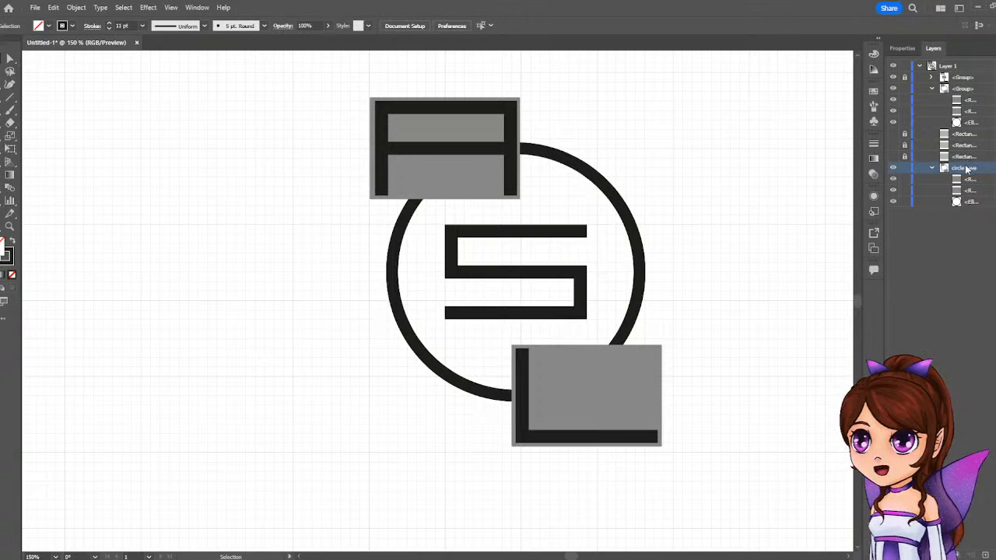
left_click(932, 168)
left_click(904, 168)
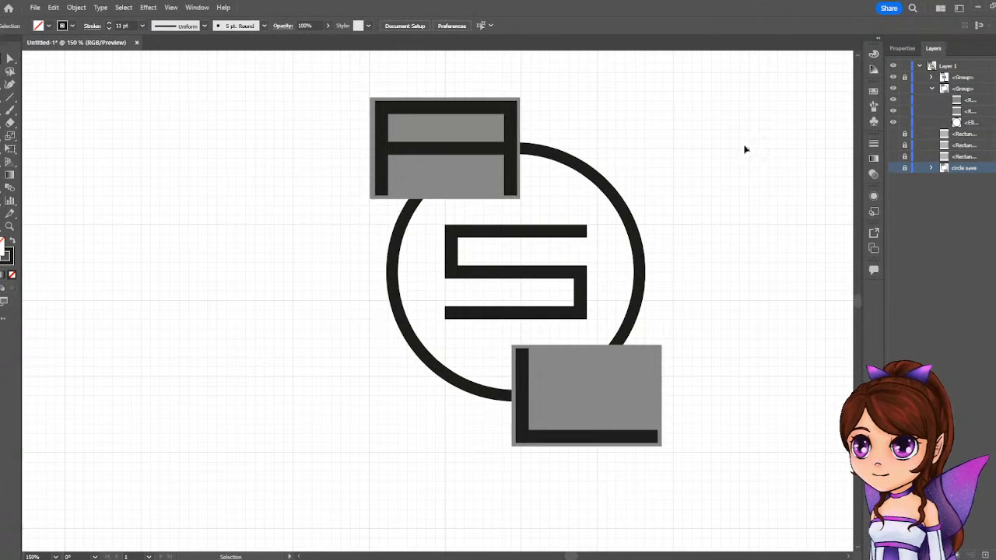
left_click(9, 163)
key("ctrl+a")
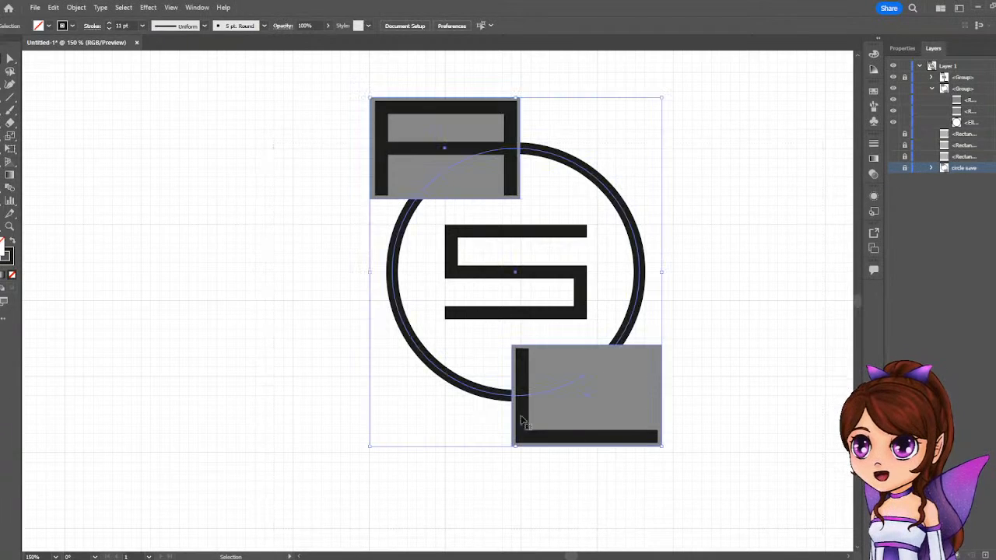
key("v")
key("shift+m")
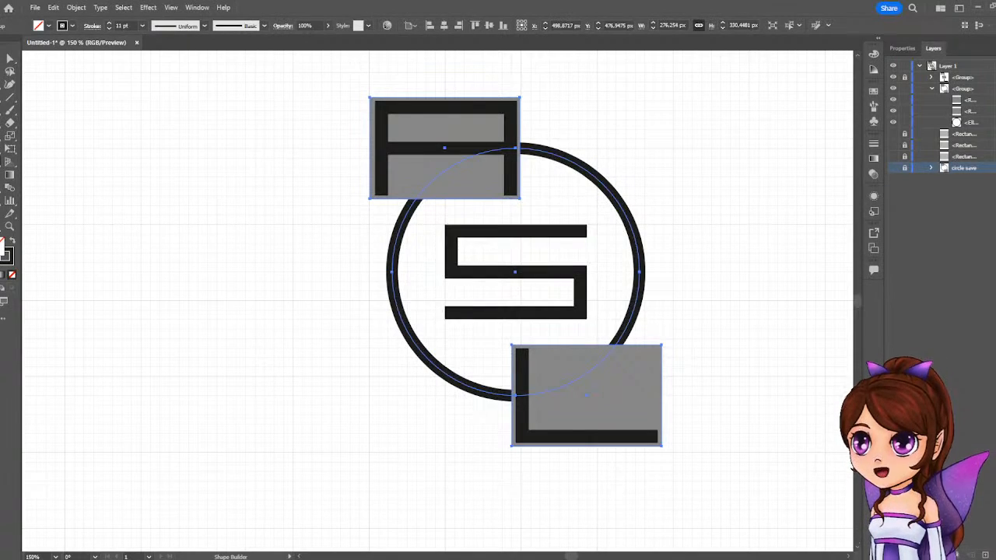
Switch to the Ellipse tool.
left_click(2, 59)
left_click(2, 110)
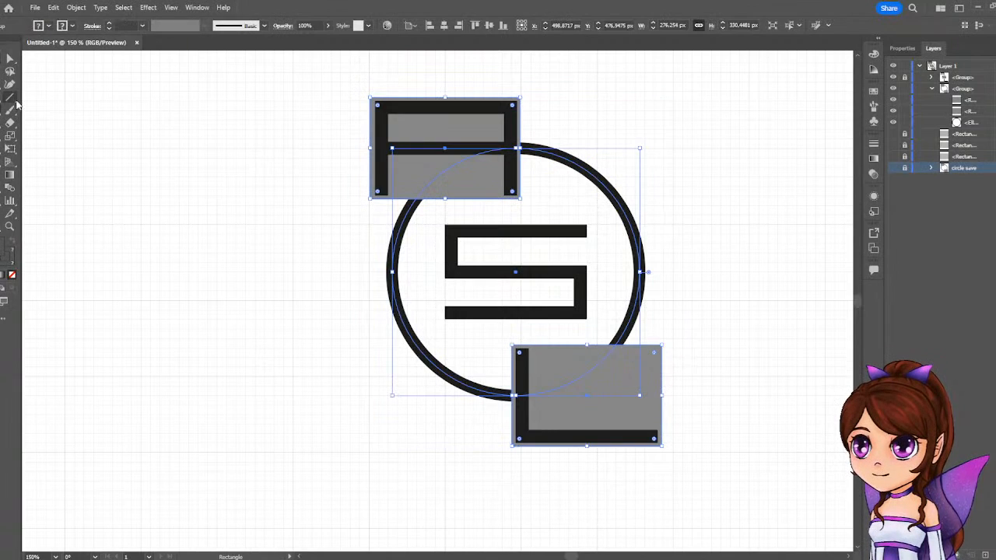
right_click(1, 109)
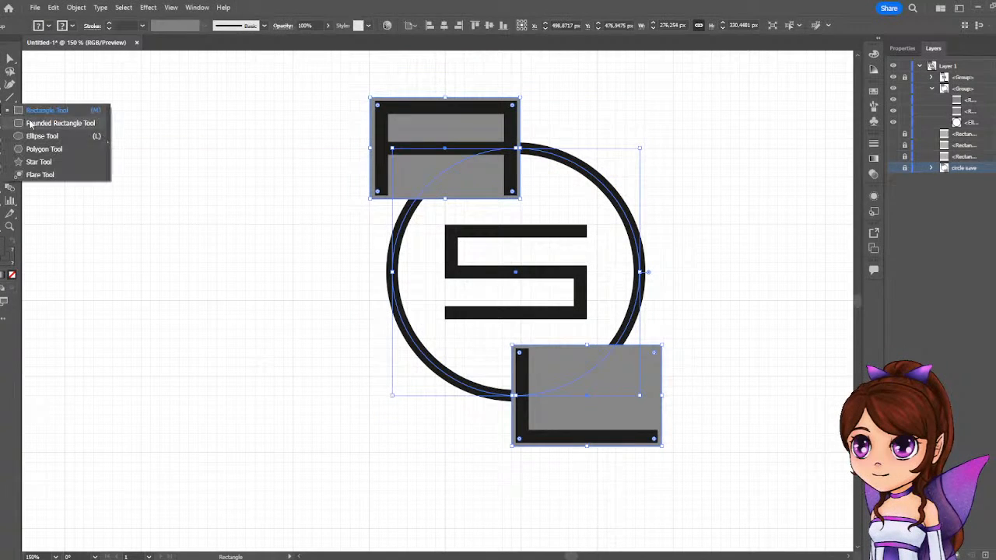
left_click(45, 137)
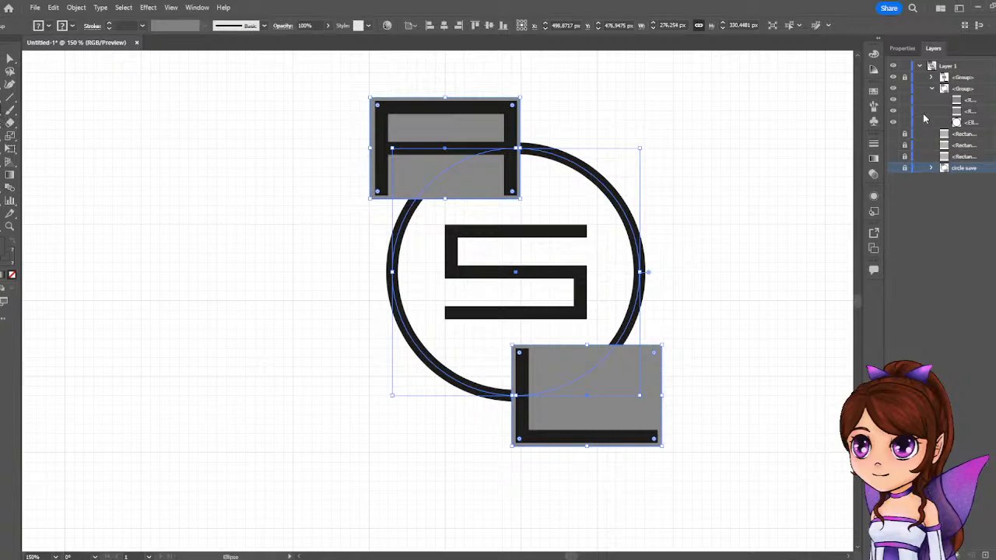
Try to draw a new circle from the centre of the existing outline, and undo the move of the outline.
left_click(965, 134)
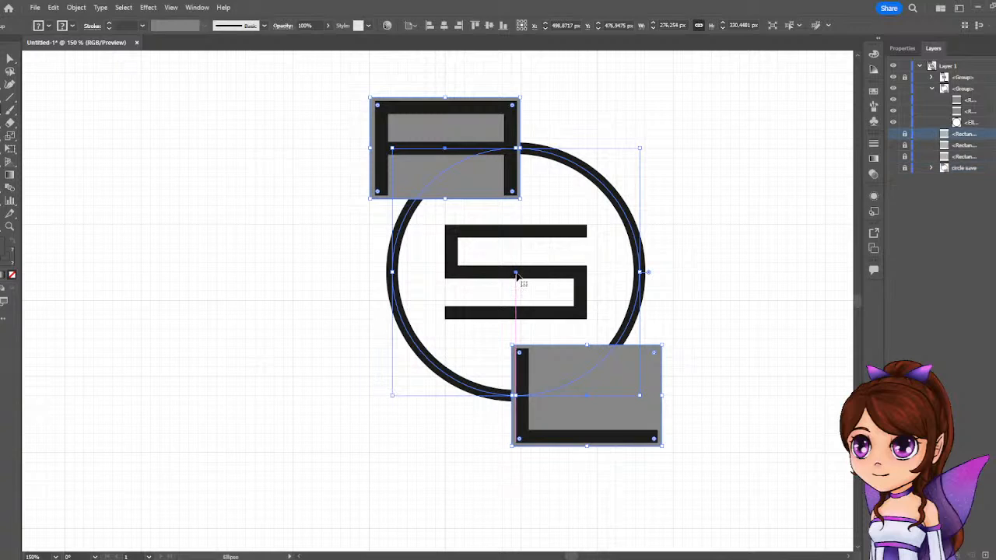
left_click_drag(516, 274, 564, 251)
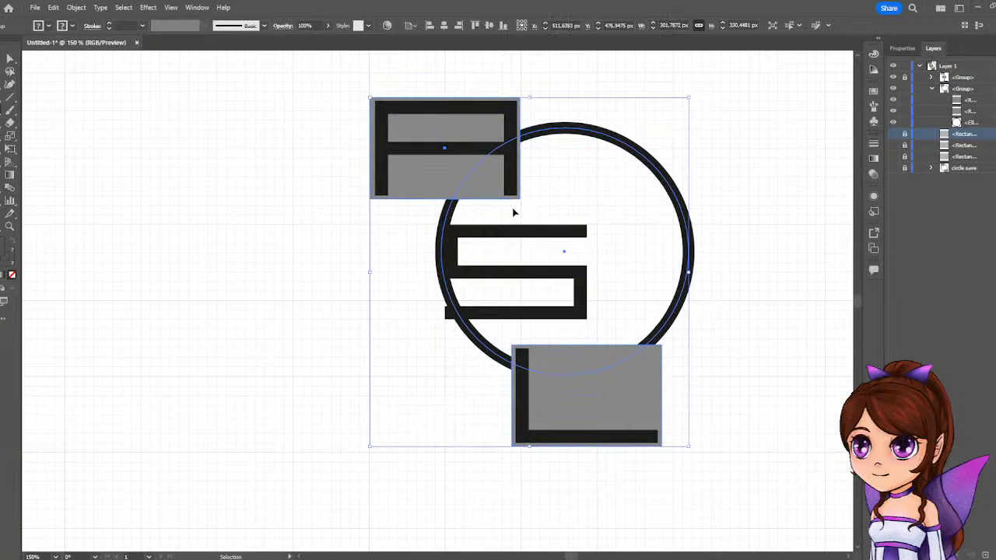
left_click(52, 7)
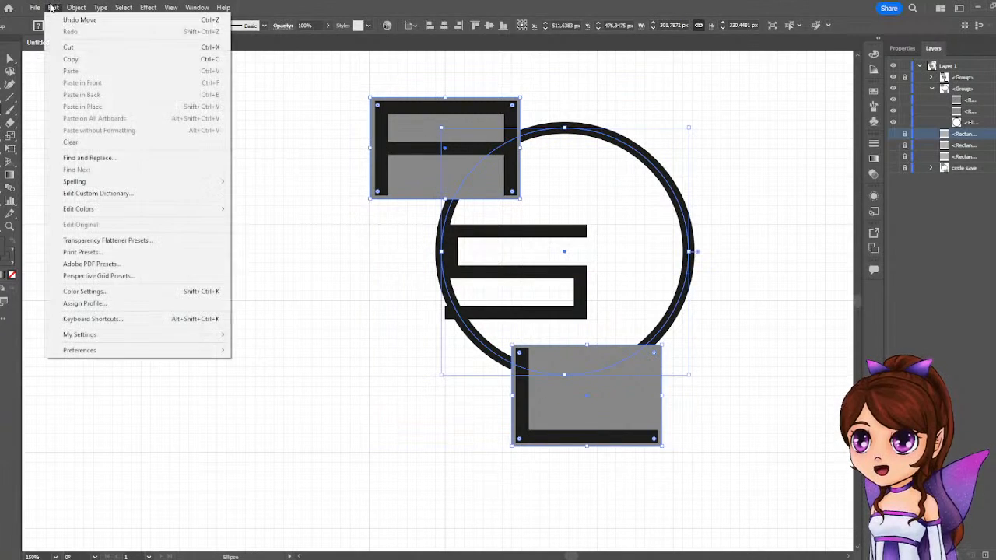
left_click(68, 20)
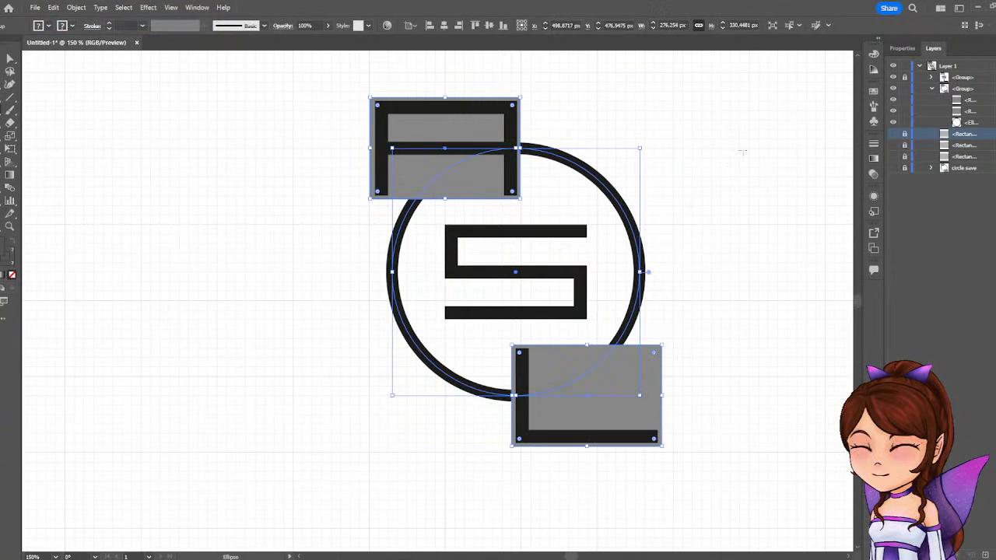
Lock the circle group, draw a circle about 234 px wide exactly over the existing outline, and set its stroke to 2 pt.
left_click(904, 89)
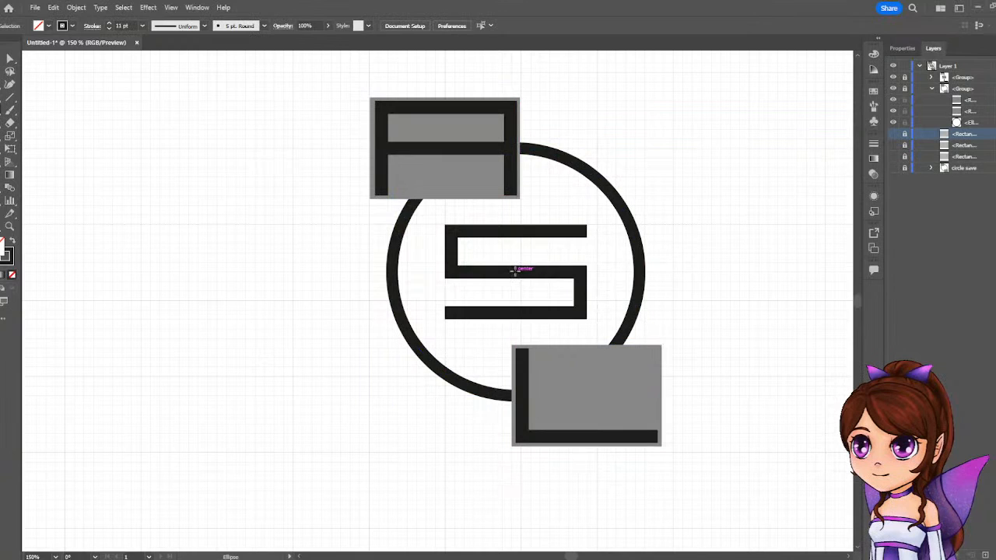
mouse_move(514, 272)
left_mouse_down()
mouse_move(608, 211)
mouse_move(640, 148)
left_mouse_up()
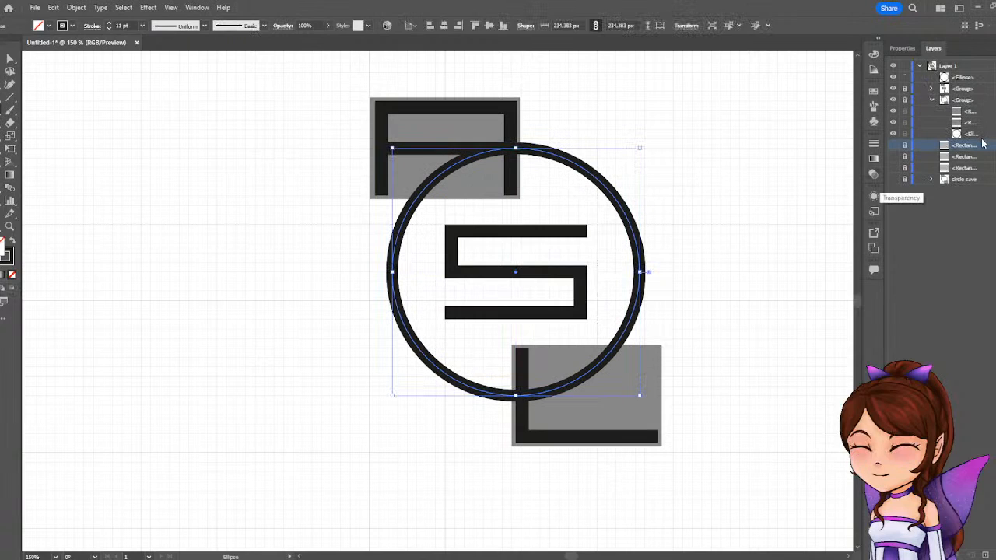
left_click(896, 48)
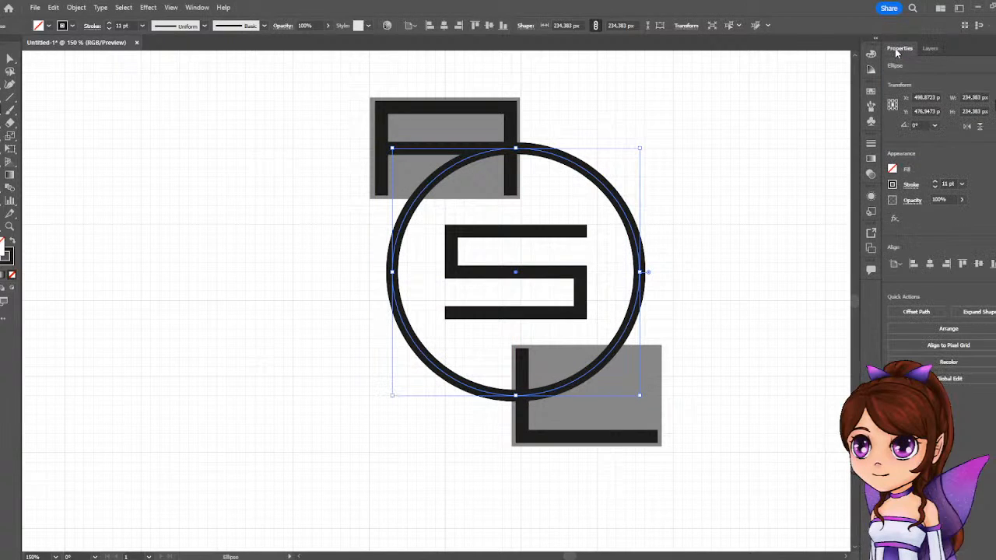
left_click(935, 187)
left_click(935, 188)
left_click(935, 188)
Set the new circle's stroke to 0.75 pt and give it a mid-grey fill.
left_click(936, 187)
left_click(935, 188)
left_click(935, 187)
left_click(935, 188)
double_click(935, 187)
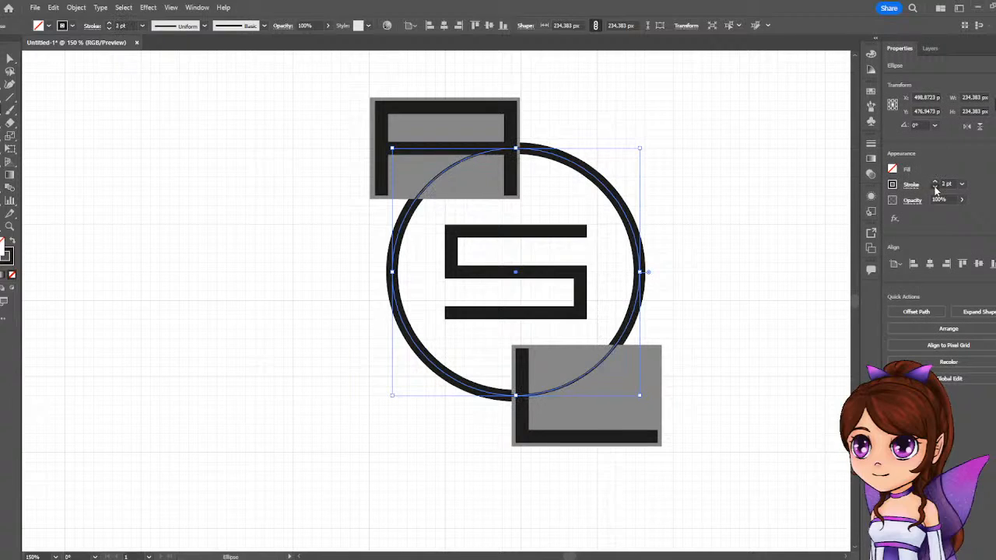
left_click(935, 188)
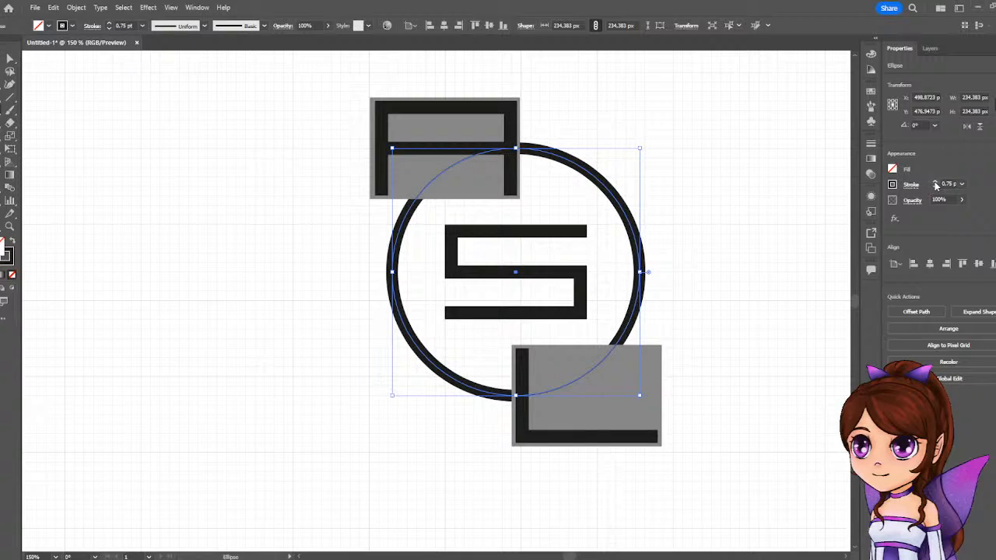
left_click(891, 171)
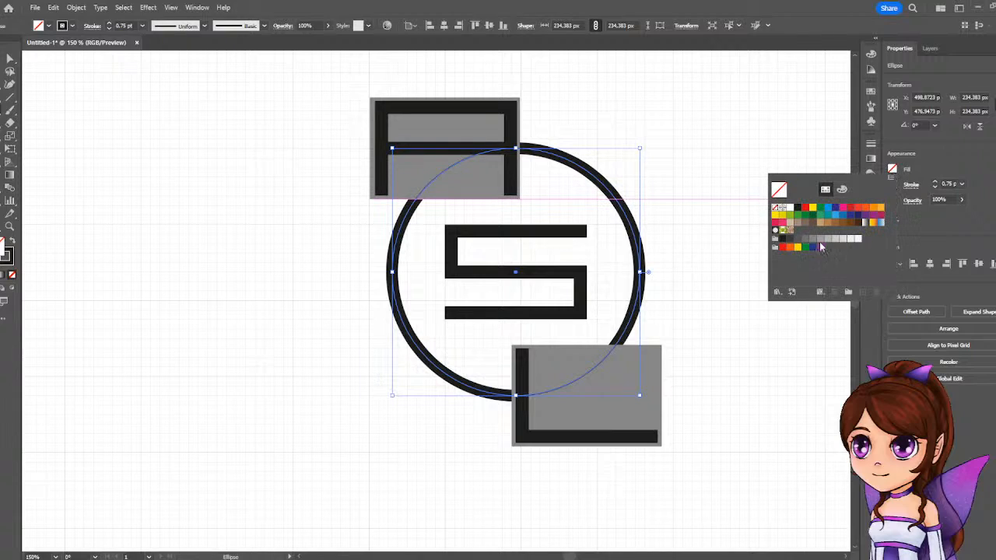
left_click(821, 238)
left_click(969, 177)
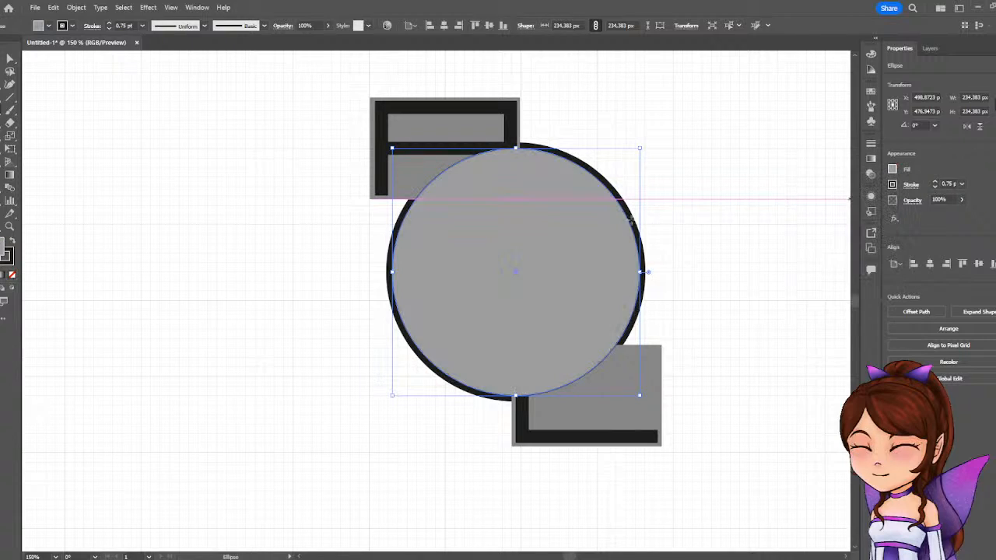
Shrink the grey circle about its centre to about 223 px wide, matching the outline's inner edge, and duplicate it in place.
left_click_drag(639, 149, 635, 155)
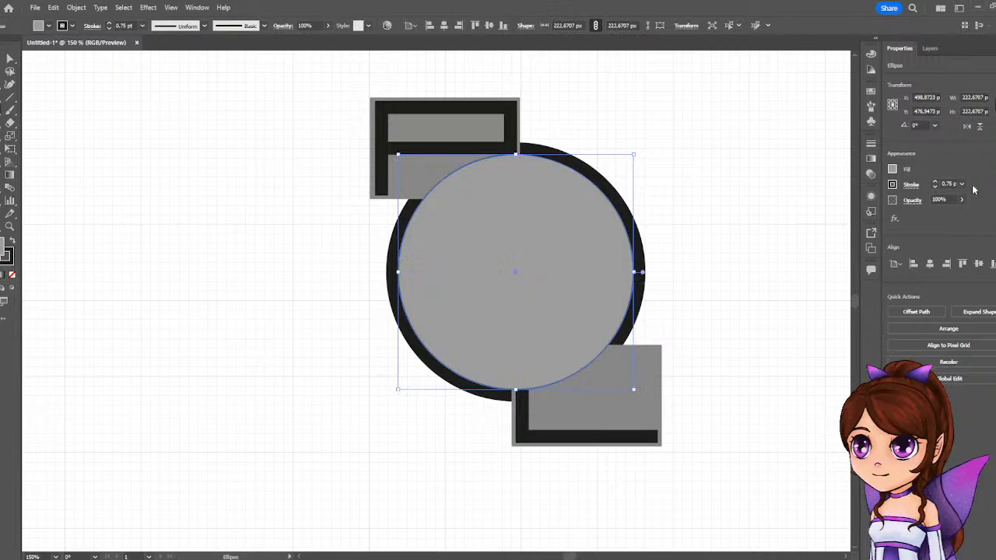
left_click(928, 49)
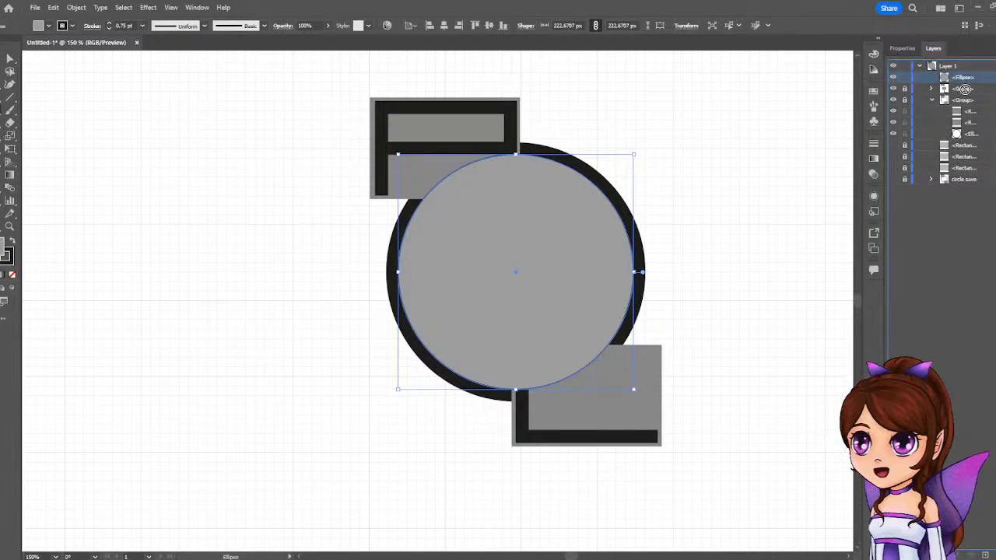
left_click_drag(965, 89, 964, 87)
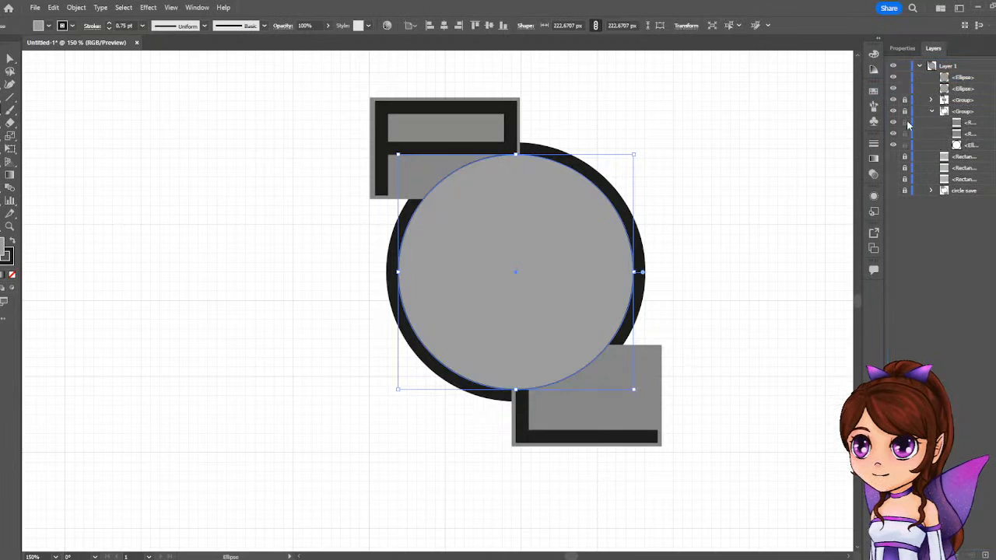
left_click(974, 90)
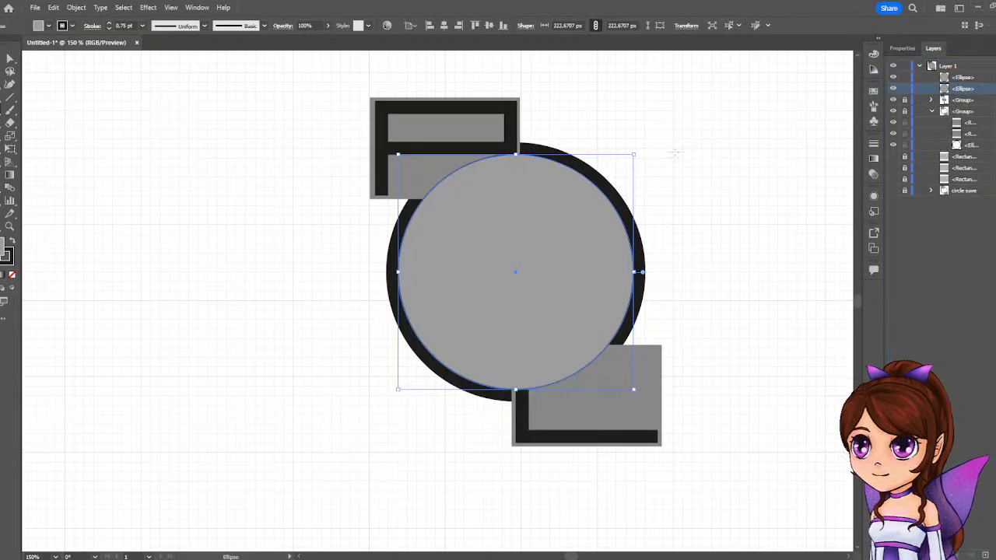
Fill the lower circle copy with light grey (C=0 M=0 Y=0 K=30) and remove its stroke.
left_click(904, 49)
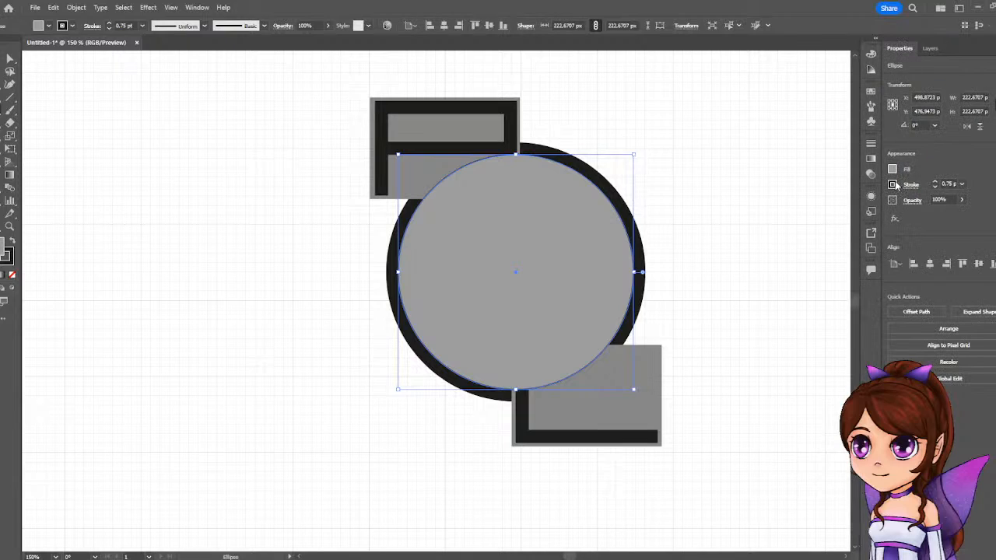
left_click(894, 170)
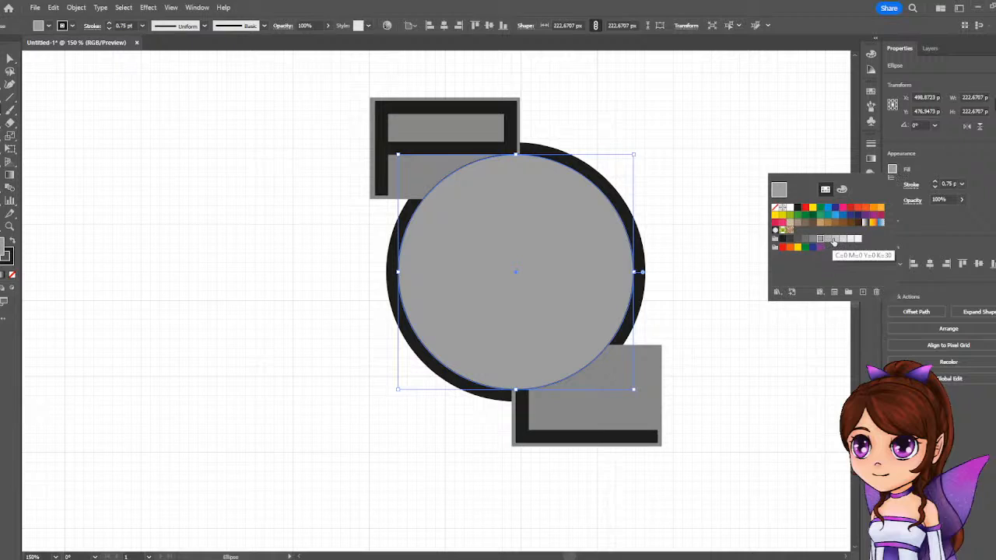
left_click(832, 239)
left_click(946, 144)
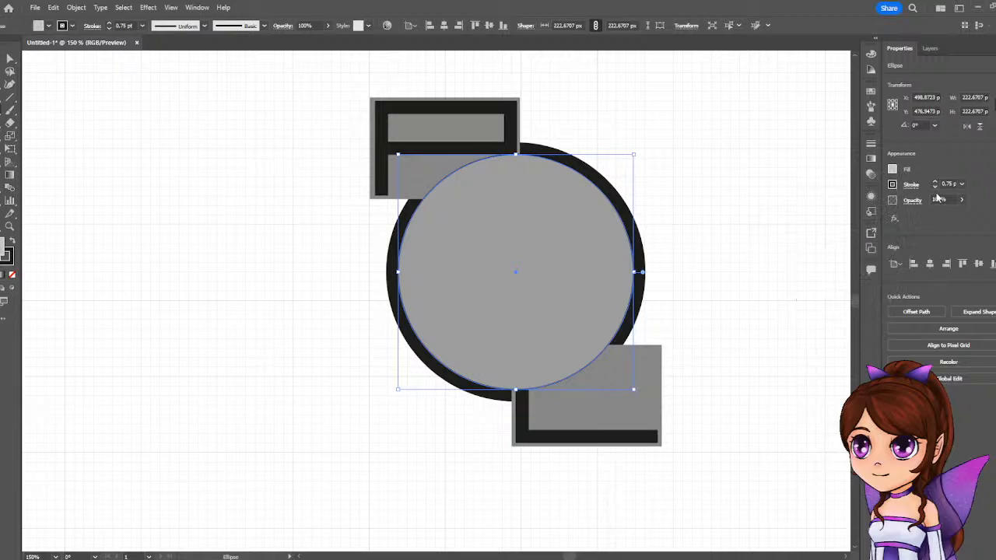
left_click(892, 184)
left_click(775, 224)
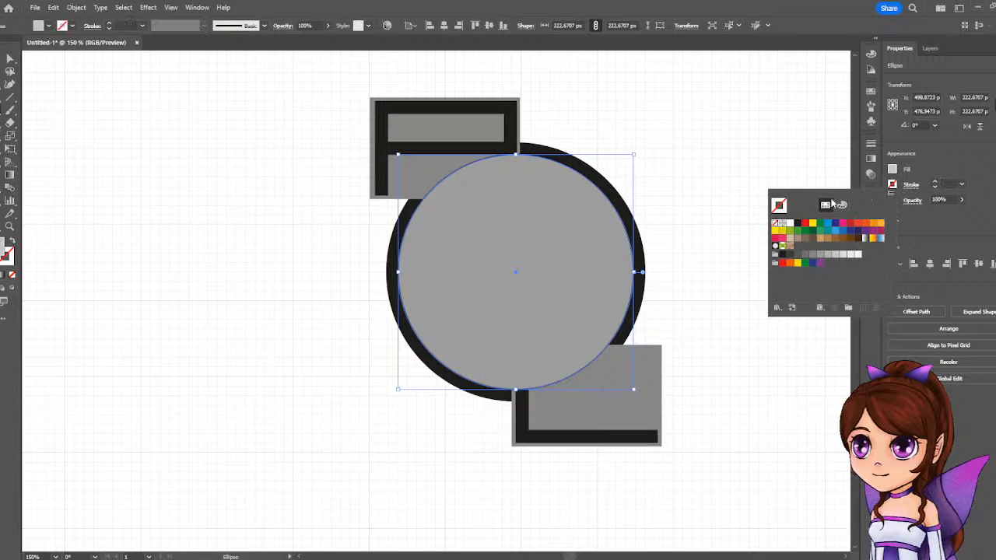
left_click(939, 159)
Enlarge the light grey circle about its centre to about 247 px wide, matching the outline's outer edge.
left_click_drag(638, 156, 650, 143)
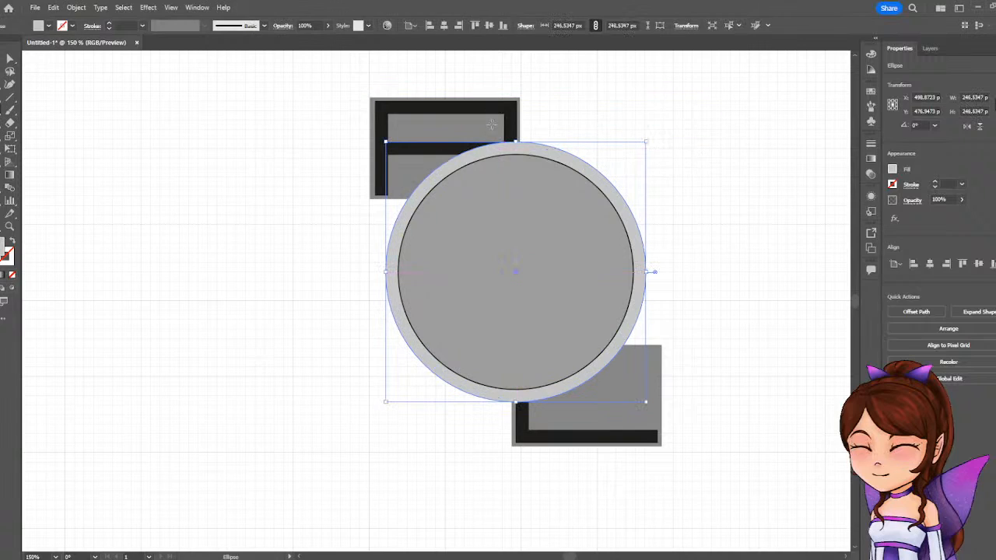
scroll(495, 130, "up", 4)
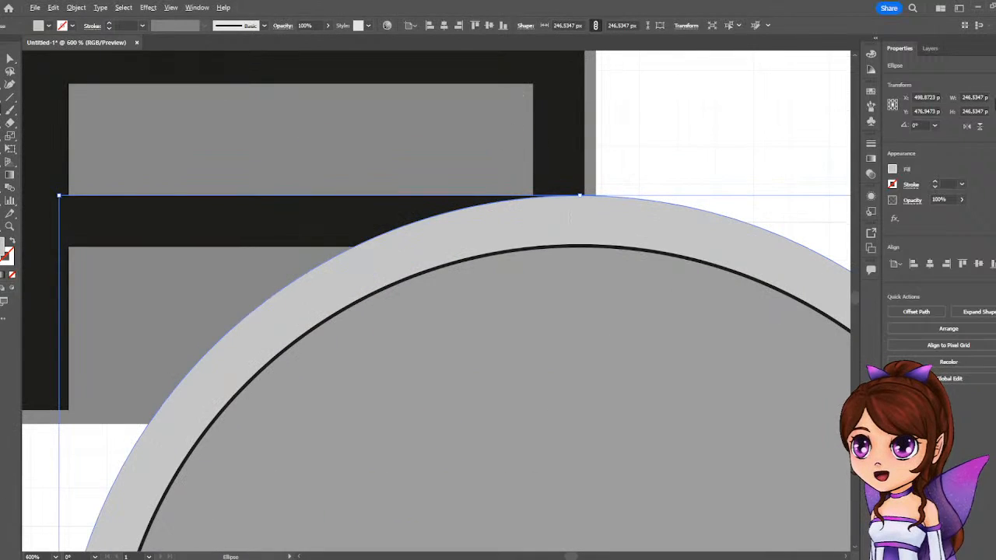
scroll(575, 278, "down", 1)
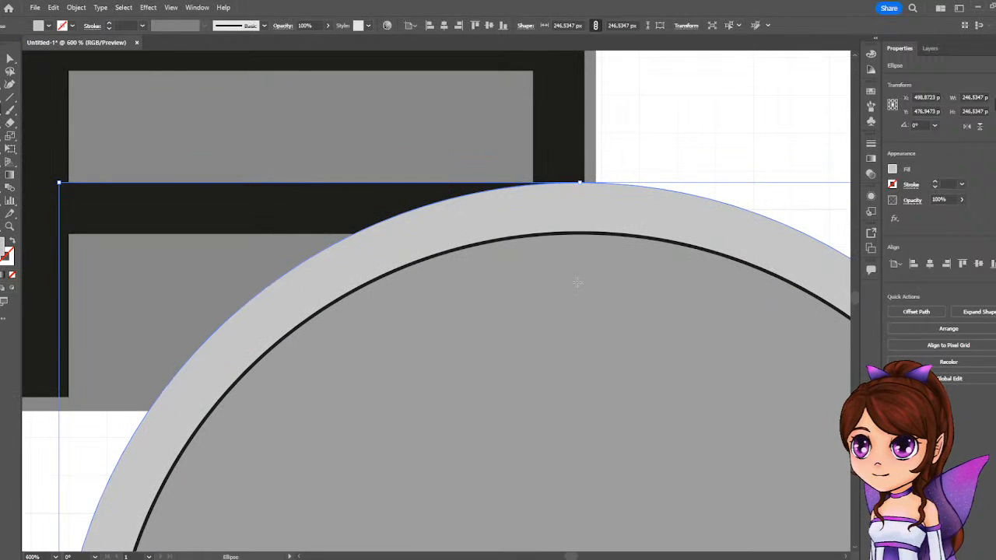
Remove the stroke from the darker inner circle.
left_click(577, 282)
left_click(525, 305)
left_click(9, 58)
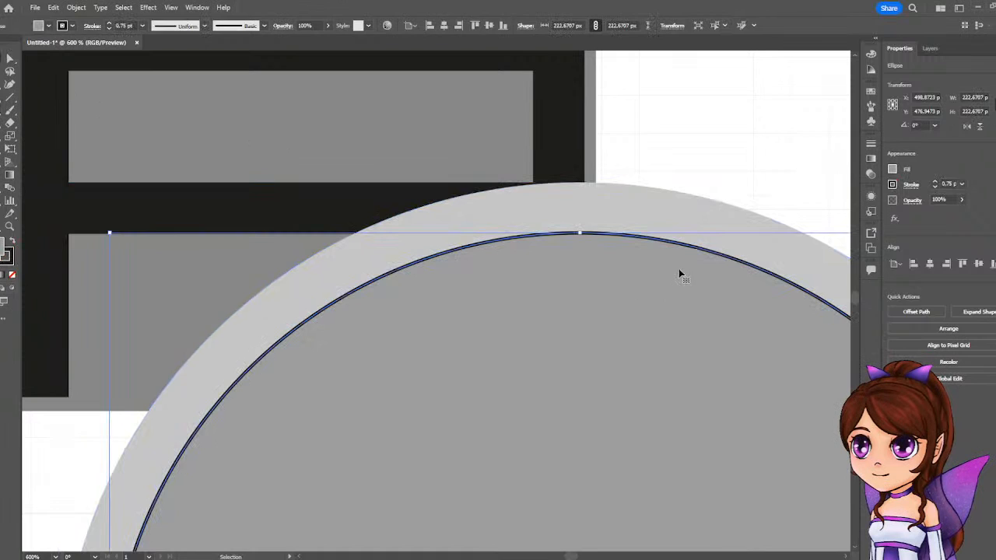
left_click(891, 185)
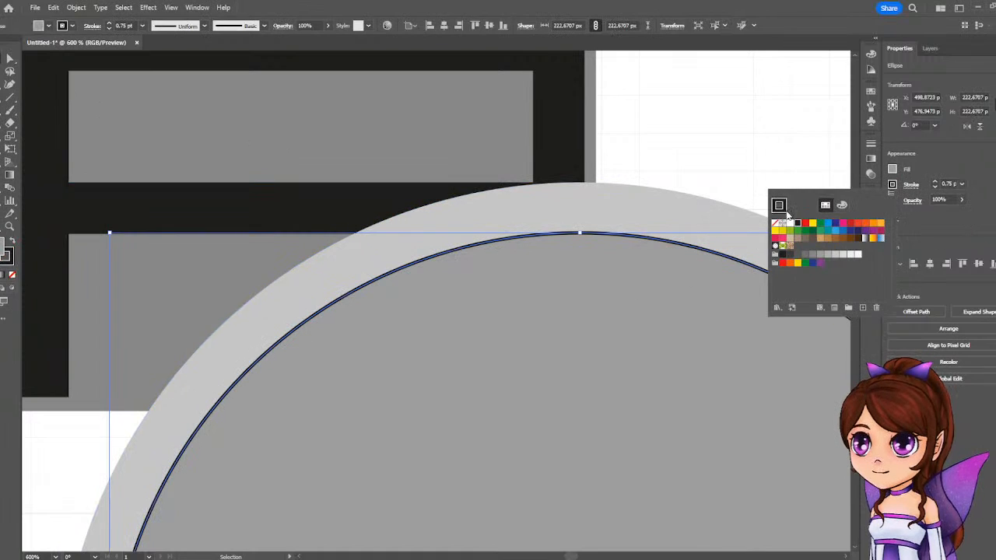
left_click(776, 223)
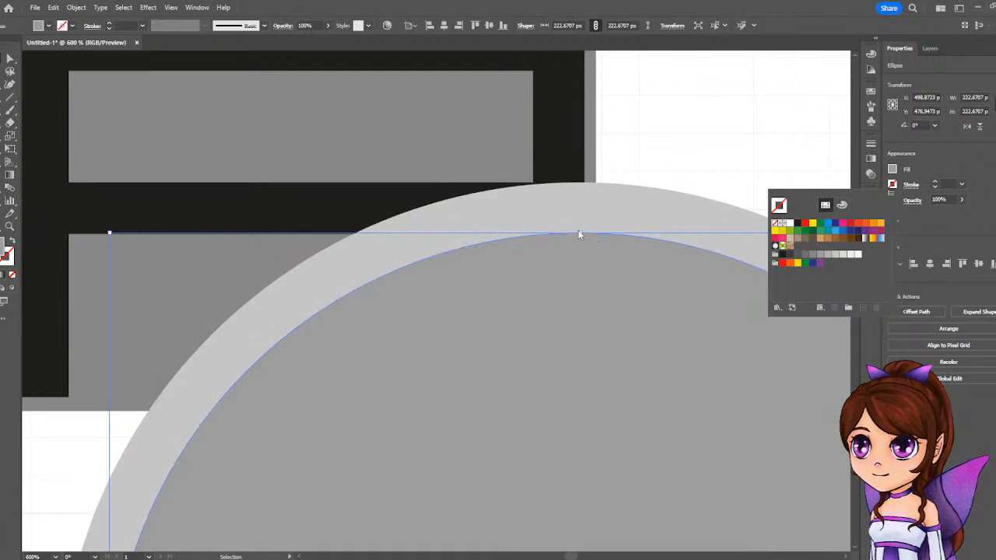
left_click(719, 187)
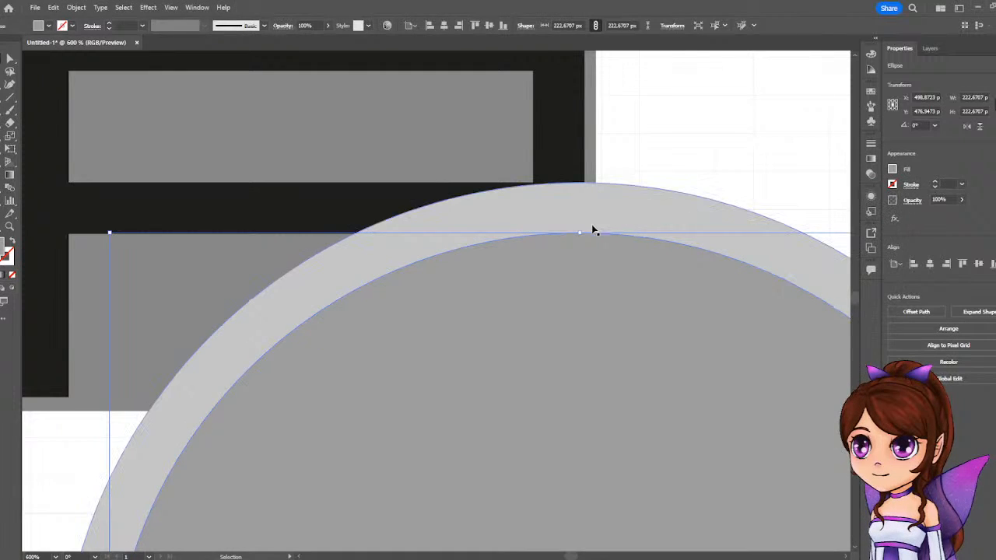
left_click_drag(580, 233, 578, 233)
scroll(578, 233, "down", 6)
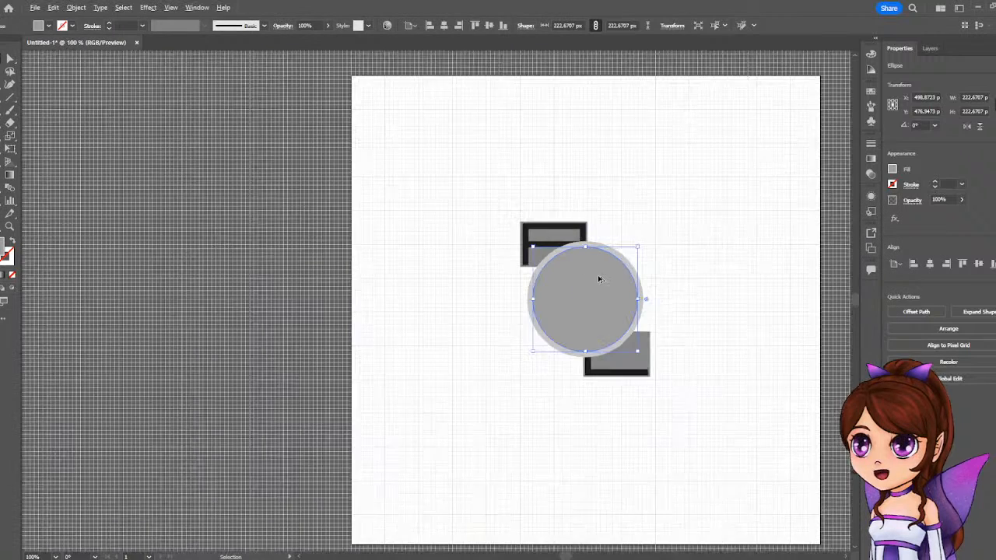
scroll(635, 304, "up", 2)
scroll(635, 304, "up", 1)
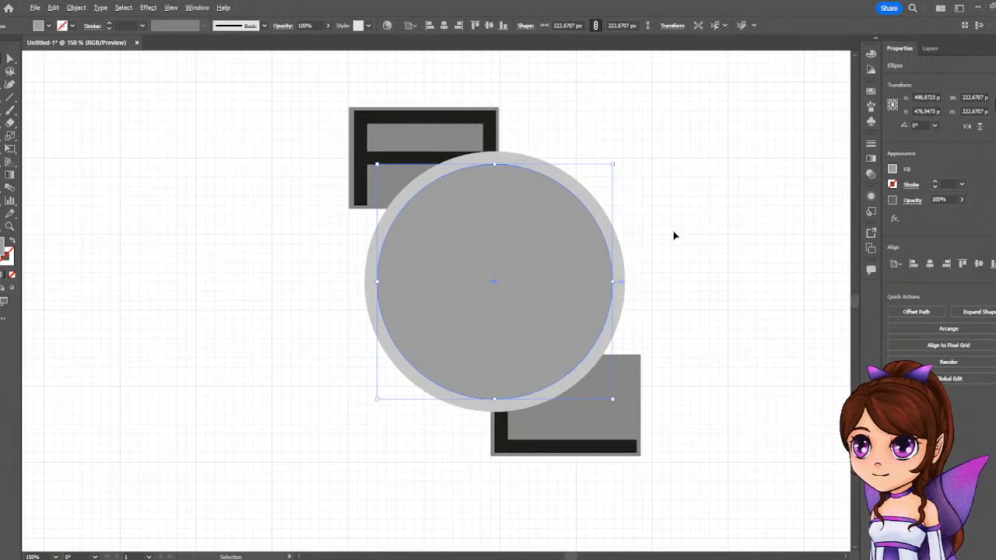
Cut the inner circle out of the light grey circle with the Shape Builder, leaving a ring.
left_click(702, 159)
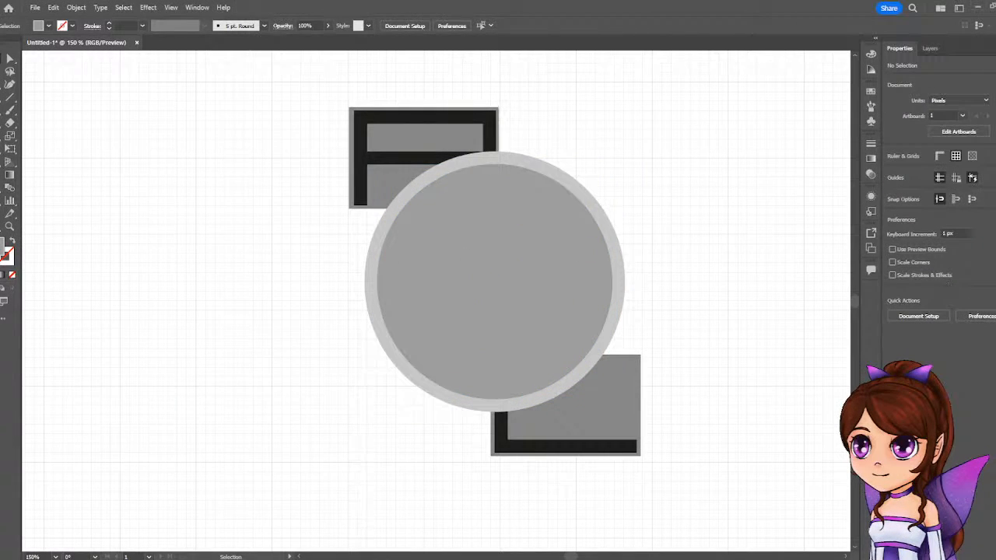
left_click(563, 230)
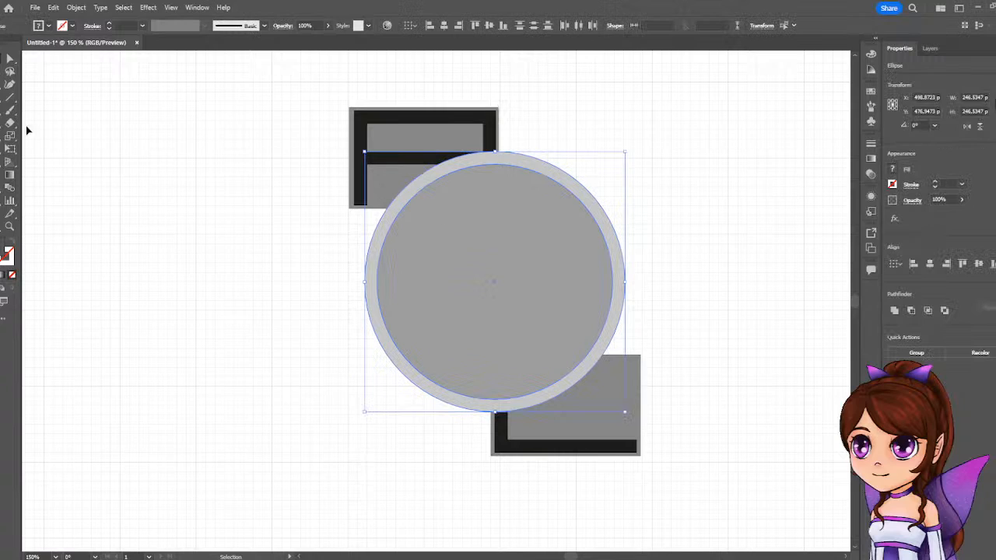
key("shift+m")
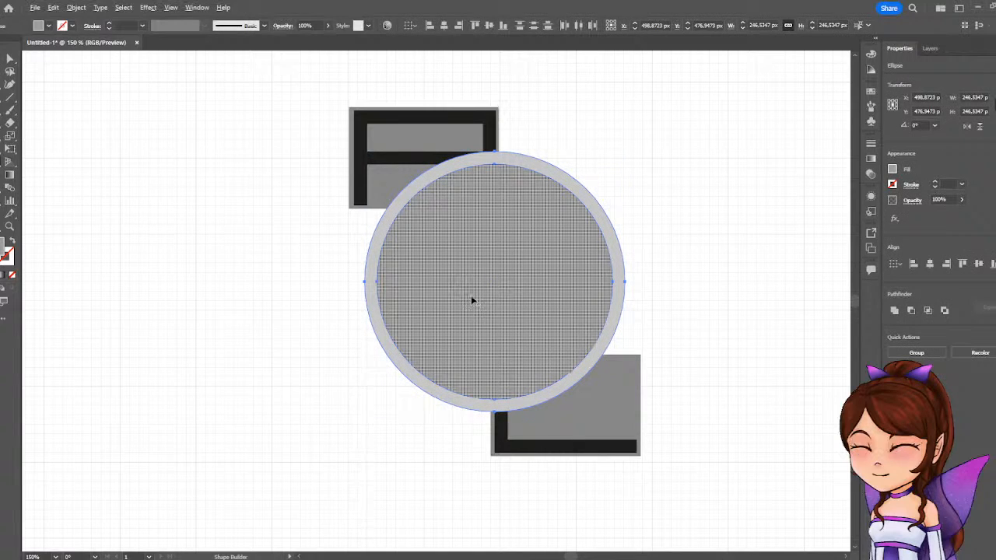
left_click(509, 260, "alt")
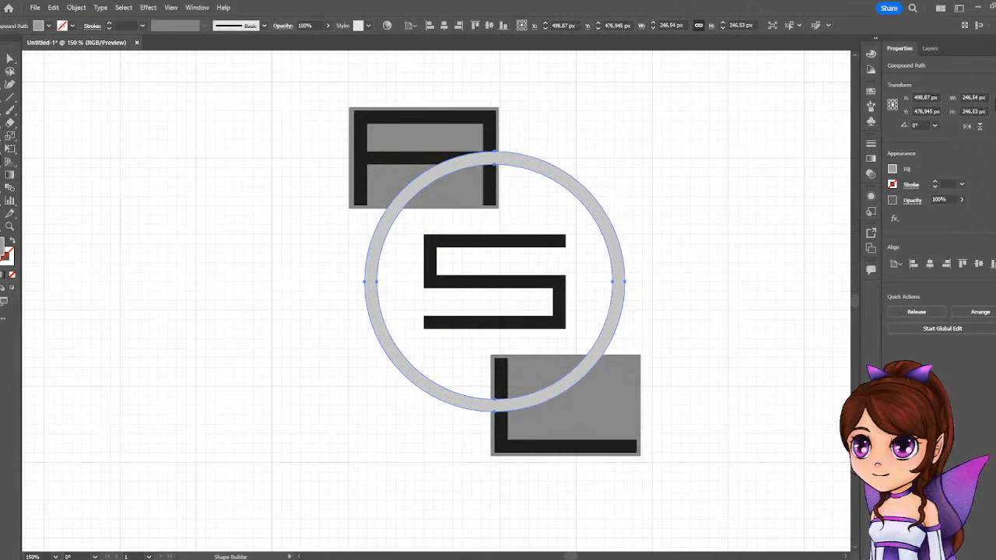
Fill the new ring with black.
left_click(895, 170)
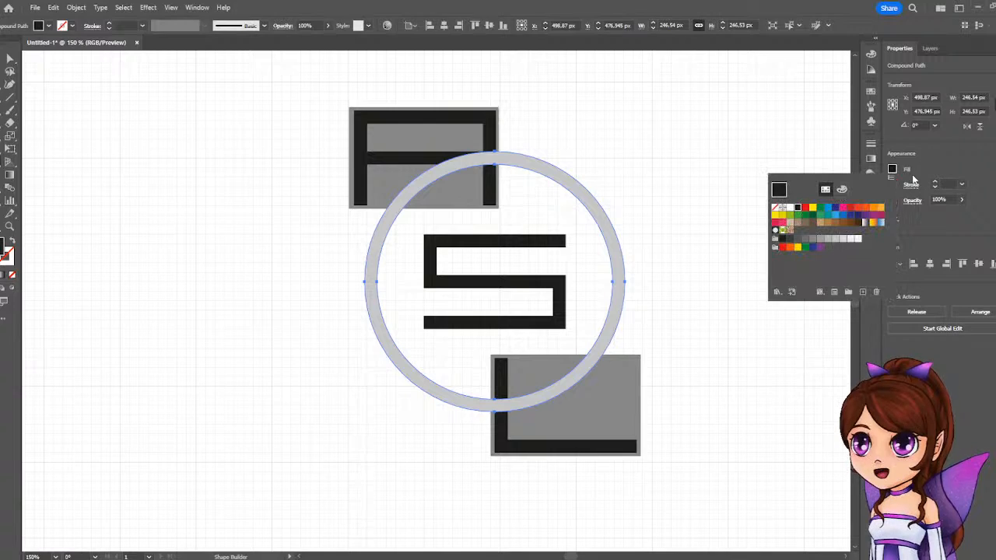
left_click(8, 59)
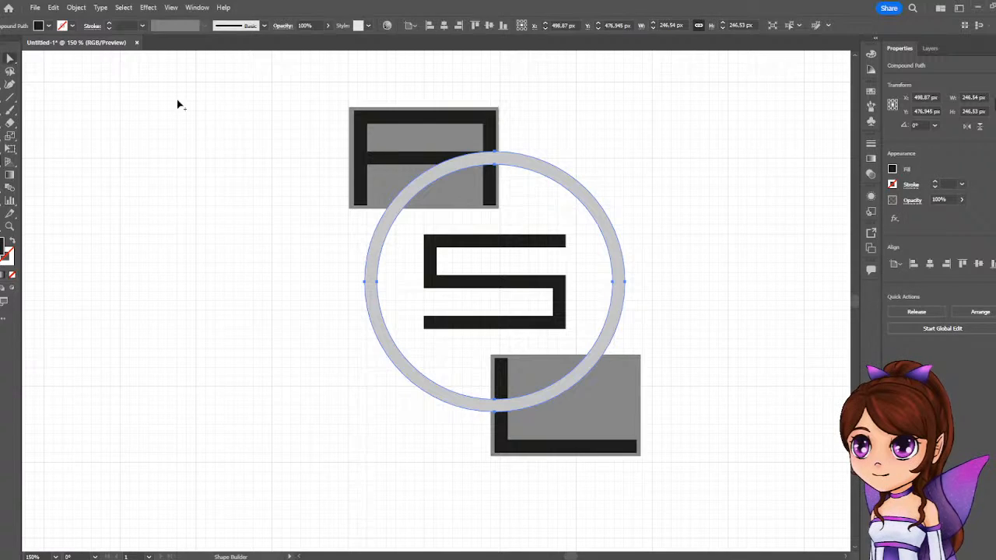
left_click(894, 171)
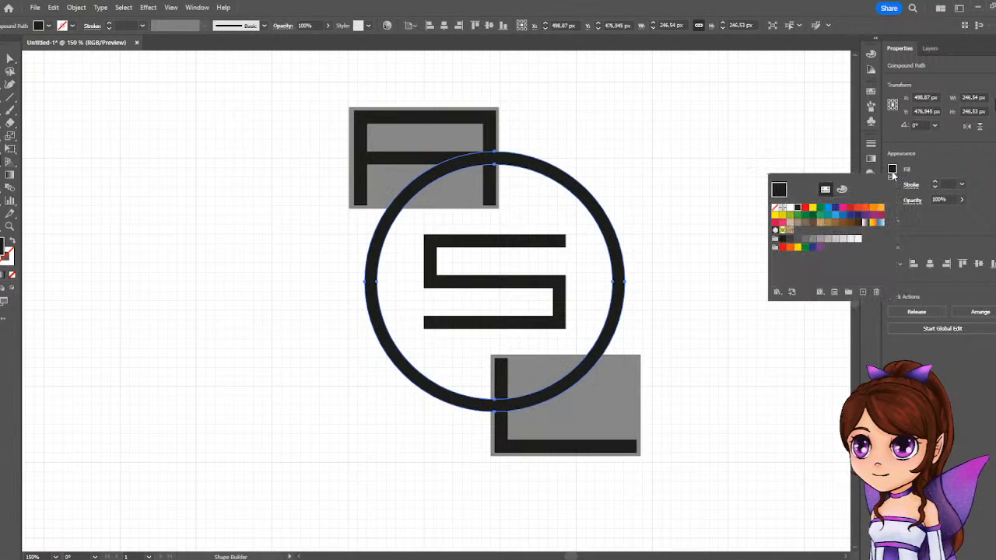
left_click(936, 158)
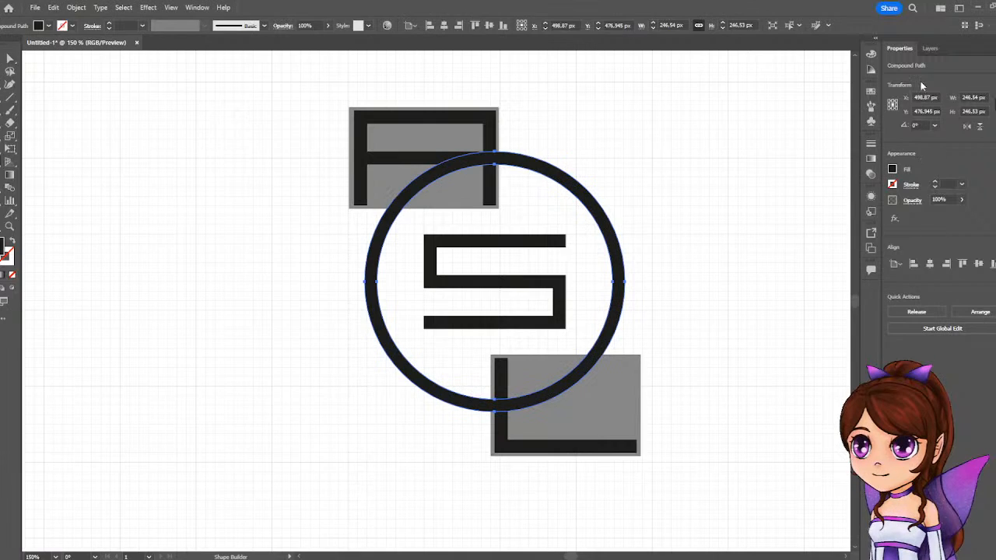
Unlock the circle group and delete its original ellipse, keeping the new ring.
left_click(930, 49)
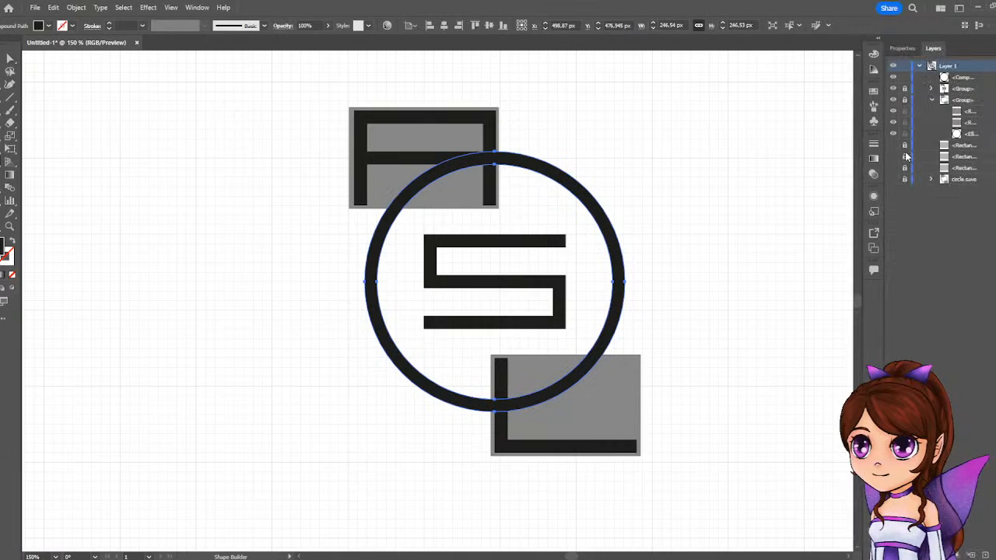
left_click(904, 101)
left_click(893, 101)
left_click(893, 100)
left_click(982, 134)
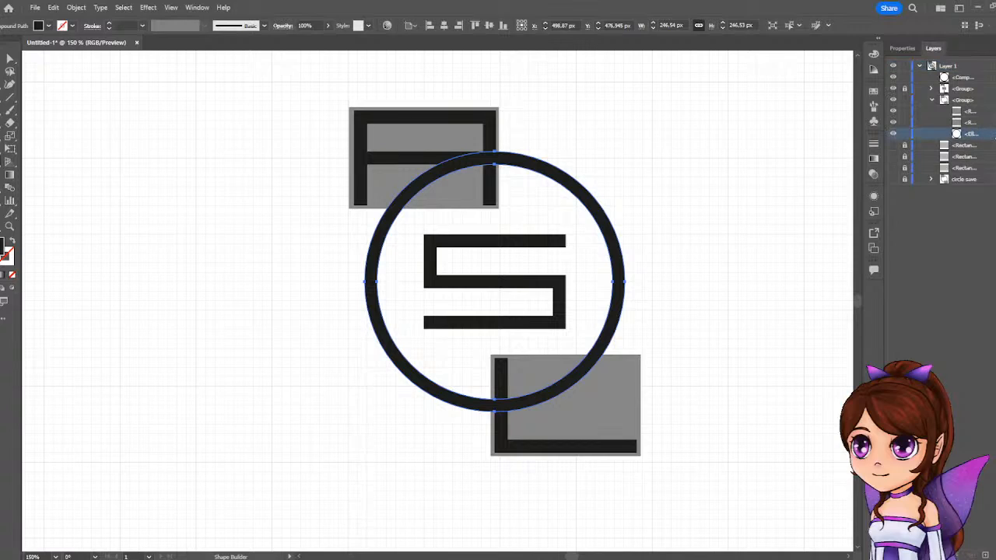
key("Delete")
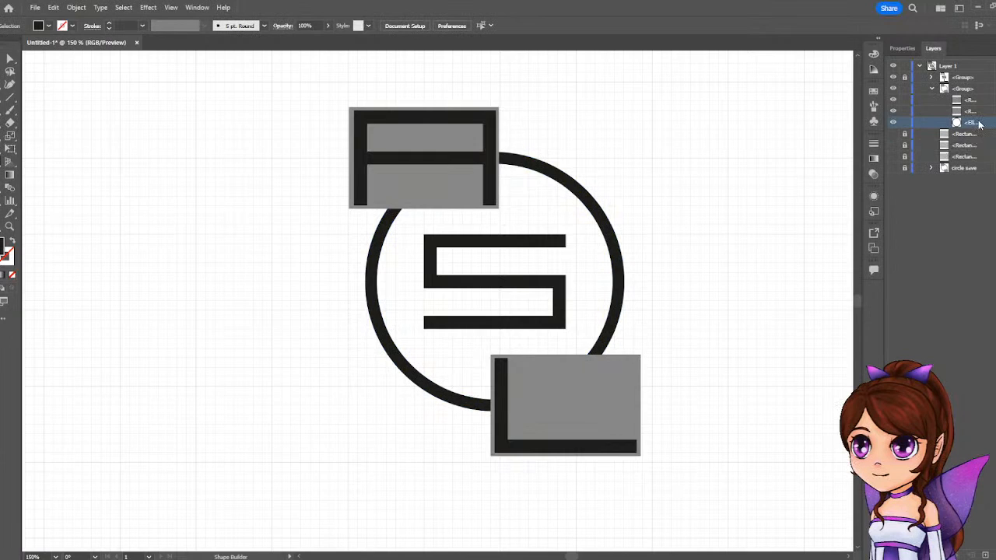
key("ctrl+z")
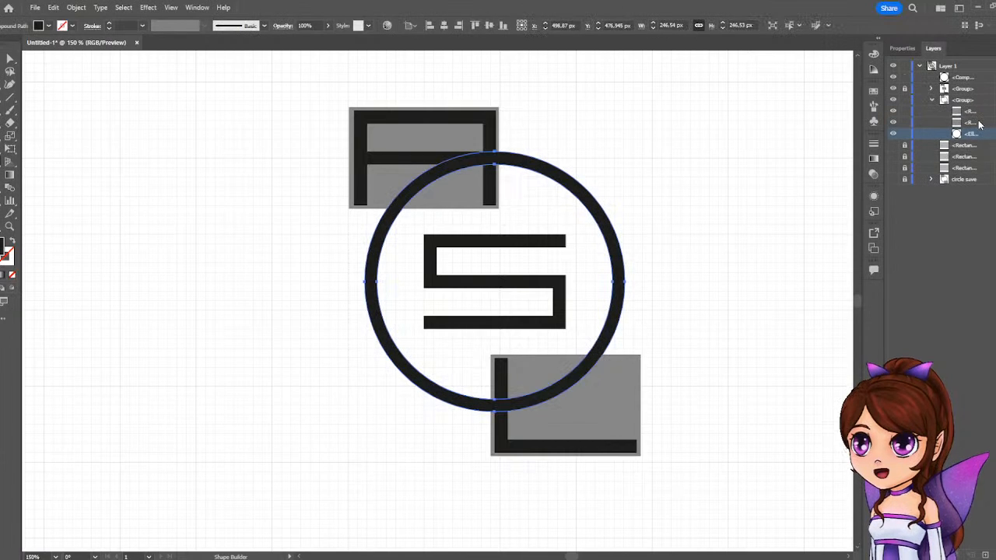
key("Delete")
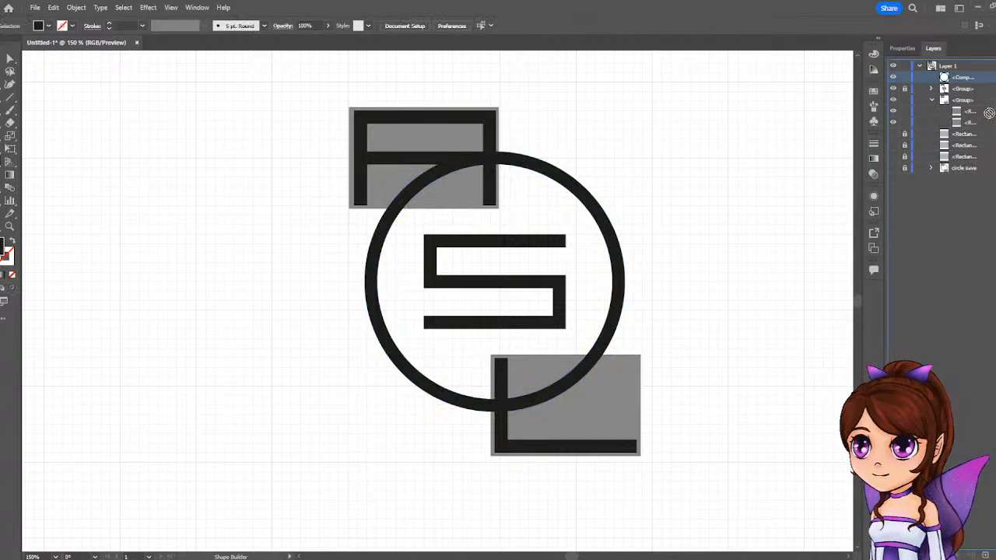
Move the ring into the circle group beneath the two grey rectangles and select the group's contents.
left_click_drag(981, 125, 982, 126)
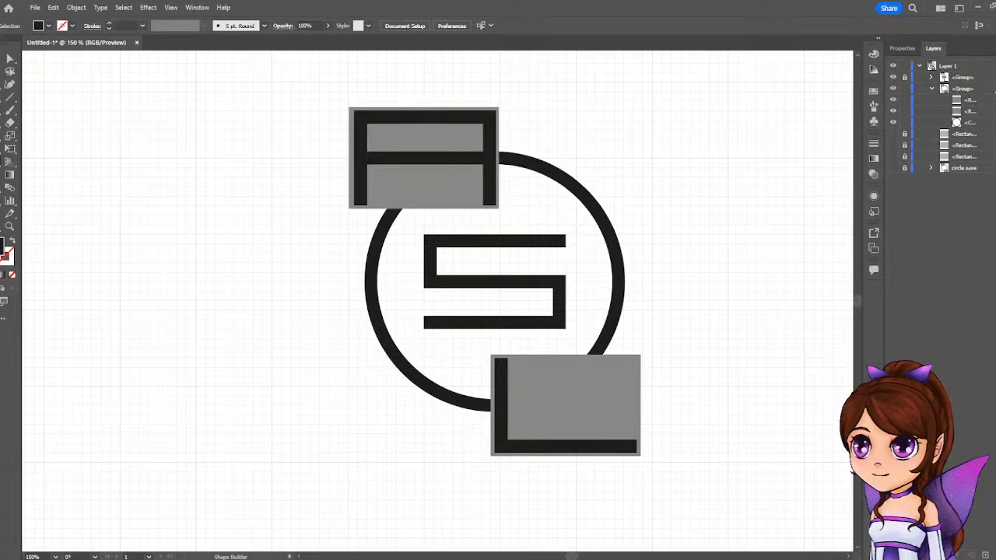
left_click(993, 89)
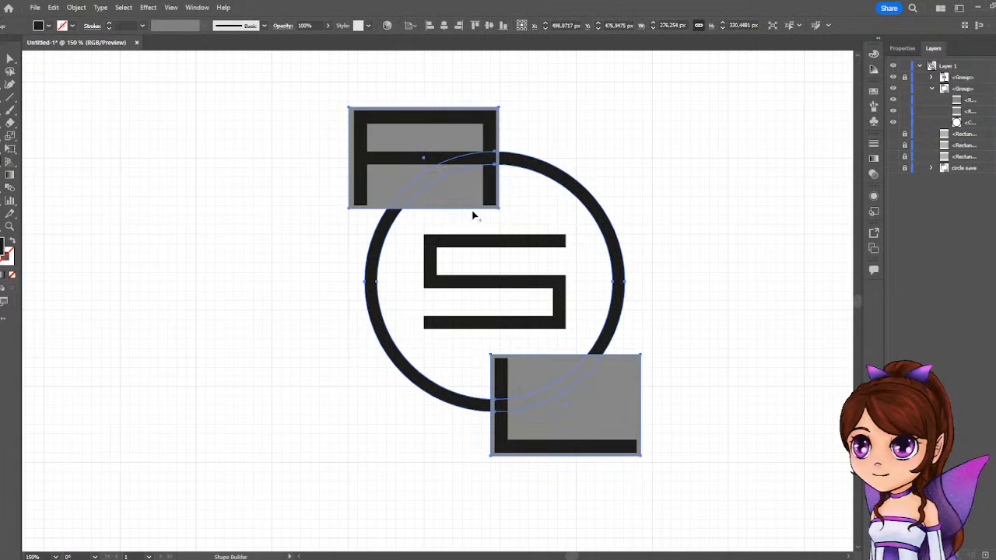
Split the ring with the Shape Builder and remove its segments and the grey rectangles behind the A and the L.
left_click(517, 161)
left_click(382, 325)
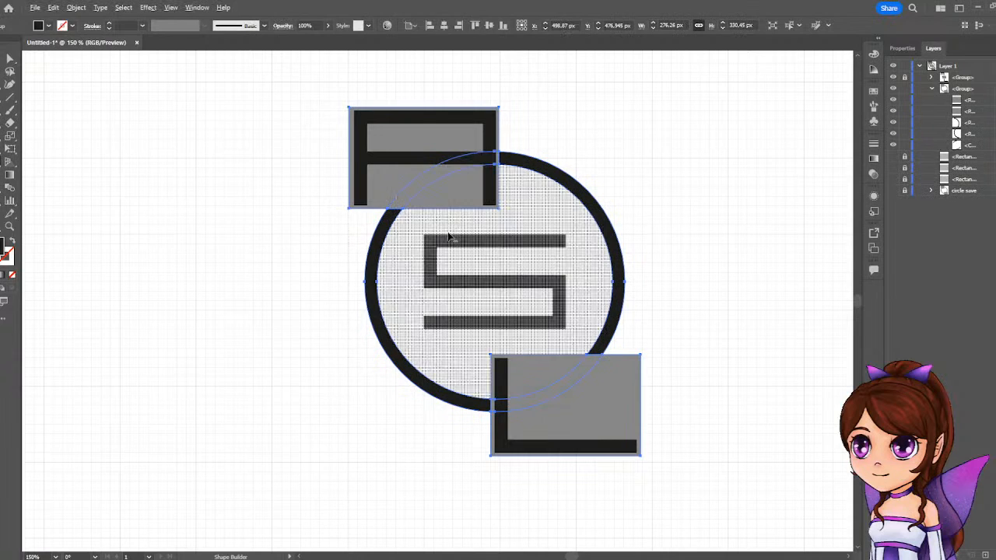
mouse_move(449, 237)
left_mouse_down()
mouse_move(413, 142)
mouse_move(424, 155)
left_mouse_up()
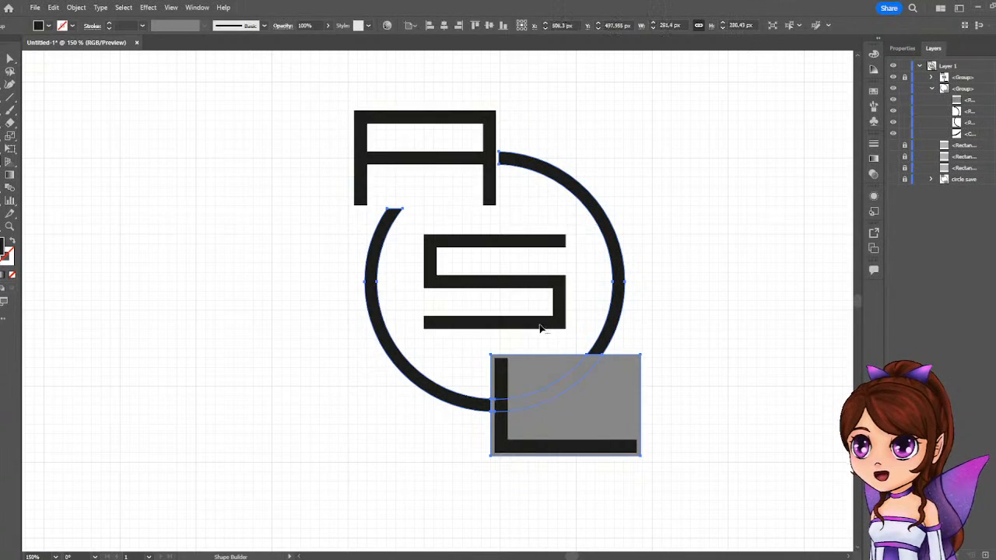
left_click(591, 411, "alt")
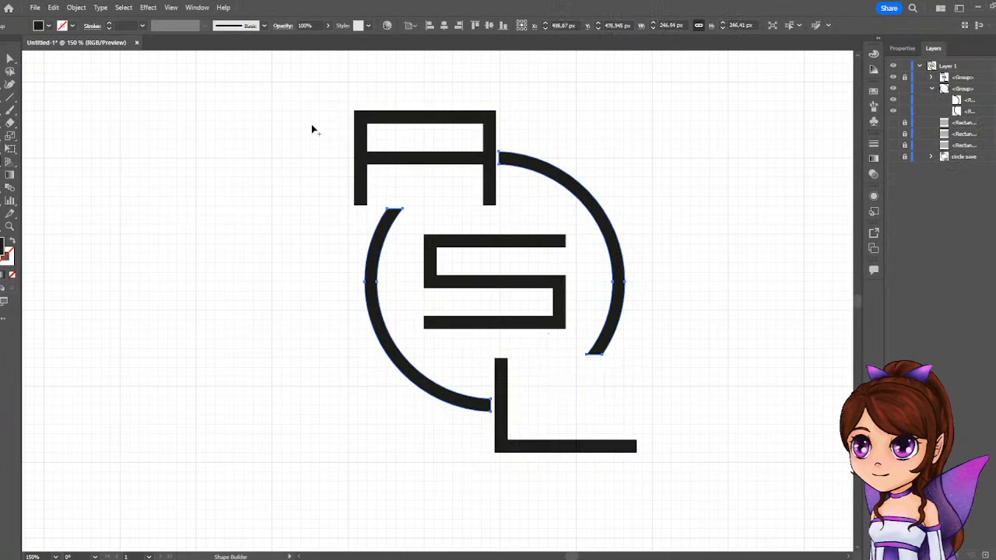
key("v")
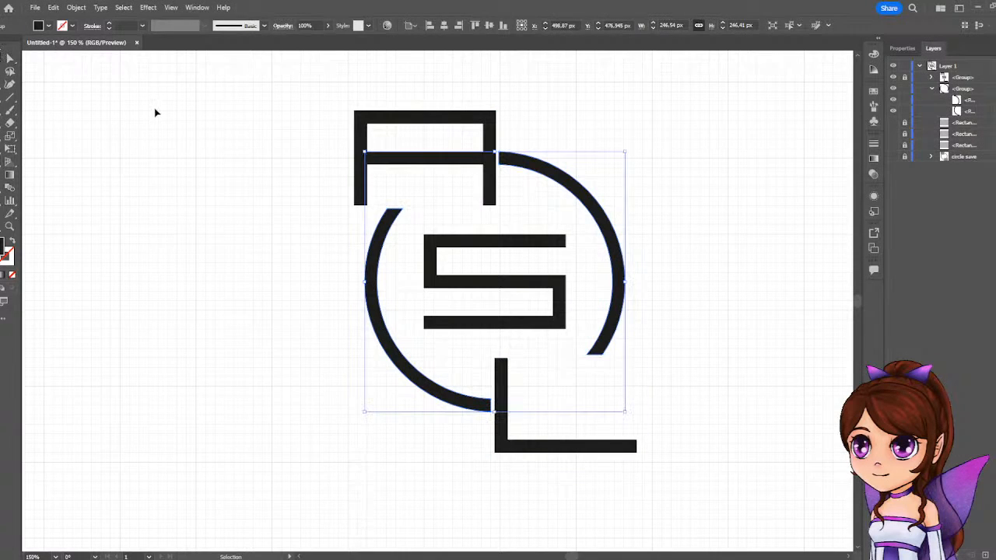
left_click(336, 148)
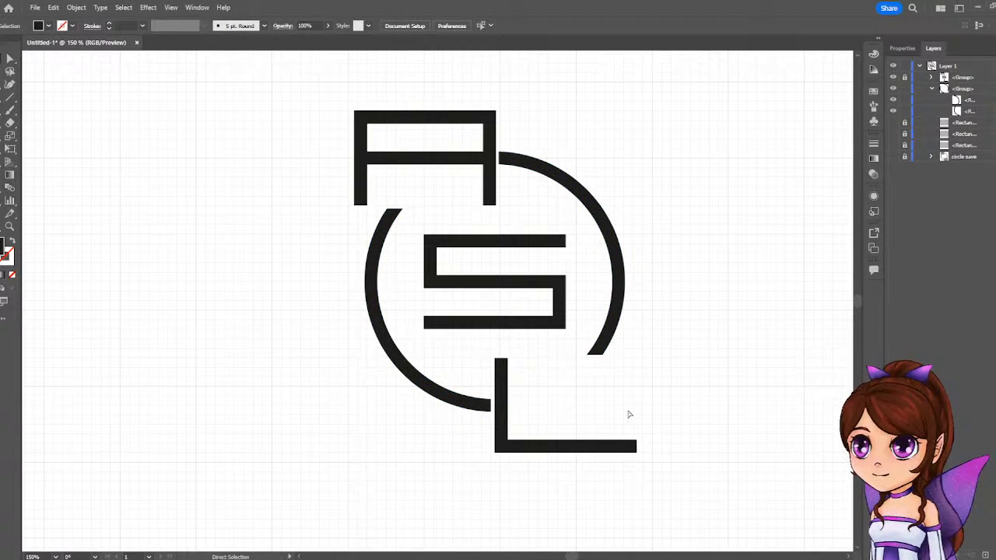
Undo the Shape Builder cuts to restore the whole ring and both grey rectangles.
key("ctrl+z")
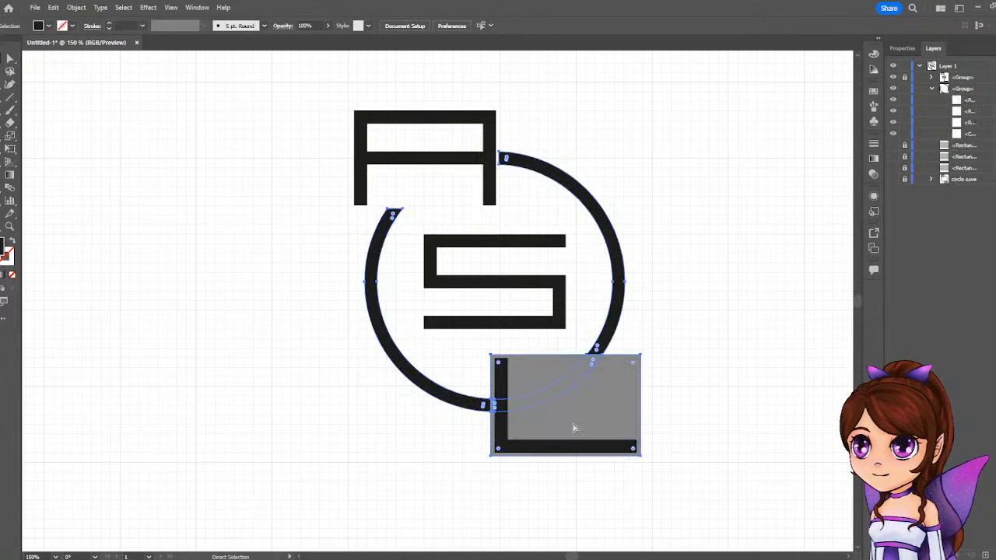
key("ctrl+z")
key("v")
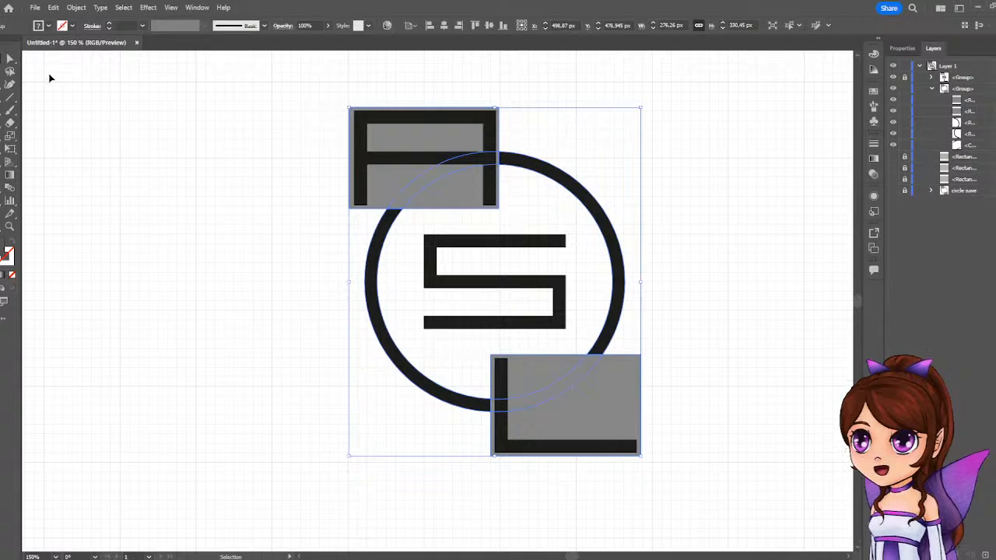
left_click(193, 133)
left_click(431, 138)
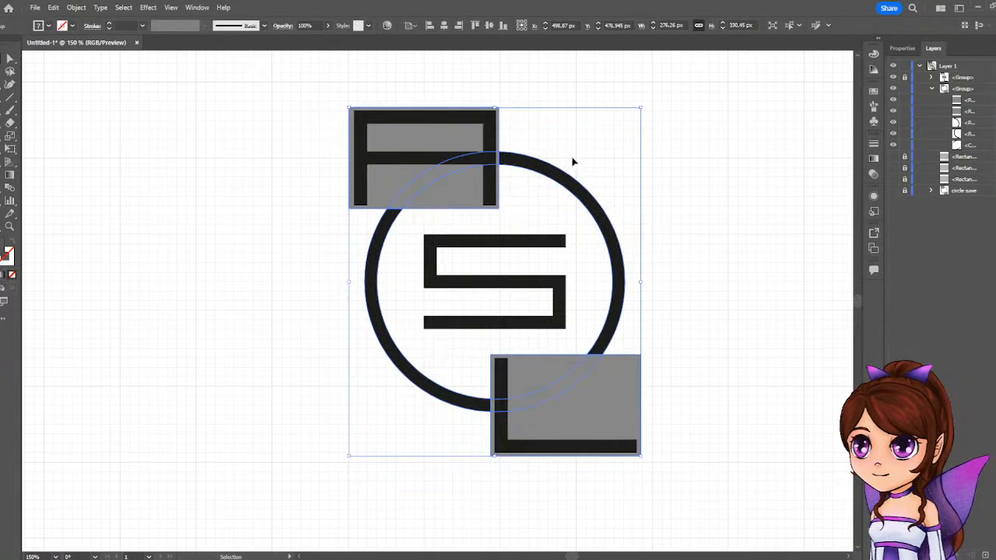
left_click(984, 101)
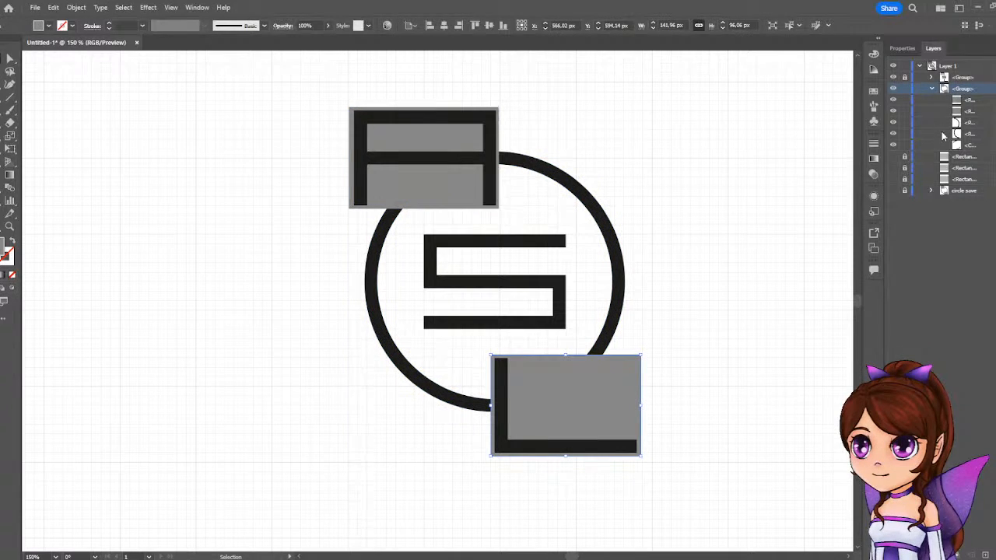
key("ctrl+z")
key("ctrl+z")
key("ctrl+z")
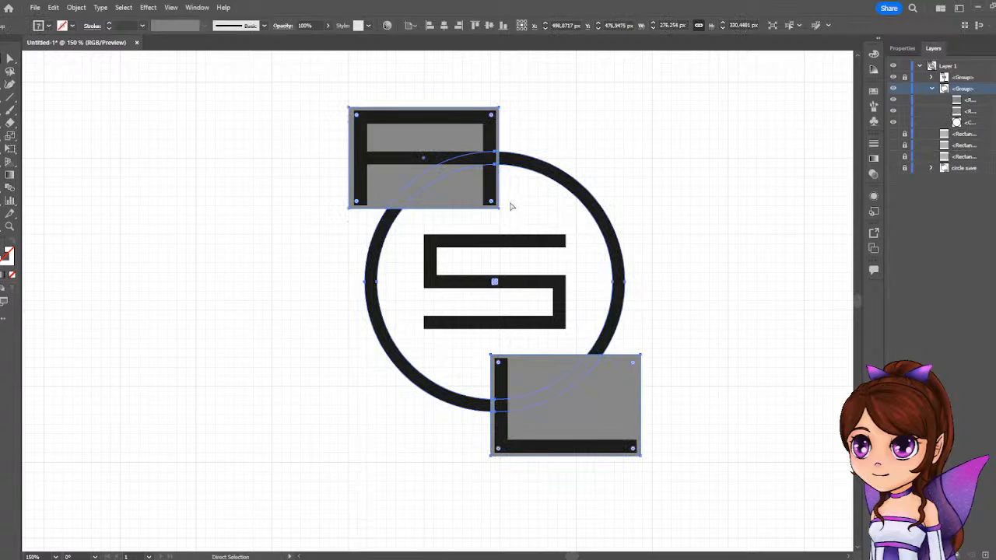
Ungroup the ring and the two grey rectangles, then clear the selection.
key("v")
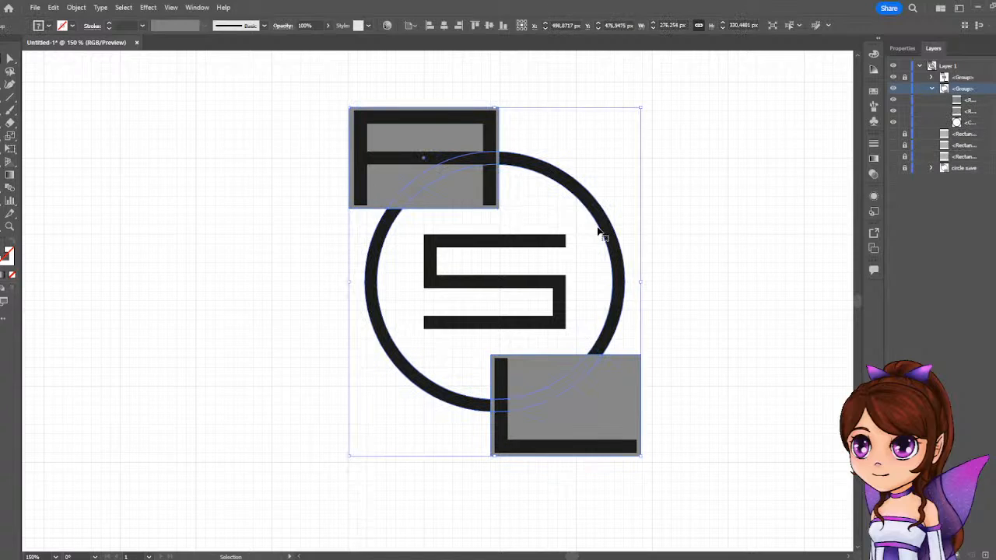
right_click(492, 193)
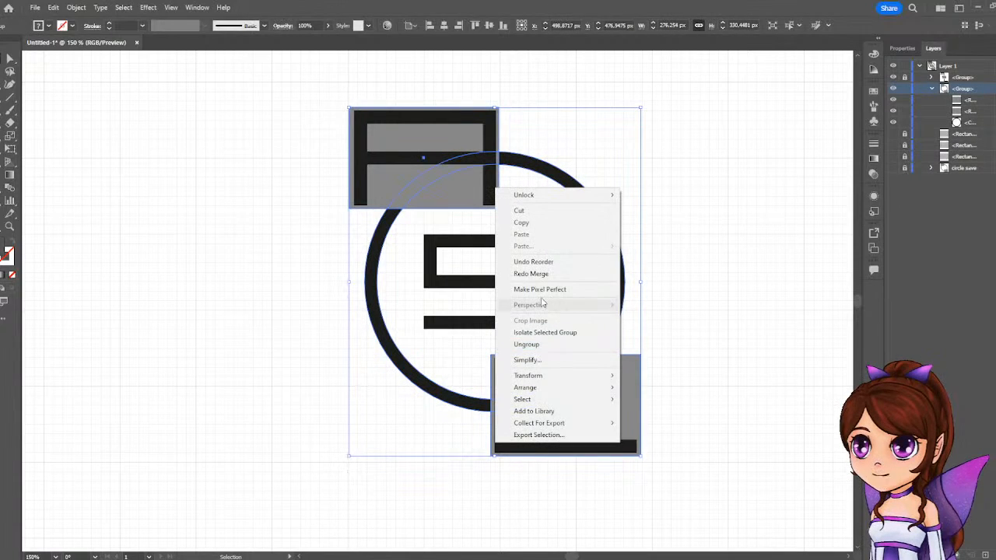
left_click(537, 344)
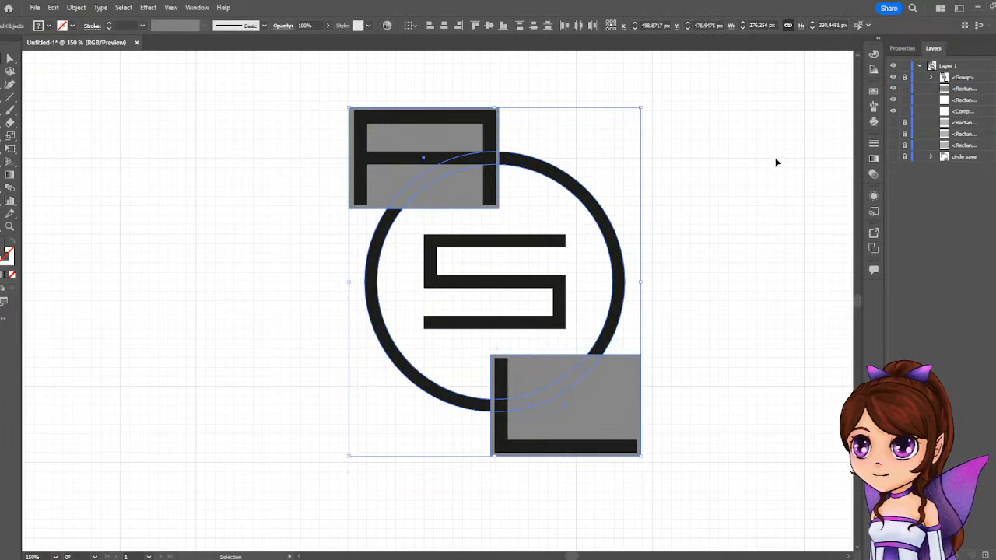
left_click(775, 156)
Enlarge the grey rectangles behind the A and the L from their centres to about 148 by 100 px each.
left_click(451, 205)
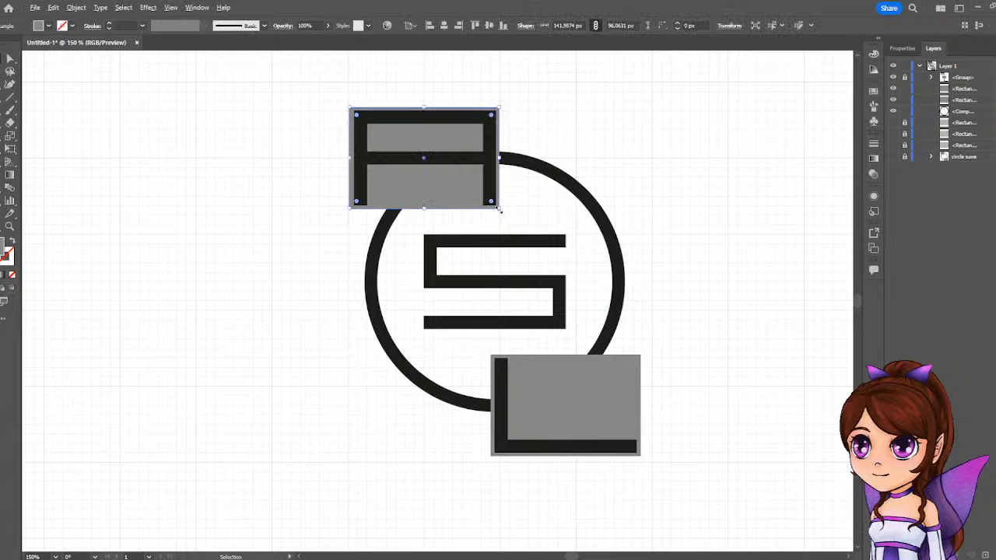
left_click_drag(499, 209, 504, 213)
left_click(558, 403)
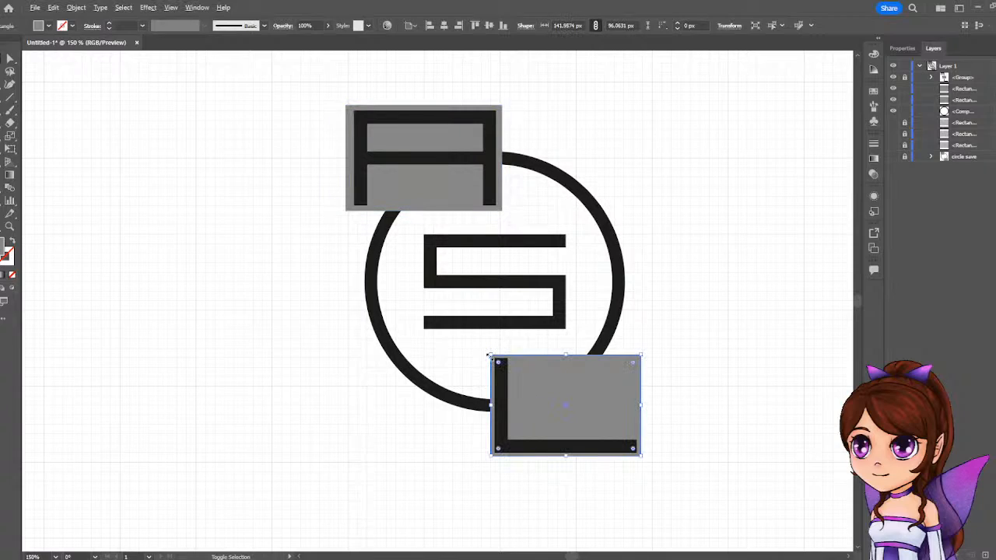
left_click_drag(489, 356, 487, 349)
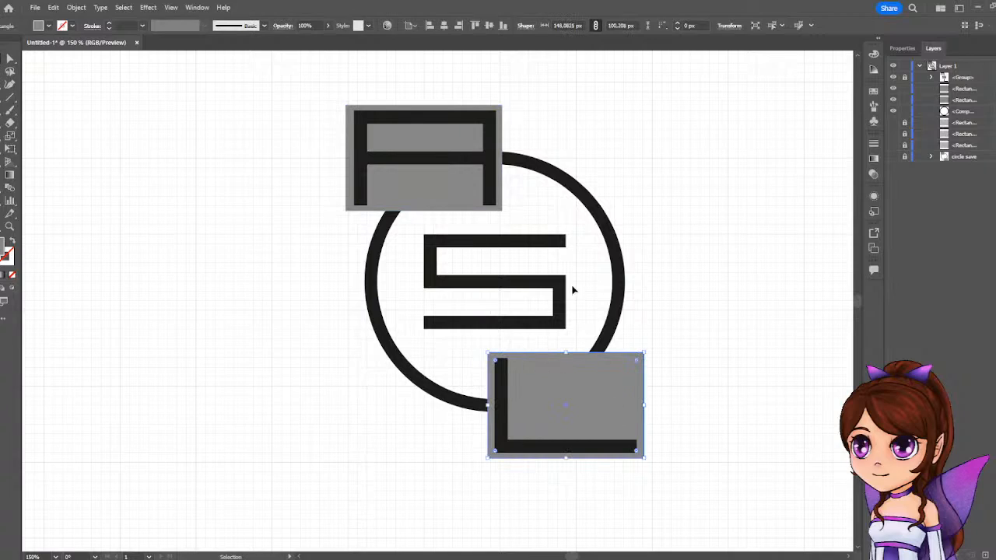
Replace the grey rectangle behind the L with a copy of the one behind the A.
left_click_drag(422, 196, 478, 458)
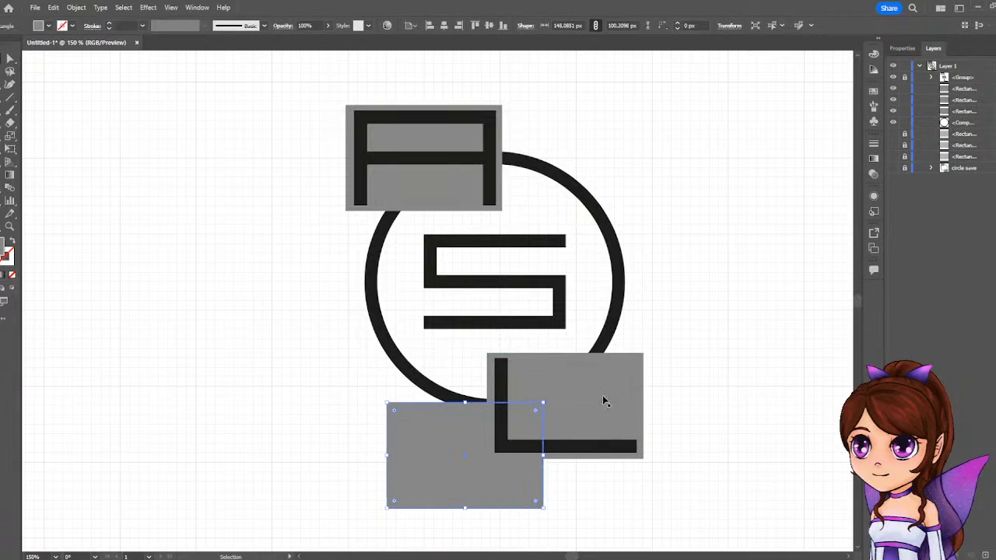
left_click(603, 395)
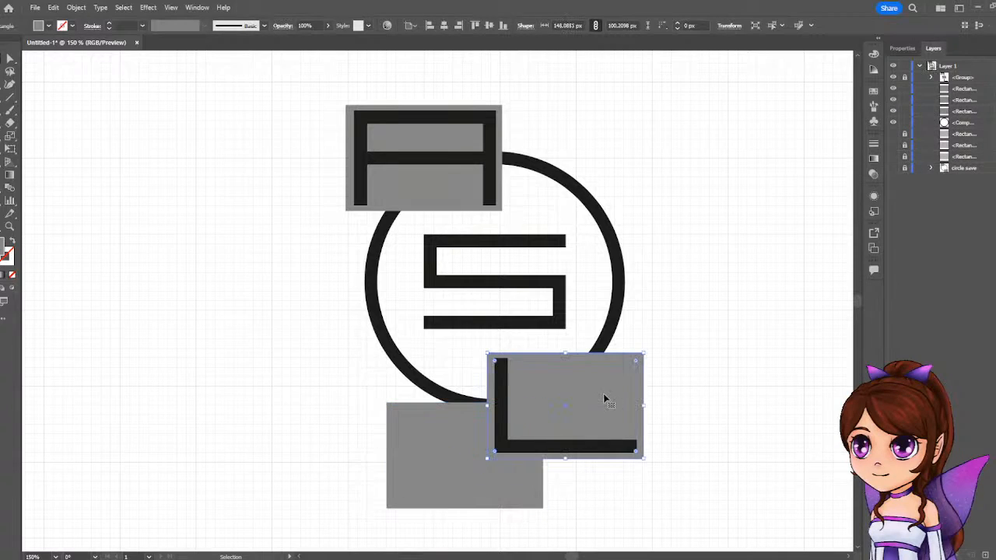
key("Delete")
left_click_drag(445, 476, 514, 422)
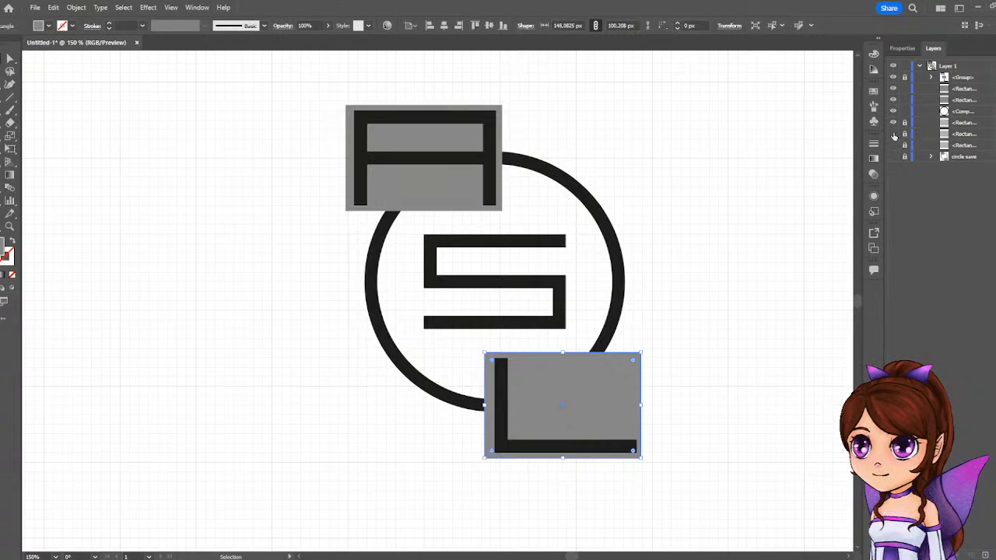
Show the hidden light grey rectangles behind the A and the L, and delete the darker copy around the L.
left_click_drag(613, 393, 552, 442)
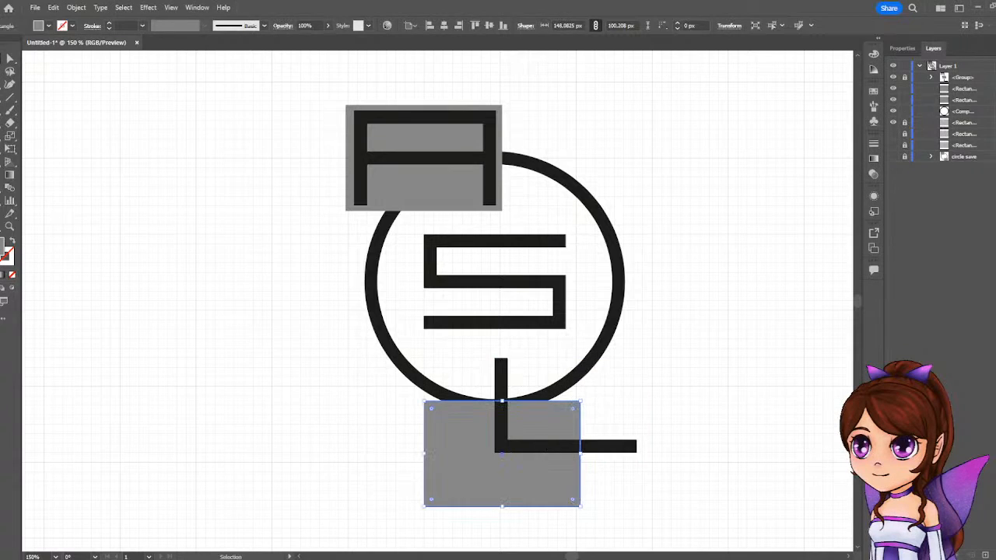
left_click(893, 145)
left_click_drag(506, 470, 611, 411)
key("Delete")
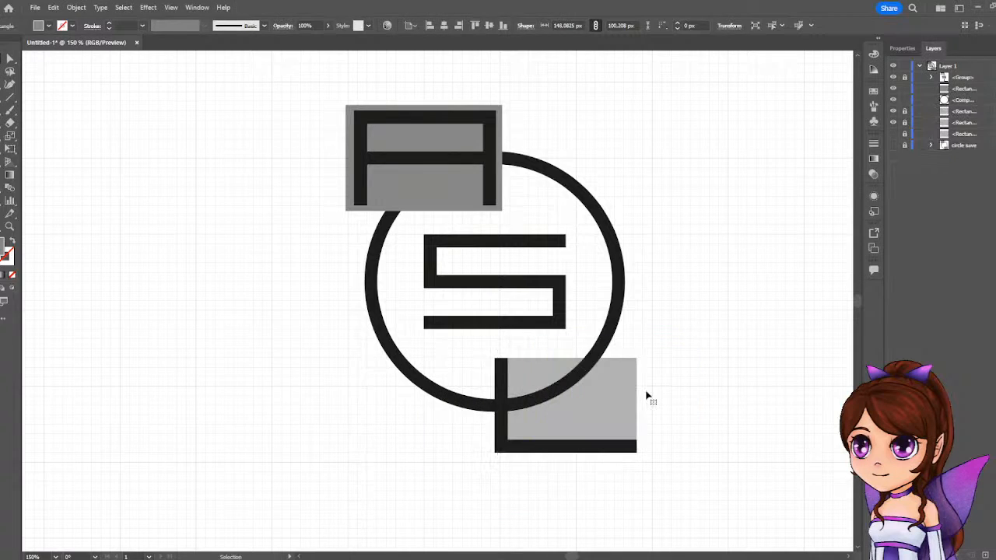
Try moving the A's dark grey rectangle behind the L, then return it to the A.
left_click_drag(427, 192, 564, 446)
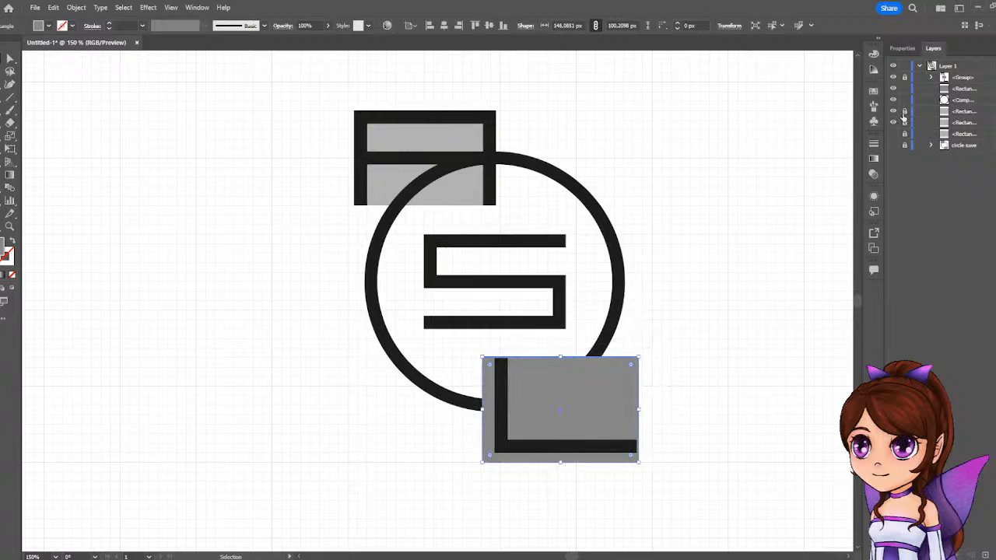
left_click_drag(581, 413, 442, 159)
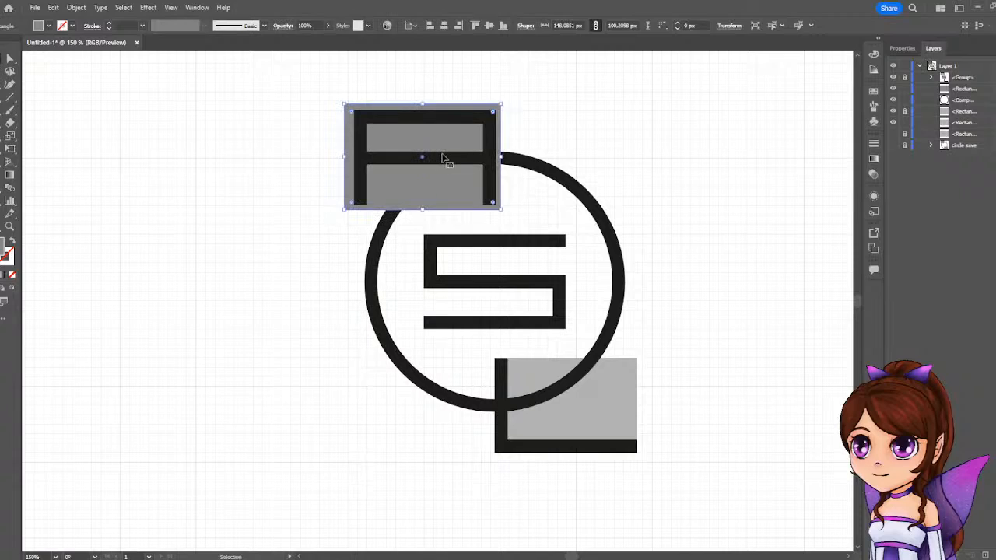
key("ctrl+z")
key("ctrl+z")
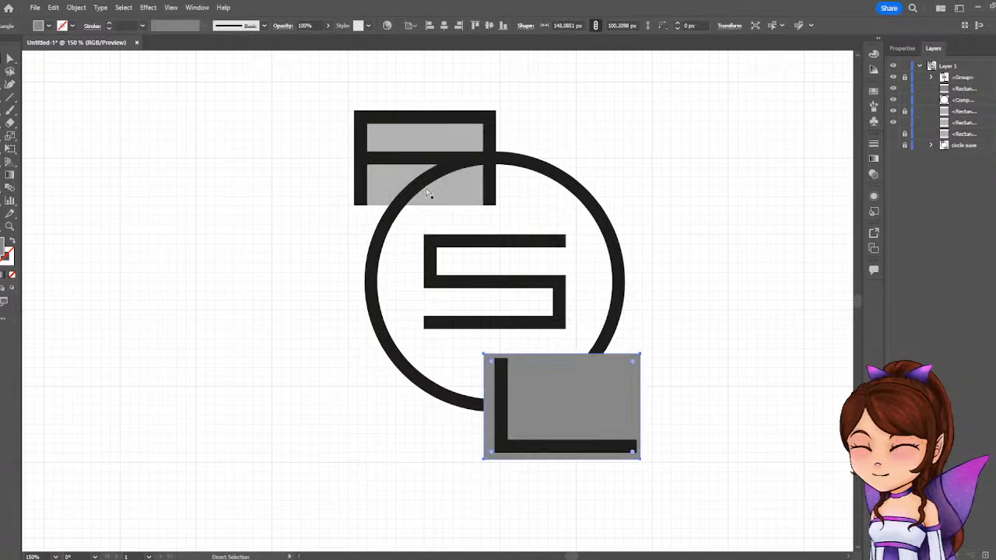
key("v")
left_click(429, 193)
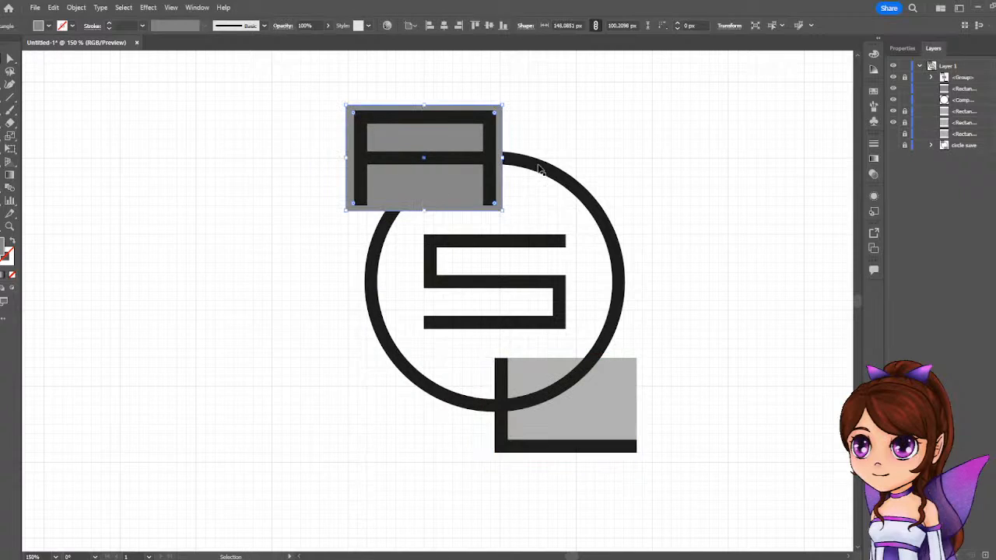
Copy the A's dark grey rectangle over the L, then delete the copy.
mouse_move(505, 102)
left_mouse_down()
mouse_move(513, 102)
mouse_move(505, 104)
left_mouse_up()
left_click_drag(432, 180, 573, 429)
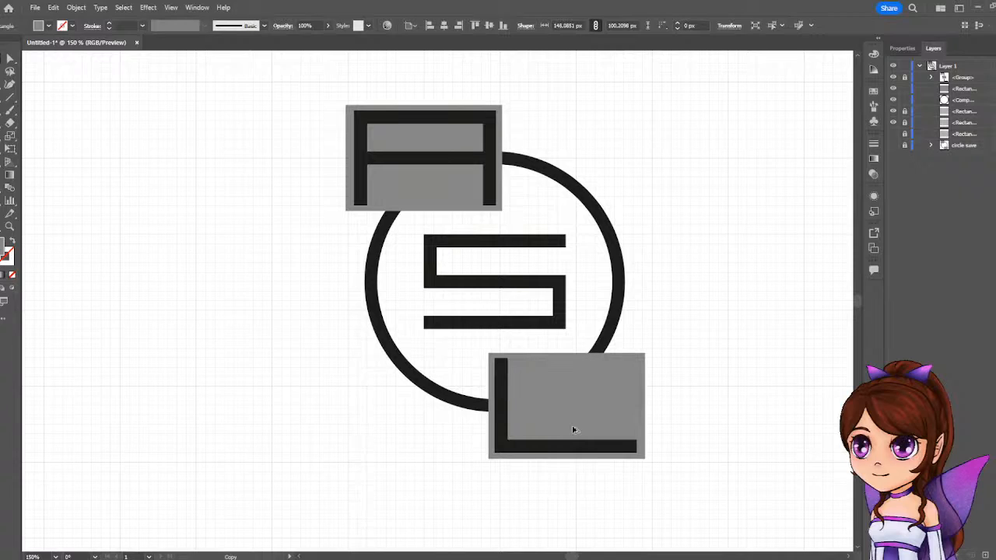
left_click_drag(573, 430, 572, 430)
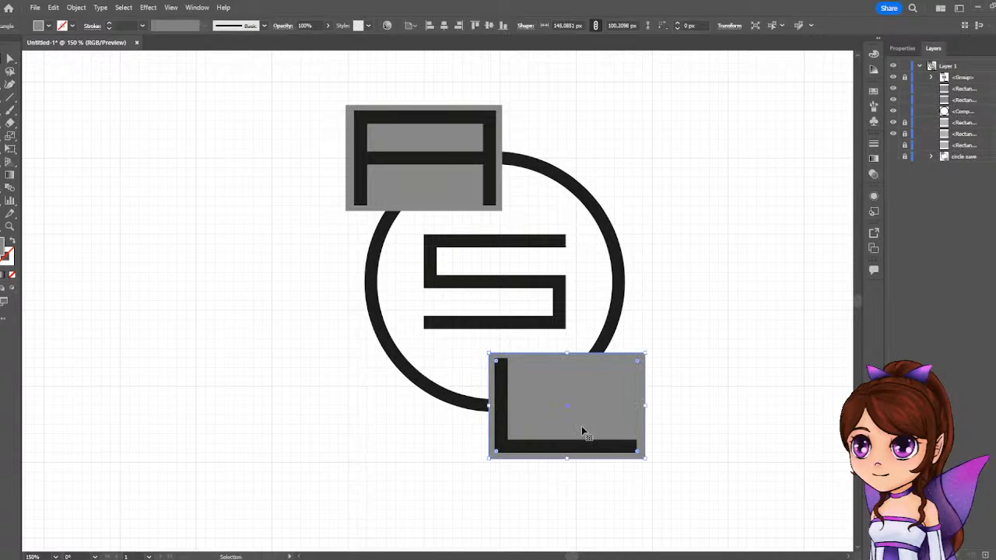
key("Delete")
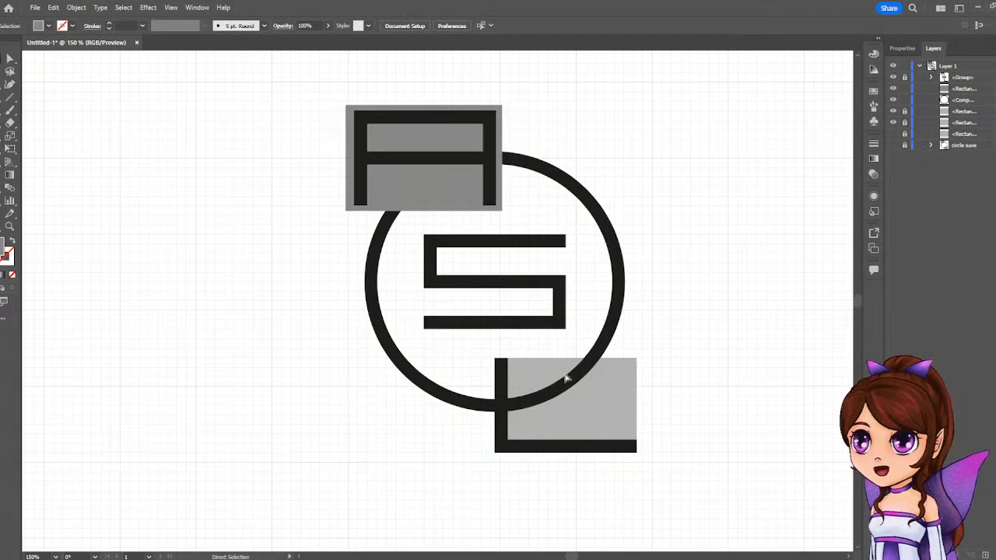
Undo the rectangle edits and the ungrouping, back to the grouped ring with its two original grey rectangles.
key("ctrl+z")
key("ctrl+z")
key("ctrl+z")
key("ctrl+z")
key("ctrl+z")
key("ctrl+z")
key("ctrl+z")
key("ctrl+z")
key("ctrl+z")
key("ctrl+z")
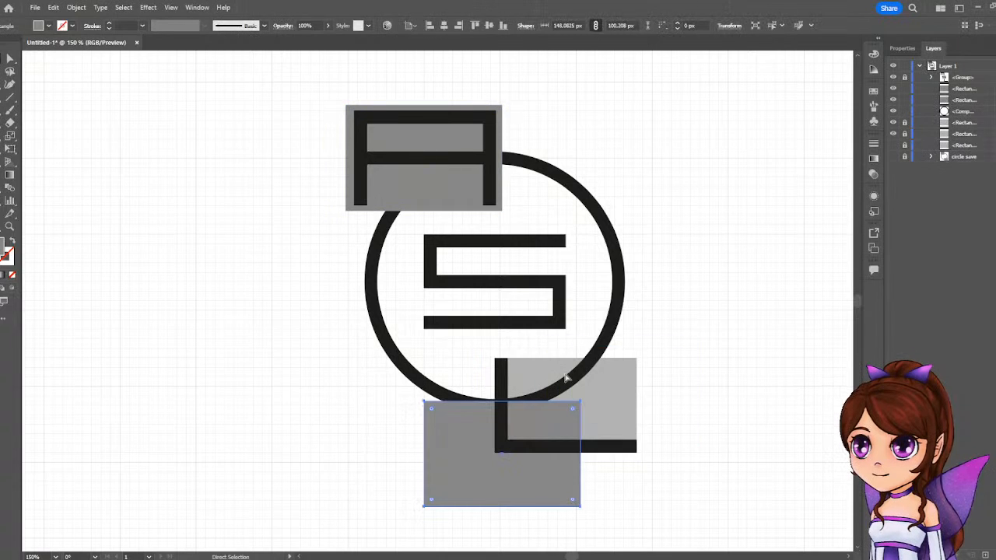
key("ctrl+z")
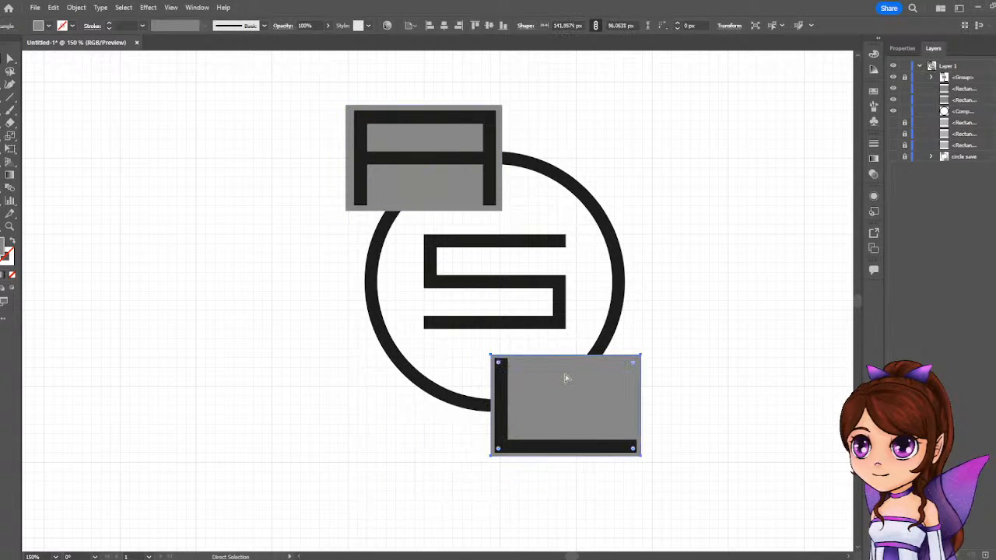
key("ctrl+z")
left_click(566, 378, "shift")
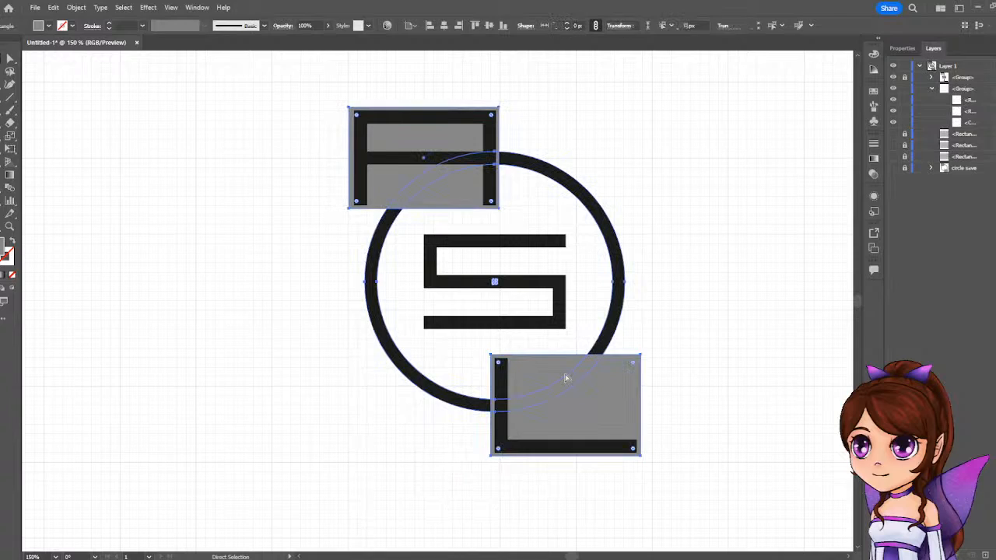
key("ctrl+g")
key("v")
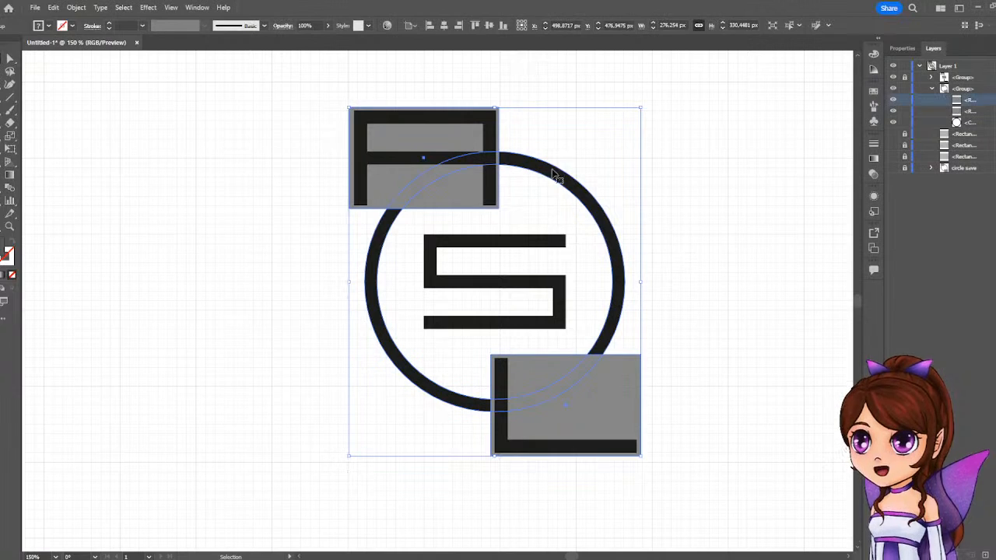
Ungroup the ring and the two grey rectangles and deselect them.
right_click(469, 171)
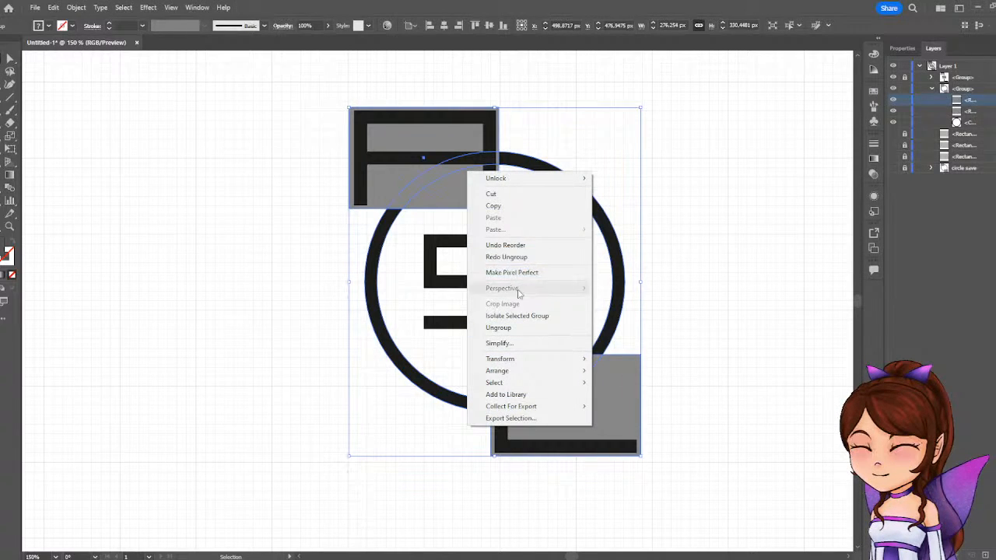
left_click(513, 328)
left_click(731, 198)
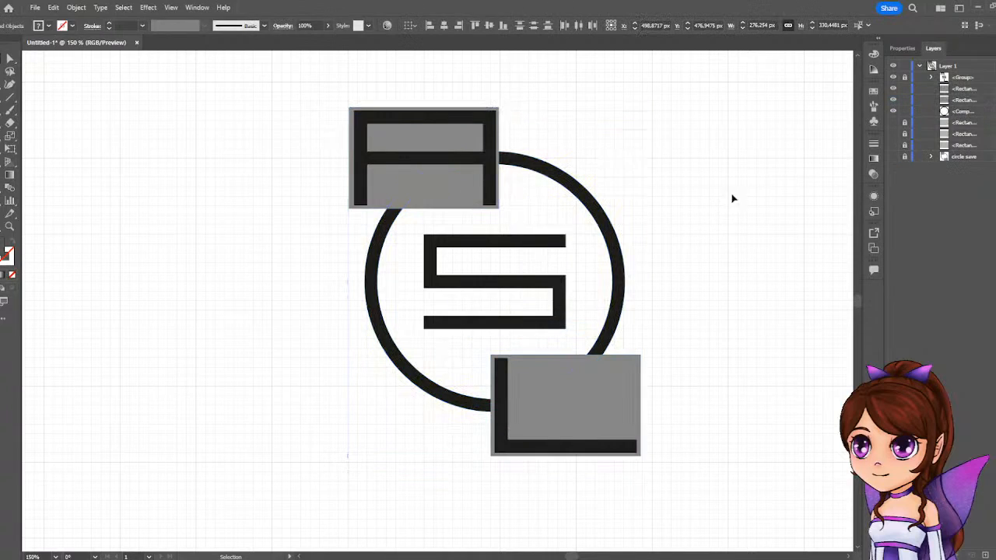
Enlarge the A's grey rectangle evenly from its centre to about 147 by 99 px and deselect it.
left_click(406, 194)
left_click_drag(499, 108, 504, 105)
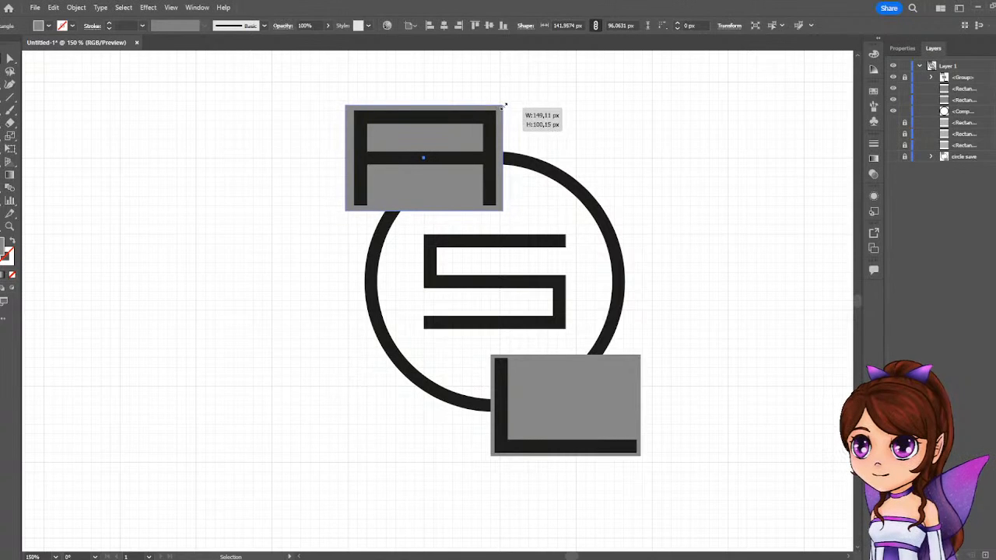
left_click_drag(505, 104, 504, 105)
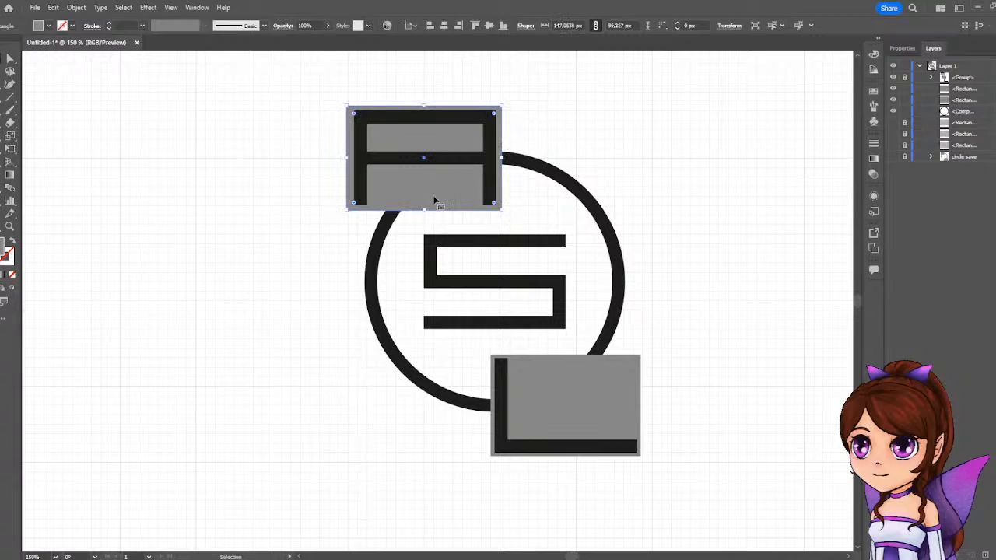
left_click(711, 317)
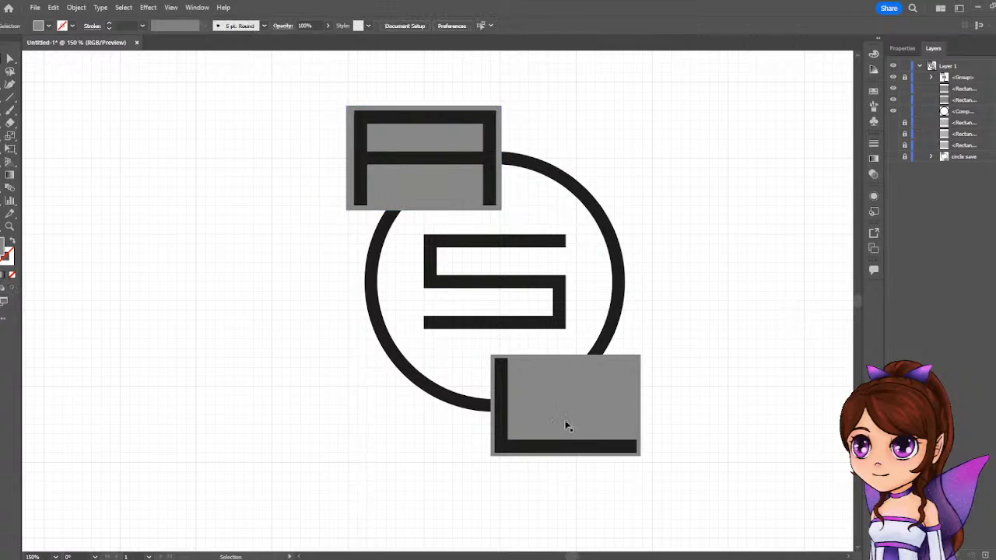
Copy the A's enlarged grey rectangle over the L, and delete the extra copy of the smaller rectangle there.
left_click_drag(444, 187, 673, 397)
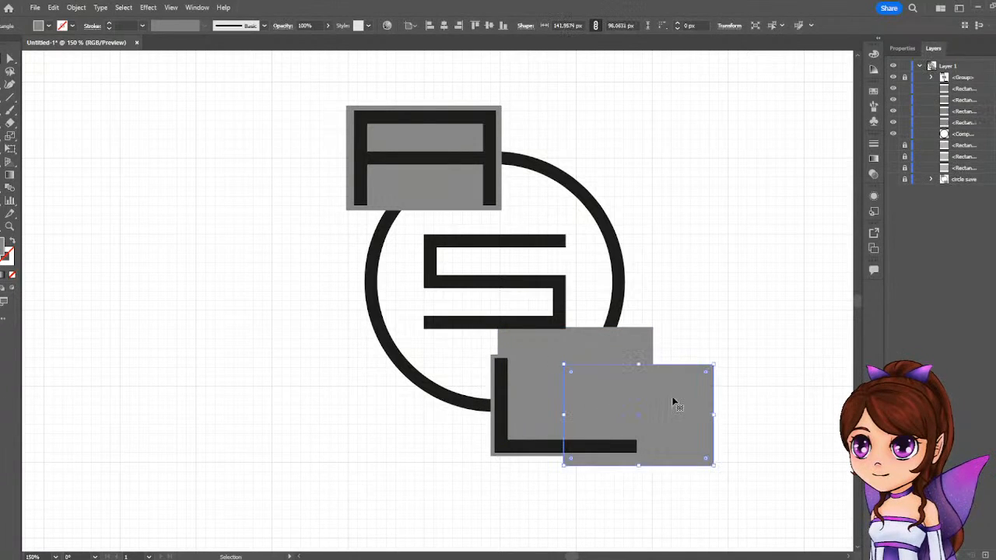
key("Delete")
Try moving the L's original grey rectangle and the enlarged copy aside, undoing each move.
left_click_drag(593, 395, 702, 394)
key("ctrl+z")
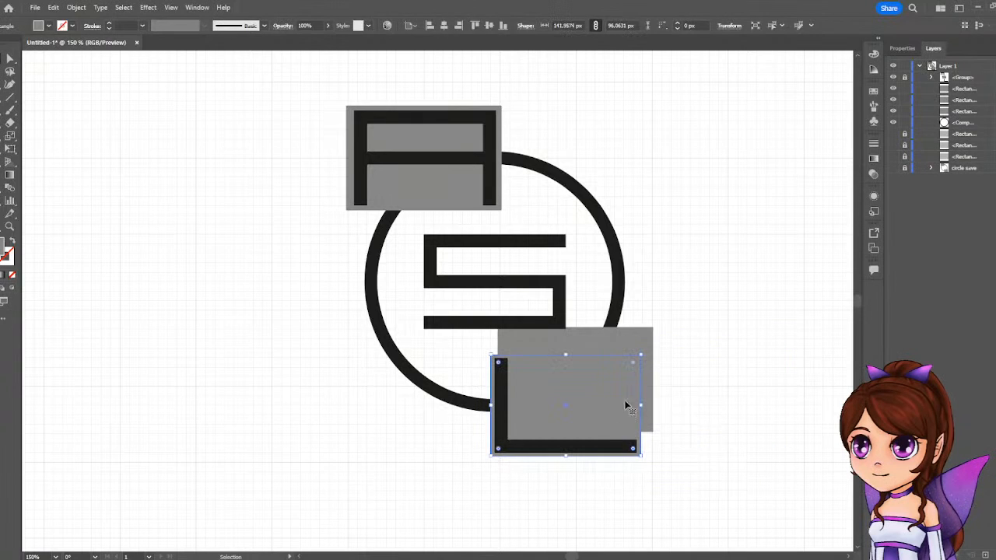
left_click(599, 340)
left_click_drag(599, 356, 747, 340)
key("ctrl+z")
left_click(724, 256)
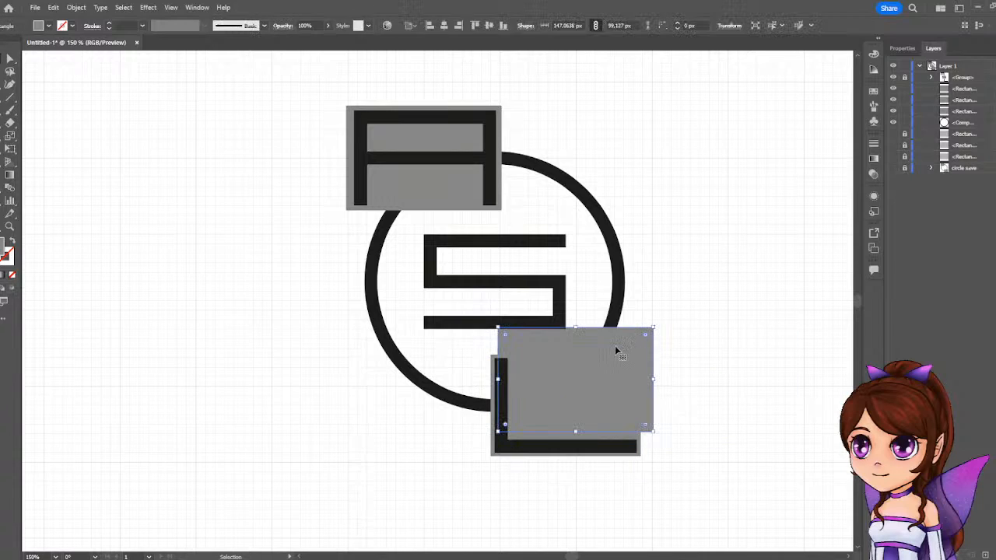
Move the enlarged rectangle copy towards the L's lower-left side, and switch Snap to Point off and on again.
left_click_drag(618, 350, 586, 383)
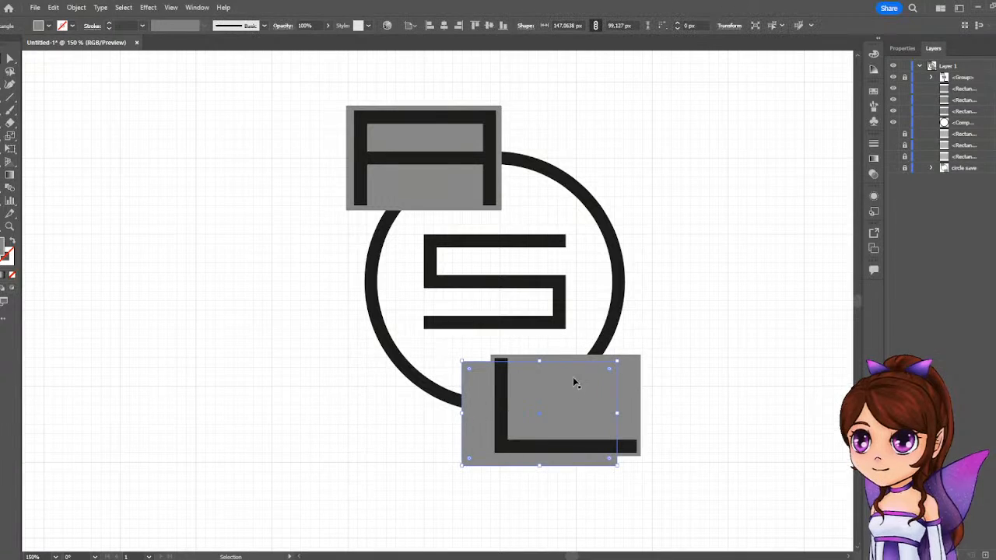
left_click(171, 7)
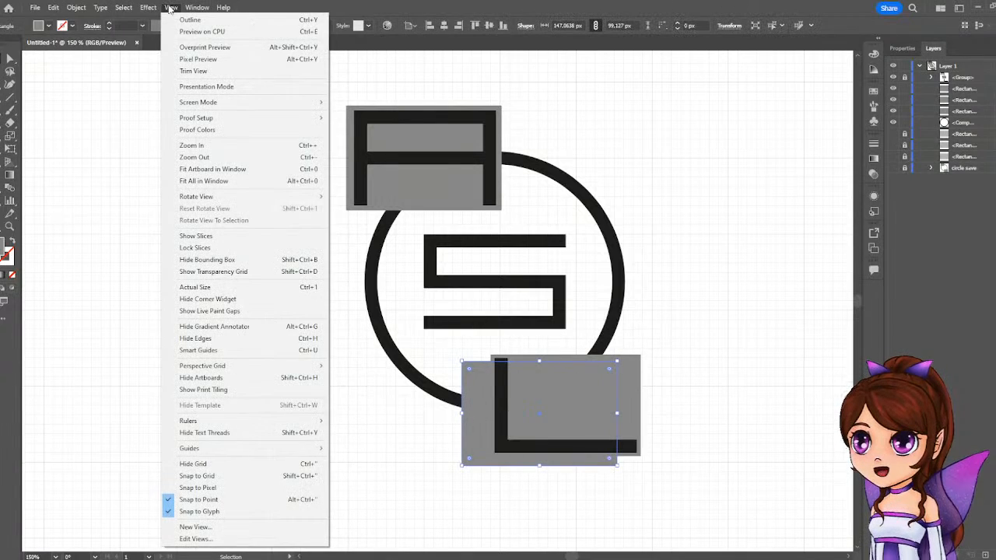
left_click(169, 501)
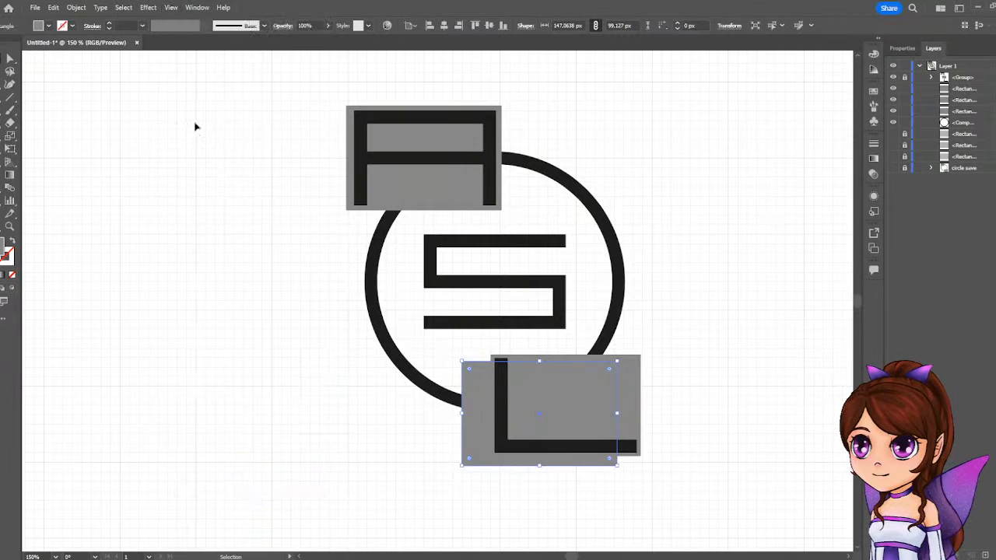
left_click(172, 9)
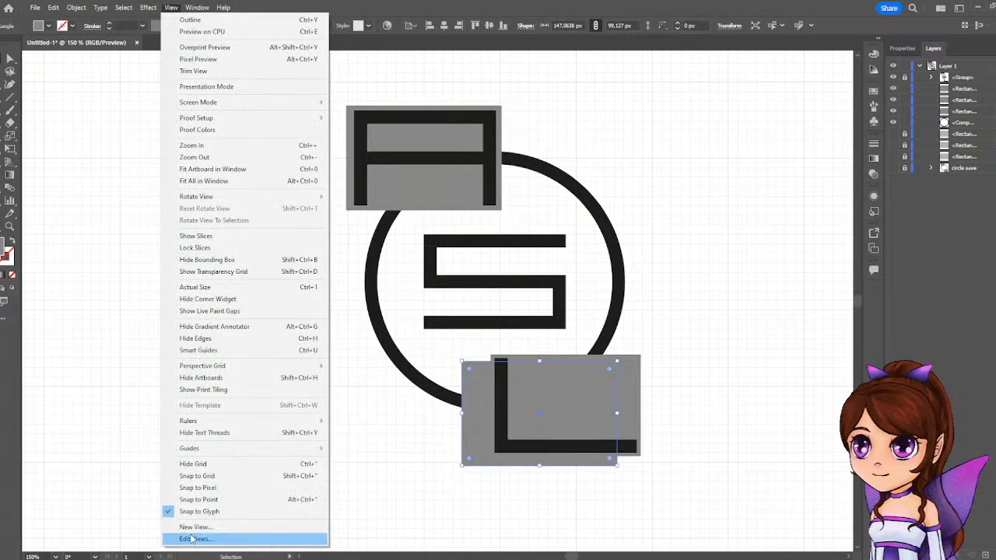
left_click(197, 500)
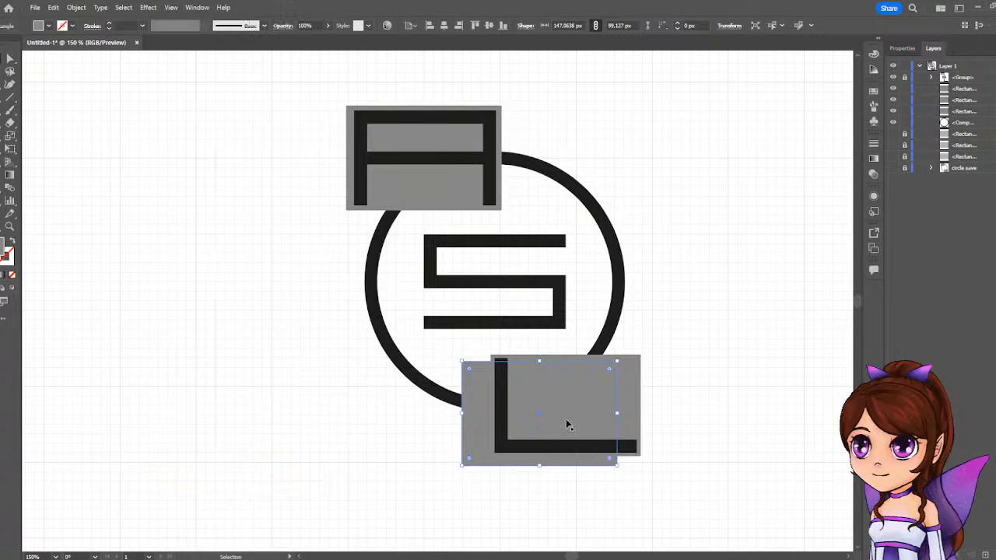
Try shifting the L's original smaller rectangle to the left, then undo the move.
left_click_drag(565, 424, 513, 421)
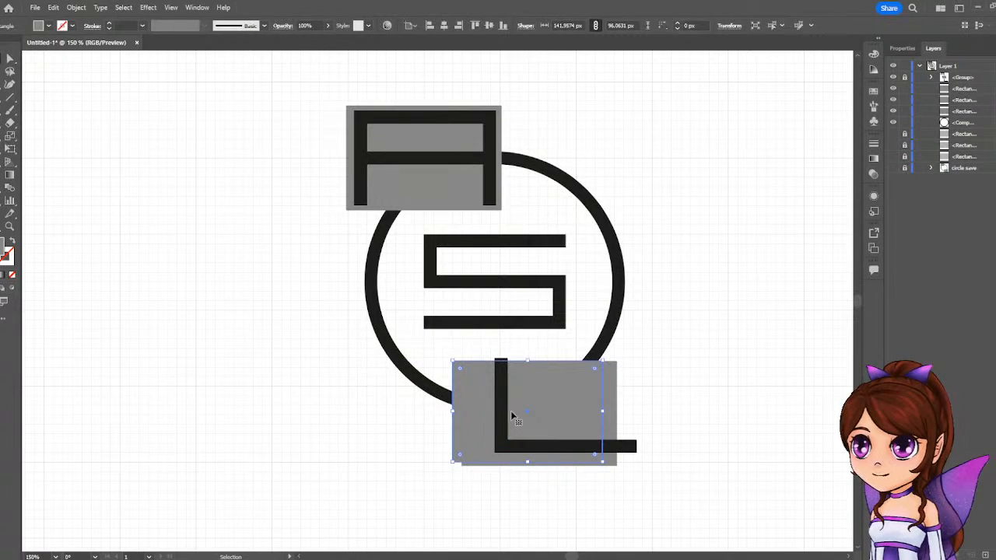
key("ctrl+z")
key("ctrl+z")
key("ctrl+z")
key("ctrl+z")
key("ctrl+z")
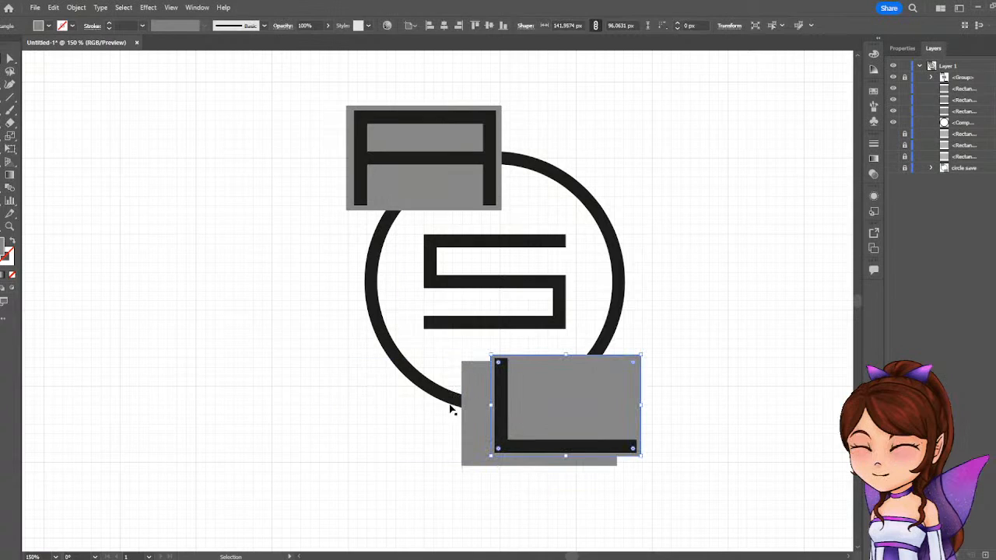
Centre the enlarged rectangle copy around the L so that it borders the letter evenly.
left_click_drag(471, 430, 500, 425)
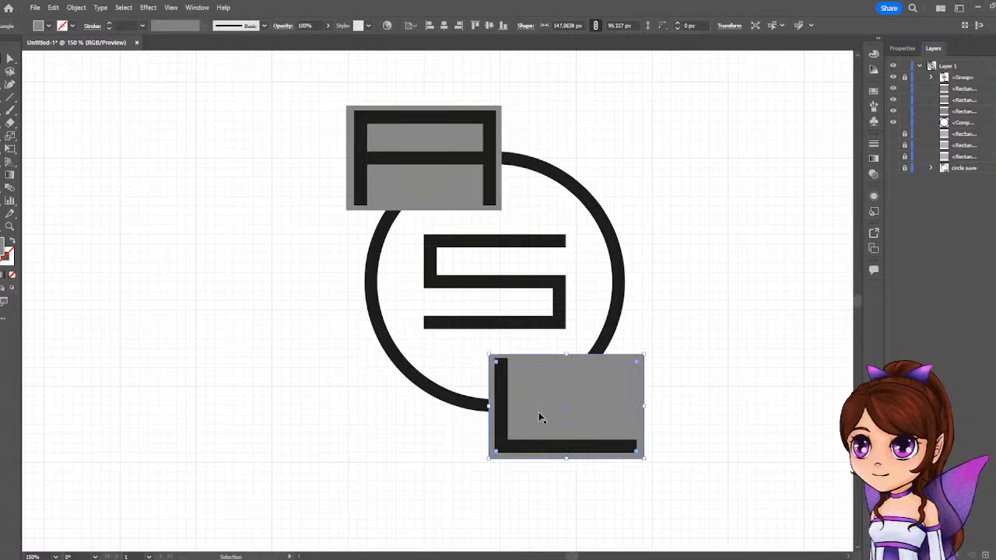
Save the document on the computer as an Illustrator 2020 .ai file named with the client's first name plus "Logo".
key("ctrl+s")
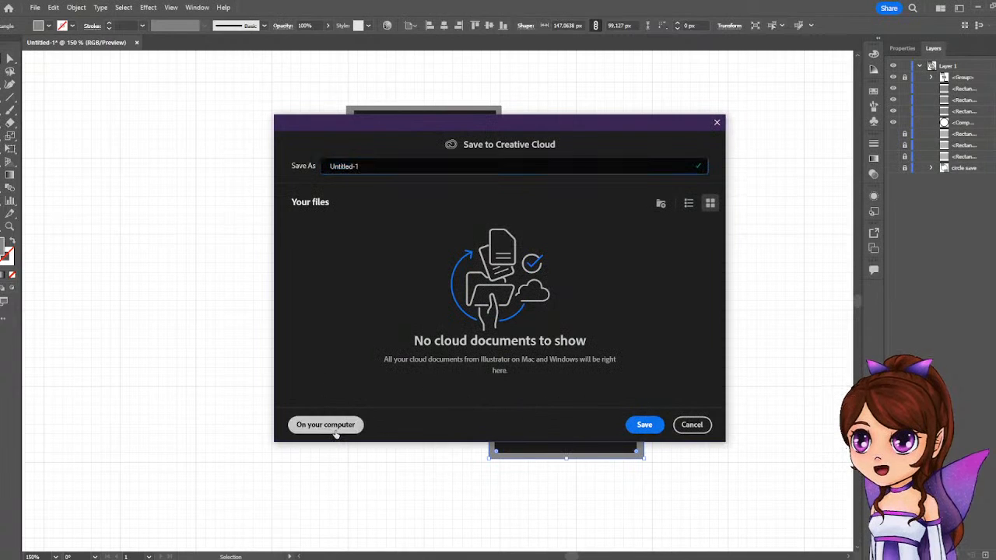
left_click(327, 425)
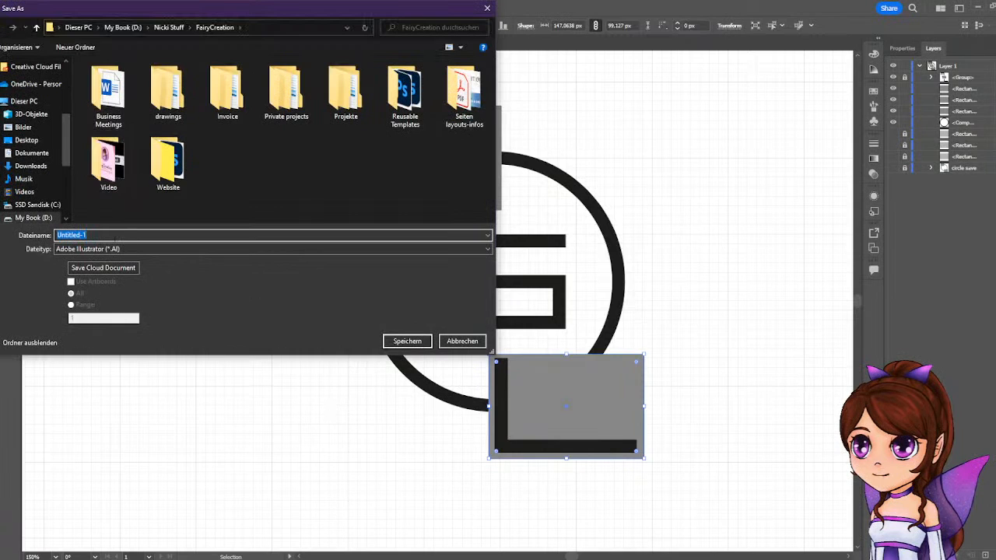
type("Sascha Logo")
key("Return")
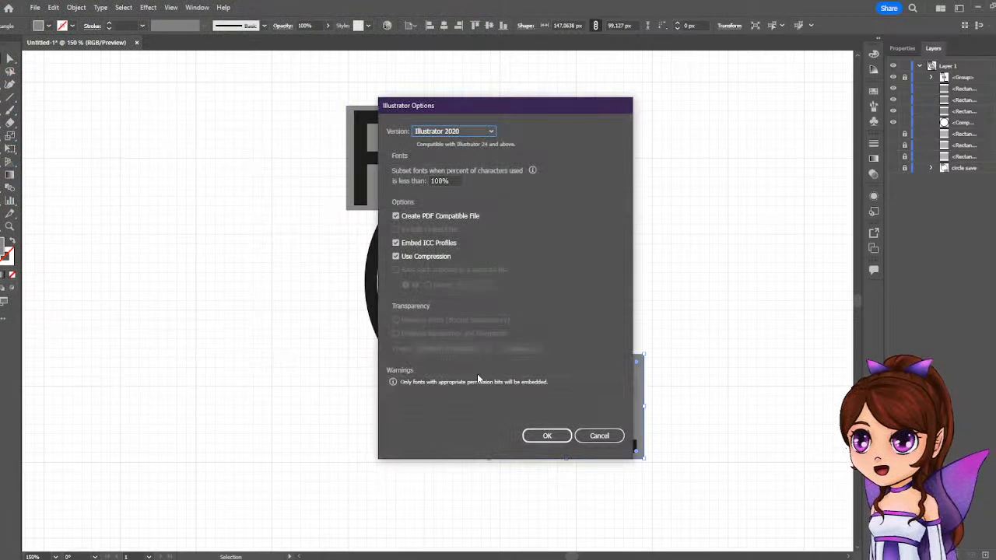
left_click(463, 132)
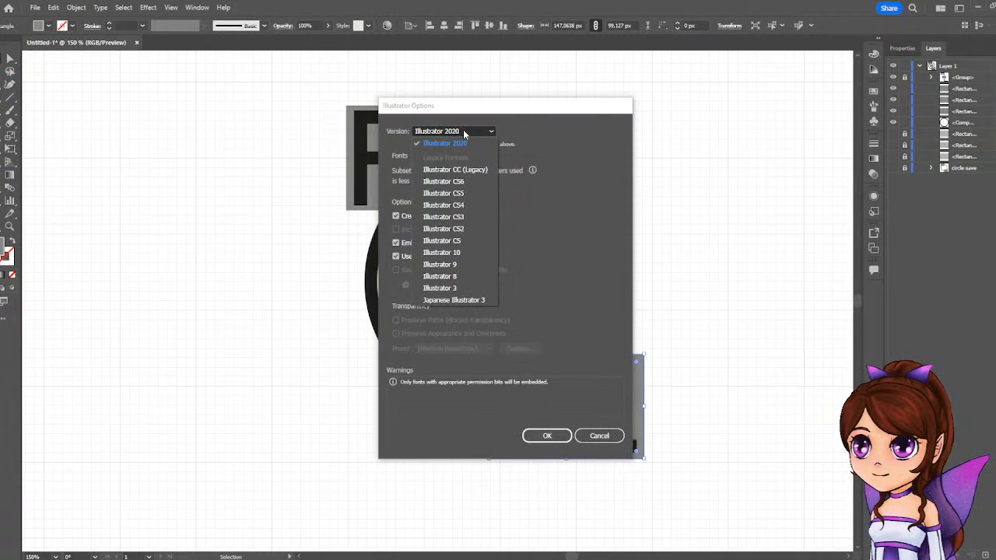
left_click(465, 134)
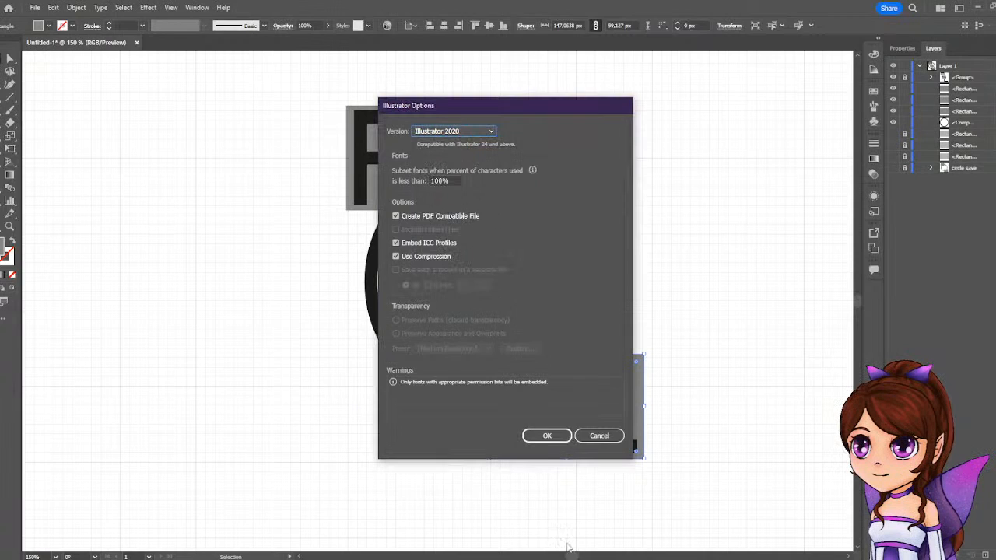
left_click(547, 436)
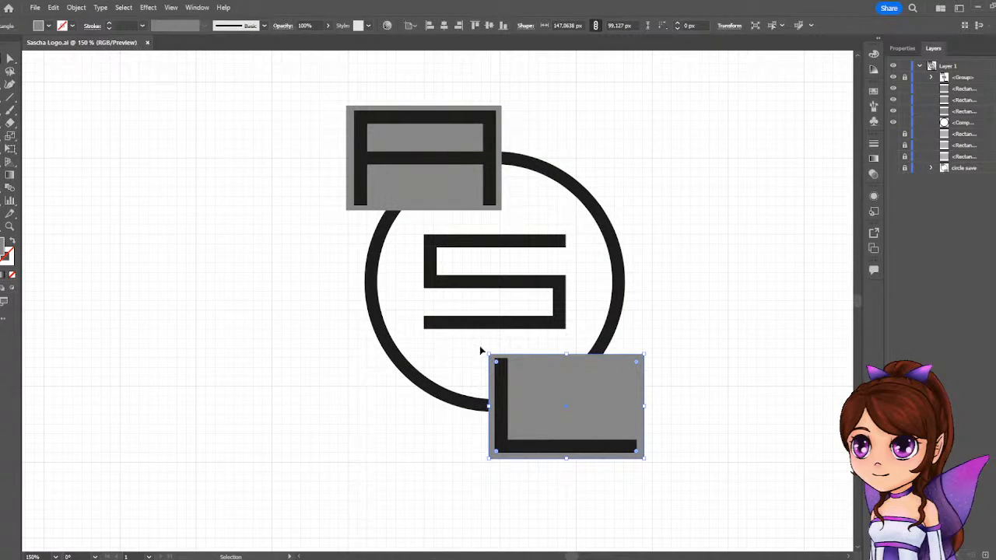
Move the L's original smaller rectangle up off the enlarged one, then close the document with its changes saved and minimize the window.
left_click_drag(599, 395, 581, 352)
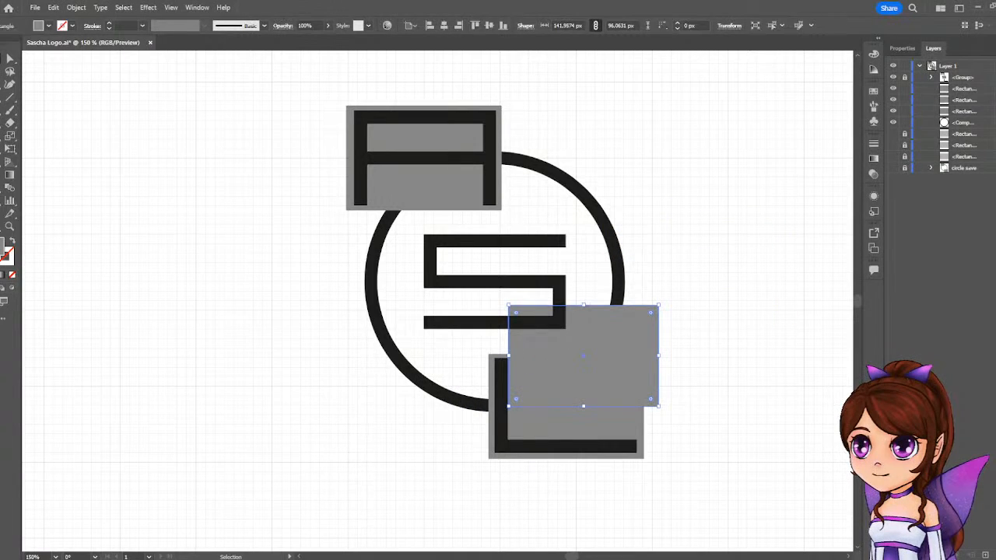
key("ctrl+w")
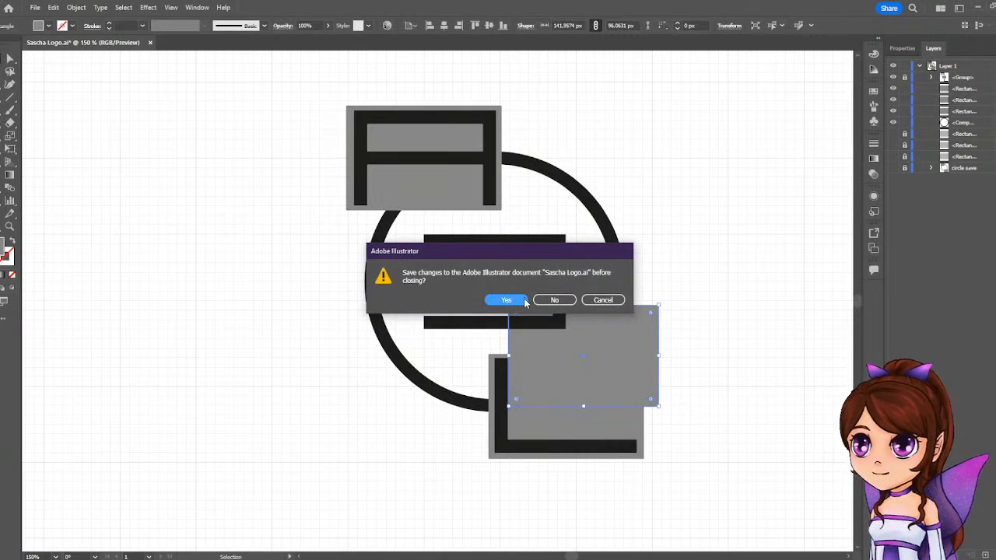
left_click(506, 301)
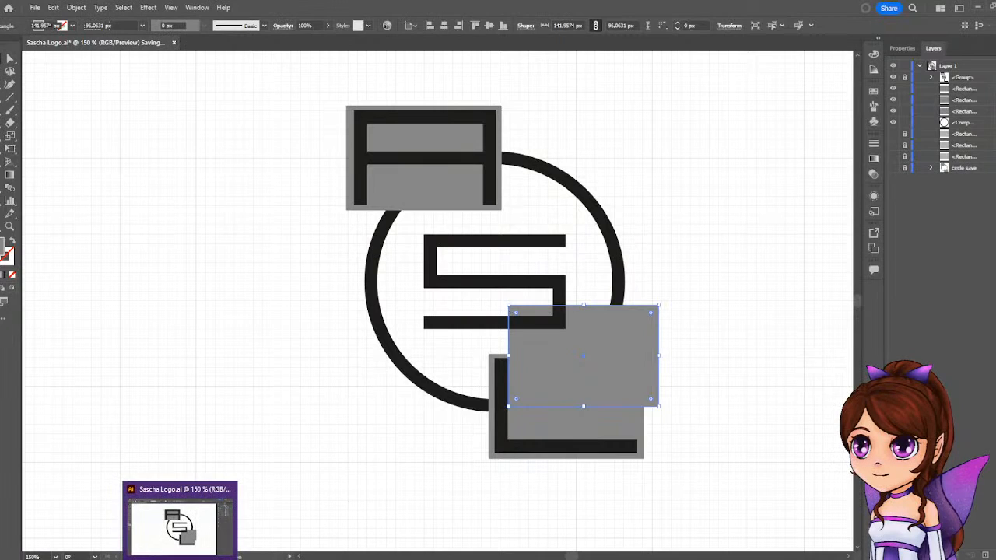
left_click(180, 559)
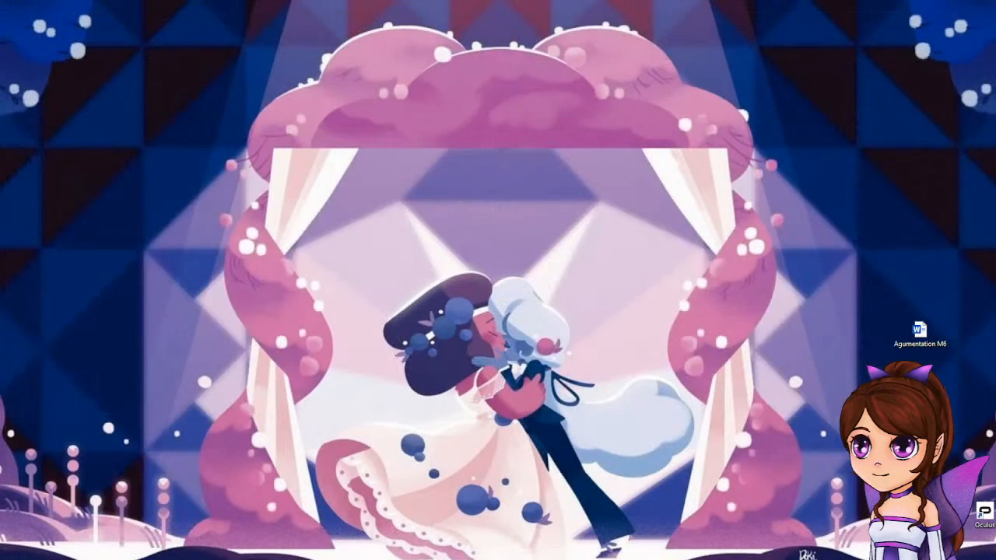
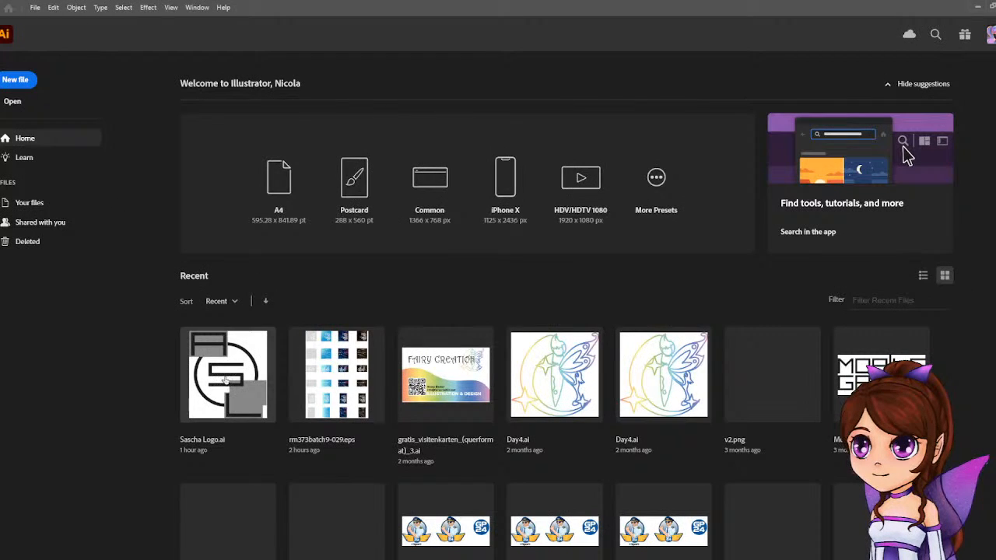
Reopen the recent logo document and delete the L's leftover smaller rectangle.
left_click(225, 380)
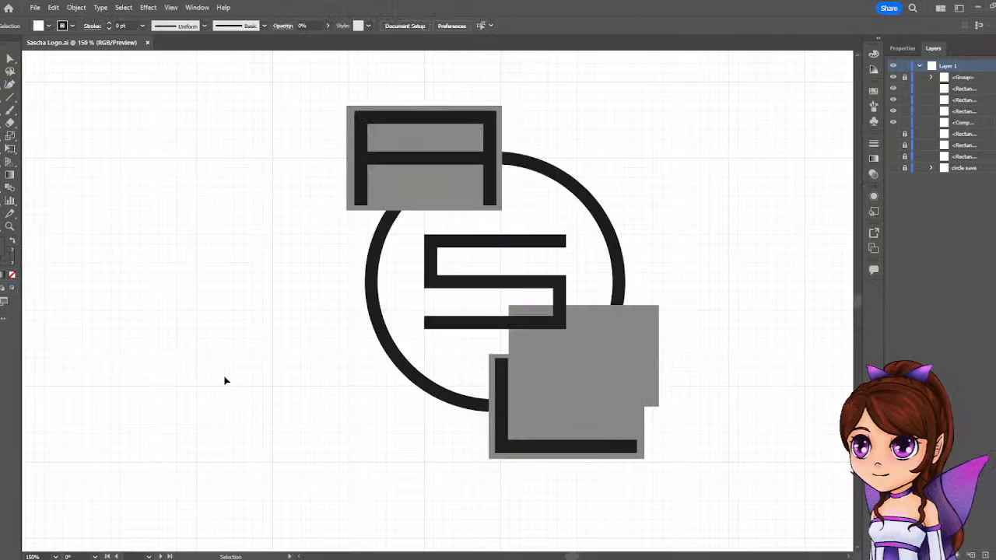
left_click_drag(602, 356, 531, 282)
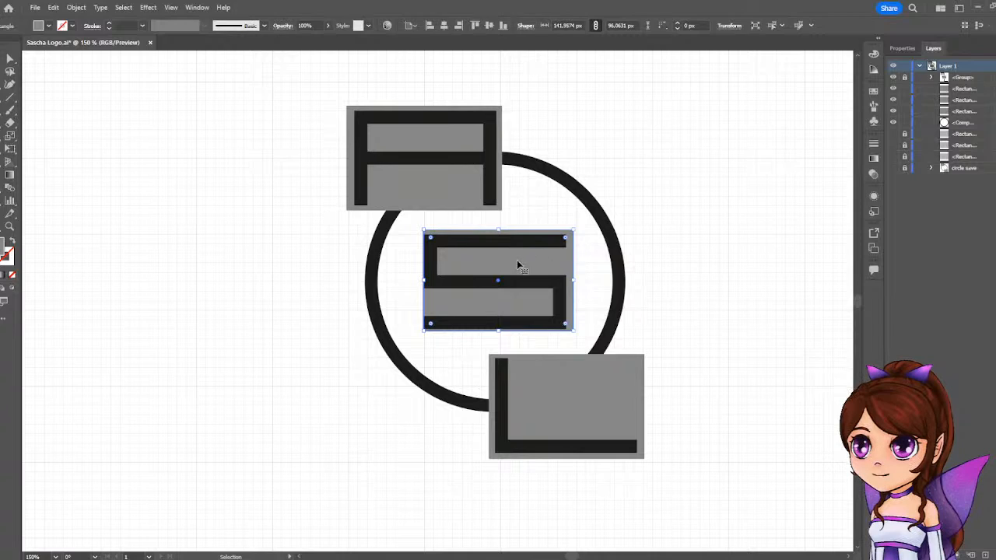
left_click_drag(518, 262, 746, 365)
key("Delete")
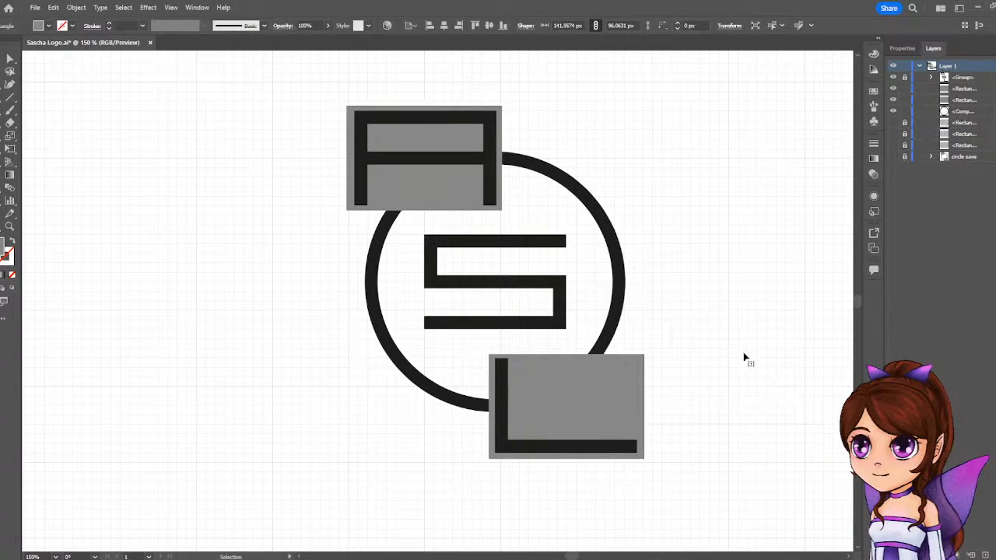
Replace the L's enlarged rectangle with a copy of the A's grey rectangle, positioned evenly around the L.
left_click_drag(583, 376, 581, 396)
key("Delete")
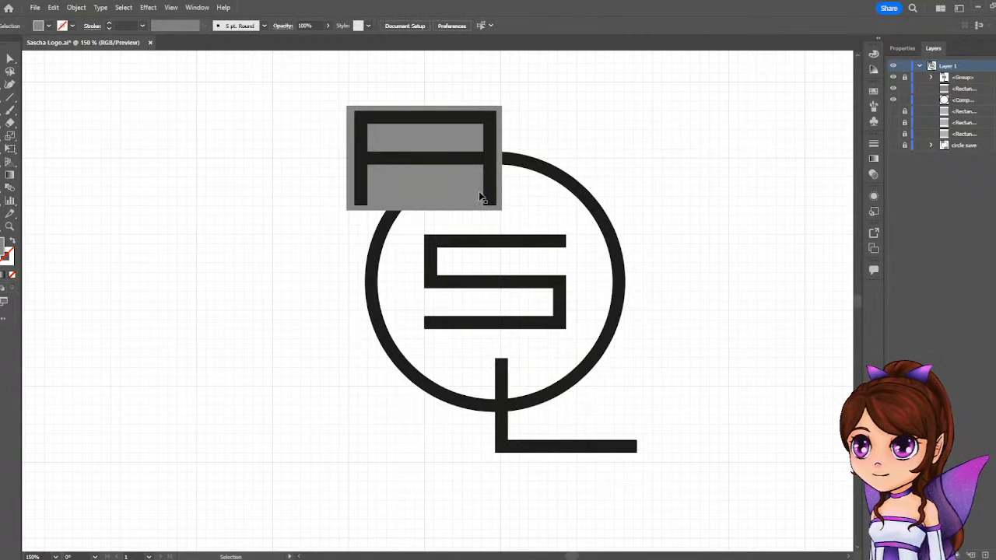
left_click_drag(438, 182, 581, 428)
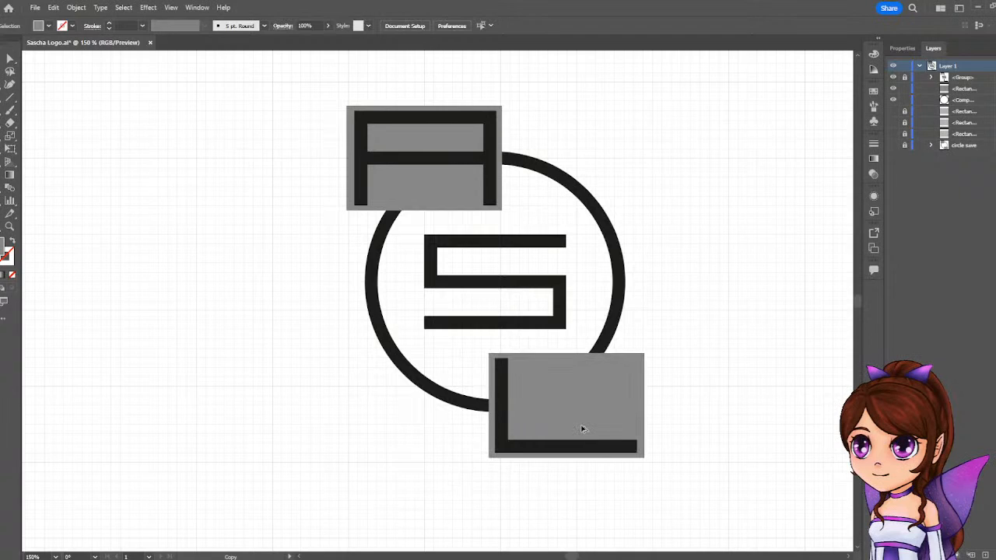
left_click_drag(581, 428, 581, 428)
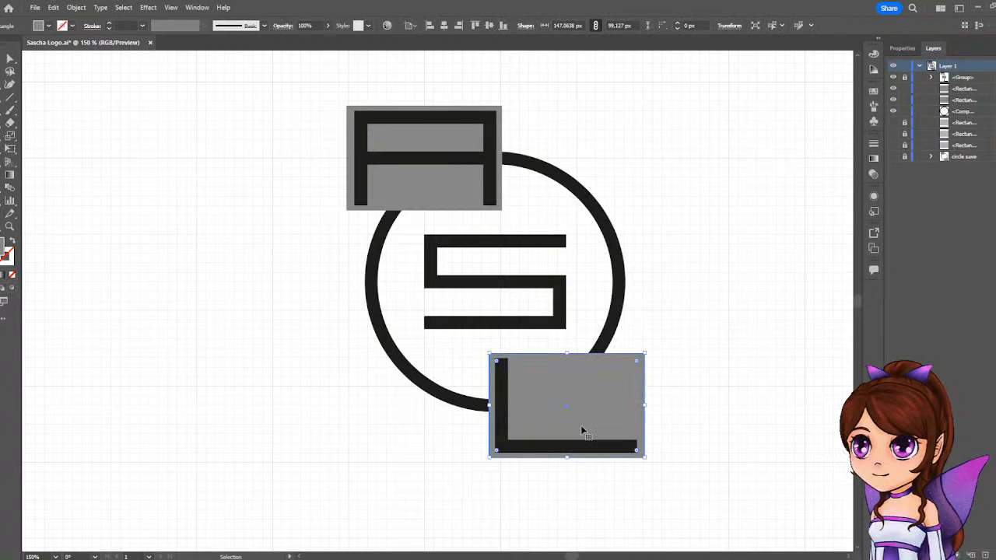
key("Left")
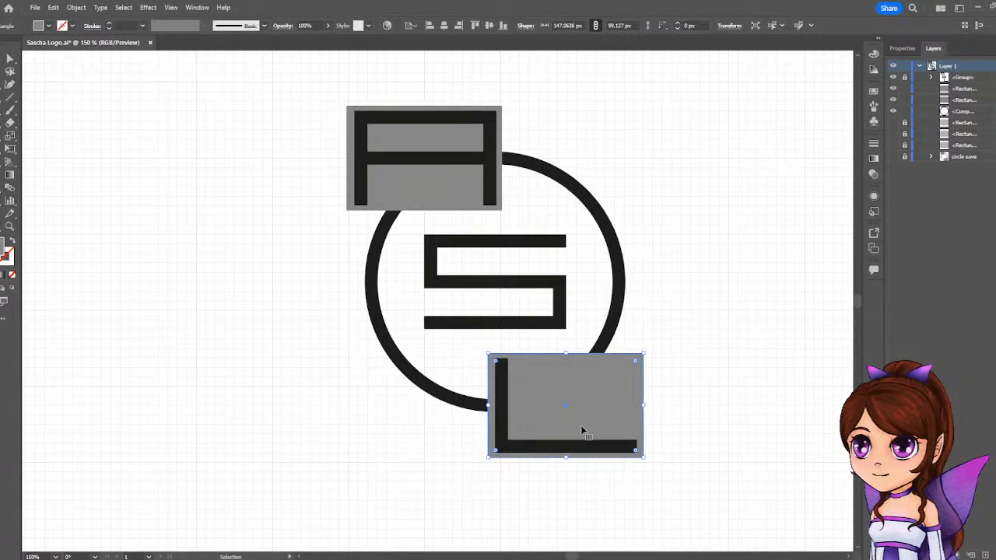
key("Right")
key("Left")
key("Right")
key("Left")
mouse_move(584, 424)
left_mouse_down()
mouse_move(595, 423)
mouse_move(582, 425)
left_mouse_up()
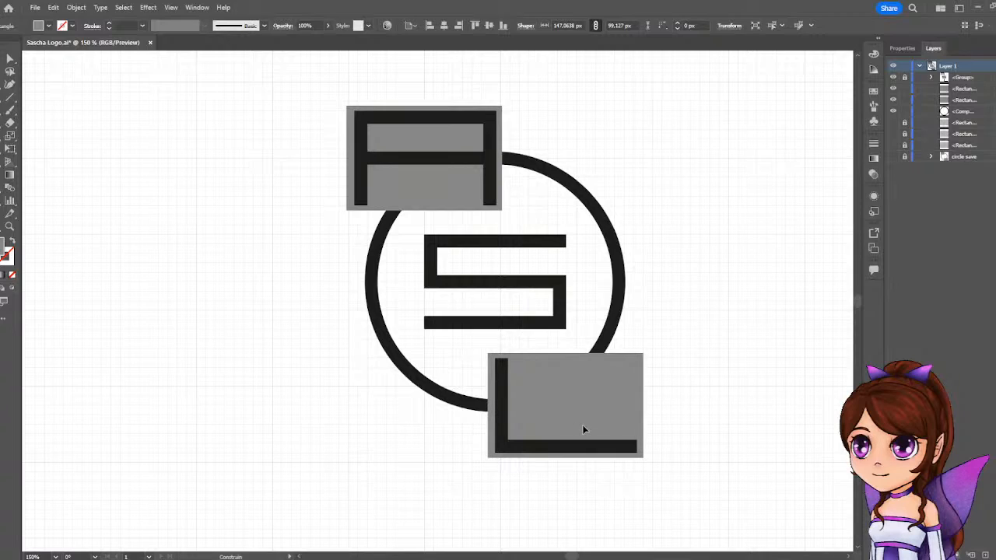
left_click(745, 413)
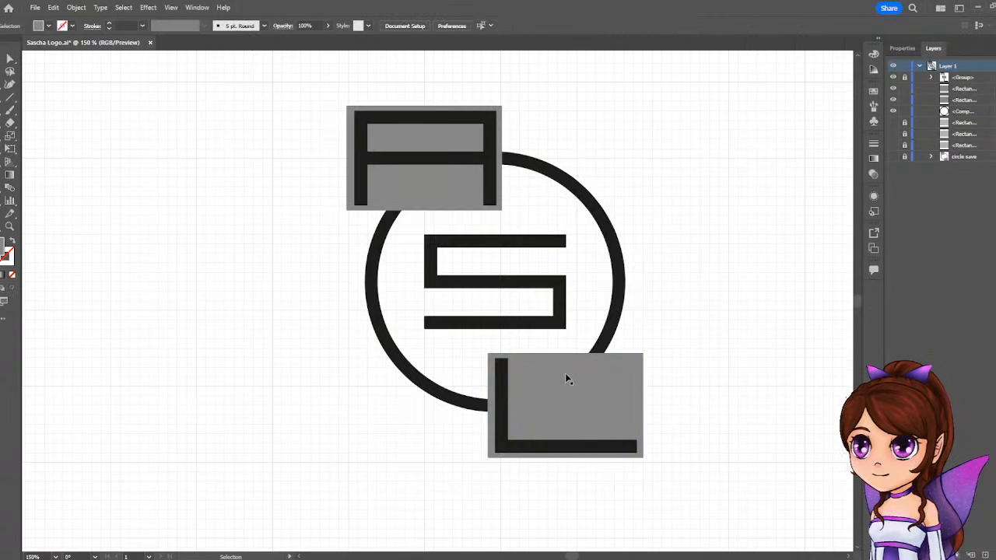
Select the ring and both grey rectangles, and separate the ring's two uncovered arcs with the Shape Builder.
left_click_drag(692, 506, 342, 97)
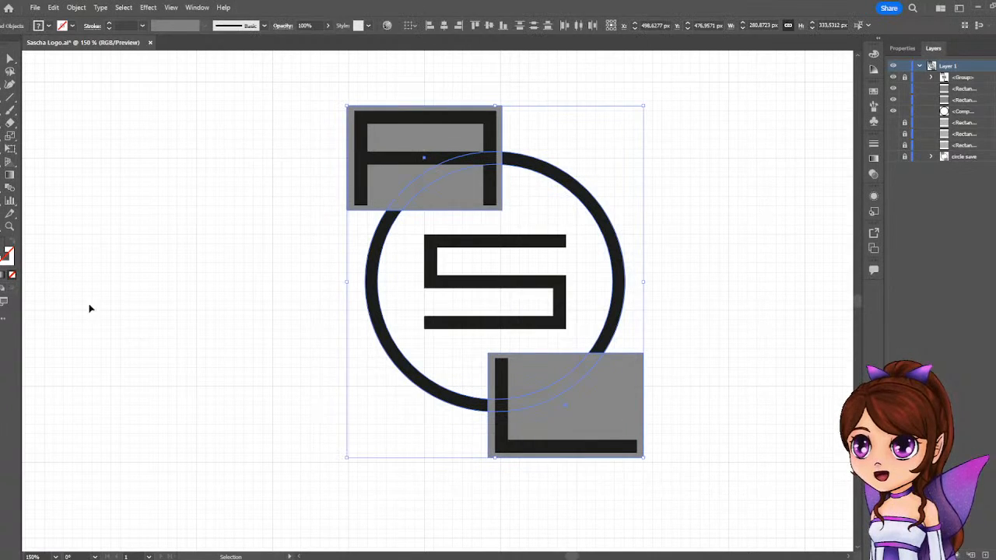
key("shift+m")
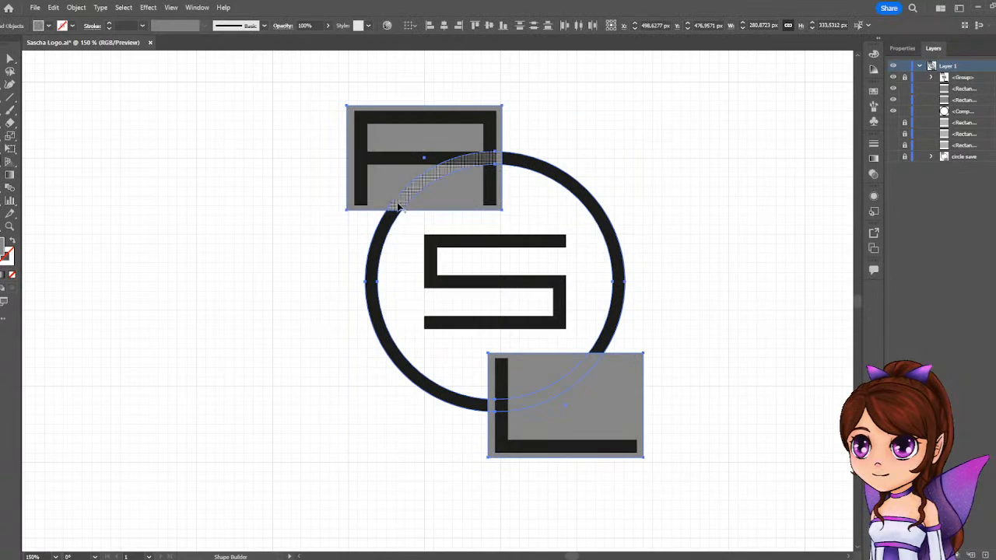
left_click(578, 188)
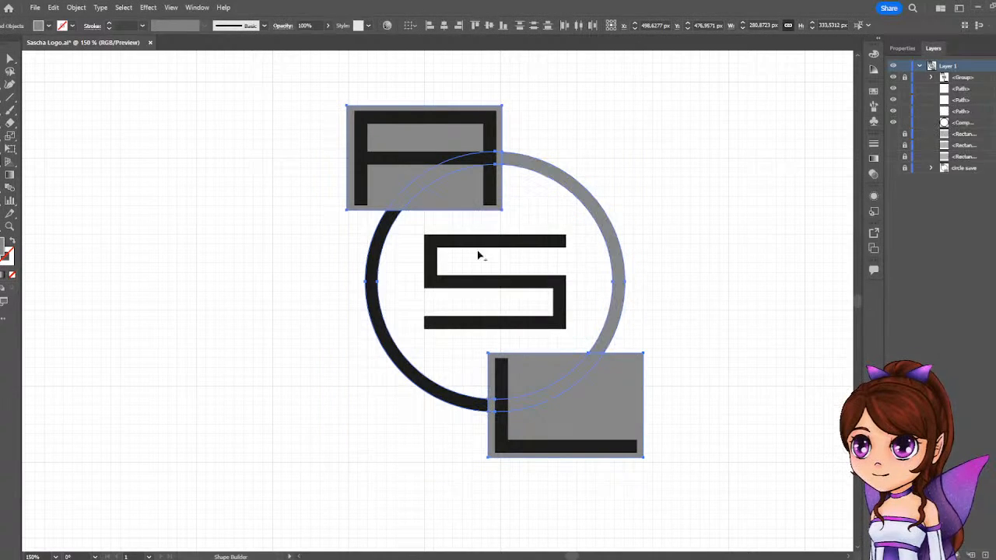
left_click(371, 297)
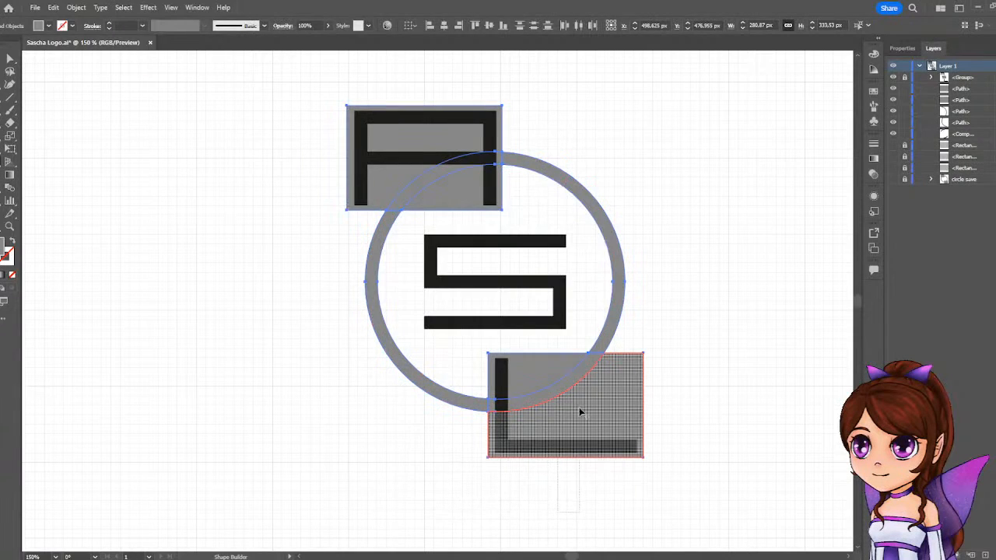
Try a Shape Builder pass across both rectangles and the circle's interior, then undo it.
left_click(573, 444)
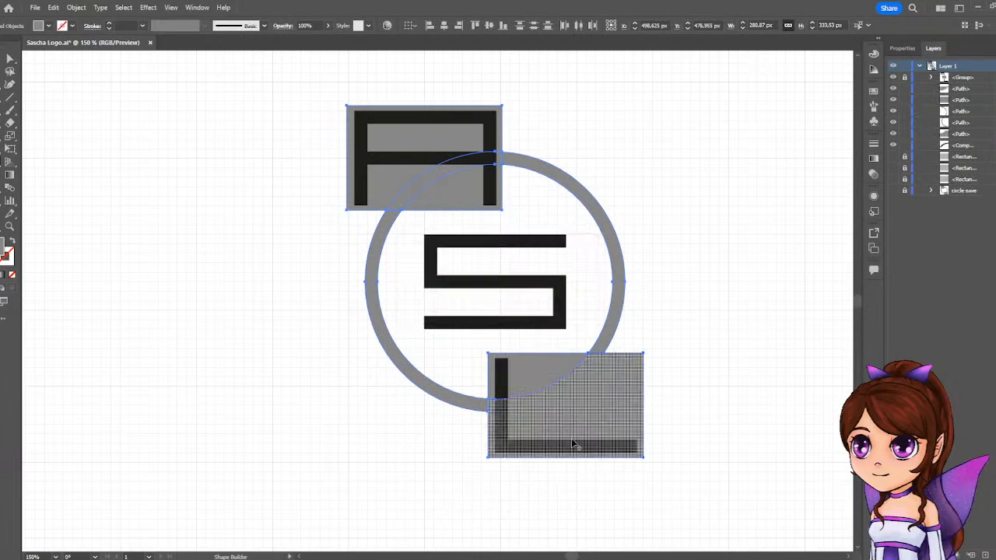
left_click_drag(575, 468, 523, 357)
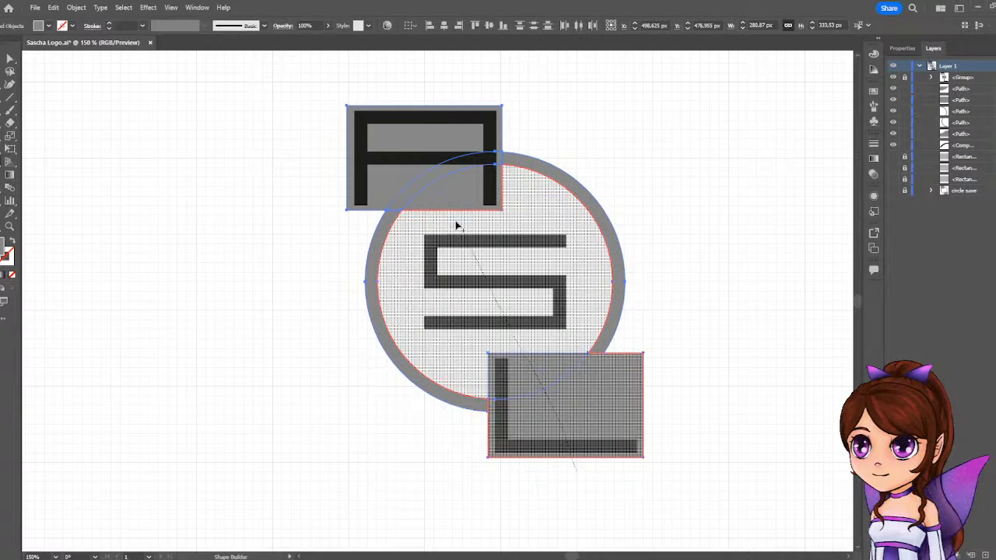
mouse_move(456, 225)
left_mouse_down()
mouse_move(429, 163)
mouse_move(374, 95)
left_mouse_up()
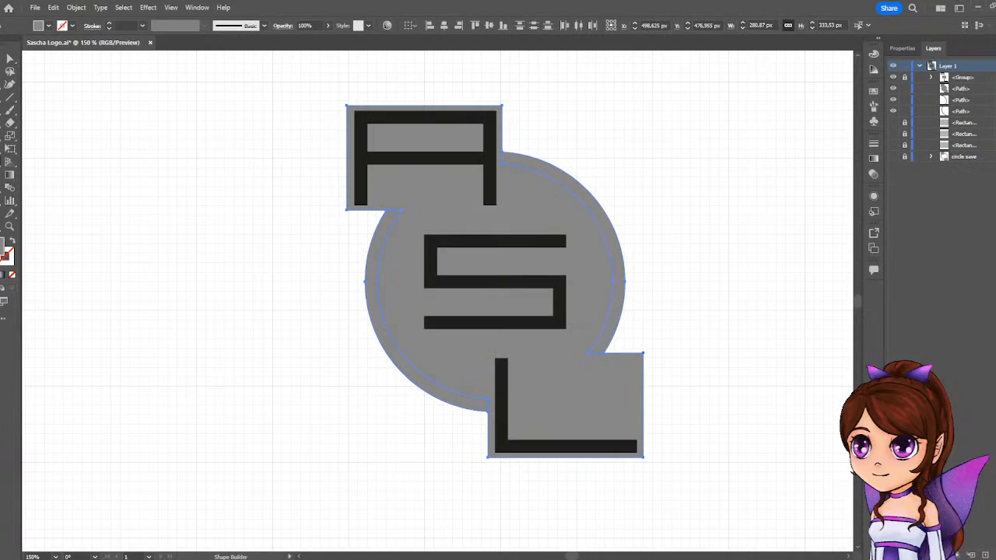
key("ctrl+z")
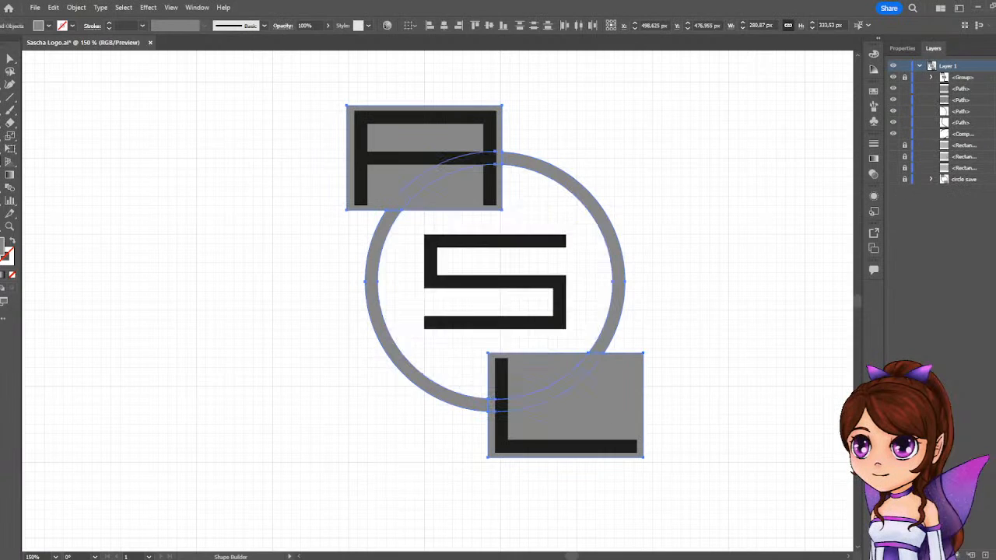
Remove both grey rectangles and the ring sections they cover with the Shape Builder, and dismiss the auto-backup warning.
left_click_drag(588, 477, 373, 93)
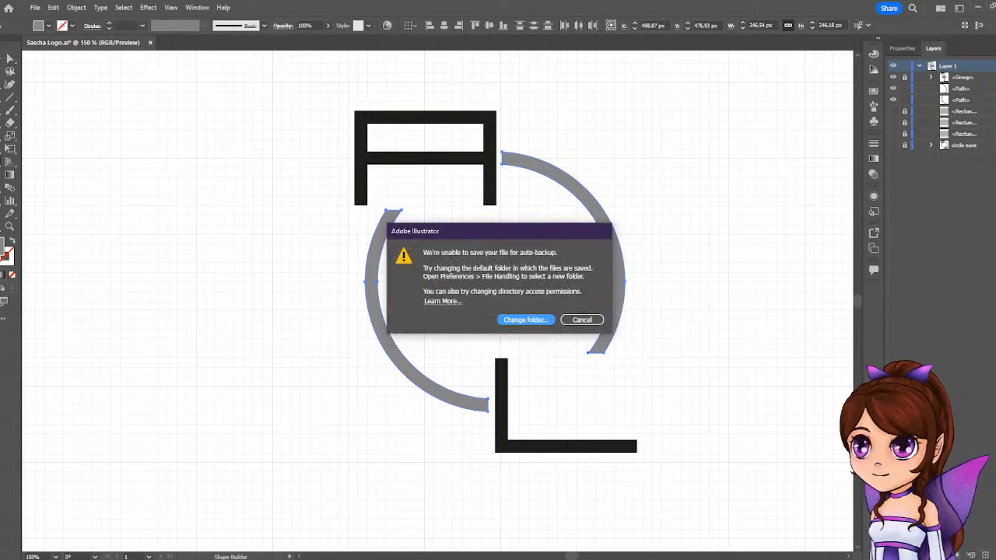
left_click(582, 321)
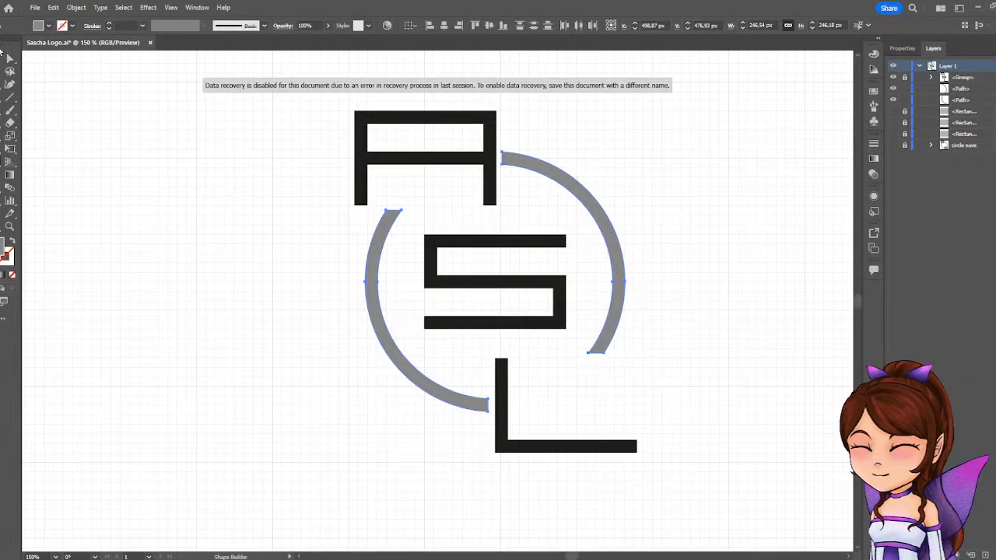
left_click(11, 59)
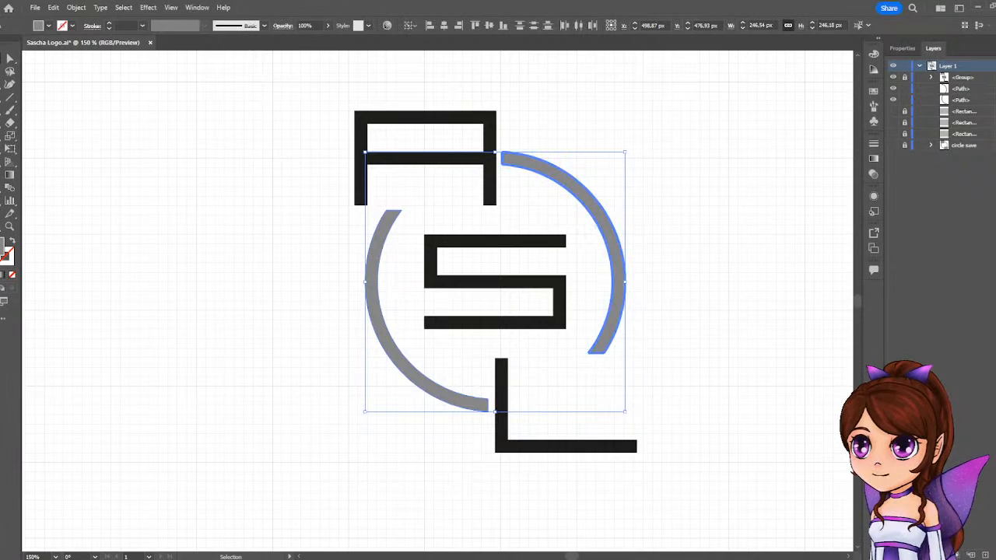
Fill the two remaining ring arcs with black and deselect them.
left_click(902, 48)
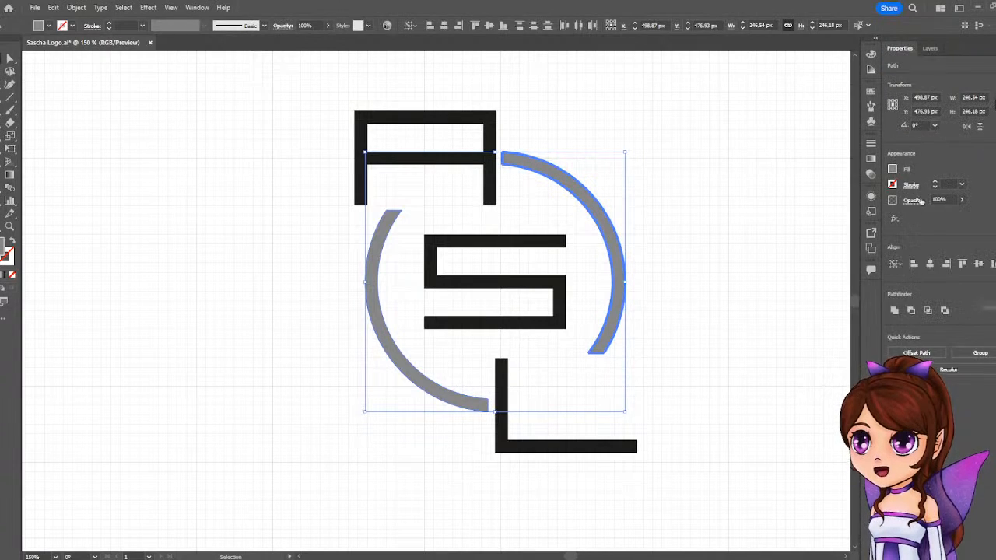
left_click(892, 171)
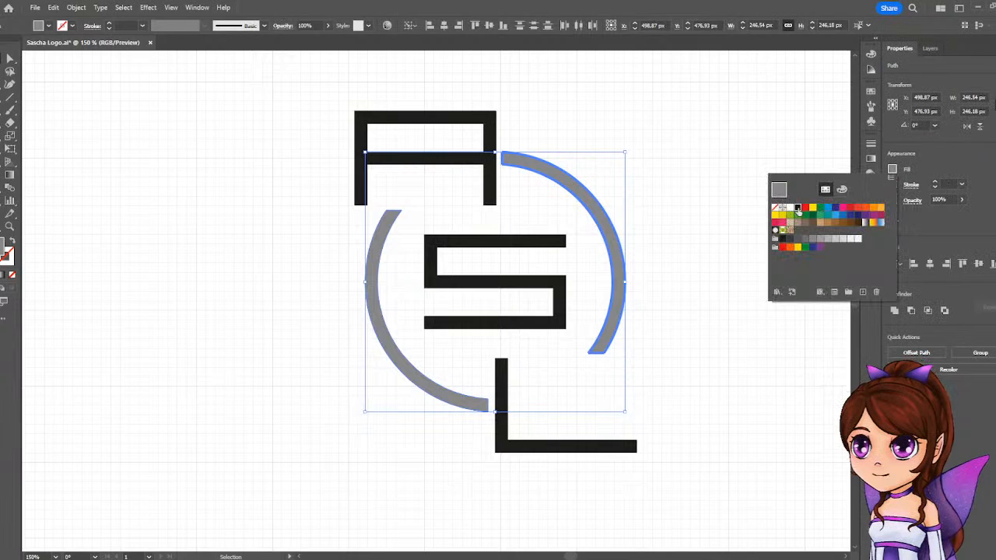
left_click(798, 209)
left_click(653, 103)
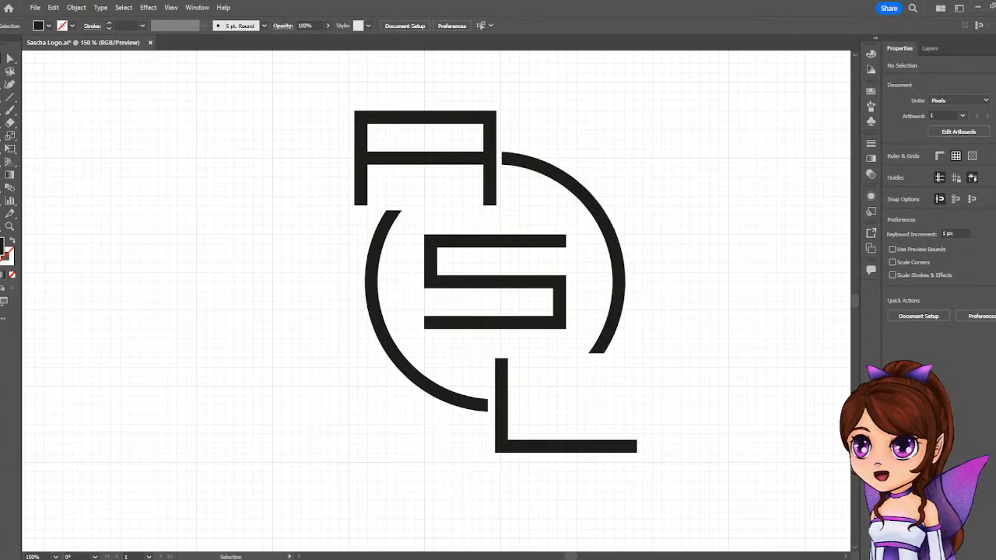
Draw a black spacer rectangle about 6.8 by 13.4 px bridging the gap between the left arc's lower end and the L.
key("m")
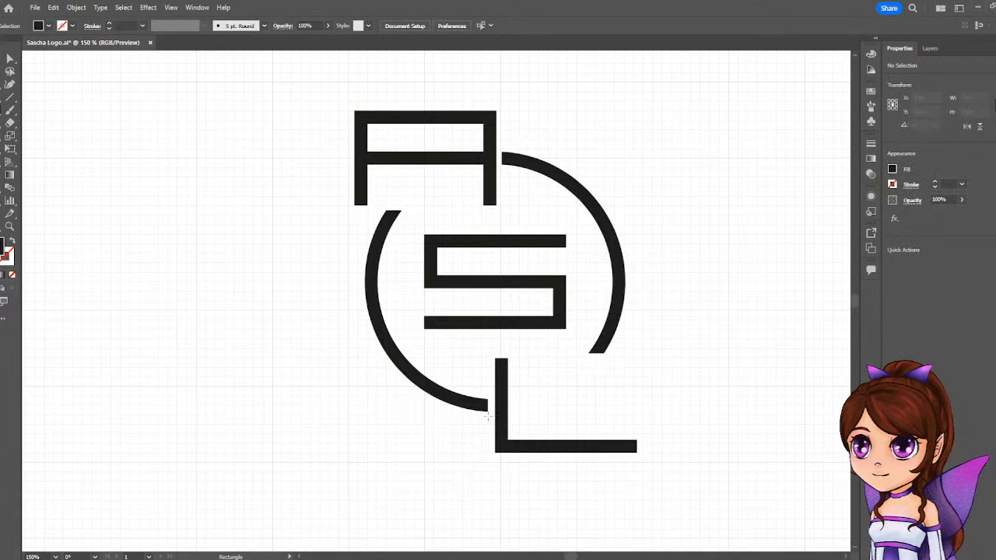
scroll(487, 416, "up", 5)
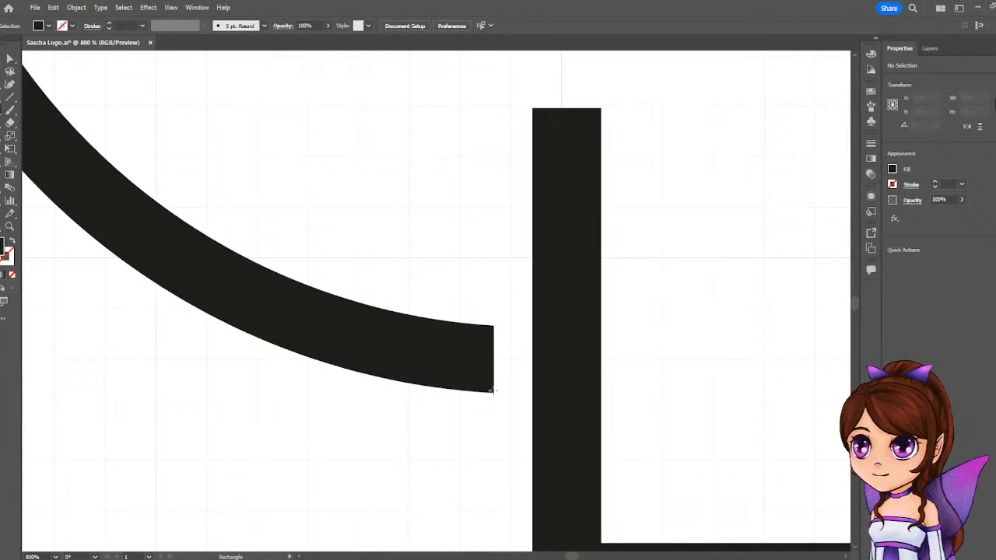
mouse_move(492, 392)
left_mouse_down()
mouse_move(574, 347)
mouse_move(557, 319)
mouse_move(532, 317)
left_mouse_up()
scroll(521, 346, "down", 6)
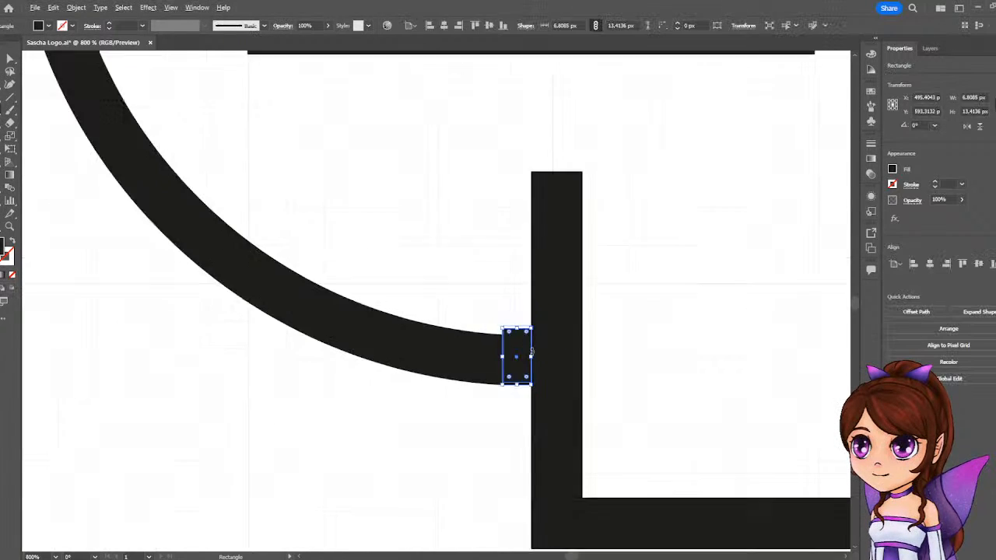
scroll(528, 353, "up", 2)
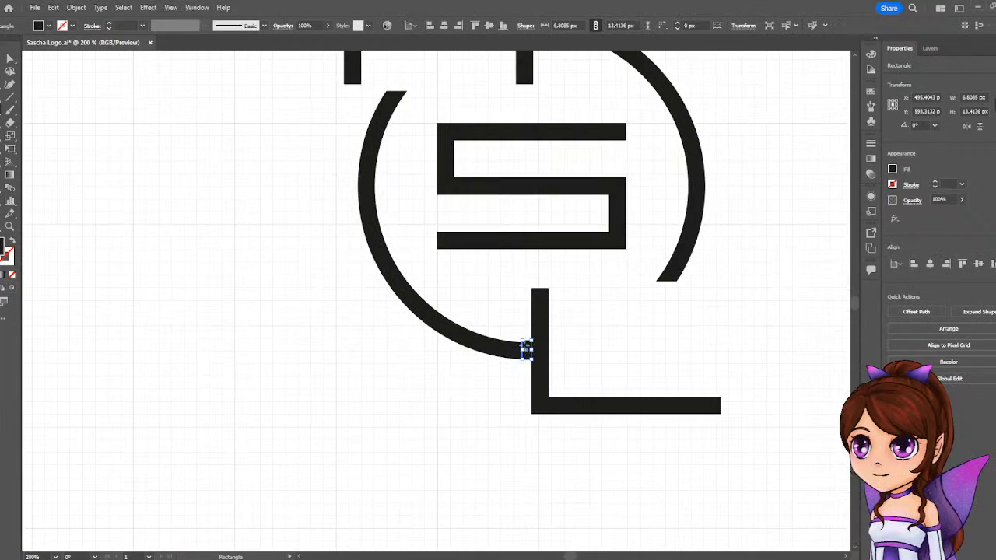
Move the spacer rectangle to the gap between the A and the right arc, flush with the A's right leg.
left_click_drag(528, 354, 539, 357)
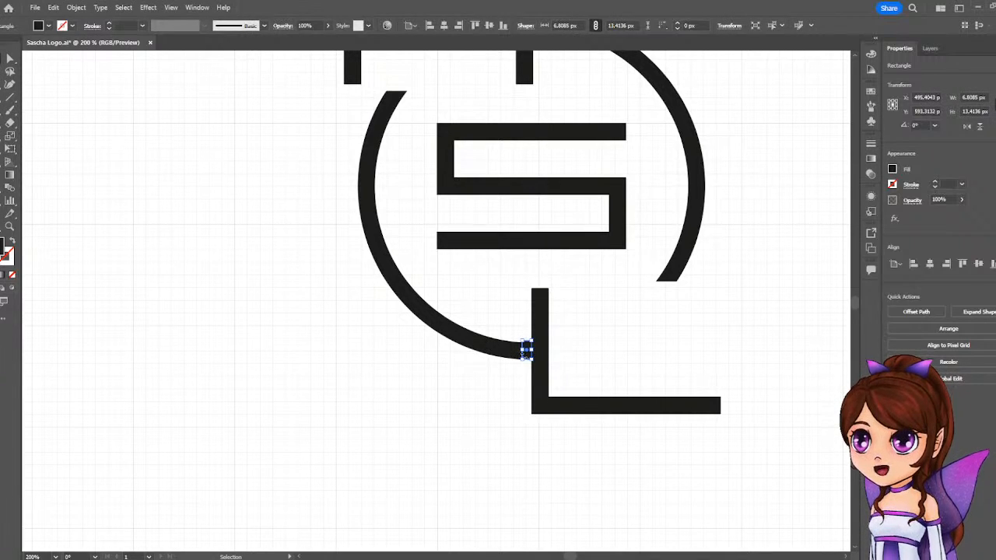
left_click_drag(527, 350, 550, 93)
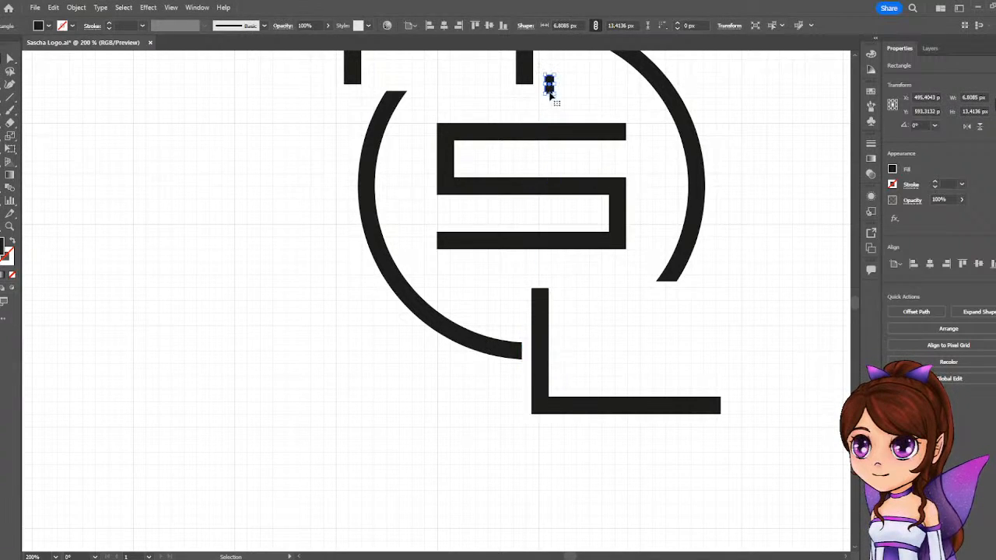
scroll(549, 135, "up", 4)
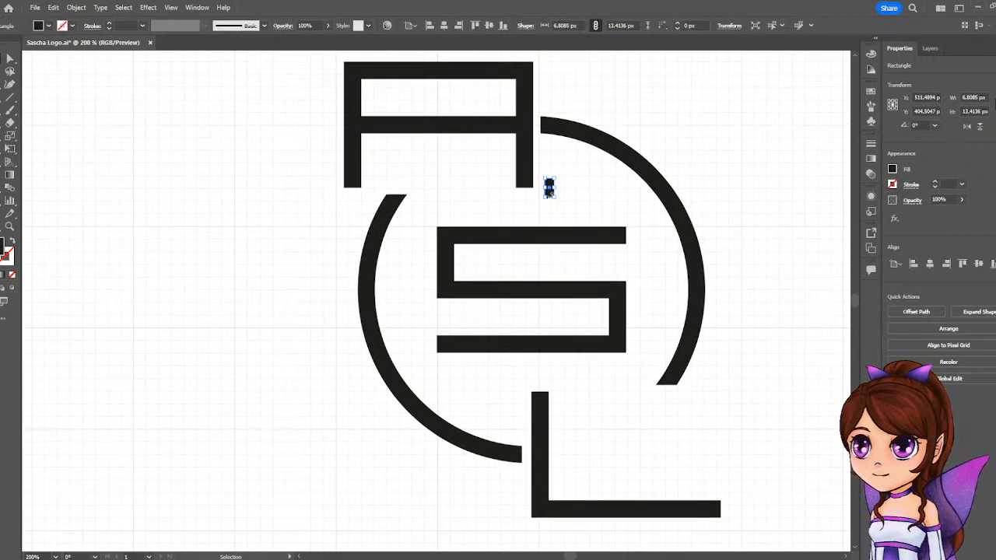
left_click_drag(549, 187, 538, 133)
scroll(547, 157, "up", 4)
left_click_drag(535, 129, 548, 308)
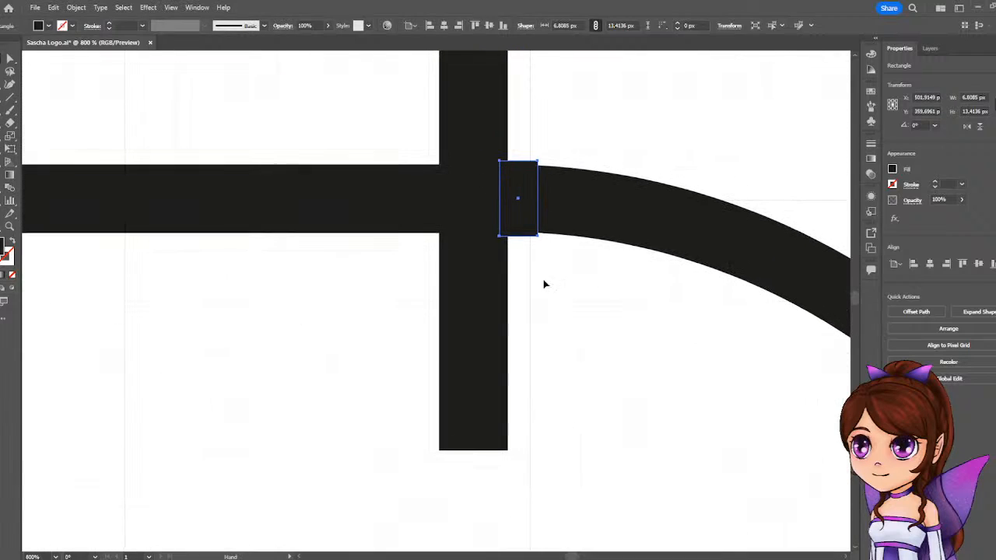
left_click_drag(513, 217, 520, 220)
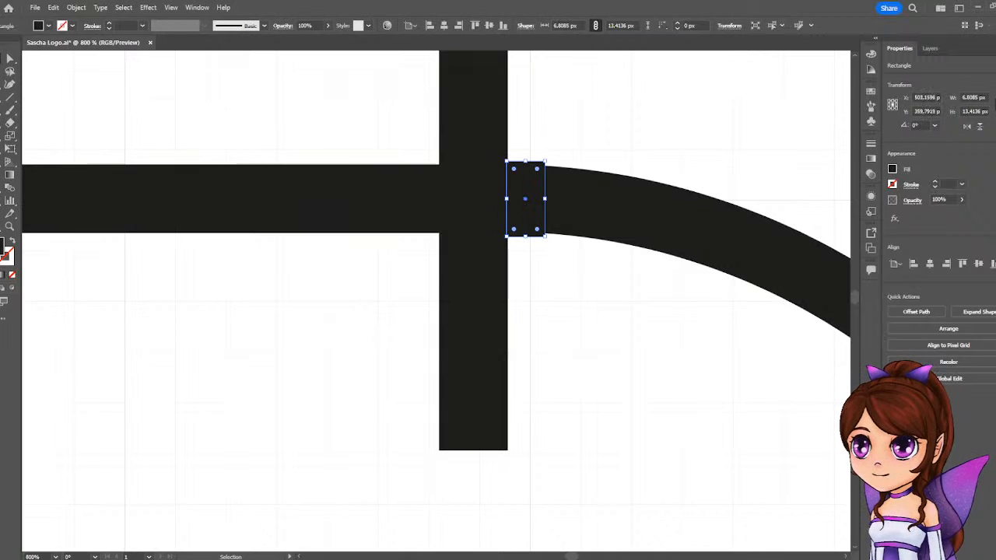
Remove the spacer rectangle and the arc end it covers beside the A with the Shape Builder, and deselect the arc.
key("shift+m")
left_click_drag(597, 150, 532, 198)
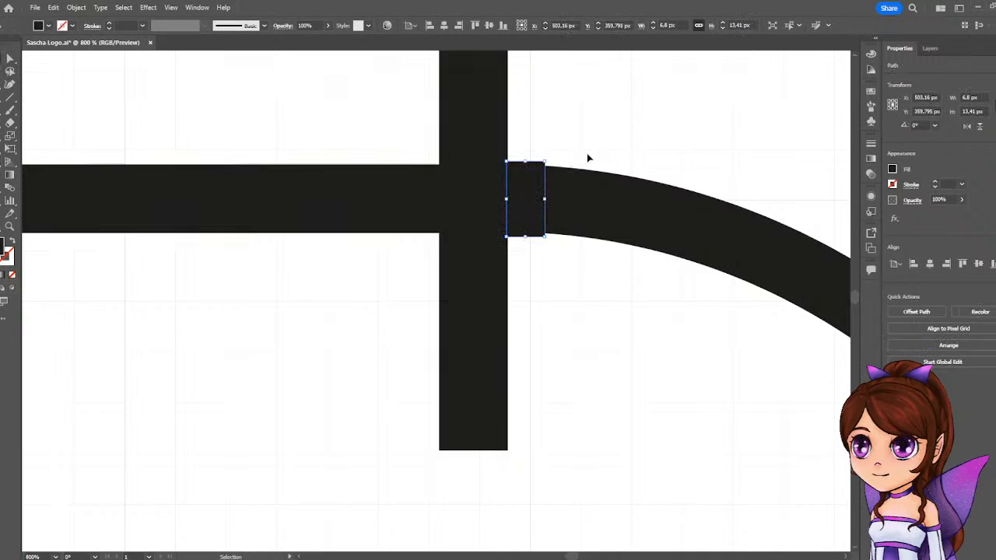
left_click_drag(538, 229, 517, 252)
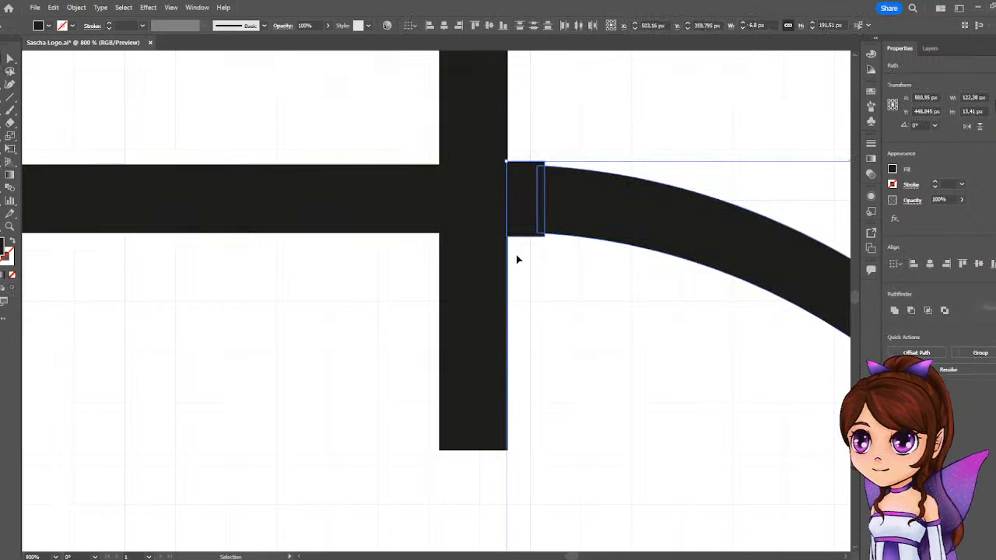
left_click(5, 161)
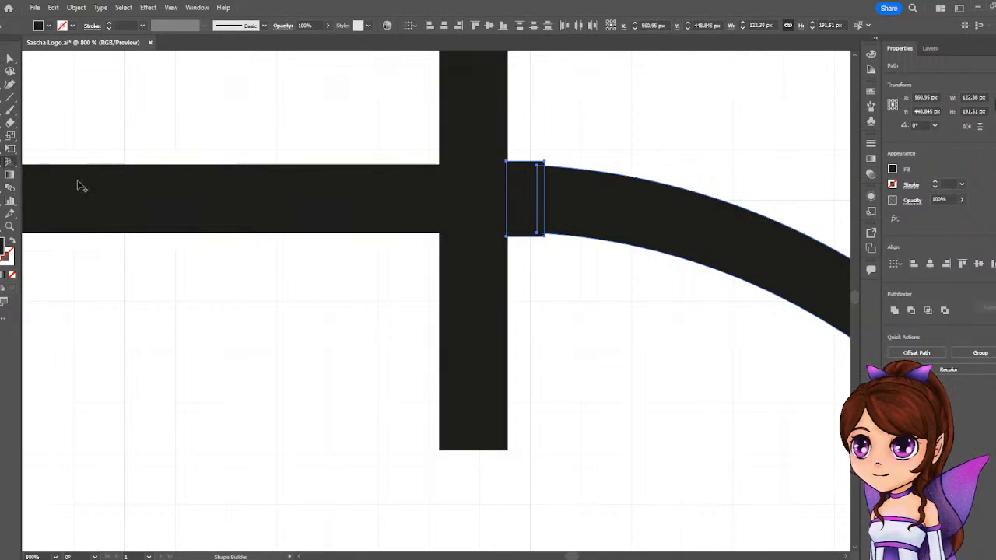
left_click(532, 223, "alt")
key("ctrl+minus")
key("ctrl+minus")
key("ctrl+minus")
key("ctrl+minus")
key("ctrl+minus")
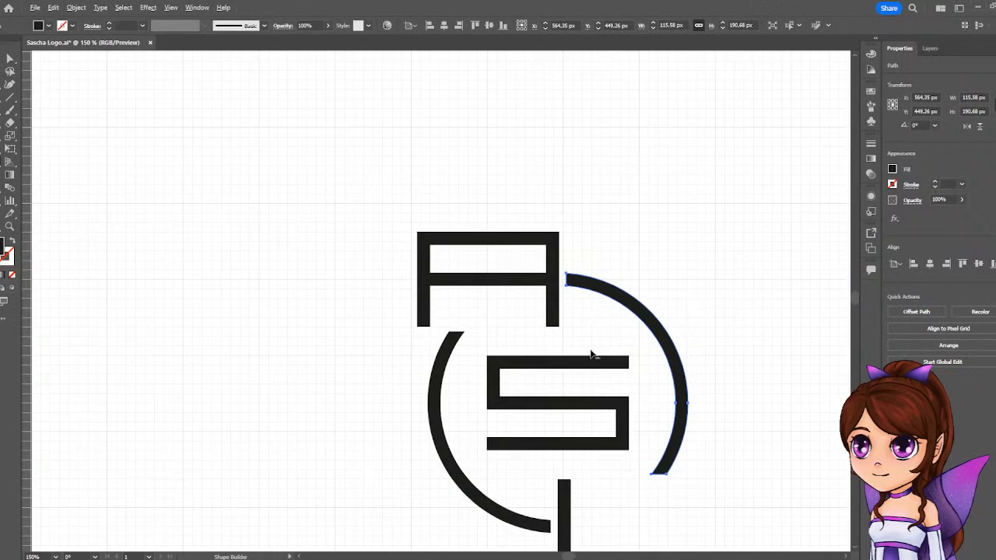
left_click(9, 59)
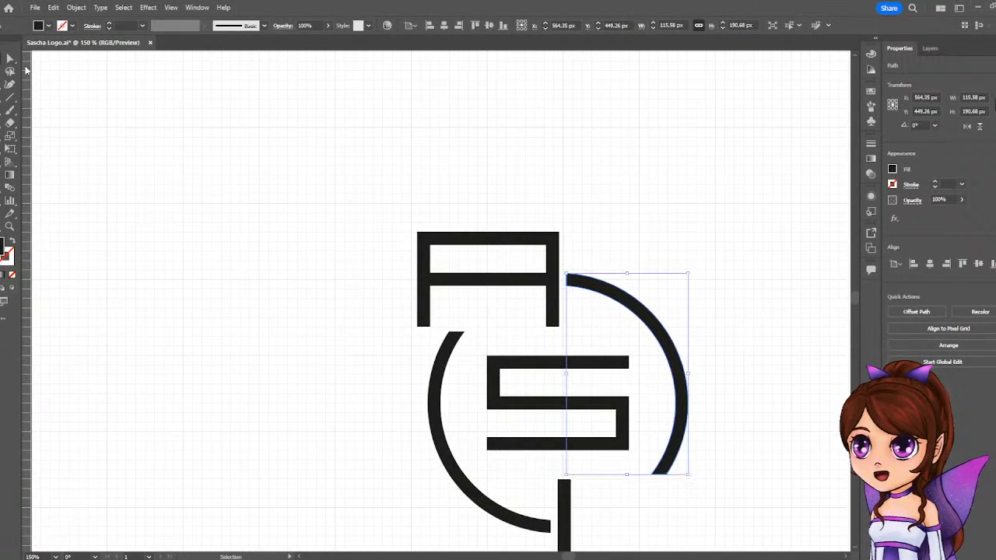
left_click(626, 237)
Examine the whole logo at different zoom levels to judge the gaps between the letters and the two arcs.
scroll(631, 210, "down", 1)
scroll(676, 256, "up", 1)
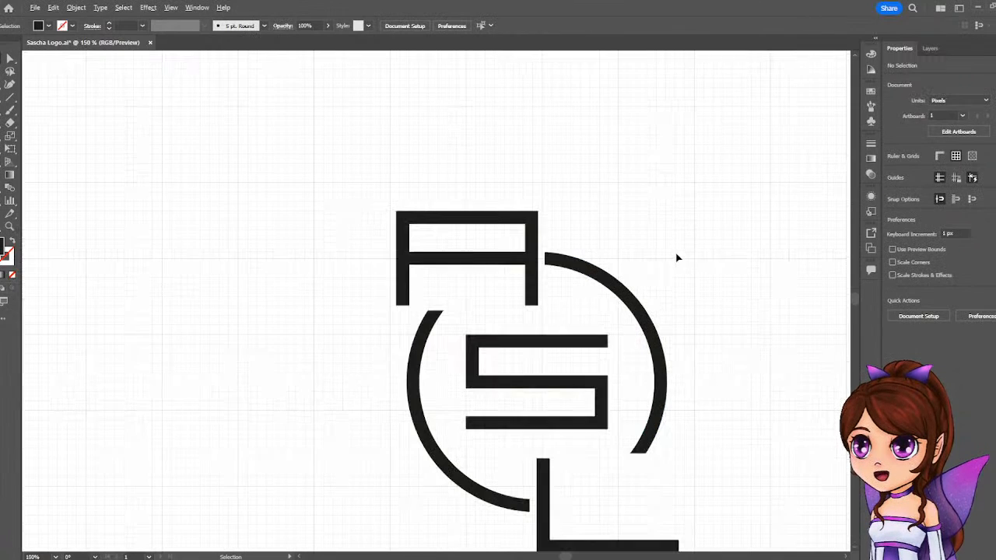
left_click_drag(686, 237, 659, 133)
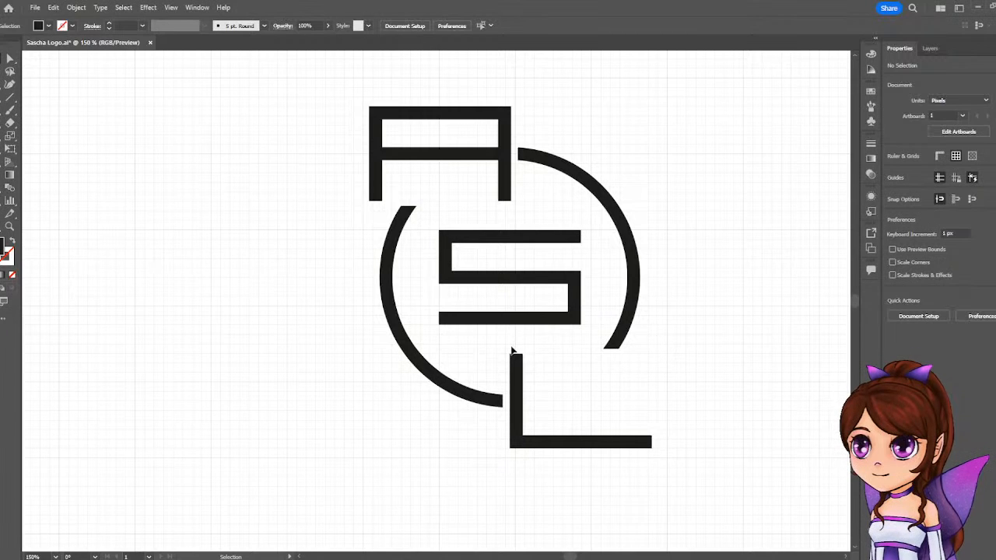
scroll(575, 270, "down", 5)
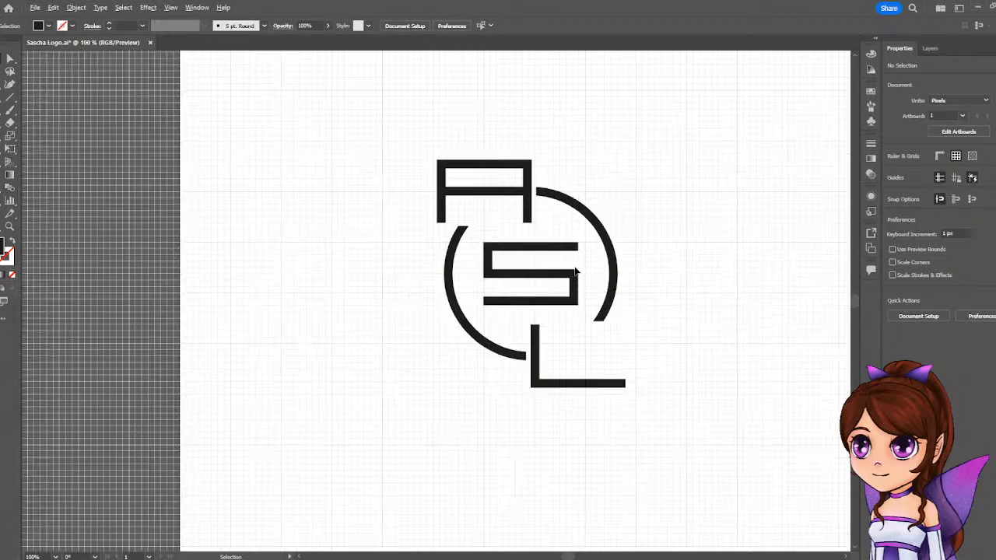
scroll(591, 260, "up", 2)
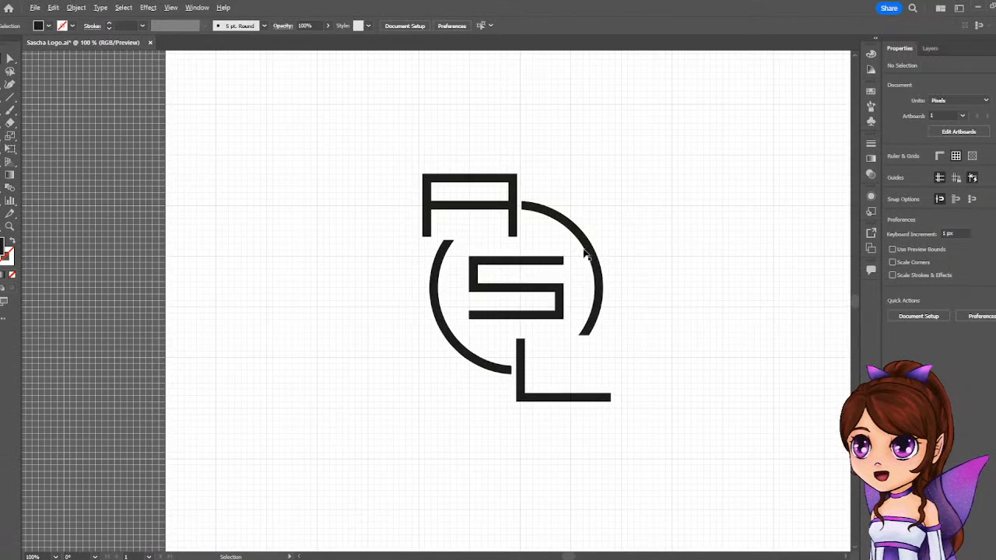
scroll(589, 259, "down", 2)
scroll(588, 259, "up", 1)
scroll(588, 259, "up", 1)
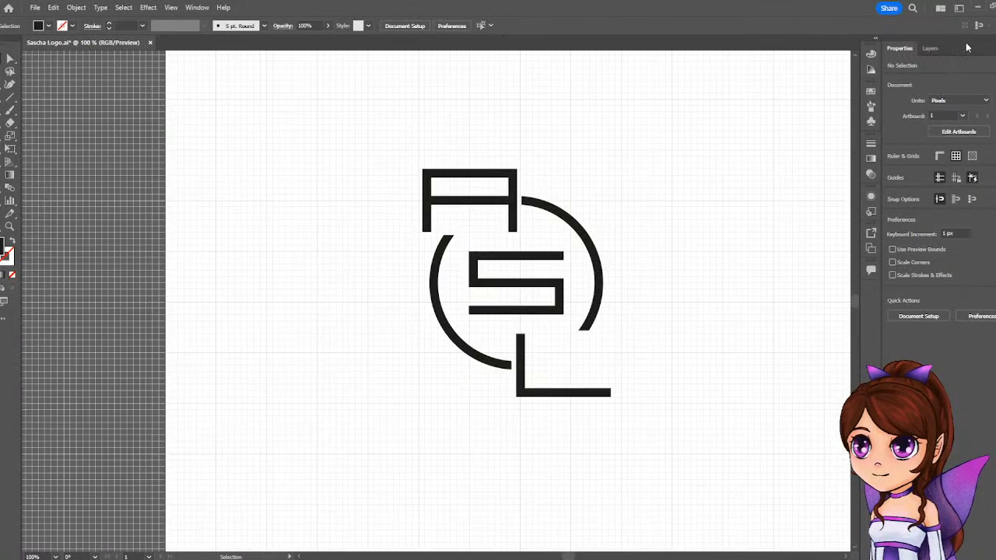
Unlock the letters group and try to group it with the two ring arcs.
left_click(931, 49)
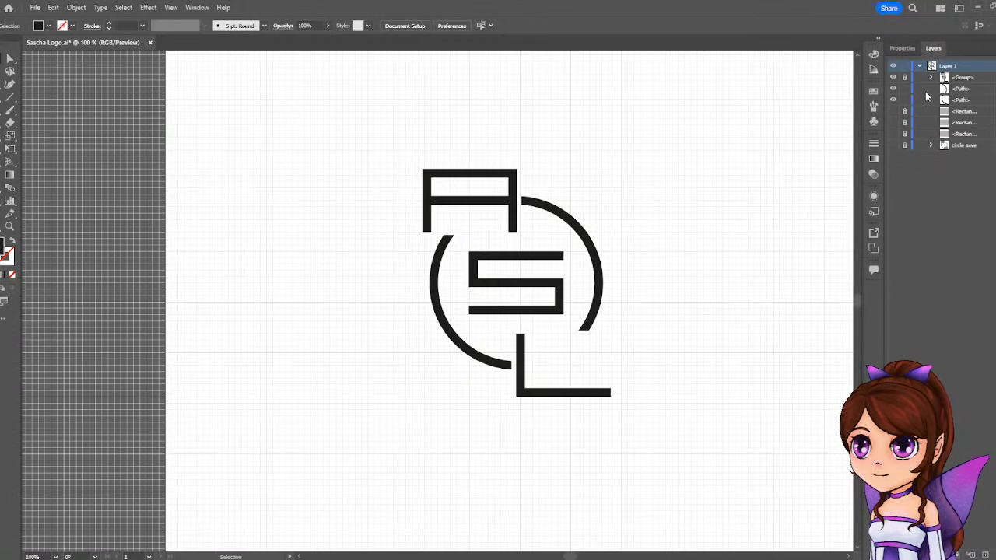
left_click(904, 78)
left_click_drag(395, 111, 604, 415)
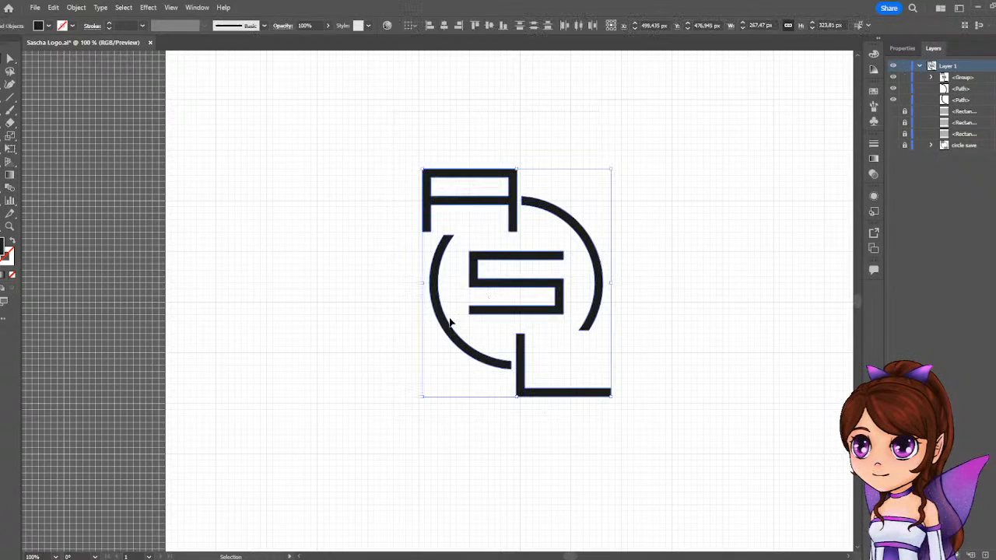
right_click(450, 322)
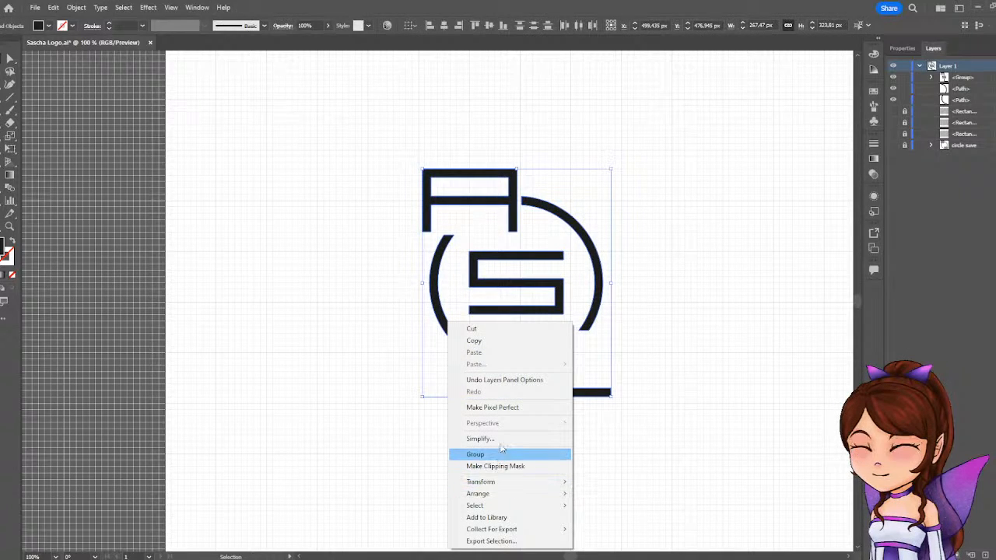
left_click(476, 453)
left_click(425, 263)
left_click_drag(508, 163, 517, 348)
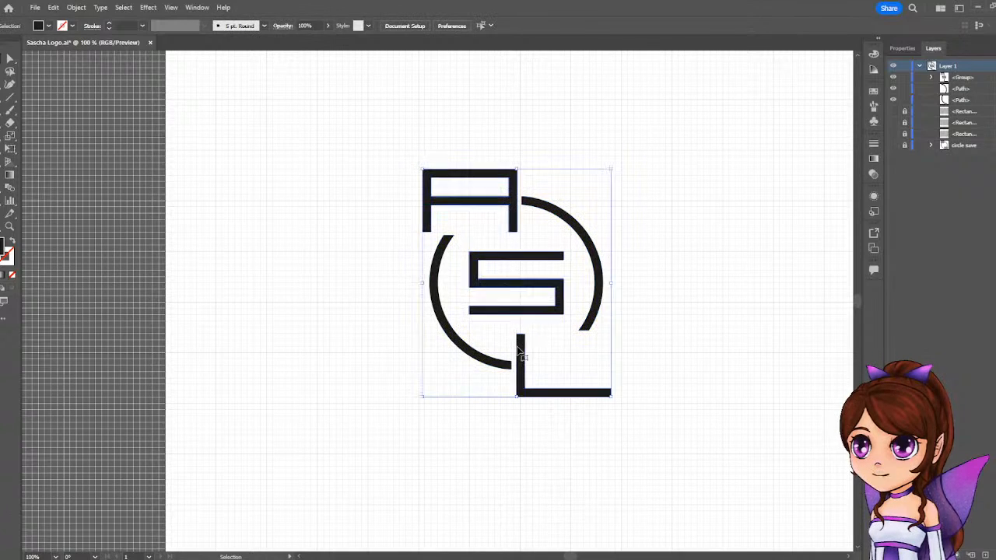
right_click(576, 273)
left_click(611, 413)
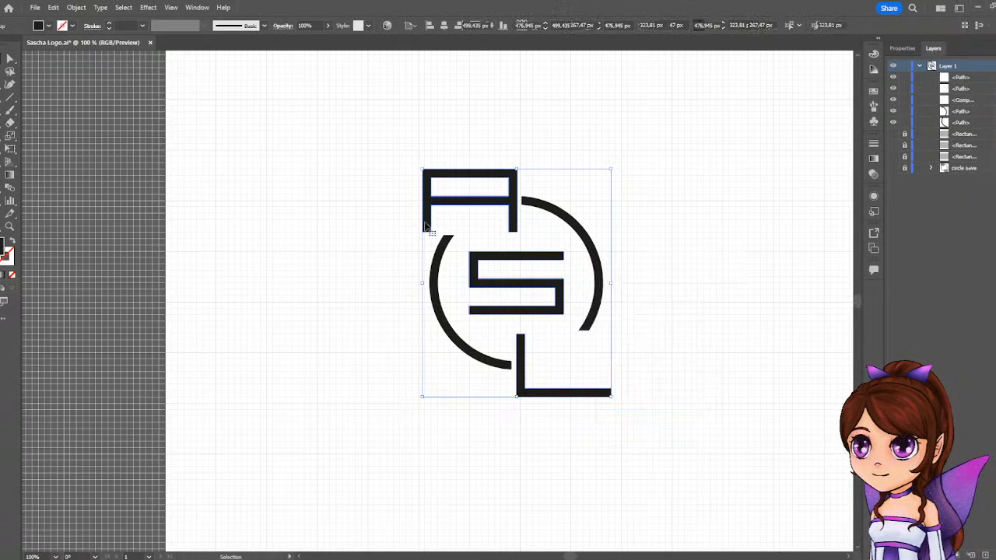
left_click_drag(351, 153, 609, 414)
left_click(705, 251)
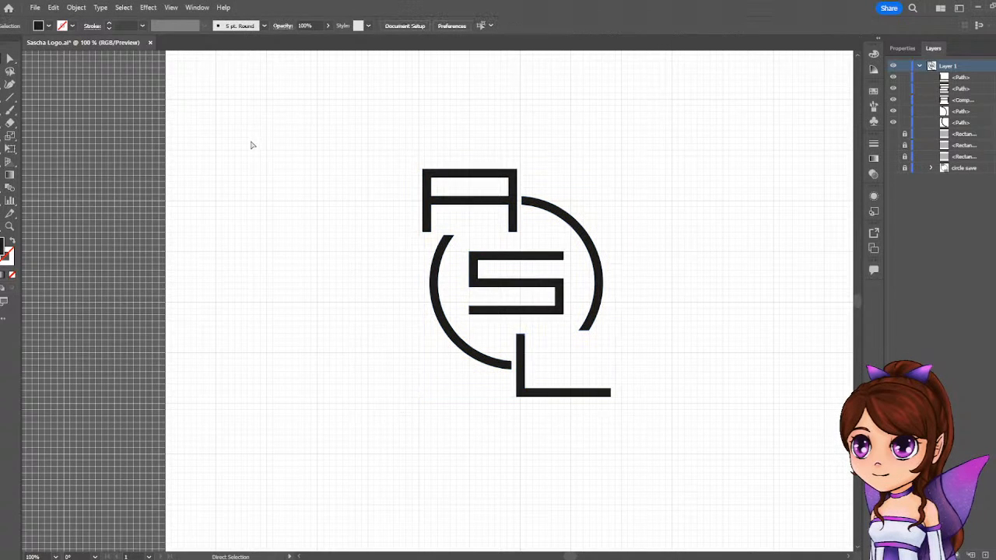
key("ctrl+z")
key("v")
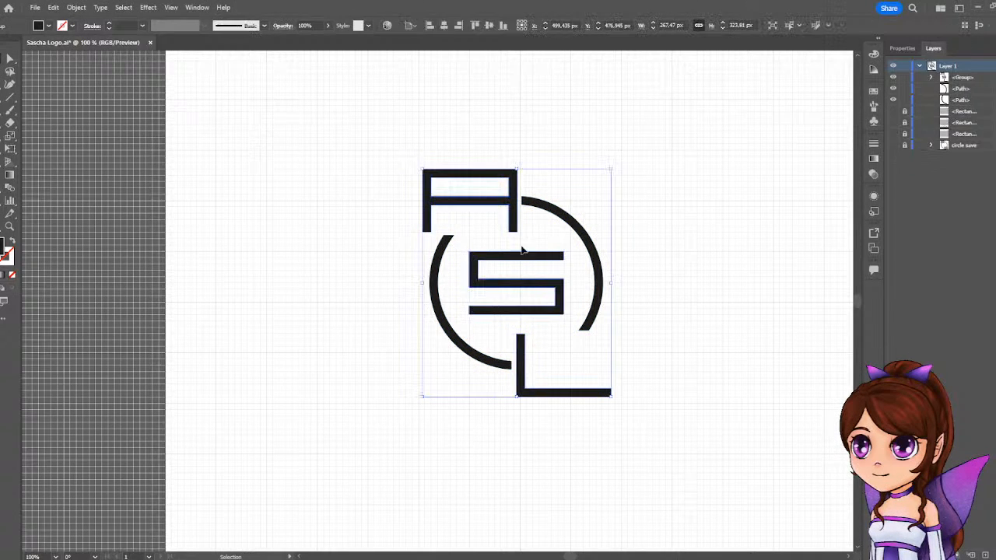
Ungroup the A, S and L letters and combine them with both ring arcs into one single group.
right_click(477, 289)
left_click(521, 428)
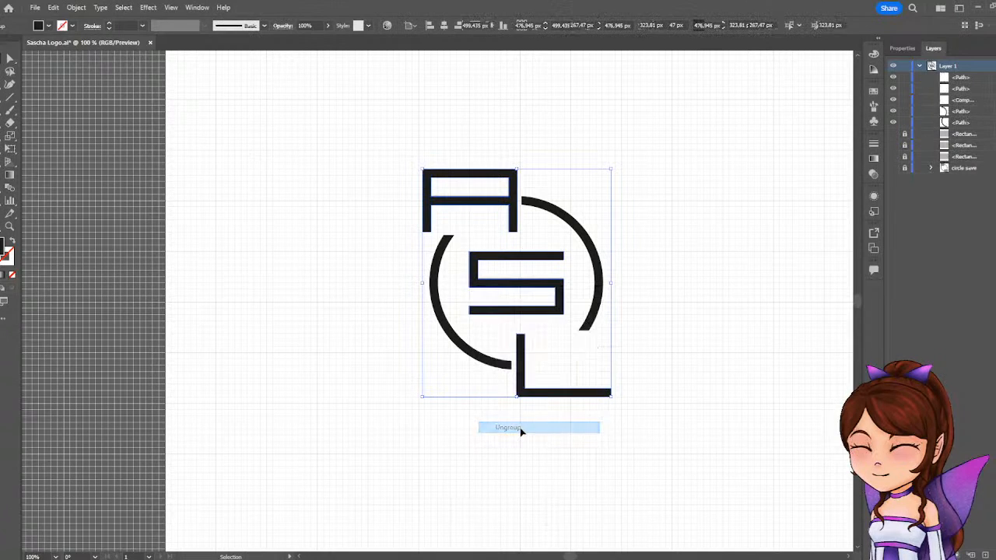
left_click(754, 291)
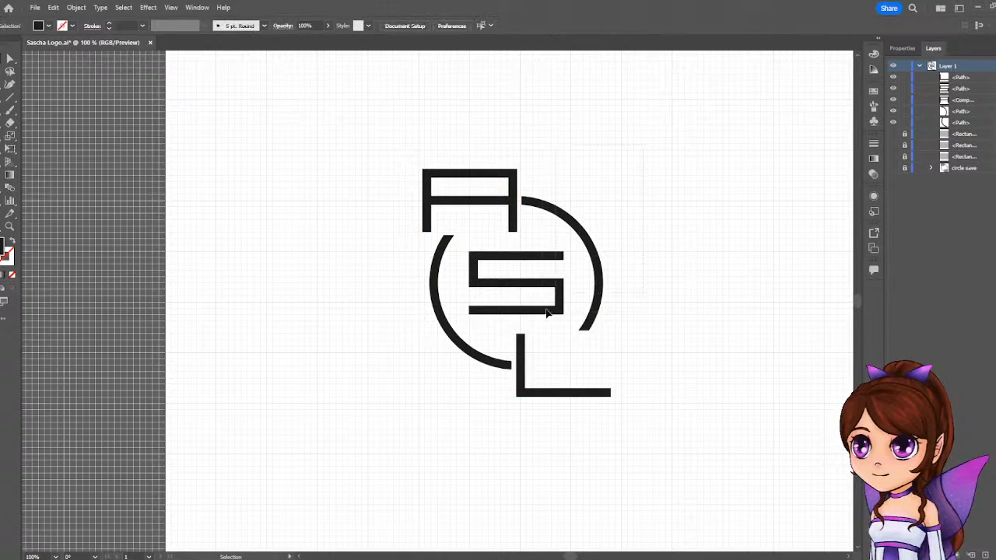
left_click_drag(546, 309, 395, 406)
right_click(518, 364)
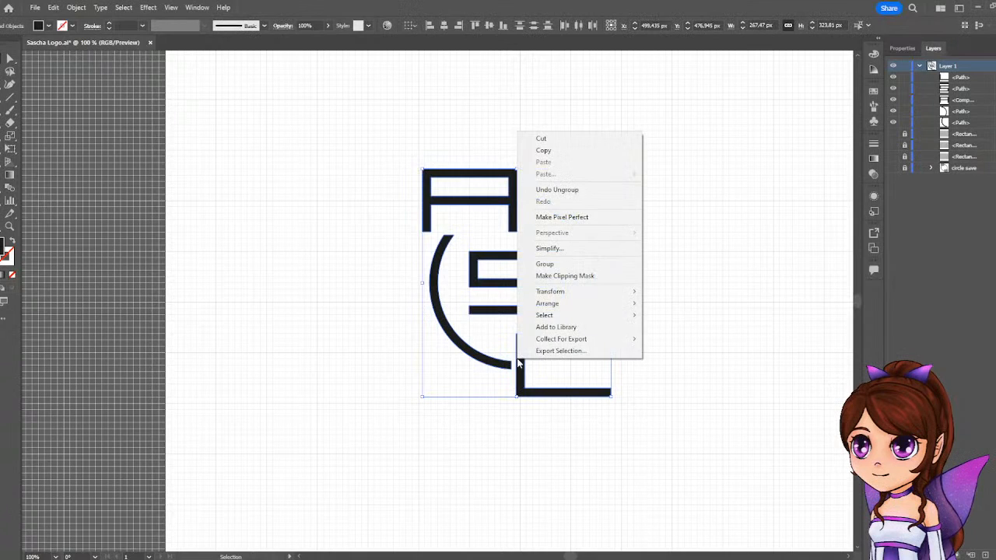
left_click(550, 265)
left_click(676, 170)
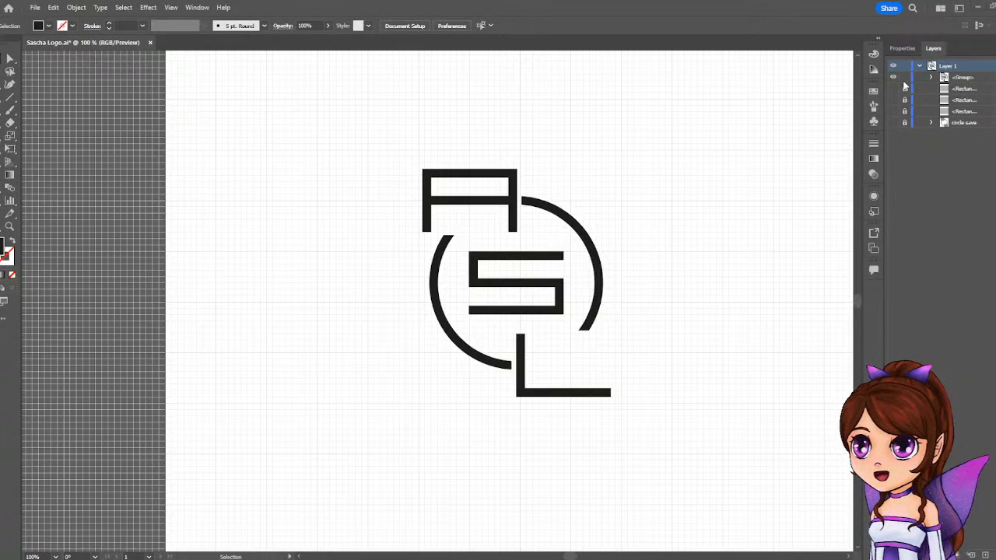
Hide the document grid so the logo stands on a plain artboard.
left_click(900, 47)
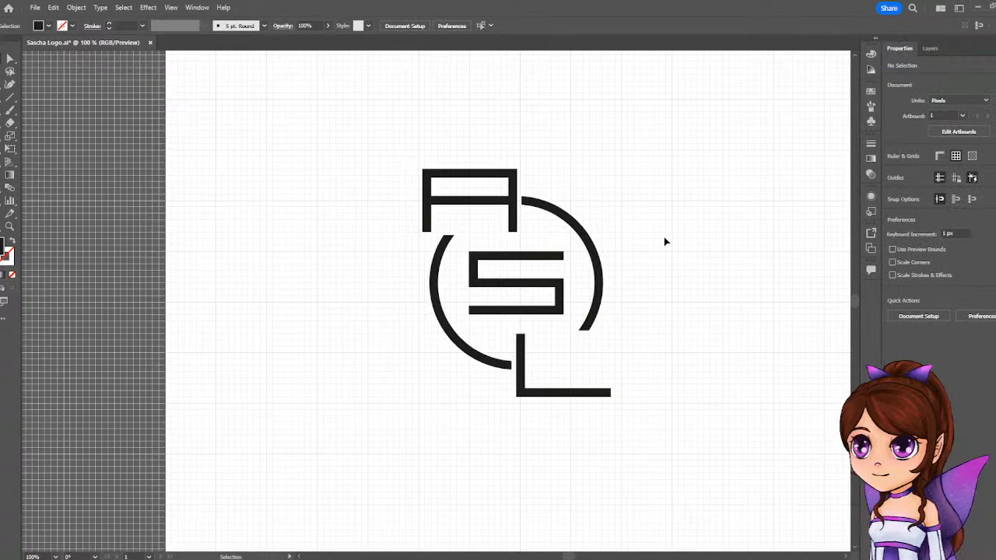
scroll(664, 237, "down", 2)
scroll(663, 236, "up", 1)
scroll(701, 251, "down", 1)
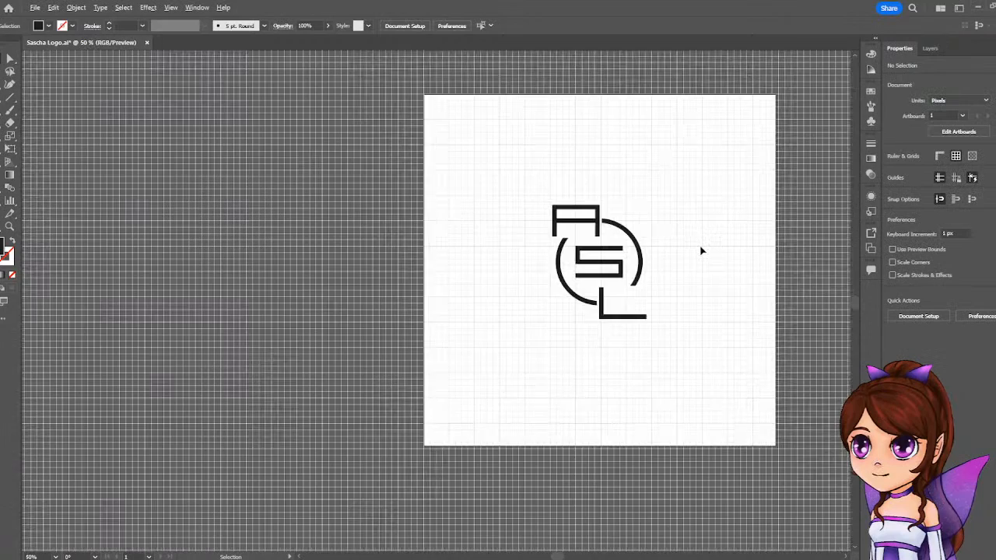
left_click_drag(697, 249, 596, 245)
scroll(596, 246, "down", 1)
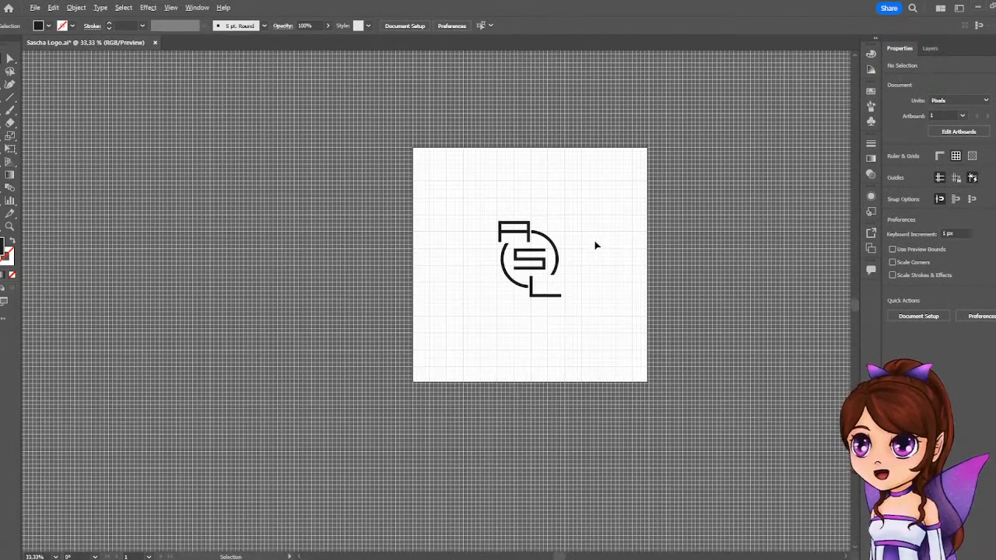
left_click(169, 8)
left_click(170, 7)
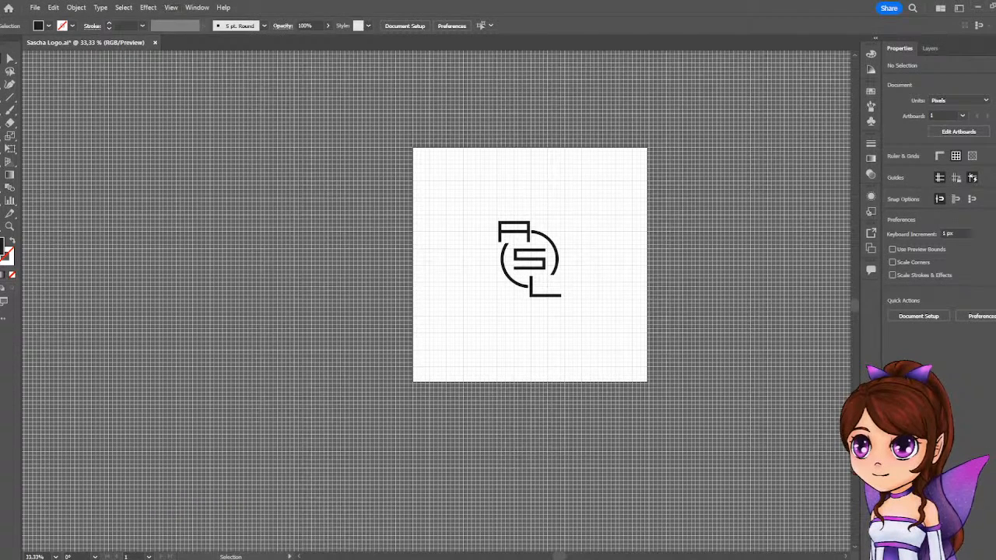
left_click(172, 8)
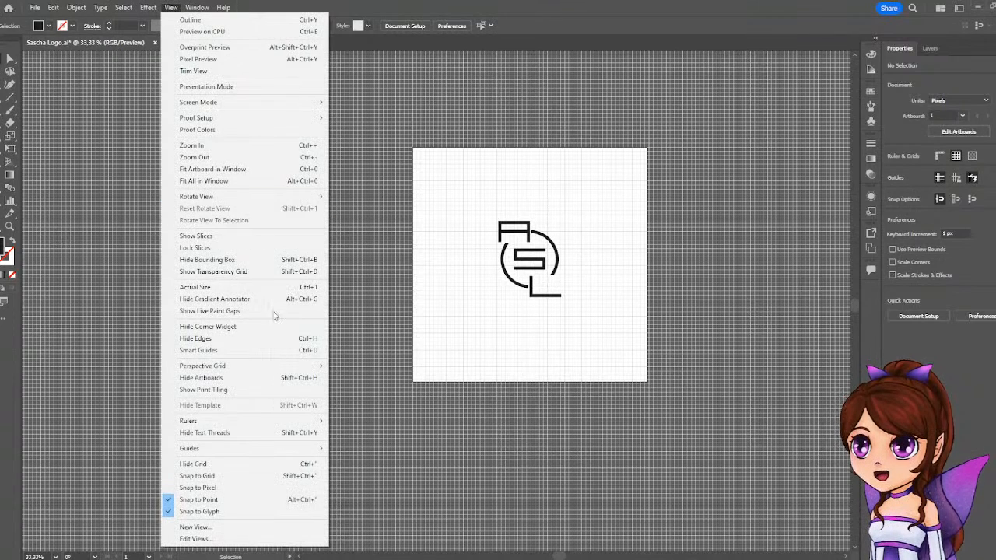
left_click(220, 467)
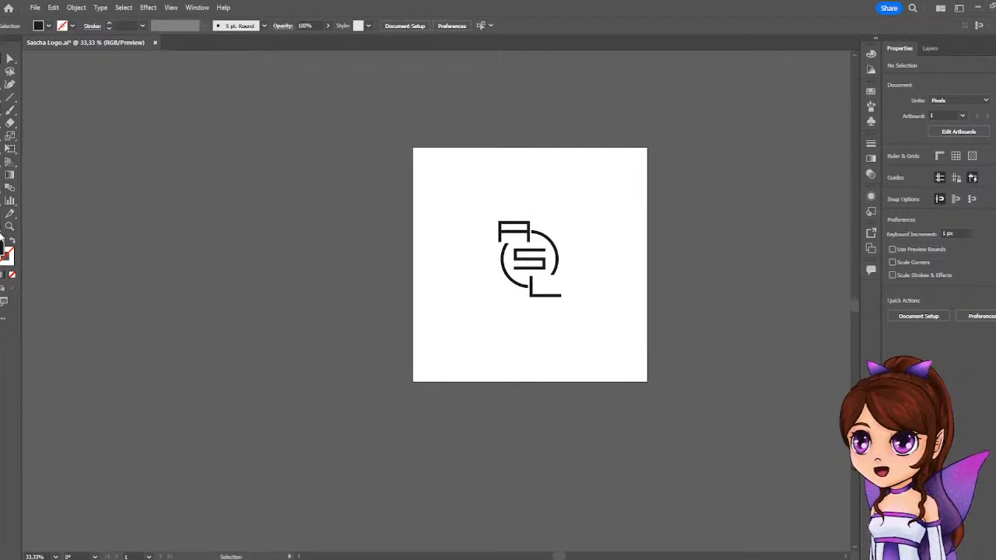
Shrink the artboard from all four sides around the logo to about 317.5 by 368.1 px.
key("shift+o")
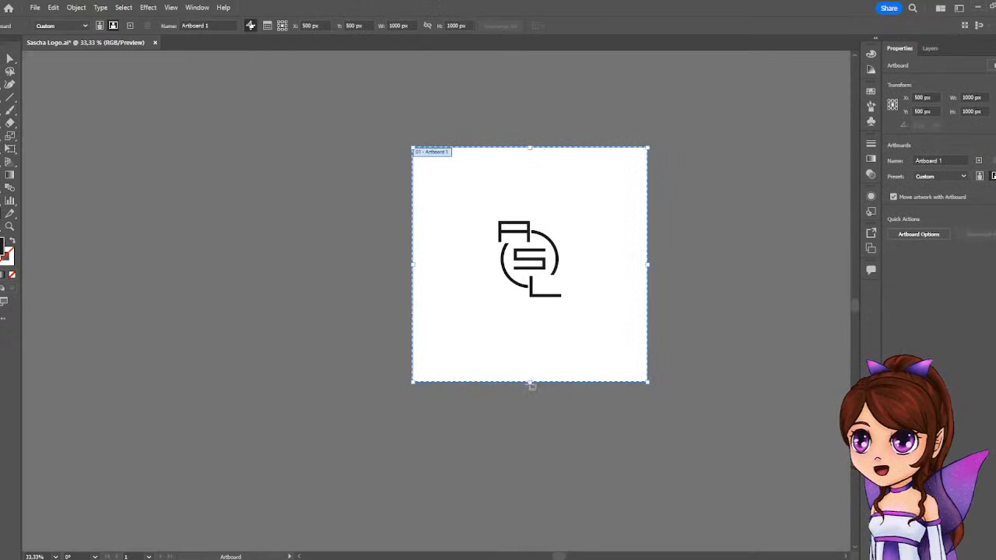
left_click_drag(532, 379, 530, 310)
left_click_drag(532, 150, 523, 217)
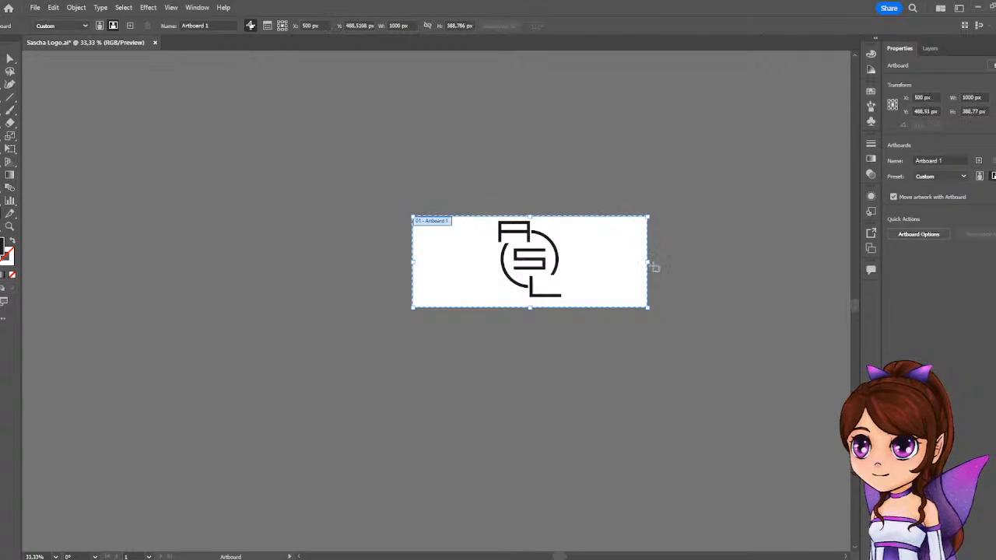
left_click_drag(647, 262, 568, 272)
left_click_drag(413, 266, 493, 264)
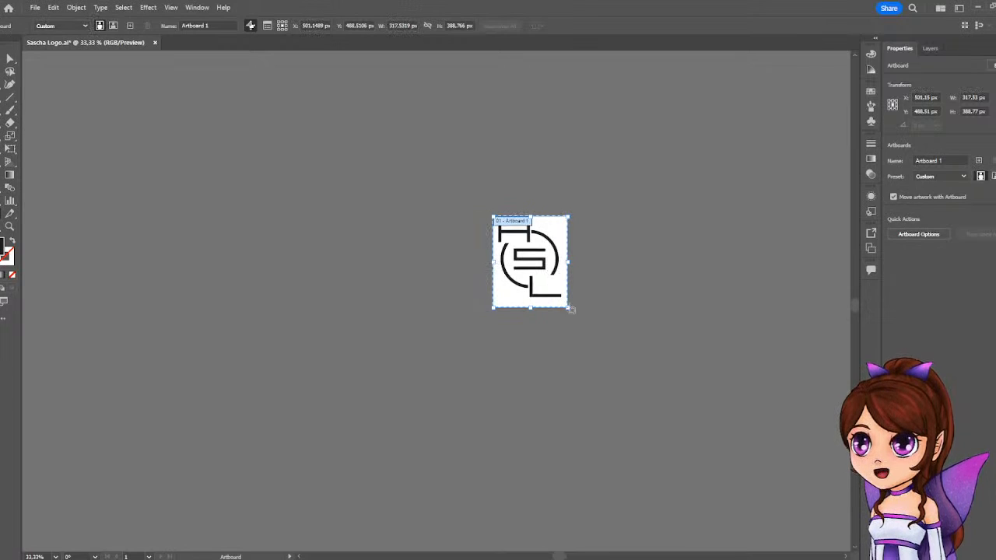
left_click_drag(532, 308, 532, 301)
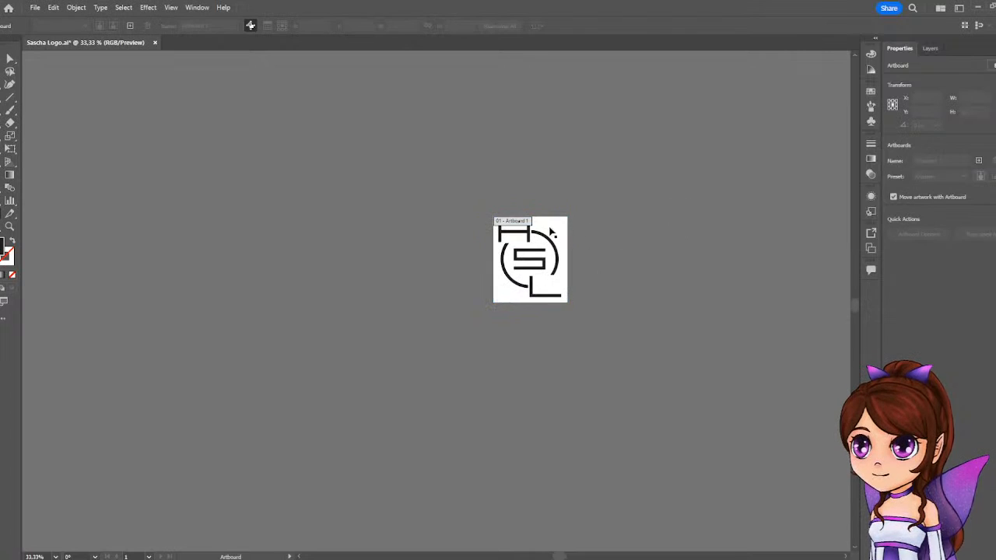
Extend the artboard's left and right edges slightly outward to a width of about 335.9 px.
key("ctrl+1")
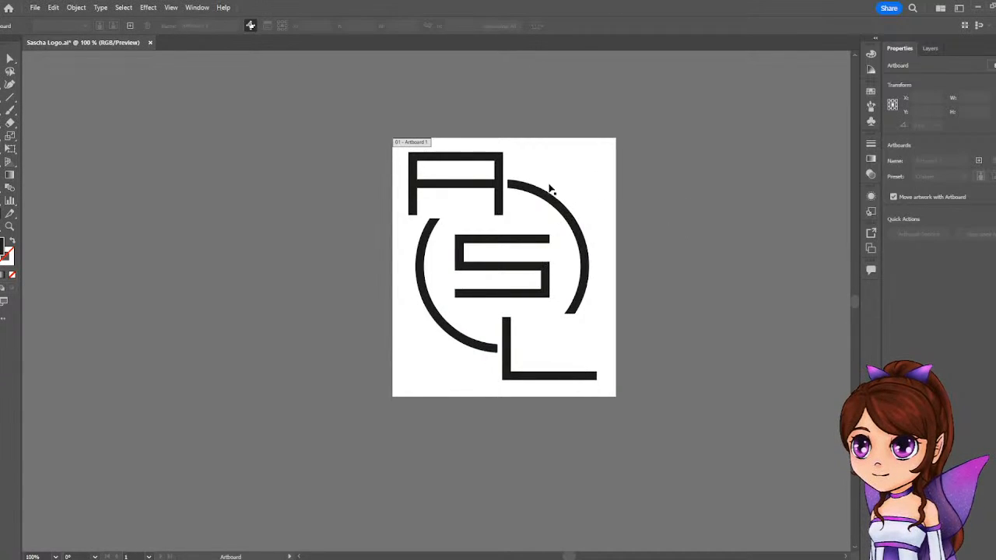
left_click(401, 286)
left_click(386, 267)
left_click(400, 271)
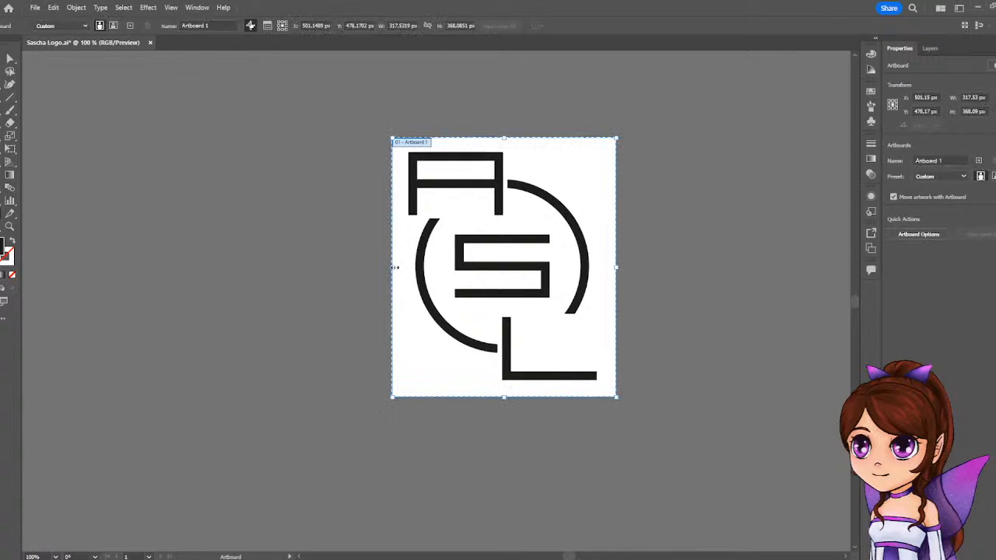
left_click_drag(393, 267, 388, 267)
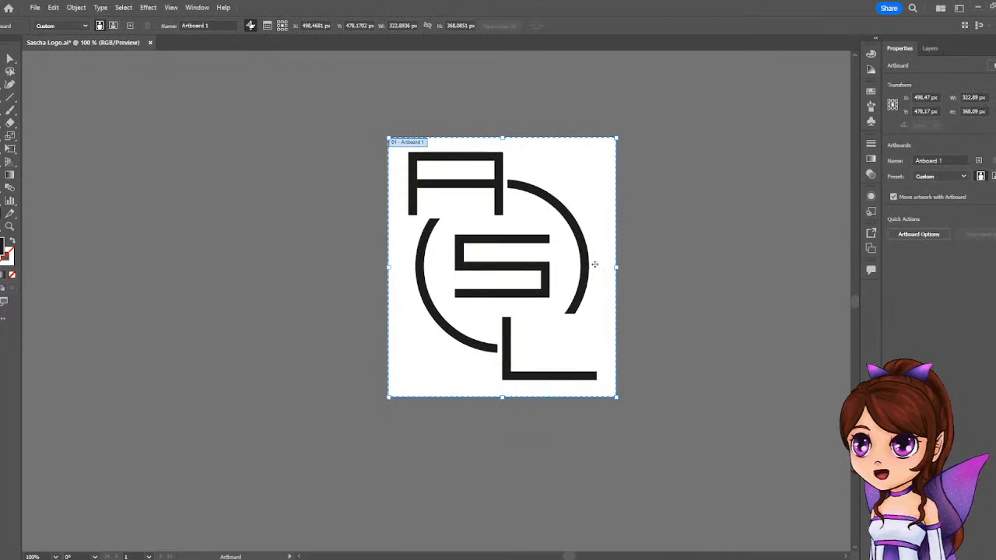
left_click_drag(618, 268, 625, 267)
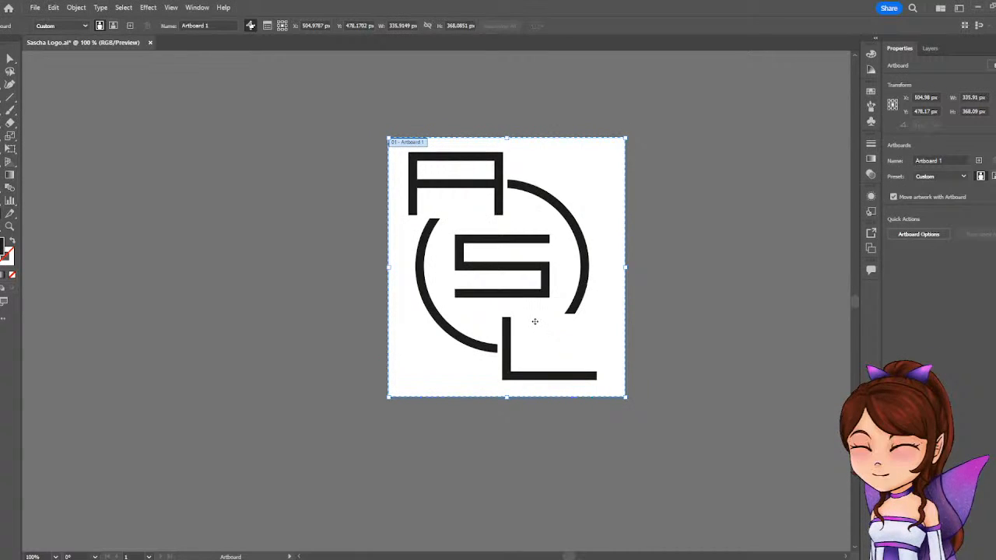
Narrow the logo artboard to about 317.5 px wide and add a second artboard of about 529 by 371 px beside it.
left_click_drag(625, 267, 612, 268)
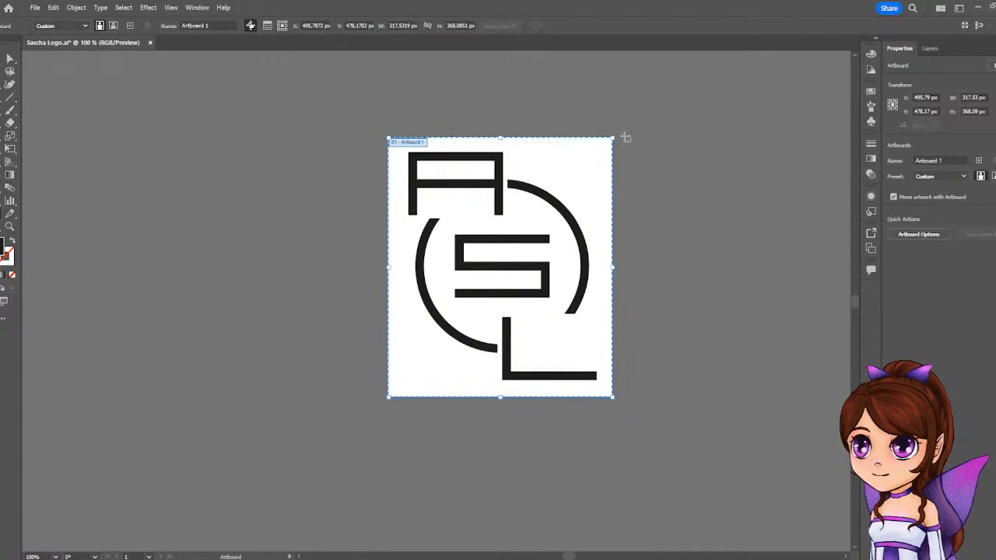
left_click_drag(625, 136, 806, 398)
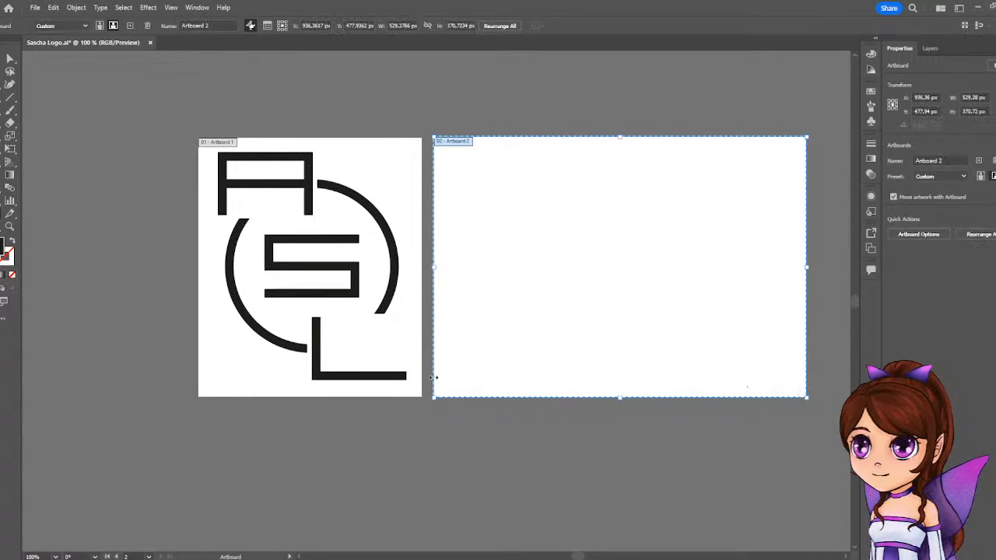
Add two artboards in a row below: a wide one about 564.5 by 196 px and another about 423 by 376 px beside it.
scroll(358, 366, "down", 4)
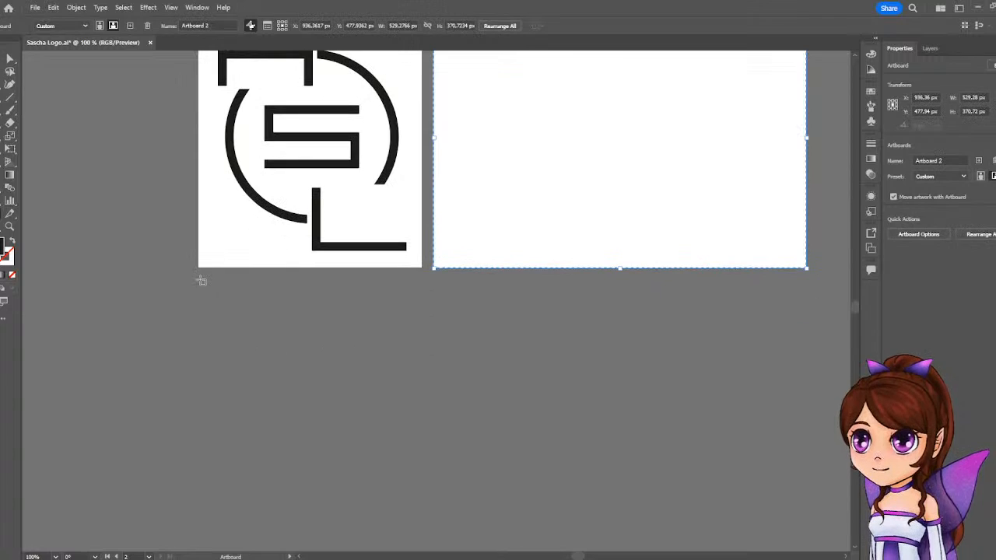
left_click_drag(201, 280, 598, 364)
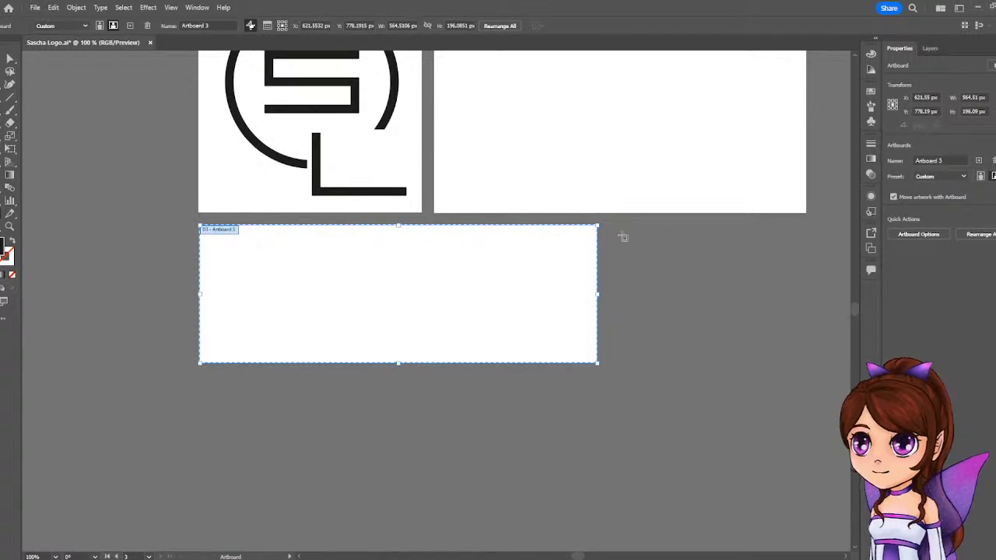
scroll(595, 233, "up", 2)
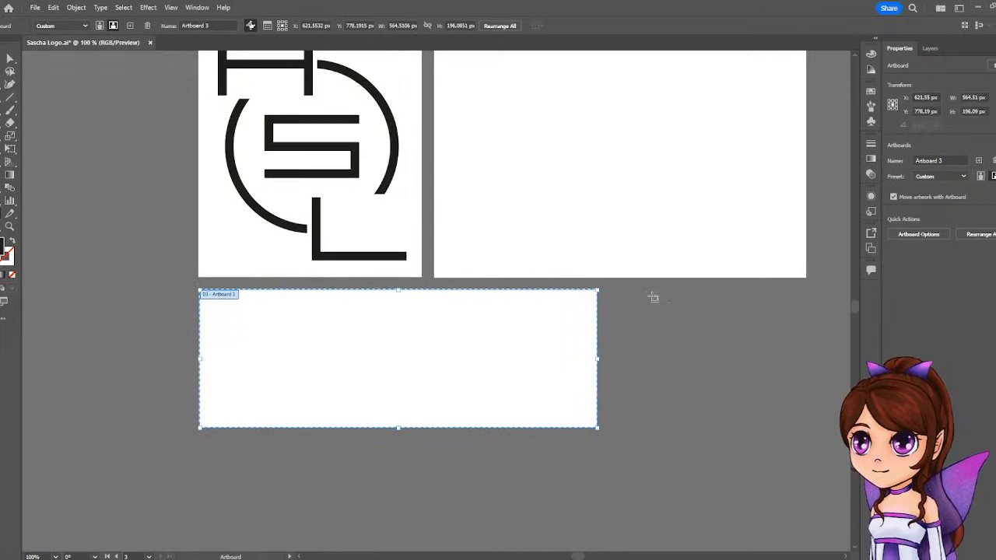
left_click_drag(605, 286, 739, 507)
scroll(460, 376, "down", 2)
scroll(246, 245, "up", 1)
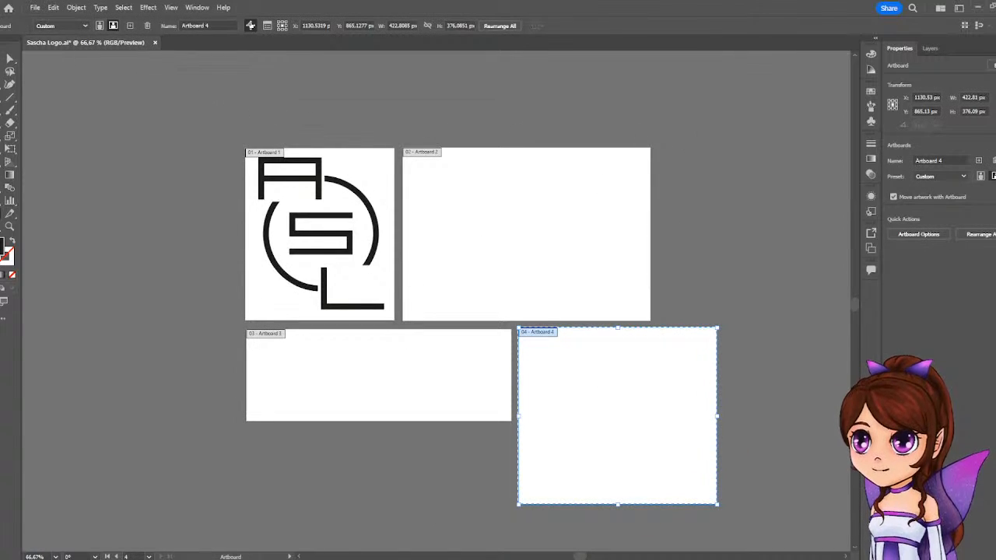
key("Escape")
Duplicate the logo group onto the left half of the second artboard and scale the copy down proportionally, leaving space beside it.
left_click(317, 188)
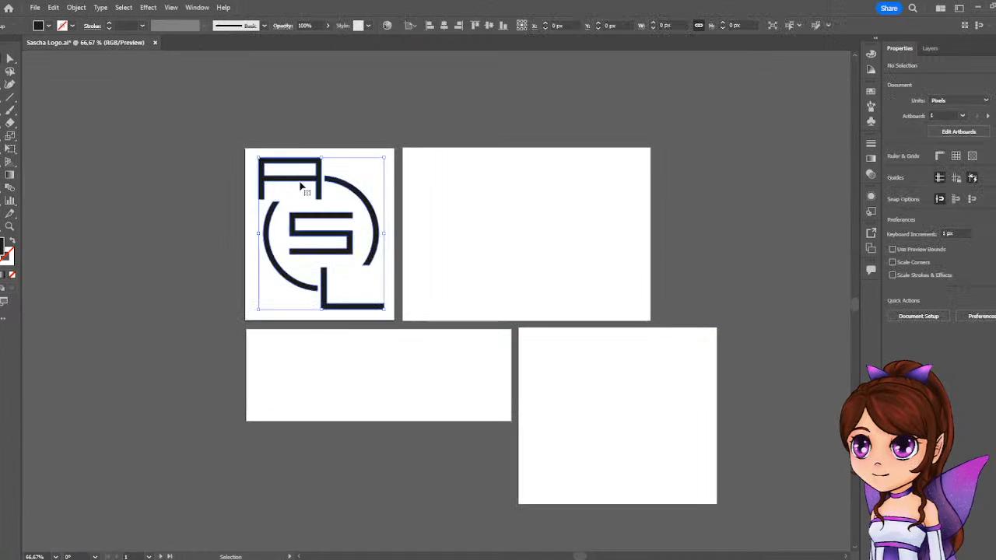
left_click_drag(326, 207, 475, 220)
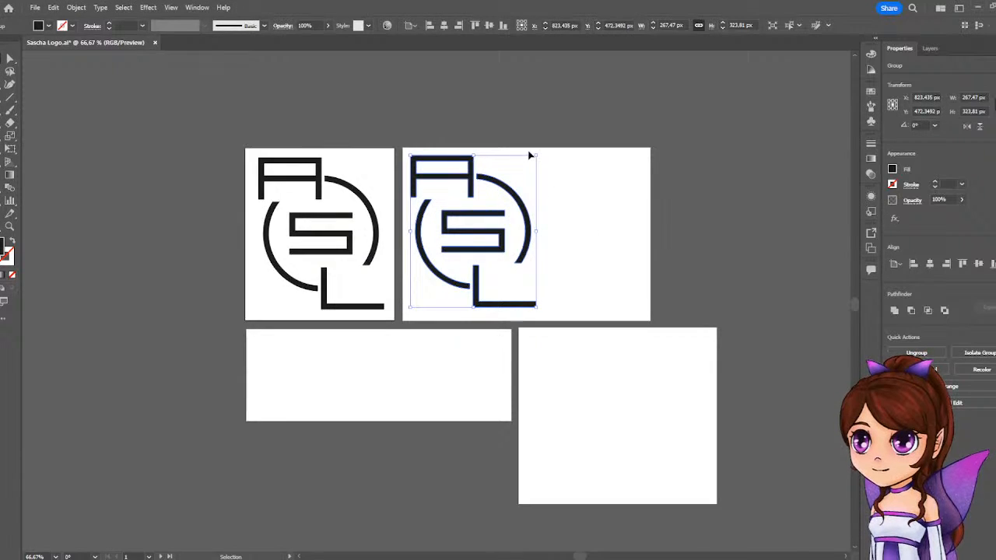
left_click_drag(536, 155, 519, 186)
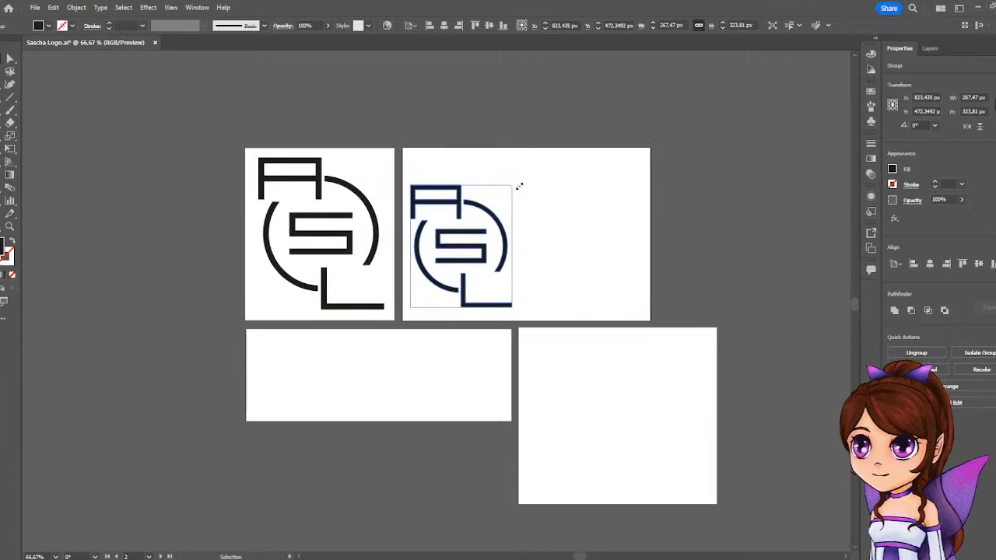
mouse_move(475, 248)
left_mouse_down()
mouse_move(476, 236)
mouse_move(478, 245)
left_mouse_up()
left_click(626, 214)
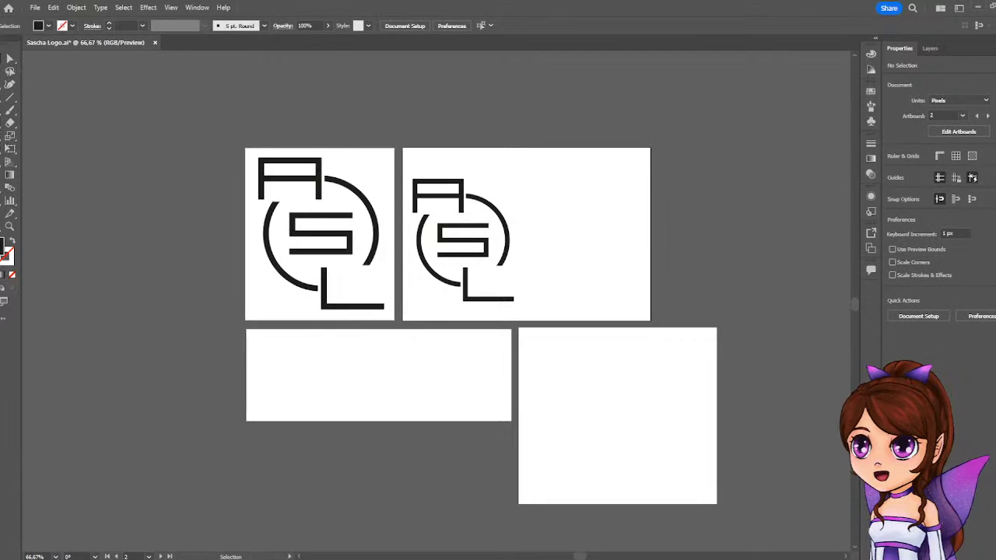
Add the text "360" in the empty area beside the logo on the second artboard.
left_click(2, 97)
left_click(560, 243)
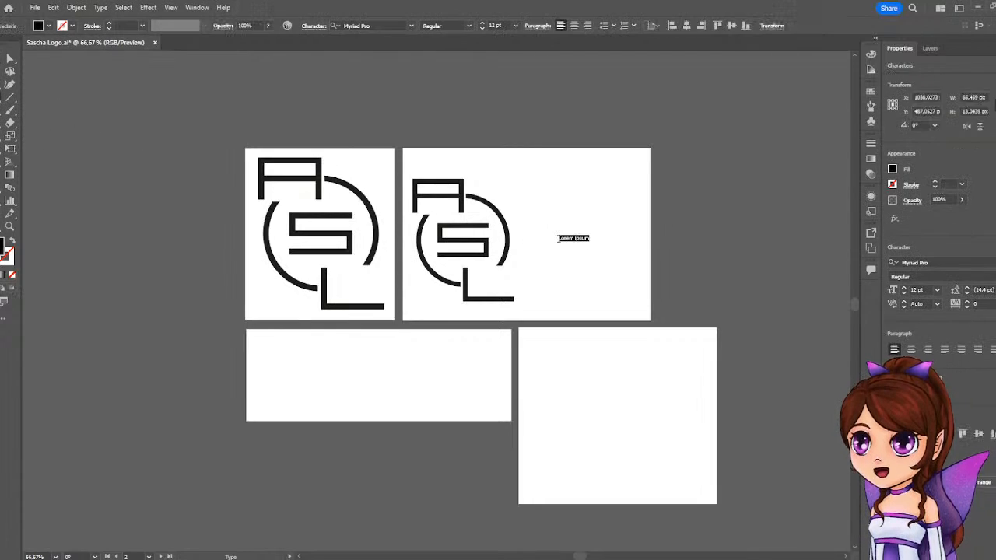
key("BackSpace")
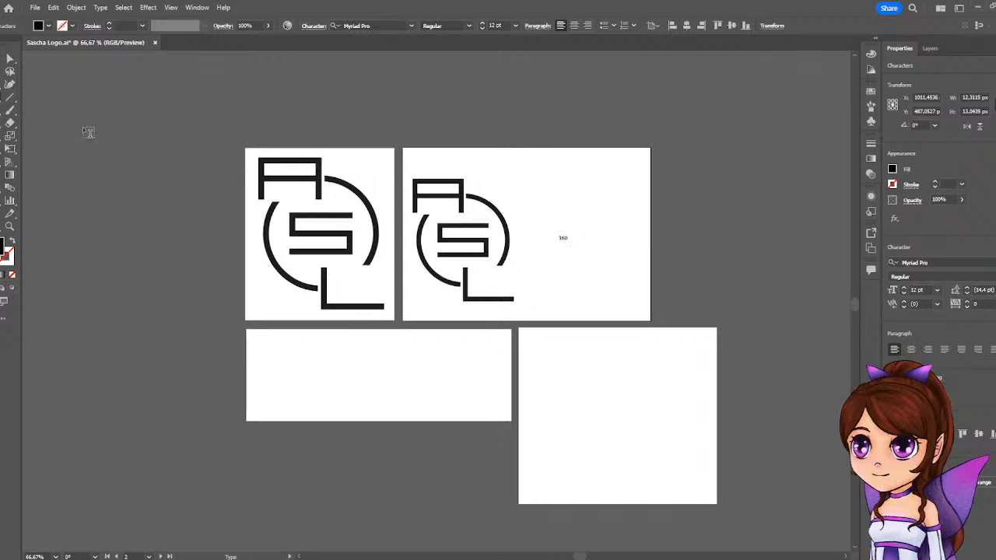
key("Escape")
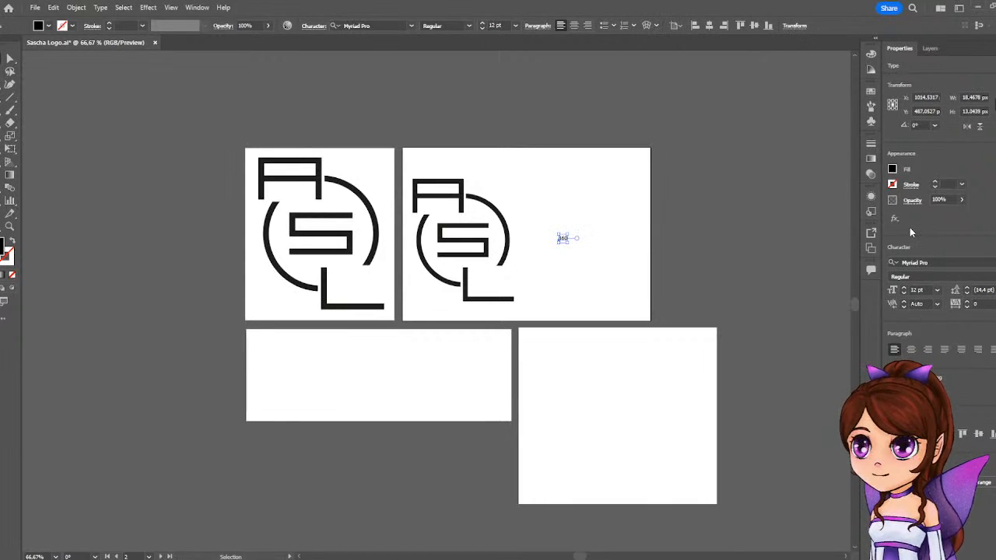
Set the 360 text to 72 pt and move it close beside the logo's ring at mid-height.
left_click(937, 291)
left_click(952, 509)
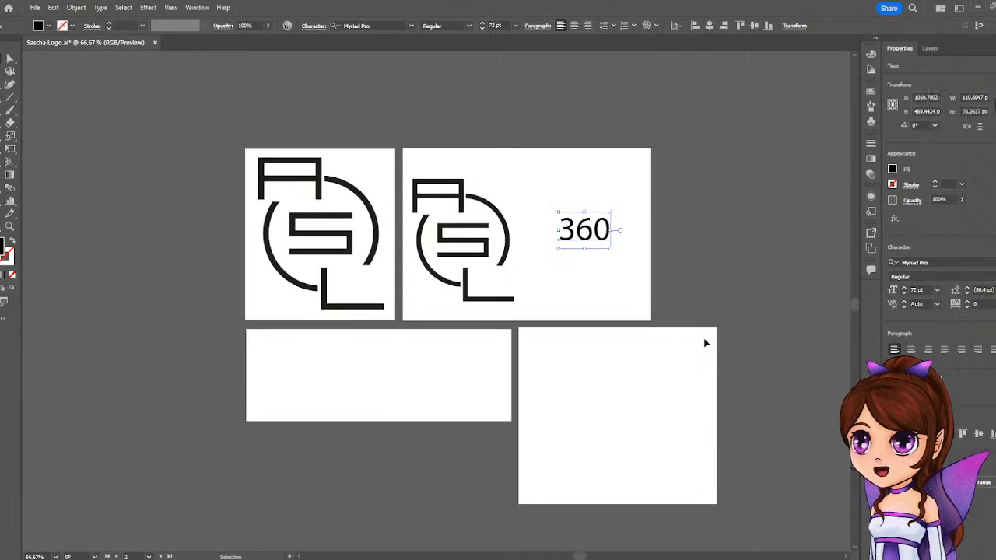
left_click_drag(592, 240, 555, 246)
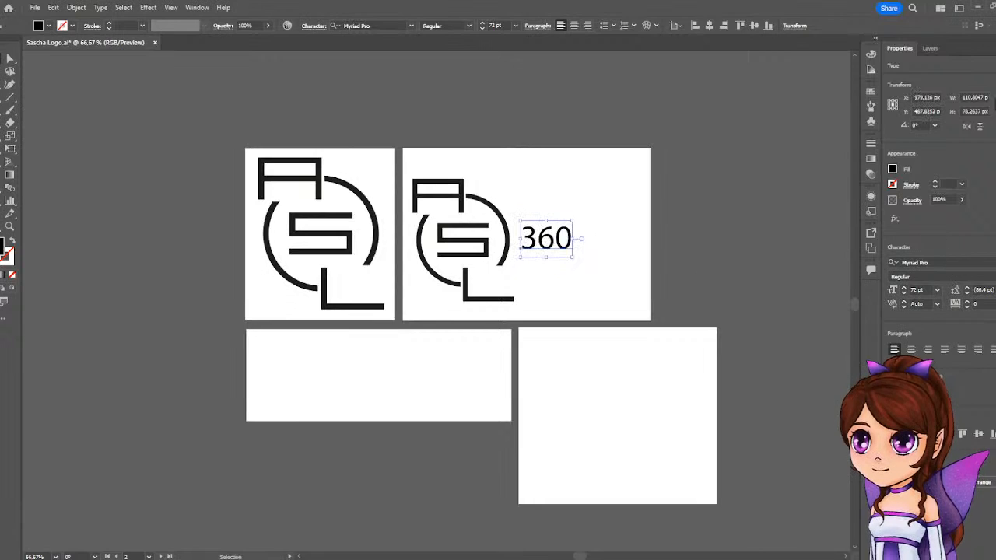
Preview different fonts on the 360 text, including the Arial and Calibri styles, without applying one.
left_click(914, 263)
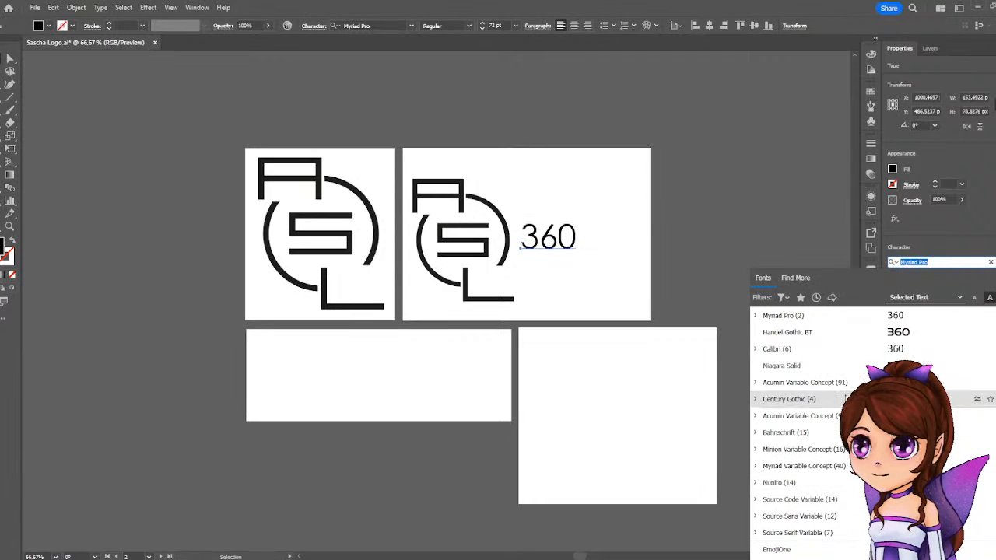
scroll(846, 398, "down", 1)
scroll(845, 398, "up", 2)
scroll(845, 398, "down", 4)
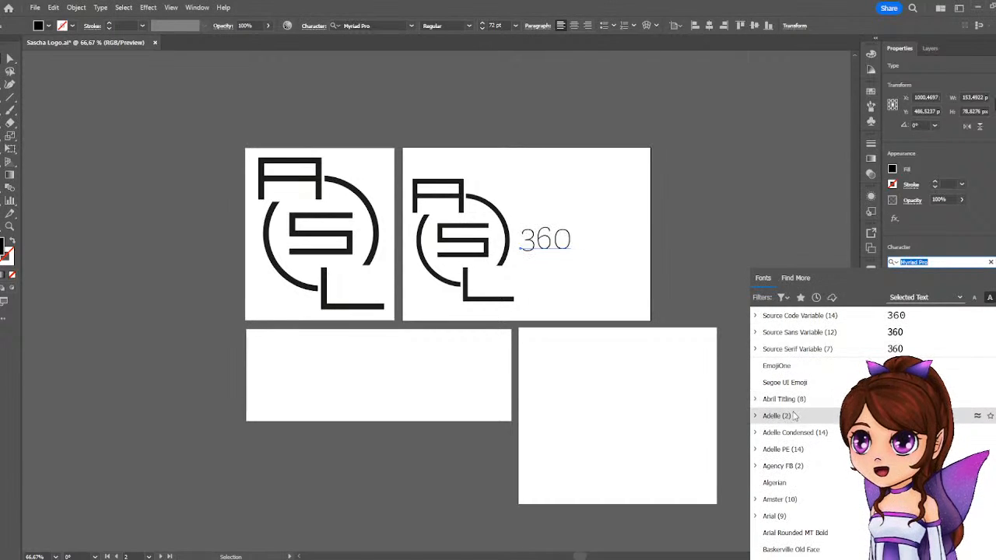
scroll(804, 412, "down", 1)
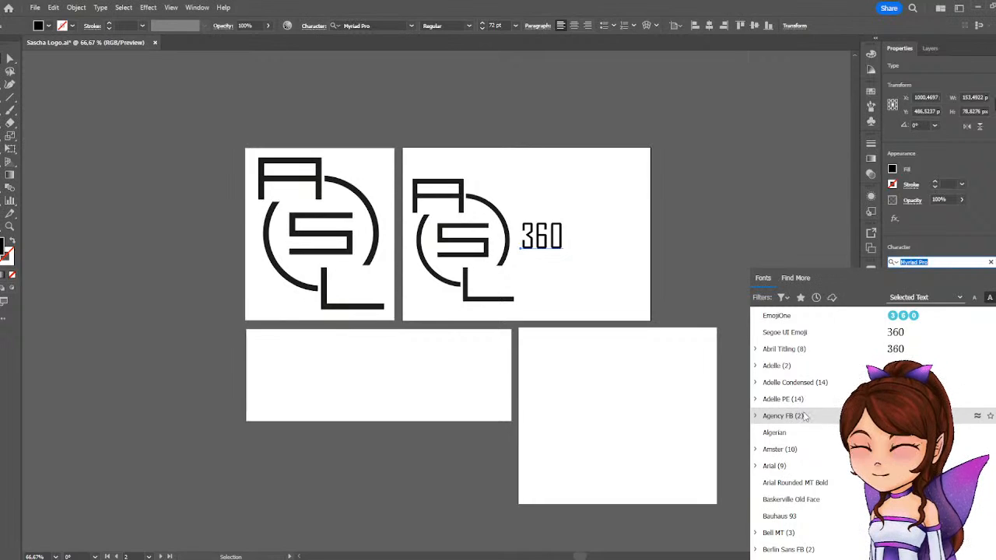
scroll(804, 404, "up", 1)
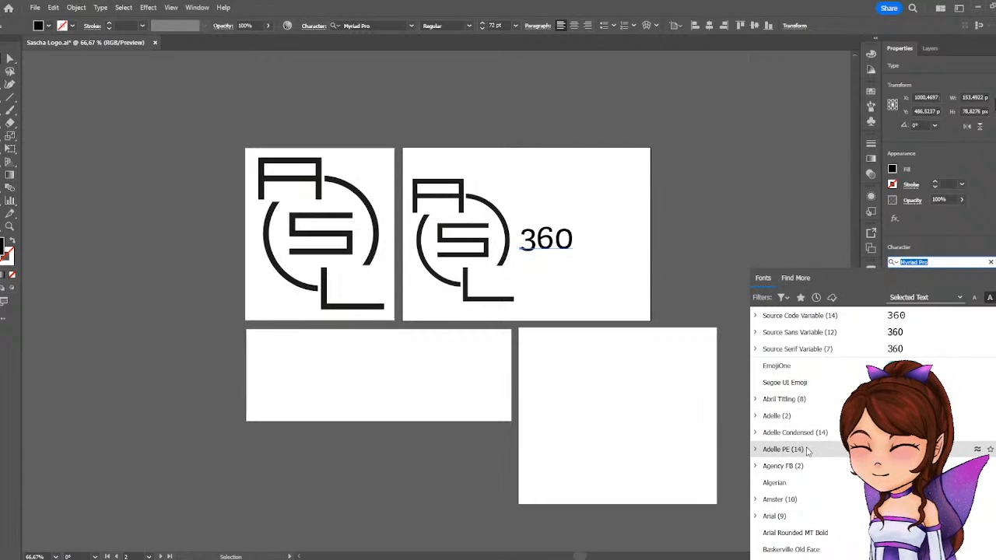
scroll(807, 451, "down", 2)
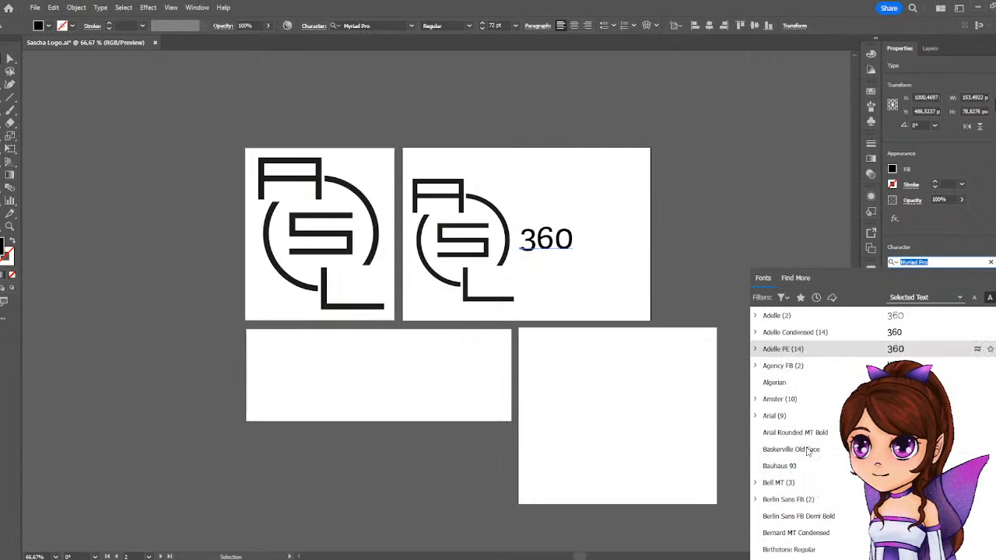
left_click(757, 417)
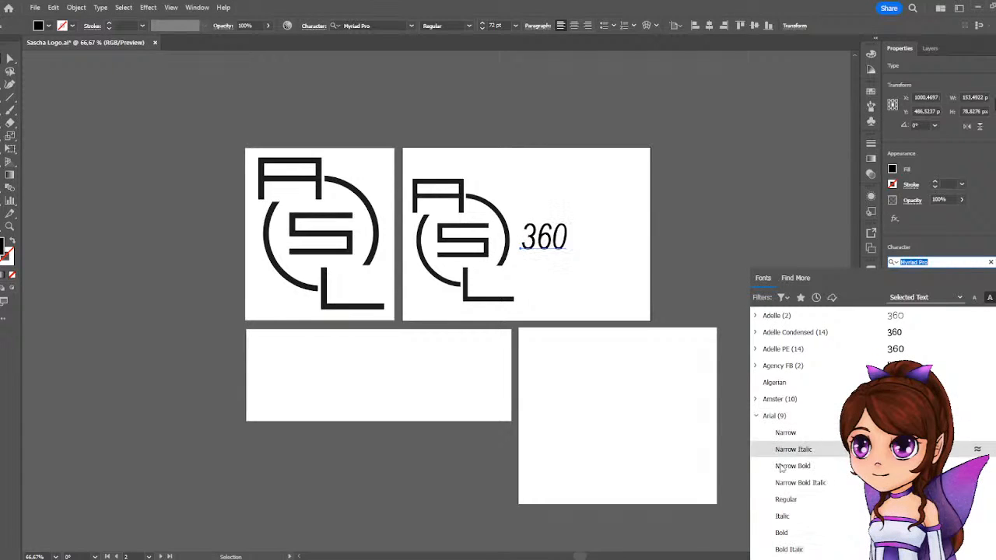
scroll(782, 435, "down", 2)
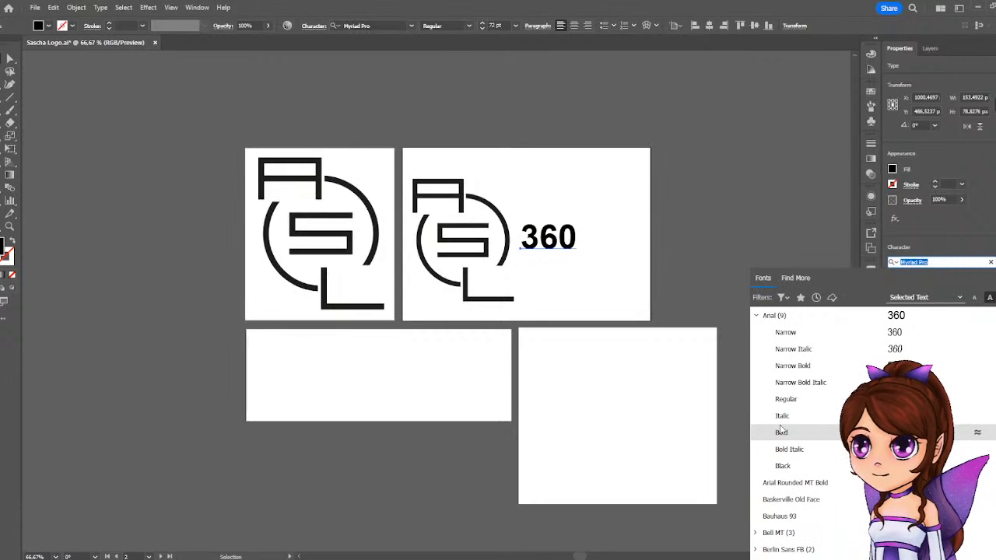
scroll(781, 429, "down", 6)
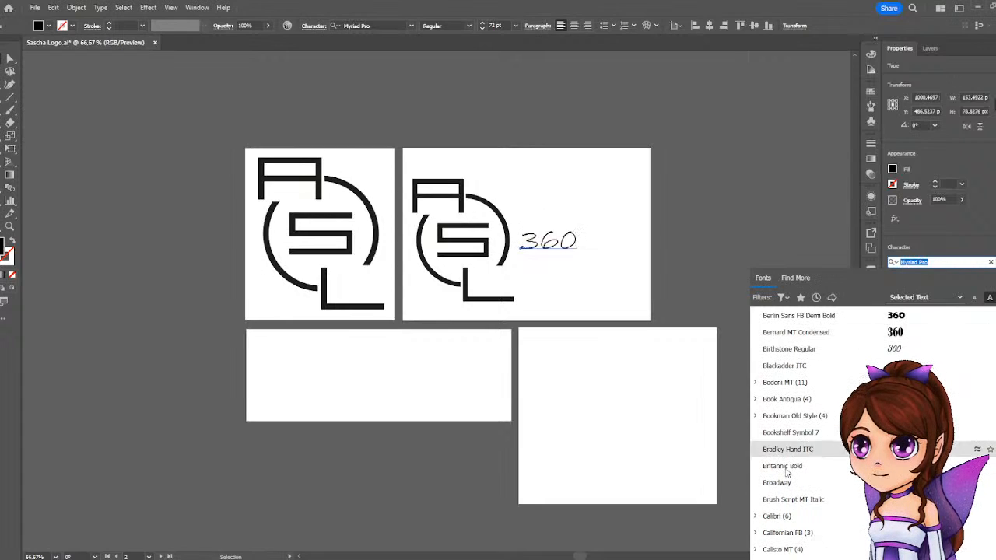
scroll(778, 517, "down", 1)
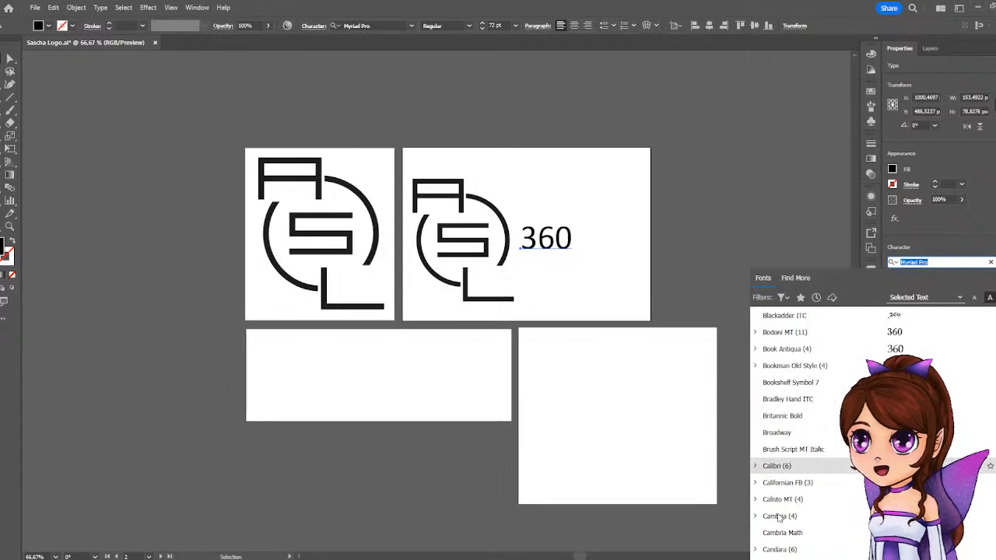
left_click(754, 466)
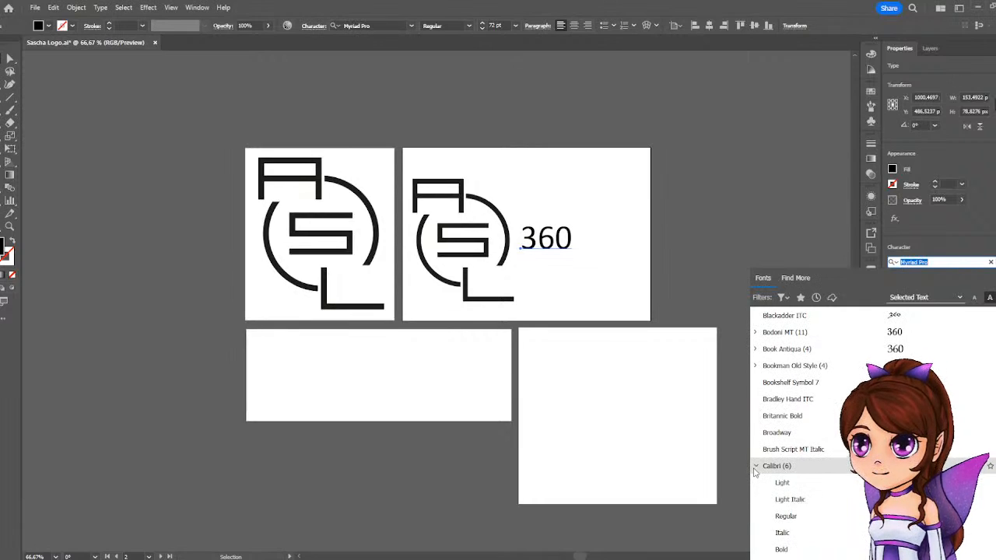
scroll(774, 451, "down", 2)
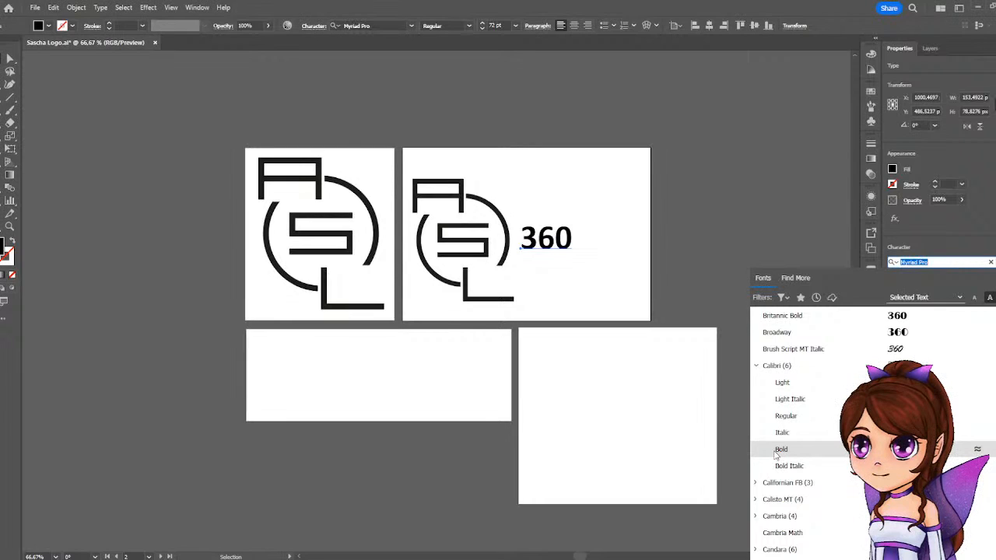
scroll(777, 385, "up", 3)
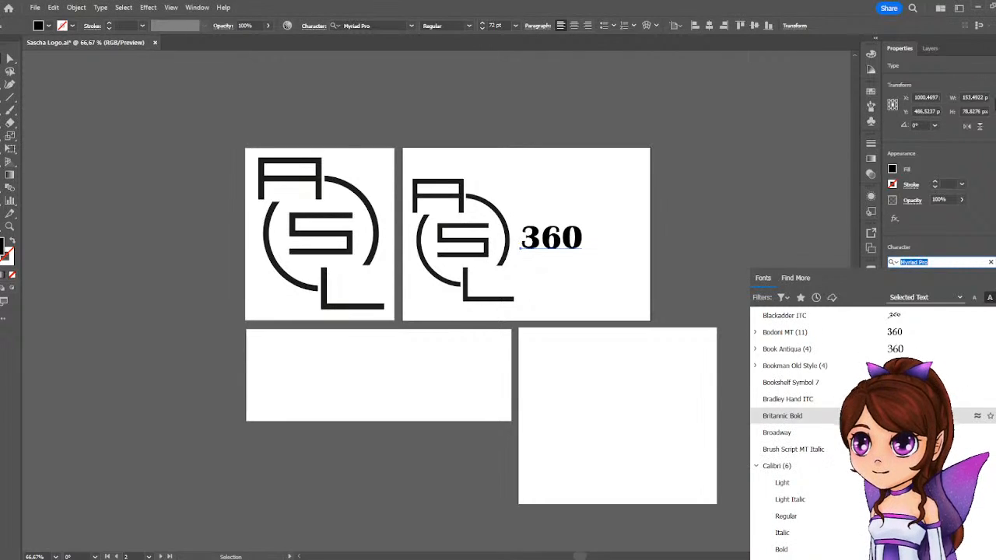
scroll(778, 416, "down", 8)
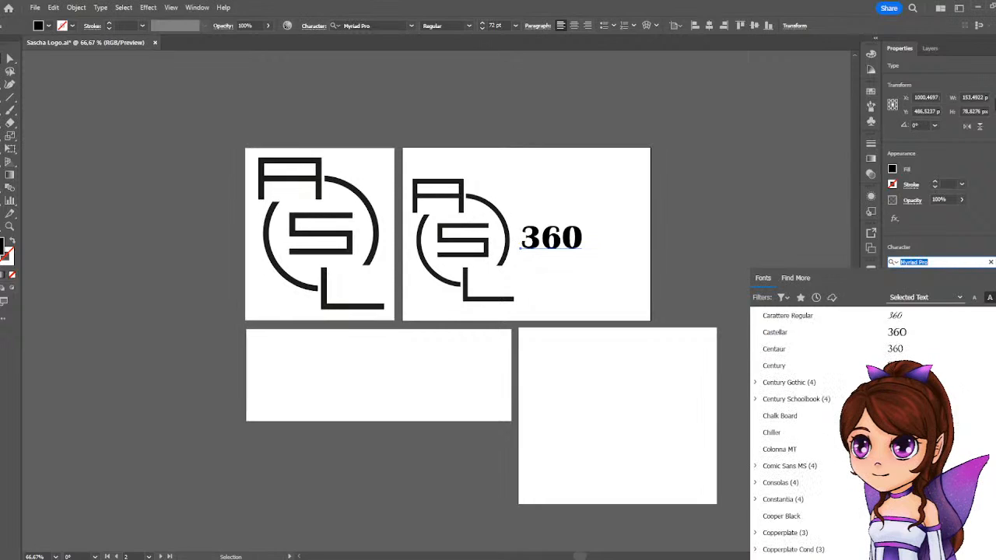
scroll(778, 415, "down", 3)
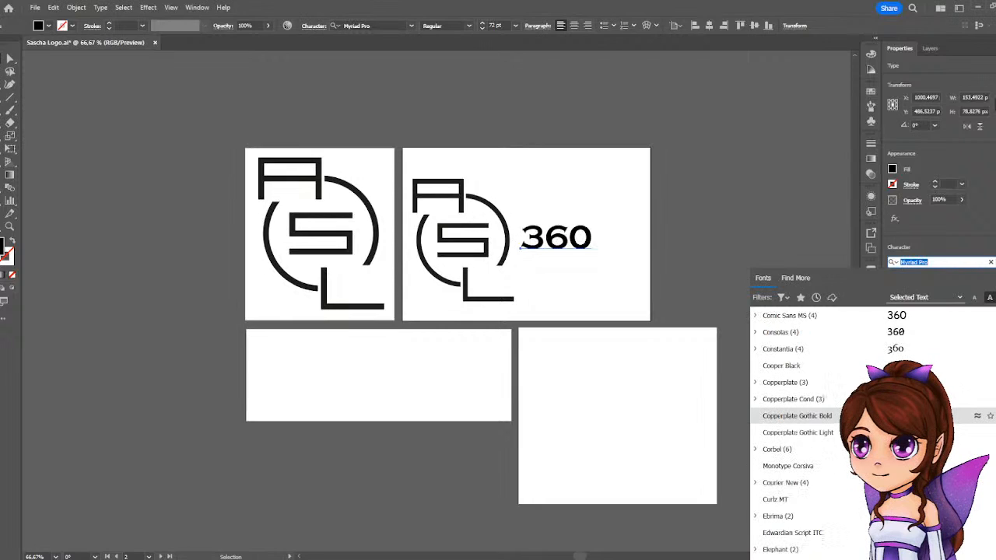
scroll(793, 415, "down", 1)
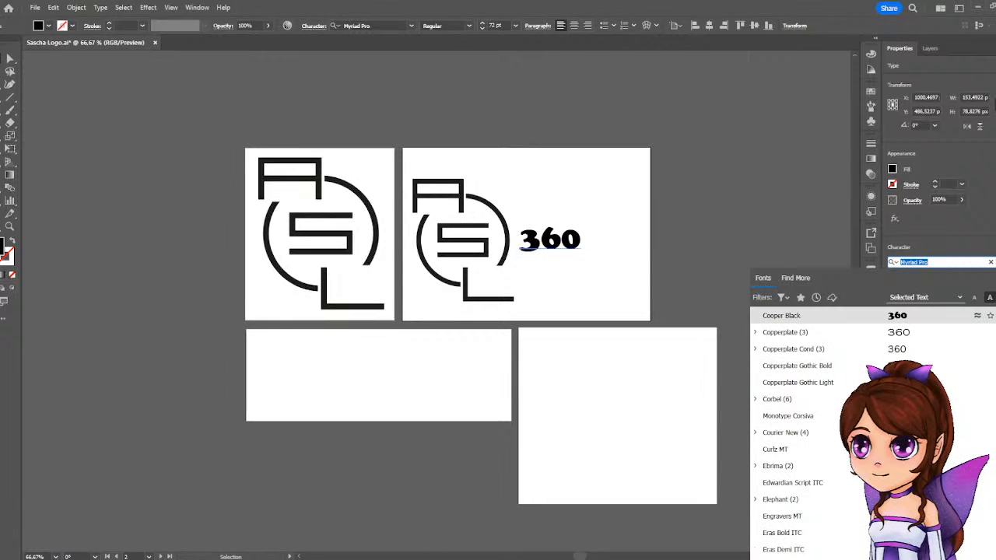
key("Escape")
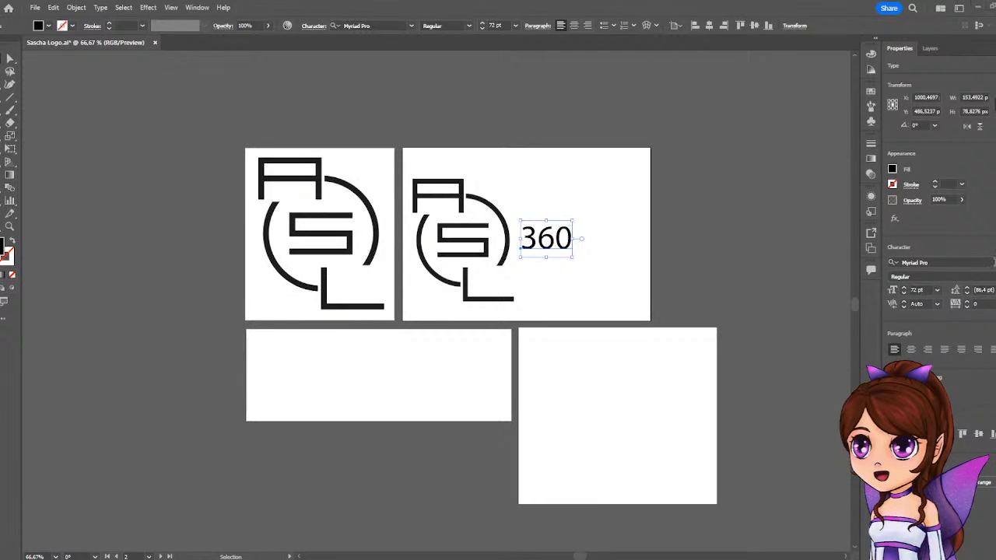
Filter the font list for the 360 text to sans serif fonts with extended width.
left_click(918, 262)
left_click(782, 297)
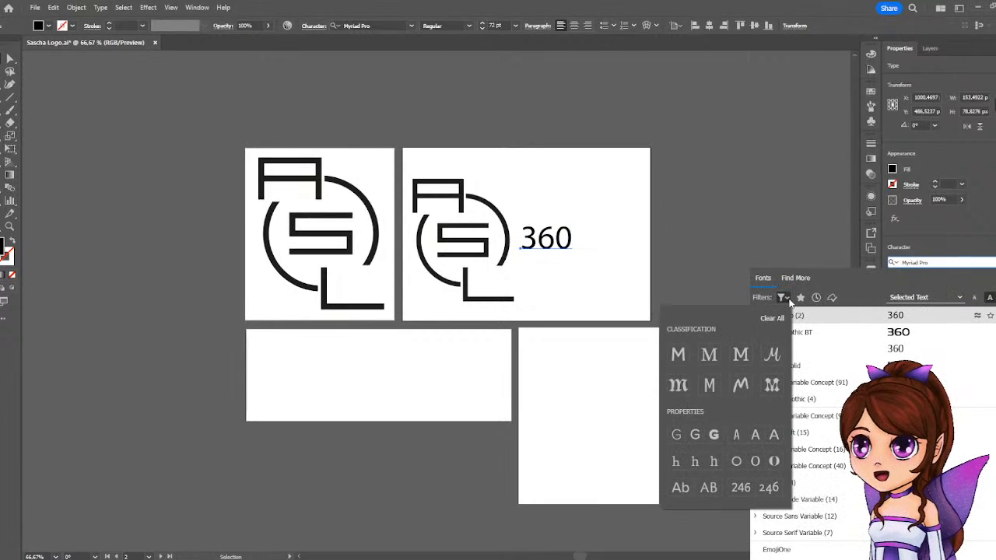
left_click(678, 356)
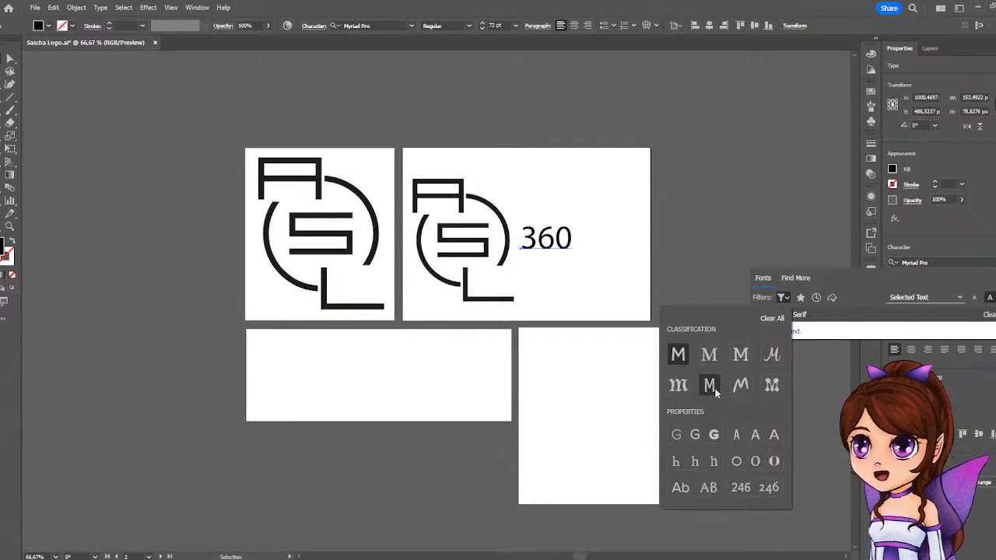
left_click(711, 388)
left_click(682, 359)
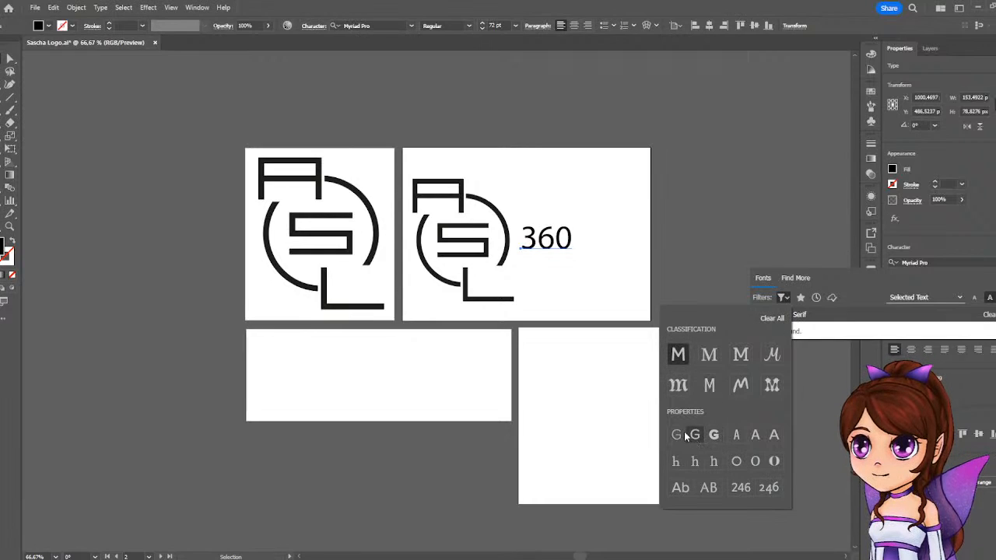
left_click(774, 438)
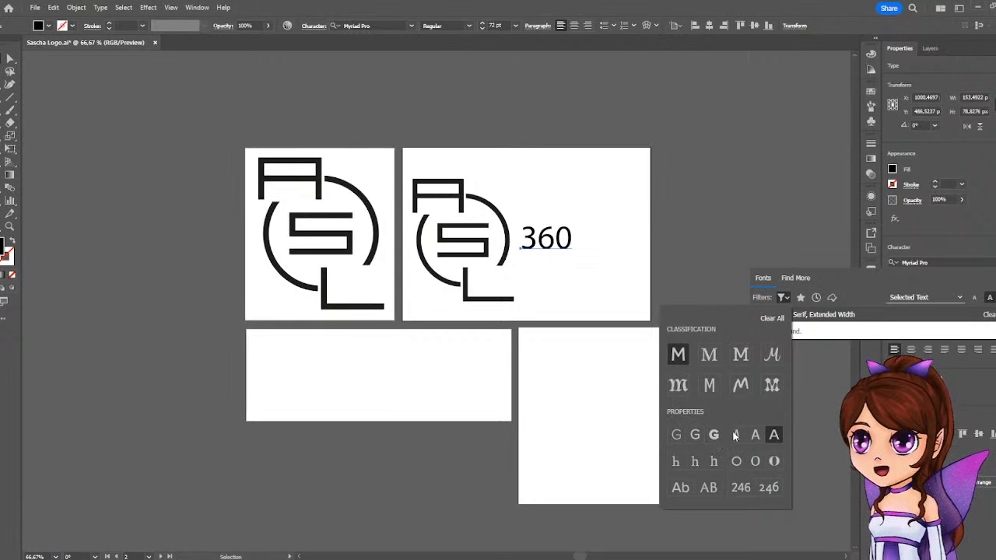
Add regular x-height, low contrast and lining figures to the font list filter for the 360 text.
left_click(694, 461)
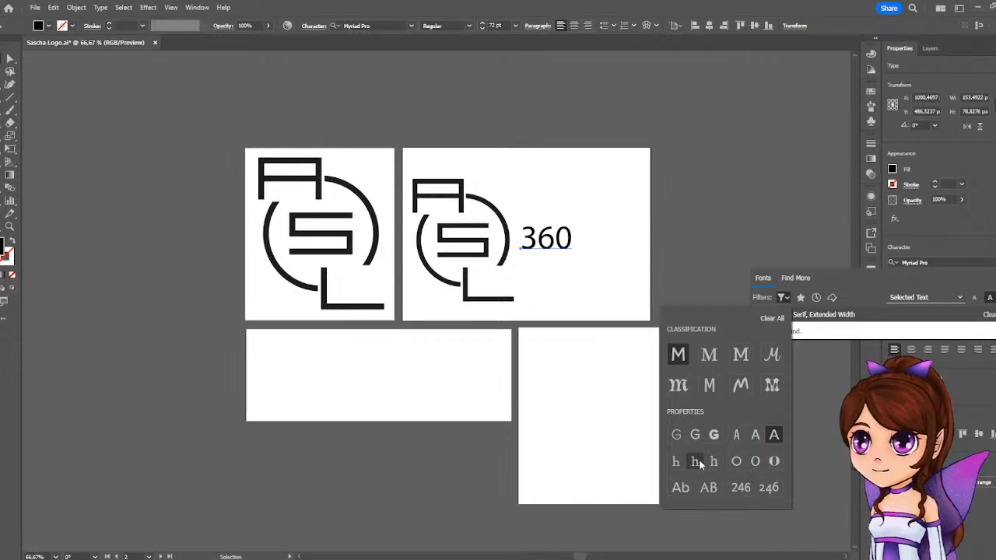
left_click(739, 463)
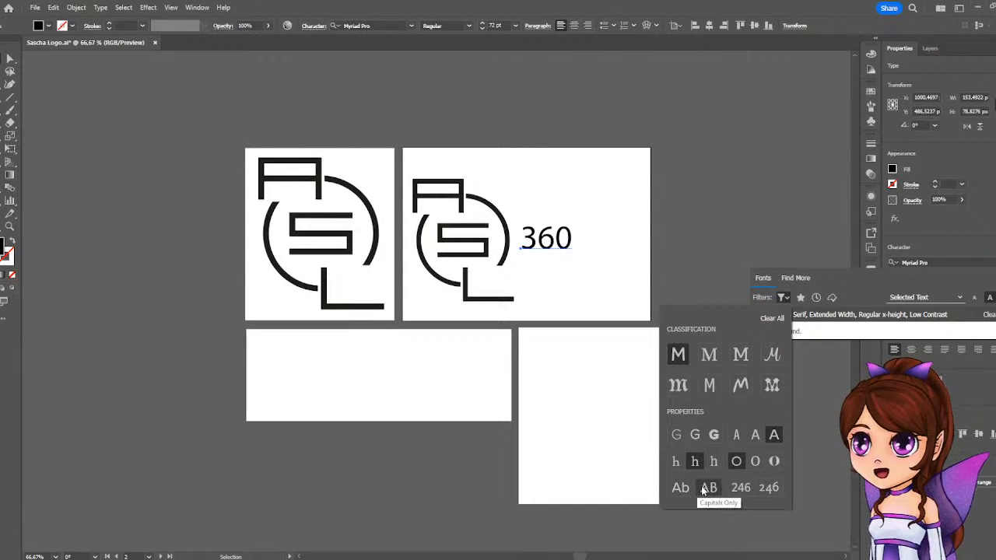
left_click(741, 490)
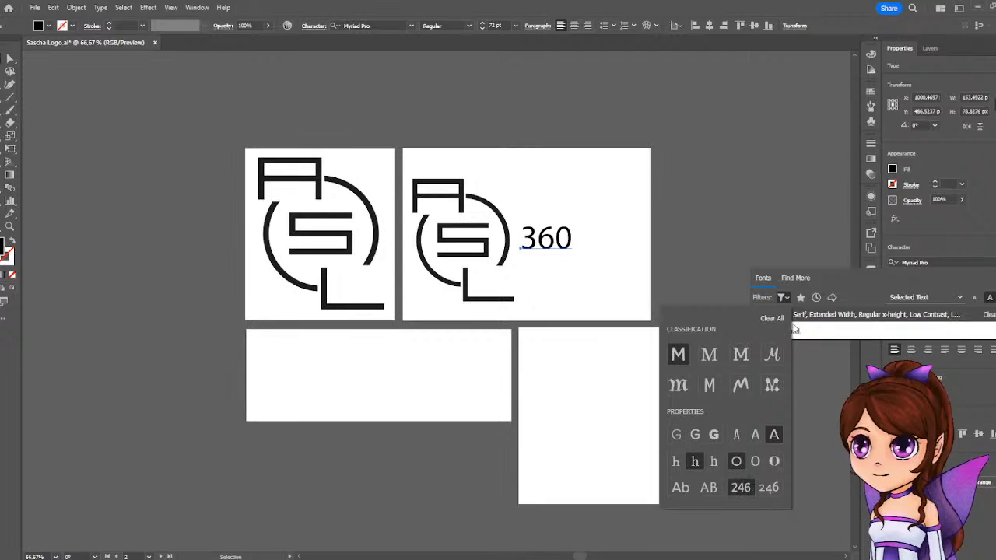
left_click(866, 281)
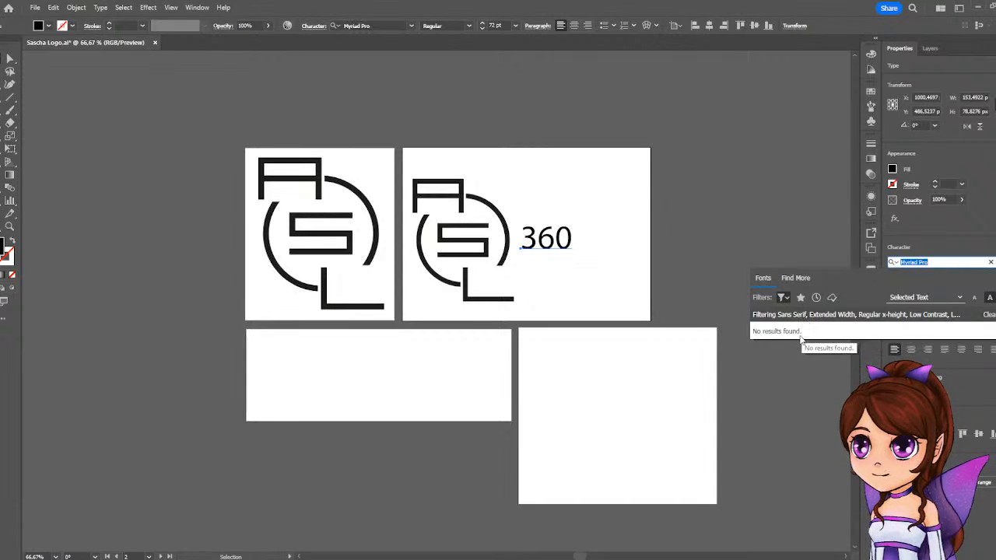
Remove the low contrast, regular x-height and extended width font filters, keeping sans serif and lining figures.
left_click(784, 298)
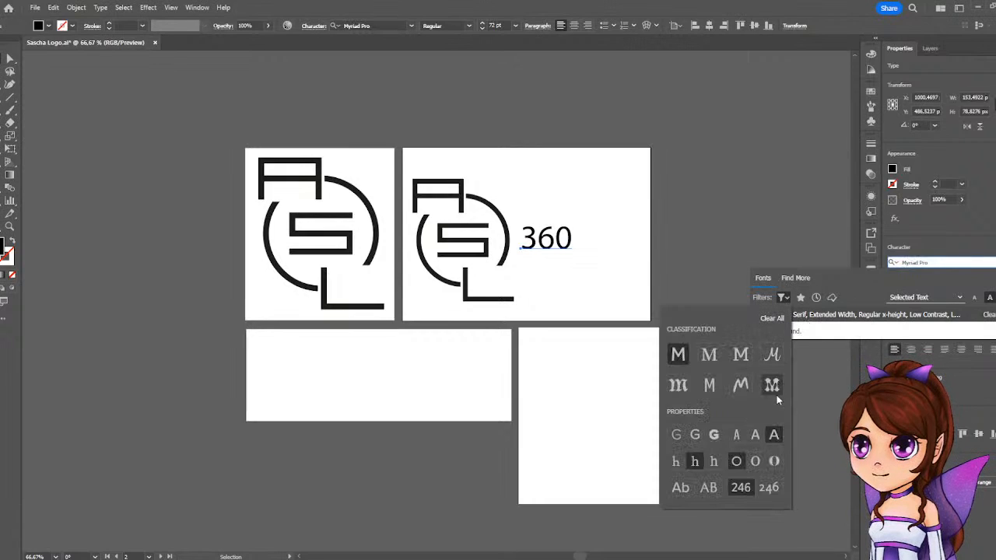
left_click(736, 462)
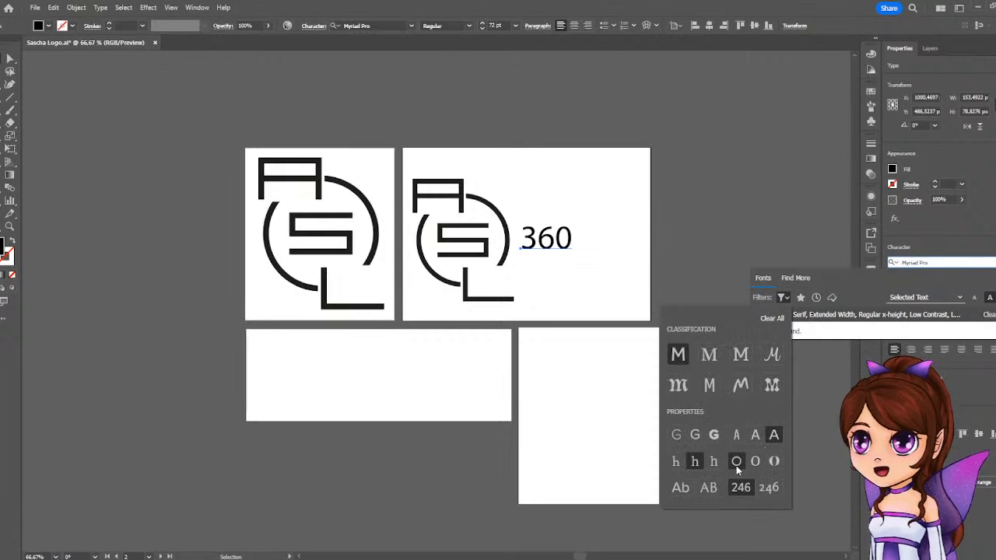
left_click(695, 461)
left_click(771, 434)
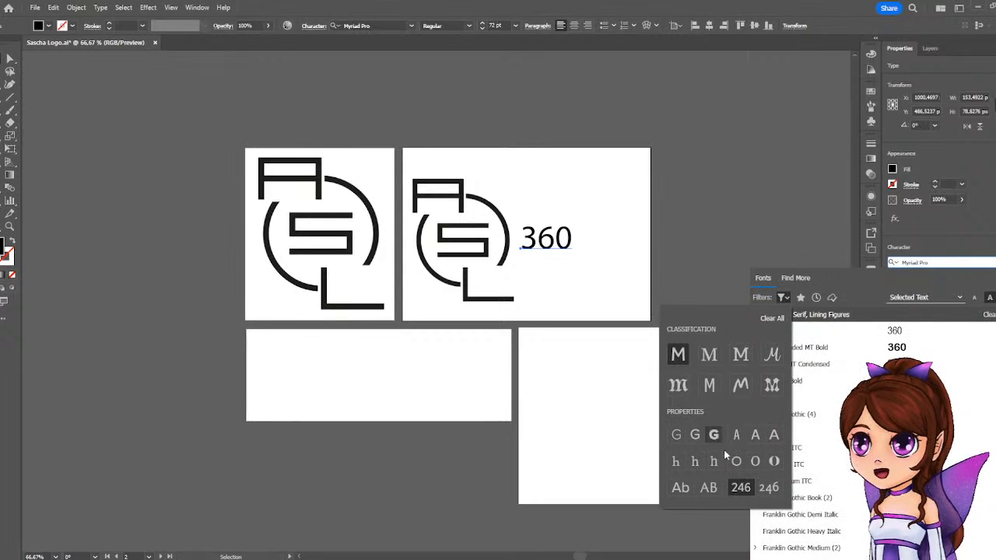
left_click(839, 293)
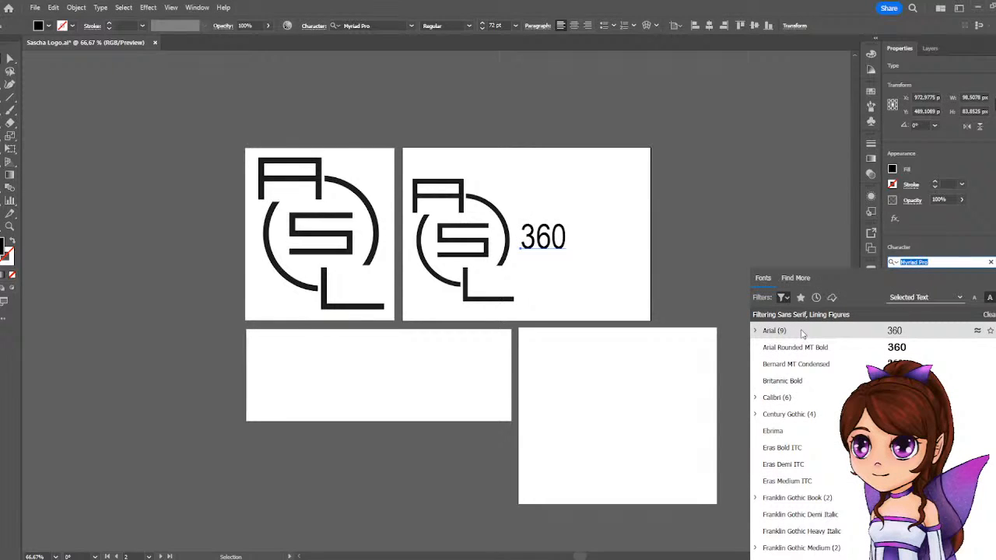
Set the 360 text beside the logo in Century Gothic Bold and place a copy on the empty fourth artboard.
left_click(756, 331)
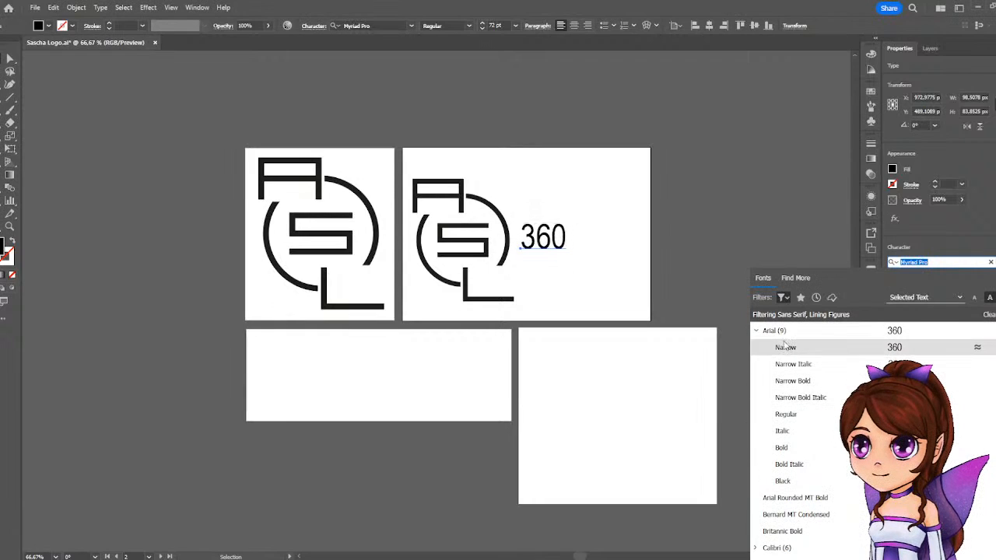
left_click(756, 332)
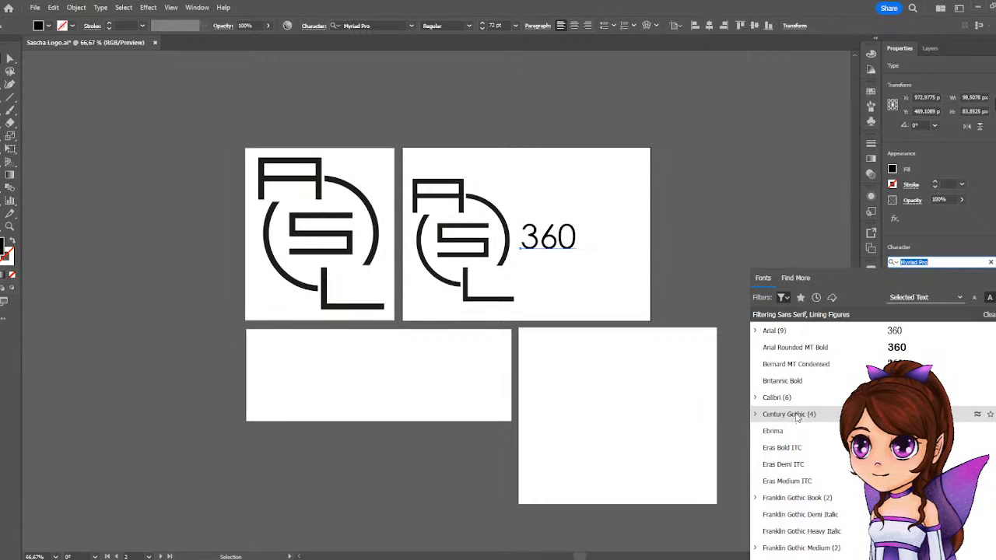
left_click(754, 415)
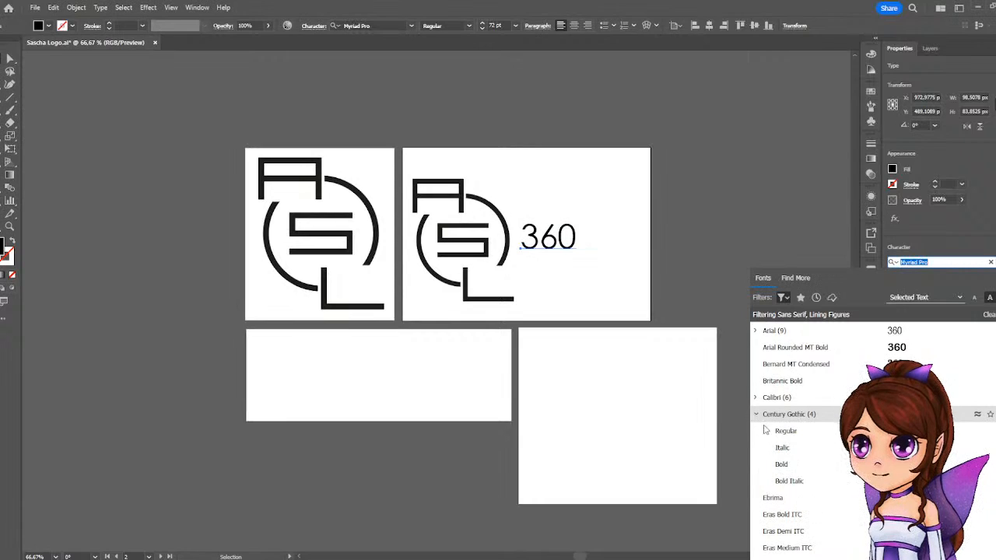
left_click(783, 464)
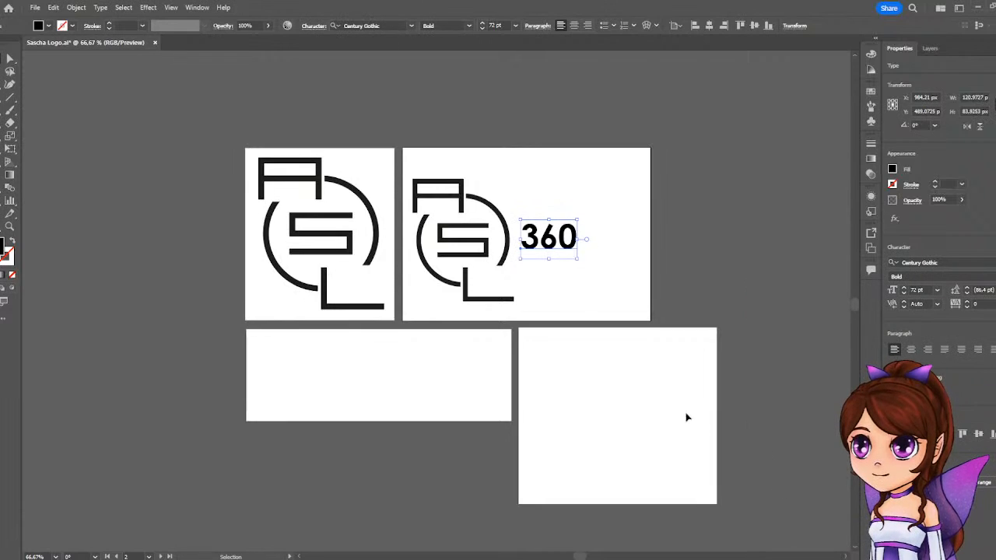
left_click_drag(572, 247, 627, 417)
Change the original 360 text to Trebuchet MS Bold and place a copy above the Century Gothic sample on the fourth artboard.
left_click(551, 240)
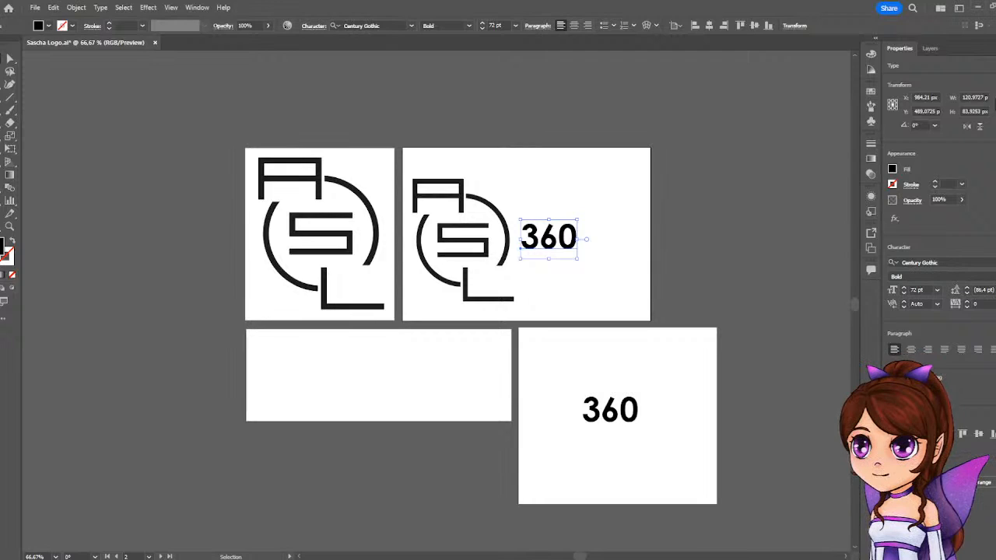
left_click(919, 262)
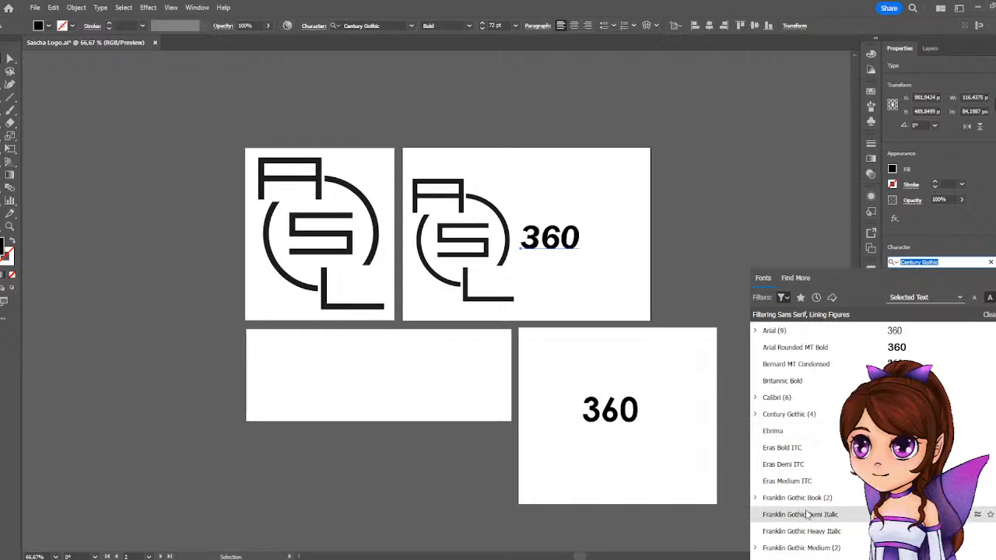
scroll(805, 498, "down", 3)
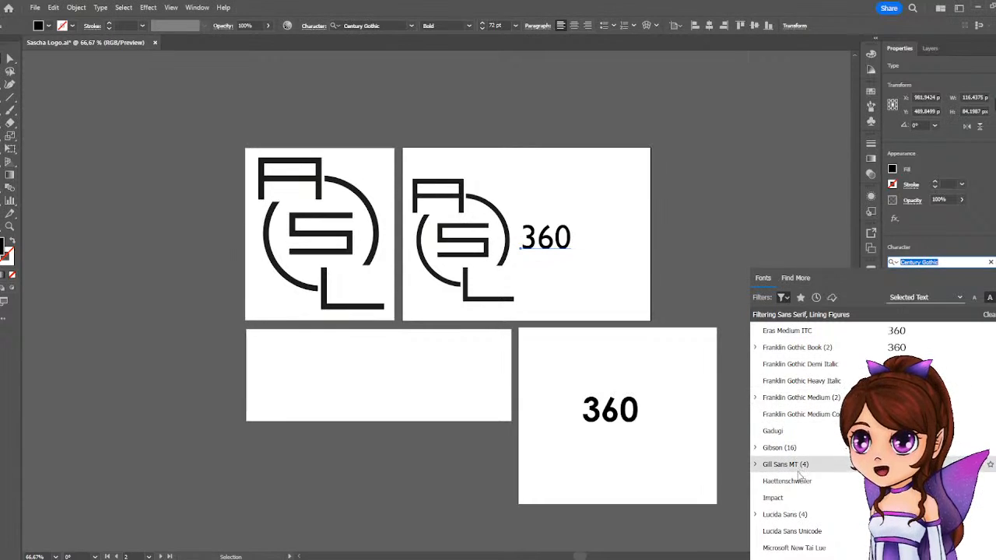
scroll(800, 436, "down", 4)
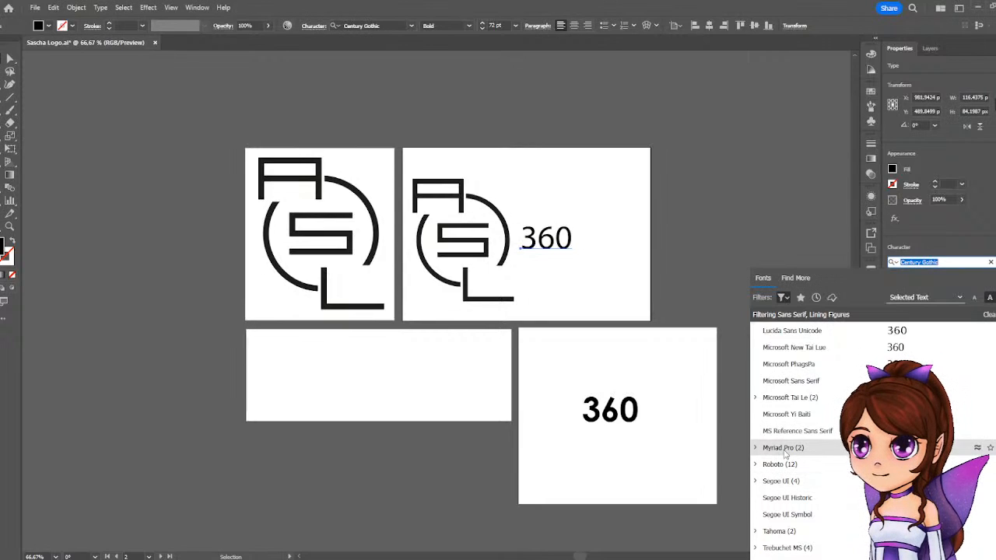
scroll(785, 455, "down", 1)
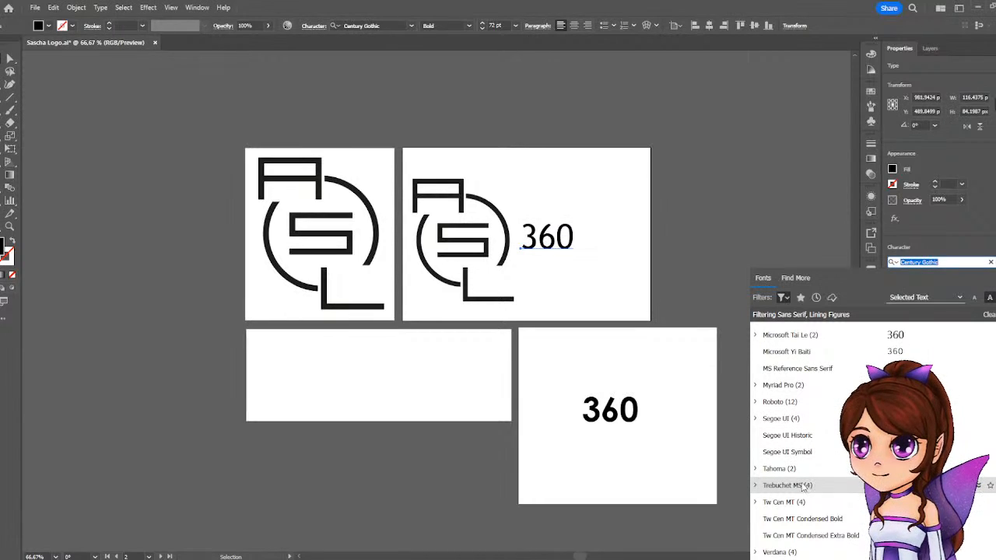
left_click(759, 486)
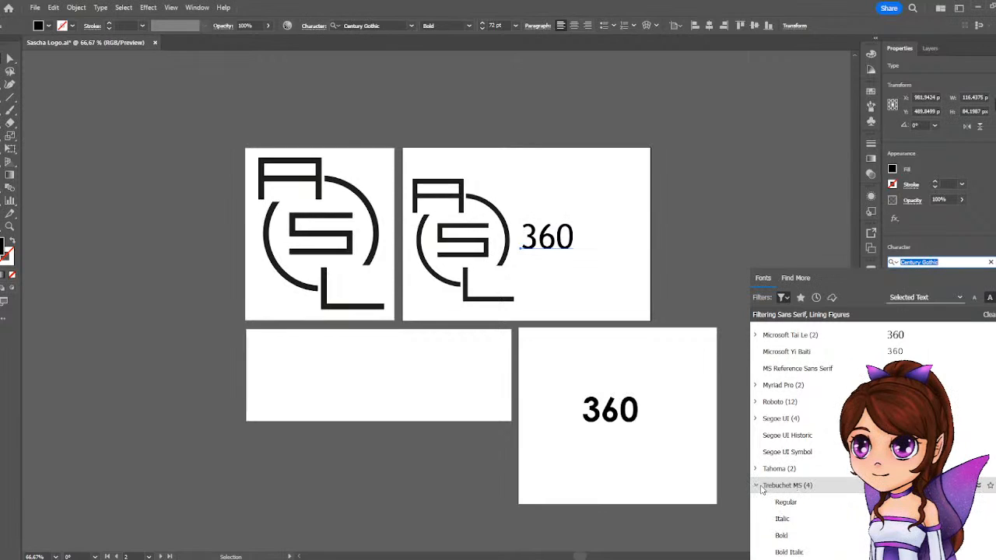
scroll(766, 466, "down", 1)
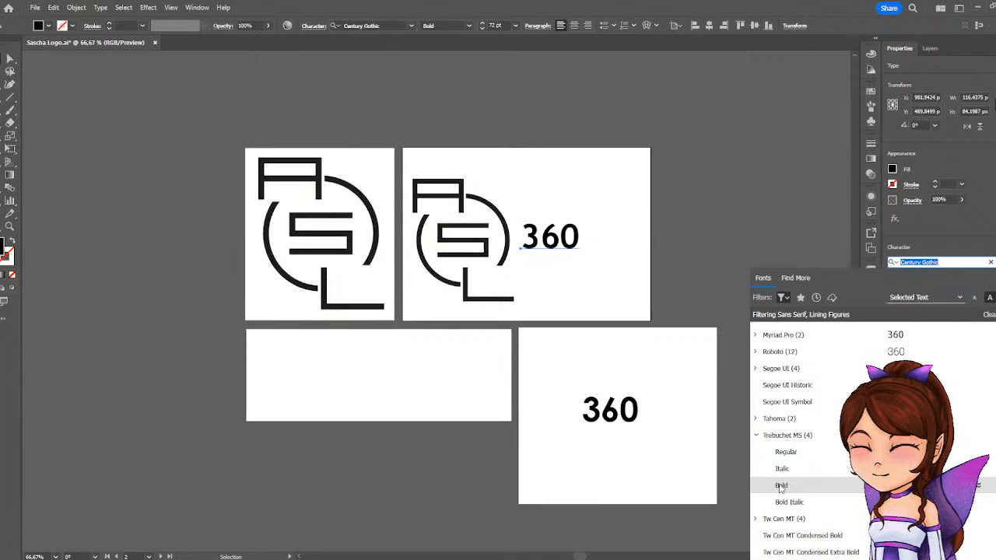
left_click(780, 486)
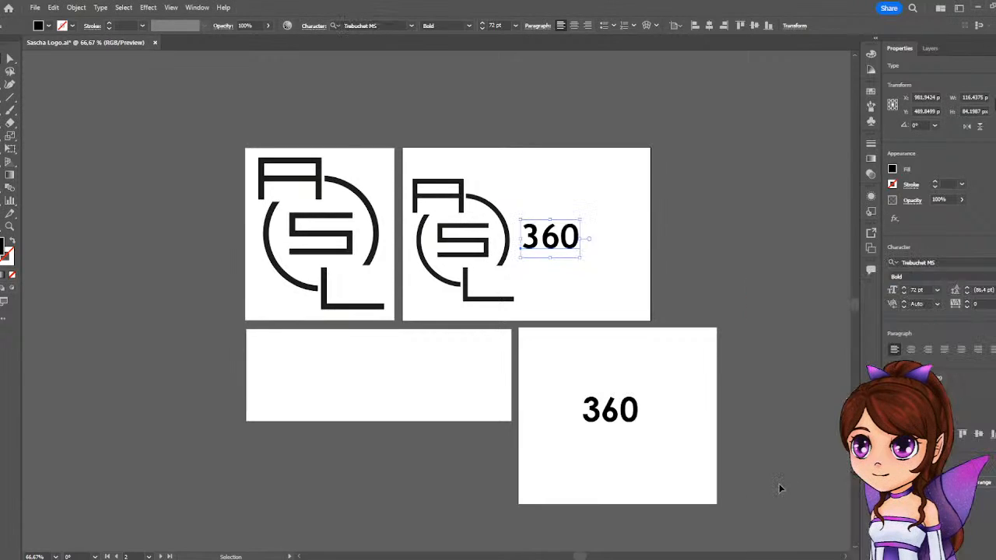
left_click_drag(561, 243, 657, 378)
Change the original 360 text to Tw Cen MT Bold and place a copy beside the two samples on the fourth artboard.
left_click(568, 255)
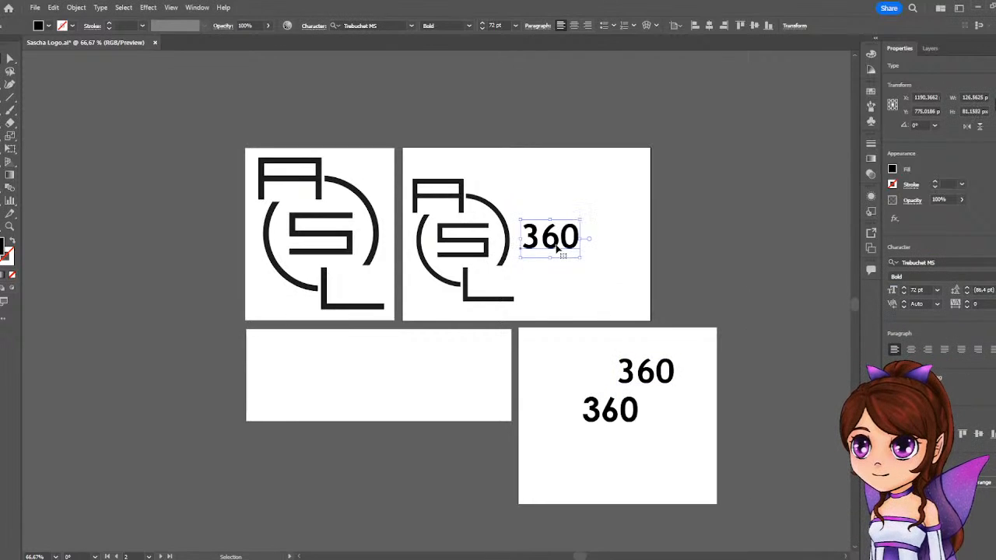
left_click(991, 262)
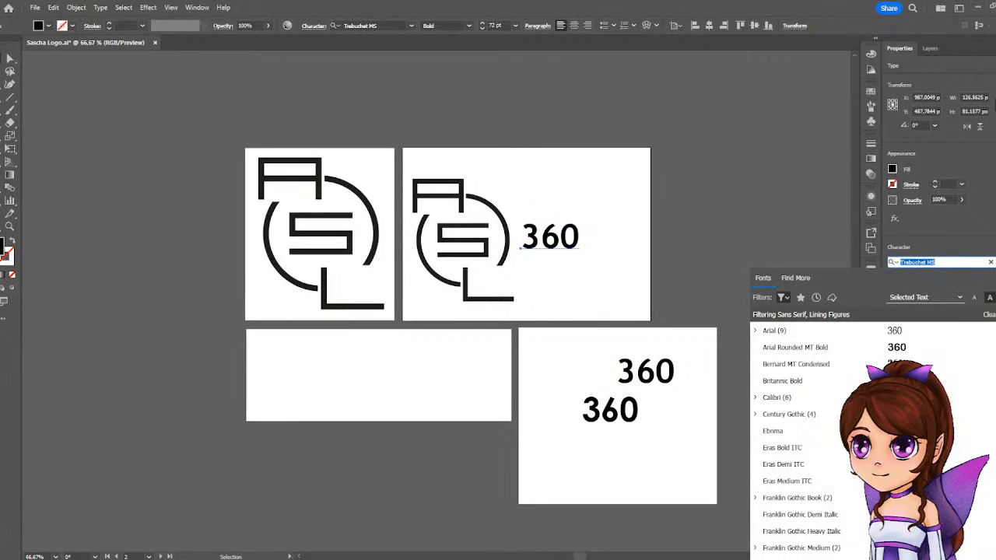
scroll(817, 381, "down", 6)
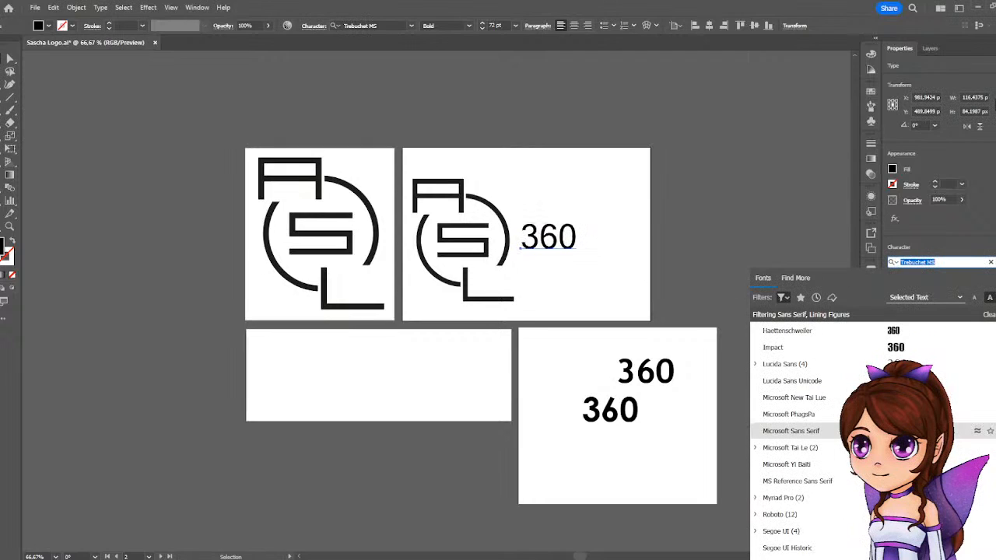
scroll(804, 466, "down", 3)
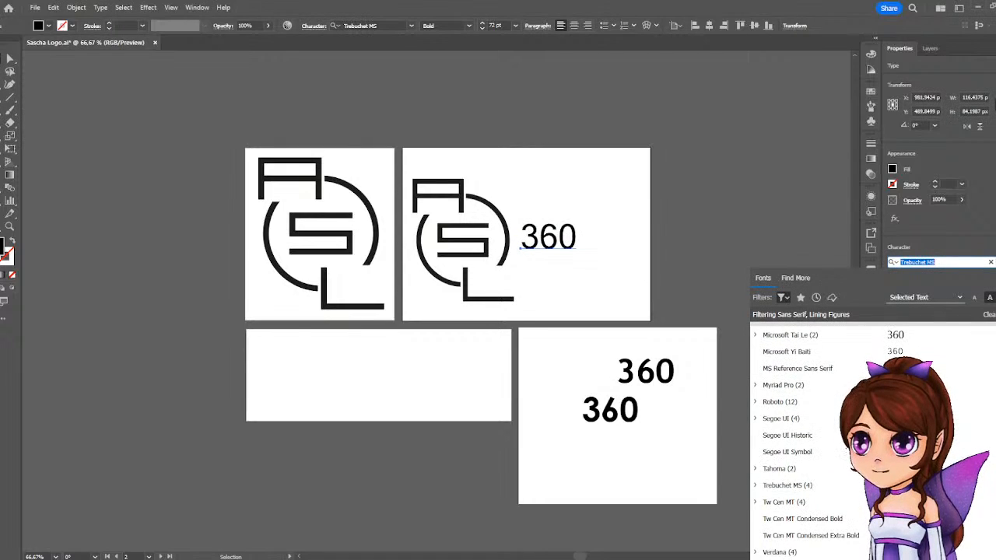
left_click(754, 502)
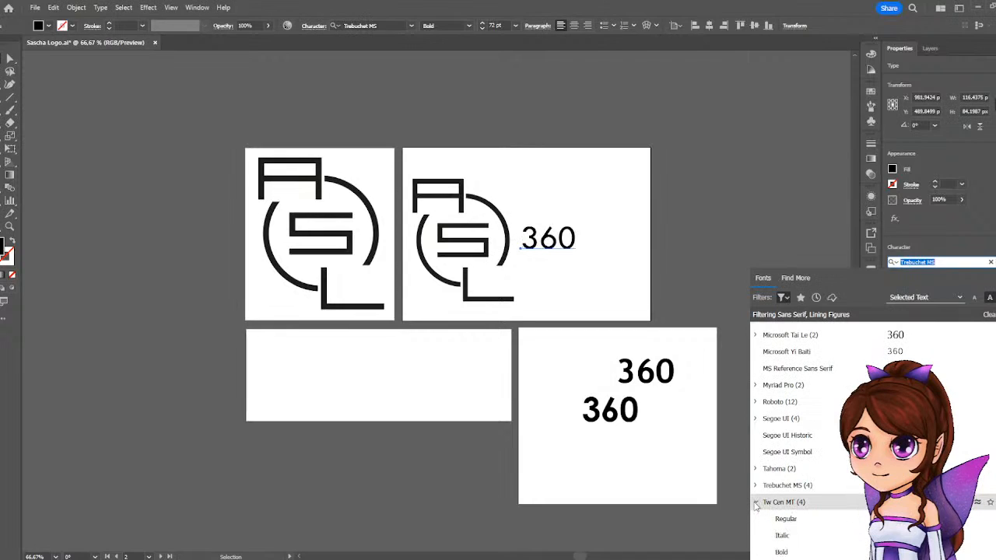
scroll(769, 510, "down", 2)
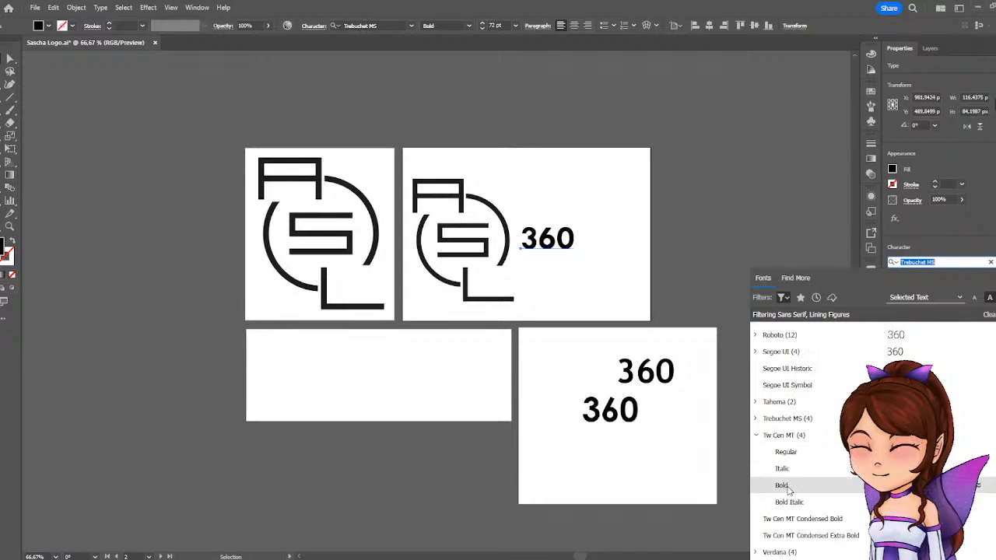
left_click(788, 487)
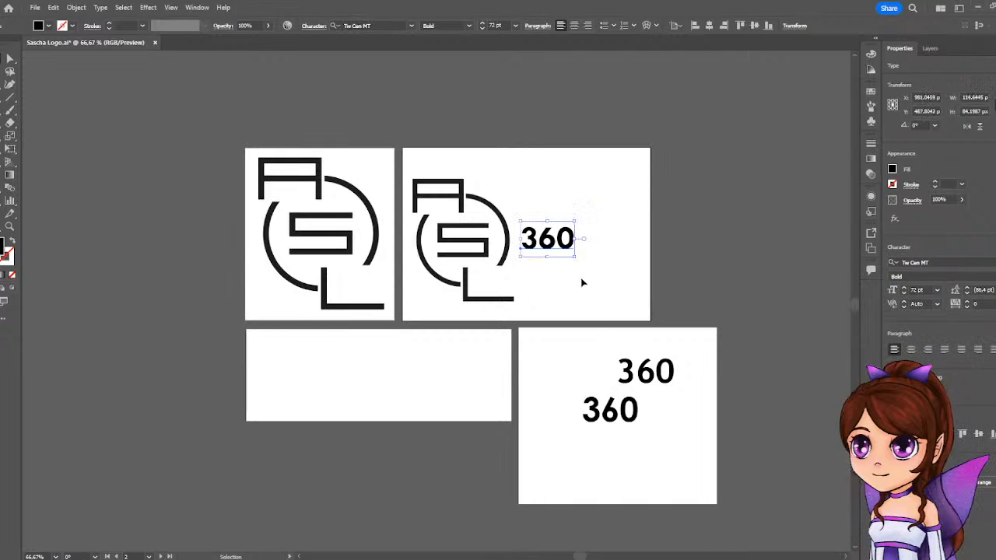
left_click_drag(547, 246, 558, 385)
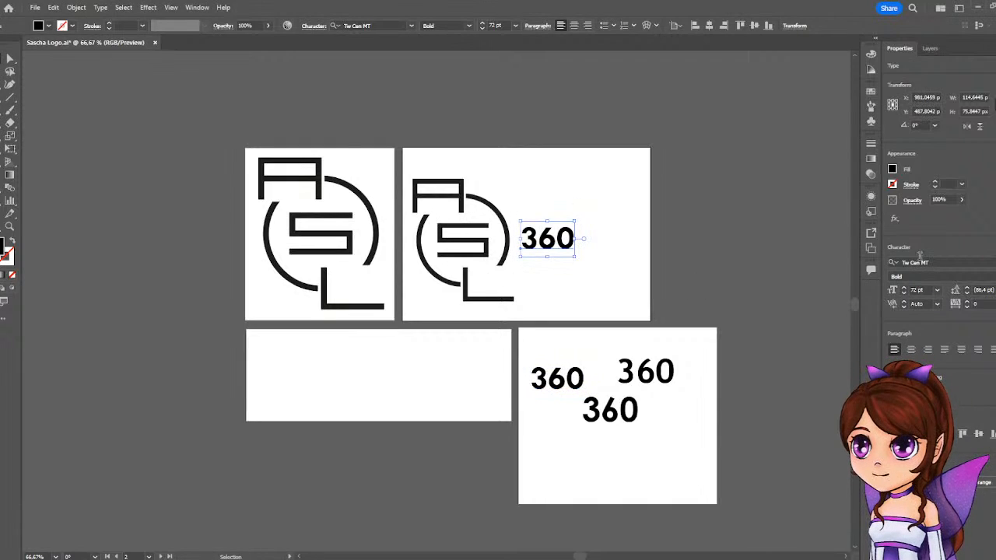
Preview other filtered fonts on the 360 text beside the logo, including Tw Cen MT Condensed Bold, without applying one.
left_click(991, 262)
scroll(862, 498, "down", 8)
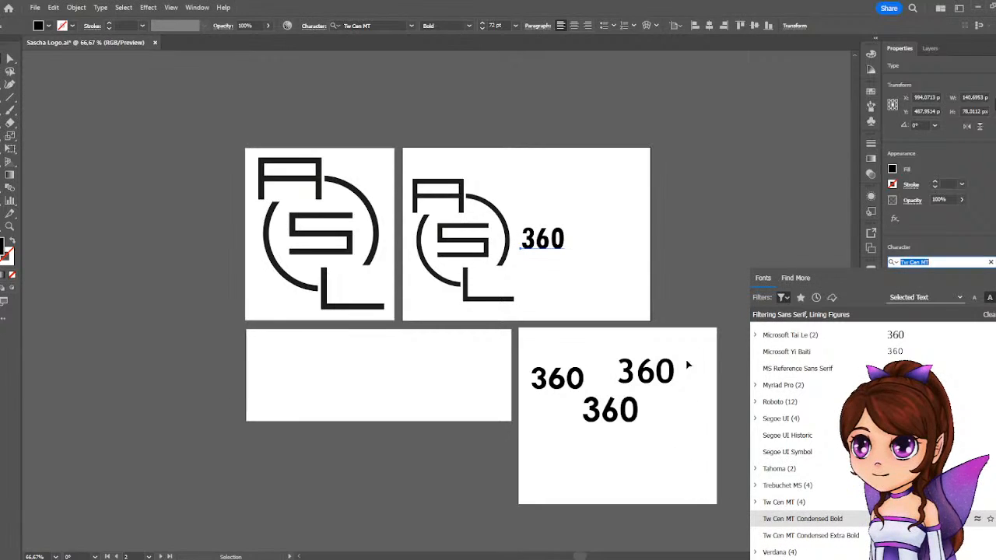
left_click(645, 227)
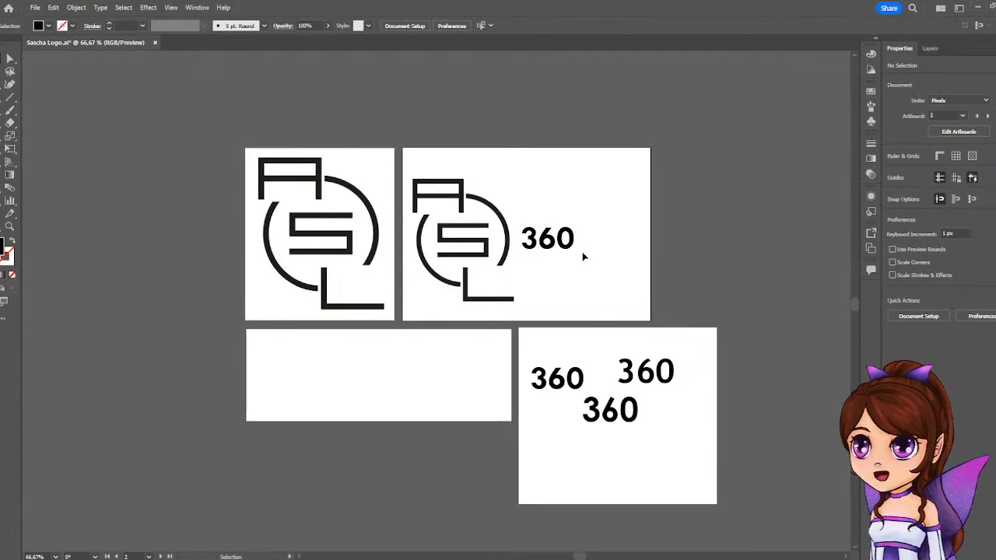
Set the font style of the 360 text beside the logo to Tw Cen MT Regular.
left_click(552, 239)
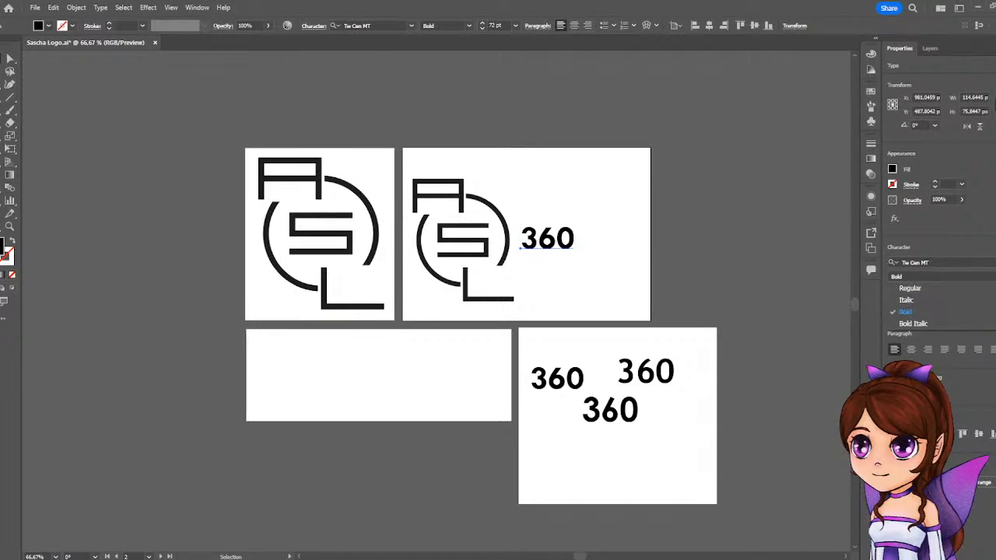
left_click(910, 277)
left_click(912, 289)
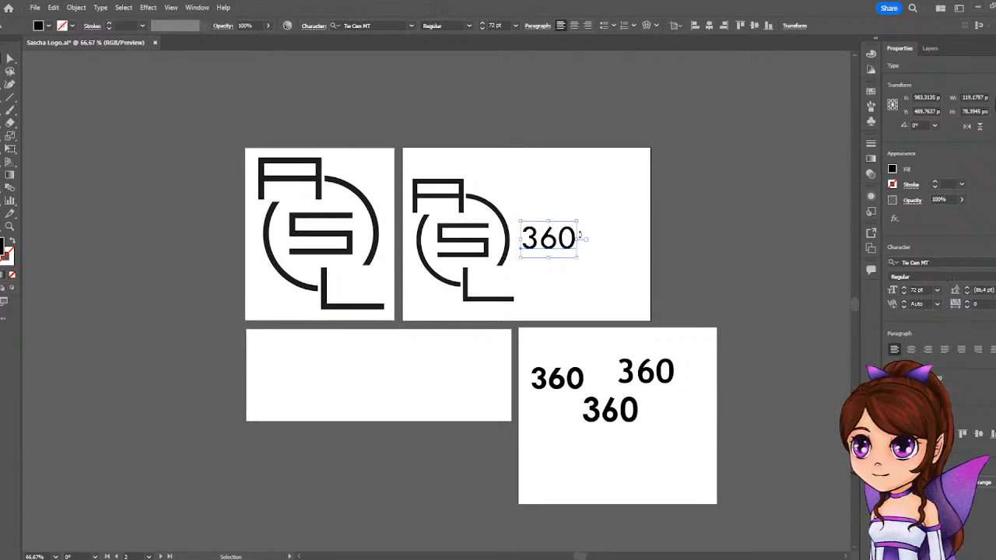
Enlarge the 360 text proportionally to about 116.5 pt and move it close beside the logo's ring at mid-height.
left_click_drag(577, 239, 594, 240)
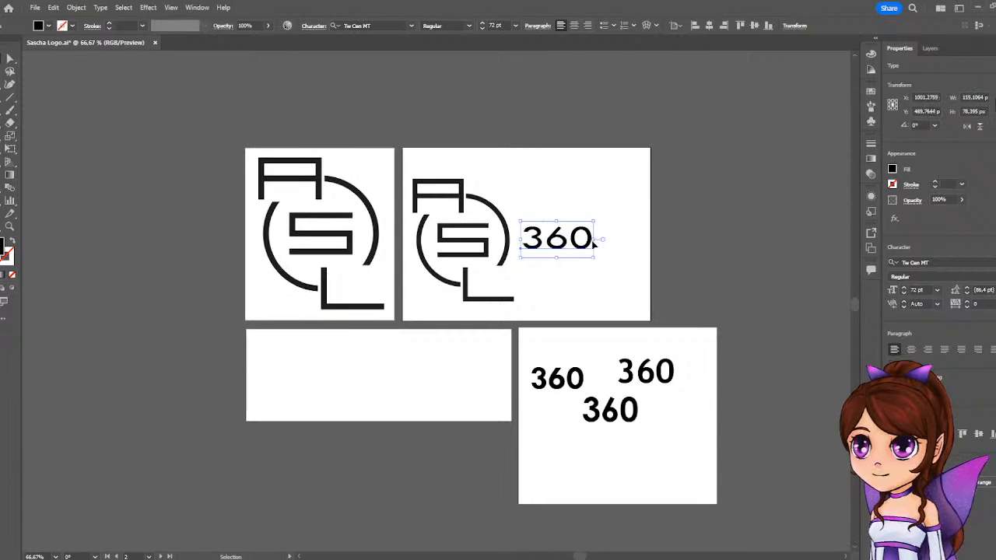
key("ctrl+z")
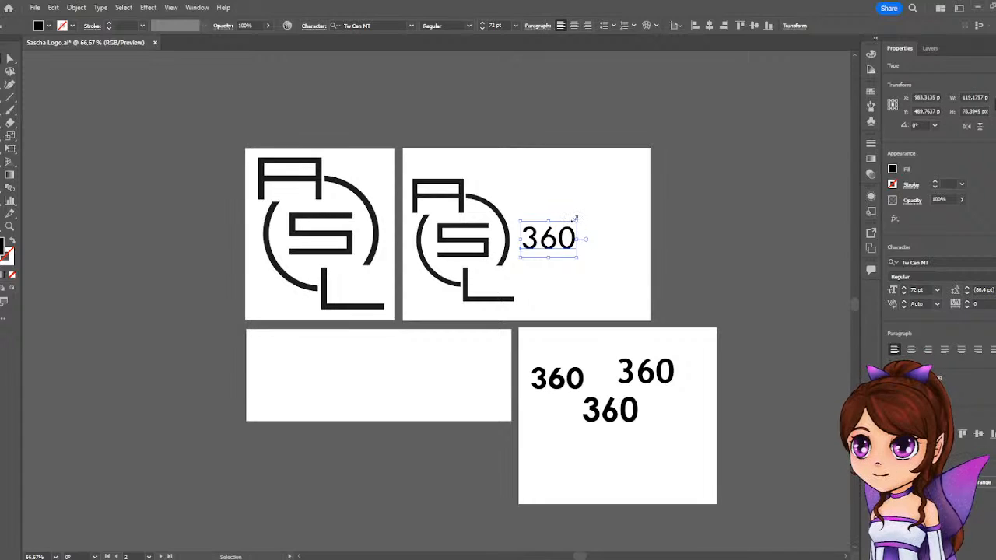
left_click_drag(579, 218, 623, 201)
left_click_drag(581, 231, 580, 247)
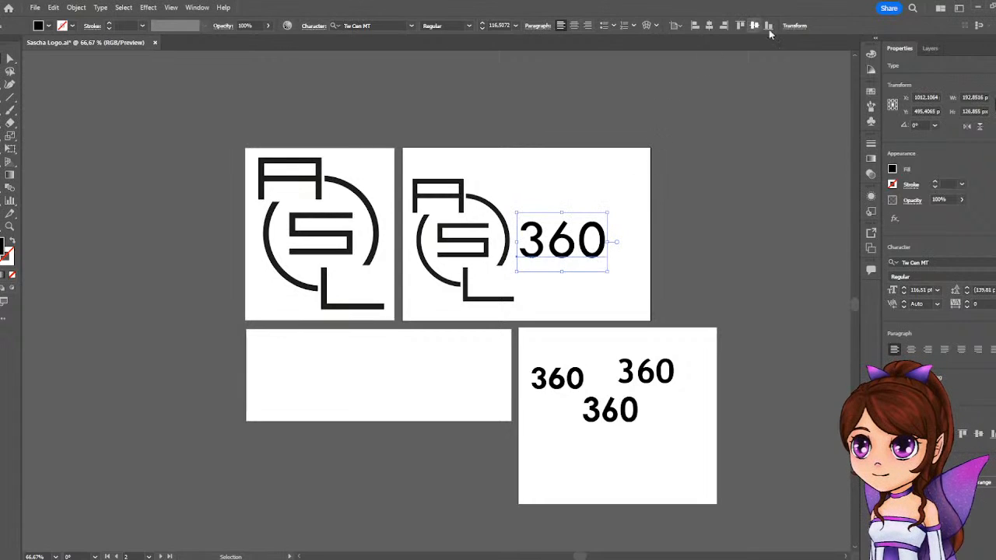
Move the 360 text over the S of the second artboard's logo and fill it with a dark grey swatch.
left_click(760, 147)
left_click_drag(553, 251, 503, 254)
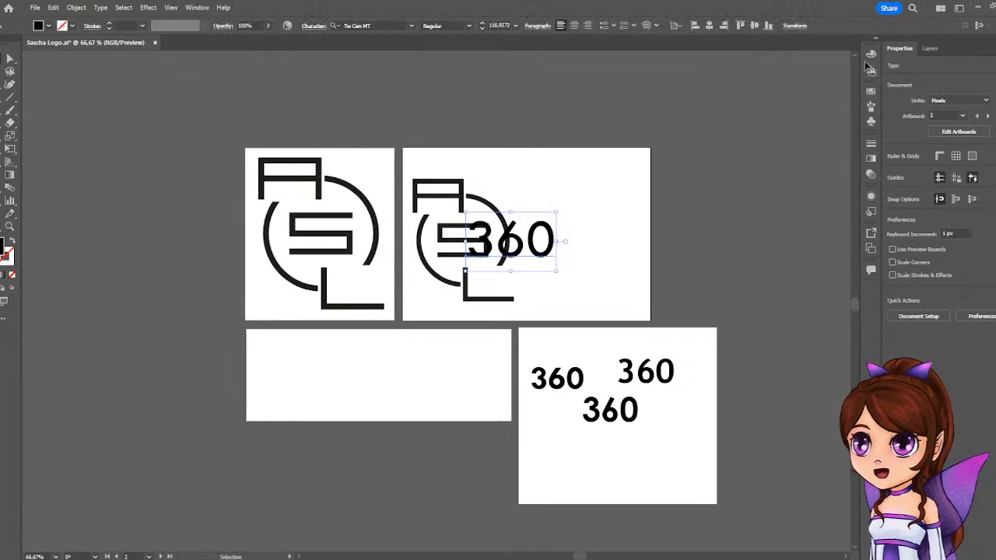
left_click(891, 168)
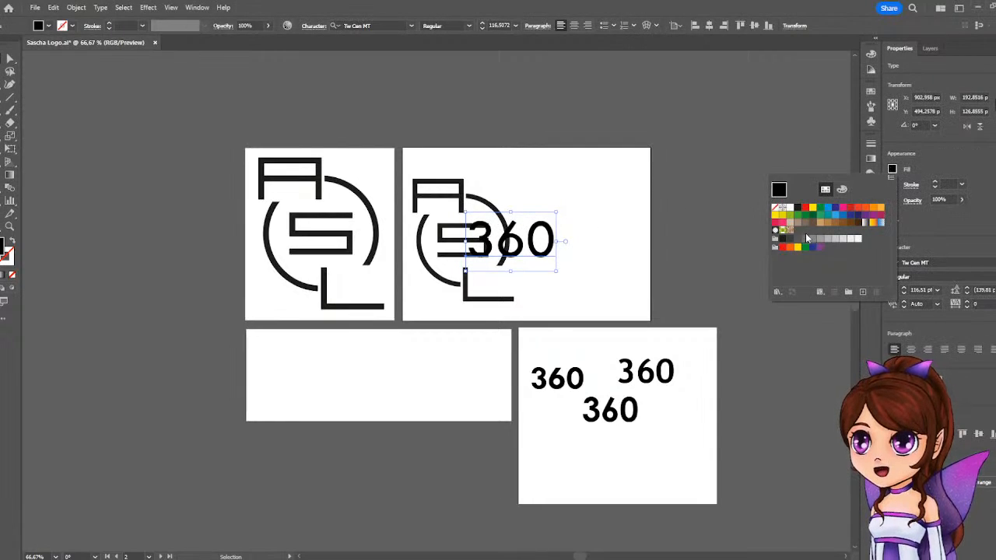
left_click(797, 238)
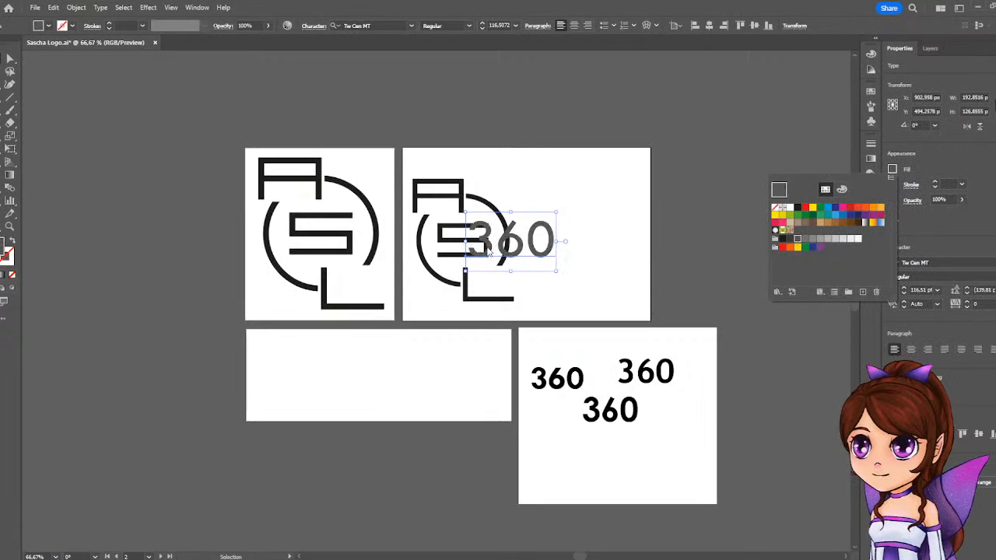
Line up the 3 with the logo's S and reduce the 360 text proportionally to about 110.6 pt.
left_click(569, 169)
scroll(481, 248, "up", 5)
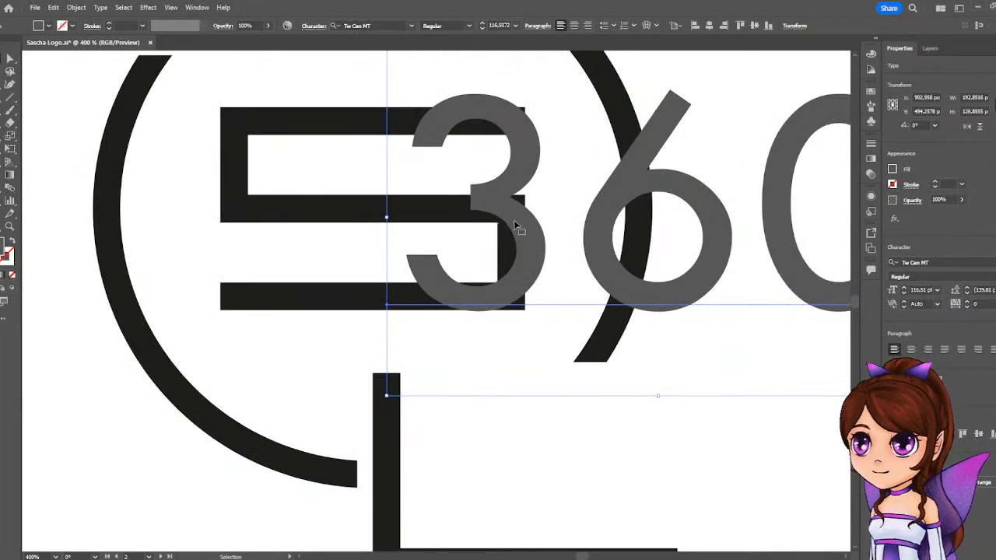
left_click_drag(514, 224, 502, 224)
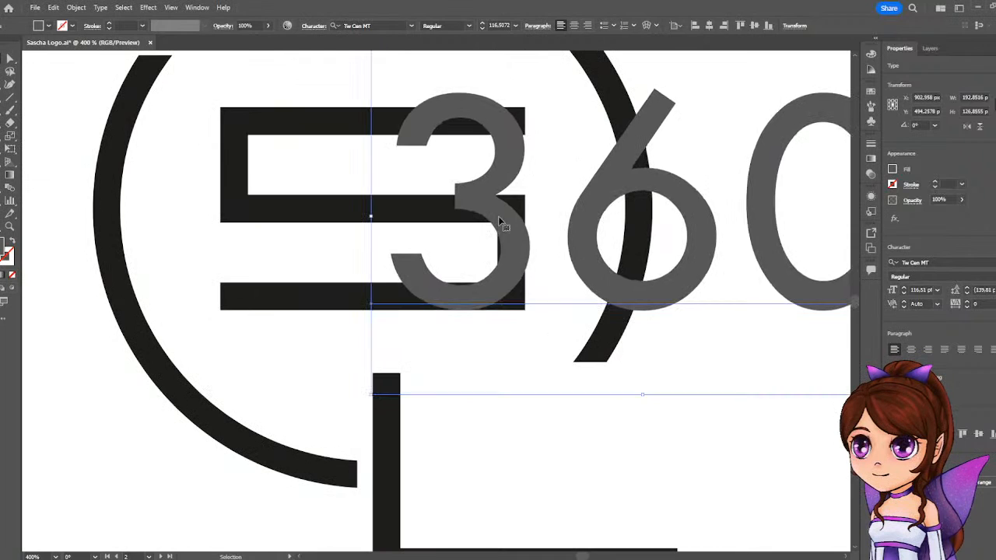
scroll(578, 201, "down", 4)
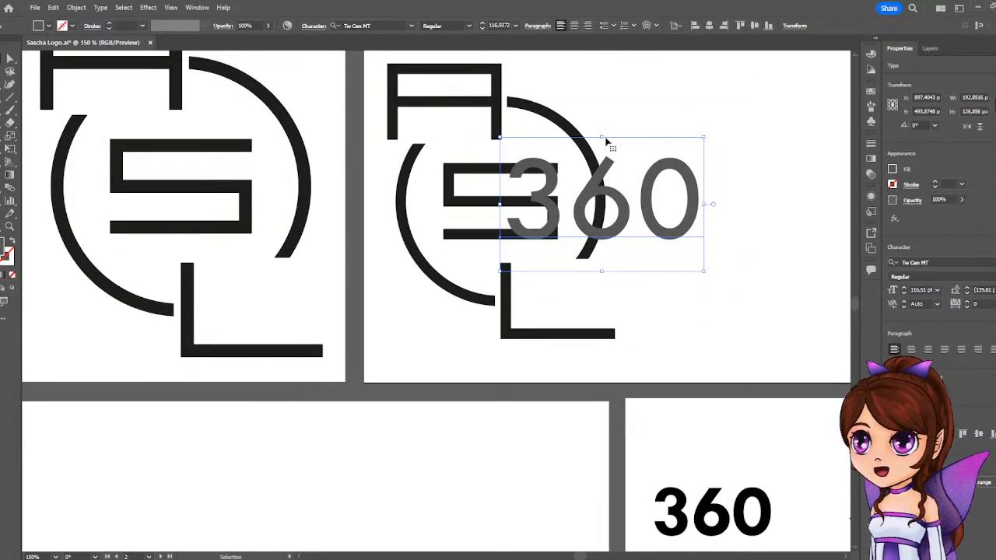
left_click_drag(704, 137, 701, 148)
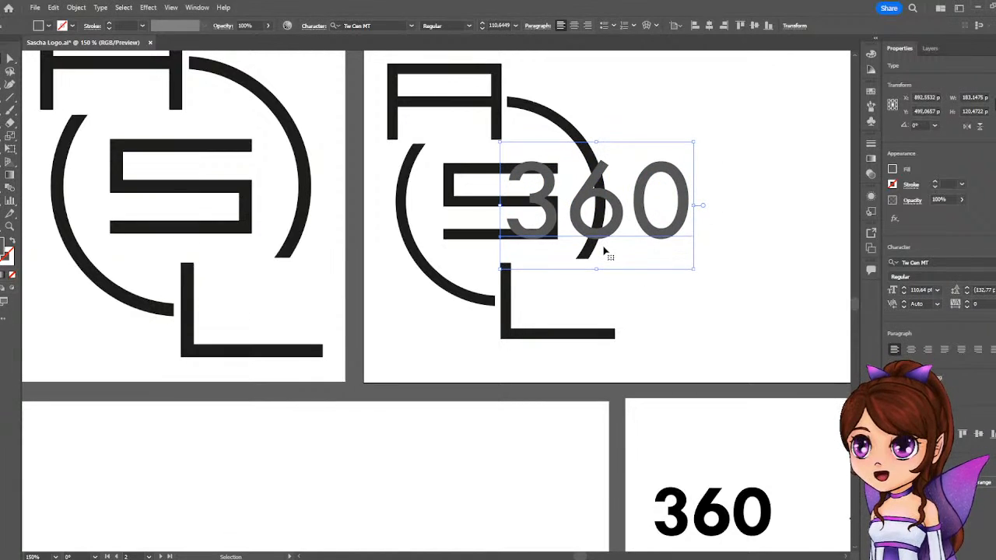
Reduce the overlaid 360 text proportionally to about 108.2 pt and realign it with the height of the S.
key("Up")
key("Up")
key("Up")
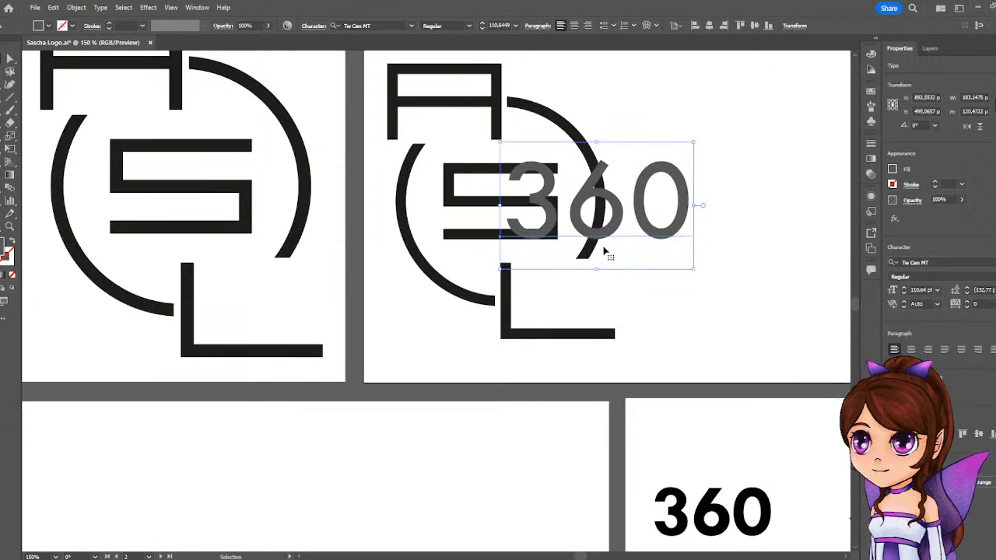
key("t")
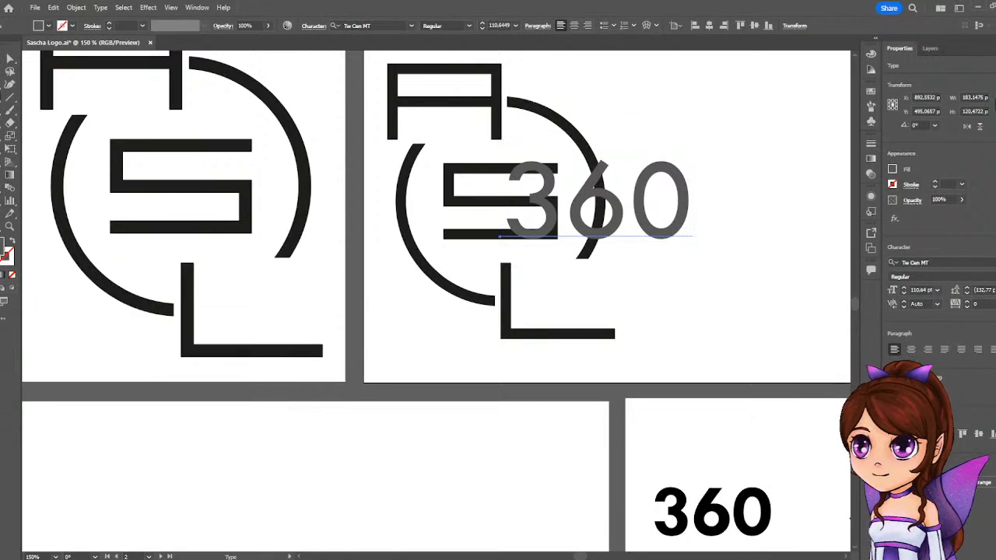
left_click(542, 204)
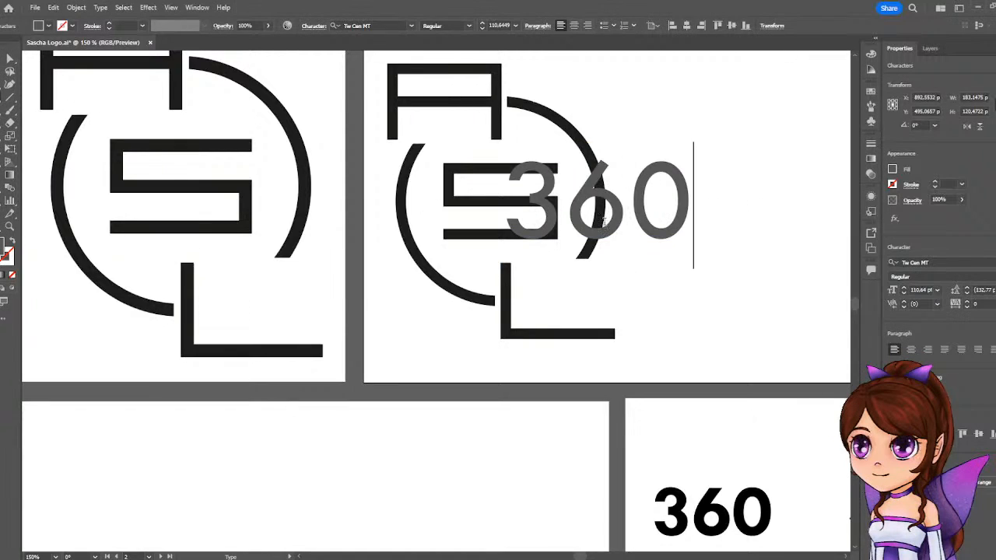
key("Escape")
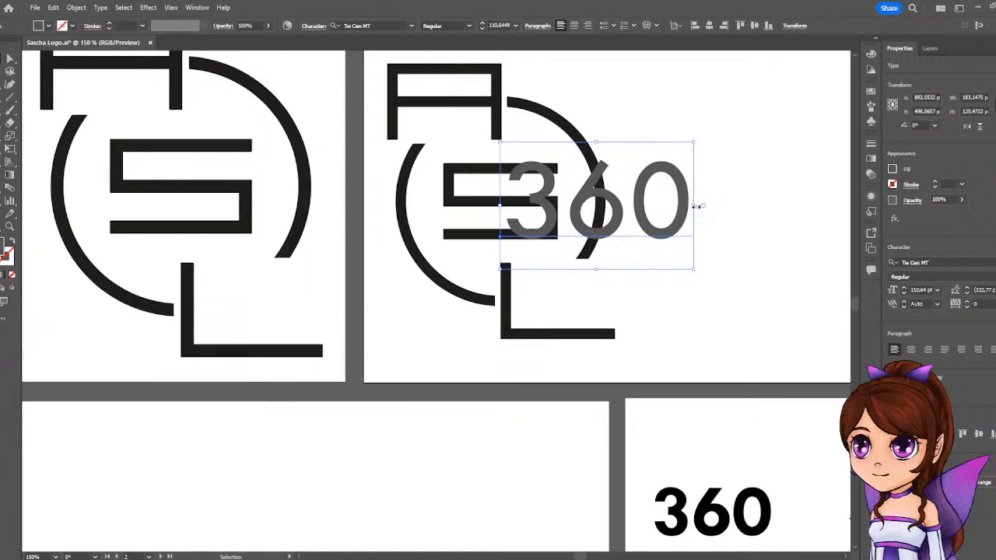
left_click_drag(695, 207, 690, 206)
left_click_drag(575, 221, 579, 217)
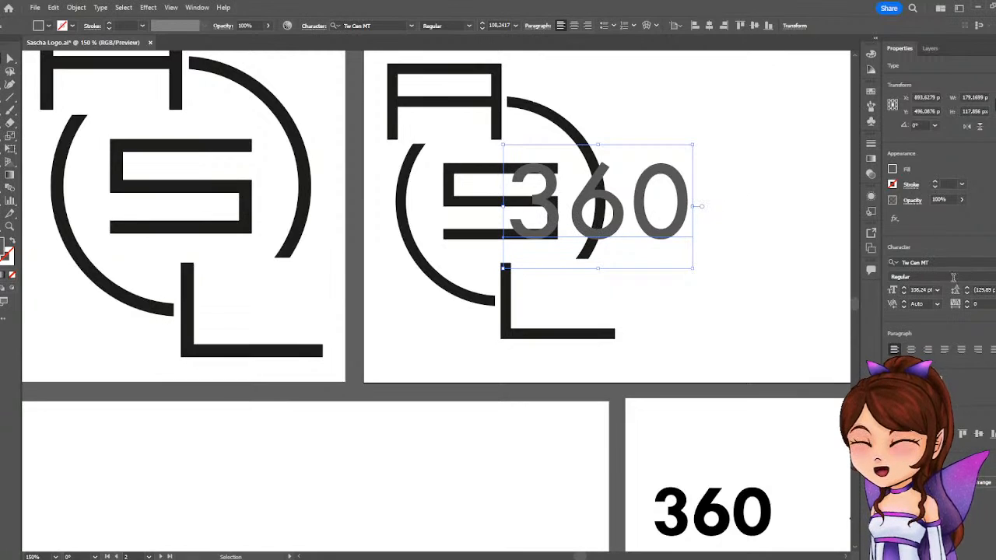
Try the Bold style on the overlaid 360 text and return it to Regular.
left_click(926, 277)
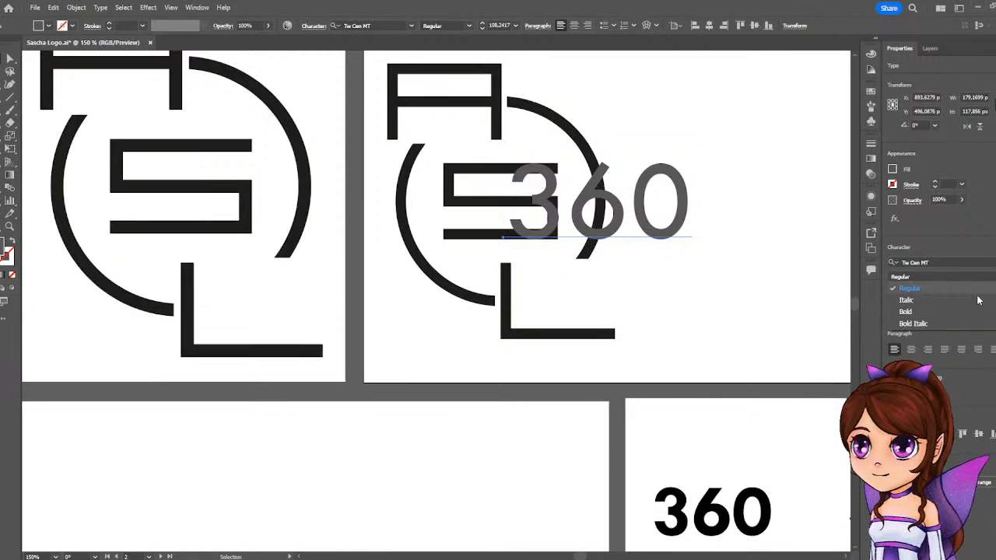
left_click(925, 311)
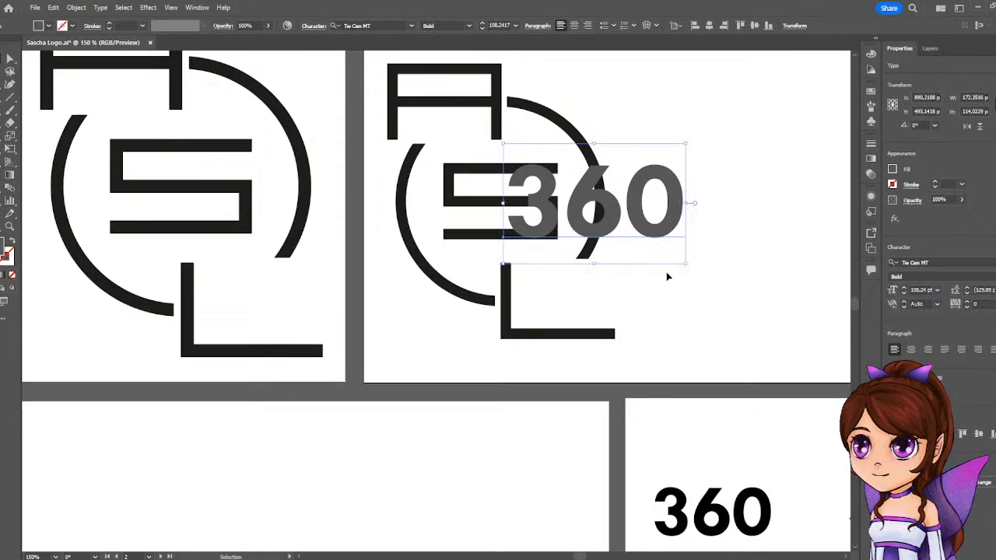
left_click_drag(567, 211, 567, 212)
left_click(993, 277)
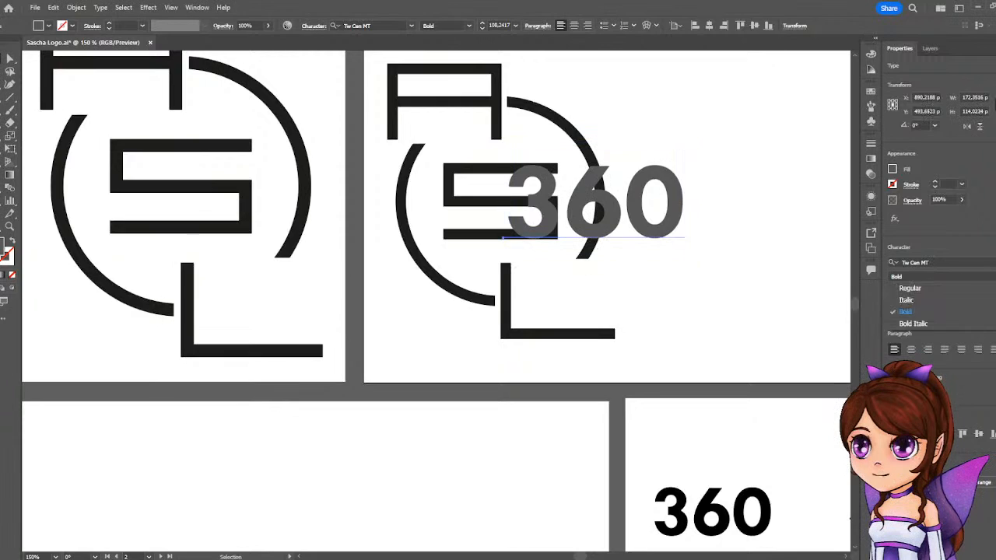
left_click(918, 288)
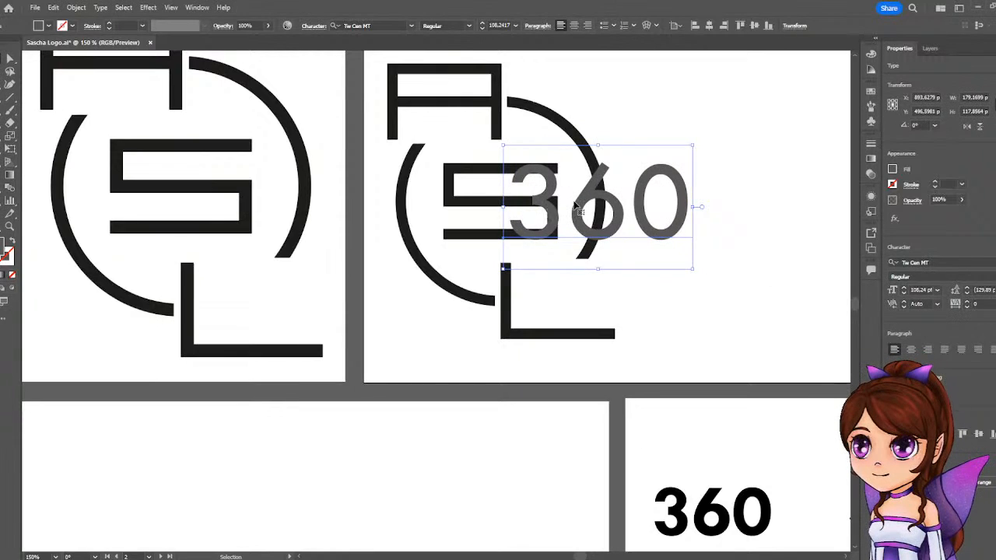
Resize the 360 text proportionally to about 111.6 pt, using the S as reference, and move it close beside the logo's ring.
key("Up")
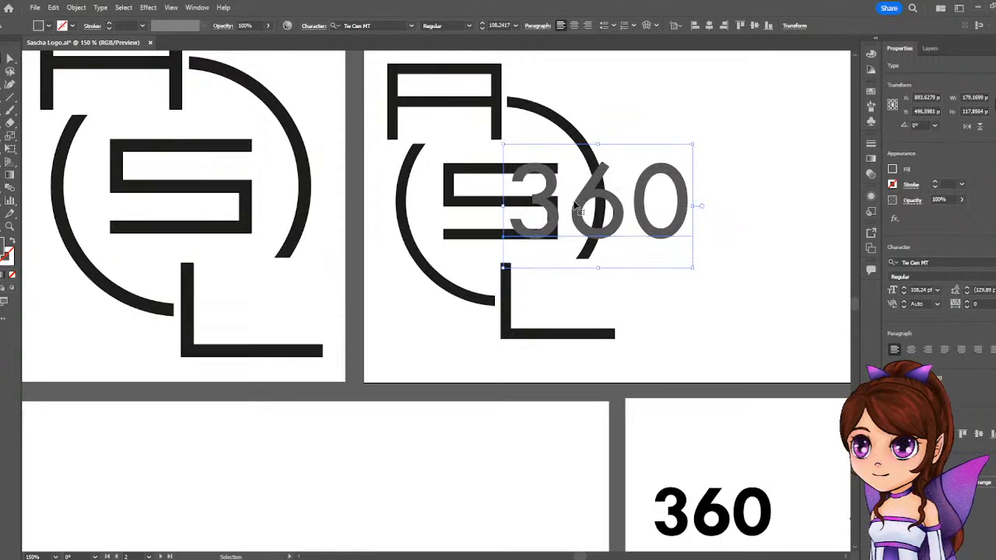
key("Down")
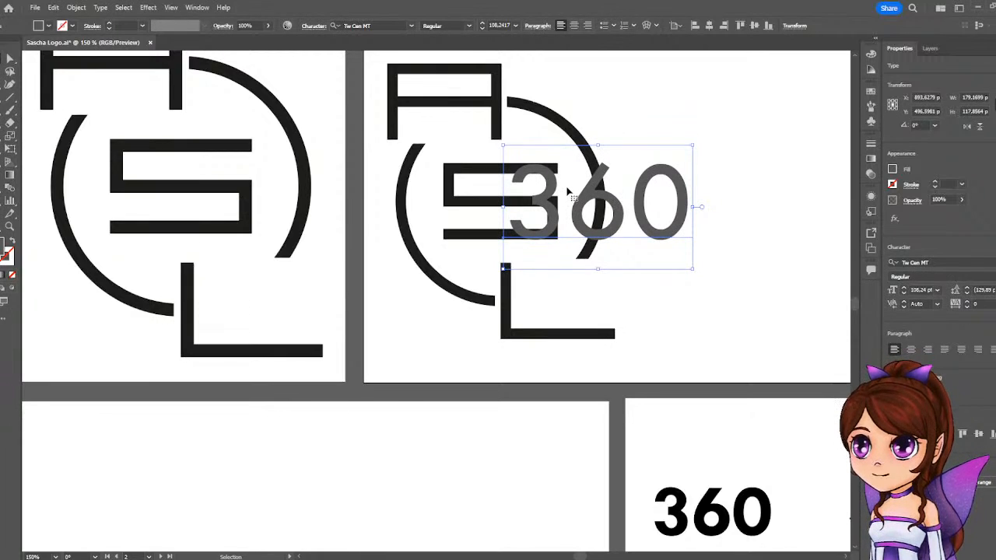
left_click_drag(580, 200, 576, 200)
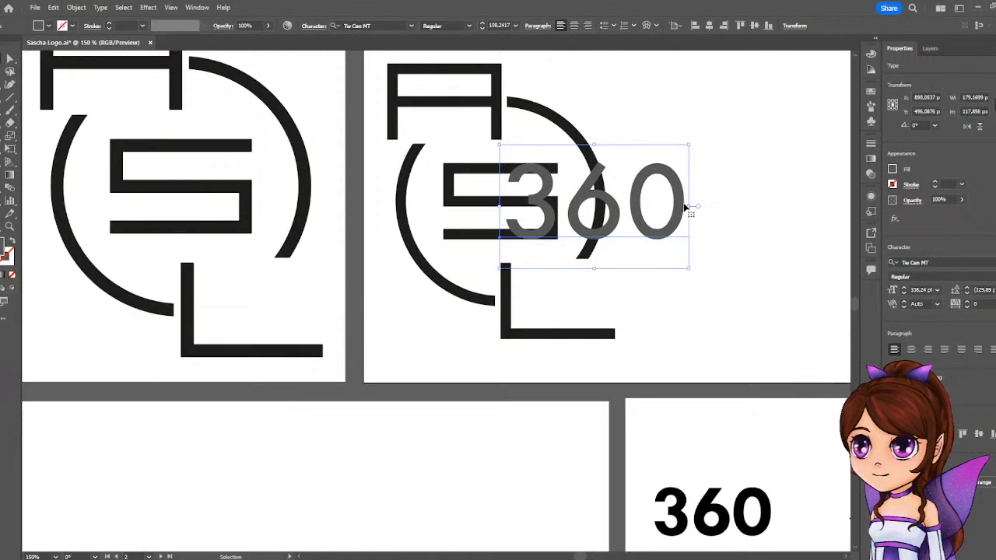
left_click_drag(691, 207, 697, 206)
left_click_drag(576, 214, 689, 215)
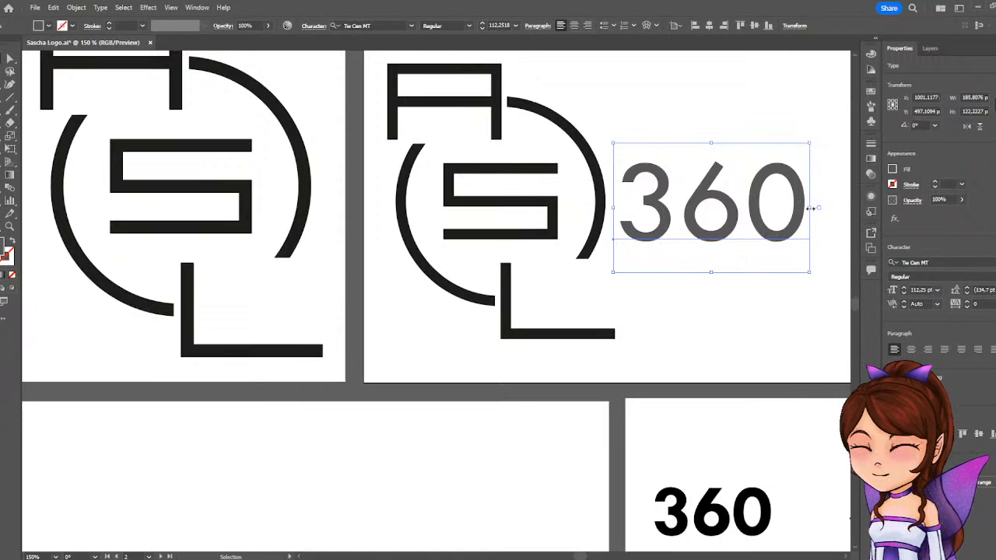
left_click_drag(806, 206, 805, 208)
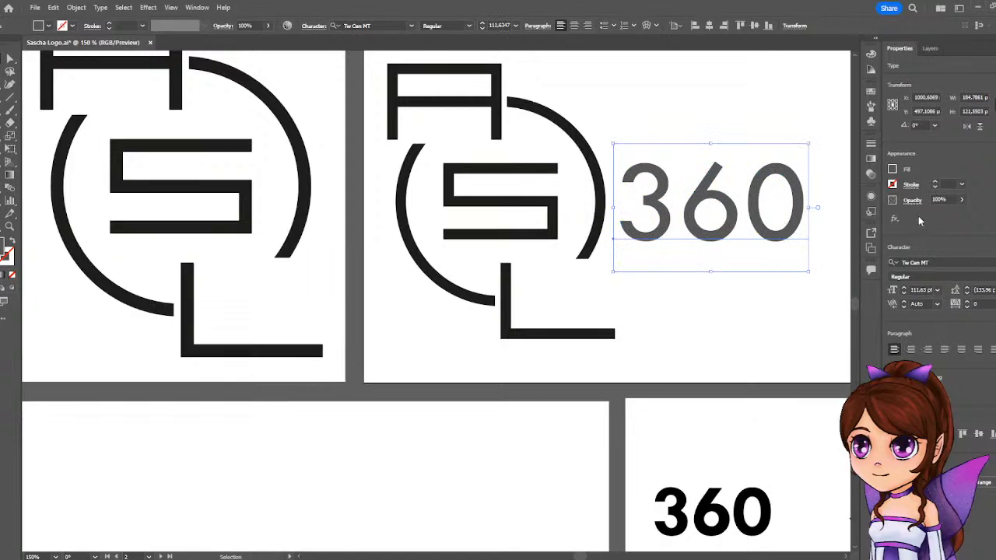
Fill the 360 text with the black swatch to match the logo and deselect it.
left_click(892, 169)
left_click(795, 210)
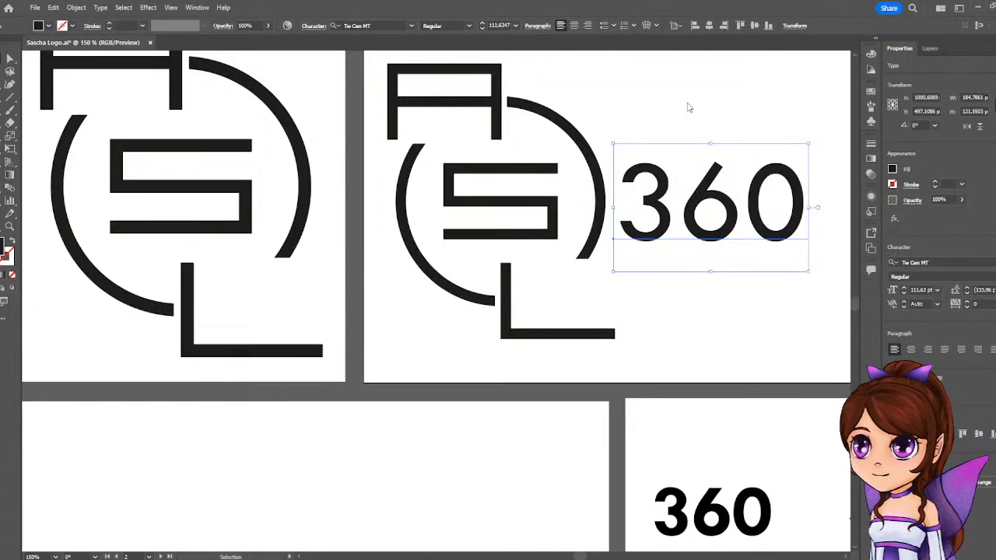
key("ctrl+minus")
key("ctrl+minus")
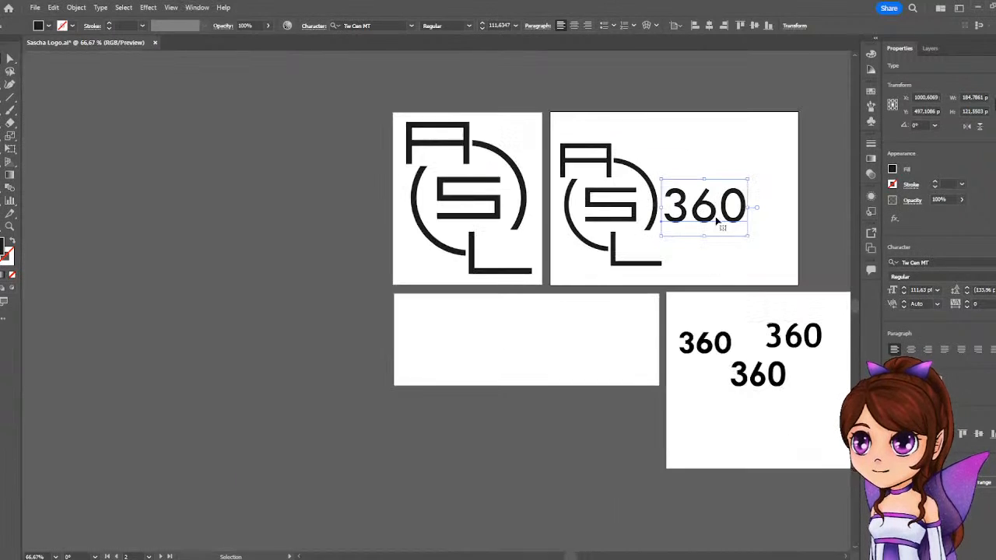
left_click(654, 122)
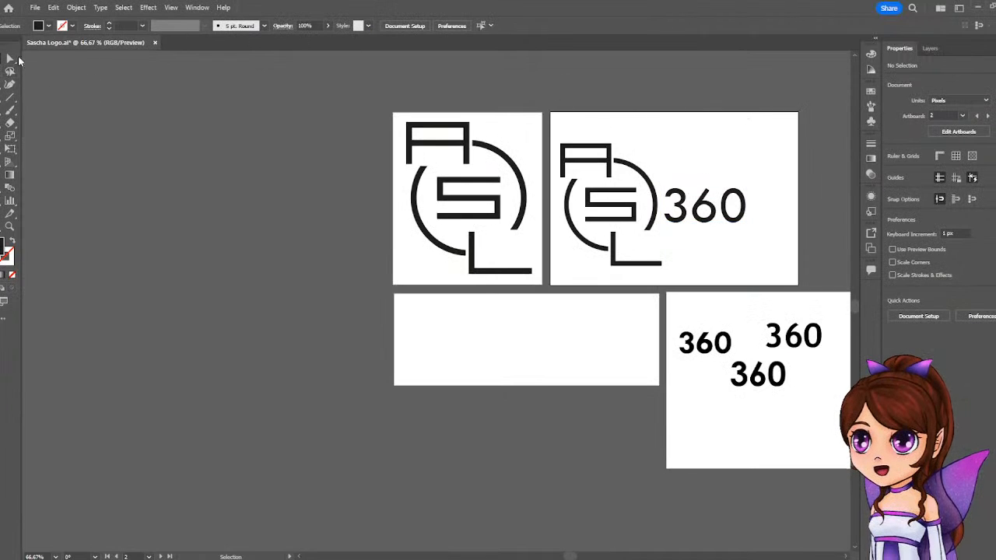
Shift the 360 text horizontally about 26 px away from the logo's ring to widen the gap.
key("space")
left_click_drag(353, 130, 242, 124)
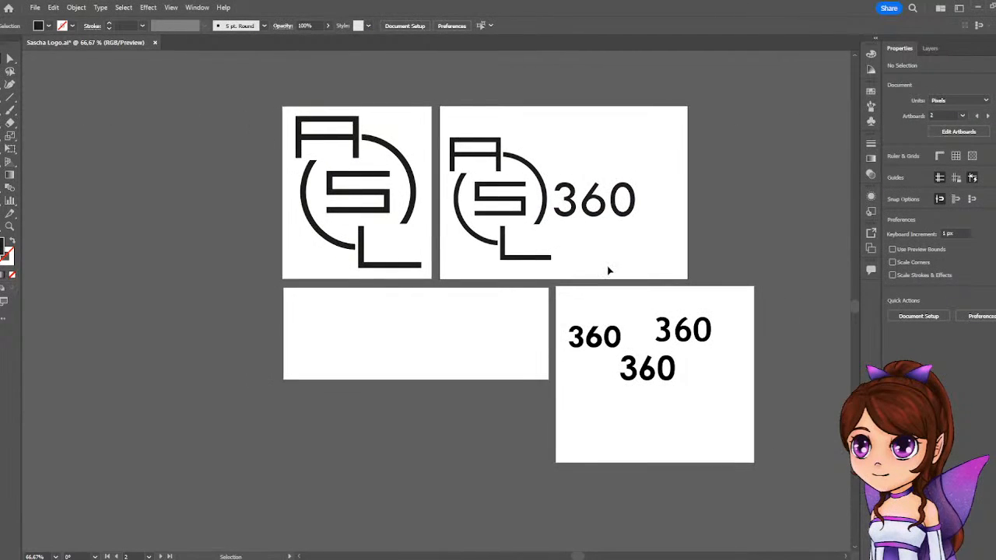
scroll(593, 257, "up", 1)
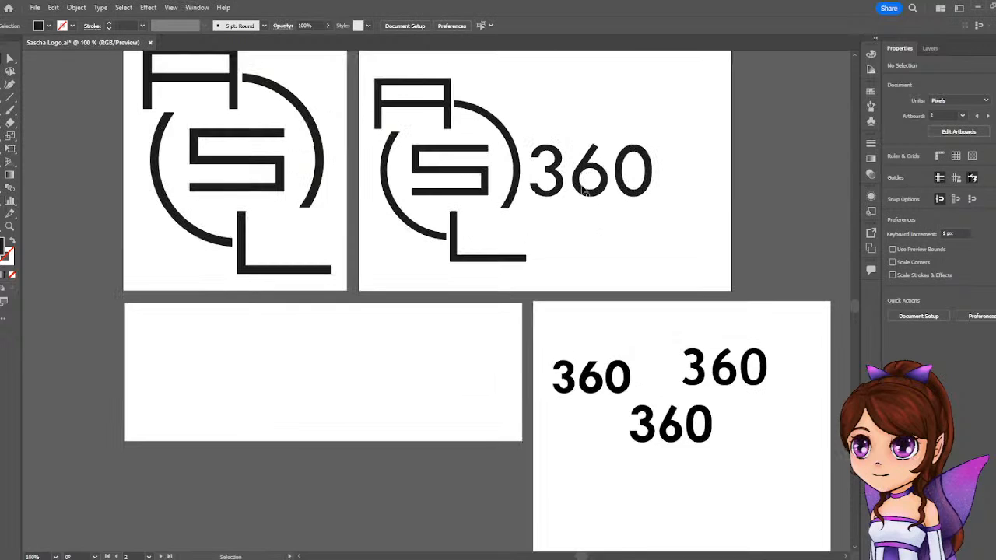
left_click_drag(585, 190, 597, 191)
scroll(618, 233, "down", 1)
scroll(622, 229, "up", 3)
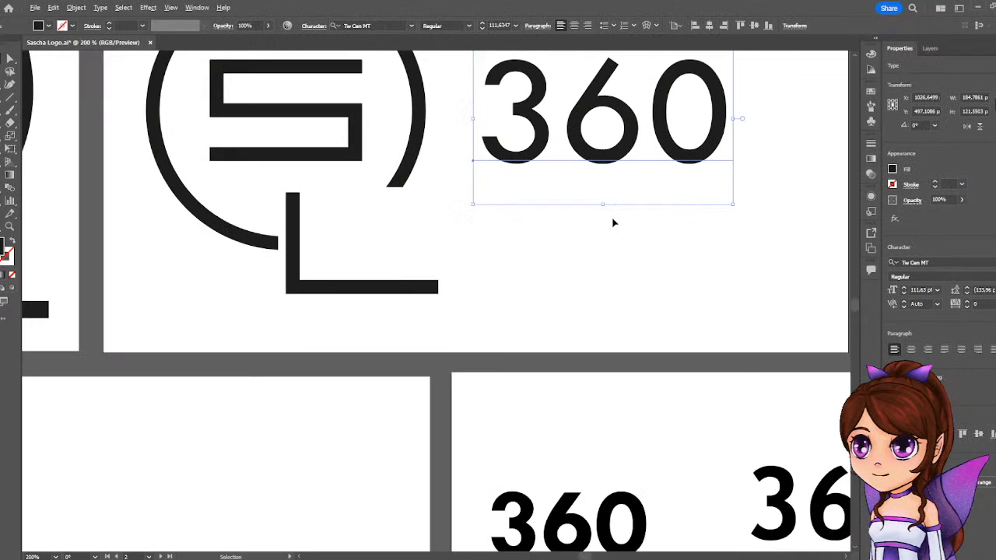
scroll(638, 417, "down", 1)
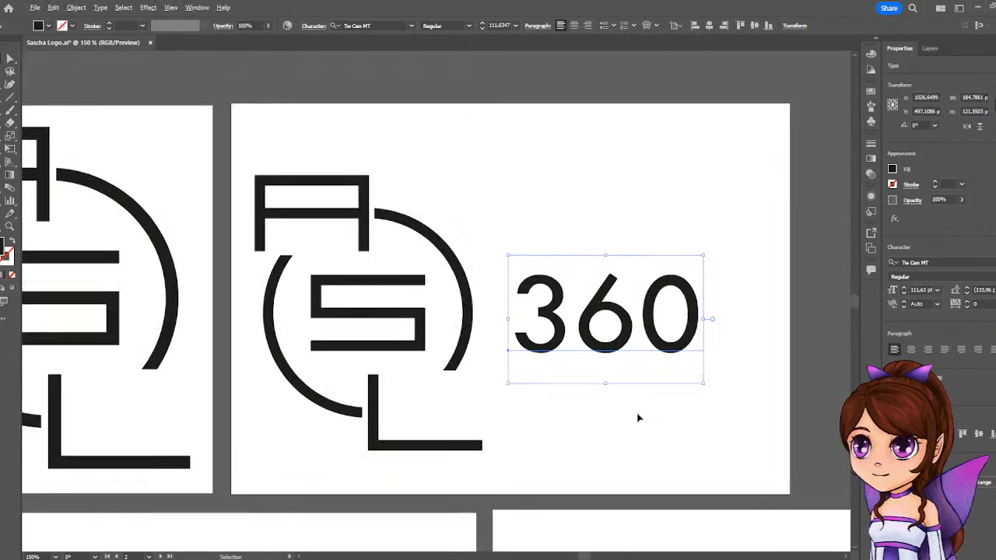
scroll(645, 414, "down", 1)
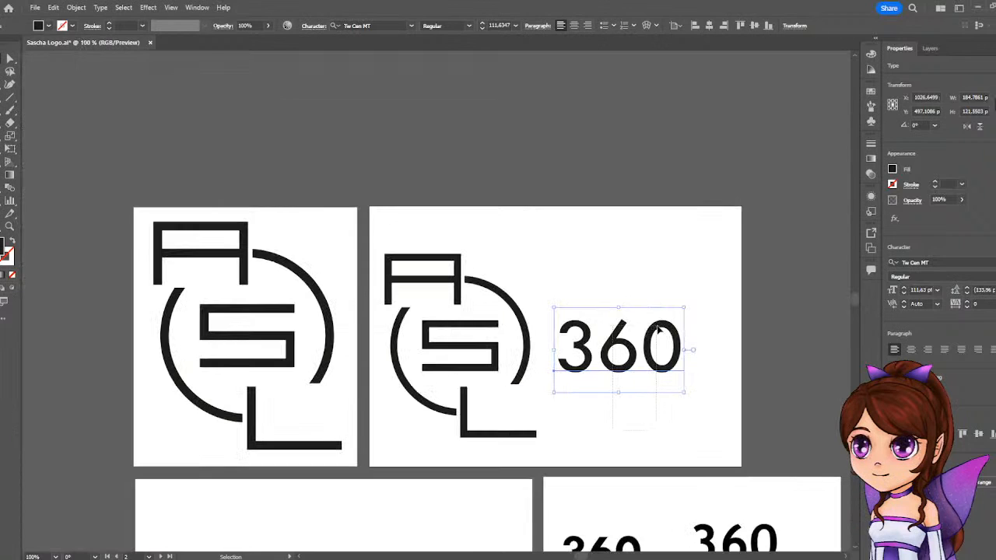
Place a copy of the 360 text on the empty third artboard and change its wording to ASL360.
left_click_drag(630, 432, 729, 249)
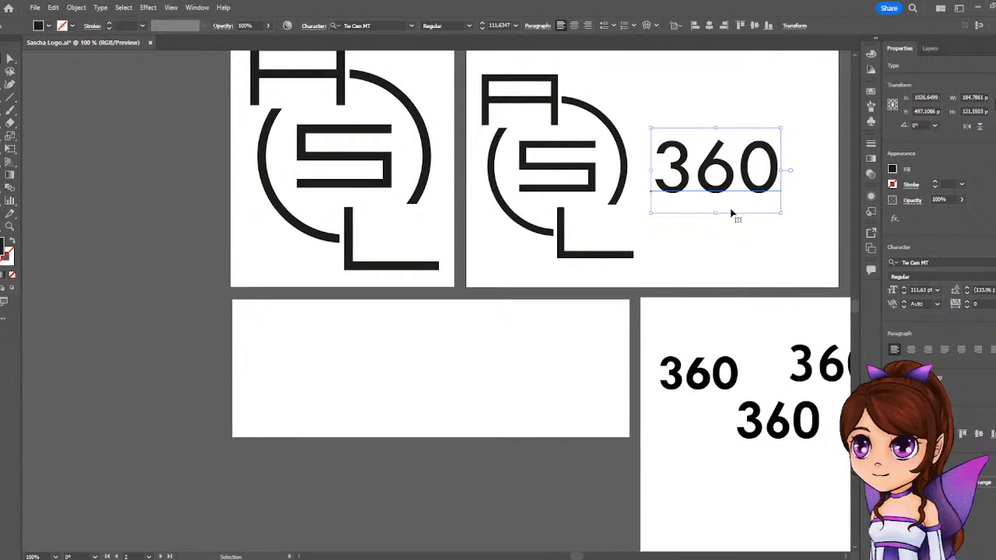
left_click_drag(710, 193, 524, 389)
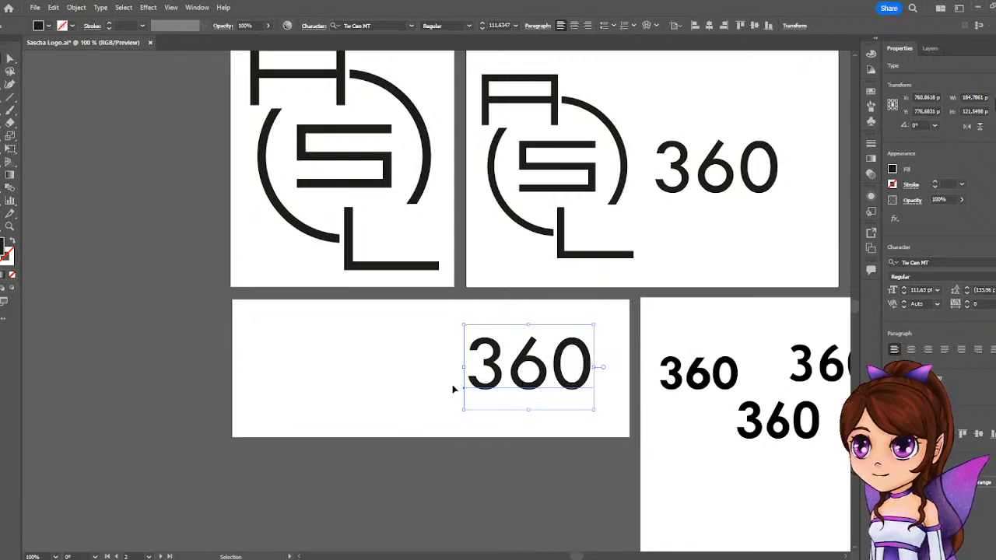
double_click(472, 367)
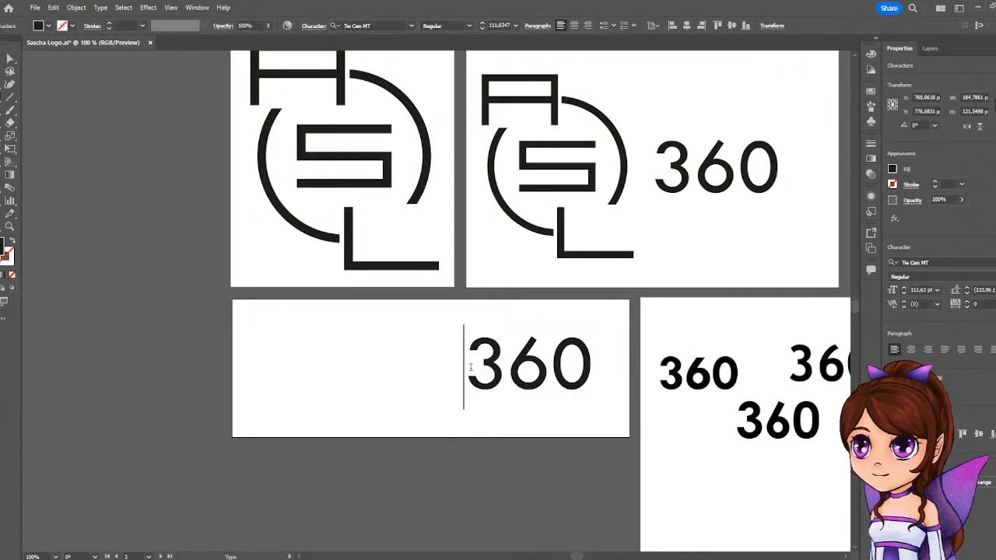
type("As")
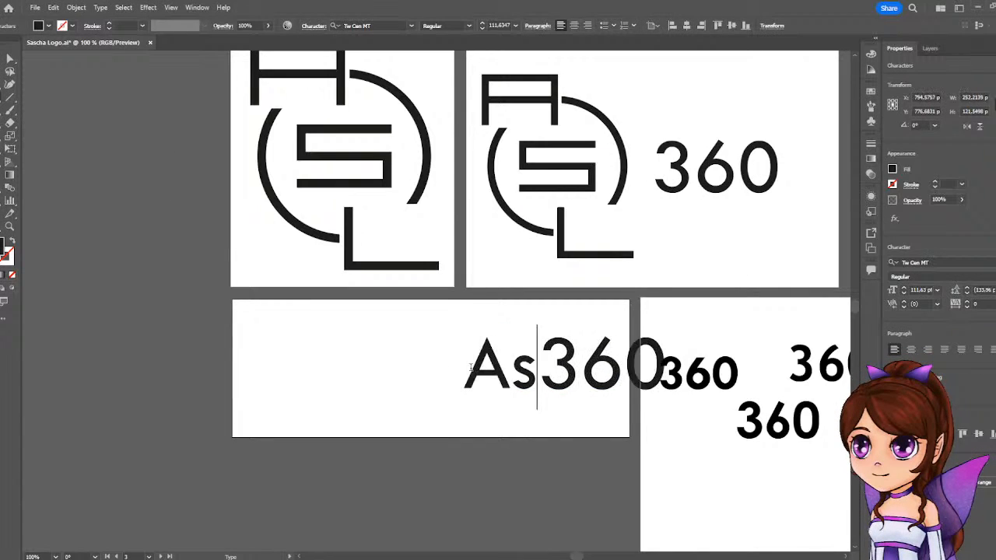
key("BackSpace")
type("SL")
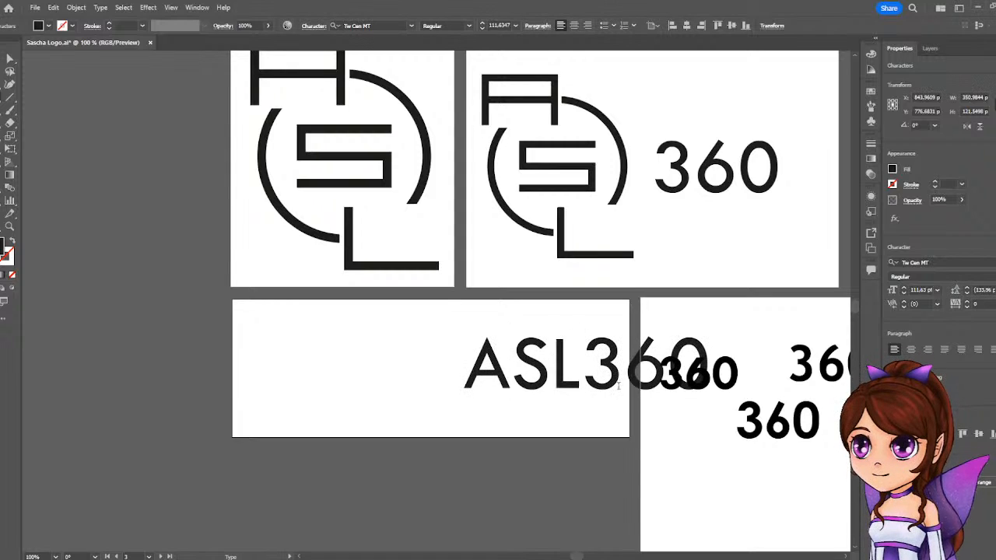
key("Escape")
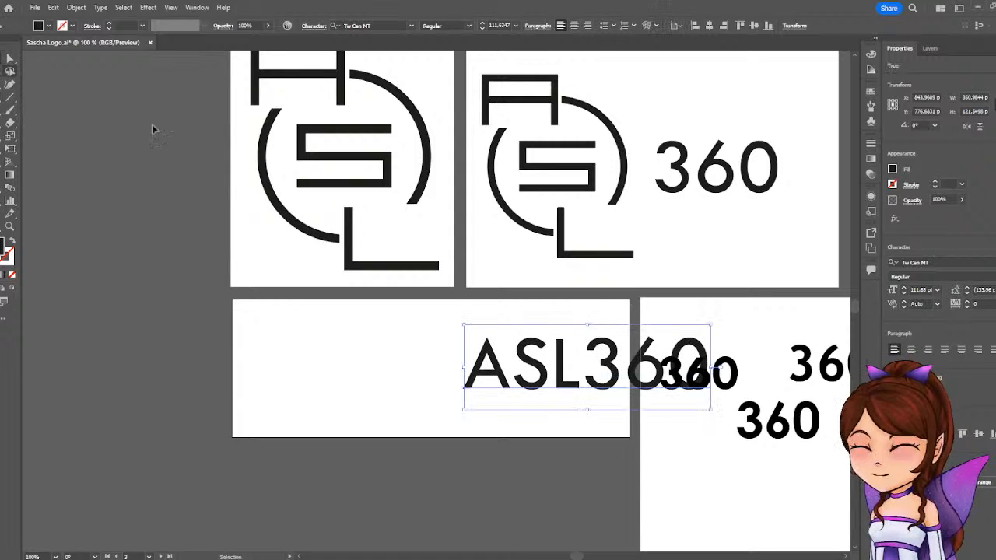
Move the ASL360 text fully onto the third artboard, enlarge it proportionally to about 127.25 pt, and centre it vertically toward the artboard's right side.
left_click_drag(604, 378, 513, 382)
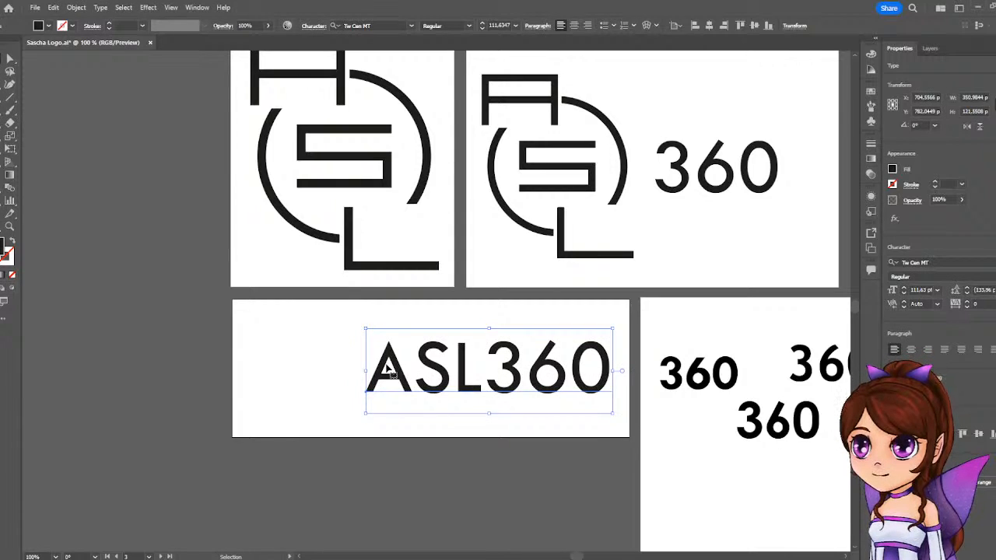
left_click(719, 295)
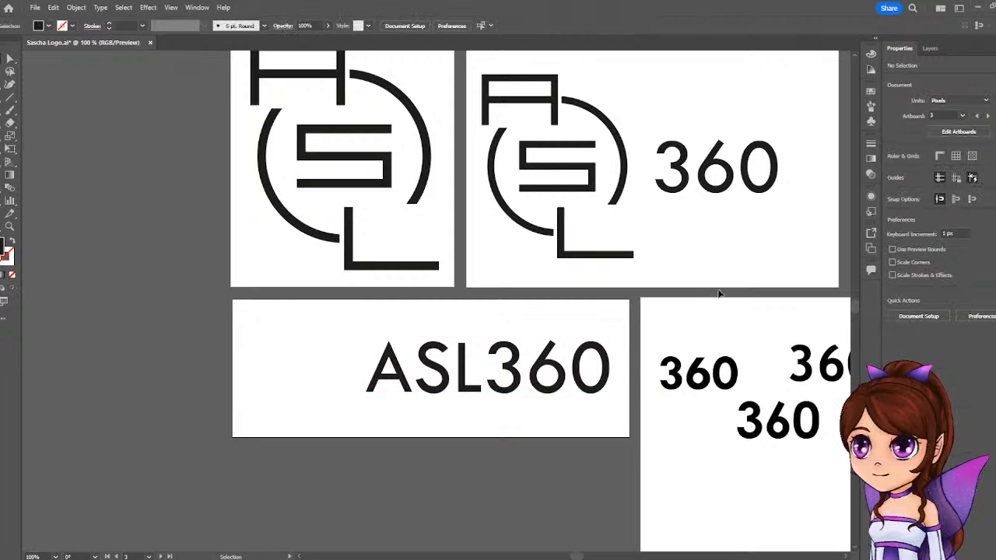
left_click(513, 372)
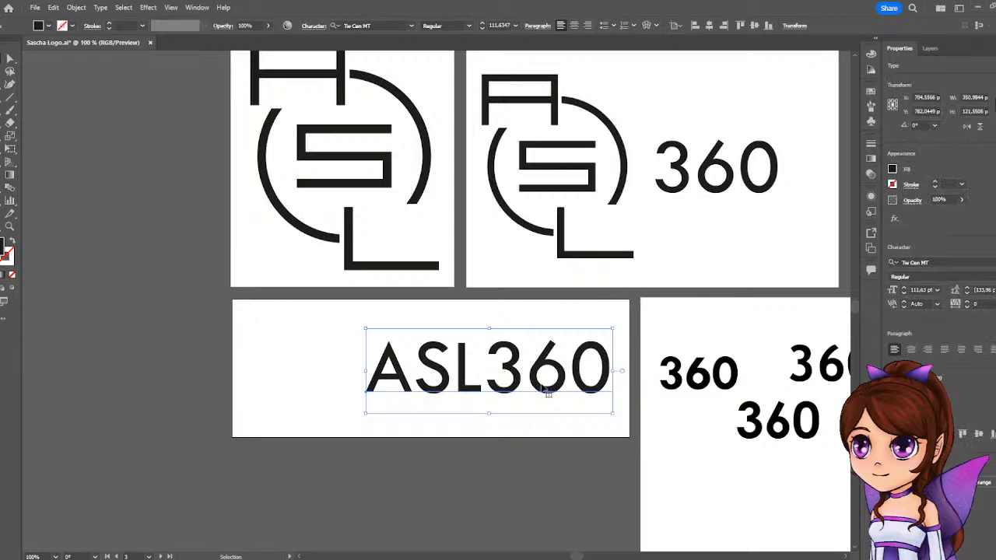
left_click_drag(591, 394, 596, 415)
left_click_drag(370, 353, 335, 323)
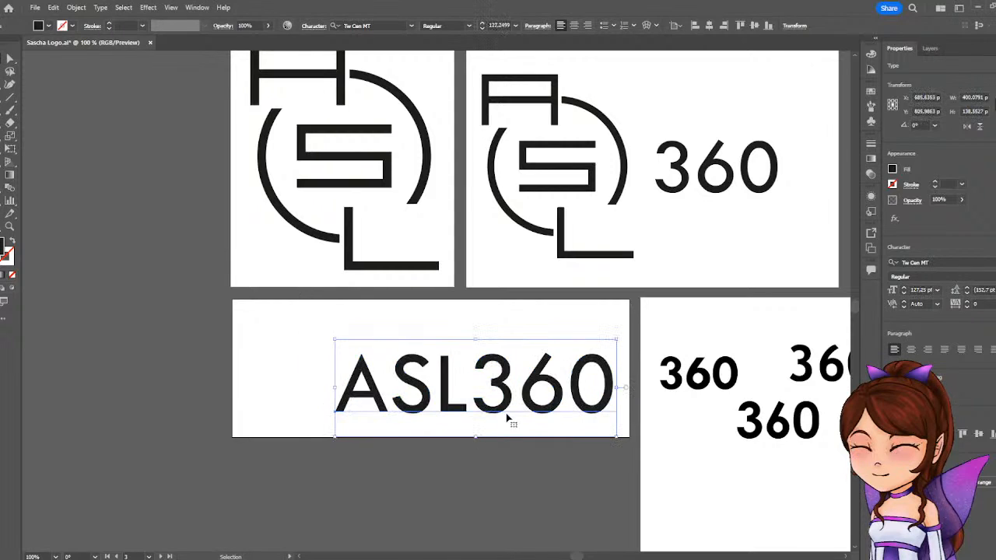
left_click_drag(500, 399, 505, 373)
Copy the logo from the first artboard to the third, scaling it down to about 147 px wide beside the ASL360 text.
left_click(292, 220)
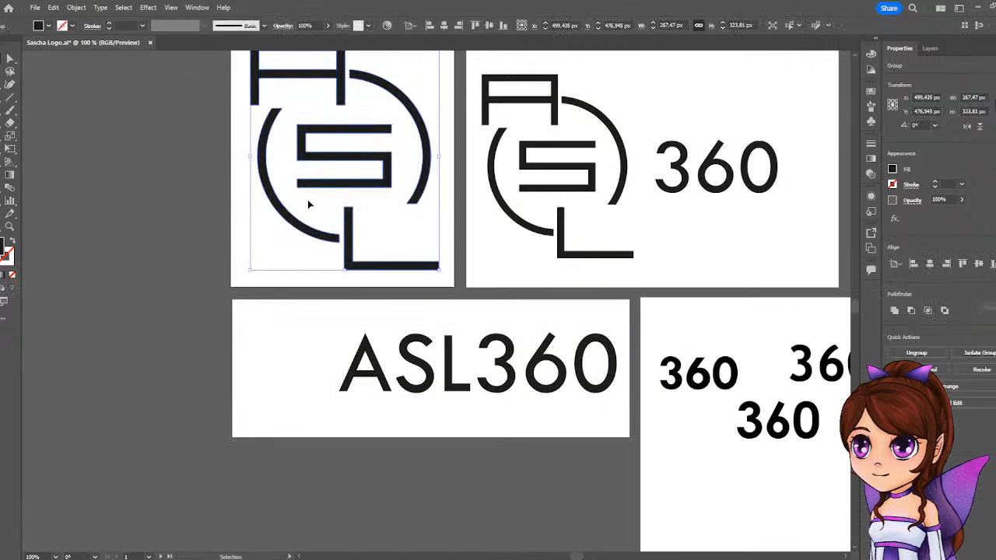
left_click_drag(358, 162, 324, 374)
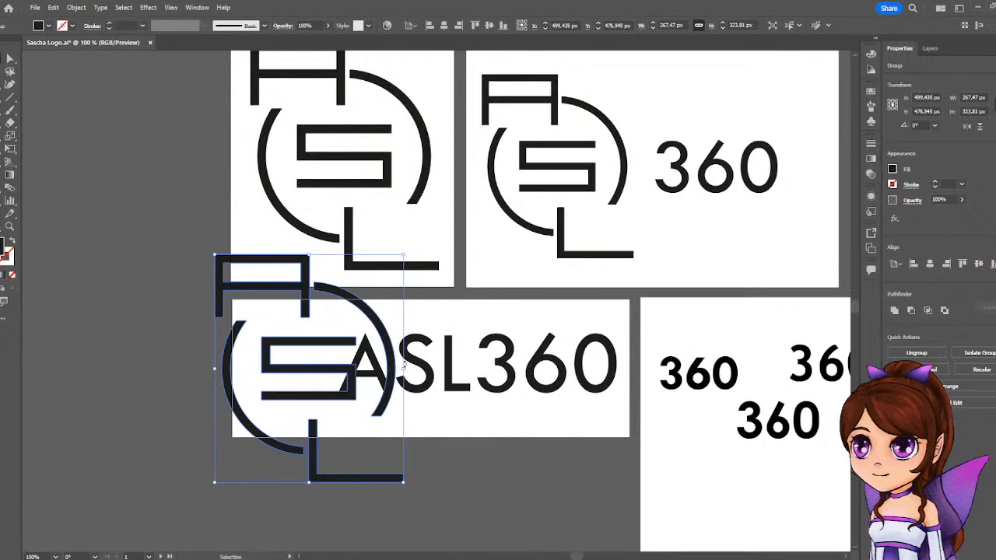
left_click_drag(403, 367, 337, 372)
left_click(469, 445)
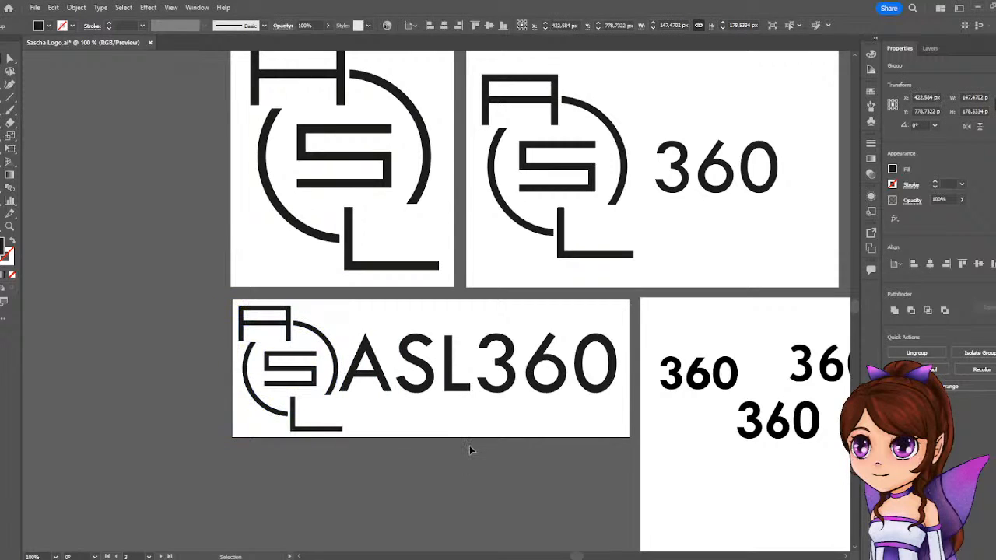
Shrink the ASL360 text from its logo side to about 119.7 pt and insert a space between ASL and 360.
left_click(357, 378)
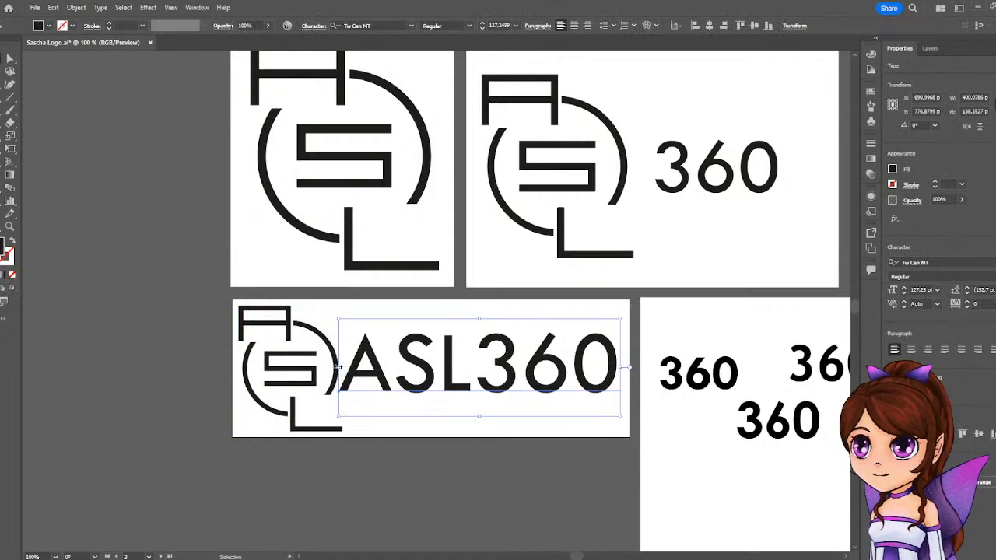
left_click_drag(339, 368, 355, 370)
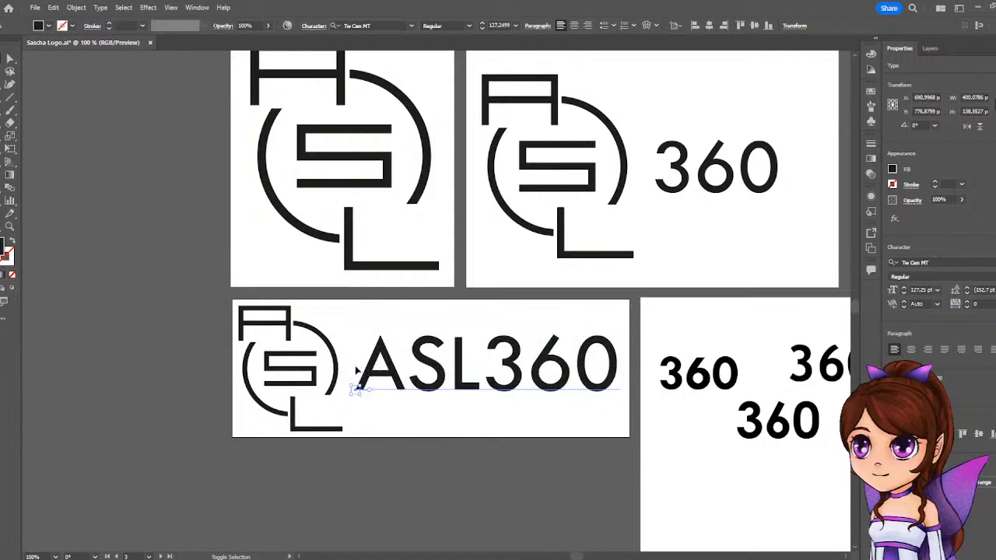
scroll(466, 460, "down", 1)
left_click(480, 409)
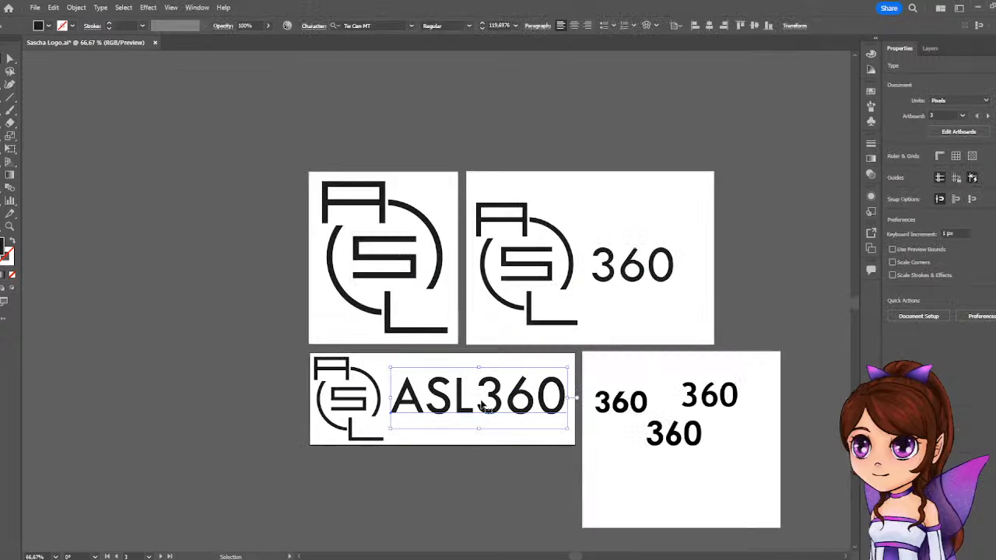
double_click(481, 410)
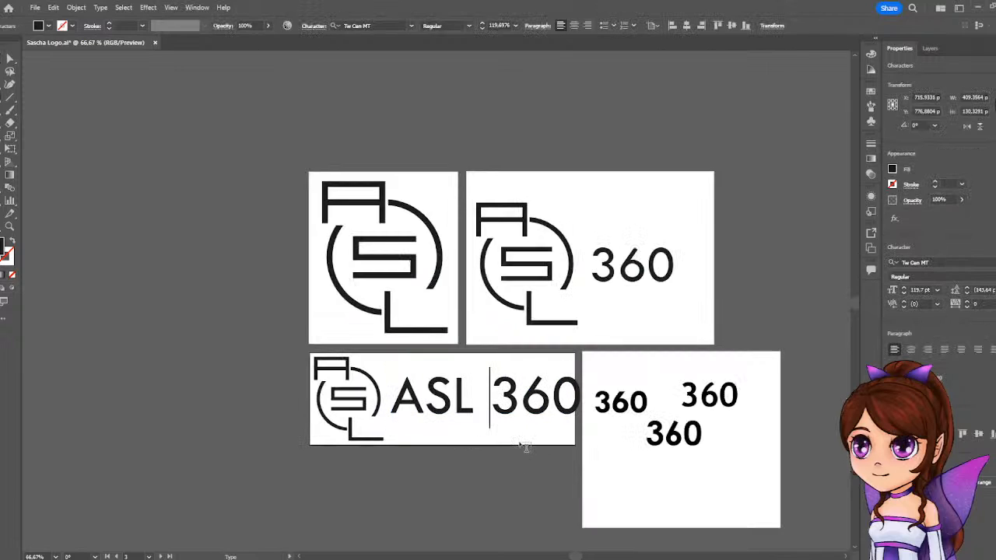
left_click(506, 463)
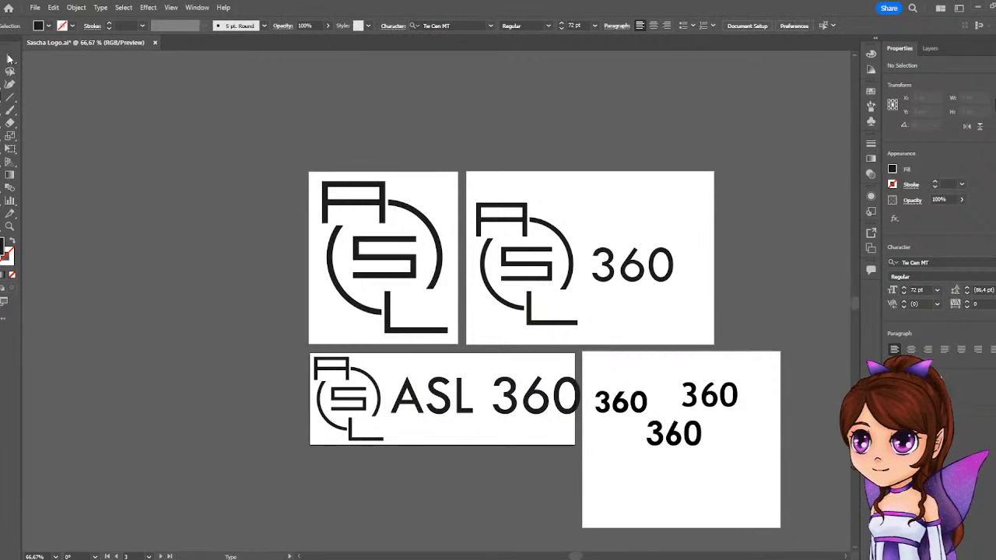
key("v")
Scale the ASL 360 text down proportionally to about 111.5 pt so it fits between the logo and the artboard's right edge.
left_click(573, 391)
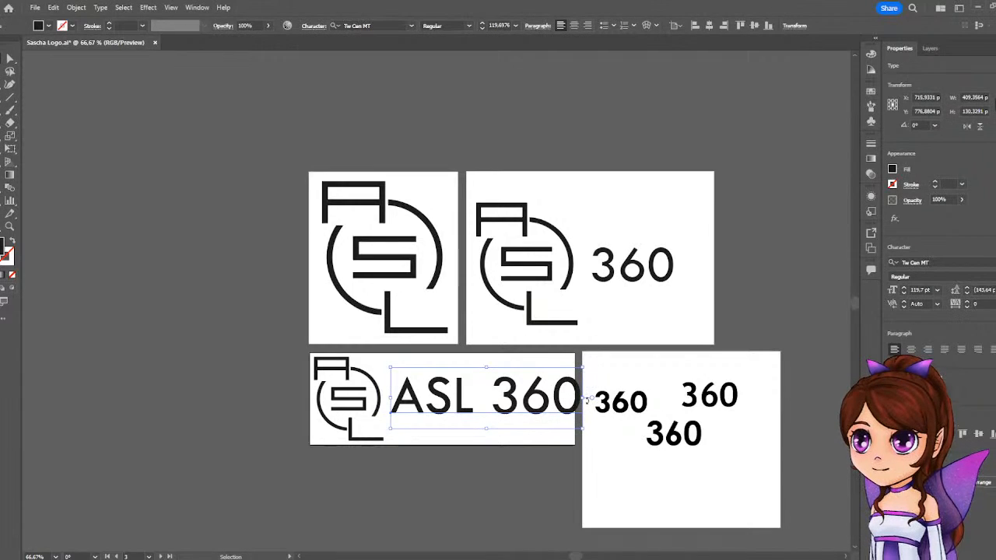
triple_click(572, 398)
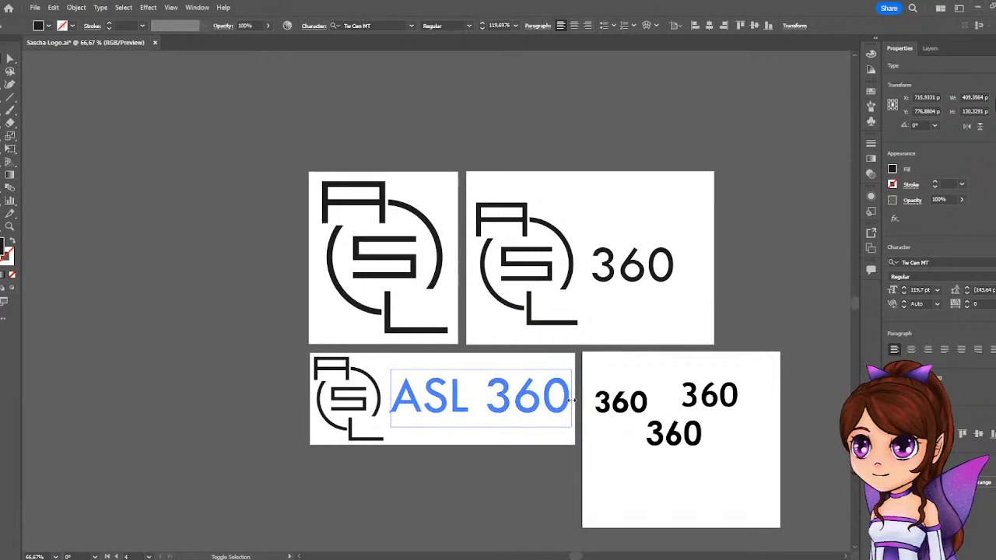
key("Escape")
left_click(500, 491)
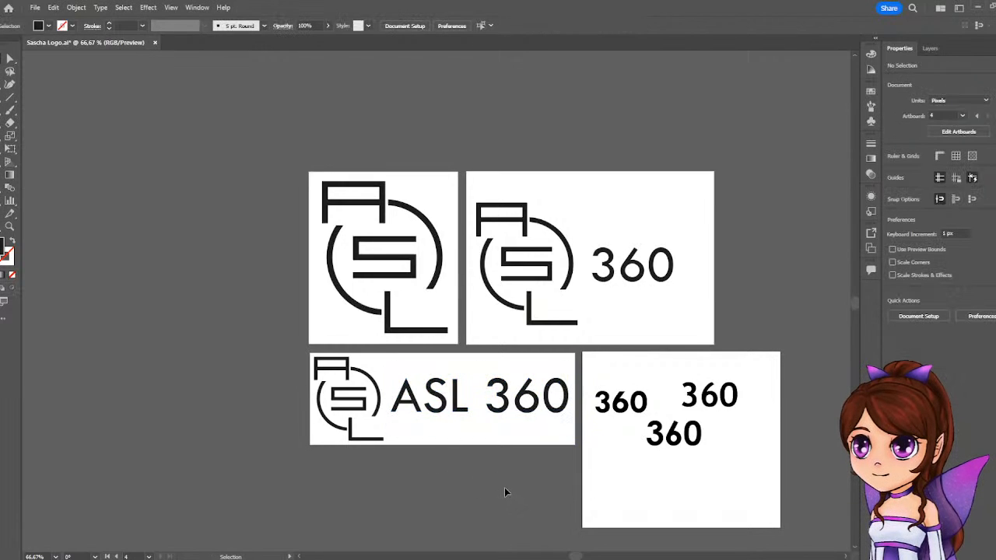
left_click(416, 403)
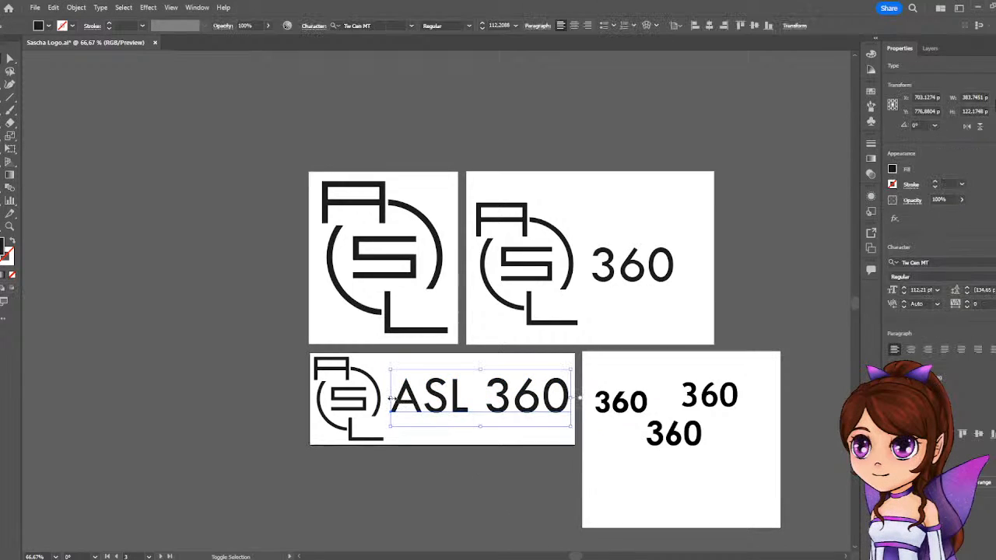
triple_click(391, 398)
key("Escape")
left_click(768, 496)
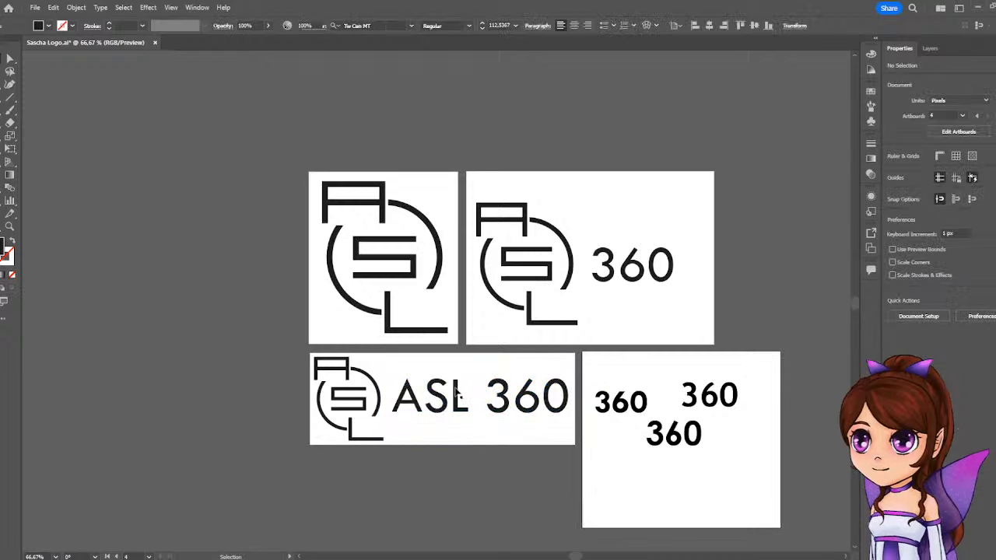
key("v")
Add ASL and a space in front of the leftmost bold 360 on the fourth artboard.
left_click(636, 411)
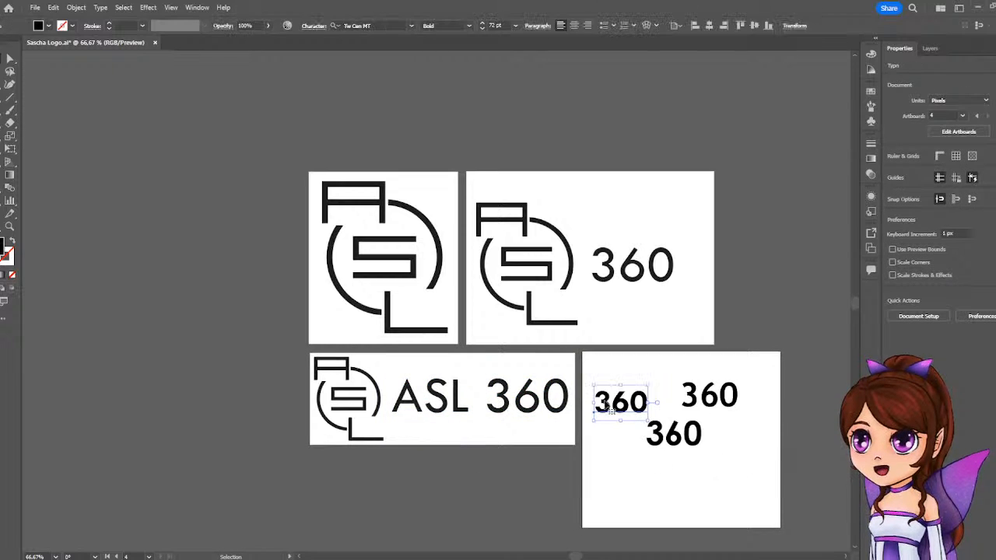
double_click(600, 406)
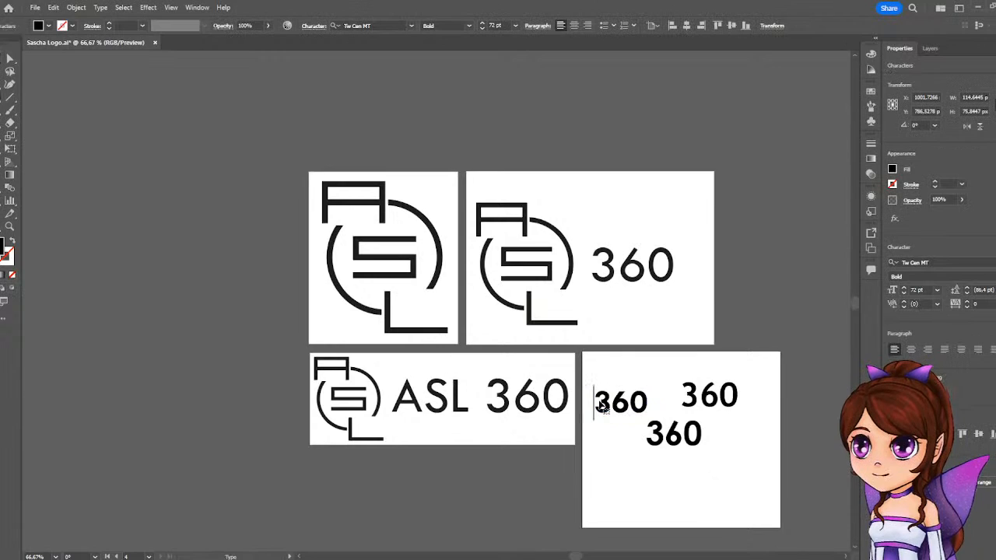
type("ASL")
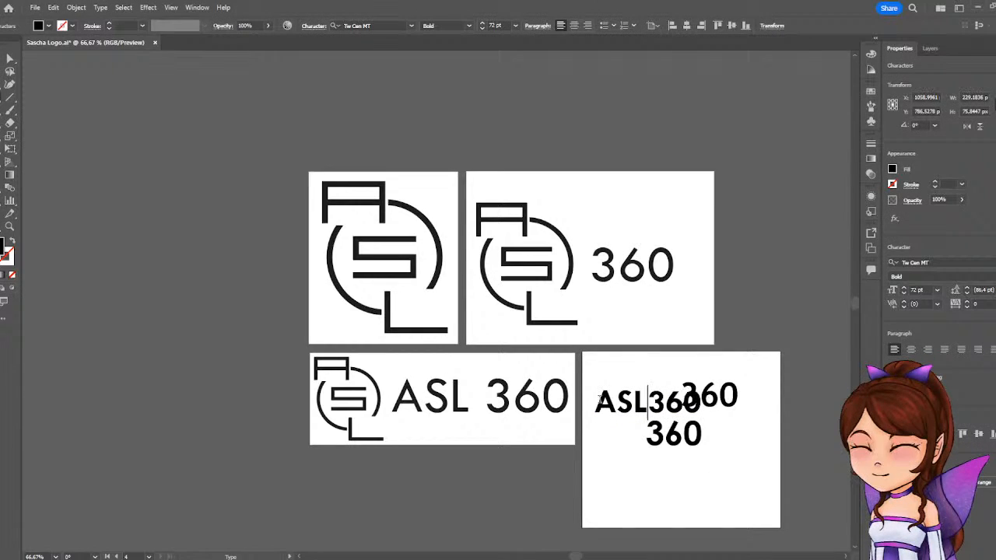
left_click(757, 447)
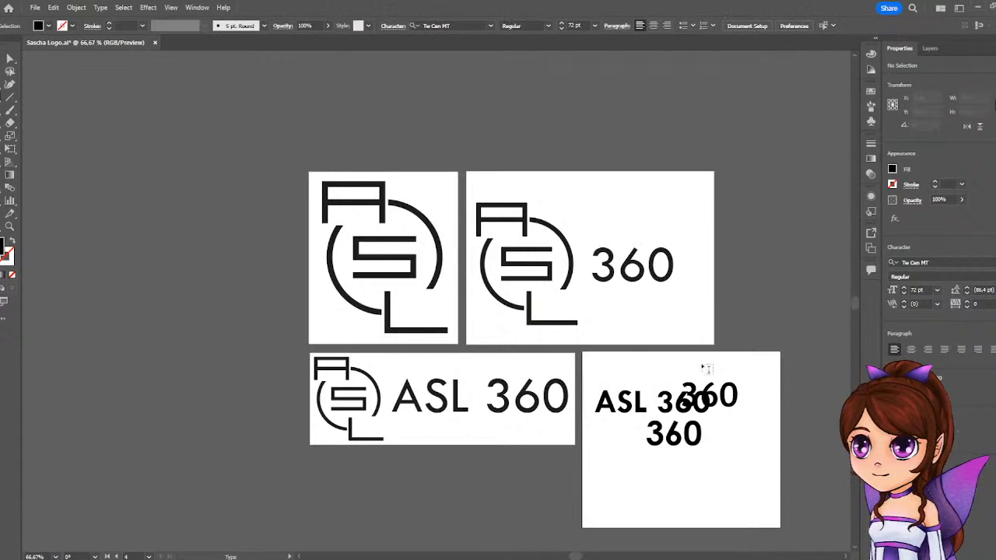
Delete the two bold 360 texts and the bold ASL 360 text from the fourth artboard.
key("v")
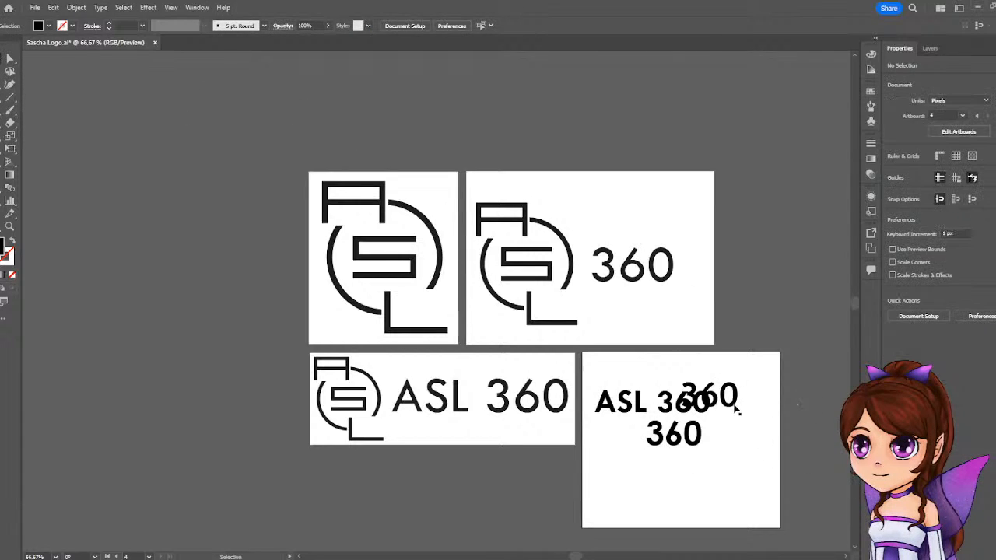
left_click(736, 406)
key("Delete")
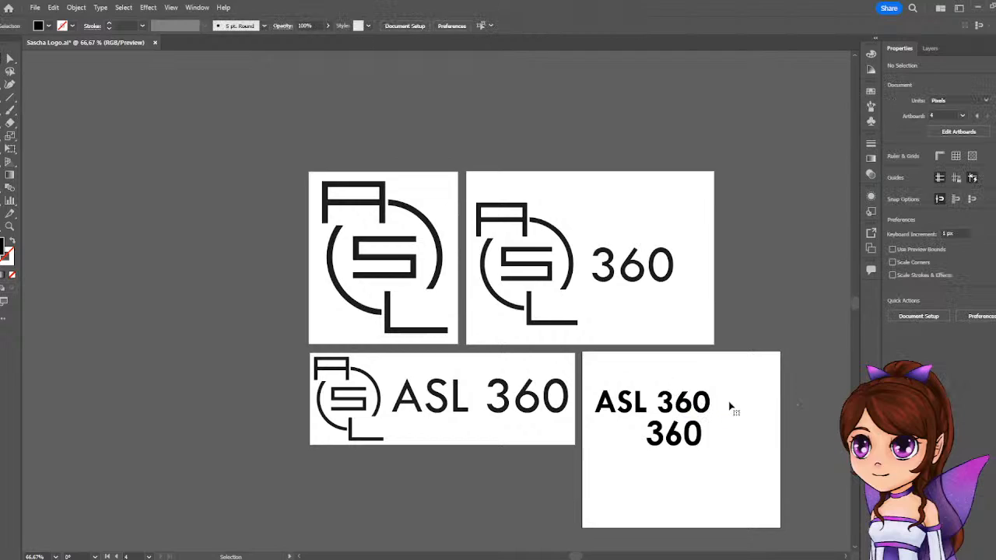
left_click(696, 440)
key("Delete")
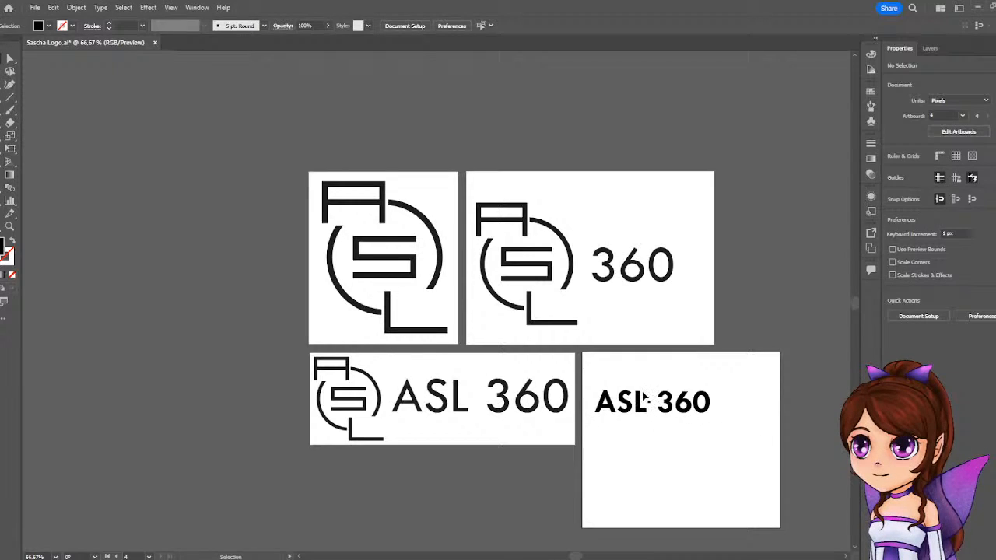
left_click(674, 410)
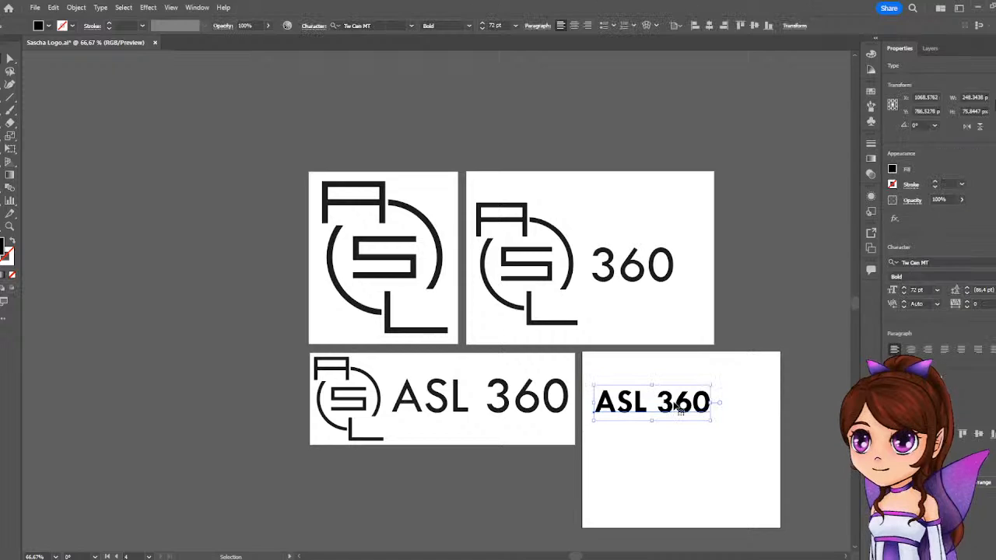
key("Delete")
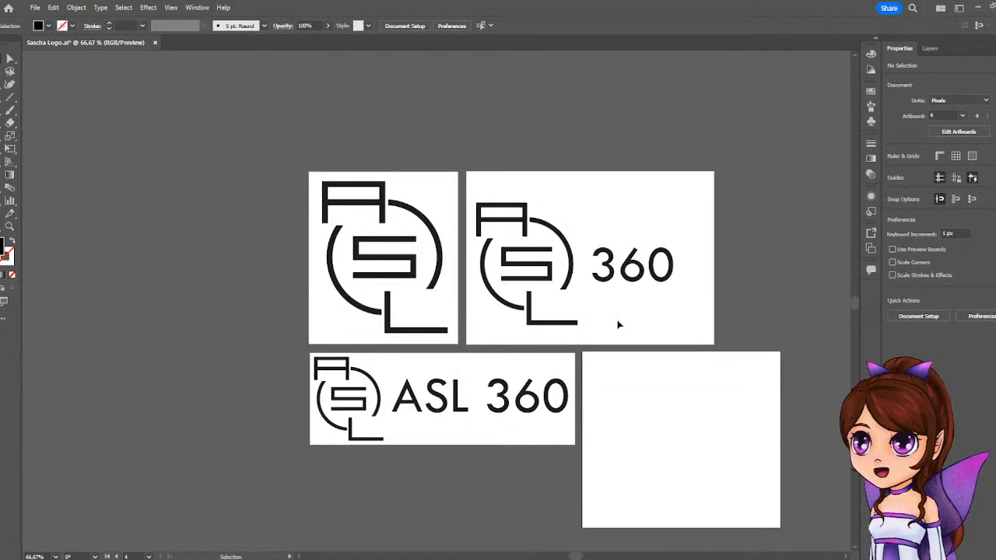
Copy the logo and ASL 360 text together from the third artboard onto the empty fourth artboard.
left_click_drag(304, 427, 548, 377)
left_click_drag(496, 410, 776, 465)
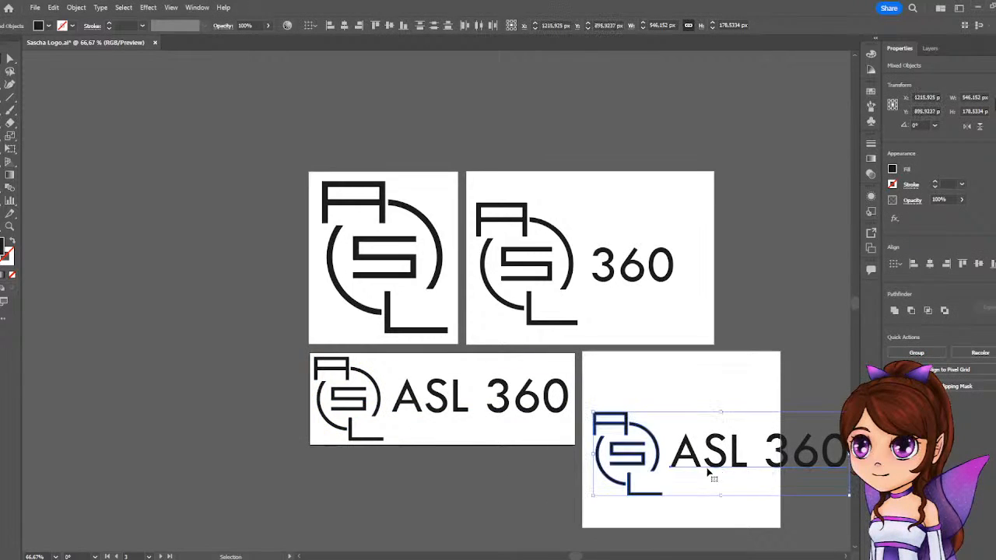
left_click(733, 535)
Stack the copies on the fourth artboard, with the logo near the top middle and the ASL 360 text beneath it.
left_click_drag(659, 462, 716, 409)
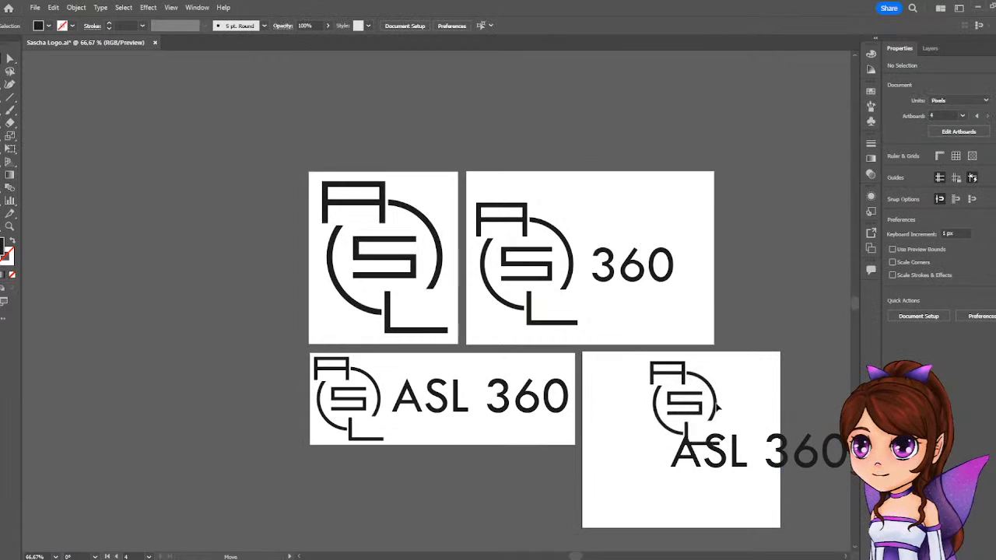
left_click_drag(767, 461, 689, 503)
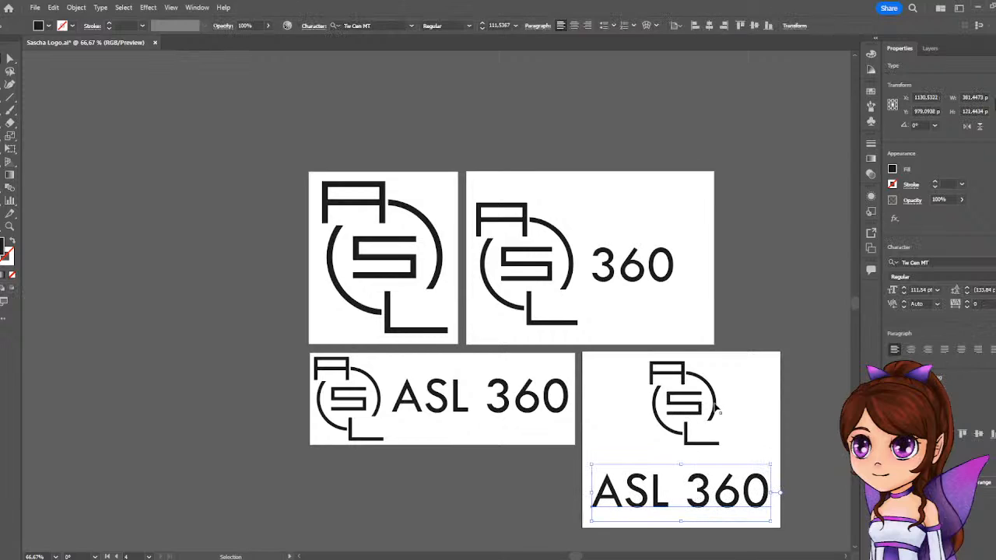
left_click_drag(714, 406, 708, 411)
Turn on Snap to Pixel and move the fourth artboard's logo slightly up and to the right above the text.
left_click(170, 7)
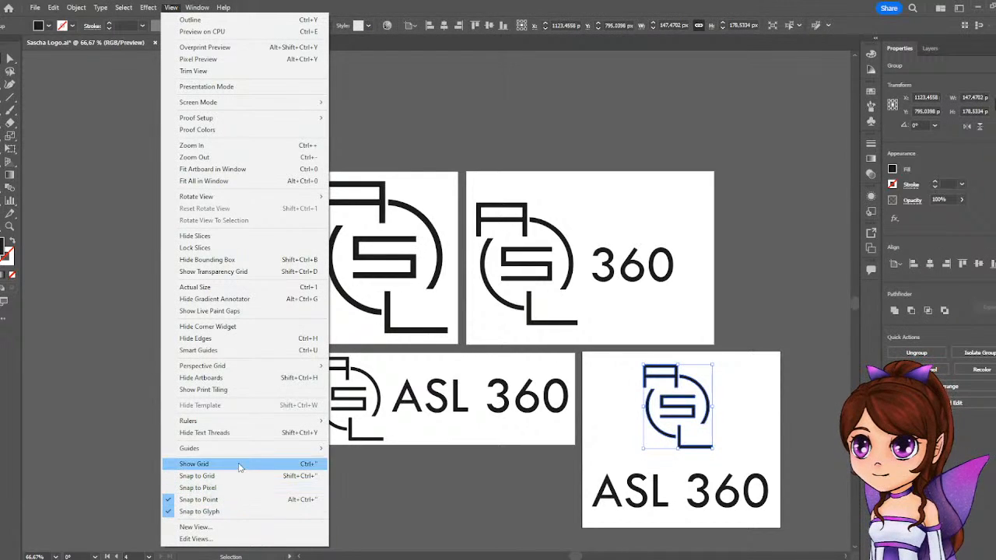
mouse_move(265, 450)
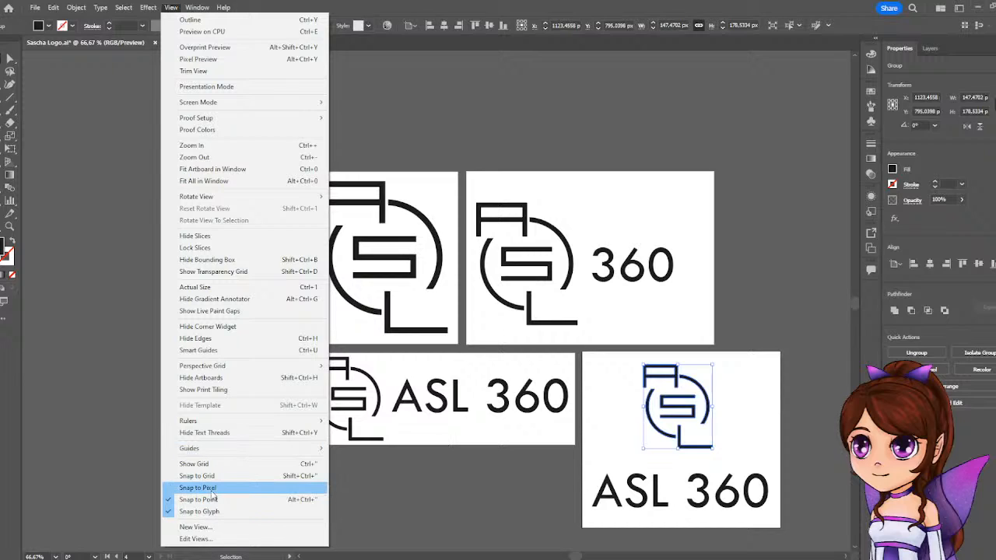
left_click(211, 490)
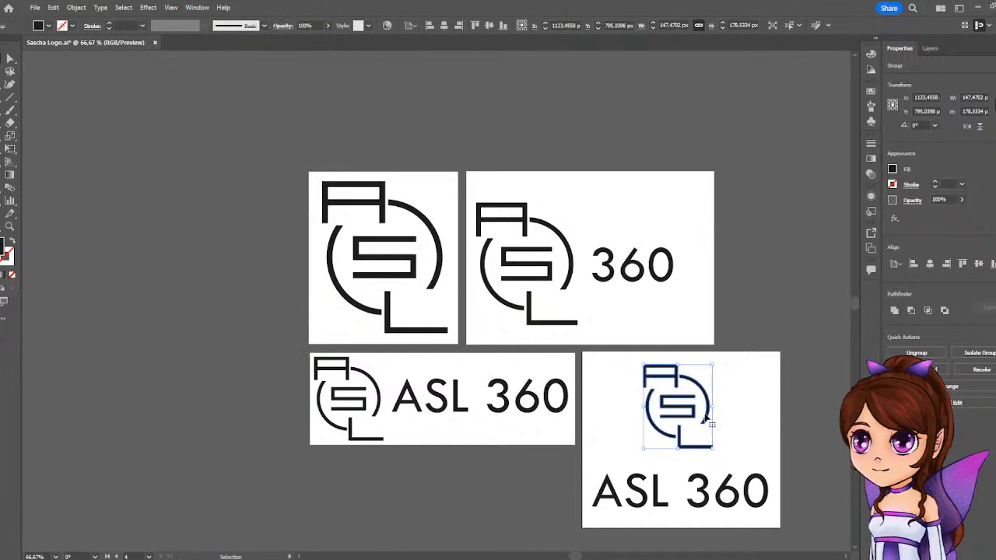
mouse_move(700, 421)
left_mouse_down()
mouse_move(658, 469)
mouse_move(732, 480)
mouse_move(711, 458)
mouse_move(700, 406)
mouse_move(722, 417)
mouse_move(708, 413)
left_mouse_up()
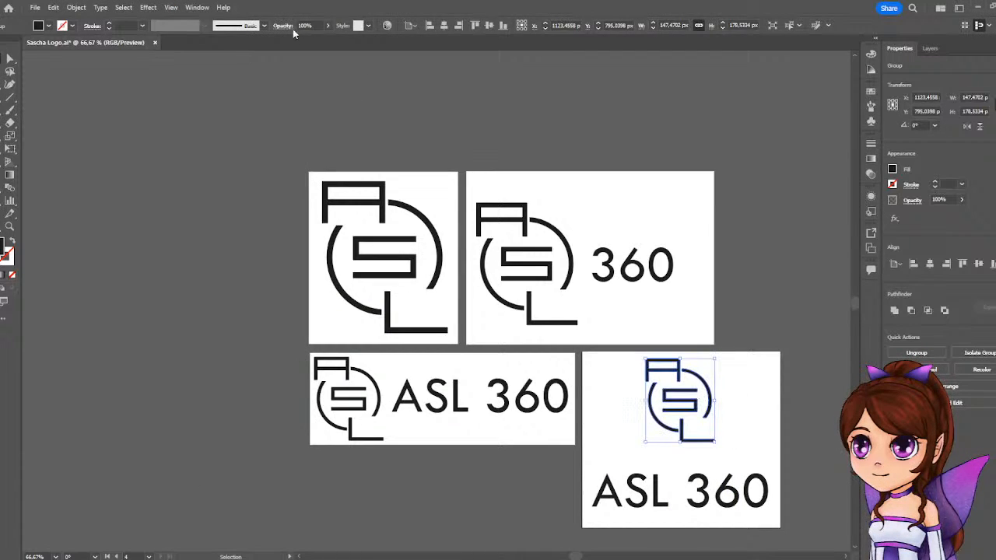
Turn off Snap to Glyph.
left_click(171, 7)
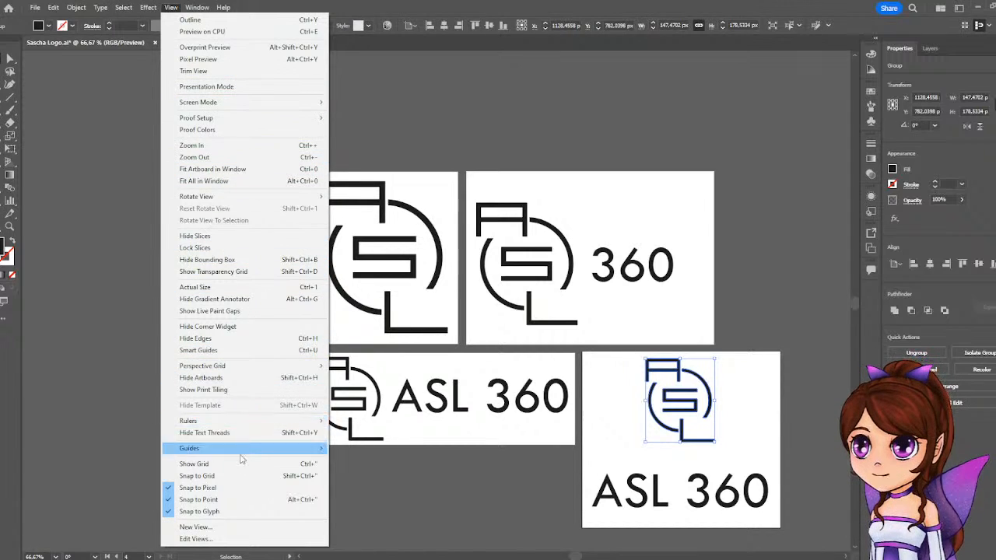
left_click(230, 514)
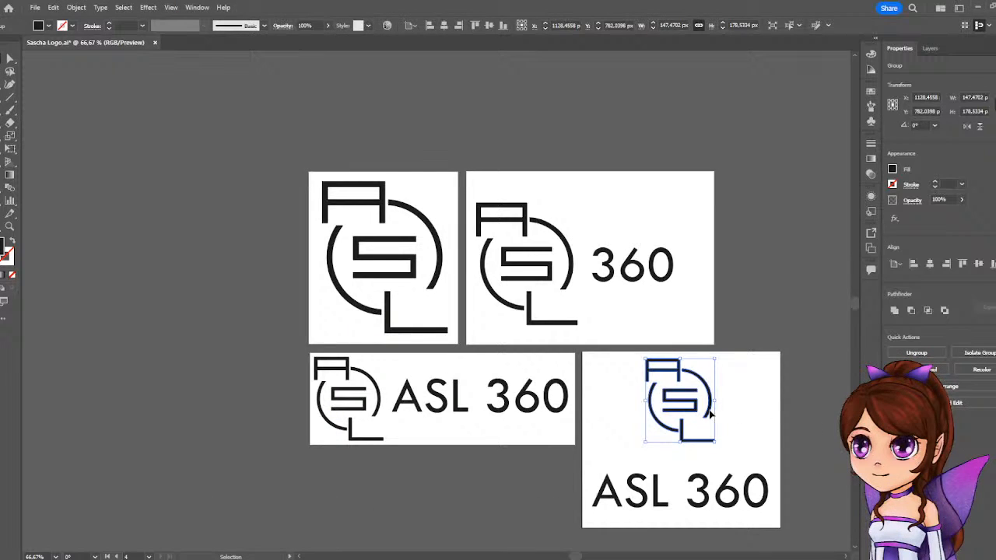
Move the fourth artboard's logo slightly down and to the right, and turn Snap to Glyph on and Snap to Pixel off.
mouse_move(710, 413)
left_mouse_down()
mouse_move(700, 459)
mouse_move(722, 424)
left_mouse_up()
left_click(739, 319)
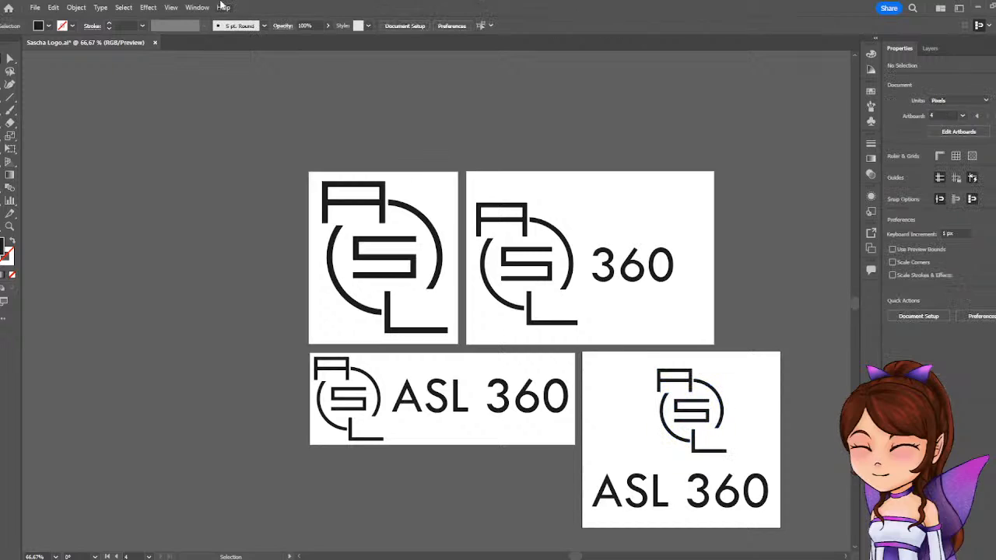
left_click(171, 7)
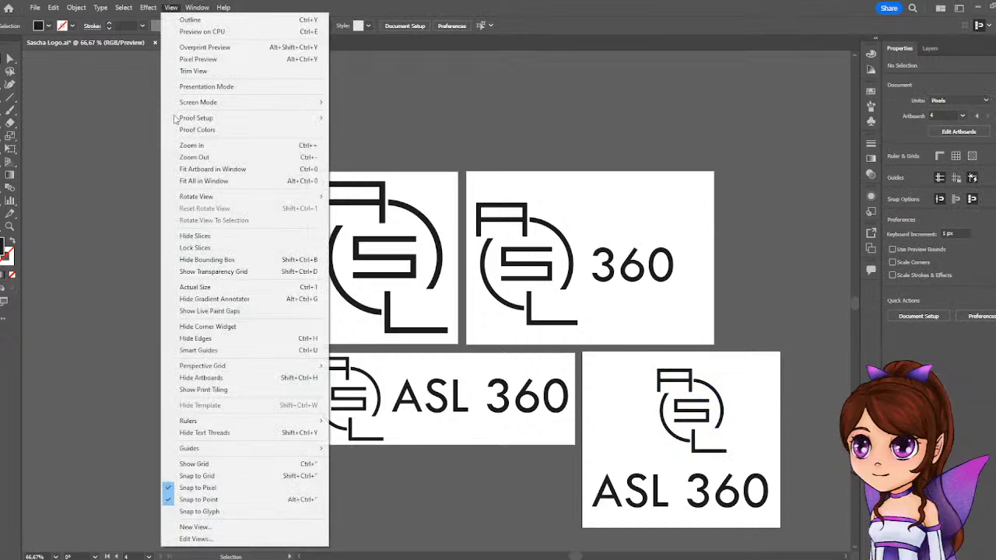
left_click(214, 511)
left_click(175, 8)
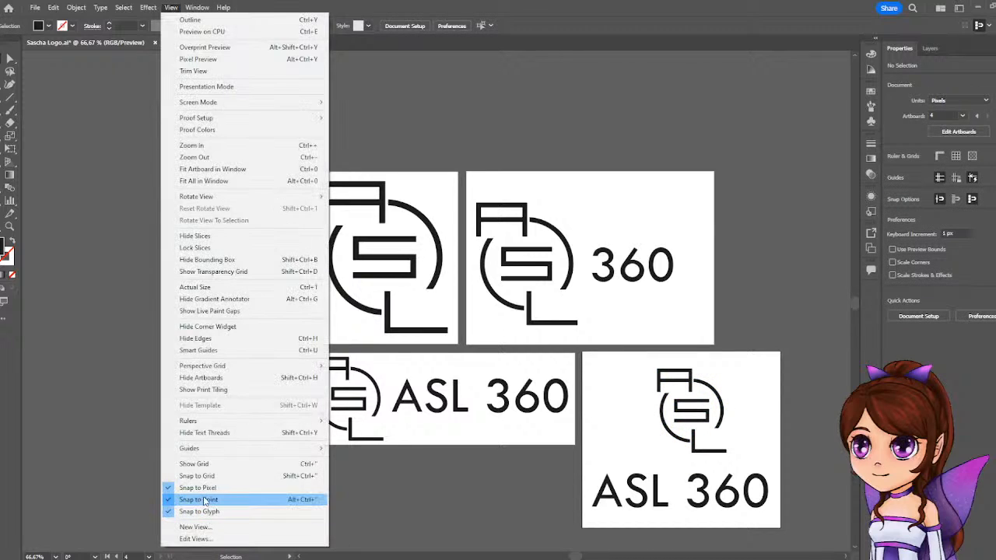
left_click(225, 489)
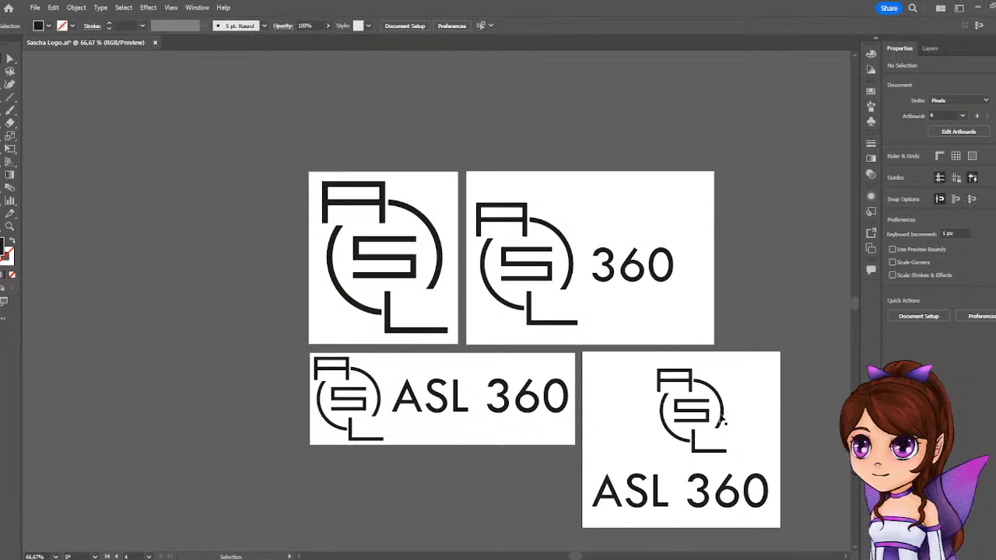
Shift the fourth artboard's logo slightly left and up, and move its ASL 360 text slightly right and down.
left_click_drag(722, 420, 710, 417)
mouse_move(694, 502)
left_mouse_down()
mouse_move(700, 484)
mouse_move(697, 506)
left_mouse_up()
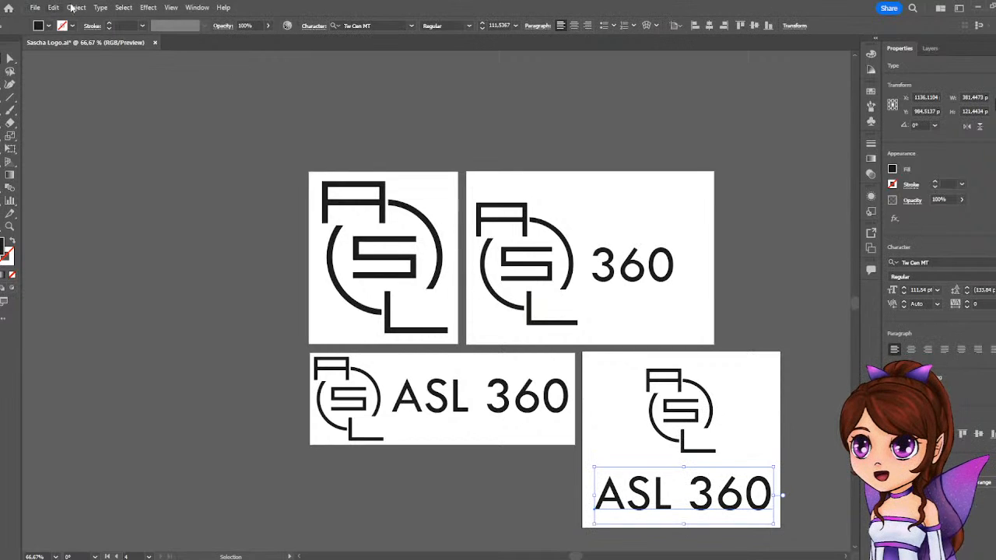
Show the grid and turn on Snap to Grid.
left_click(170, 8)
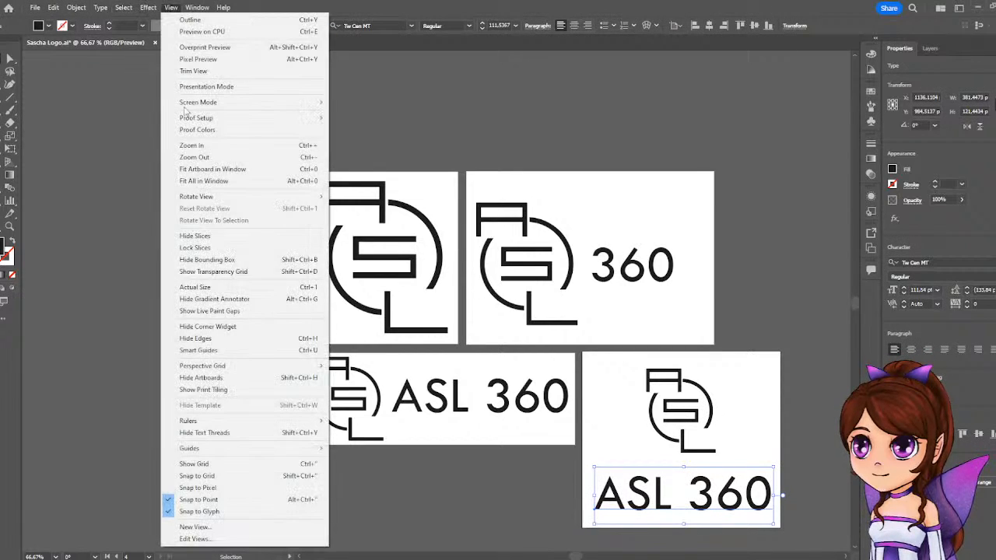
left_click(195, 464)
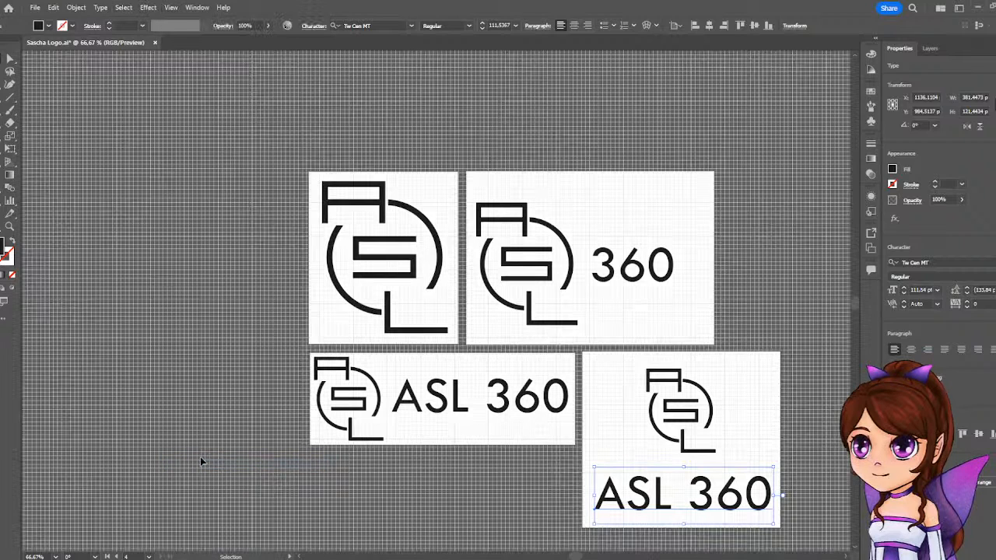
left_click(179, 11)
left_click(171, 7)
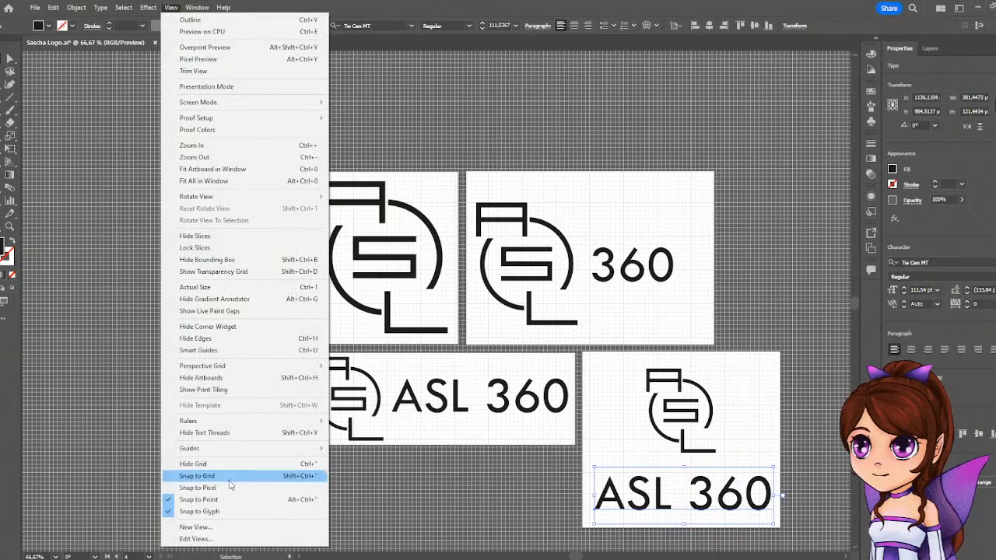
left_click(198, 477)
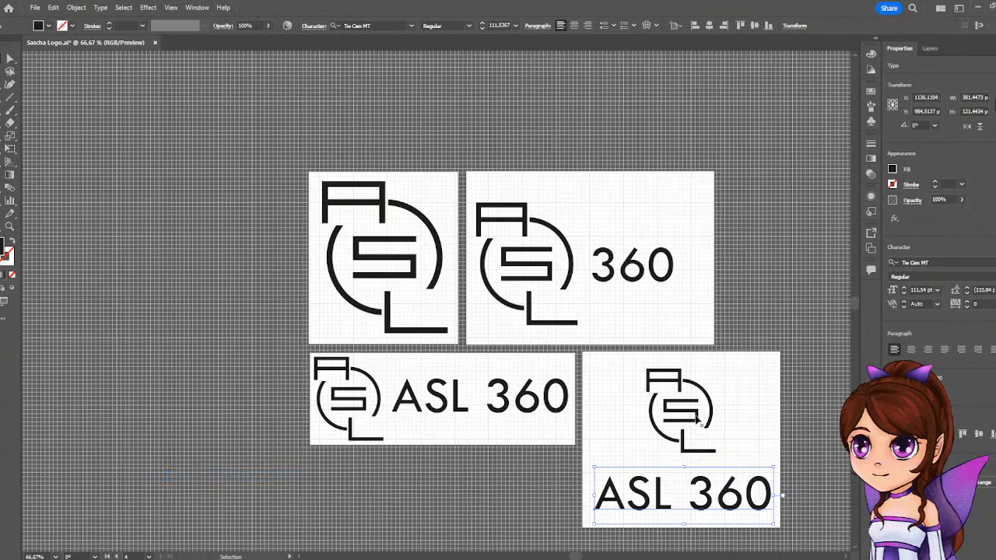
Move the fourth artboard's logo down closer to the ASL 360 text and slightly to the right.
left_click_drag(698, 421, 698, 435)
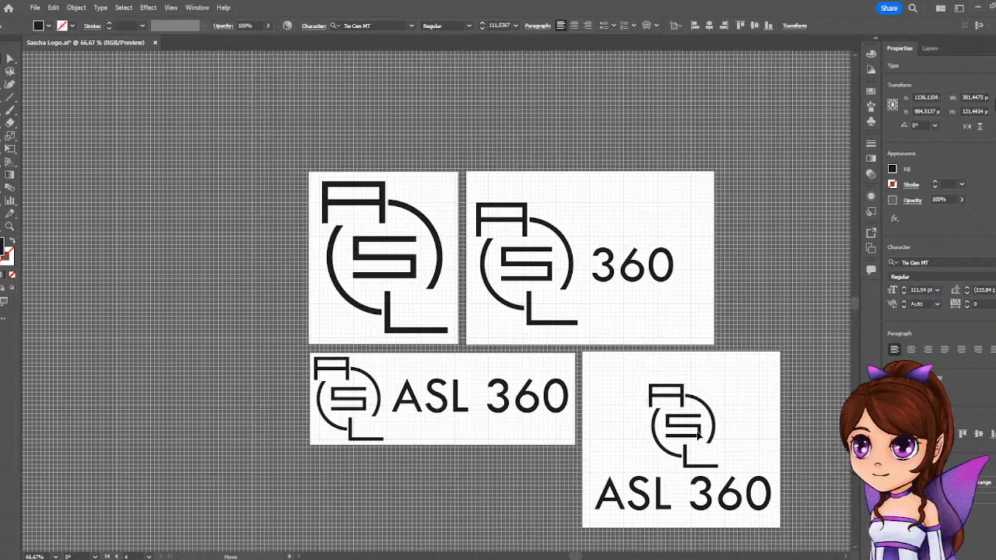
scroll(698, 437, "up", 3)
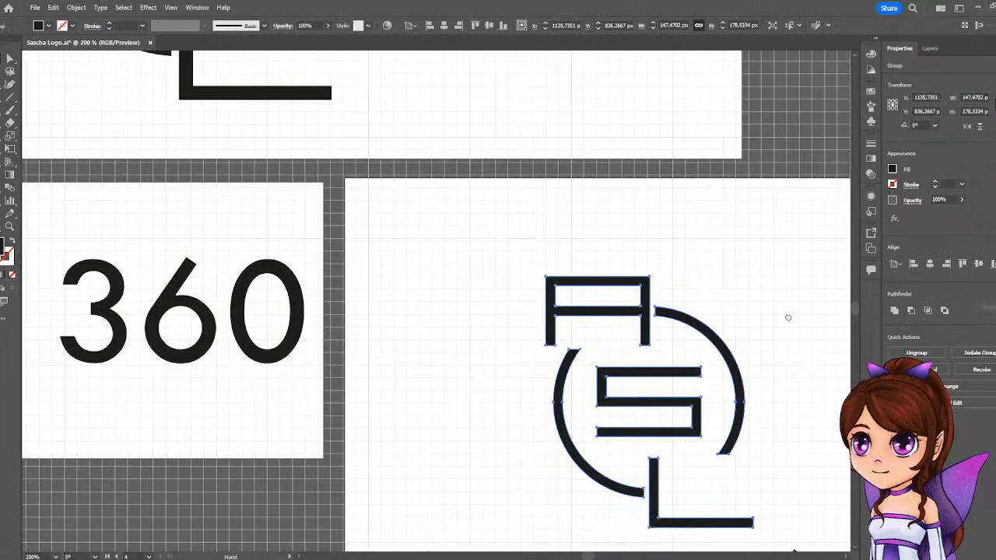
left_click_drag(788, 317, 664, 178)
left_click_drag(534, 276, 560, 269)
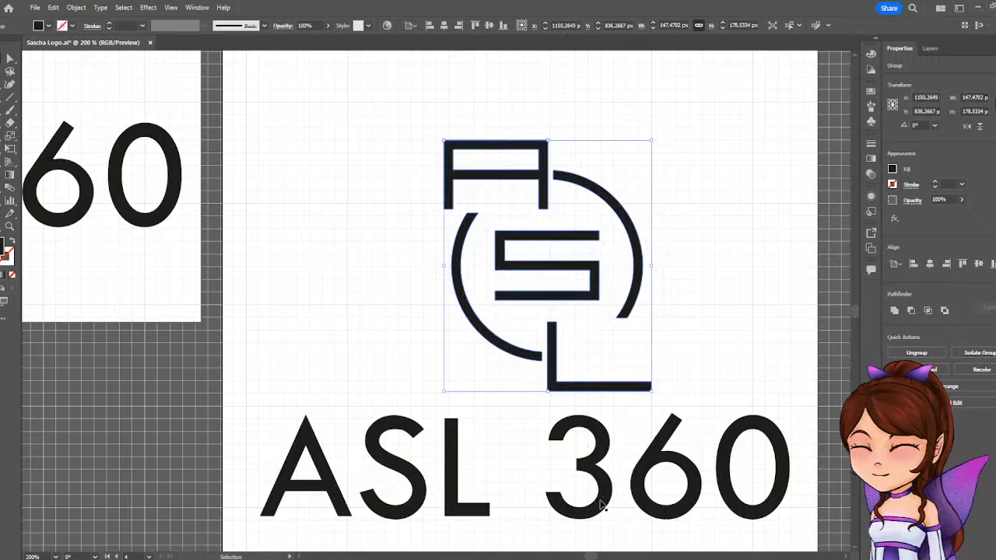
Shift the ASL 360 text right under the logo, undo its stray duplicate, and leave a small vertical gap below the logo.
left_click_drag(601, 504, 616, 480)
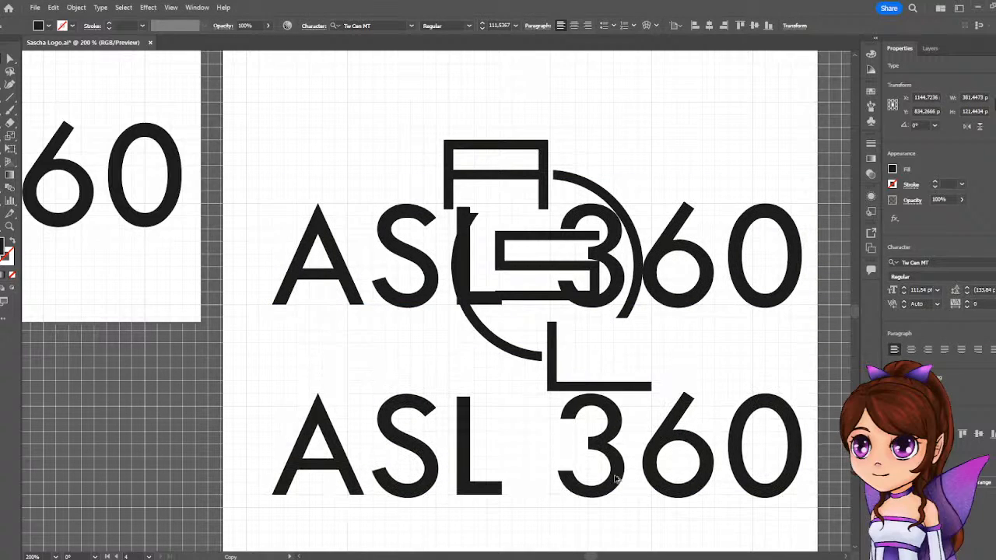
key("ctrl+z")
key("ctrl+z")
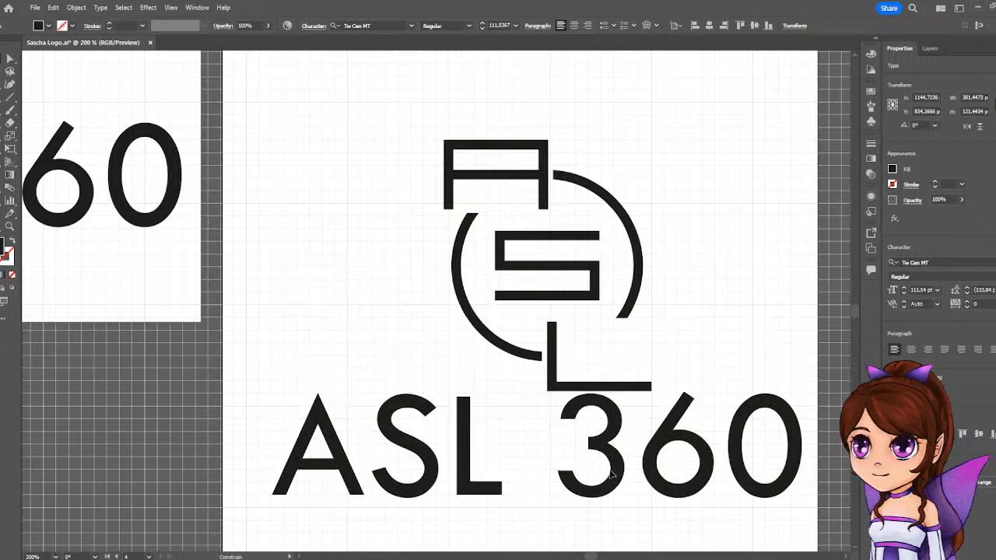
left_click_drag(611, 486, 610, 513)
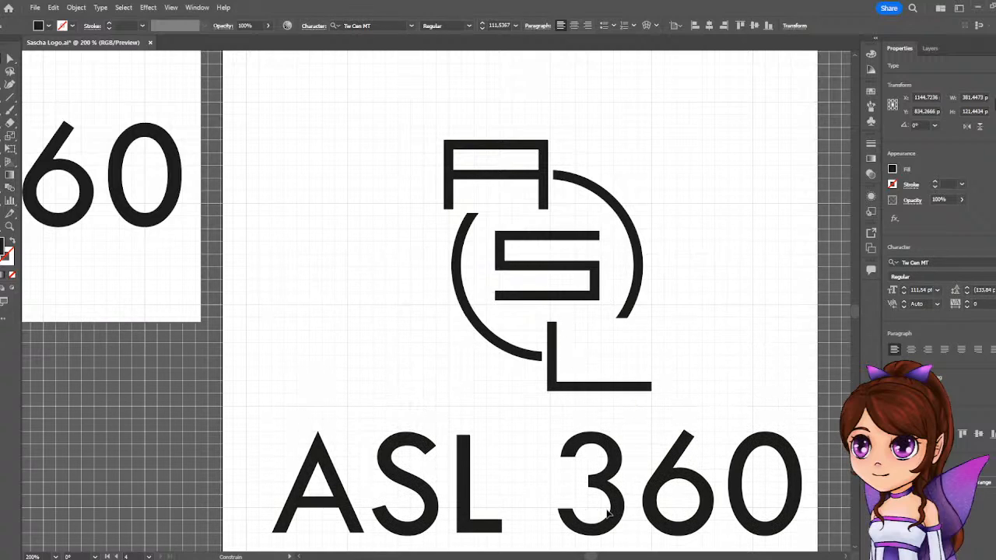
left_click(678, 244)
Move the fourth artboard's logo and ASL 360 text together to the left to center them horizontally on the artboard.
scroll(678, 244, "down", 2)
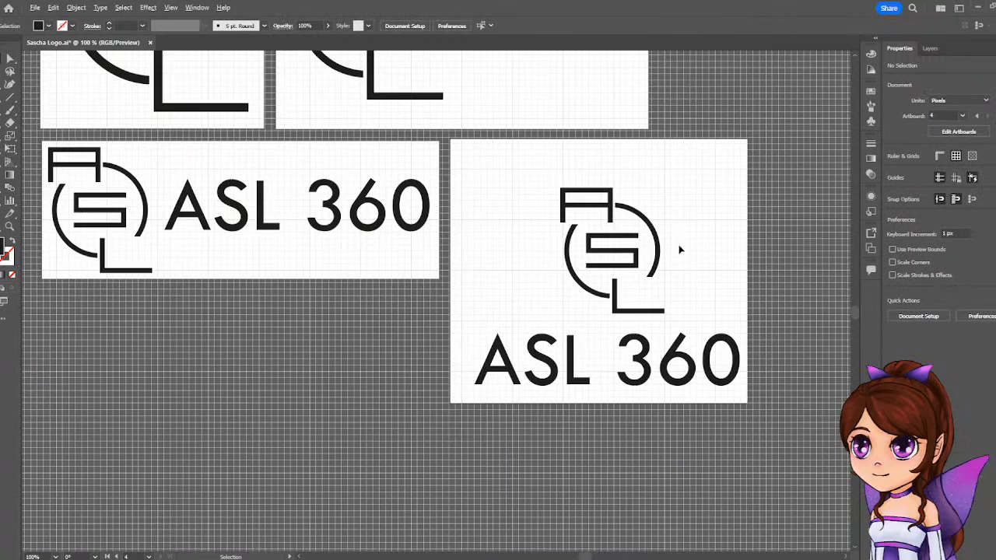
left_click_drag(567, 195, 736, 388)
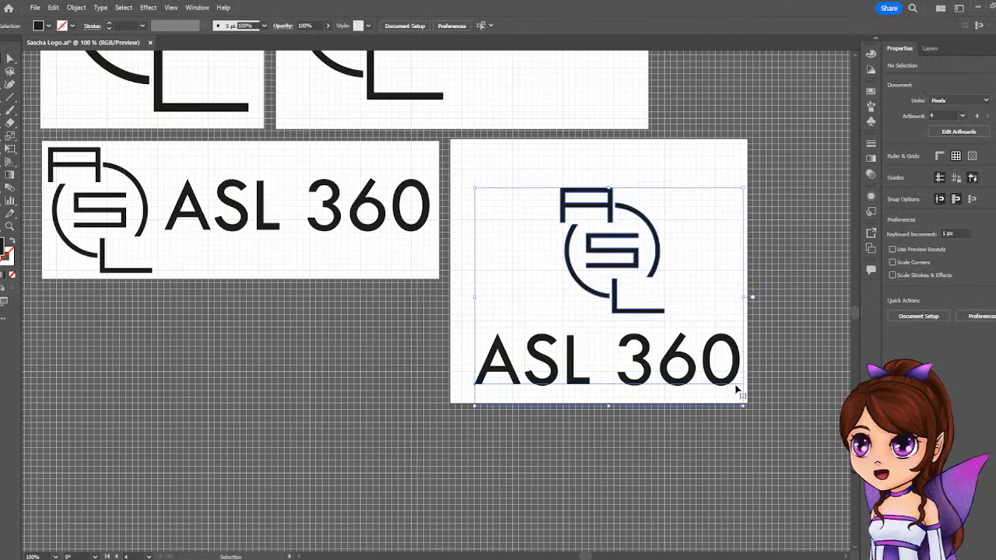
left_click_drag(668, 375, 651, 375)
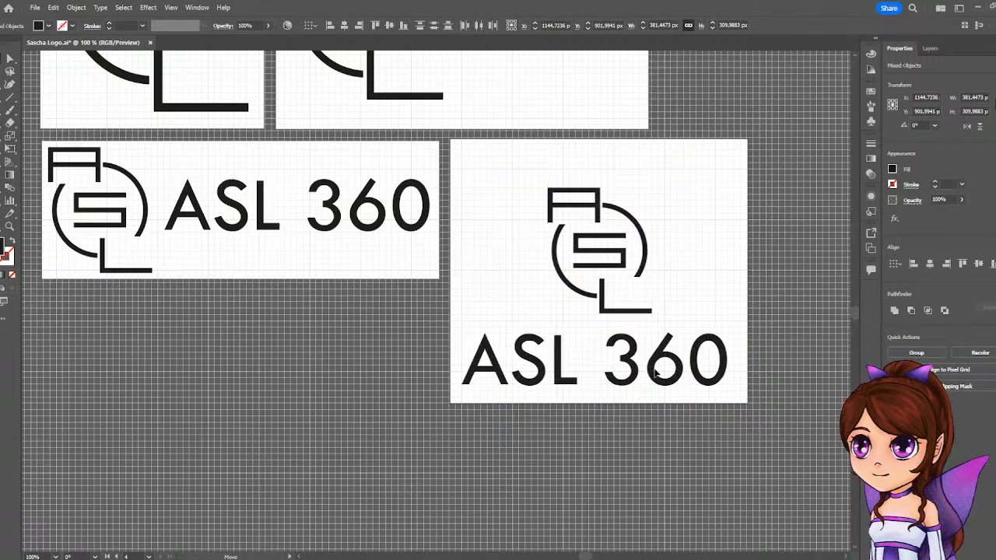
Turn off Snap to Grid and hide the grid.
left_click(178, 7)
left_click(206, 476)
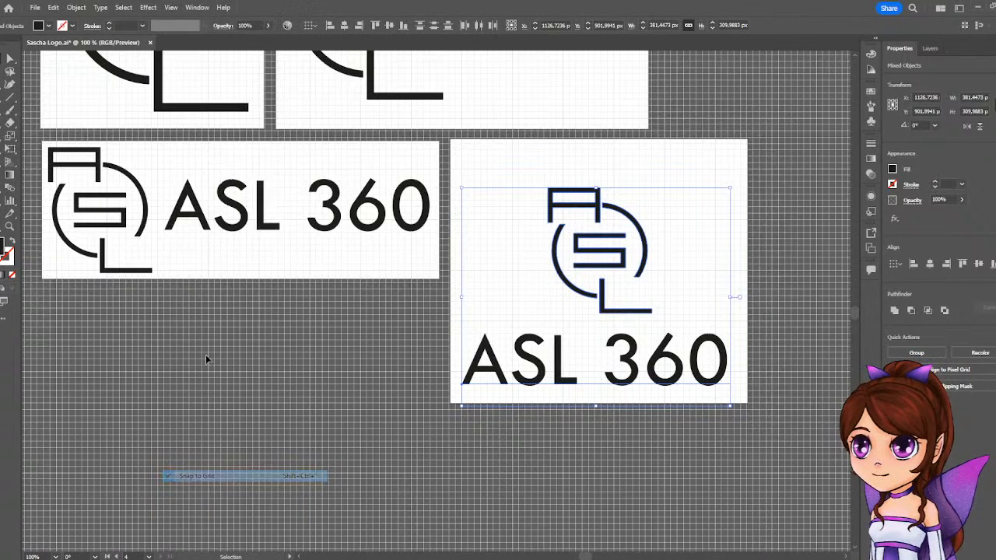
left_click(170, 7)
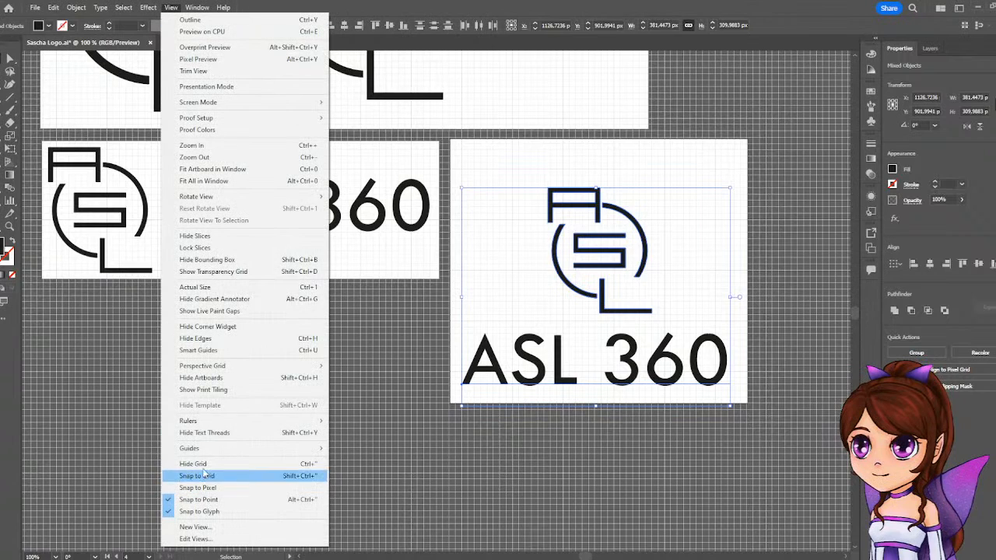
left_click(202, 463)
left_click(790, 125)
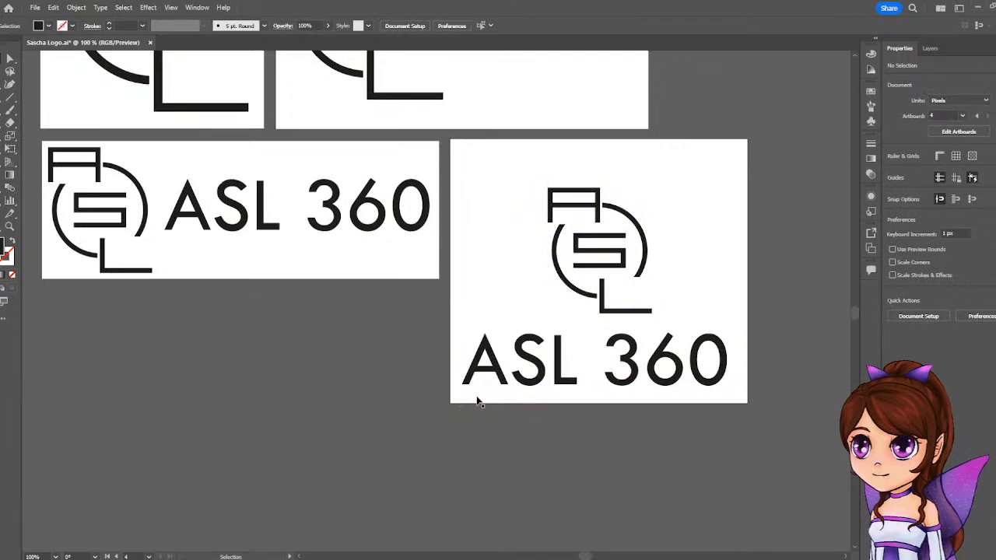
Move the fourth artboard's logo and ASL 360 text together upward to center the stacked version vertically on the artboard.
left_click(631, 369)
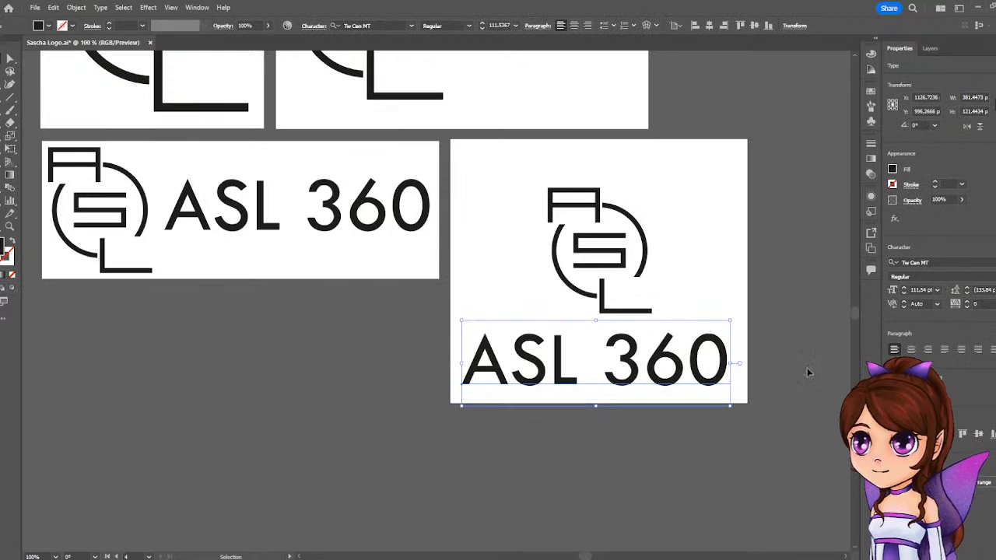
left_click(596, 473)
scroll(565, 429, "down", 1)
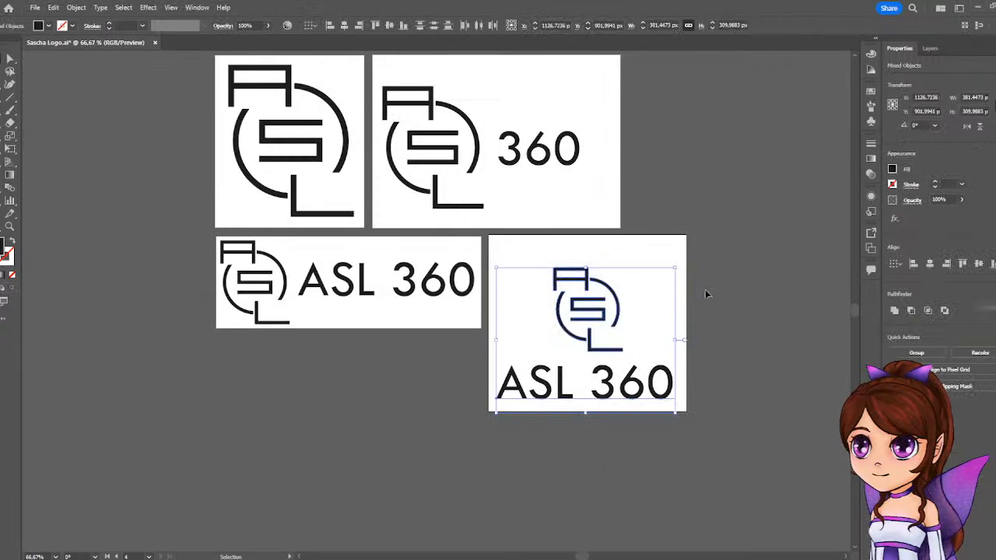
left_click_drag(611, 383, 614, 370)
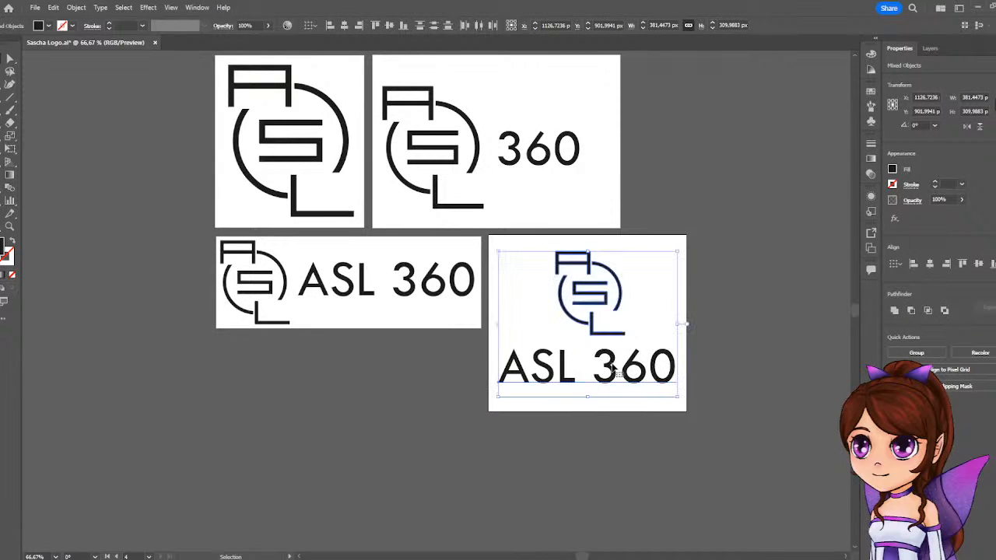
left_click(718, 134)
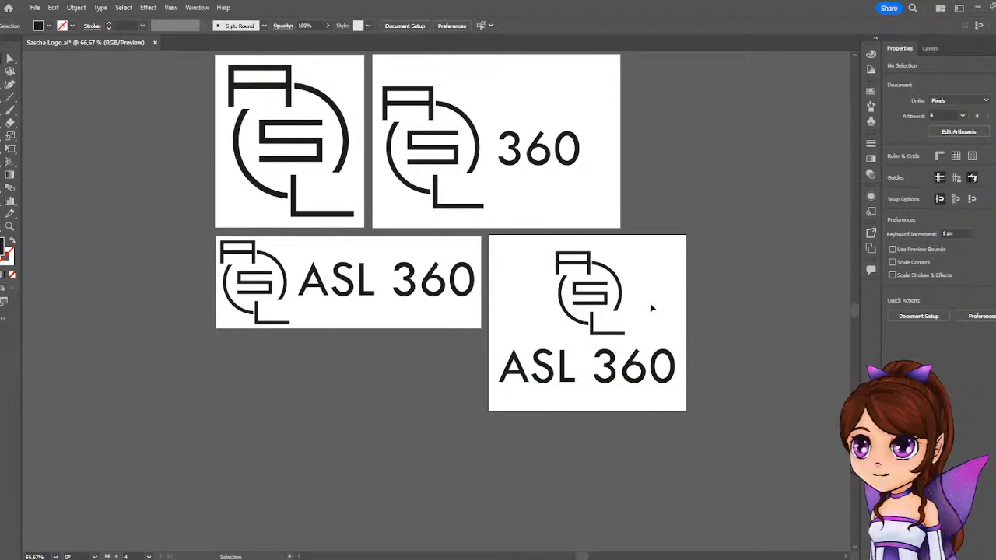
left_click(591, 395)
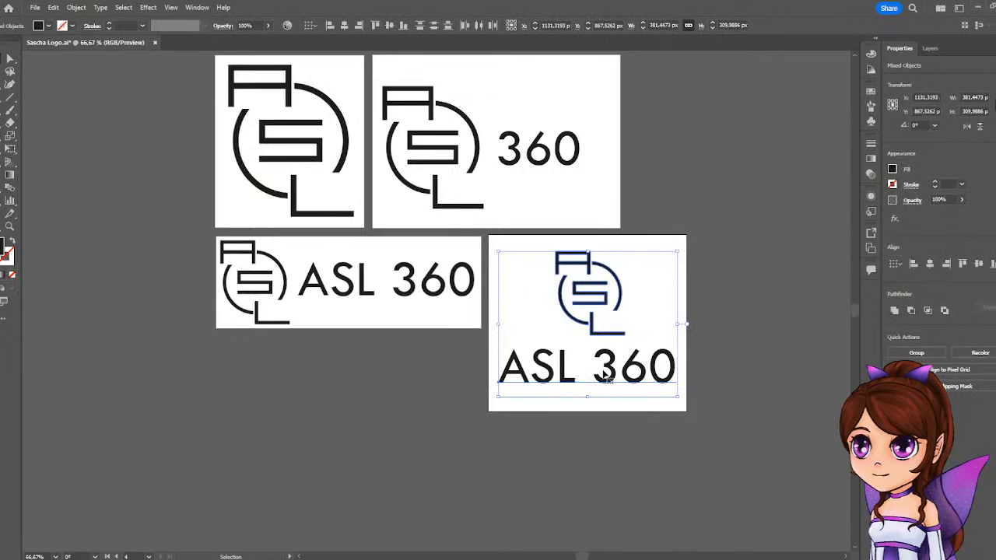
left_click_drag(612, 377, 612, 381)
left_click(691, 201)
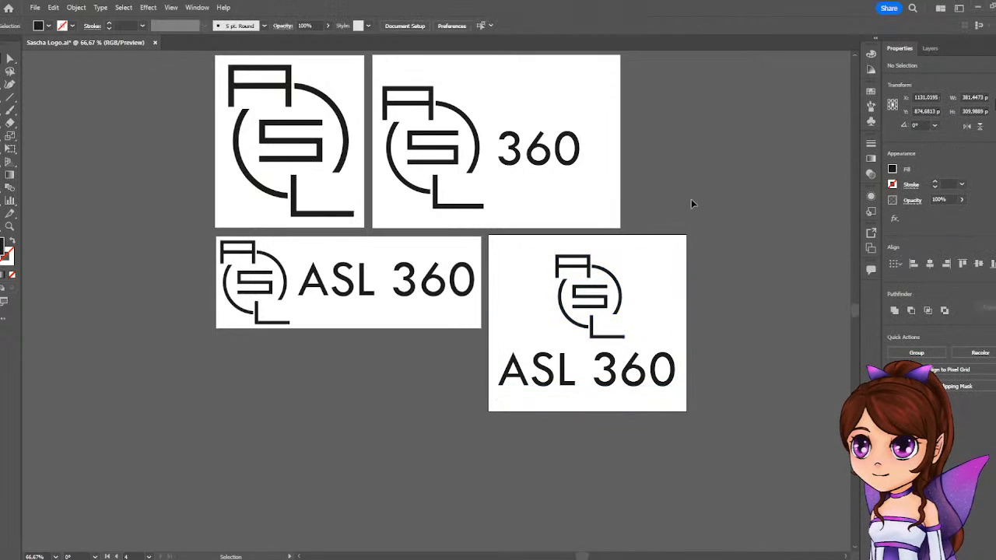
scroll(693, 207, "up", 1)
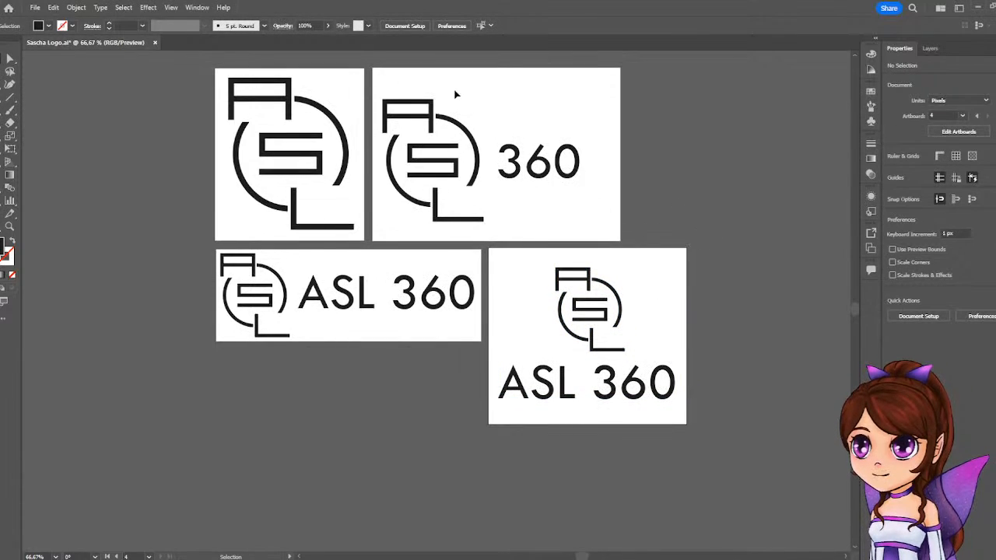
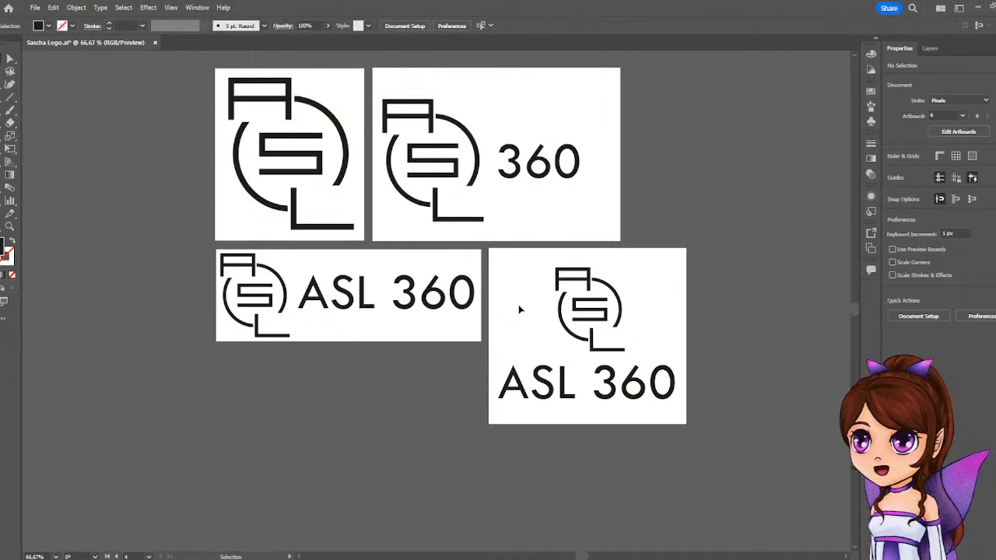
Move artboards 2, 3 and 4 with their artwork away from Artboard 1 and stack them in a column to its upper right.
scroll(542, 313, "up", 2)
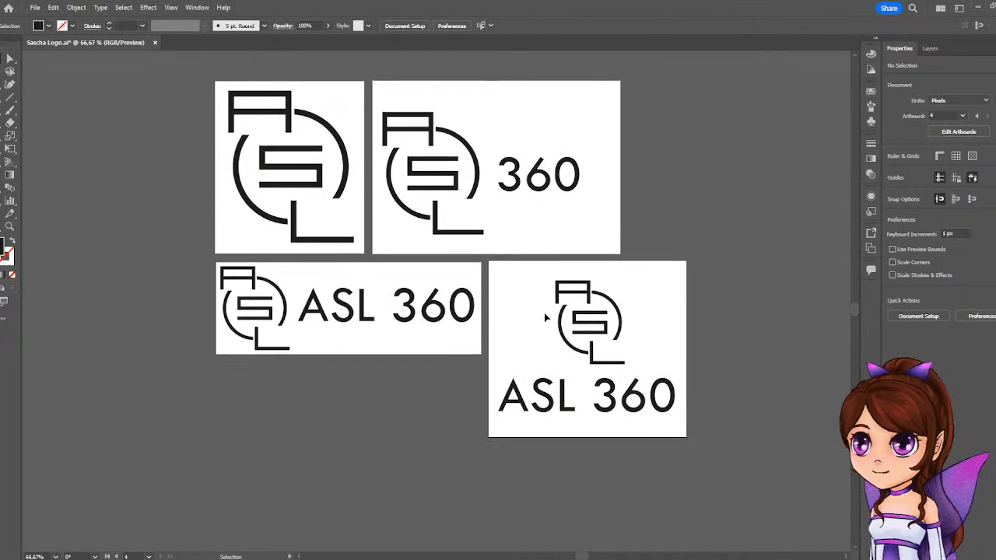
scroll(551, 389, "down", 2)
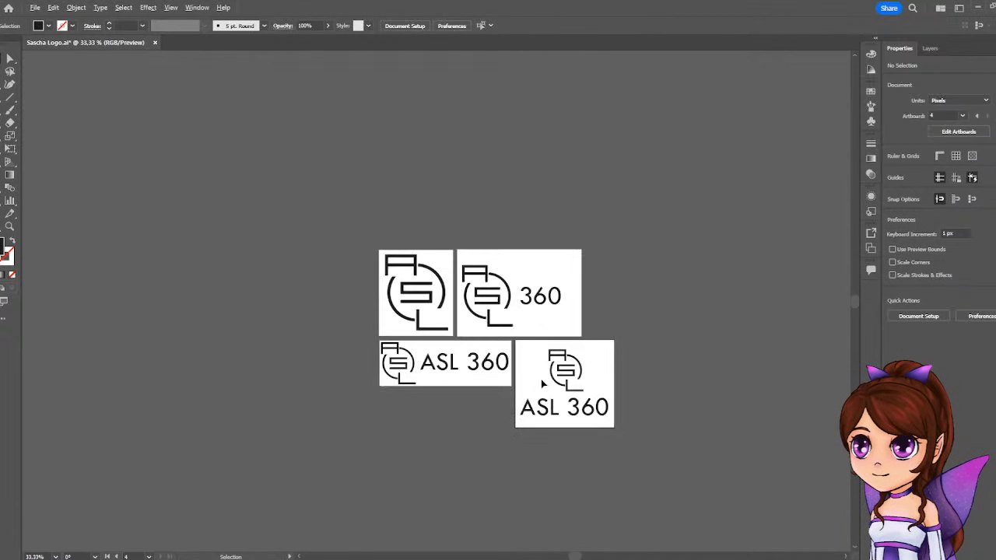
key("shift+o")
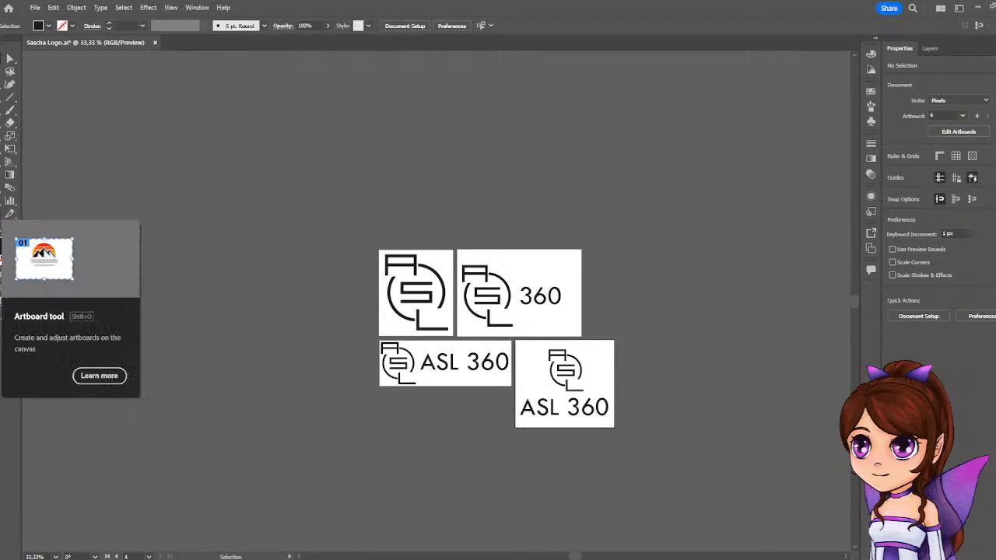
left_click_drag(598, 370, 752, 146)
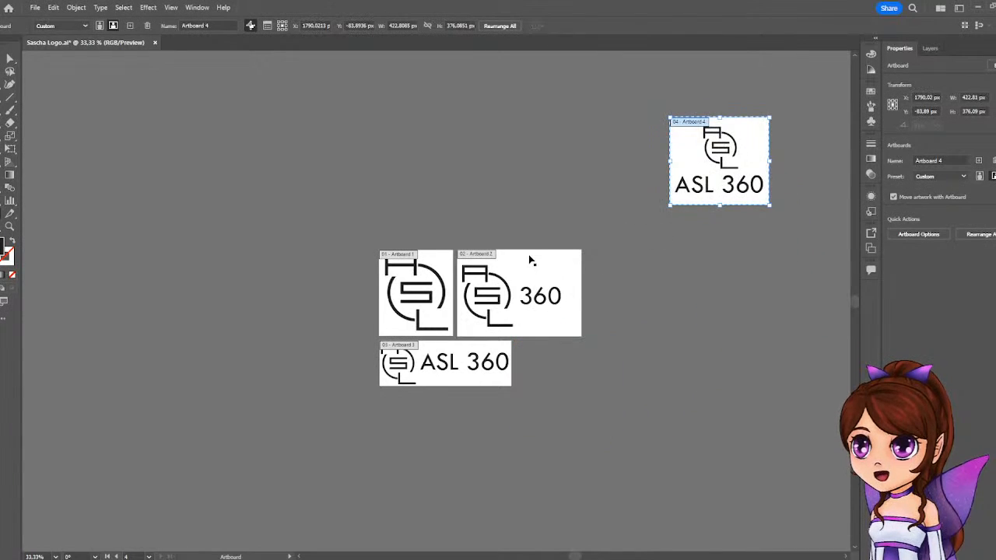
left_click_drag(529, 260, 599, 144)
left_click_drag(487, 357, 716, 235)
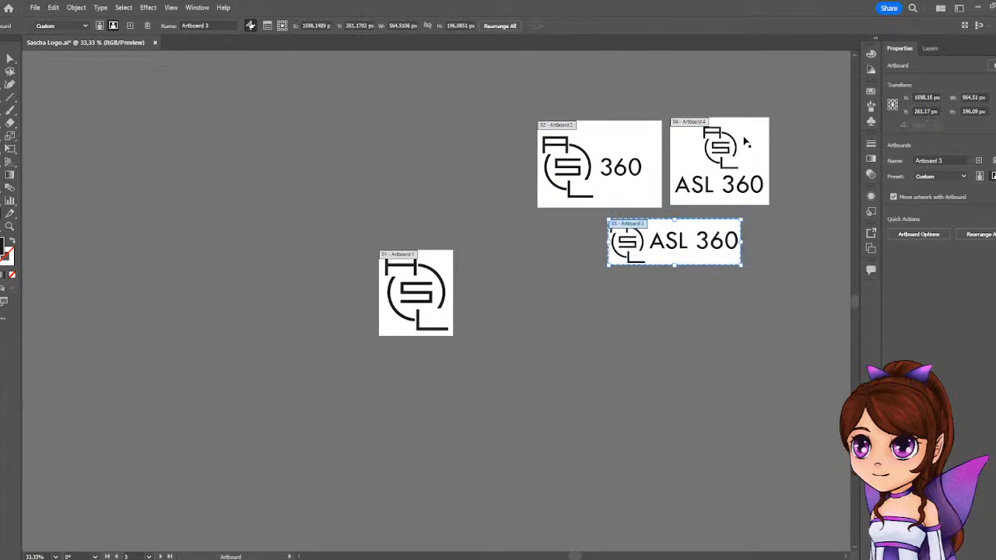
left_click_drag(746, 142, 731, 320)
left_click_drag(637, 151, 777, 100)
left_click_drag(719, 233, 792, 189)
left_click_drag(724, 328, 768, 263)
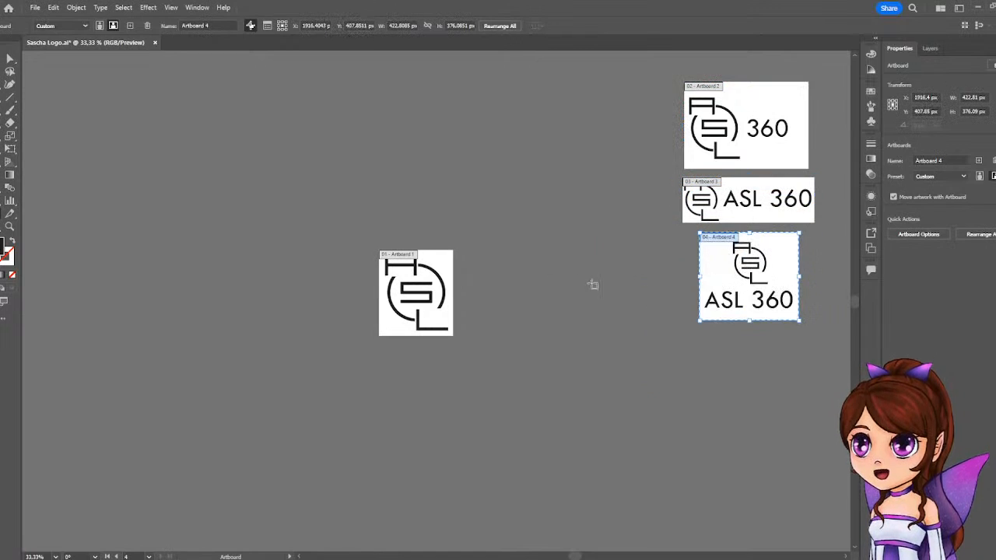
Duplicate Artboard 1 with its logo three times to form a two-by-two grid of artboards.
left_click(432, 269)
left_click_drag(432, 268, 520, 272)
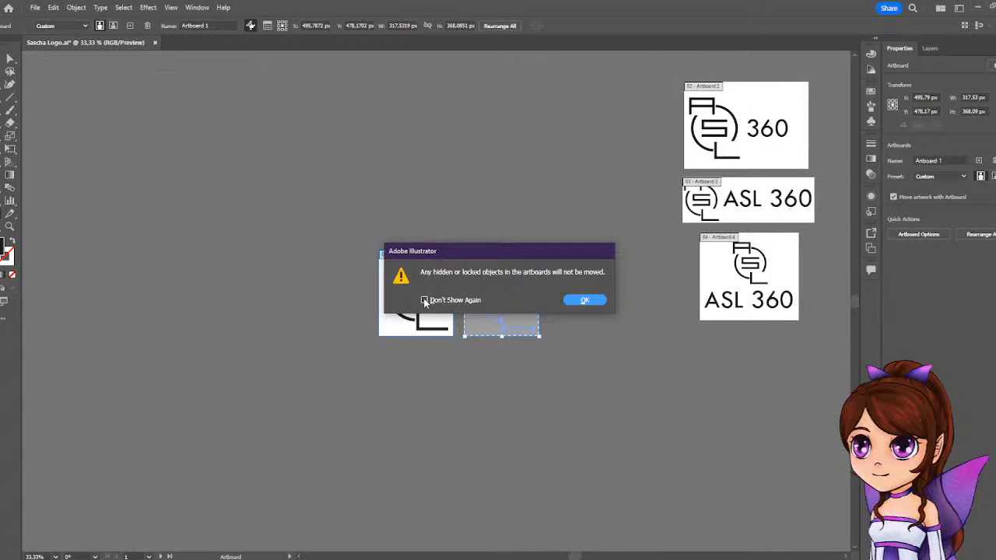
left_click(586, 301)
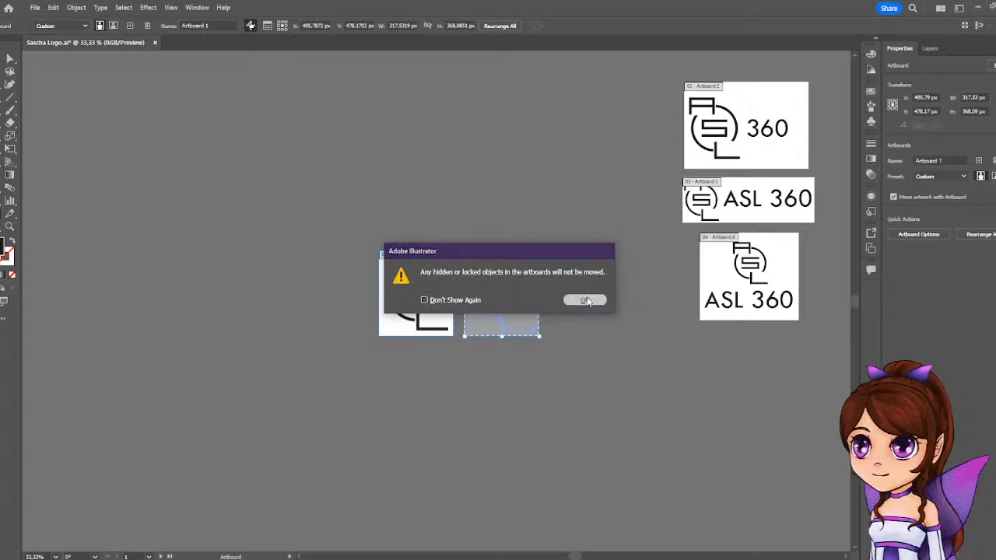
left_click_drag(530, 268, 532, 365)
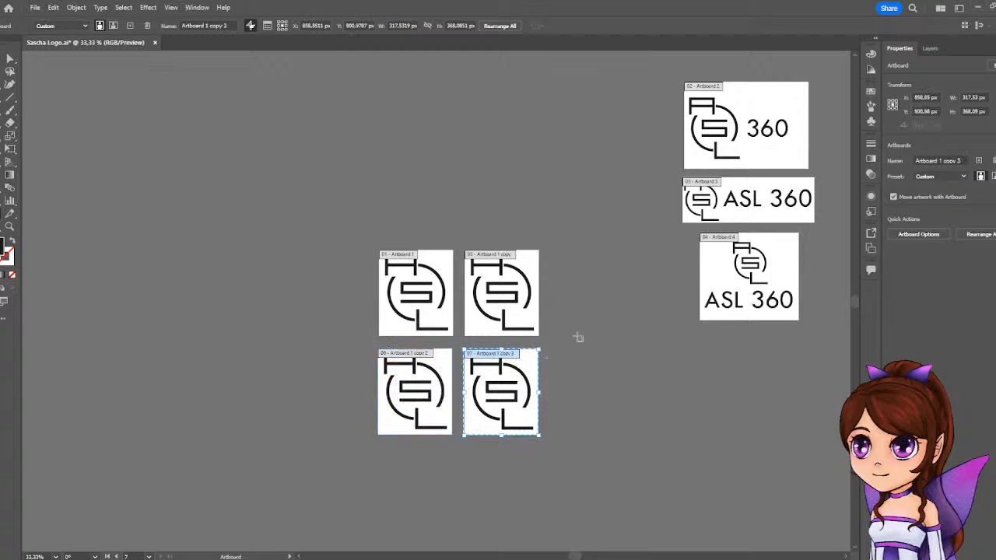
left_click(611, 341)
Change the logo's fill to white on the first artboard copy, beside the original Artboard 1.
scroll(426, 327, "up", 2)
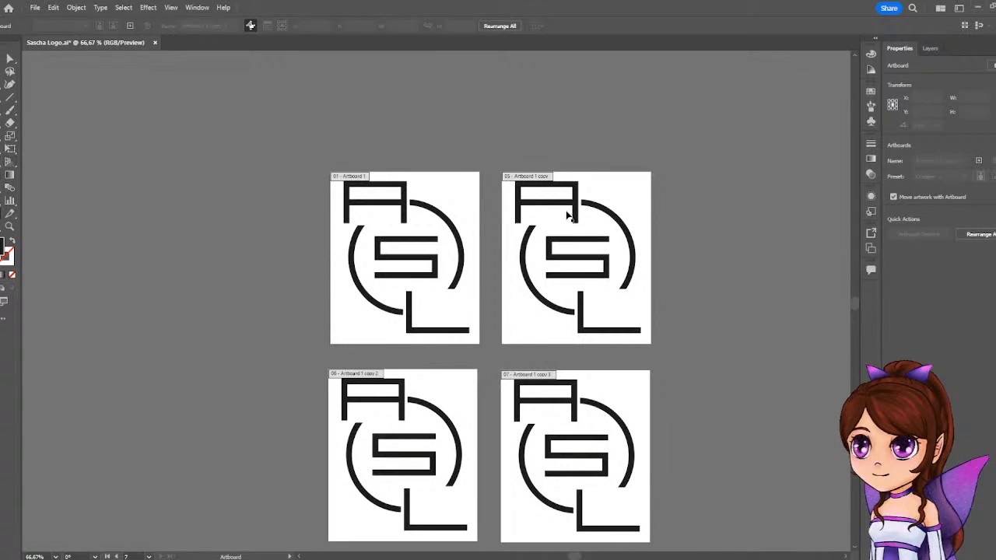
key("v")
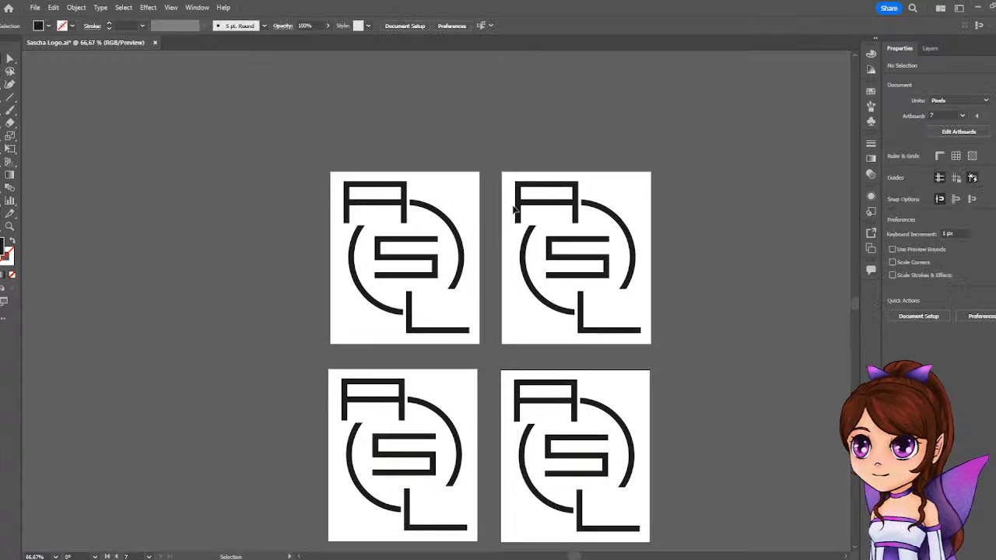
left_click(574, 211)
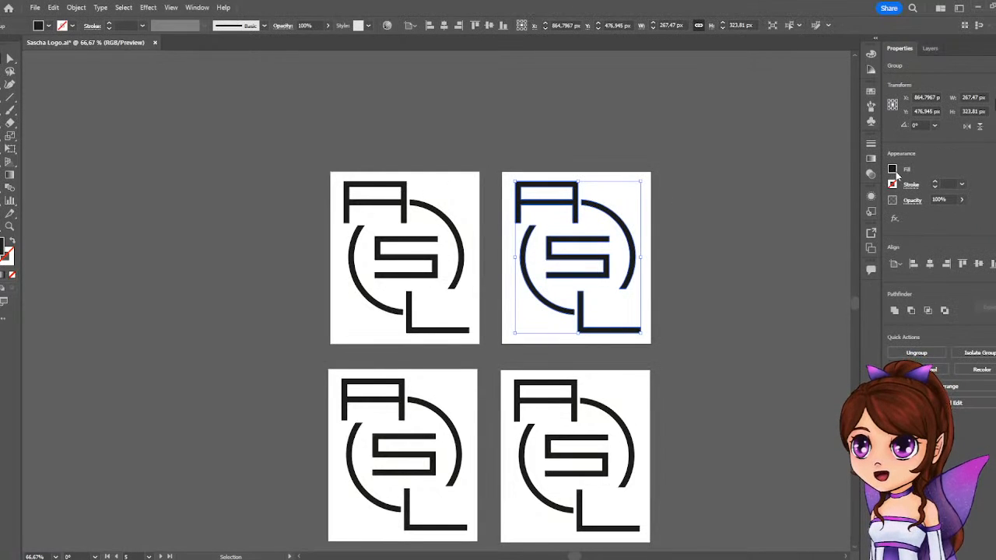
left_click(892, 169)
left_click(780, 207)
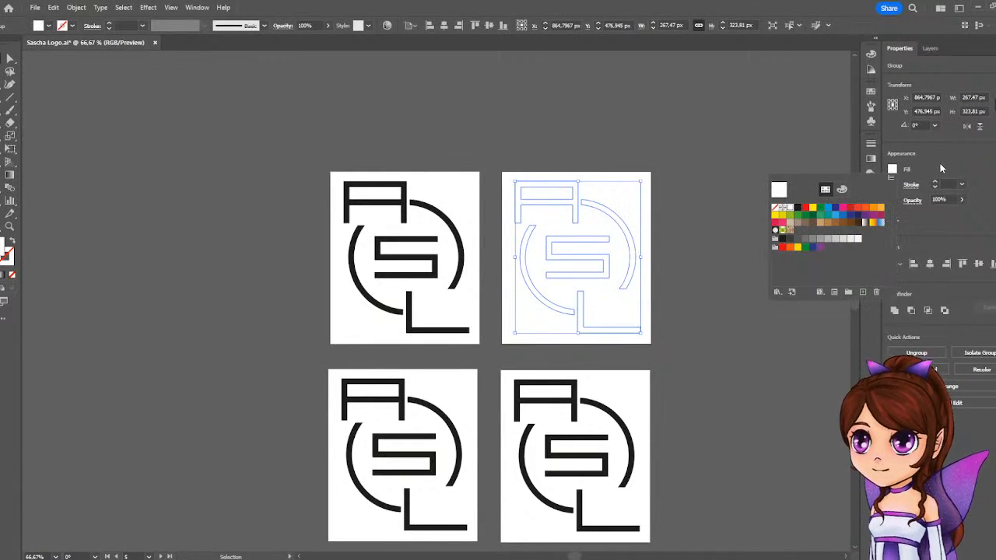
left_click(949, 168)
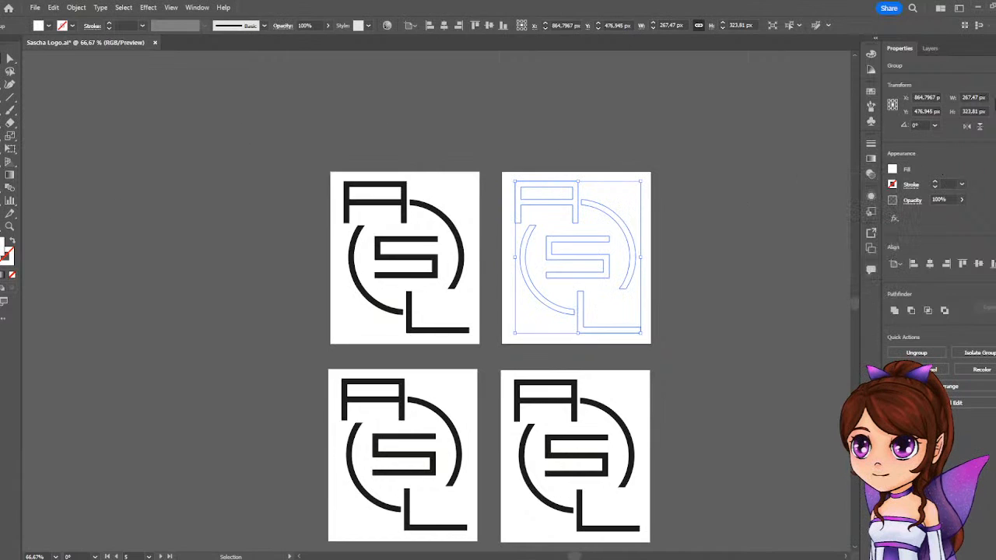
Draw a rectangle about 387 × 388 px over the white logo's artboard and fill it black.
key("m")
left_click_drag(673, 163, 493, 344)
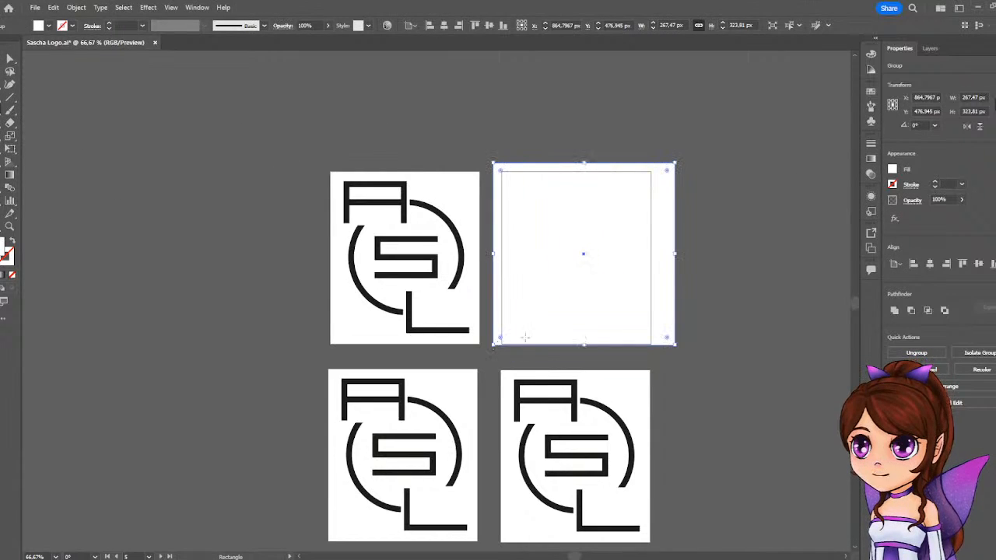
left_click(891, 169)
left_click(799, 207)
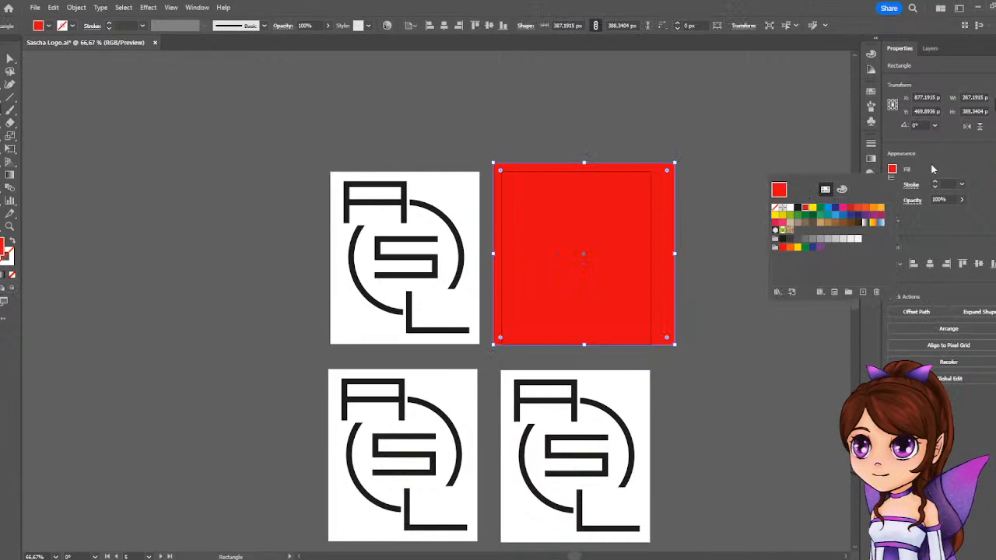
left_click(799, 208)
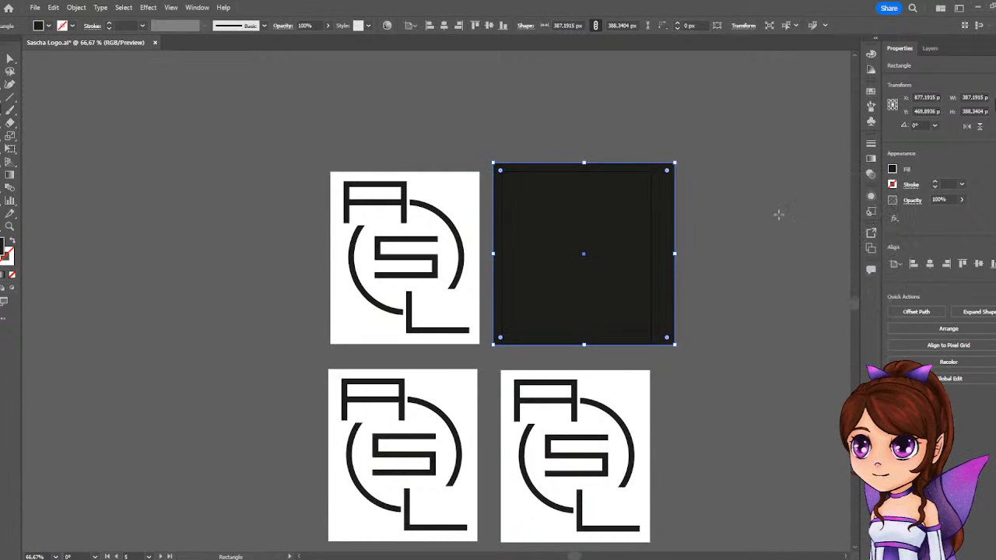
Send the black rectangle to the back, behind the white logo, and deselect it.
right_click(628, 257)
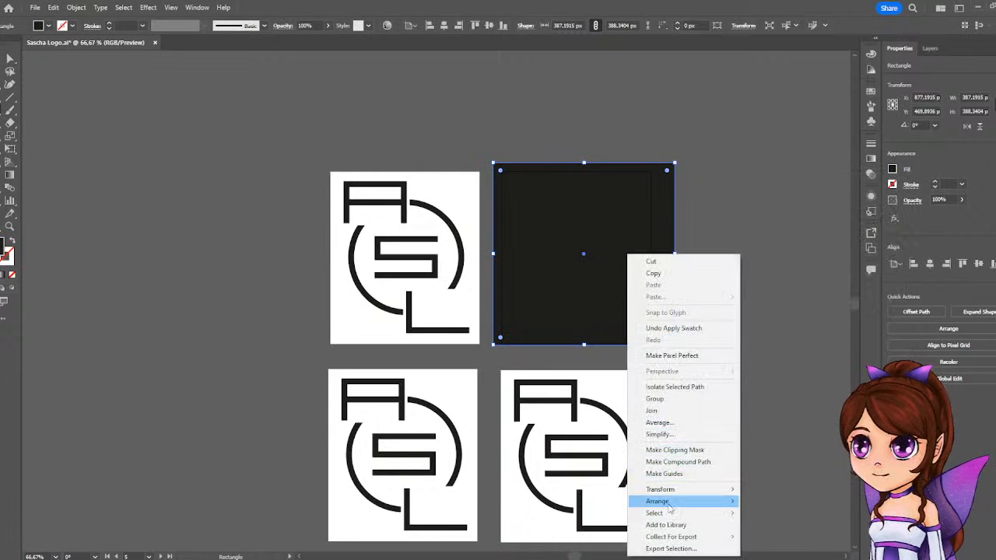
mouse_move(671, 505)
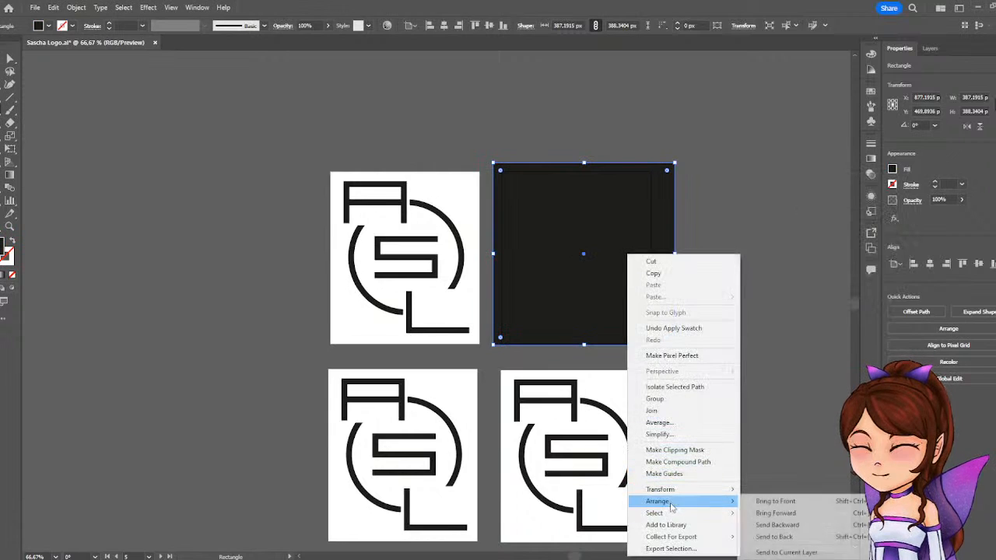
left_click(792, 538)
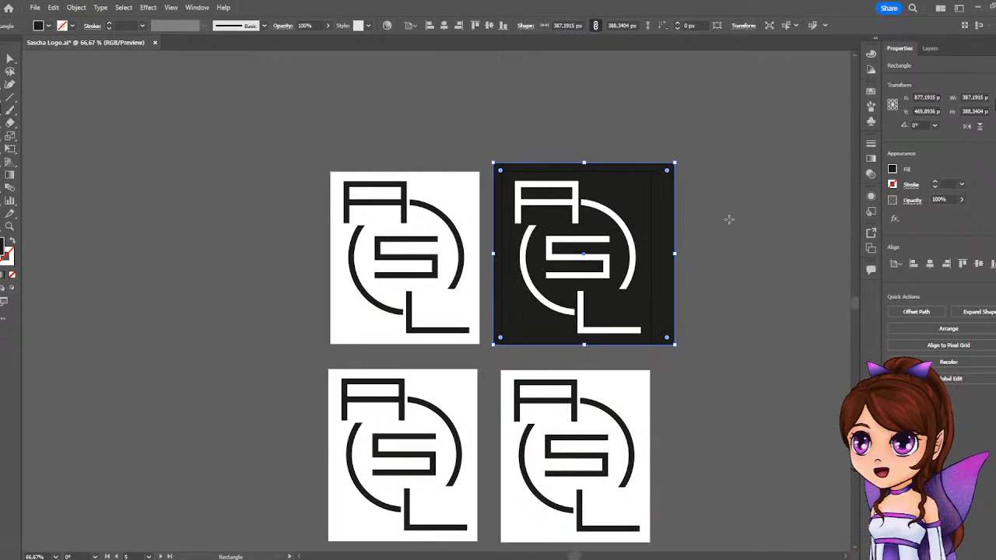
left_click(581, 226)
left_click(526, 305)
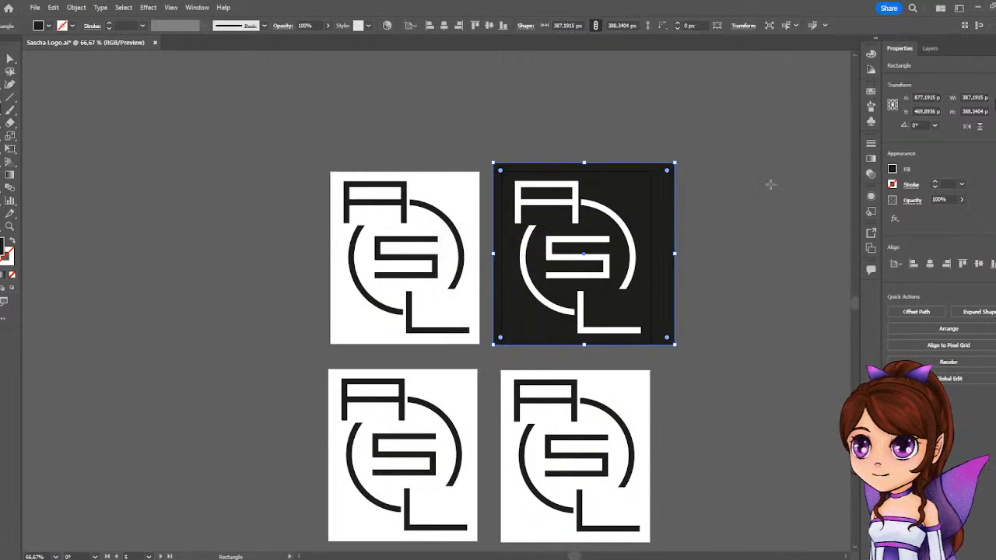
key("v")
left_click(342, 114)
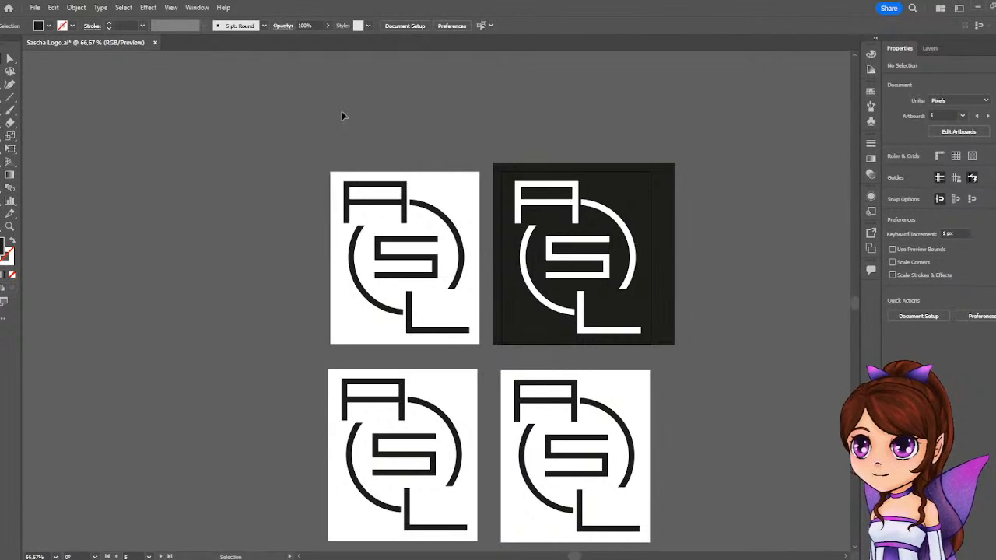
Resize the black rectangle at two opposite corners to fit the edges of the white logo's artboard.
left_click(672, 168)
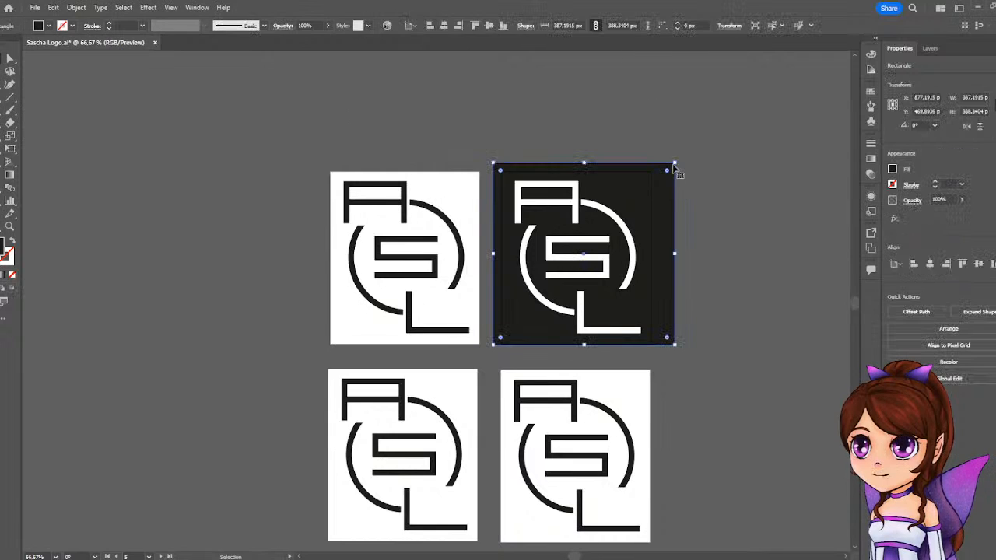
left_click_drag(673, 164, 651, 170)
left_click_drag(493, 344, 501, 347)
left_click(741, 184)
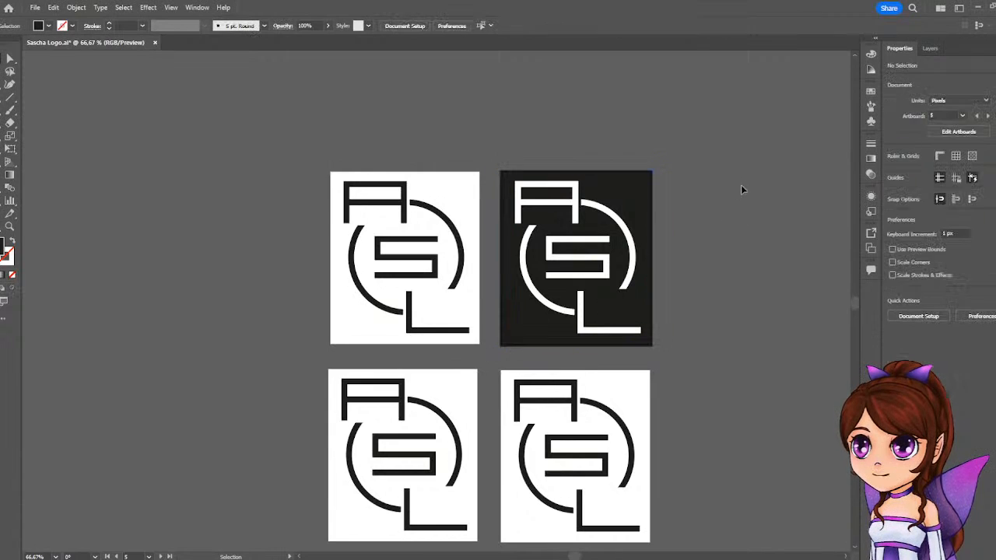
scroll(727, 225, "down", 1)
scroll(728, 225, "down", 2)
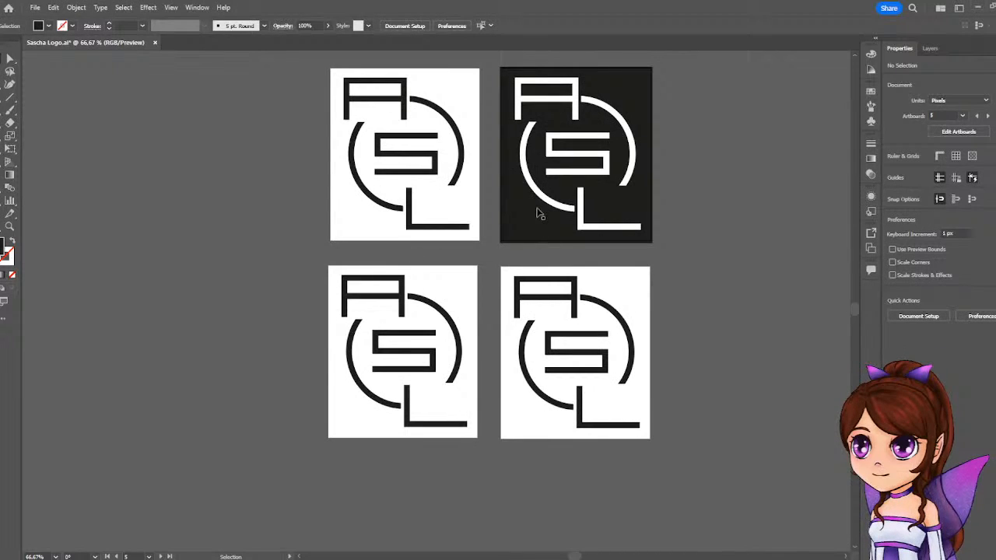
left_click_drag(536, 212, 536, 409)
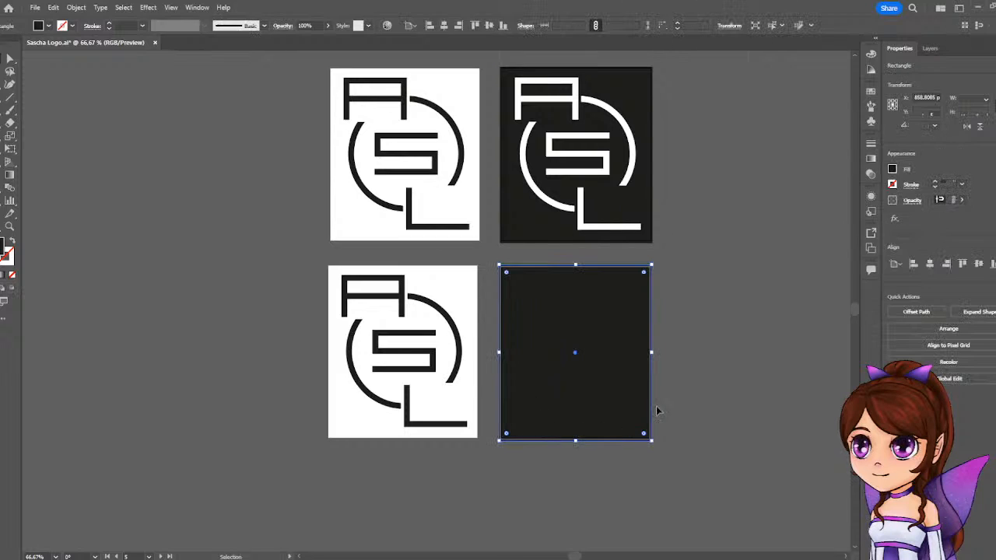
key("Delete")
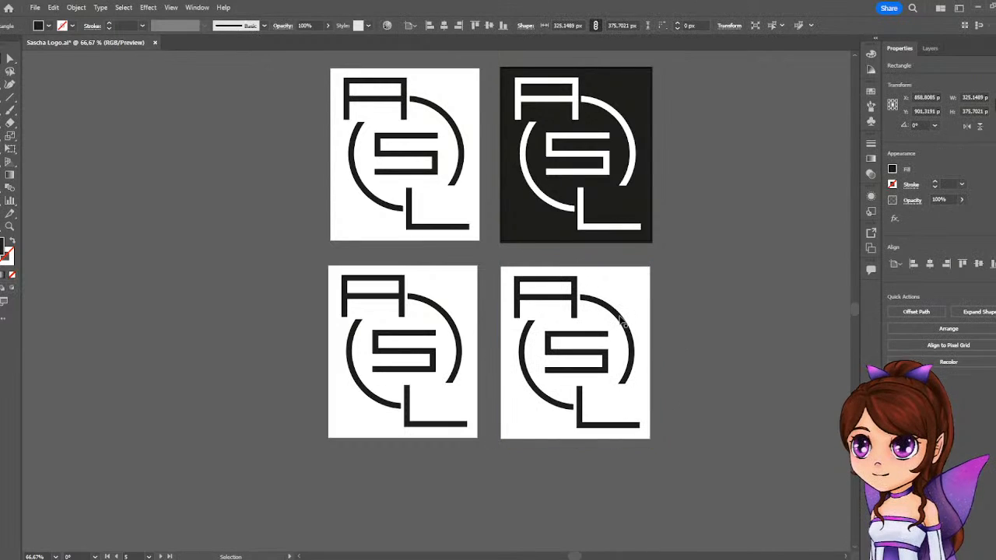
Isolate the logo group on the artboard copy directly below Artboard 1 and fill its A, S and L letters with dark green.
left_click(403, 319)
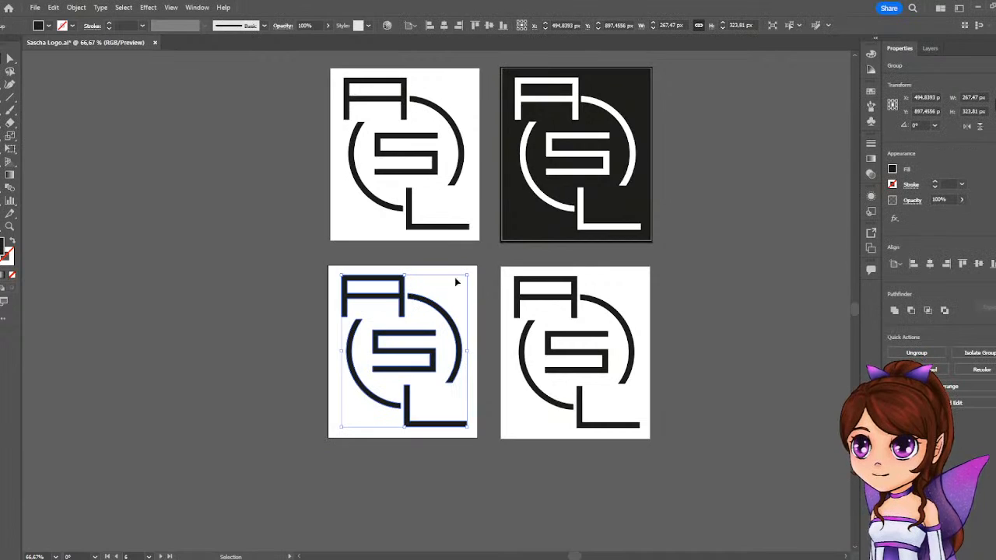
double_click(404, 296)
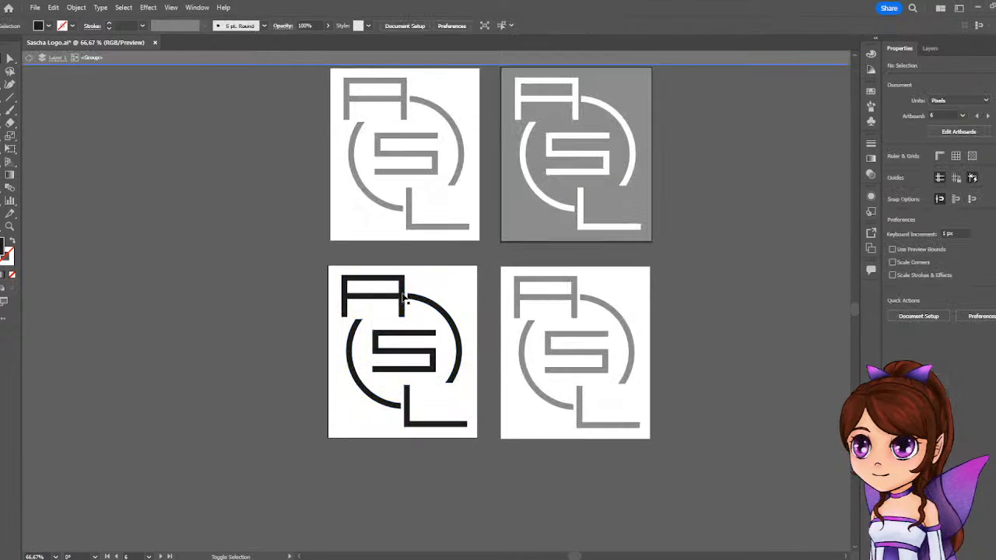
left_click(403, 295)
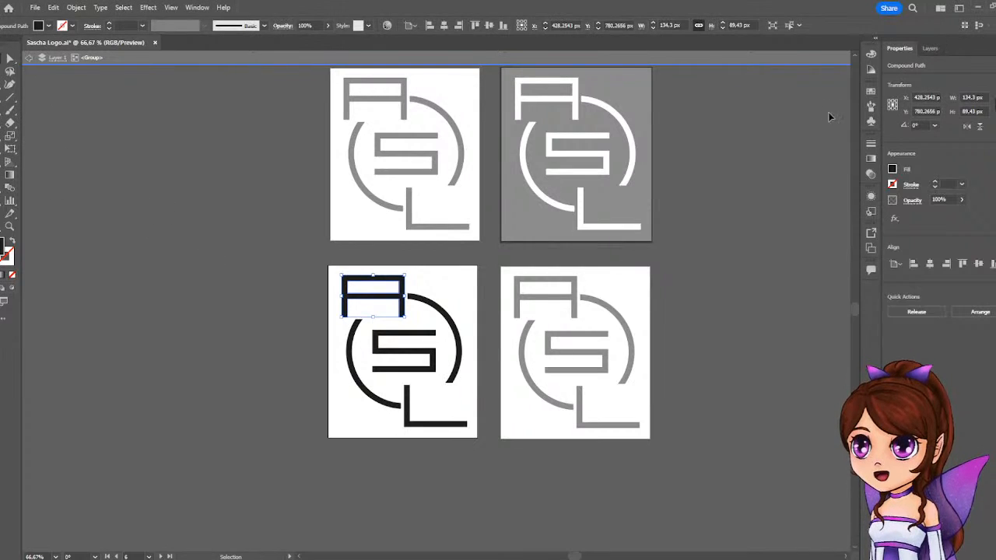
left_click(424, 339, "shift")
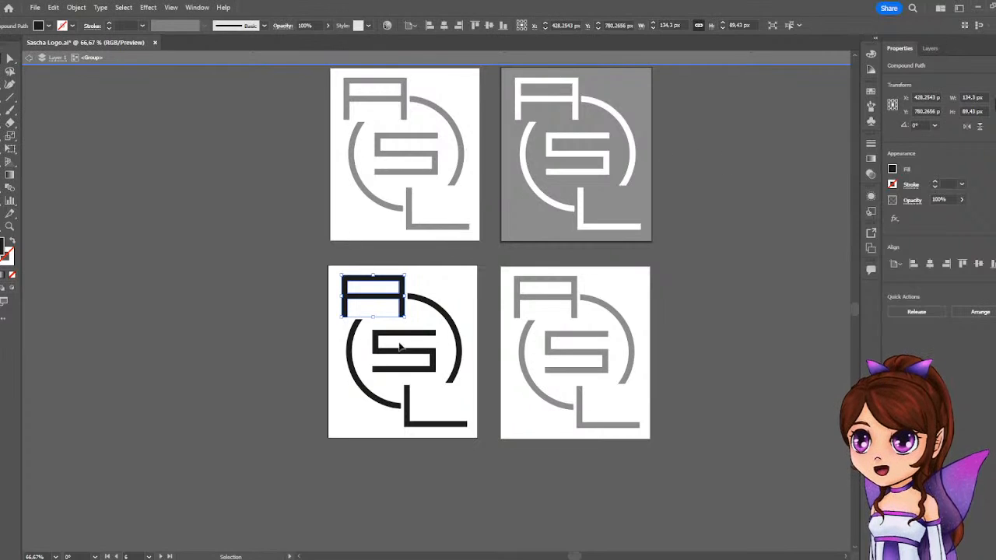
left_click(408, 421, "shift")
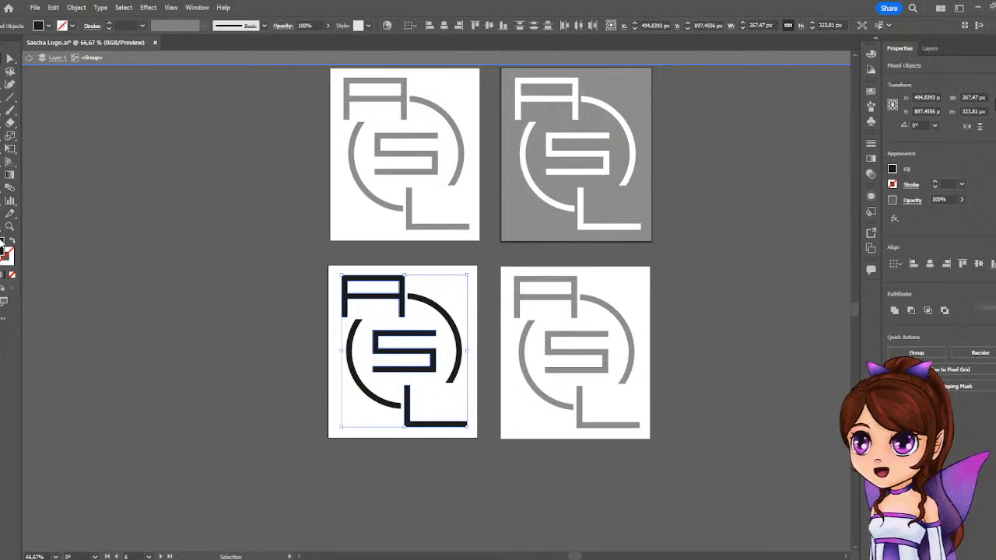
left_click(892, 170)
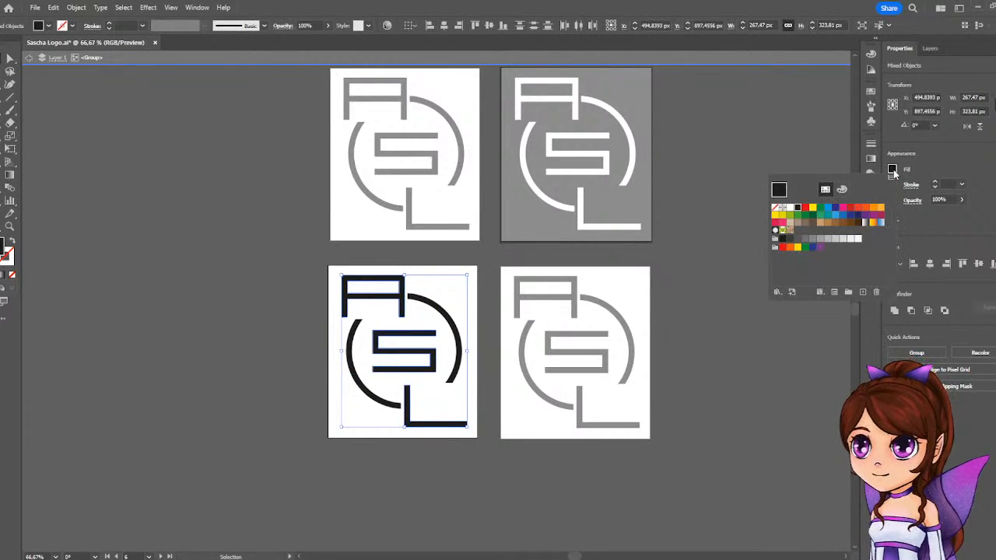
left_click(842, 190)
left_click(825, 189)
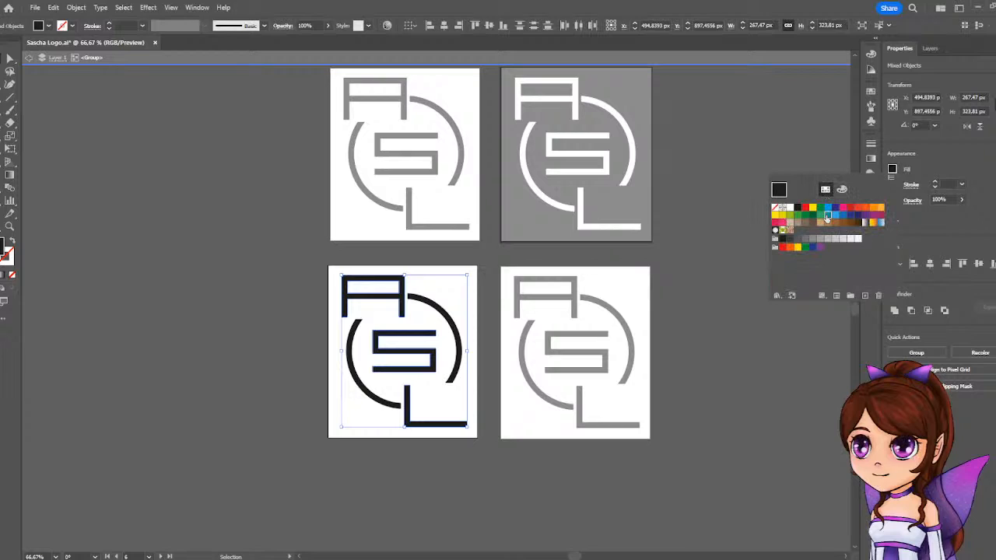
left_click(827, 218)
left_click(819, 216)
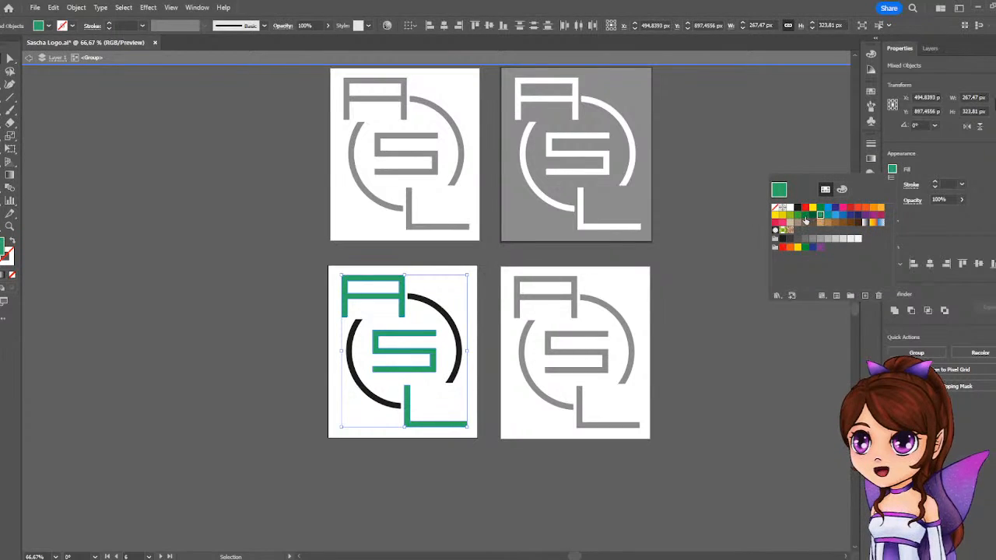
left_click(805, 217)
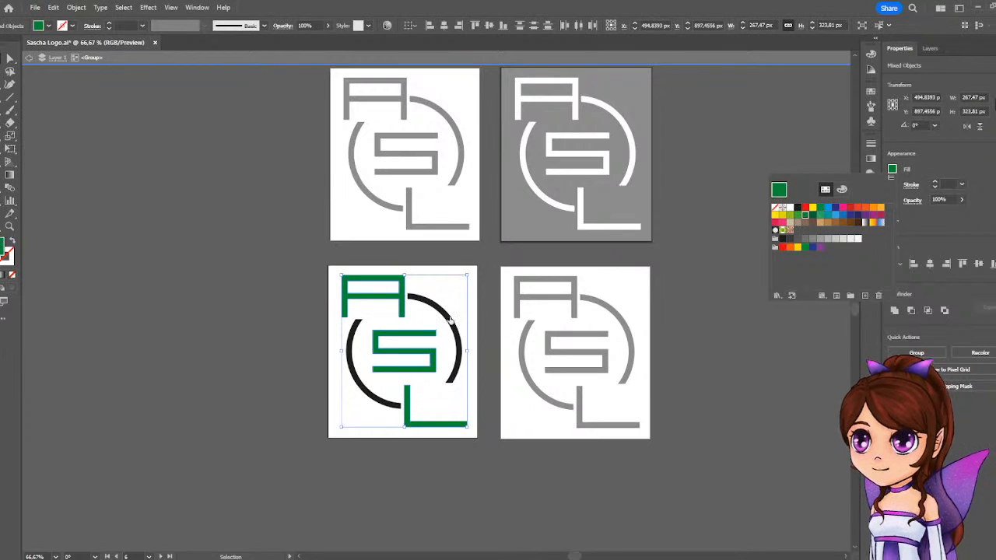
Adjust the fill of the green A, S and L letters to teal, RGB 7, 125, 100, and deselect them.
left_click(841, 189)
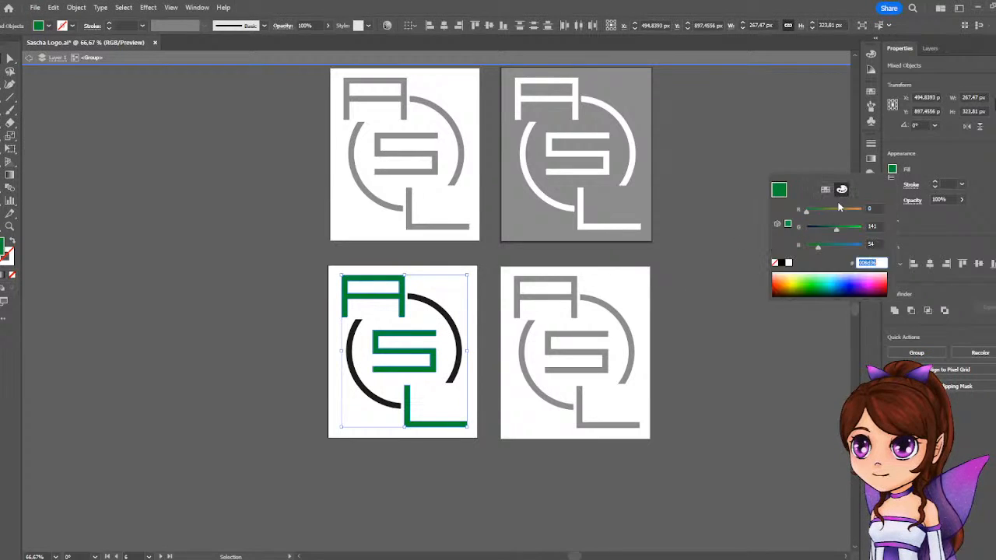
left_click(825, 249)
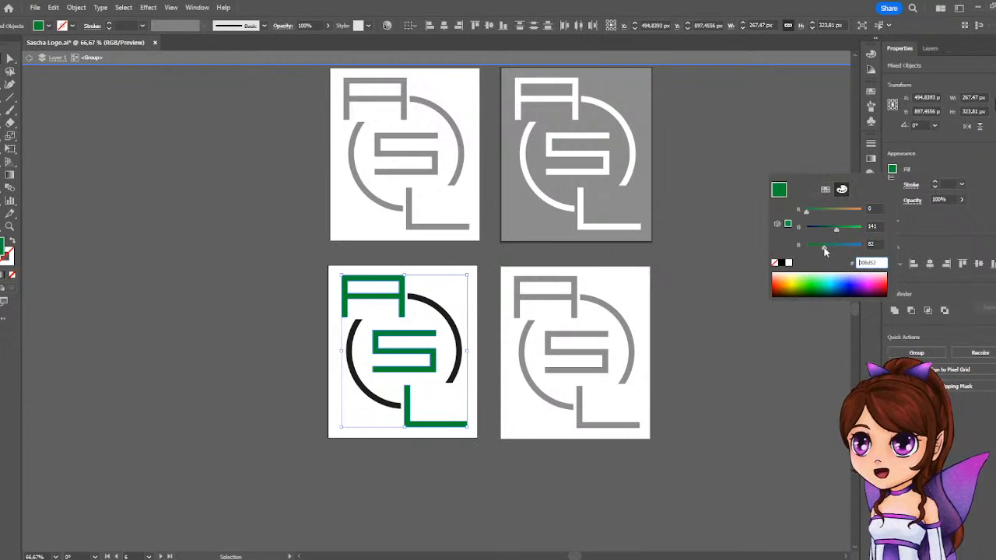
left_click(814, 210)
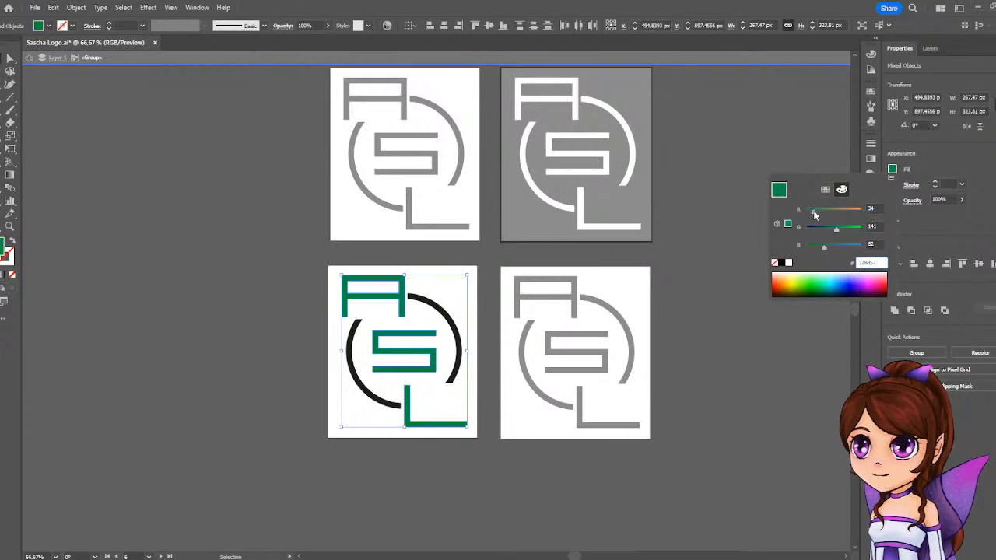
left_click_drag(835, 234, 808, 213)
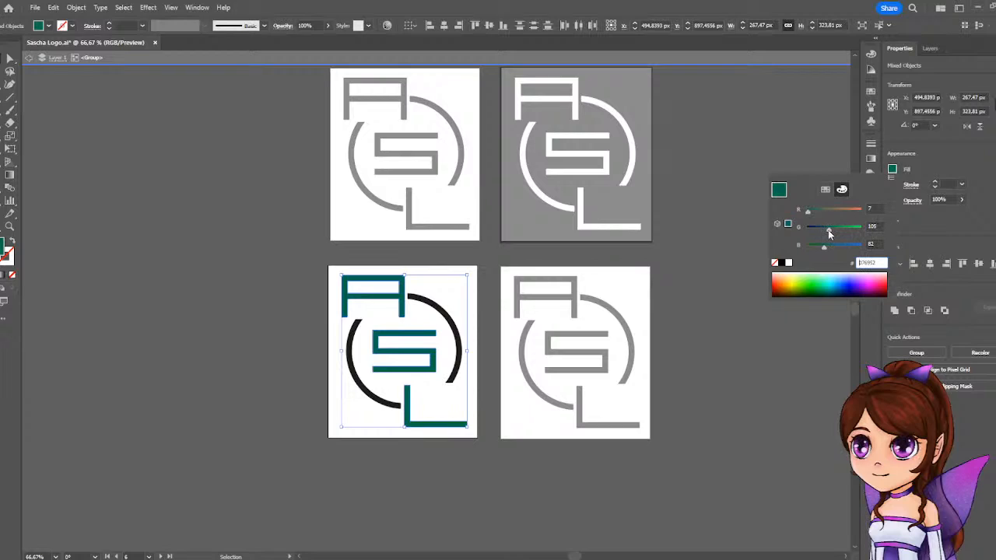
left_click_drag(833, 233, 837, 231)
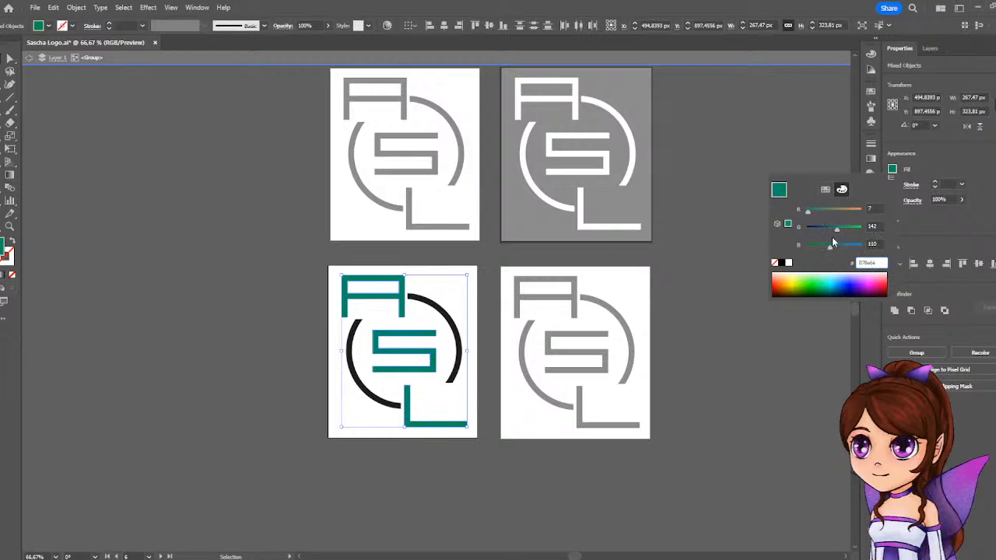
left_click_drag(835, 232, 826, 247)
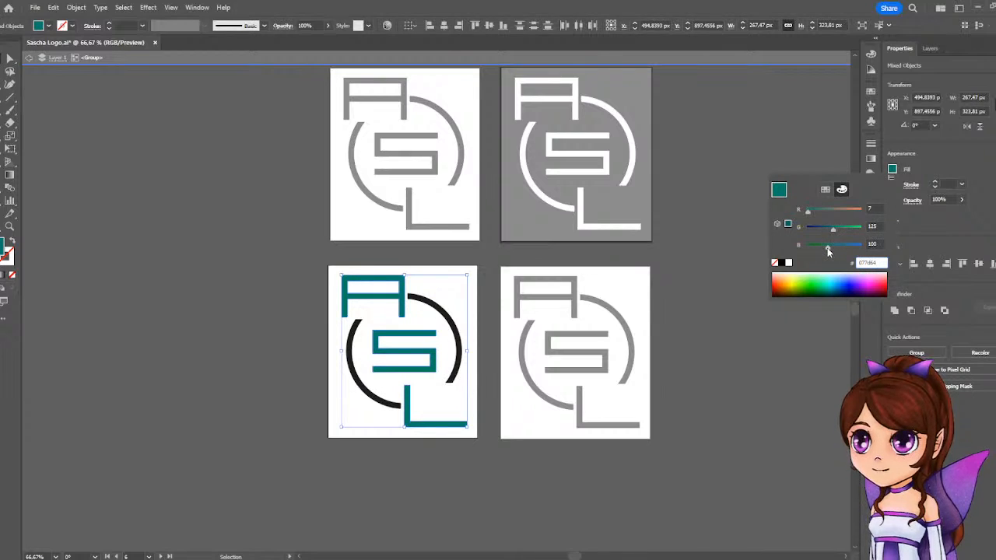
left_click(937, 157)
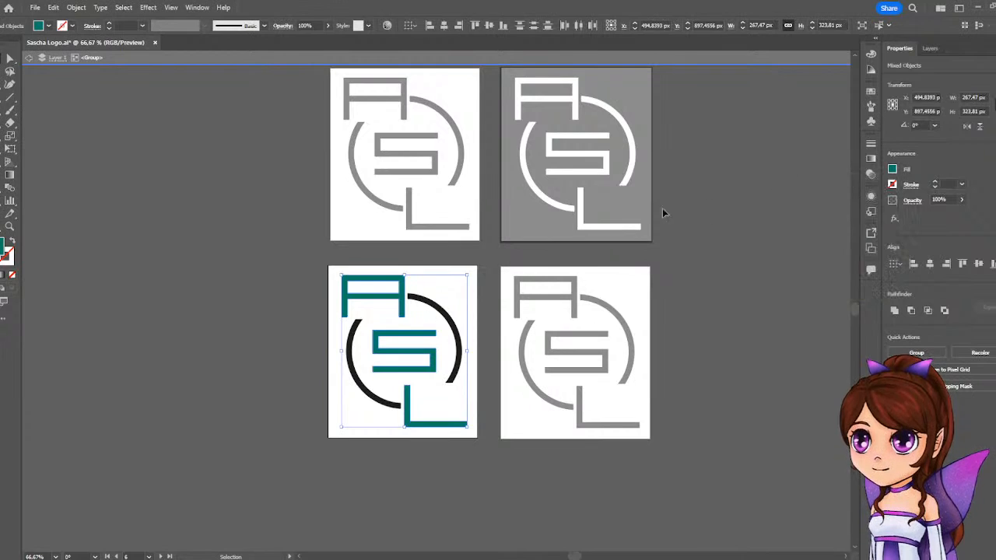
left_click(168, 237)
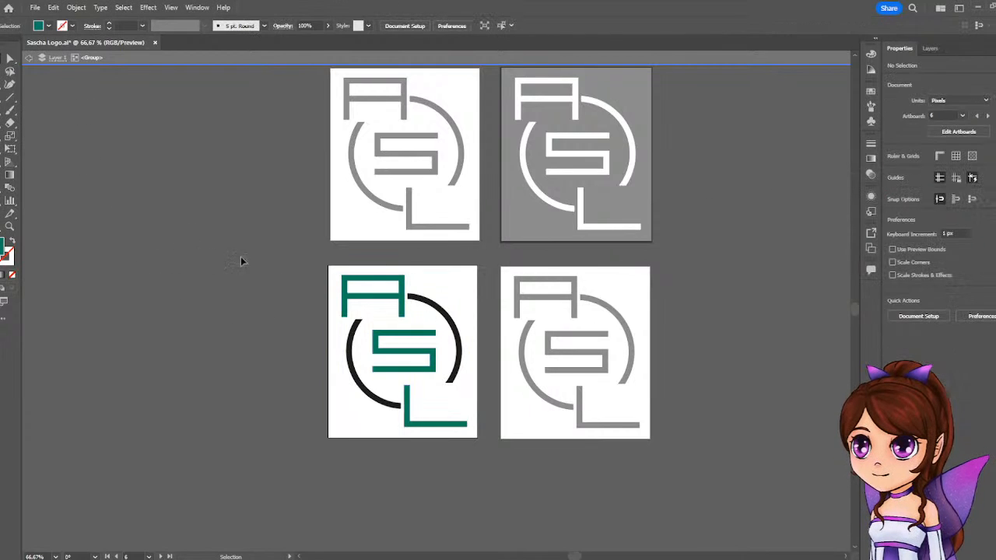
Select the black ring around the teal letters and fill it with a dark gray swatch.
left_click(451, 326)
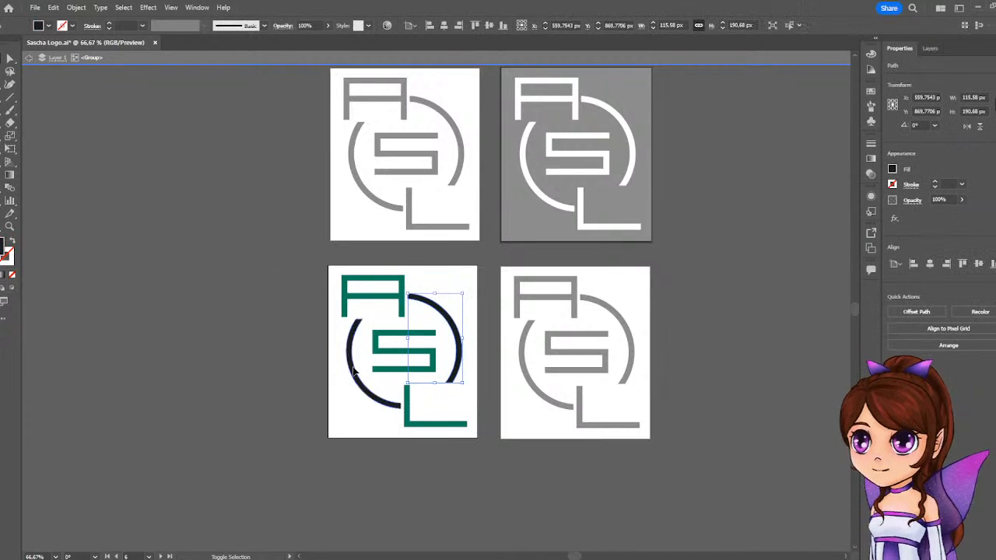
left_click(891, 171)
left_click(824, 189)
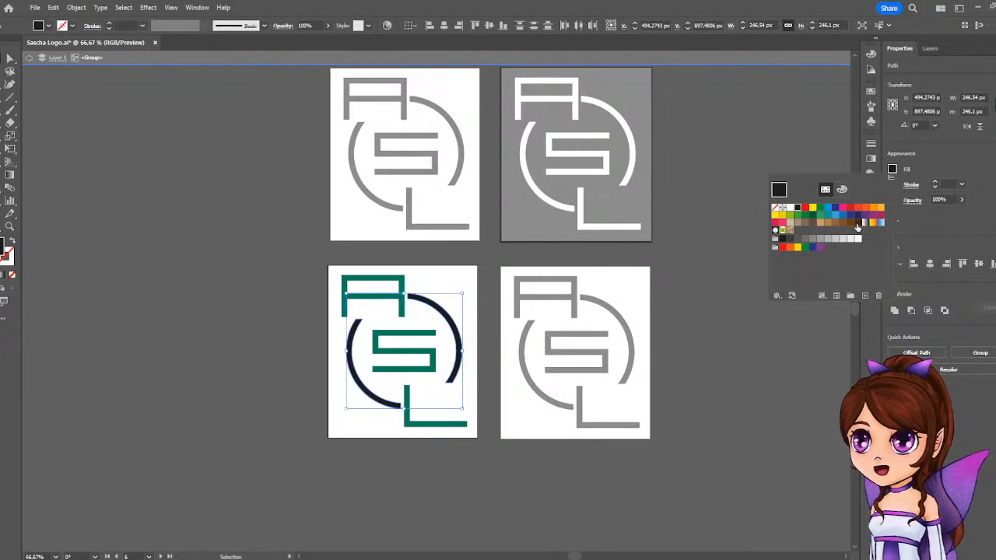
left_click(800, 242)
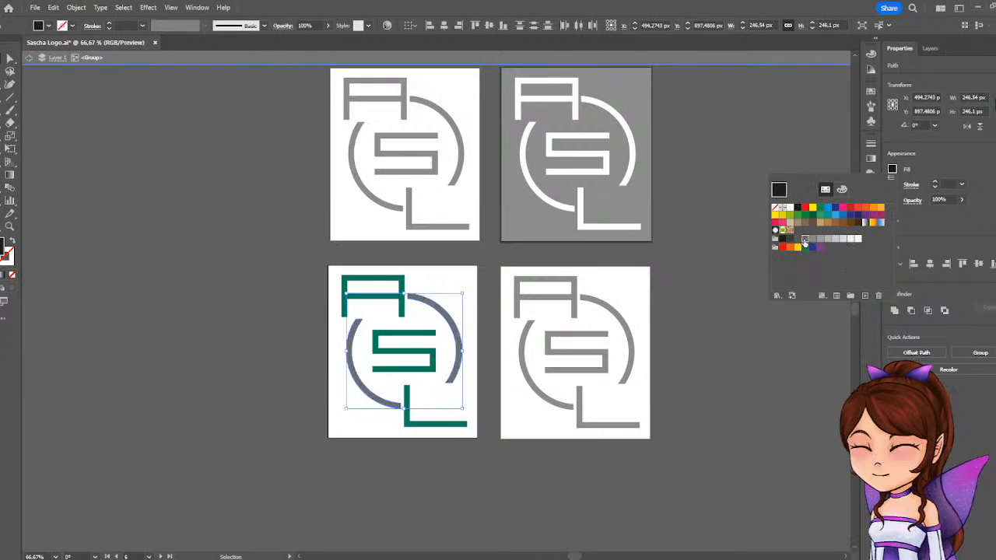
left_click(797, 239)
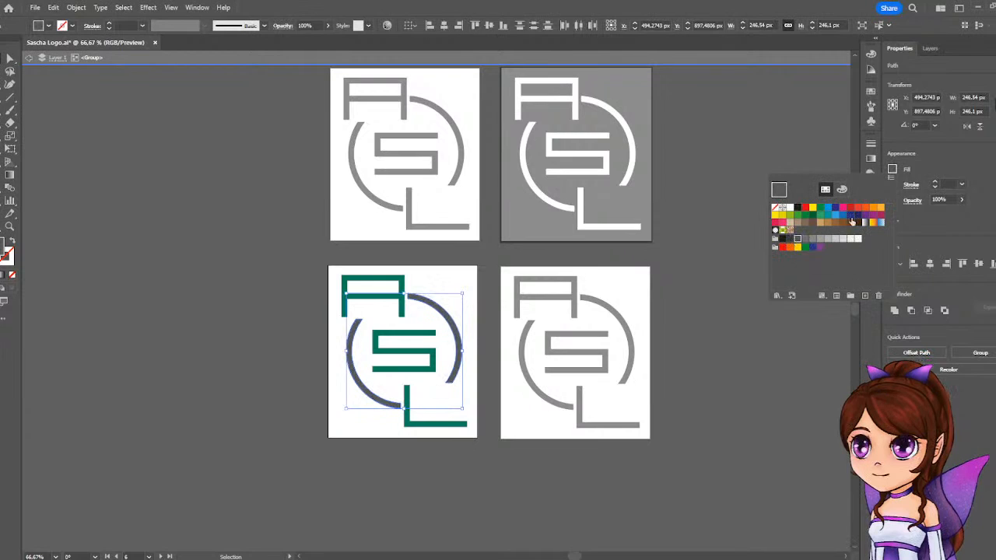
Shift the ring's gray fill slightly toward blue by mixing it to about RGB 85, 88, 92.
left_click(892, 171)
left_click(892, 171)
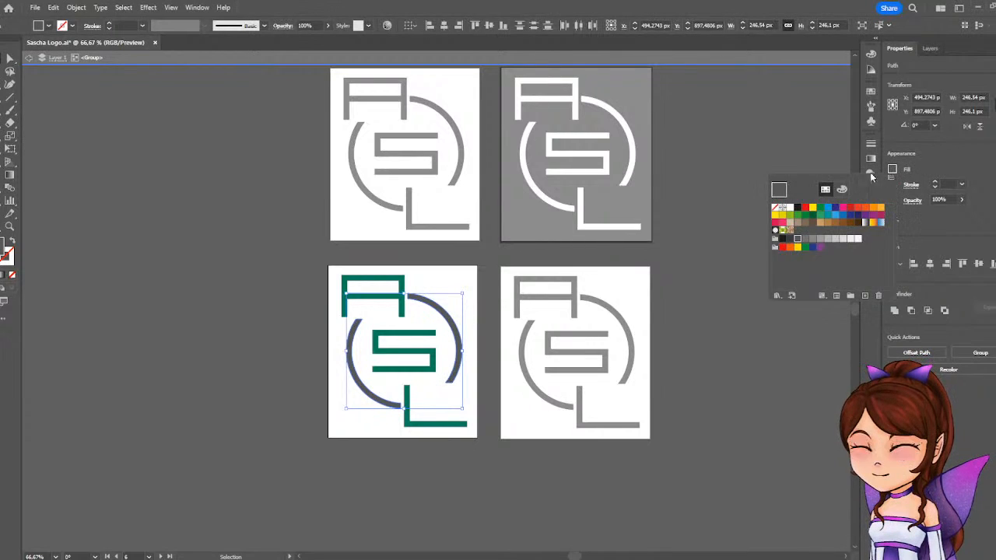
left_click(842, 192)
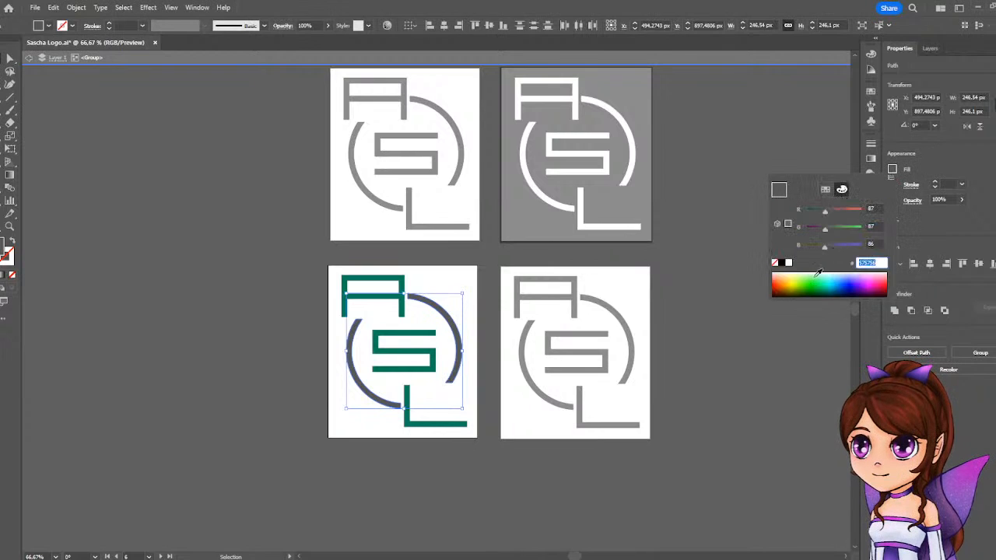
left_click(827, 246)
left_click_drag(829, 248, 831, 245)
left_click_drag(825, 211, 819, 212)
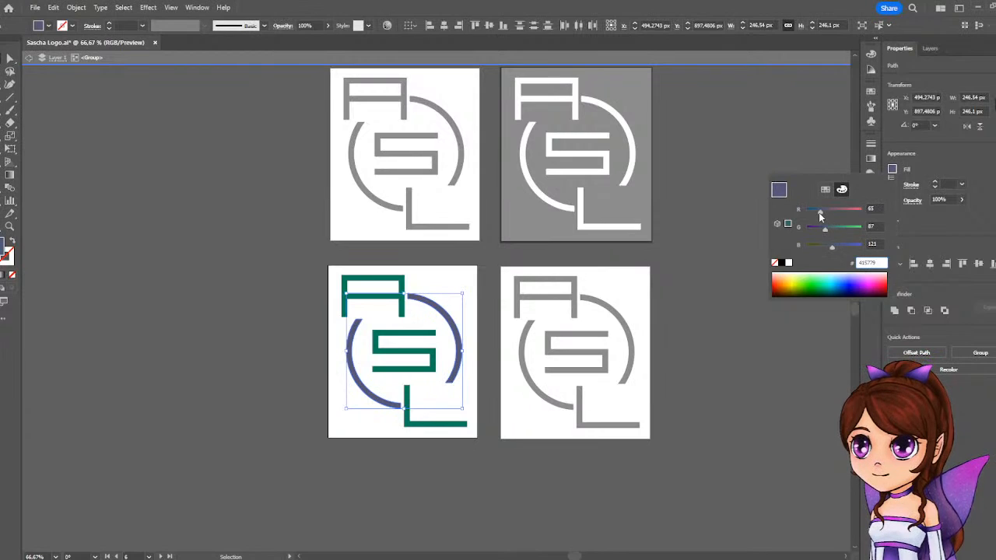
left_click_drag(831, 248, 828, 250)
left_click_drag(820, 211, 822, 213)
left_click_drag(826, 229, 826, 251)
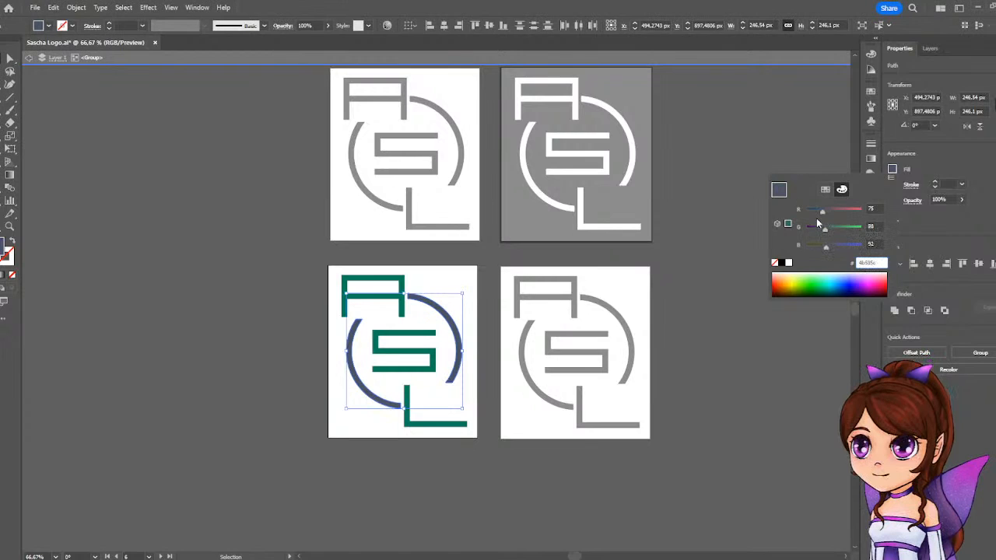
left_click_drag(820, 218, 825, 218)
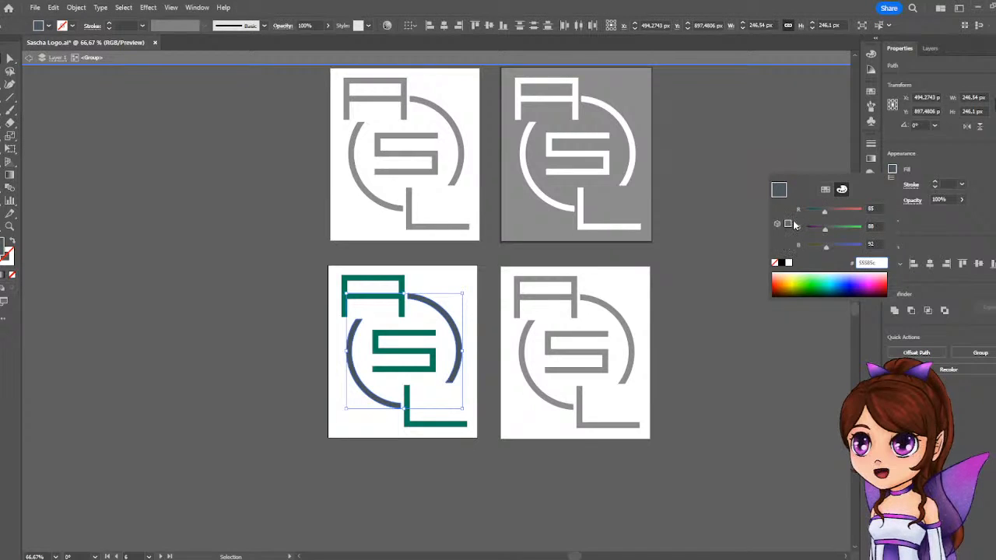
Pick a dark blue fill for the ring and mute it to a bluish gray of about RGB 78, 81, 92.
left_click(846, 288)
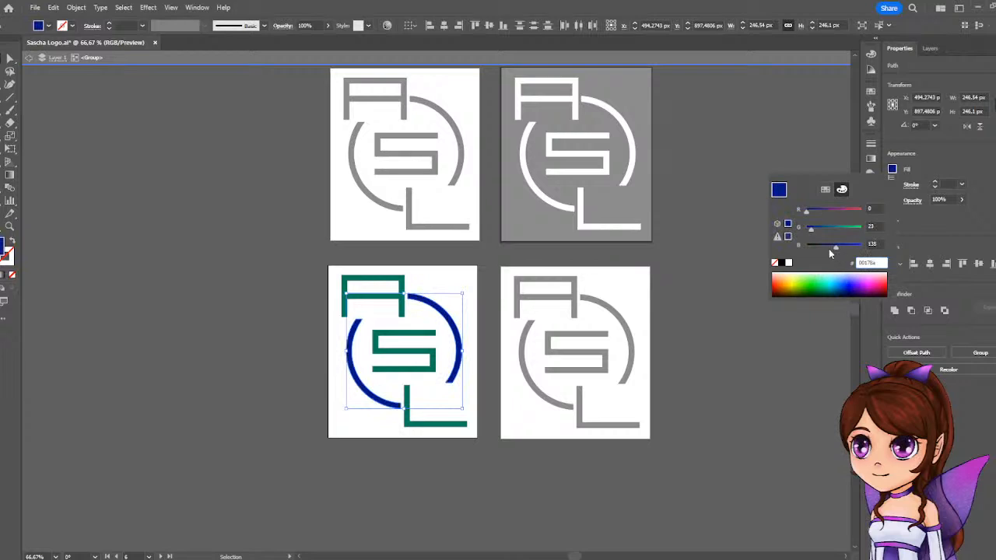
left_click_drag(835, 249, 824, 229)
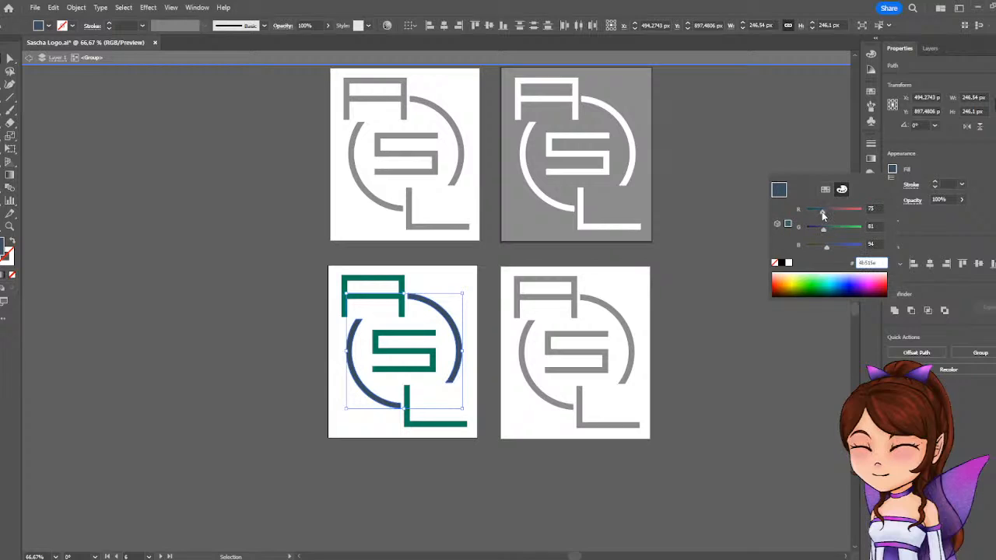
left_click_drag(821, 212, 824, 213)
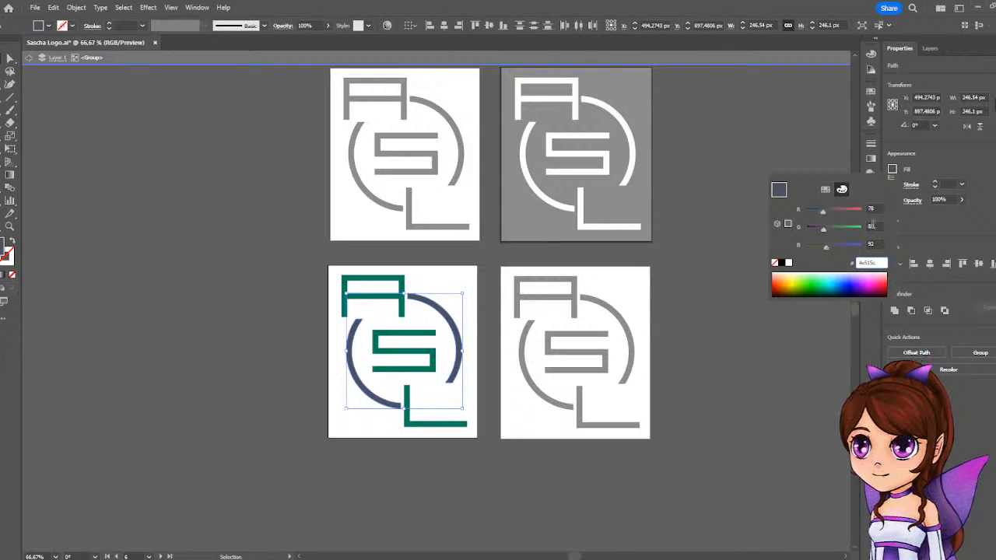
left_click(826, 190)
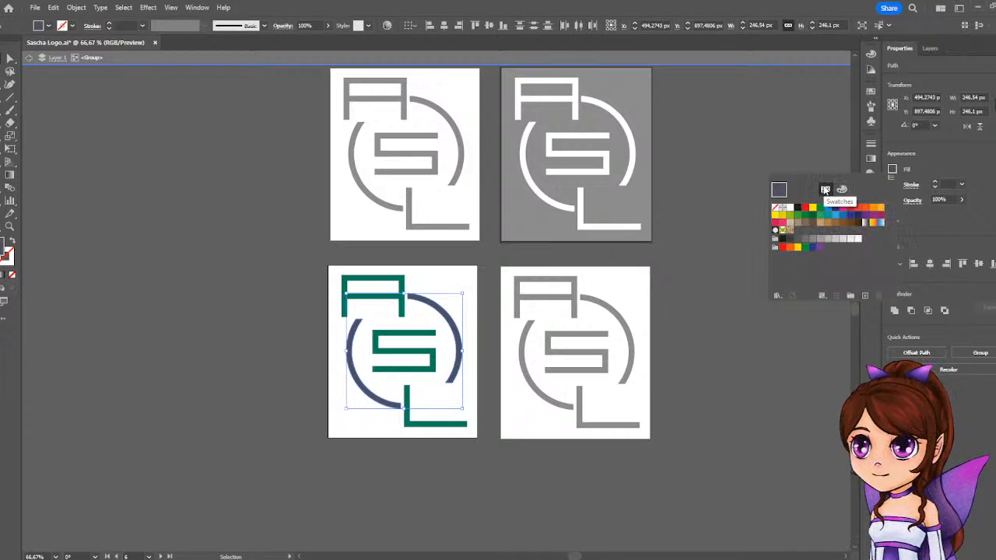
left_click(927, 238)
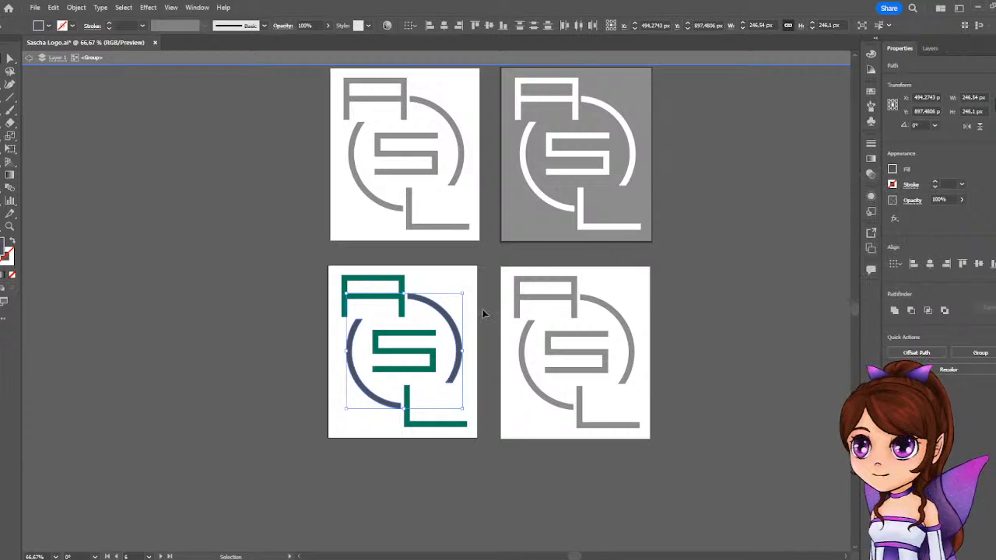
Set the ring's fill color to RGB 83, 86, 97, deselect it and leave the logo group's isolation.
left_click(892, 169)
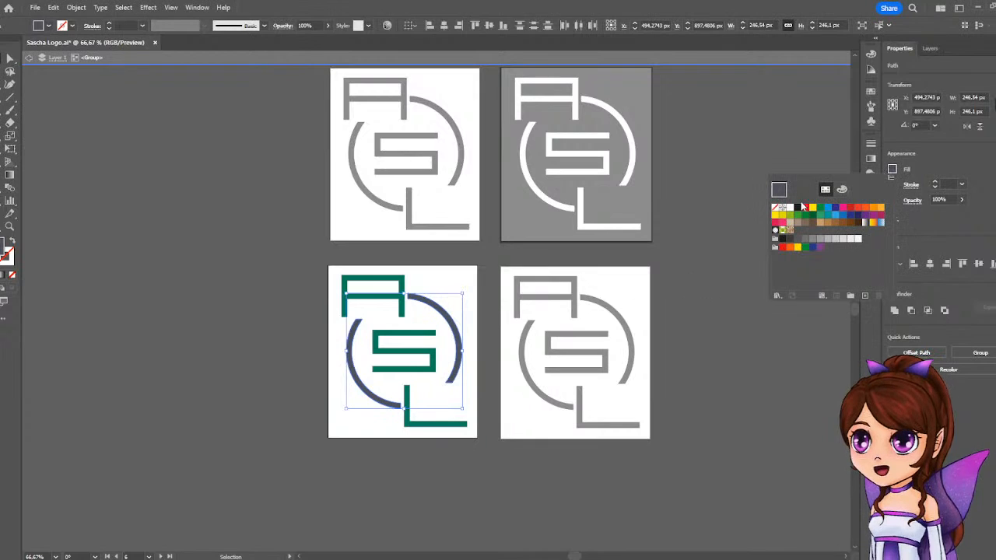
left_click(842, 189)
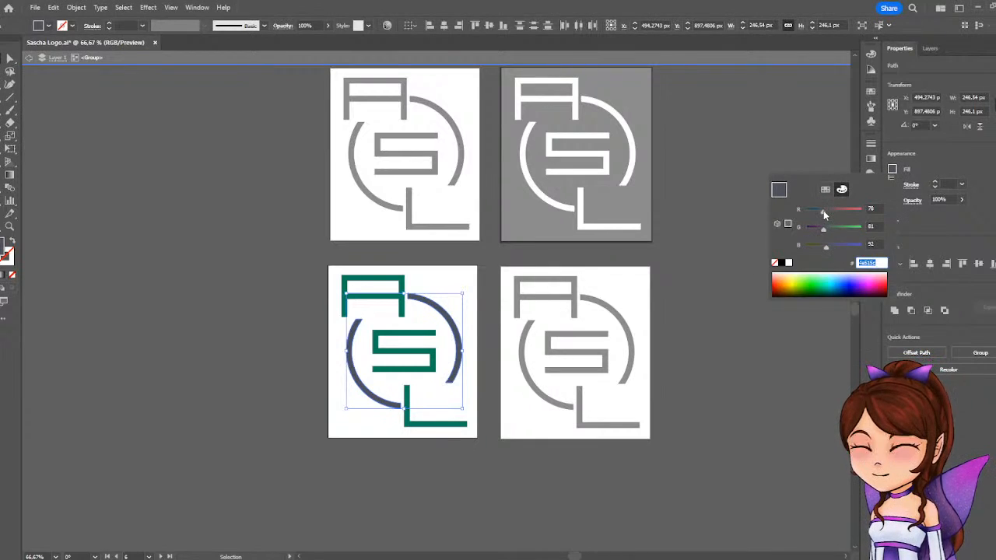
left_click(870, 208)
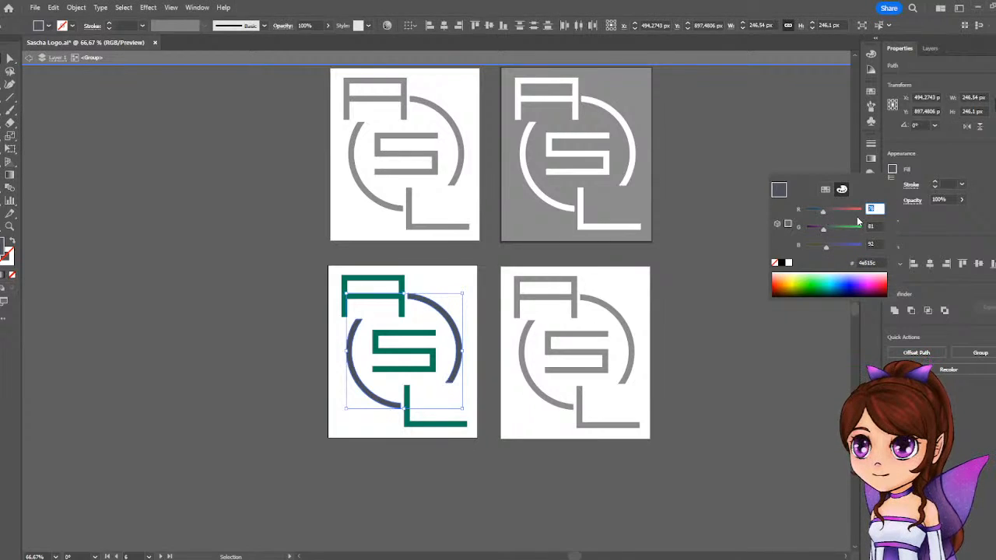
type("83")
key("Tab")
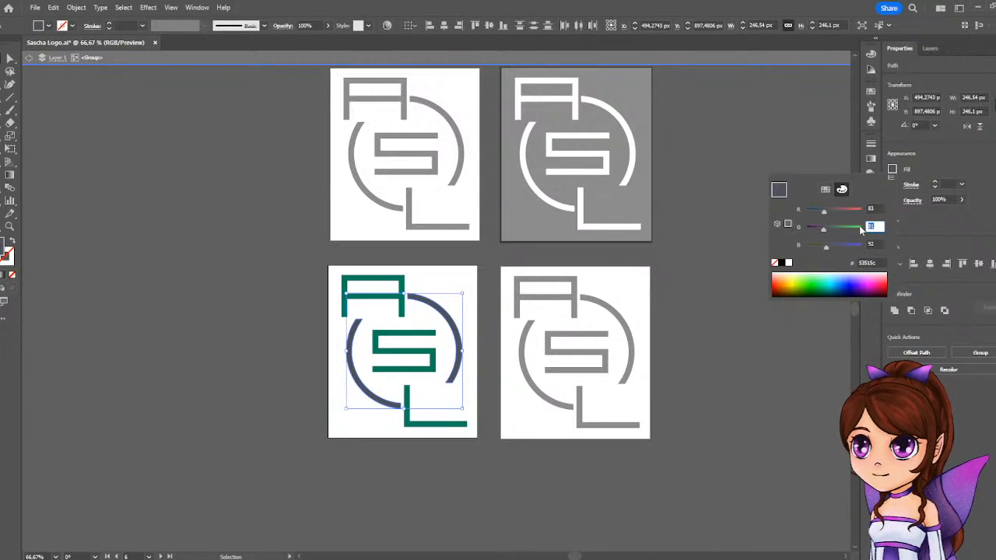
type("86")
left_click(873, 244)
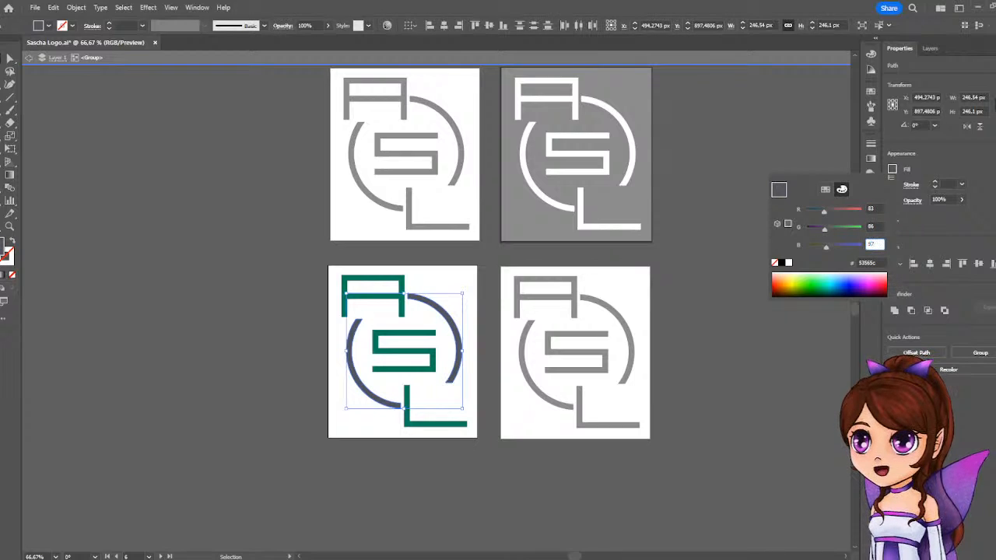
key("Return")
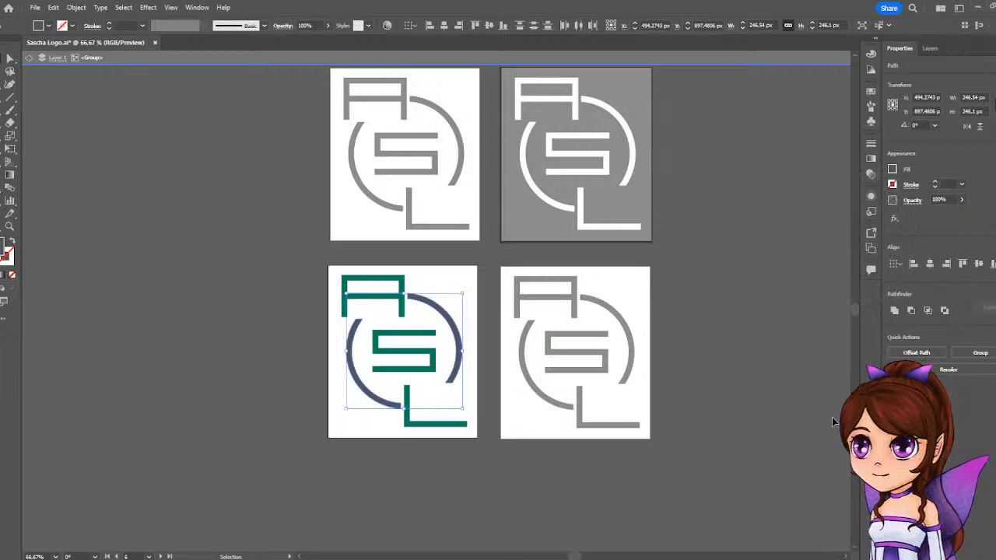
left_click(251, 300)
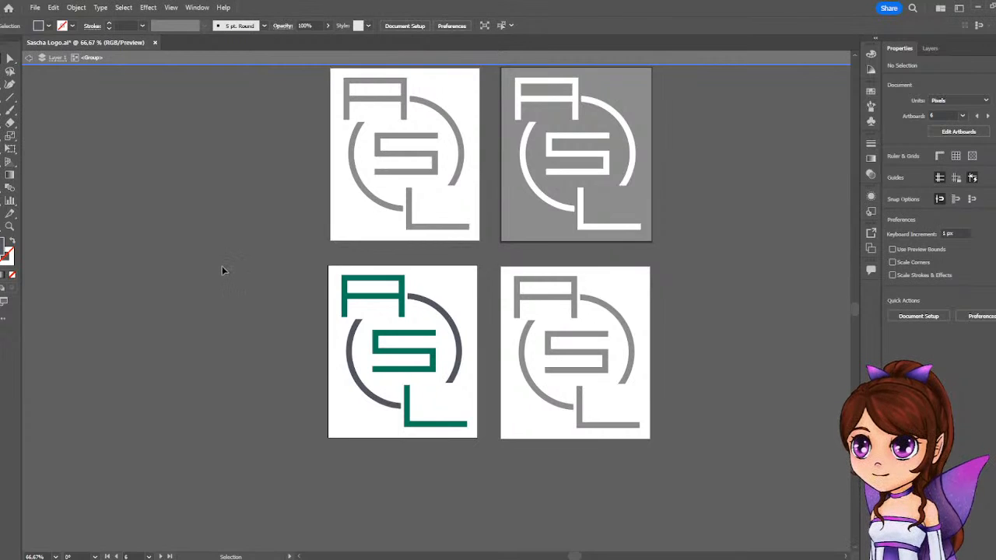
left_click(555, 309)
left_click(28, 58)
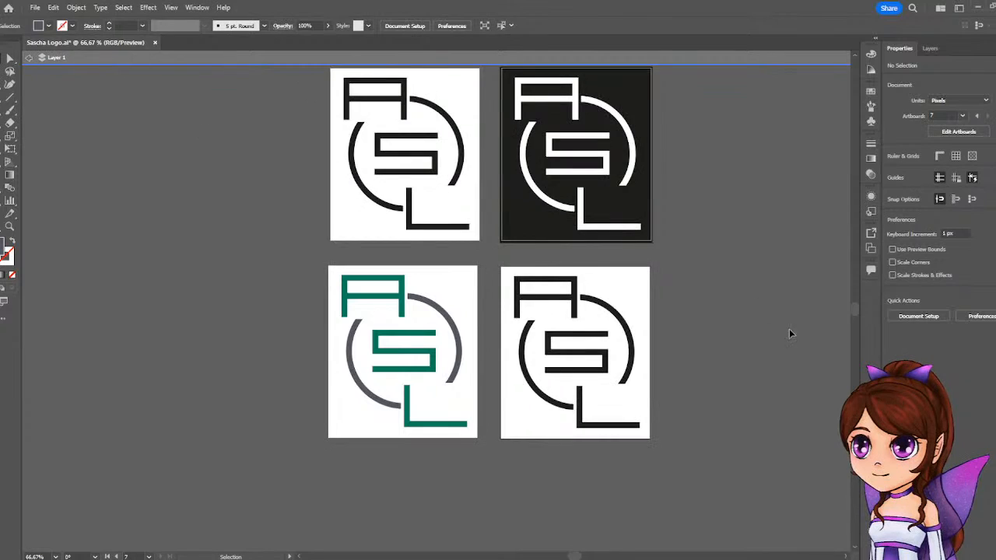
Isolate the fourth logo's group, select the letters A, S and L together, and fill them with the green swatch C=75 M=0 Y=75 K=0.
left_click(575, 309)
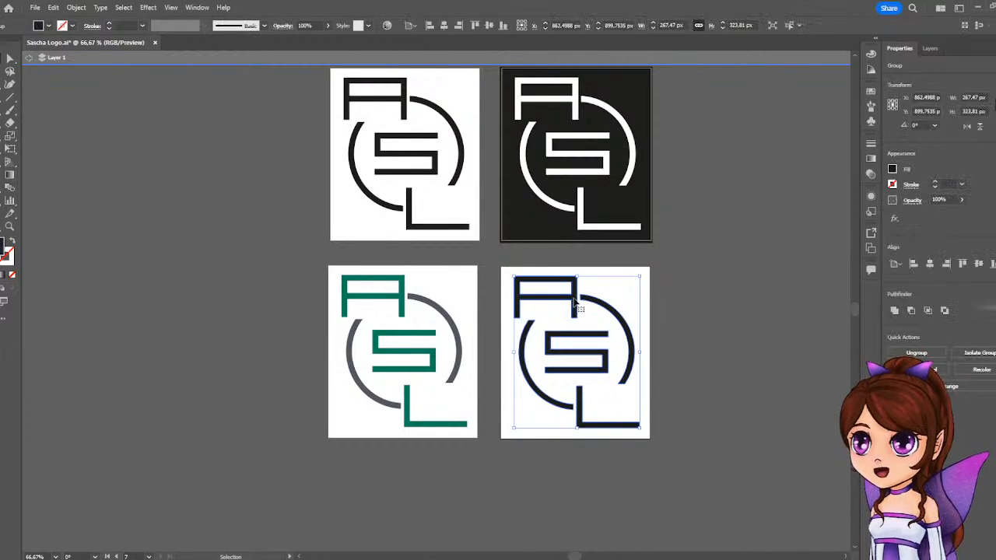
double_click(575, 309)
left_click(576, 310)
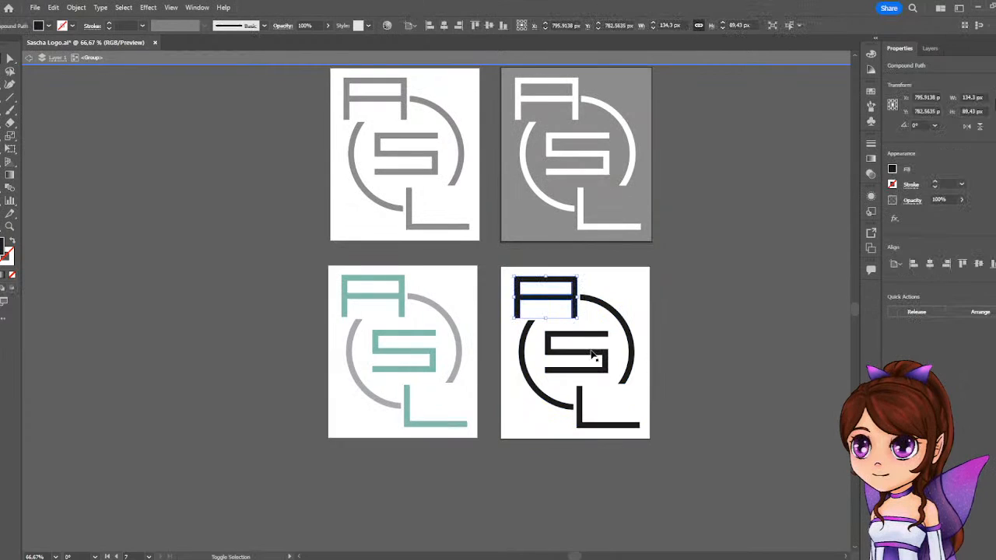
left_click(593, 354, "shift")
left_click(580, 414, "shift")
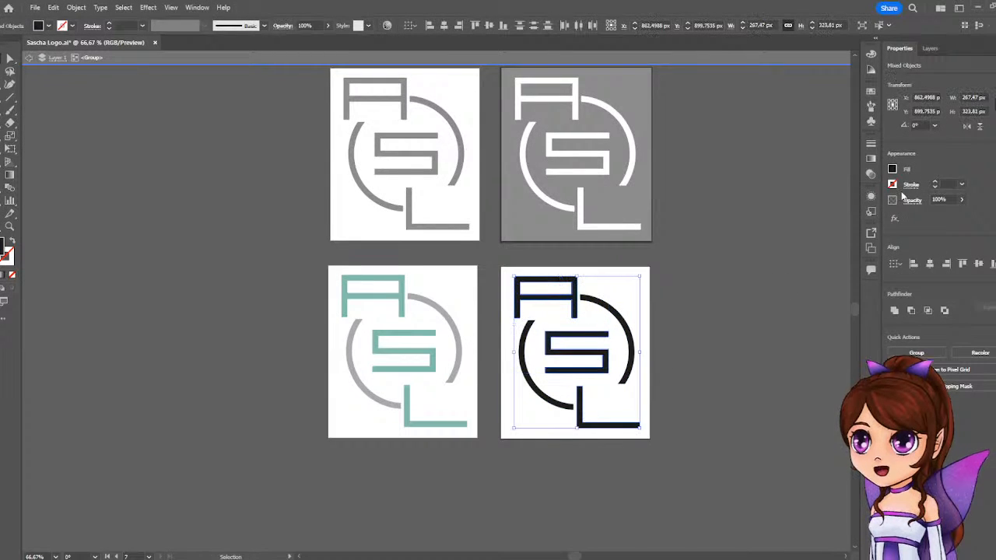
left_click(892, 171)
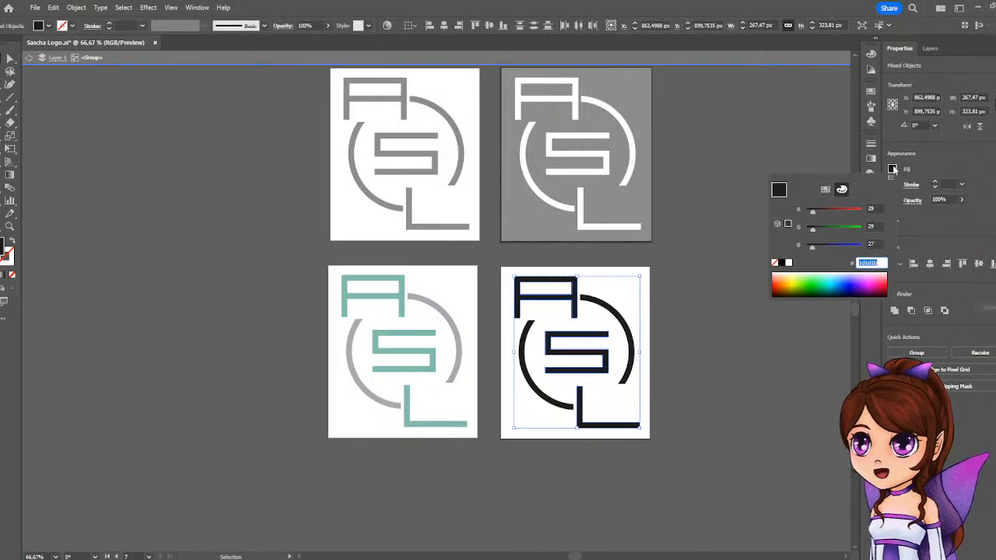
left_click(824, 189)
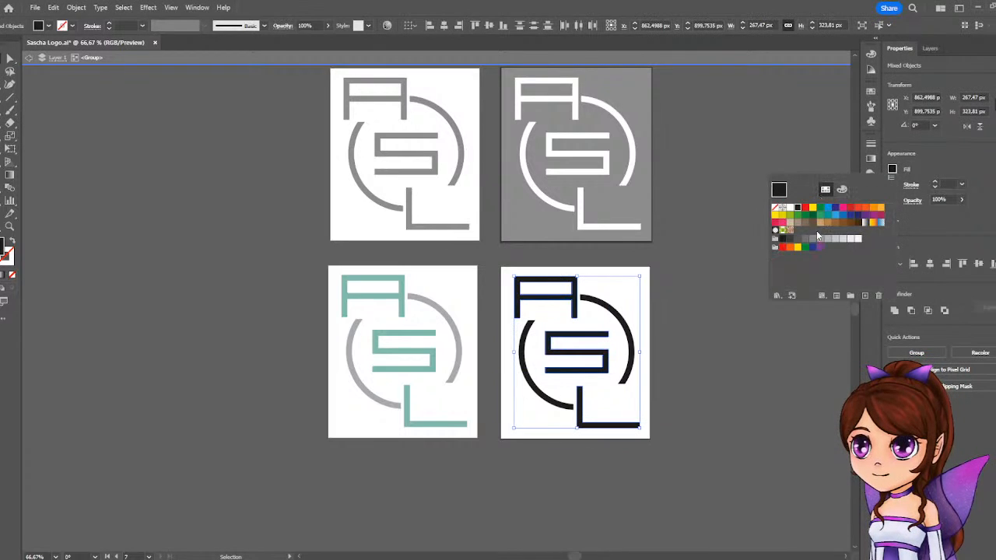
left_click(819, 217)
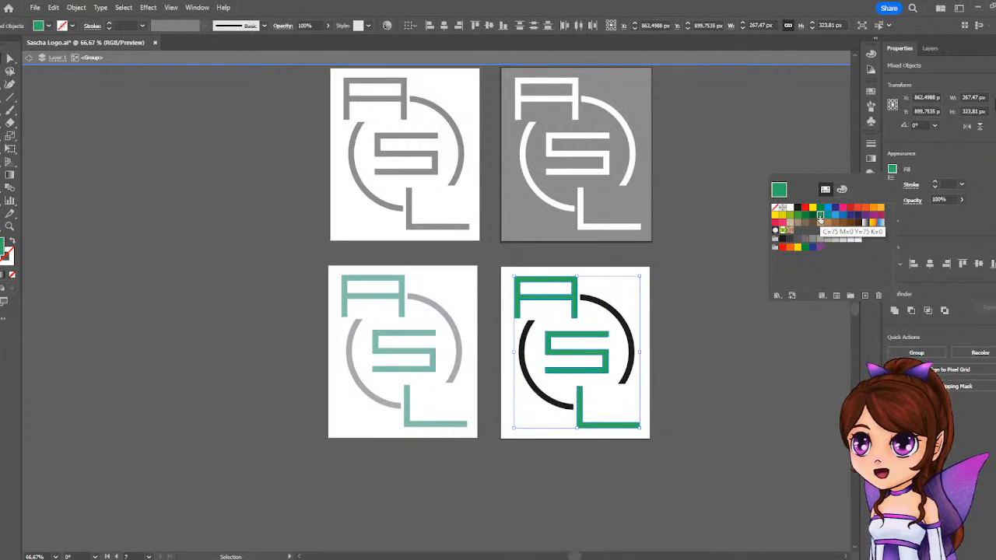
Brighten the letters' green fill by mixing it to about RGB 57, 187, 102.
left_click(841, 190)
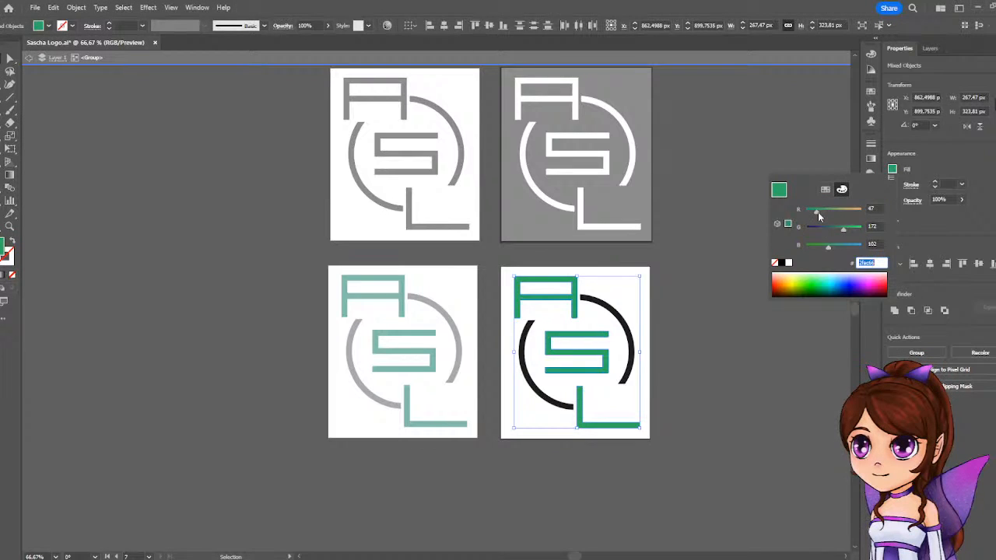
left_click_drag(818, 216, 846, 232)
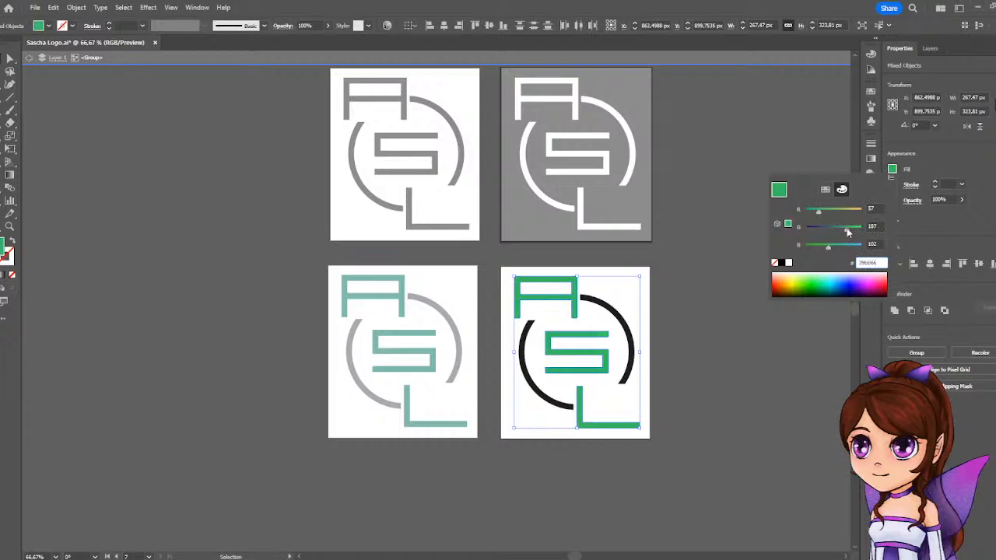
left_click(928, 165)
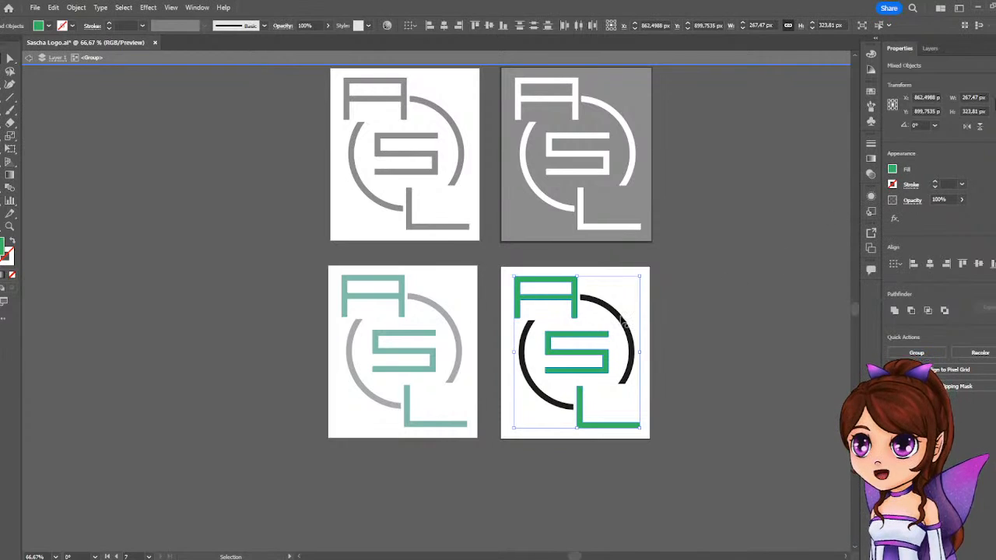
Select the black ring around the green letters and fill it with a medium gray swatch of RGB 135, 135, 135.
left_click(624, 315)
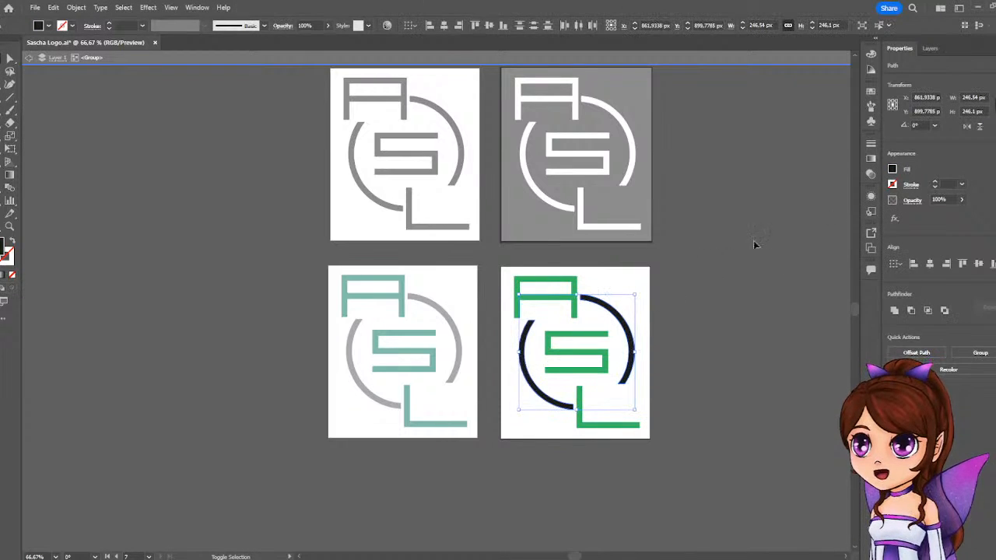
left_click(892, 169)
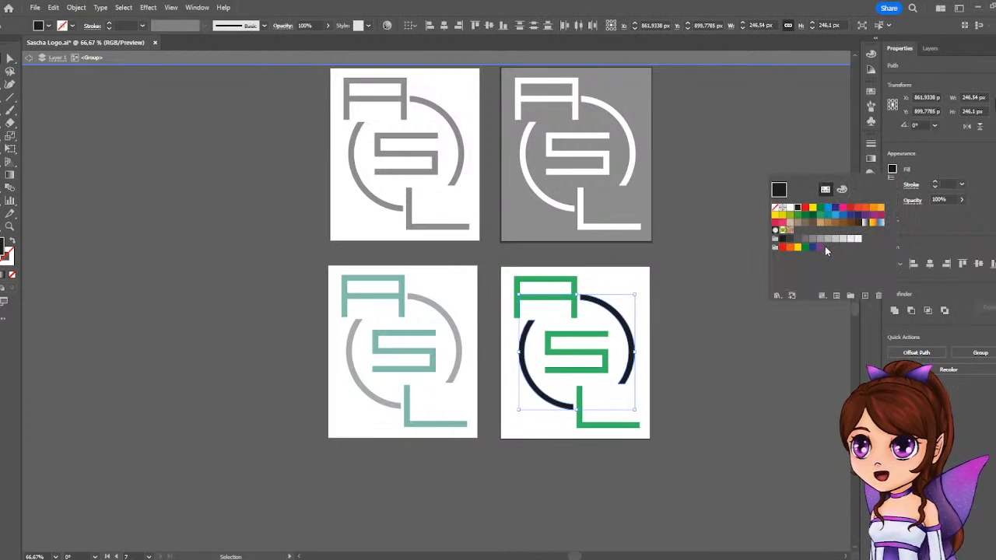
left_click(820, 239)
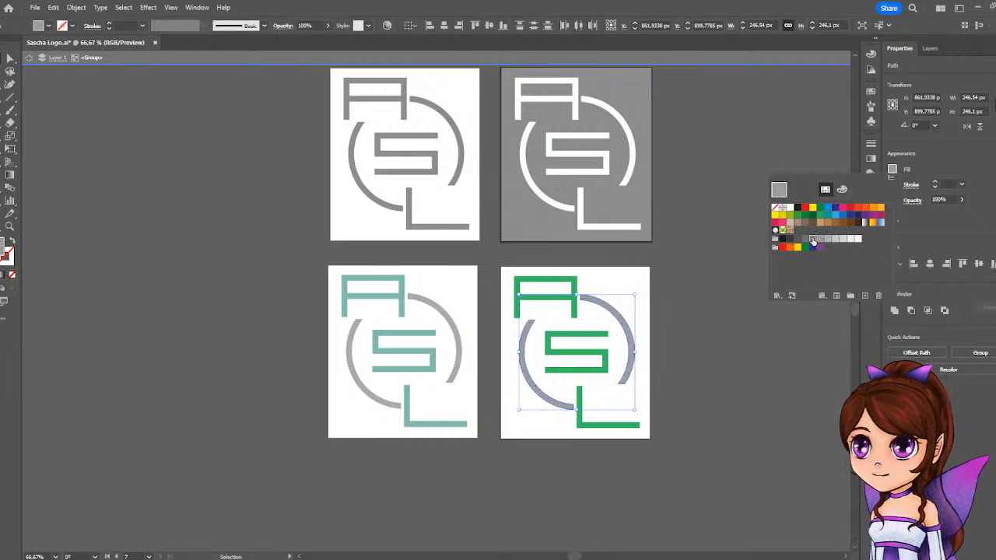
left_click(813, 240)
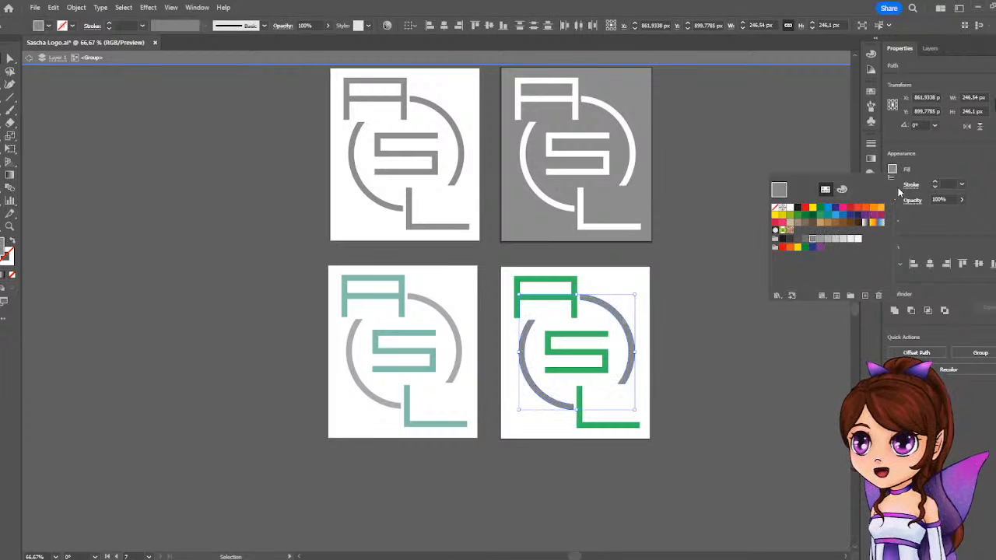
Shift the ring's gray slightly toward blue to about RGB 133, 135, 145, deselect it and leave the group's isolation.
left_click(842, 189)
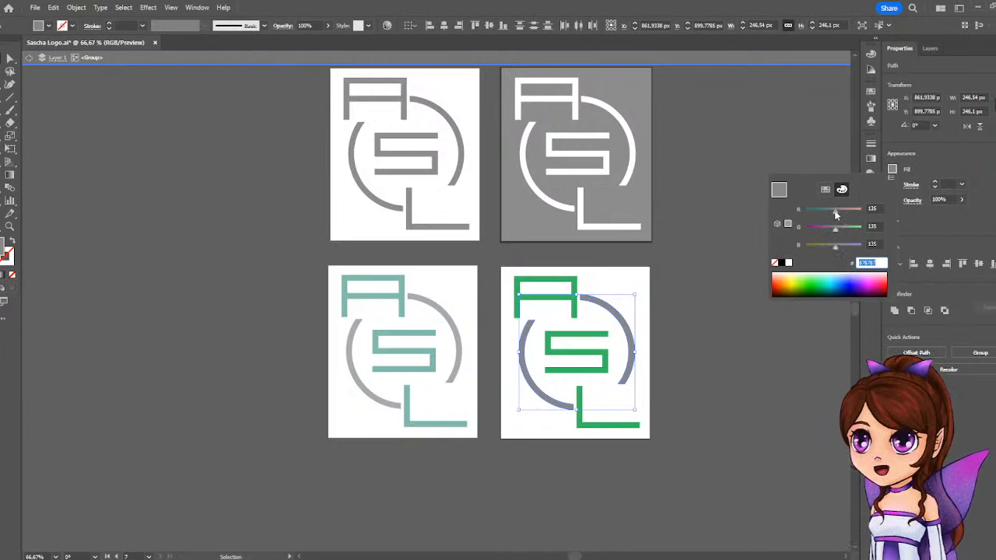
left_click(834, 211)
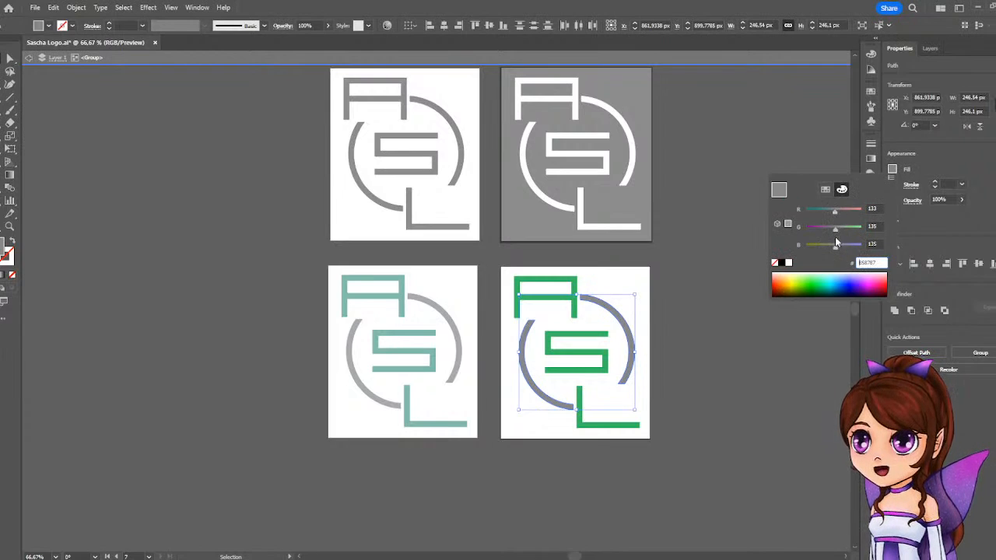
left_click(835, 246)
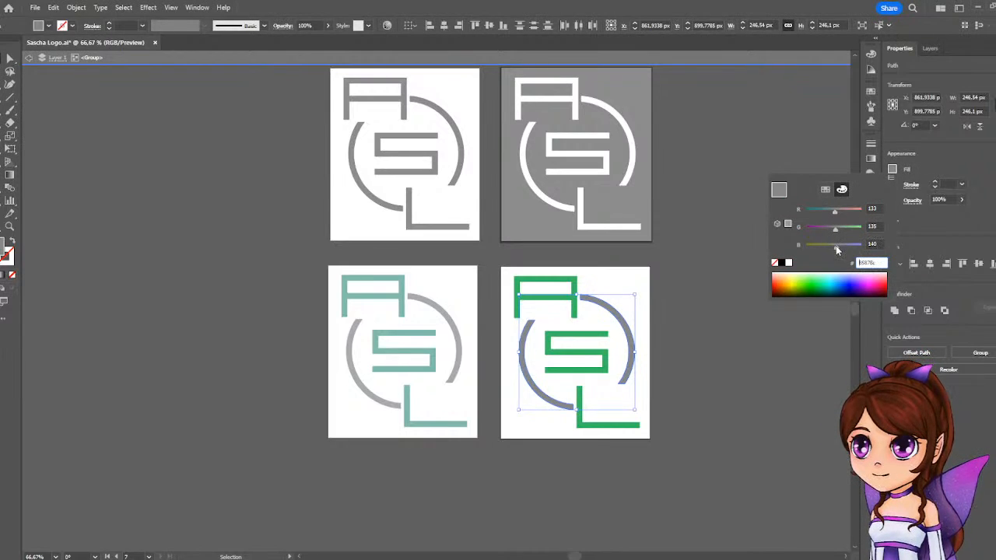
left_click(957, 192)
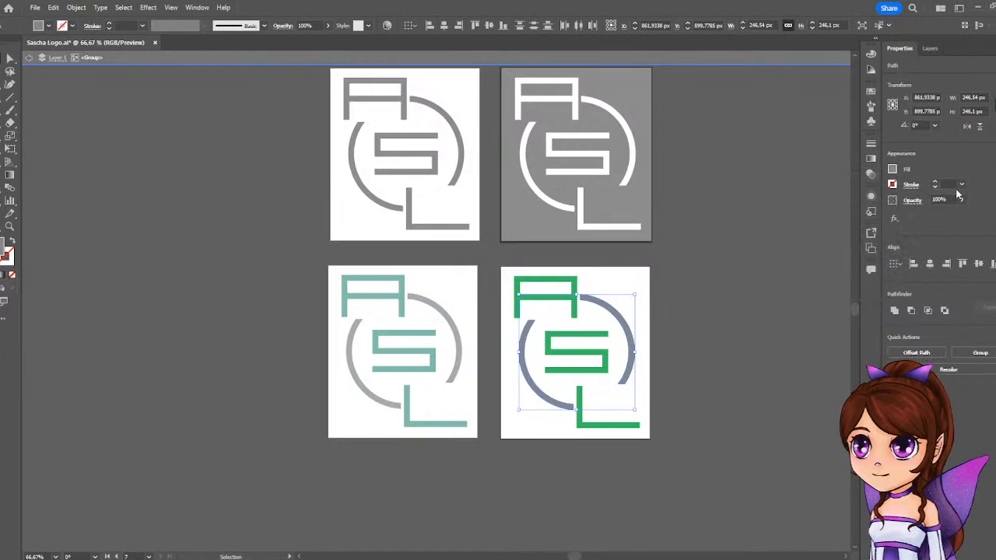
left_click(687, 278)
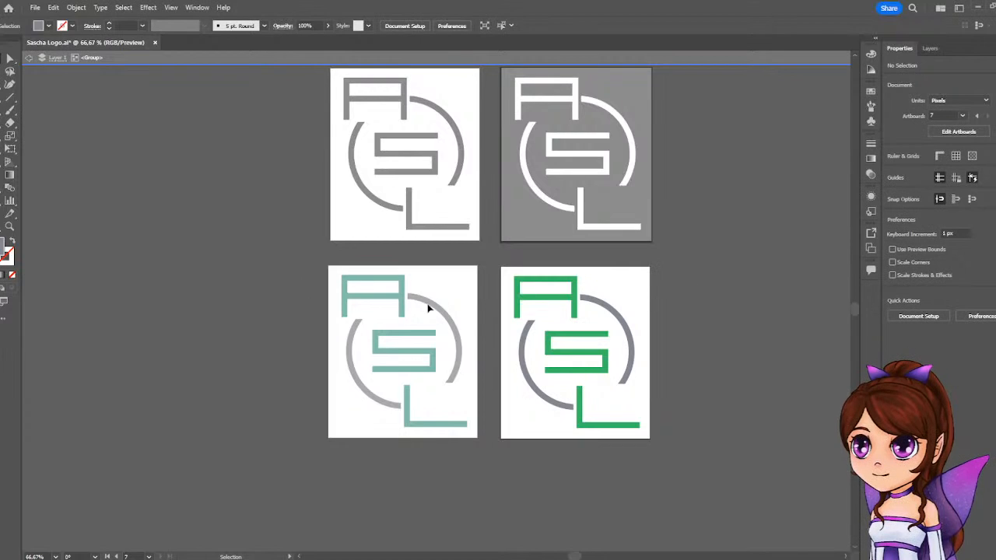
left_click(27, 58)
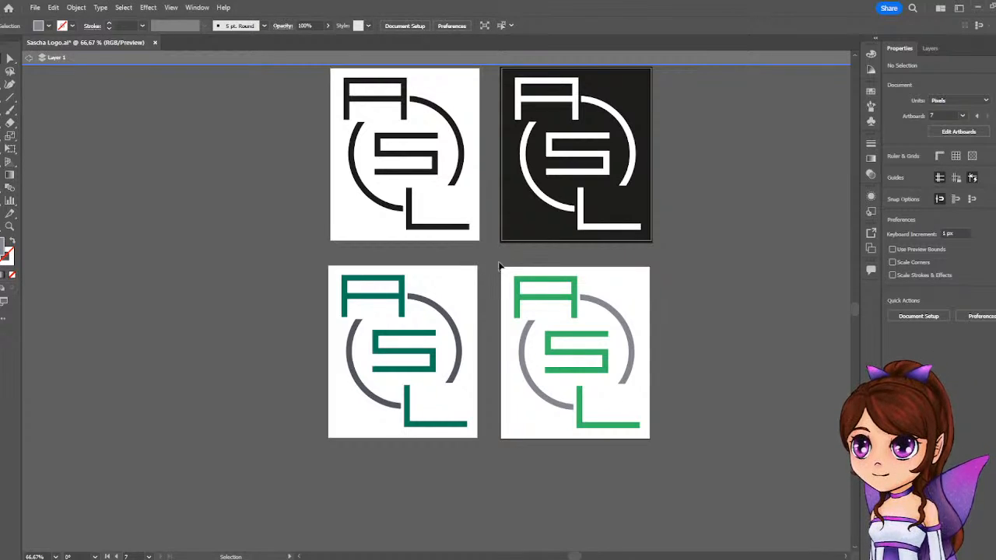
Duplicate the green logo's artboard twice, placing one copy beside the inverted logo and one beside the original, and leave the layer's isolation.
left_click(8, 215)
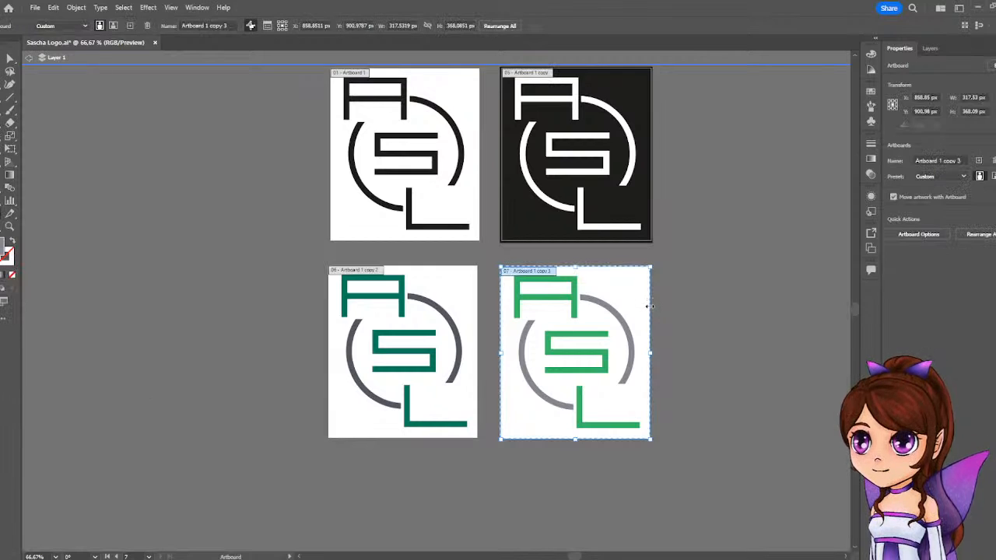
scroll(630, 334, "up", 1)
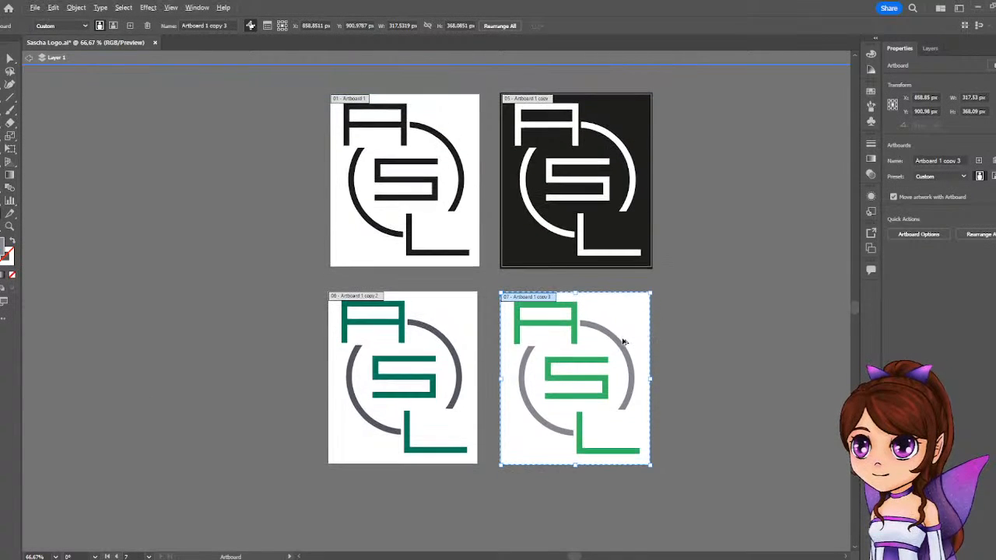
left_click_drag(625, 341, 783, 145)
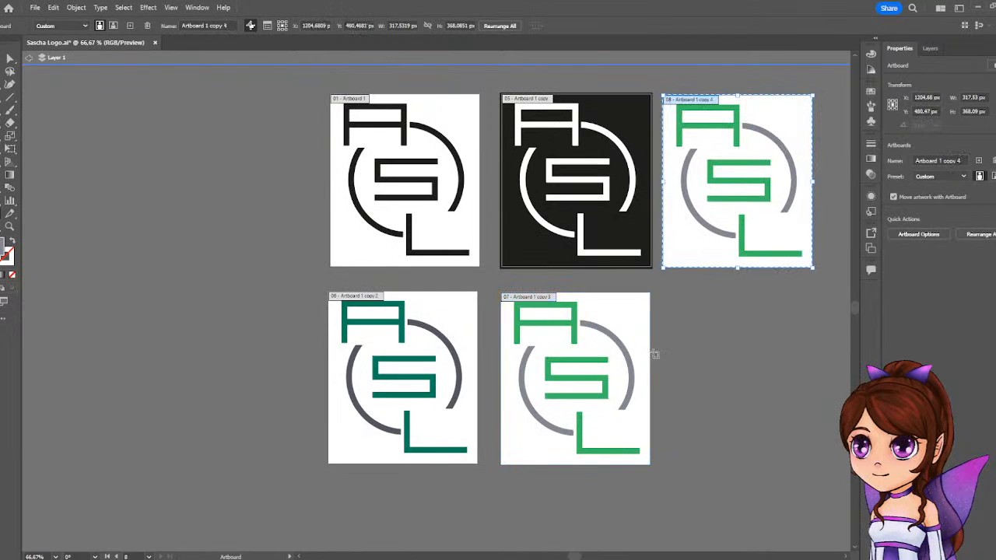
left_click_drag(636, 318, 791, 319)
left_click(703, 281)
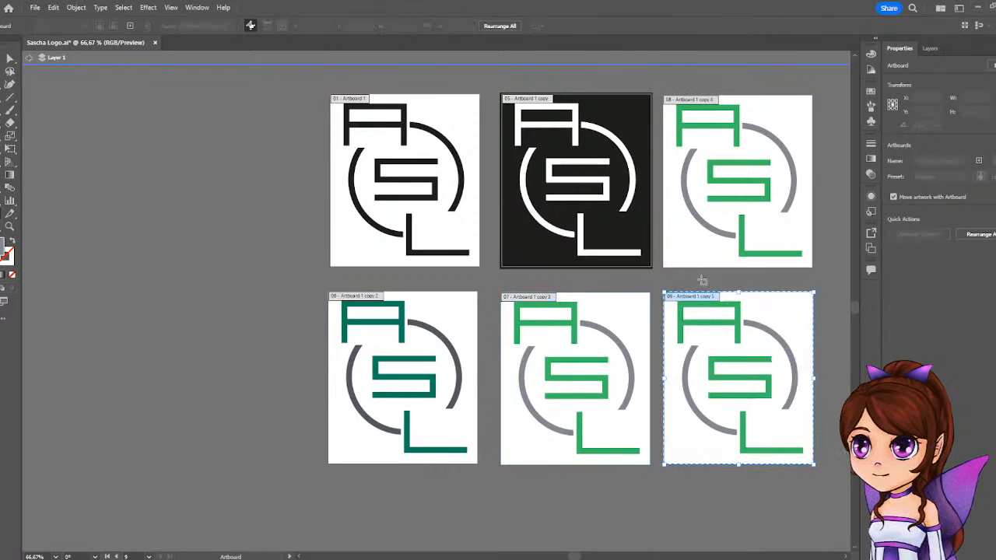
key("Escape")
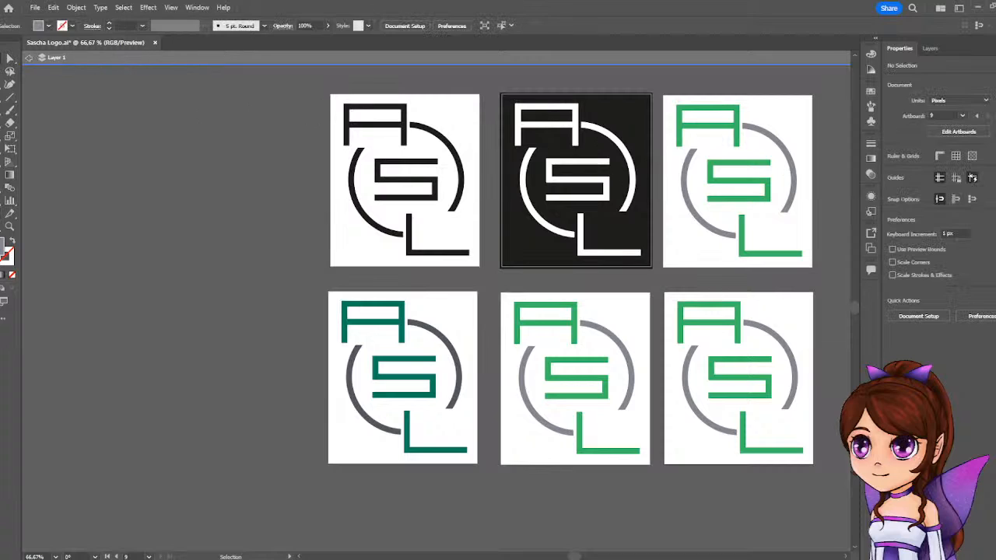
left_click(28, 59)
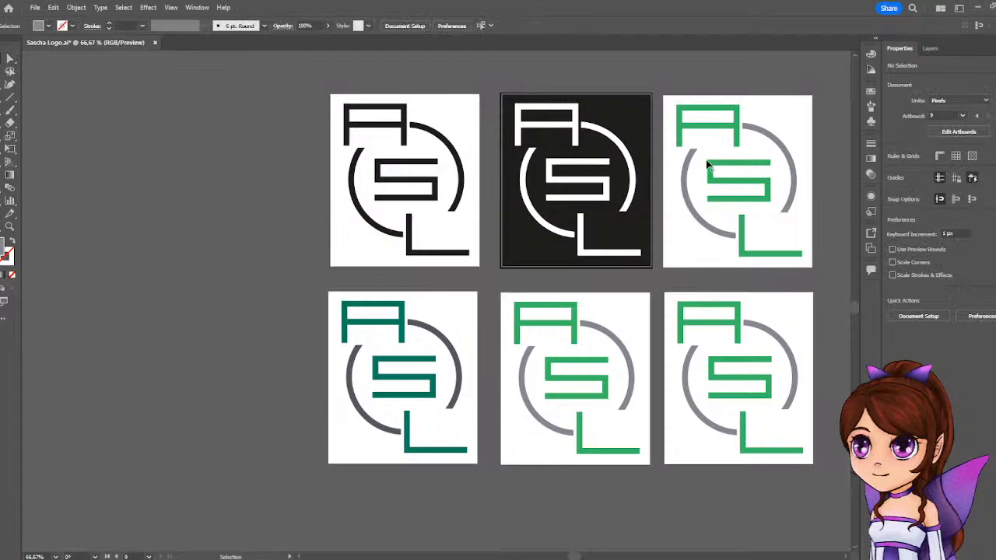
Isolate the logo copy beside the inverted version, select both ring arcs and mix their fill to a bluish gray of about RGB 126, 128, 146.
double_click(737, 138)
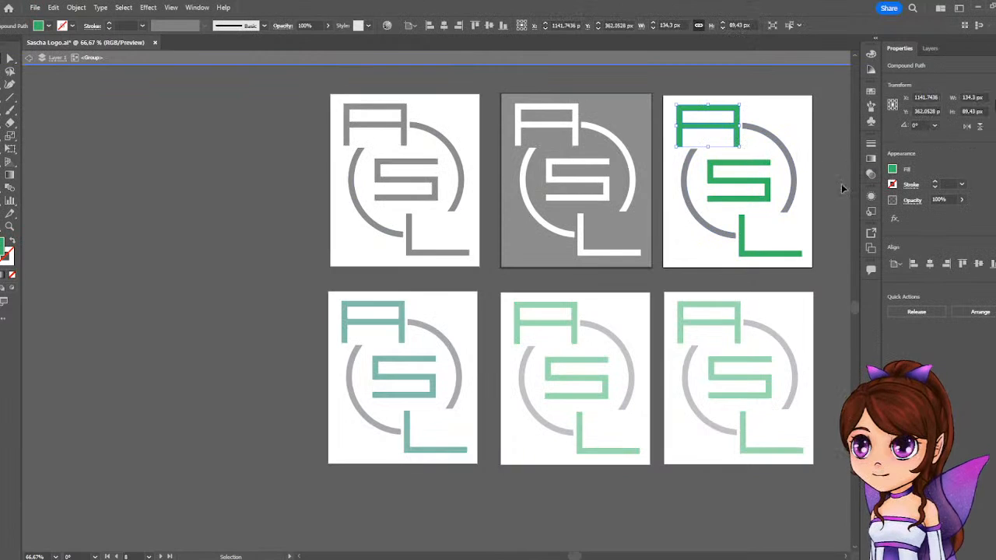
left_click(794, 170)
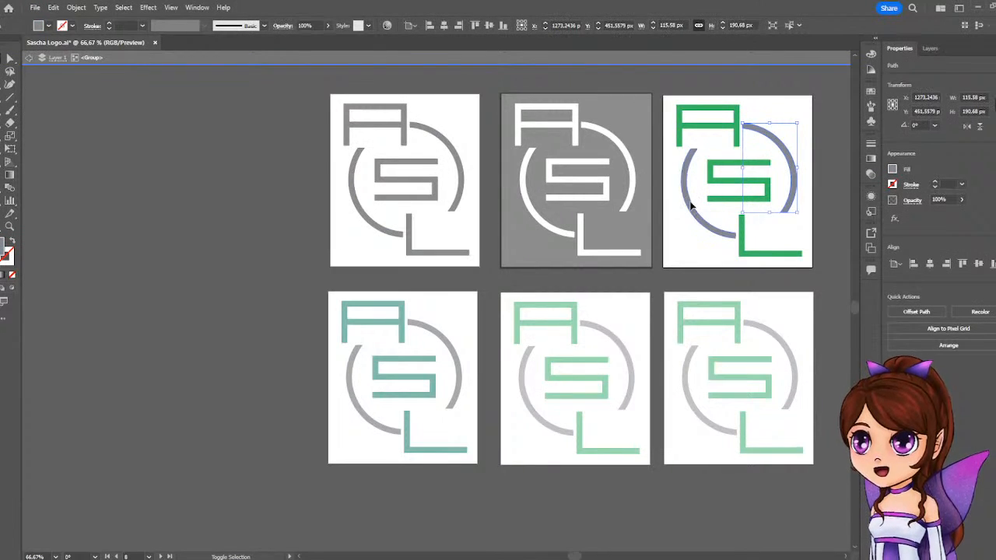
left_click(892, 169)
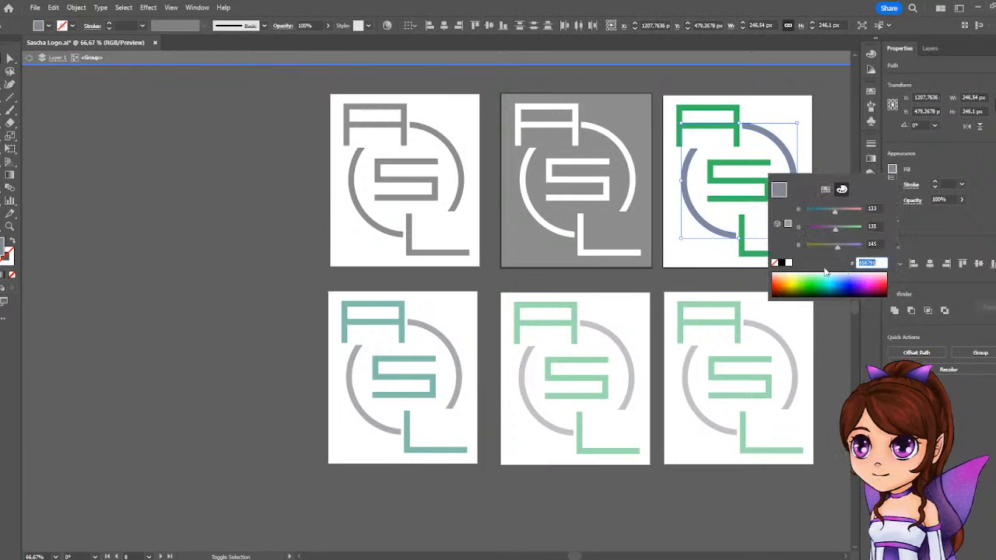
left_click_drag(836, 245, 830, 216)
mouse_move(835, 245)
left_mouse_down()
mouse_move(837, 253)
mouse_move(837, 234)
left_mouse_up()
left_click(970, 228)
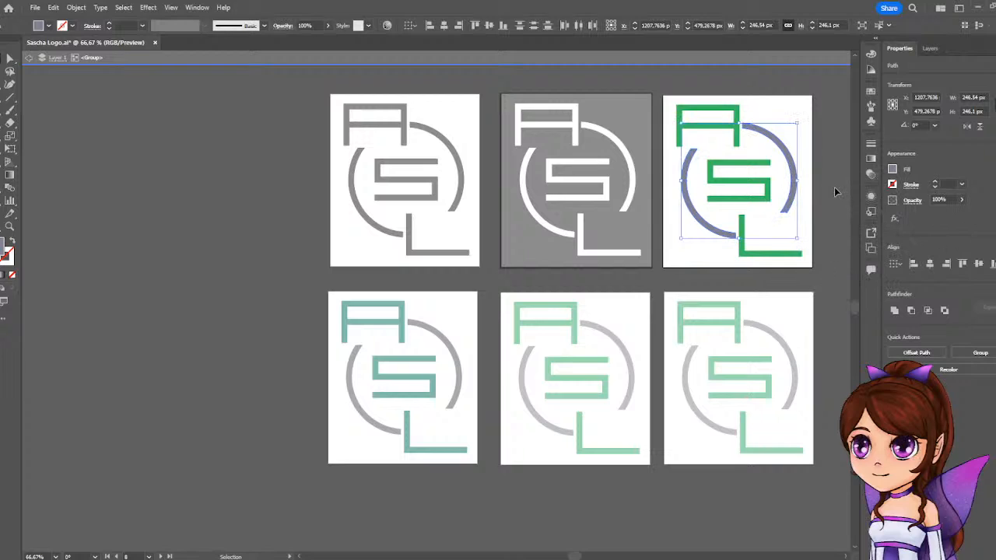
Set the ring's fill color in the upper green copy to RGB 116, 118, 136.
left_click(893, 184)
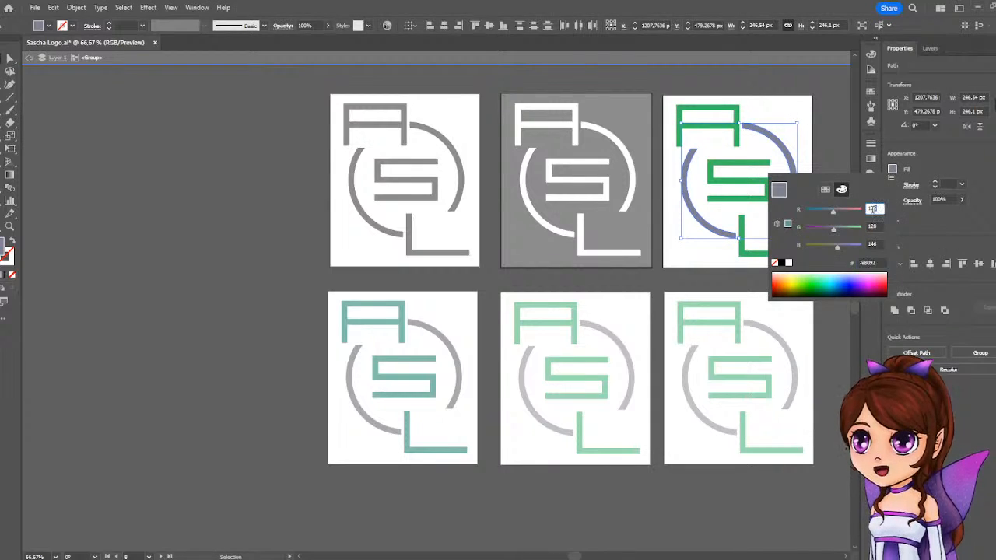
left_click(874, 209)
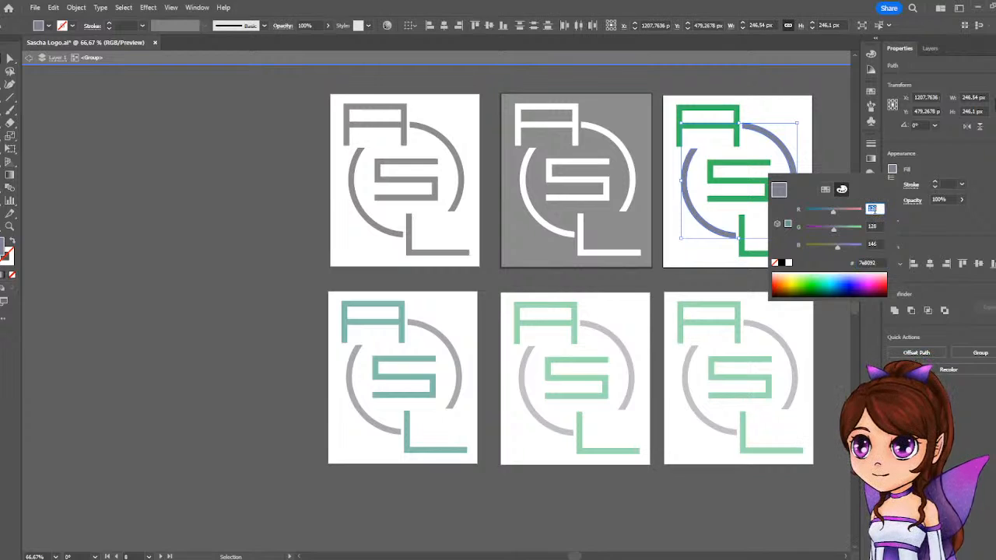
type("136")
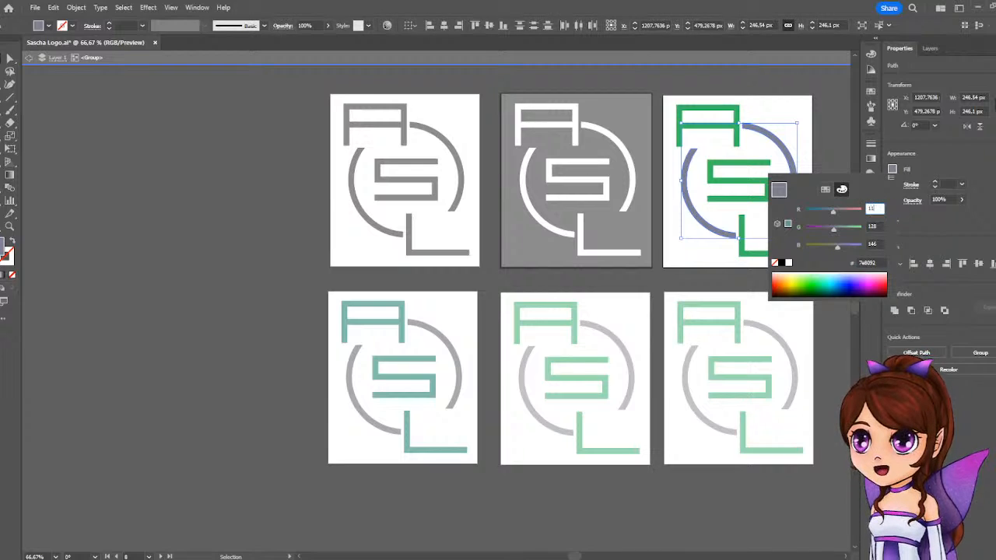
left_click(878, 226)
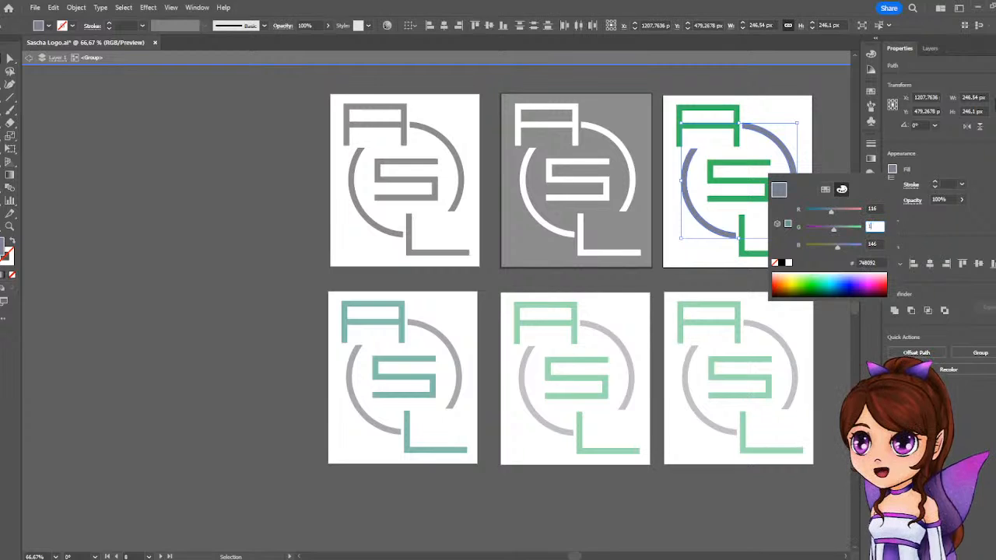
type("118")
left_click(872, 244)
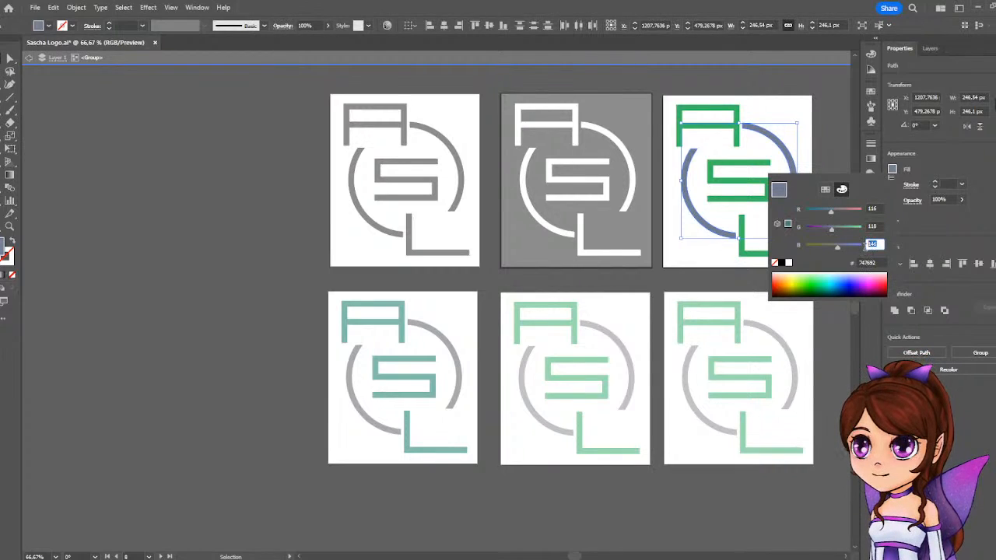
type("1")
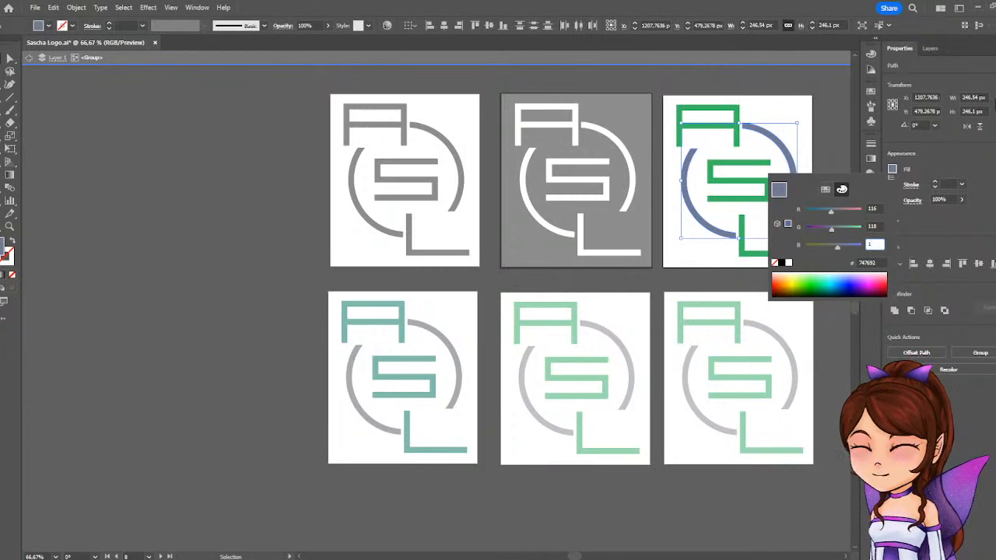
type("36")
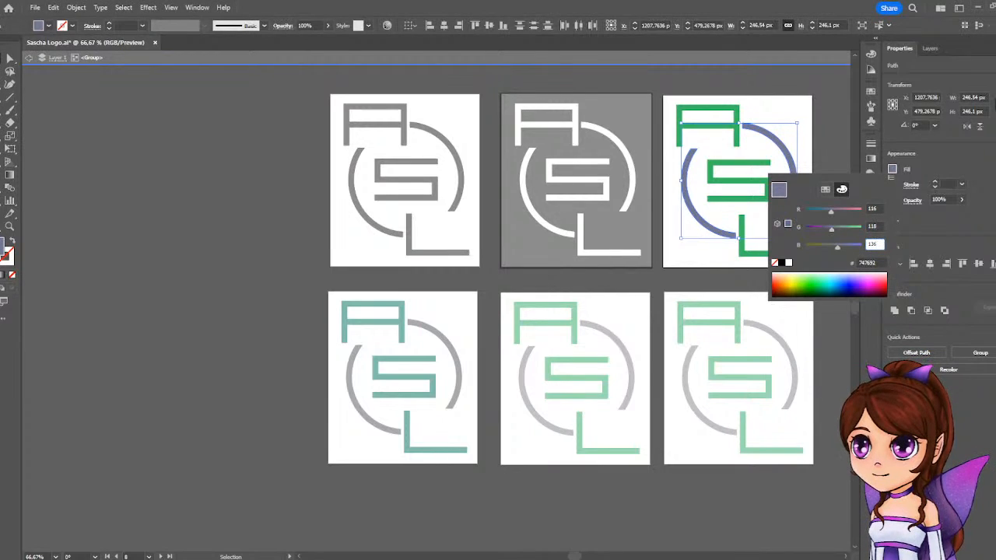
Confirm the ring's fill color and change the green of the letters S and L to teal, about RGB 57, 165, 139.
key("Return")
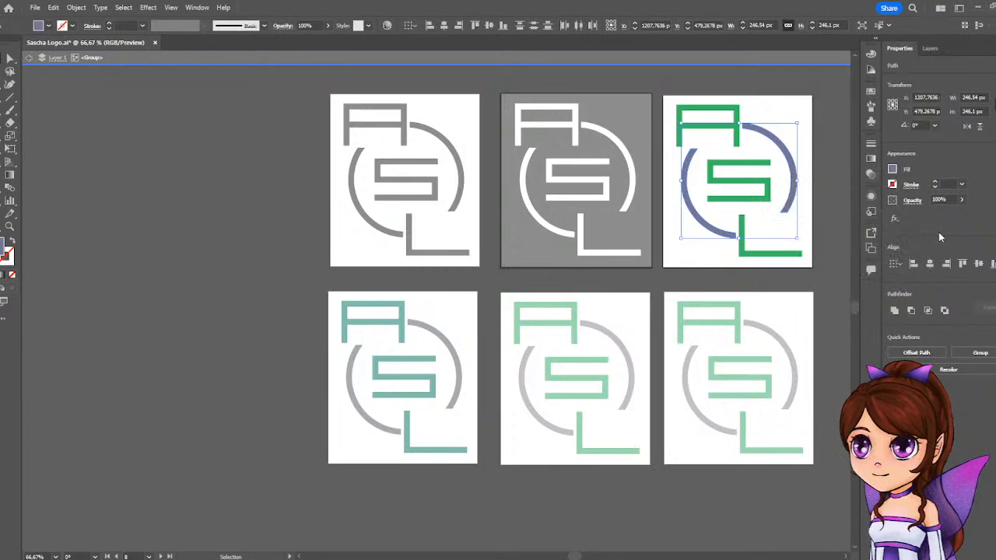
left_click(808, 173)
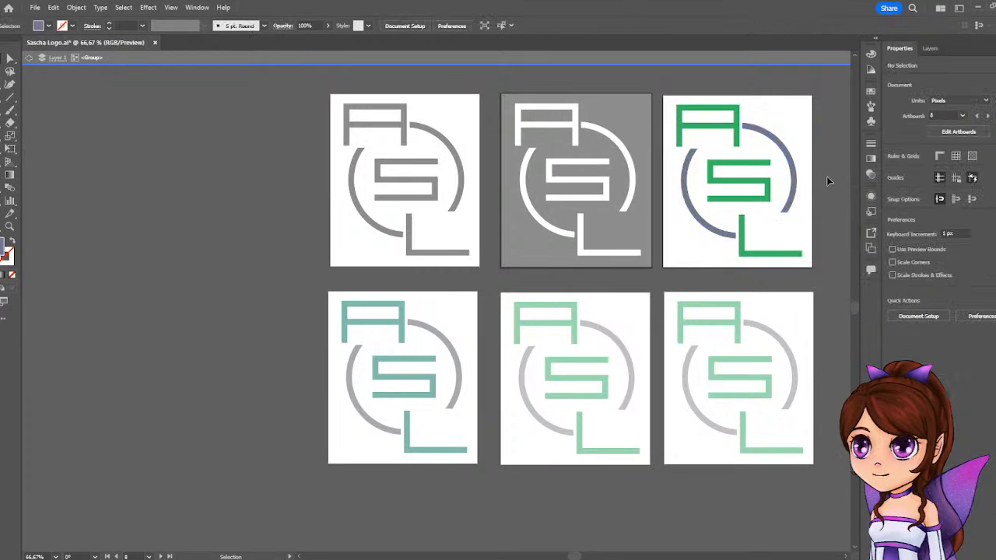
left_click(740, 167)
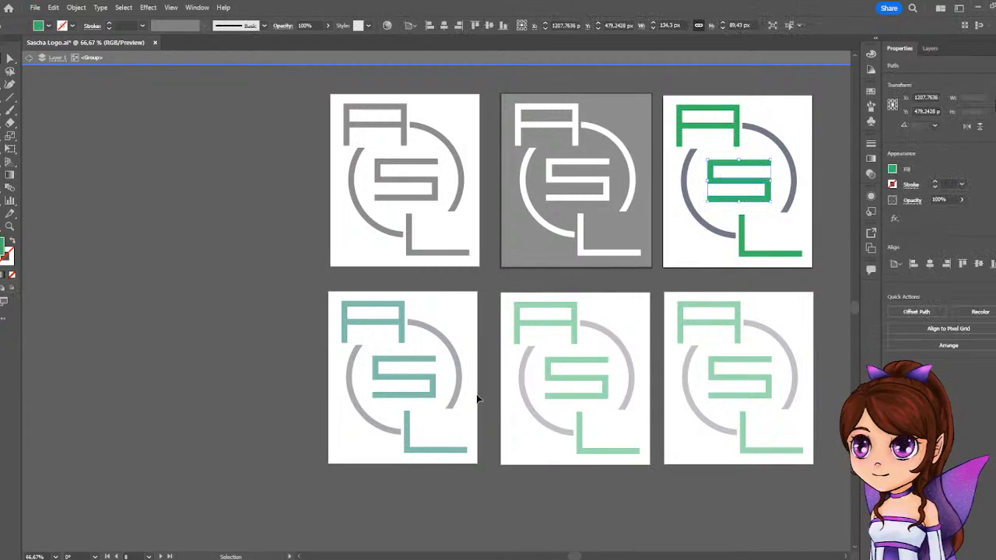
left_click(893, 172)
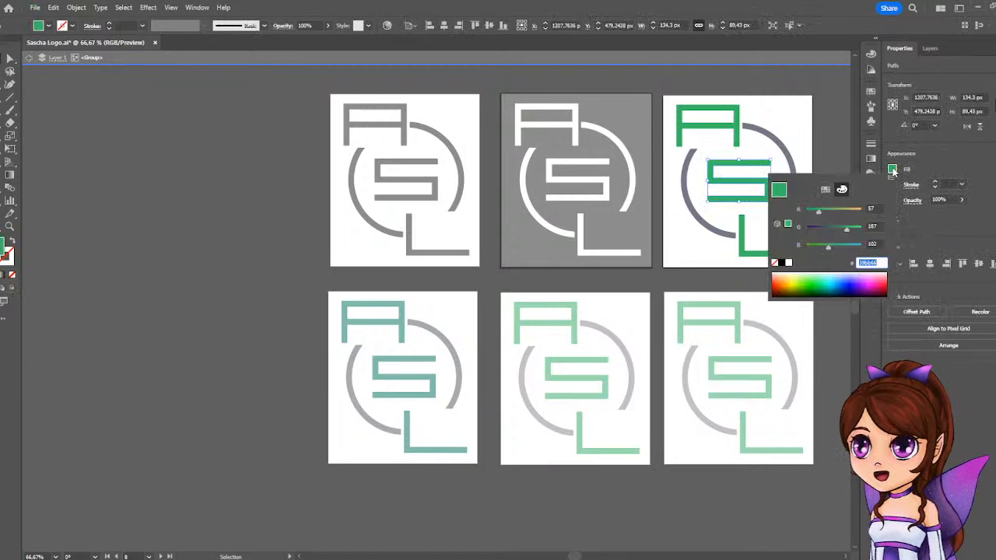
left_click(741, 247, "shift")
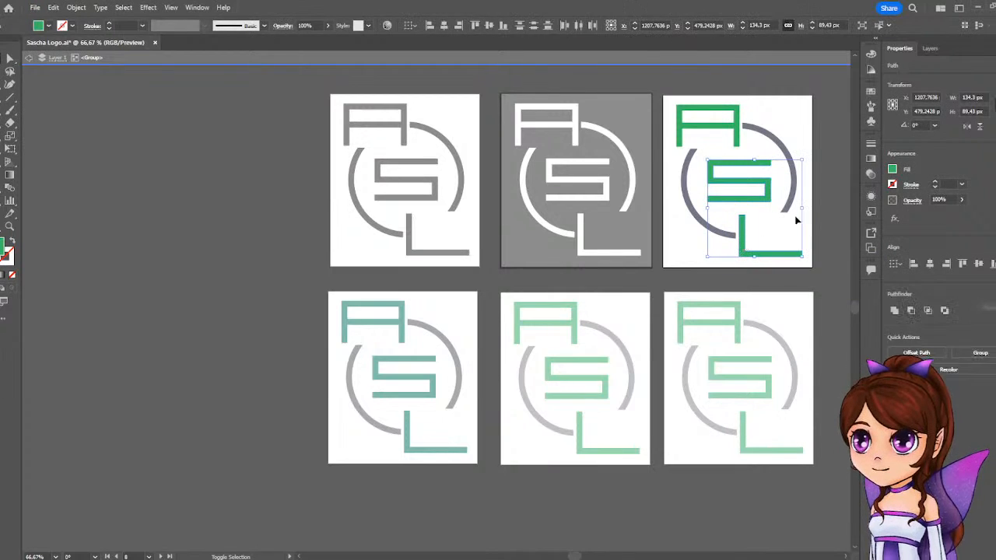
left_click(892, 169)
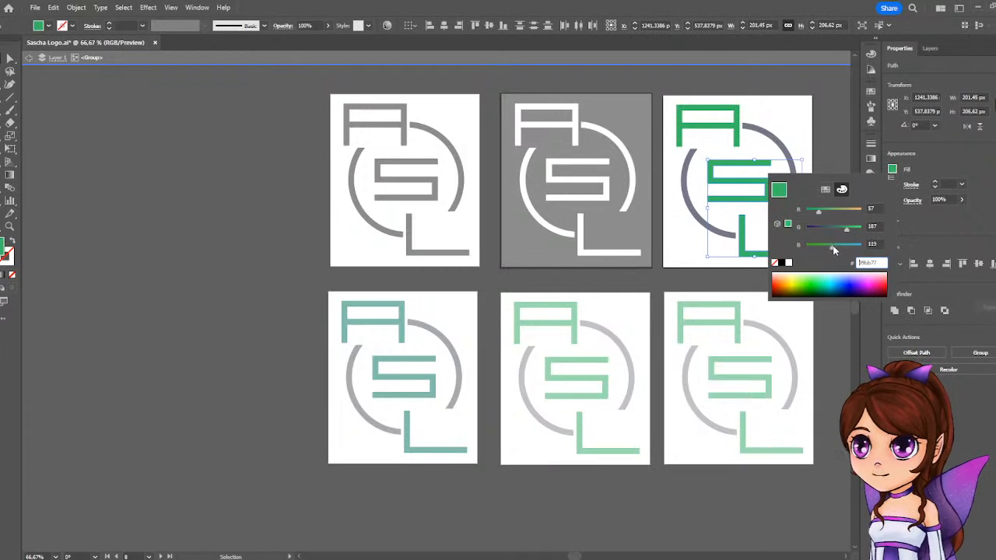
left_click_drag(835, 246, 840, 232)
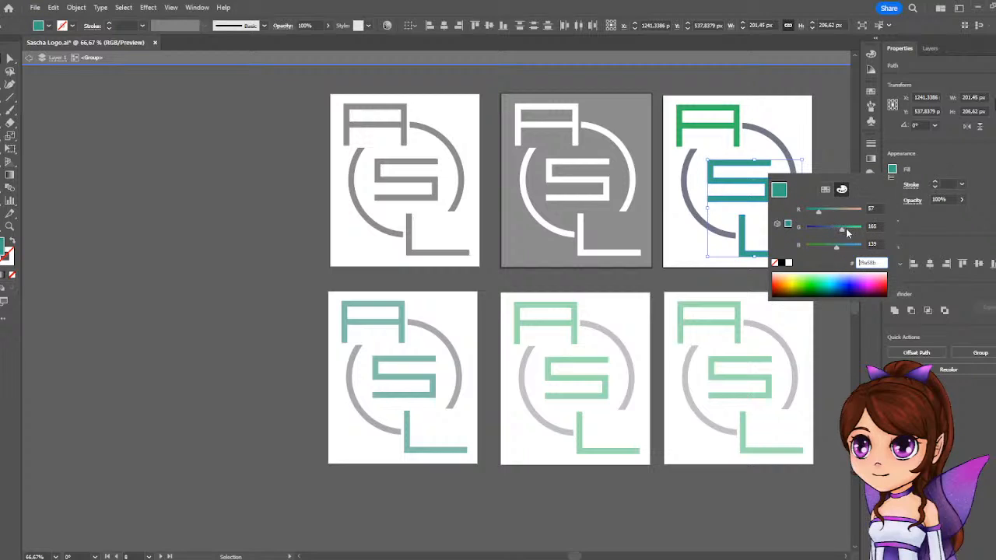
left_click_drag(844, 230, 841, 232)
left_click(923, 159)
Recolor the letter L alone to a medium blue of about RGB 46, 149, 189 and deselect it.
left_click(787, 253)
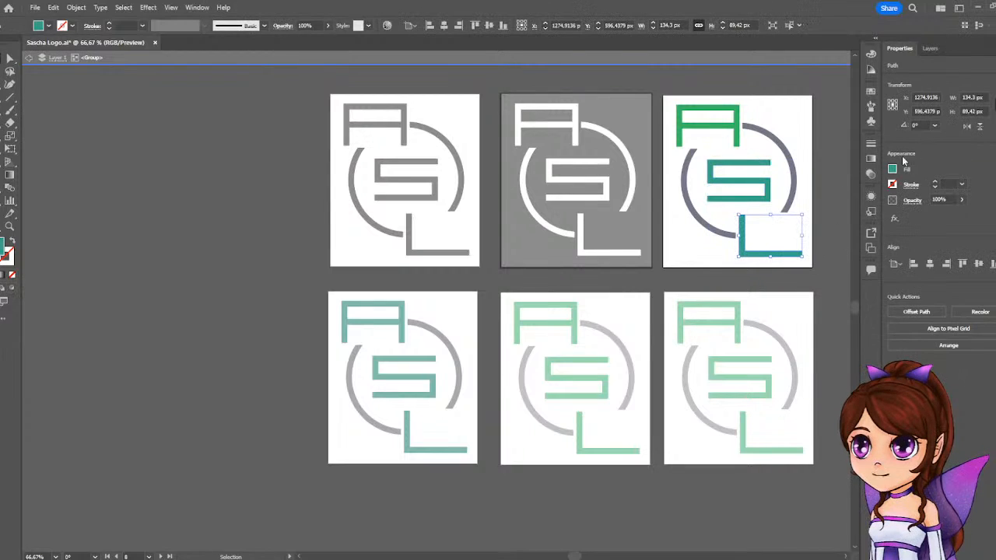
left_click(893, 170)
left_click_drag(843, 245, 816, 211)
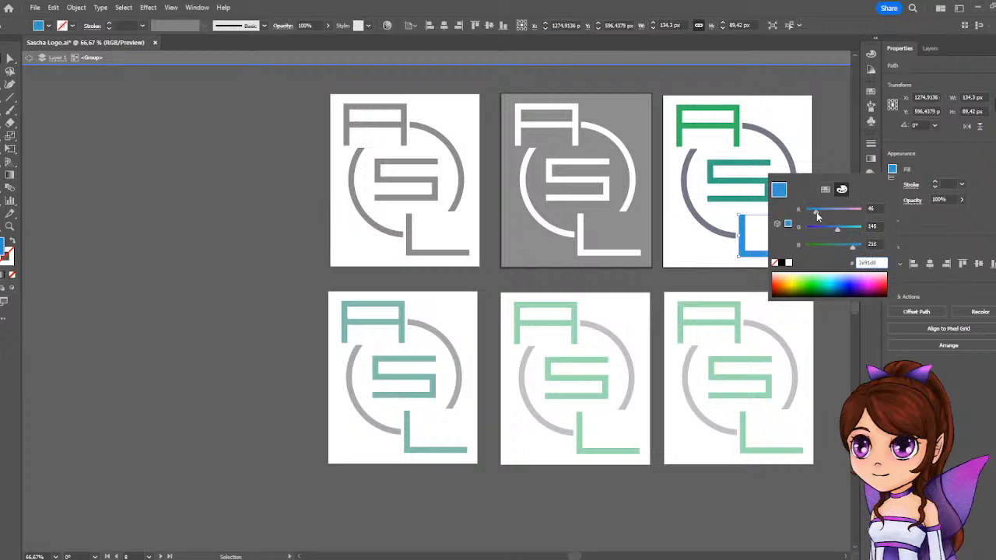
left_click_drag(854, 248, 846, 252)
left_click(831, 230)
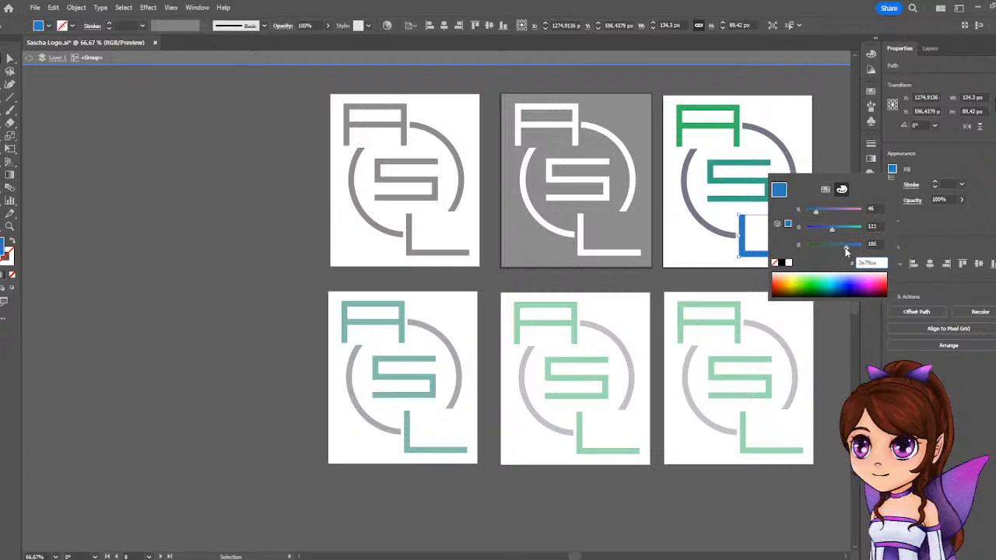
mouse_move(846, 249)
left_mouse_down()
mouse_move(838, 227)
mouse_move(846, 249)
left_mouse_up()
left_click(830, 186)
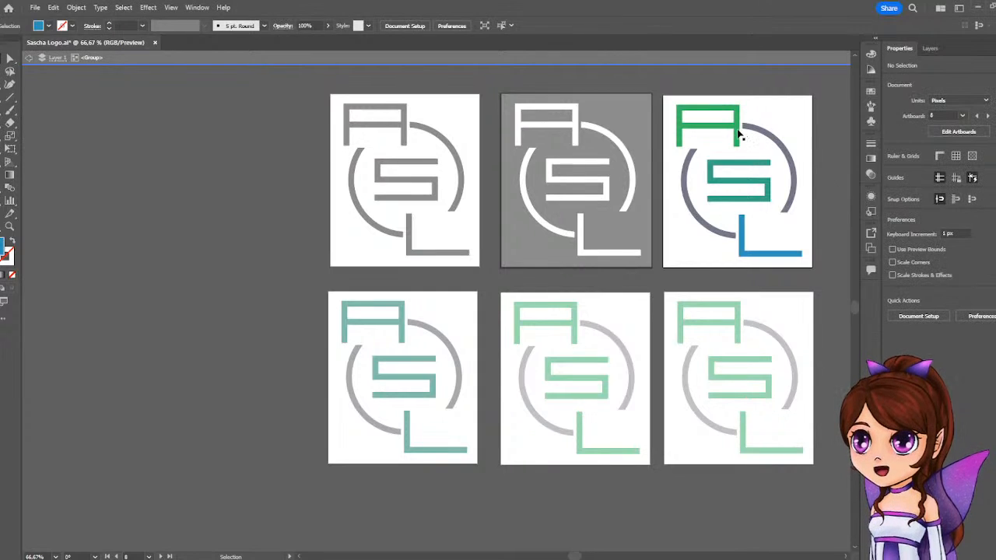
Adjust the letter S's teal fill to about RGB 57, 168, 147.
left_click(749, 164)
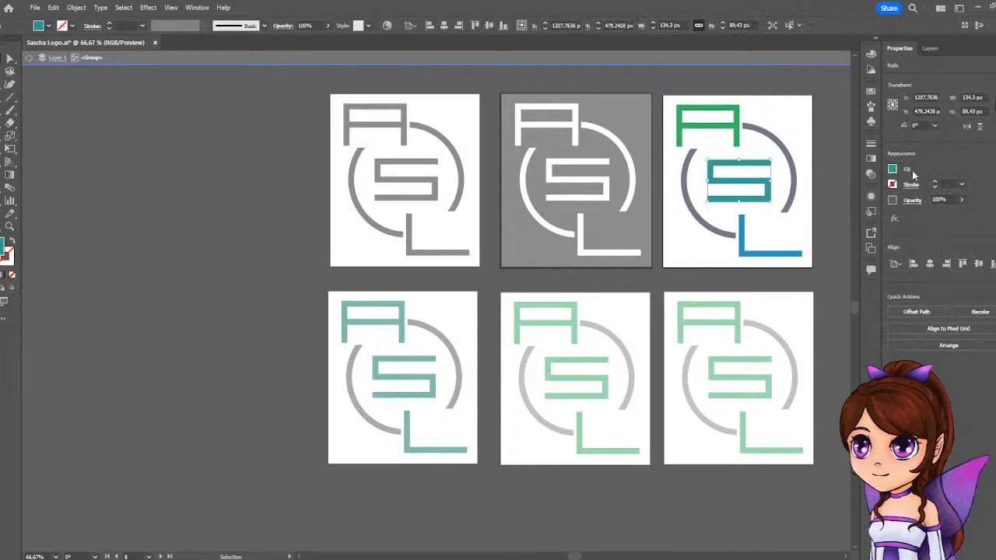
left_click(892, 170)
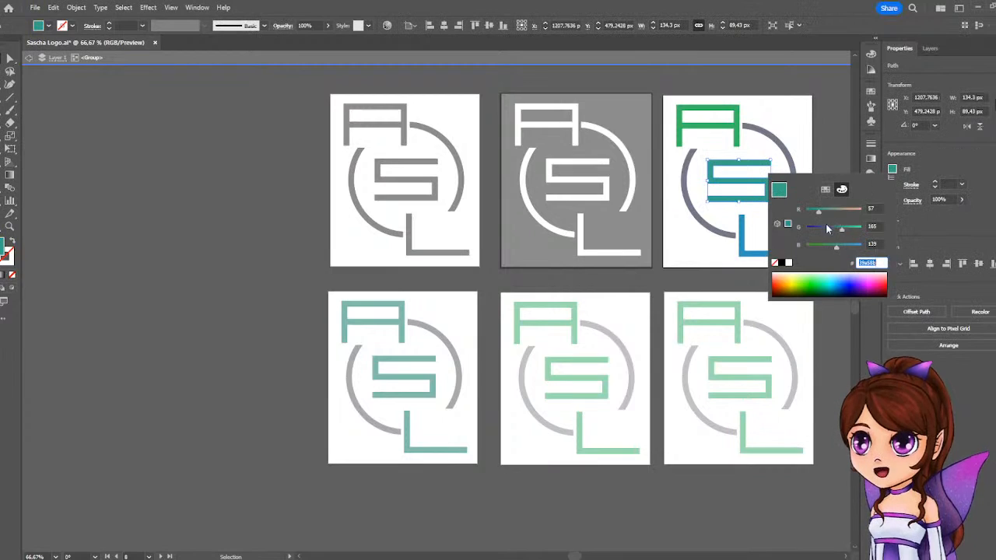
mouse_move(840, 228)
left_mouse_down()
mouse_move(837, 245)
mouse_move(847, 233)
left_mouse_up()
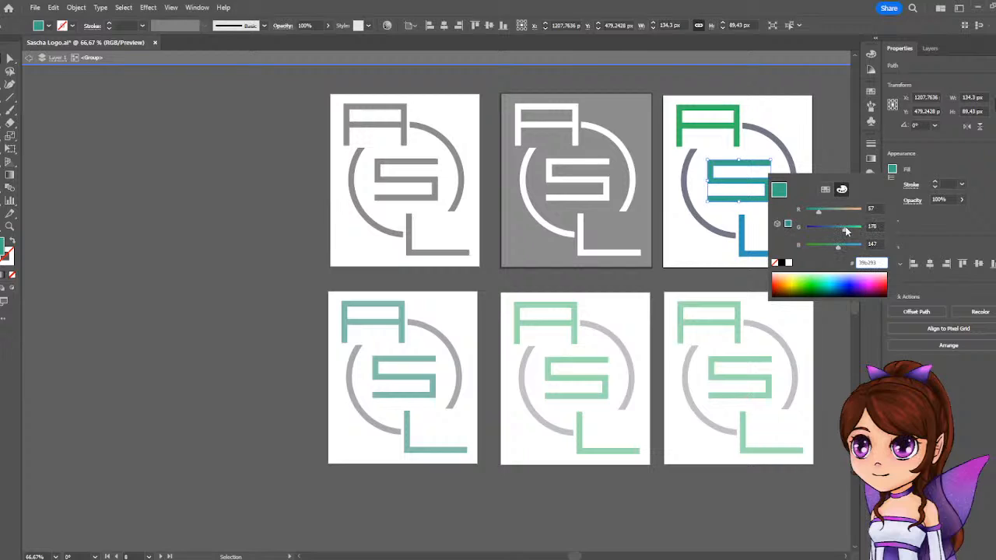
left_click(938, 192)
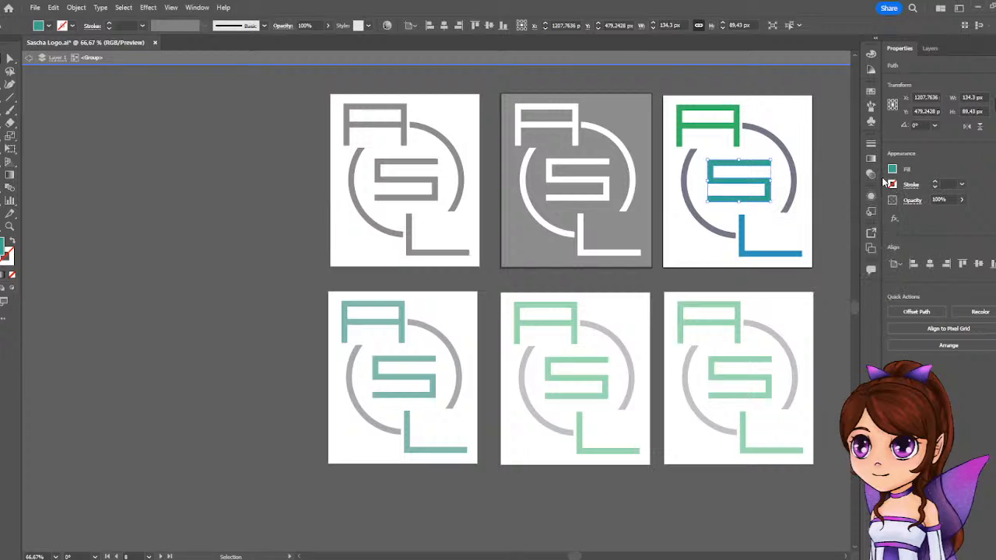
Shift the letter A's green fill slightly toward teal, to about RGB 47, 183, 115, and deselect it.
left_click(737, 129)
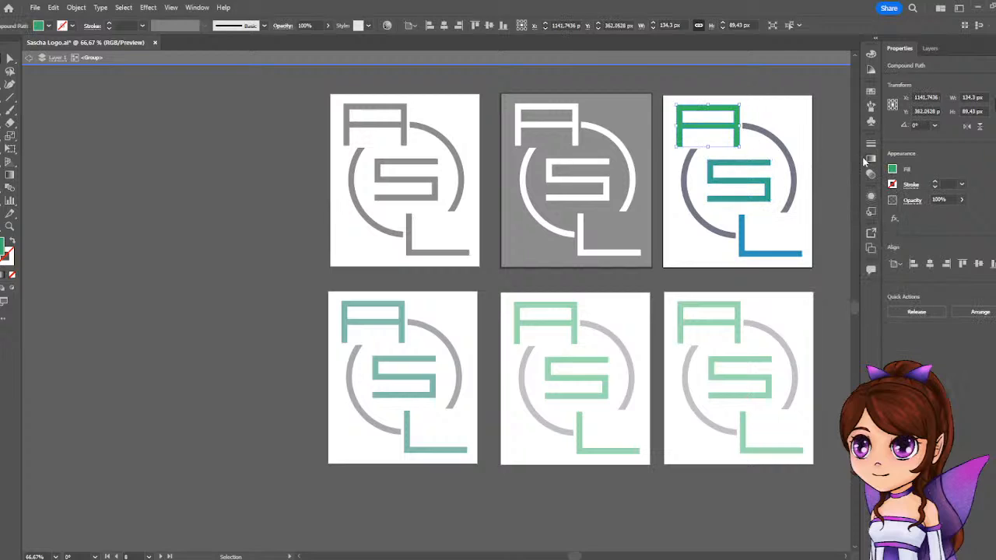
left_click(893, 170)
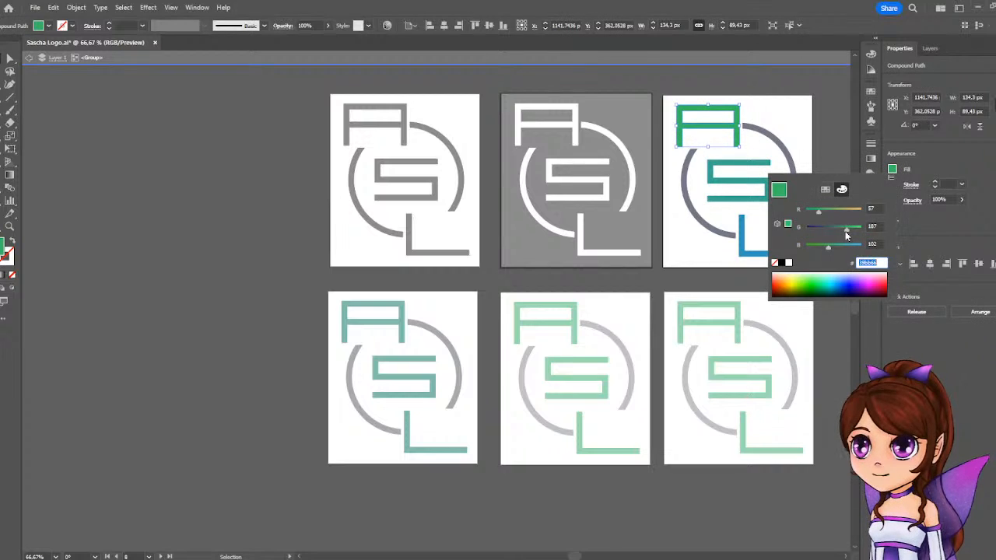
left_click_drag(842, 232, 833, 247)
left_click(973, 196)
left_click(816, 186)
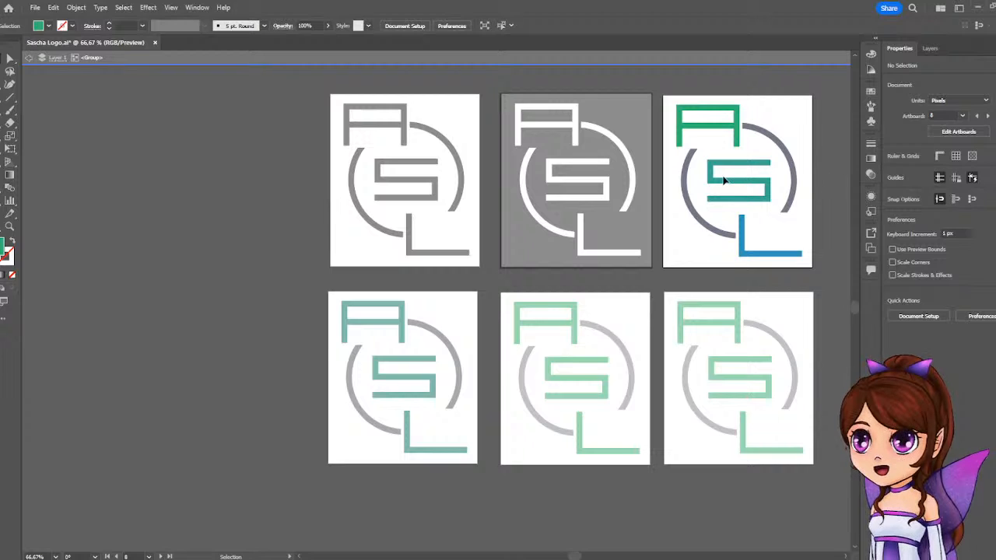
Lower the red value of the letter S's teal fill to 26 and deselect the letter.
left_click(747, 184)
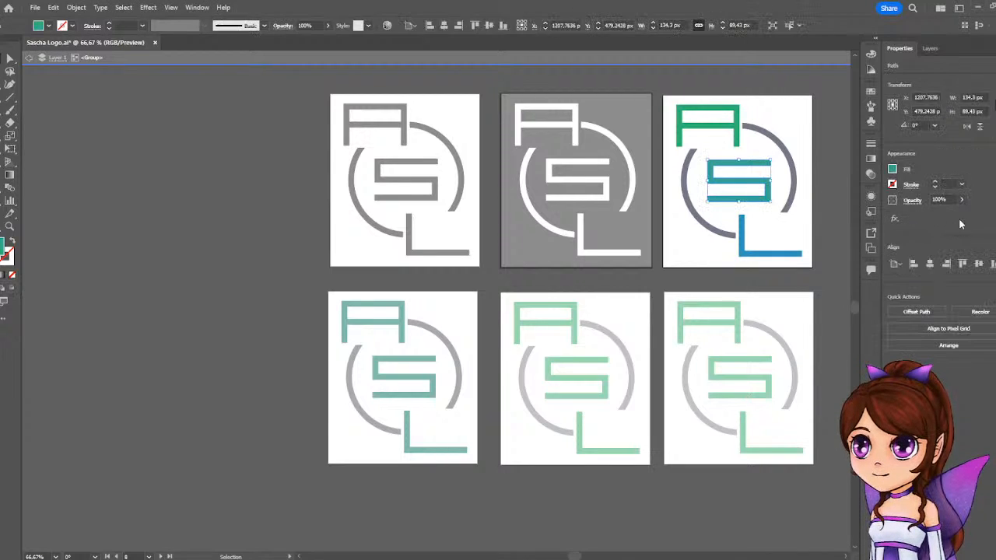
left_click(893, 170)
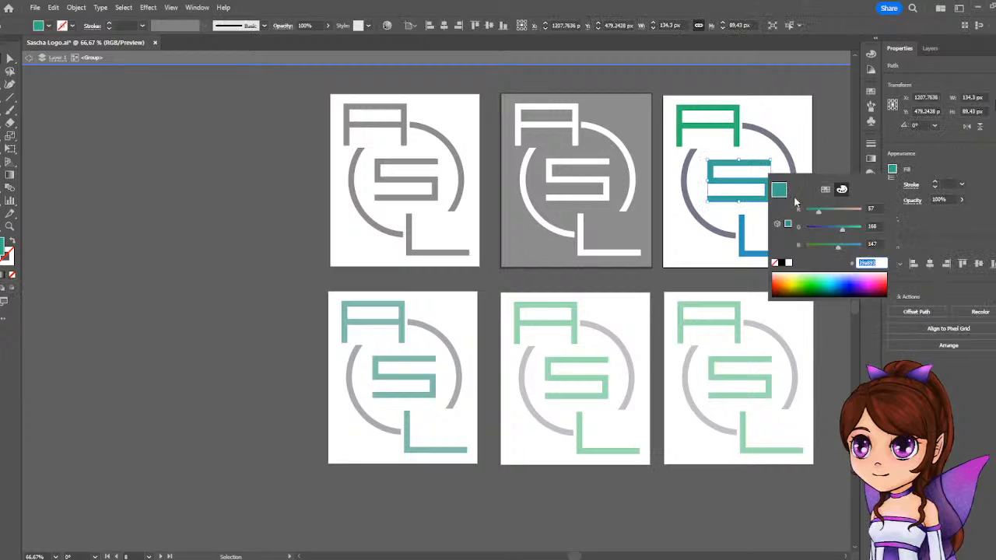
left_click(813, 213)
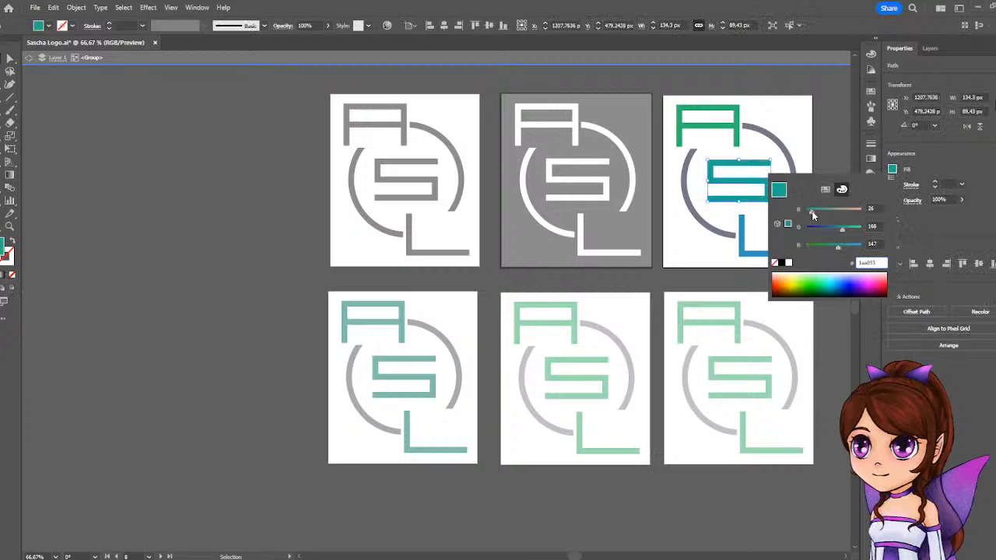
left_click(933, 178)
left_click(804, 210)
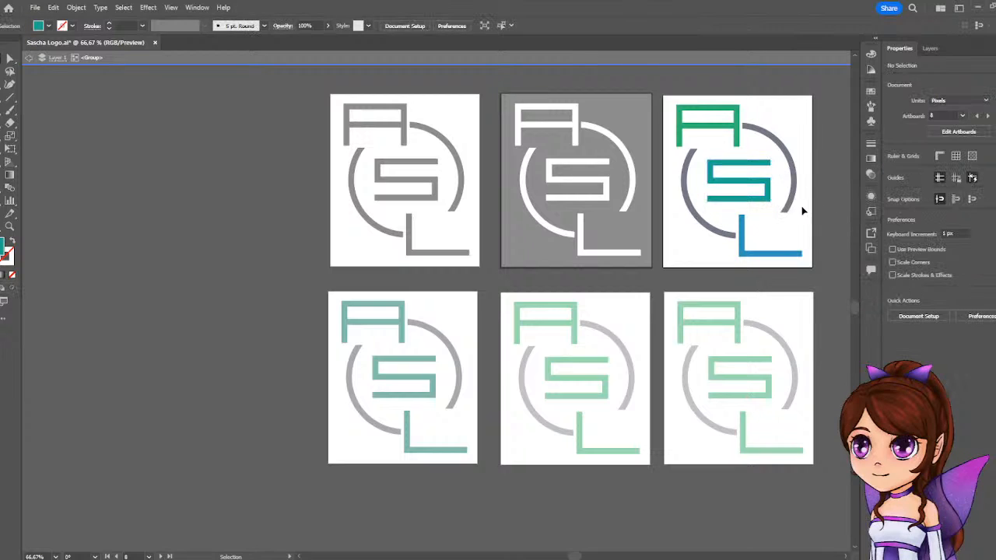
Lower the red value of the letter A's fill to 40, fine-tune its green value and deselect it.
left_click(736, 138)
left_click(896, 169)
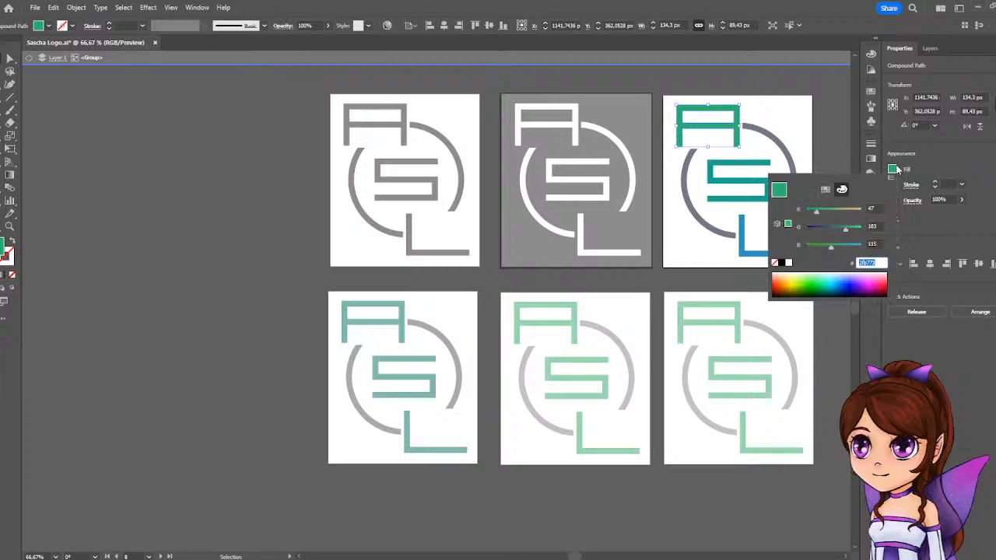
left_click(814, 211)
left_click_drag(814, 212, 841, 229)
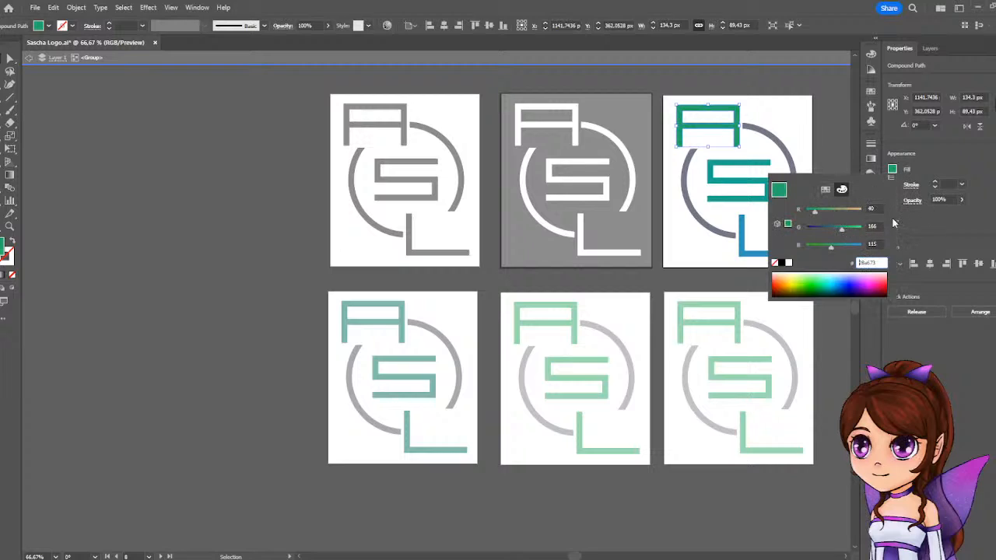
left_click_drag(843, 232, 845, 230)
left_click(848, 158)
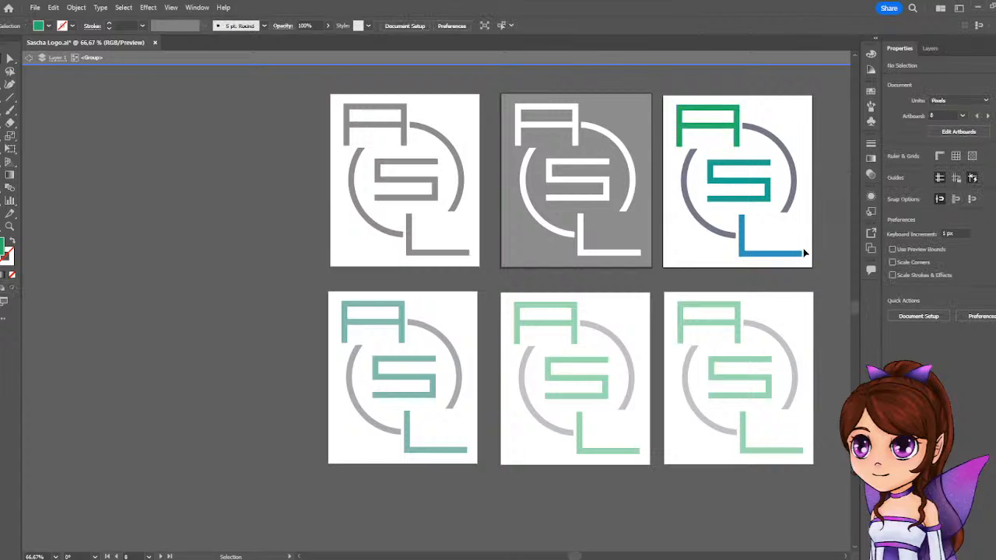
Try a bright blue of RGB 0, 165, 255 on the letter L and undo the color change.
left_click(755, 254)
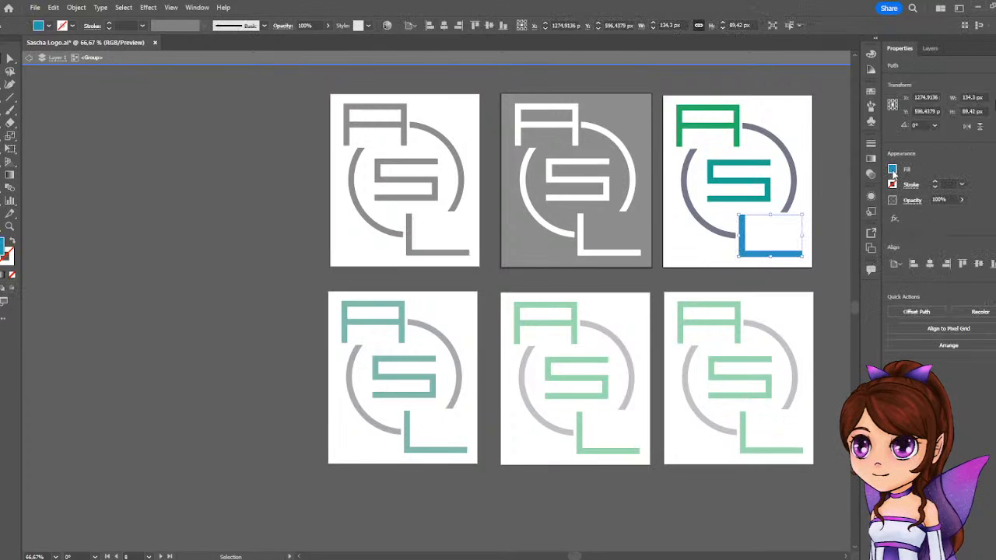
left_click(892, 169)
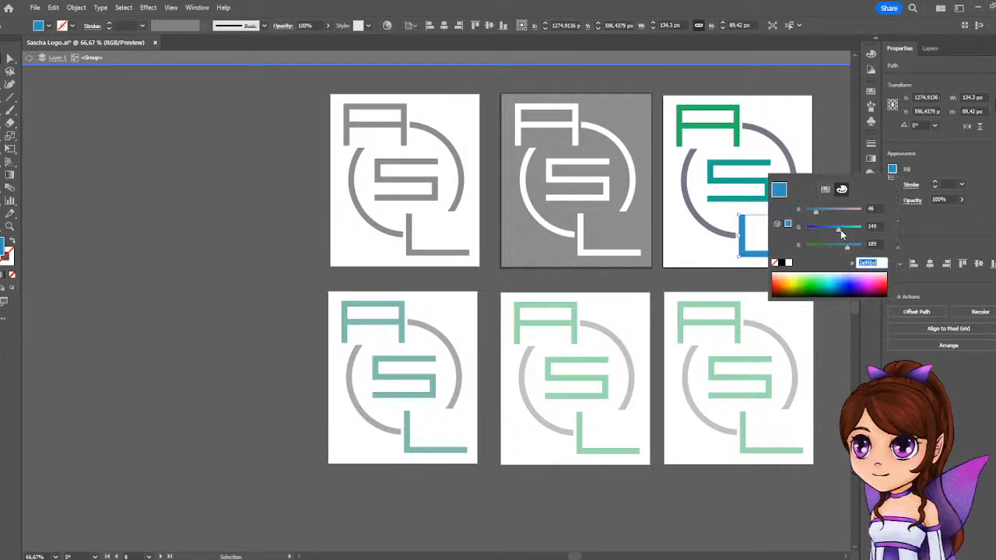
left_click_drag(840, 231, 870, 245)
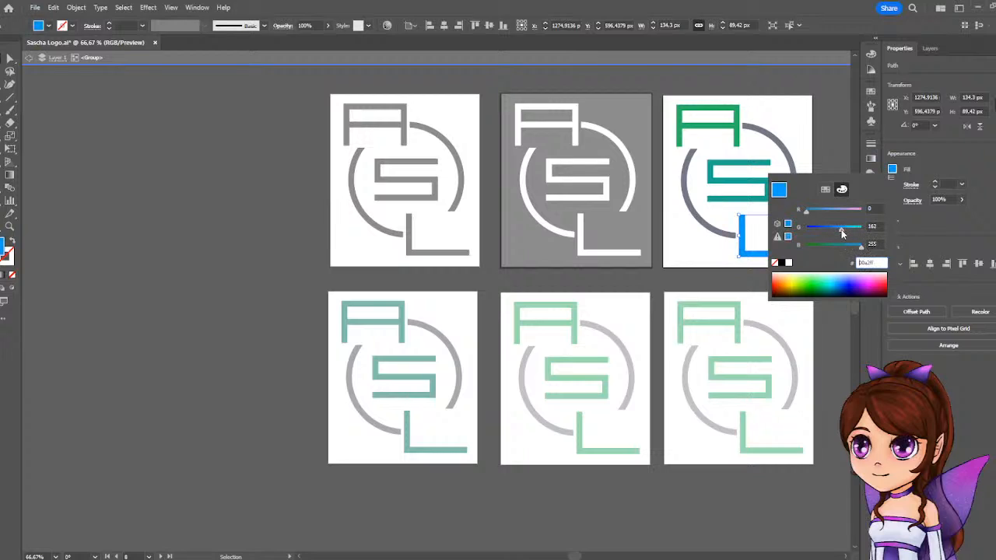
left_click_drag(844, 230, 842, 232)
left_click(842, 301)
left_click(842, 302)
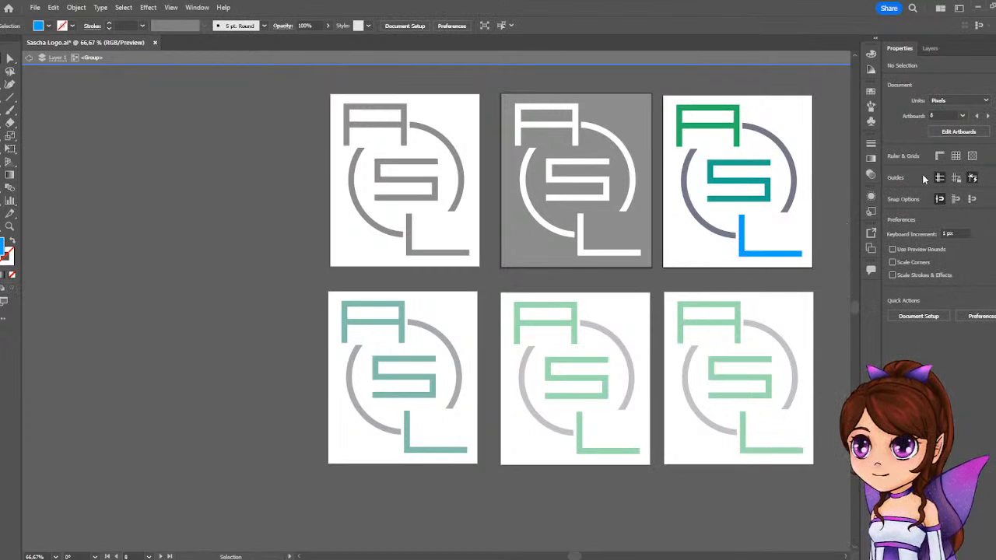
left_click(758, 250)
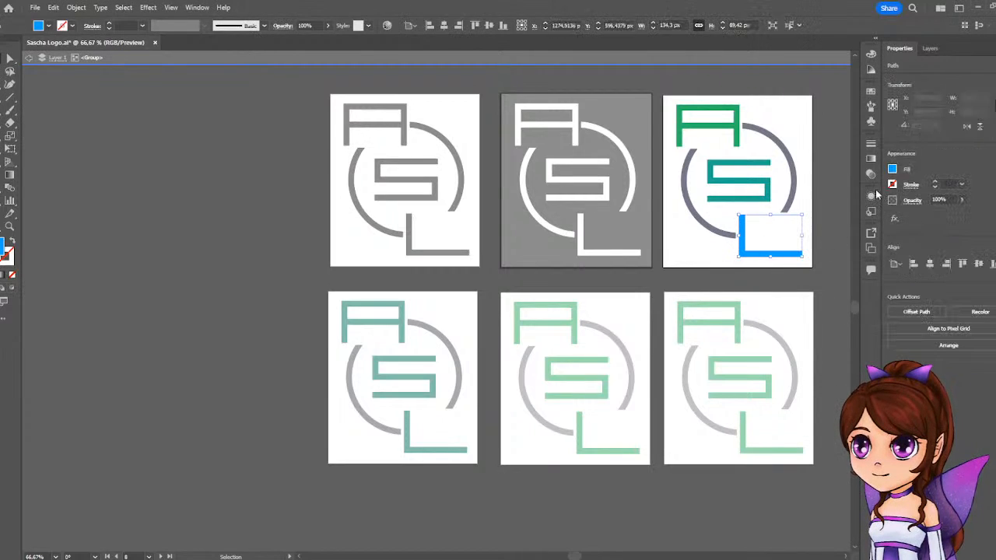
key("a")
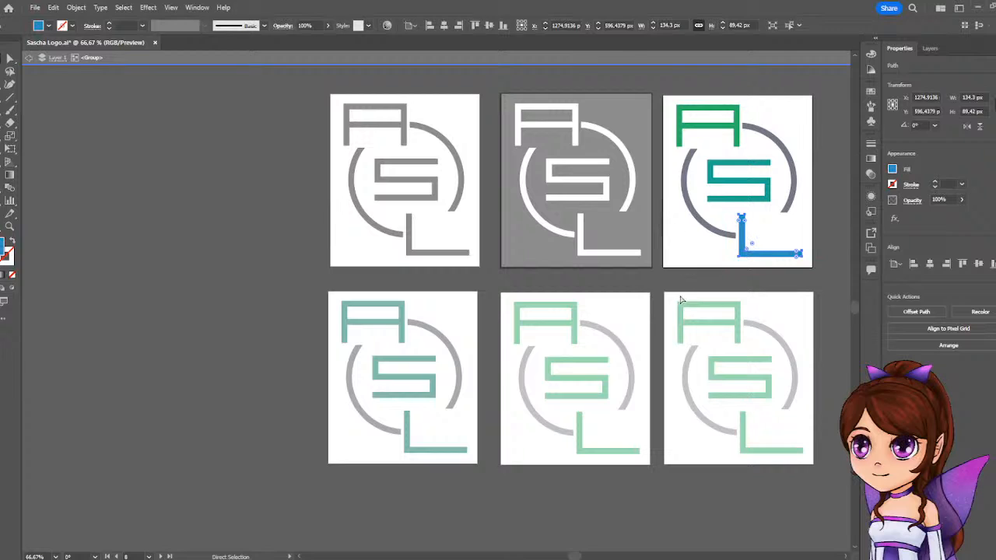
key("v")
Leave the multicolored logo's group isolation and select the green logo copy below it.
left_click(800, 295)
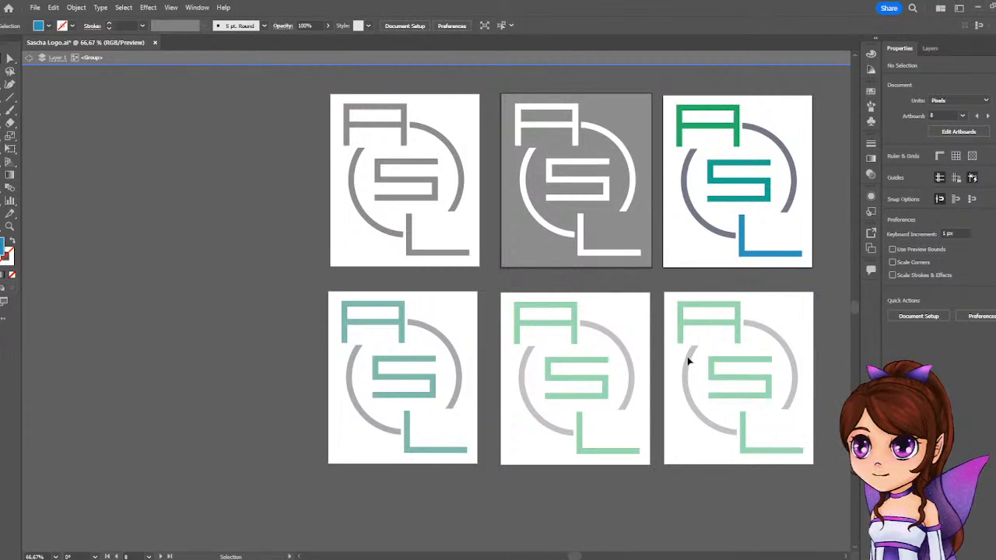
left_click(29, 58)
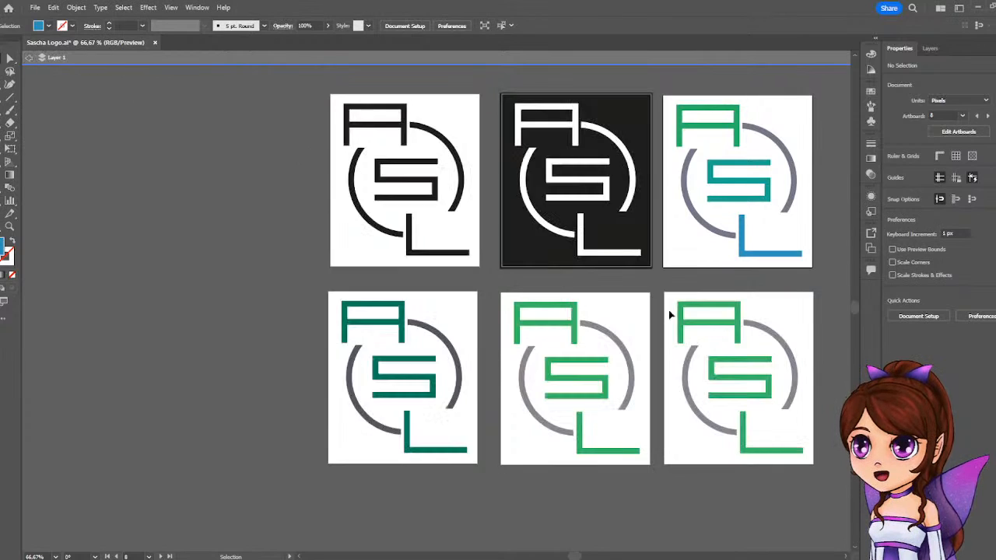
left_click(741, 333)
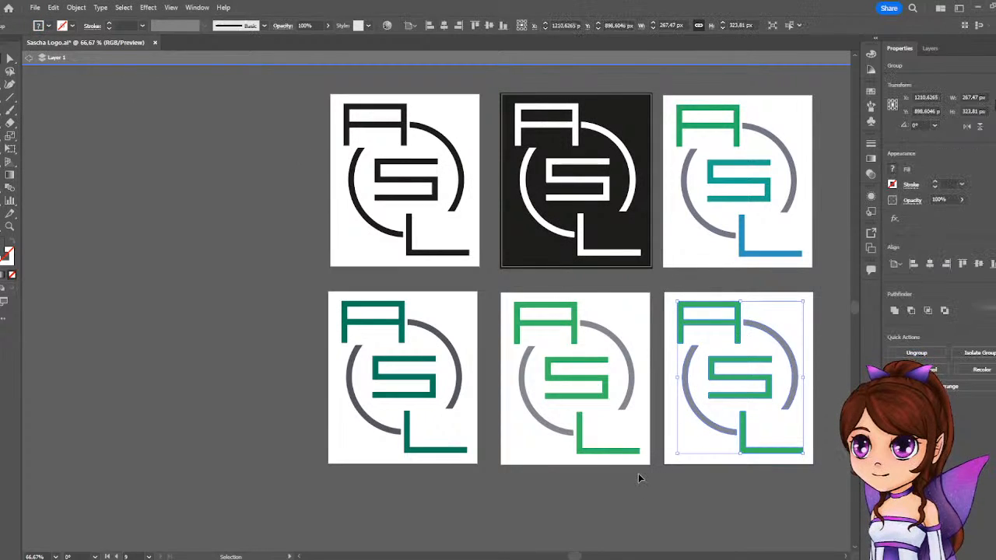
left_click_drag(801, 249, 458, 400)
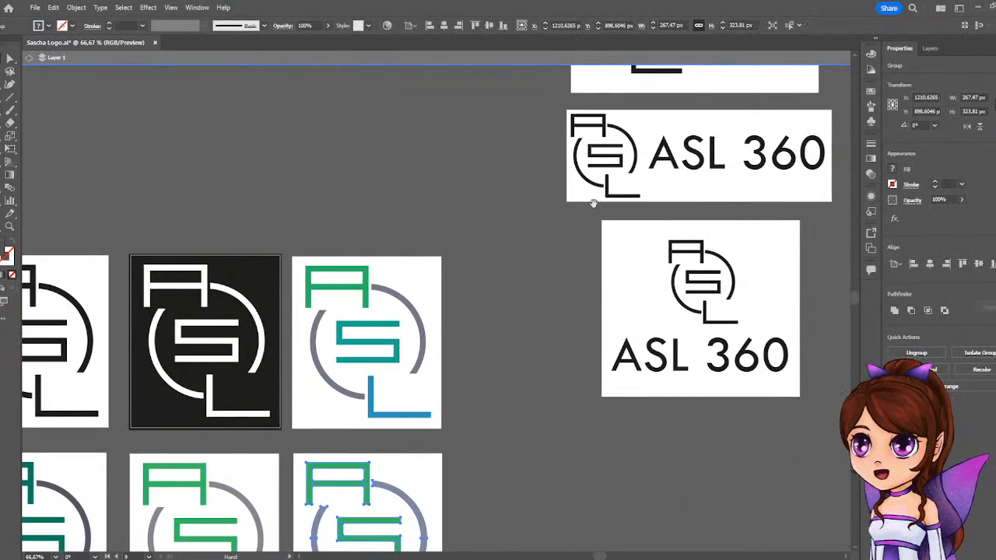
Isolate the group of the green logo copy and select its letters A, S and L together.
left_click_drag(592, 206, 520, 321)
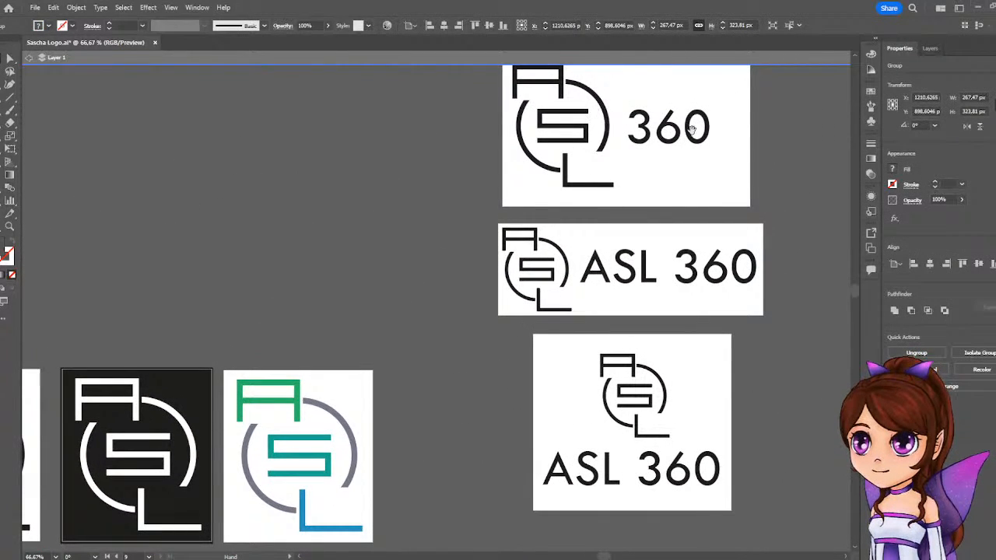
left_click_drag(463, 411, 681, 170)
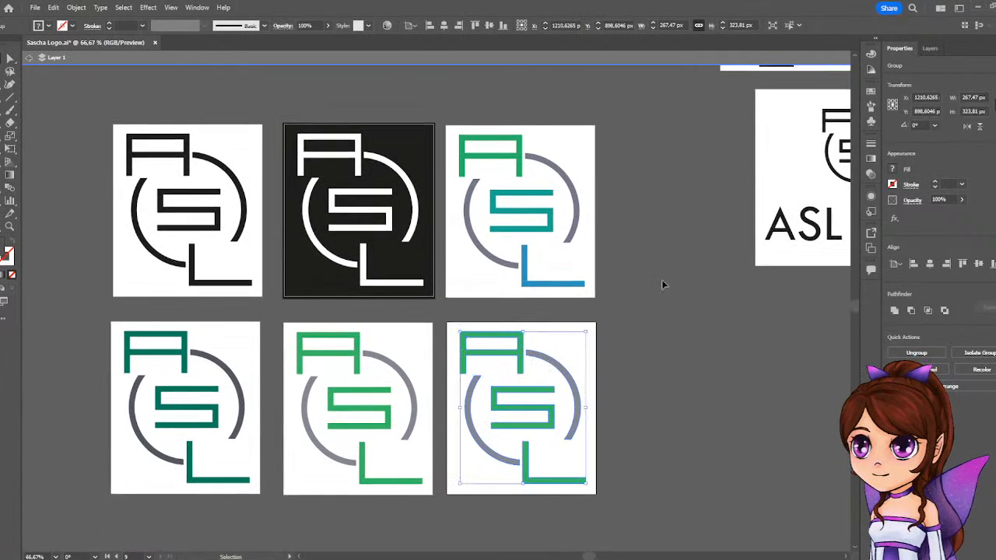
double_click(516, 358)
left_click(550, 363)
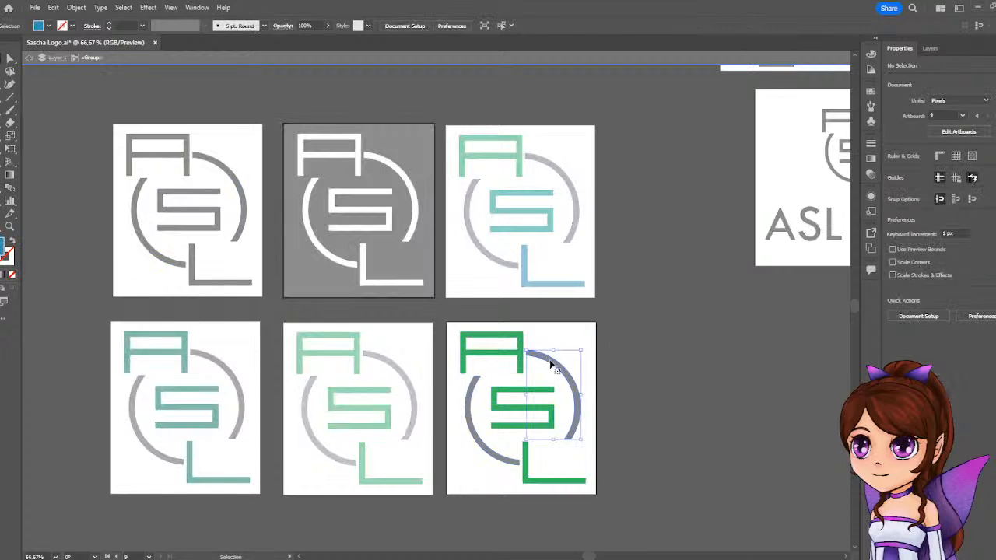
left_click(518, 360)
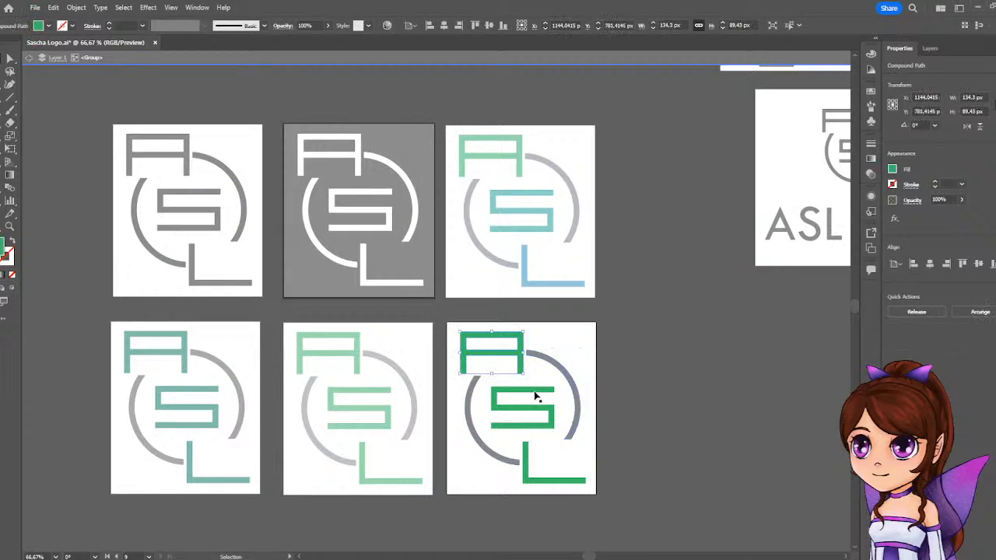
left_click(535, 397, "shift")
left_click(525, 483, "shift")
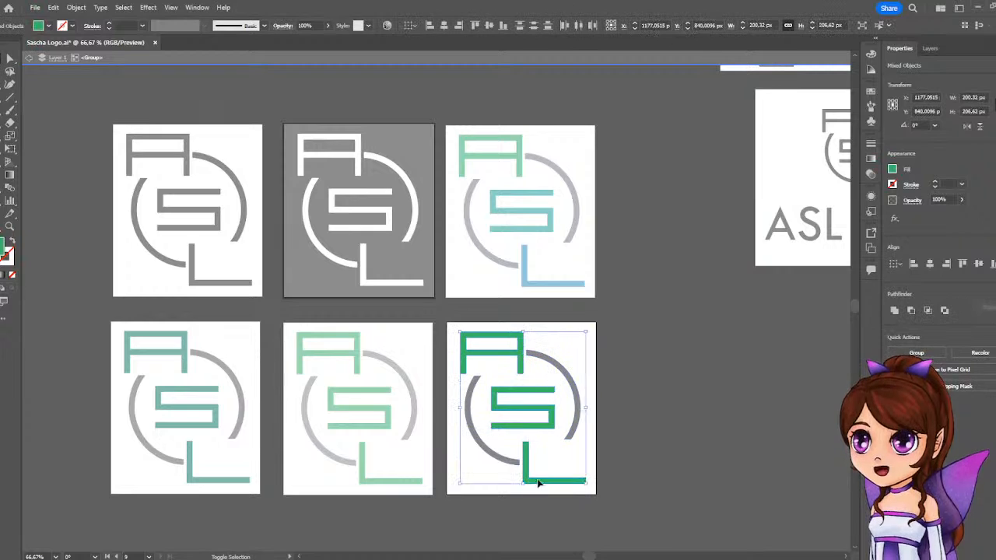
Set the selected letters' fill to a green value of 157 and a blue value of 100, and deselect them.
left_click(935, 51)
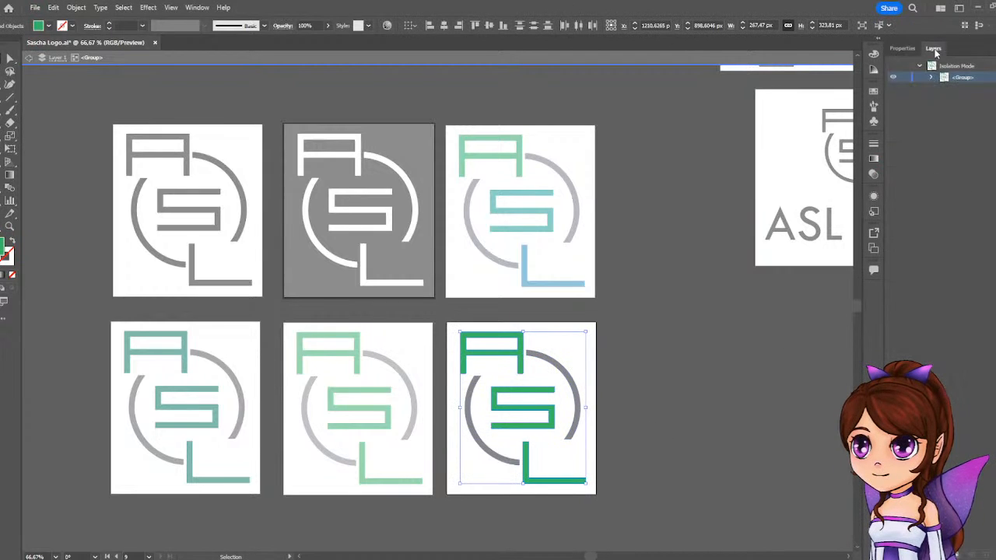
left_click(901, 50)
left_click(892, 170)
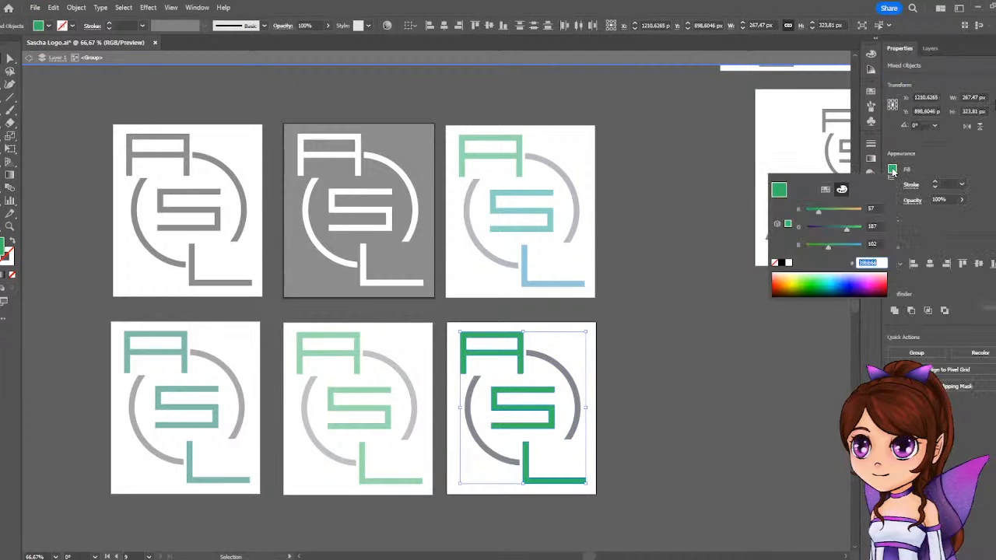
left_click(843, 229)
left_click(833, 245)
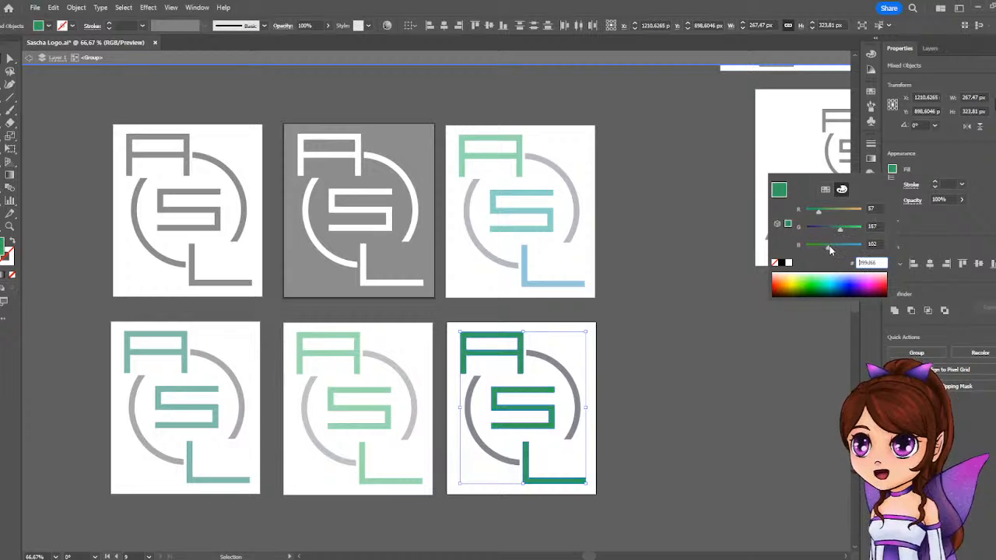
left_click_drag(834, 245, 826, 249)
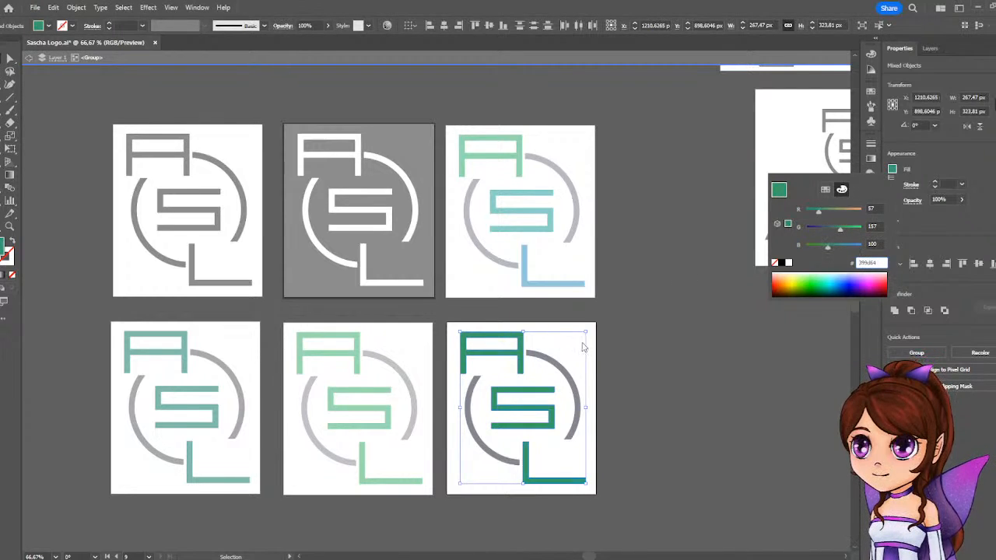
left_click(976, 156)
left_click(600, 352)
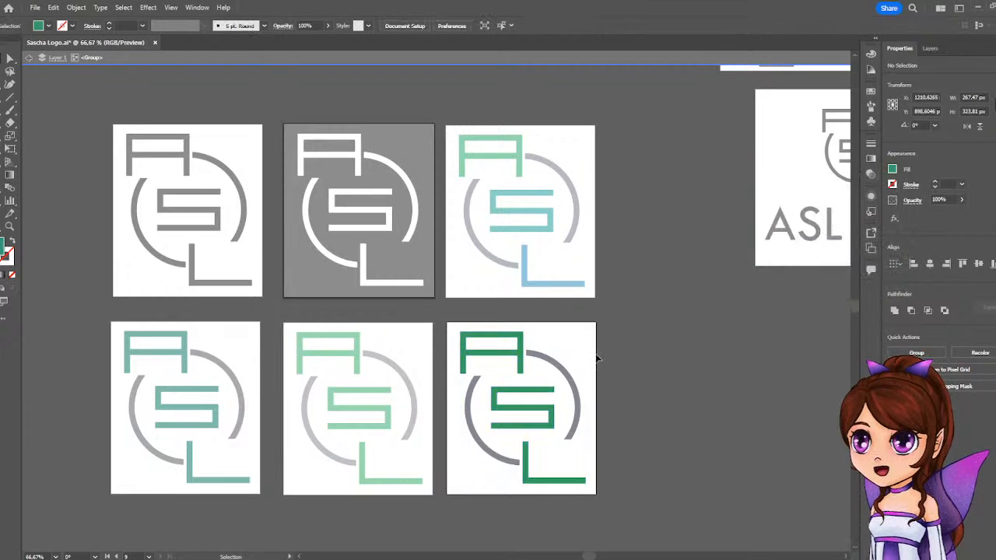
Select both gray circle arcs of this logo and fill them with the C=70 M=15 Y=0 K=0 blue swatch.
left_click(566, 374)
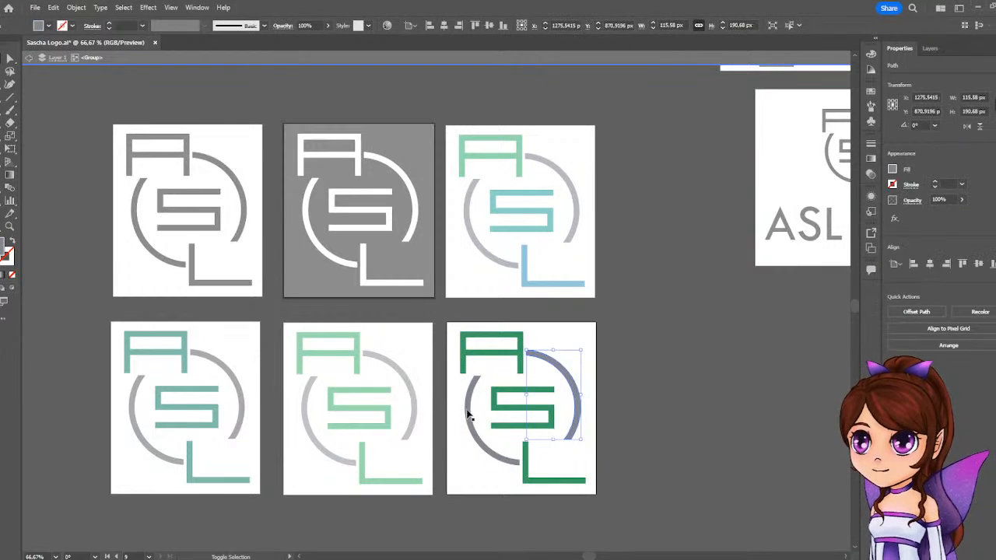
left_click(465, 416, "shift")
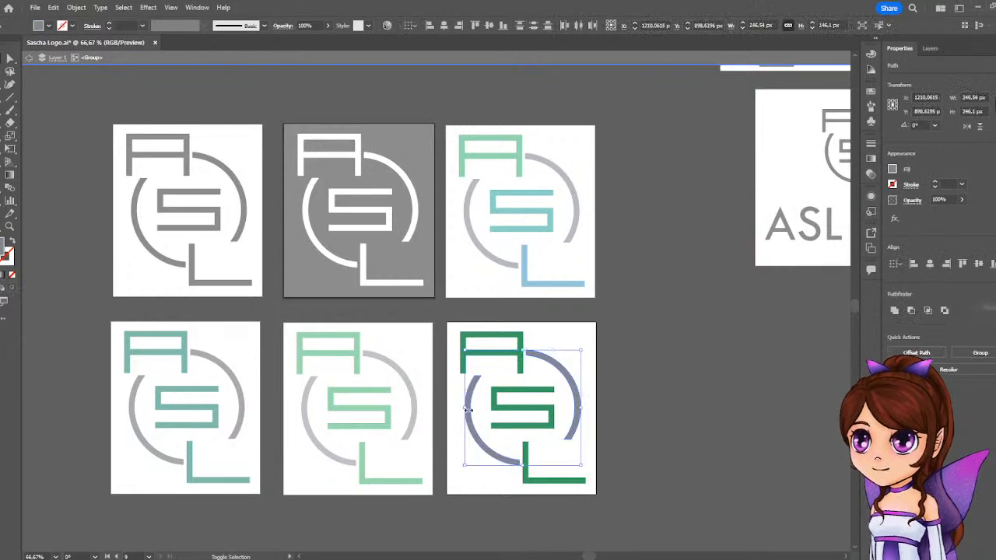
left_click(892, 168)
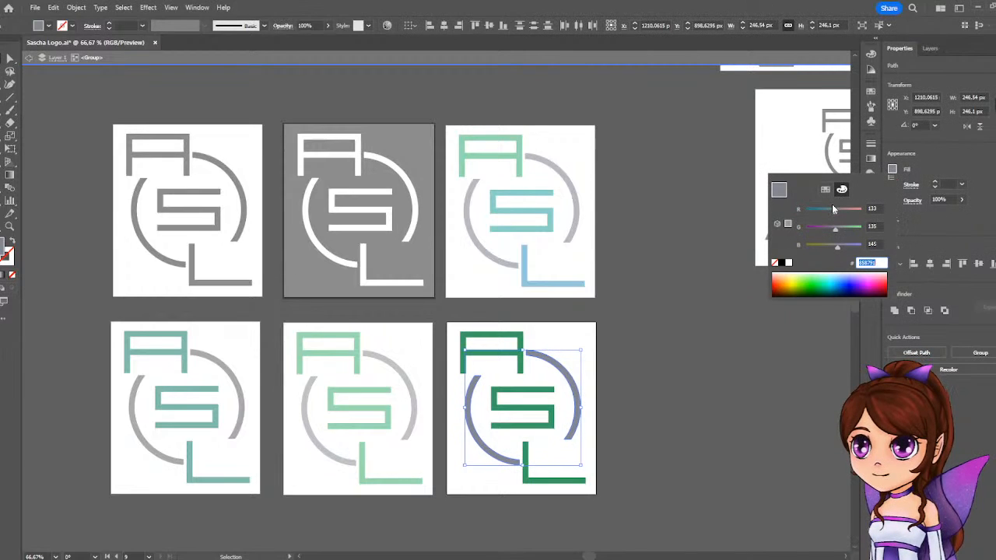
left_click(825, 190)
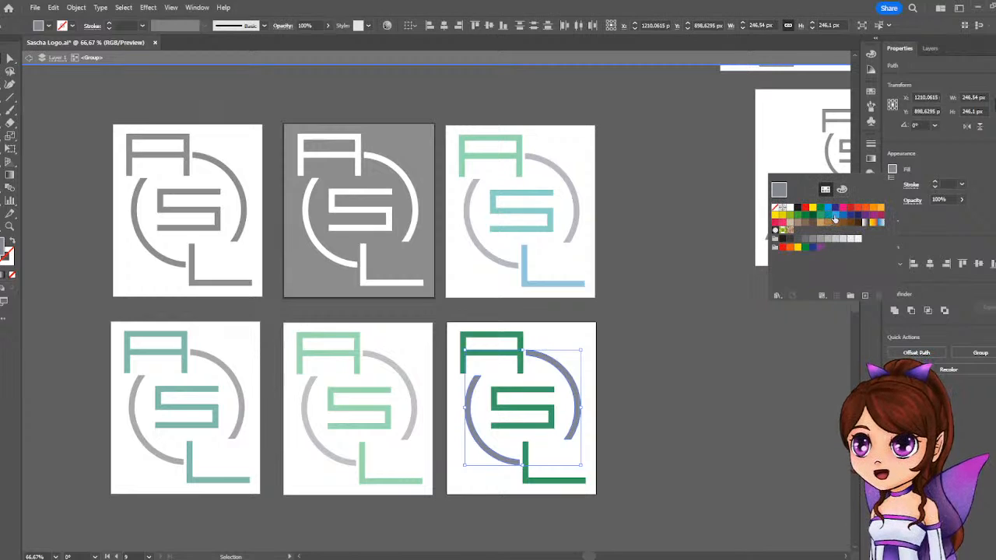
left_click(830, 222)
left_click(835, 215)
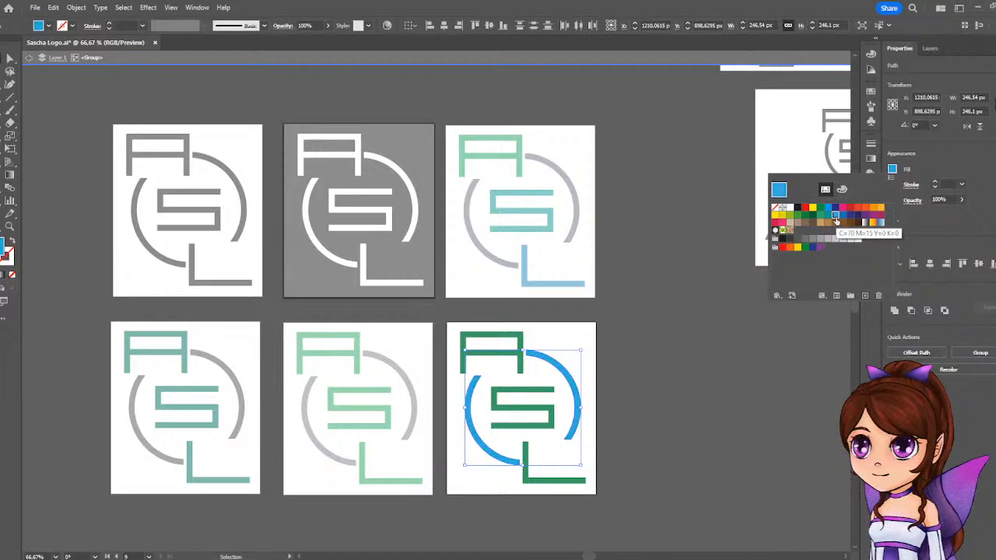
Darken the arcs' blue fill to RGB 42, 122, 190, deselect them and leave the group's isolation.
left_click(841, 189)
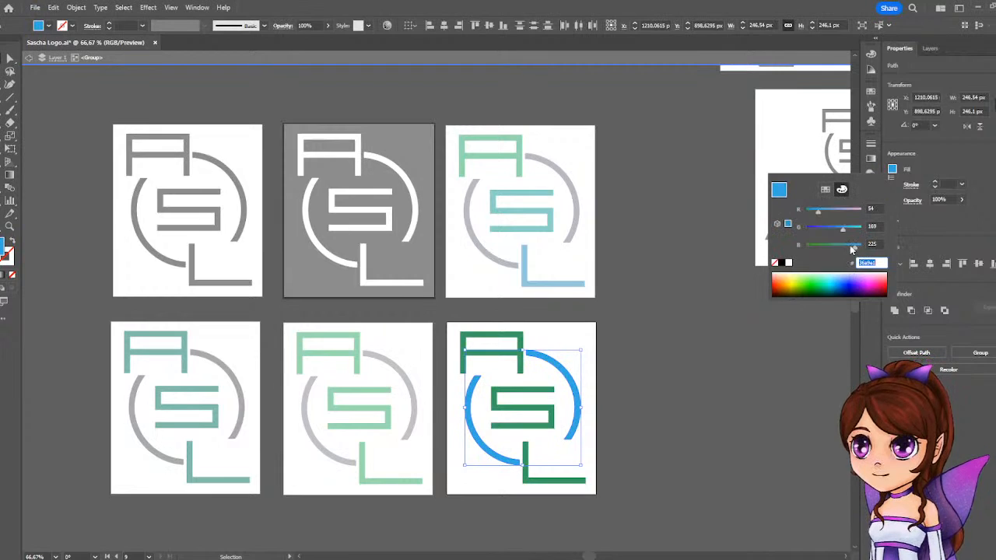
left_click_drag(842, 227, 836, 235)
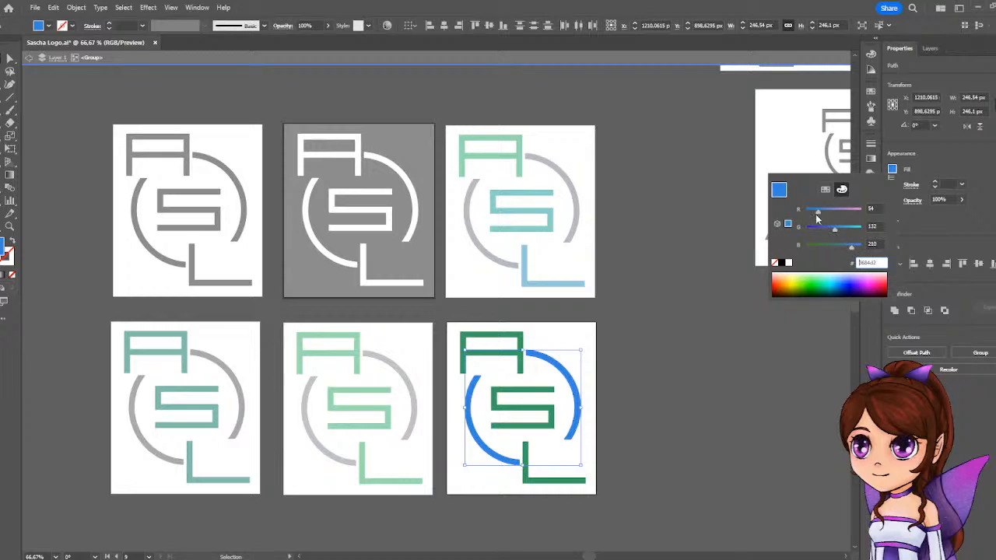
left_click_drag(816, 215, 815, 215)
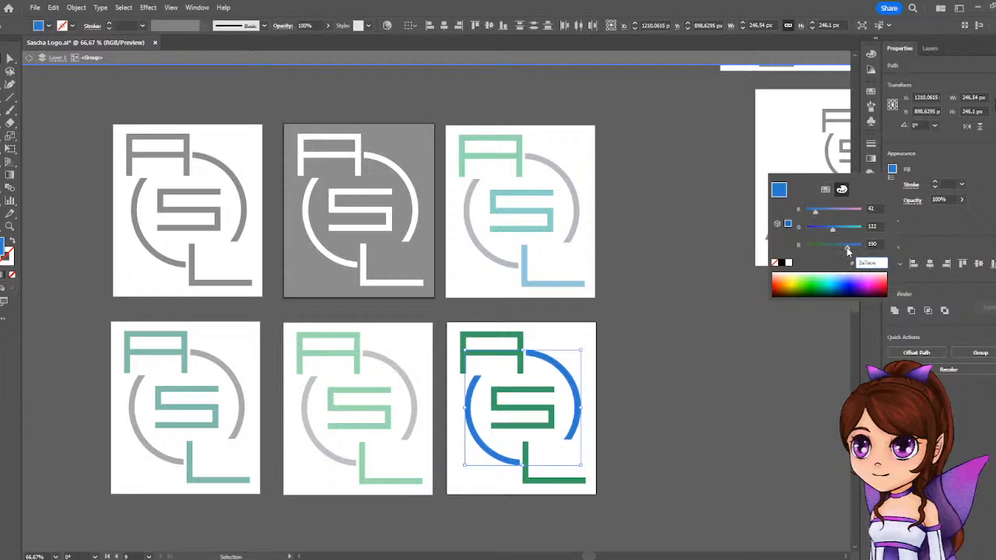
left_click(754, 351)
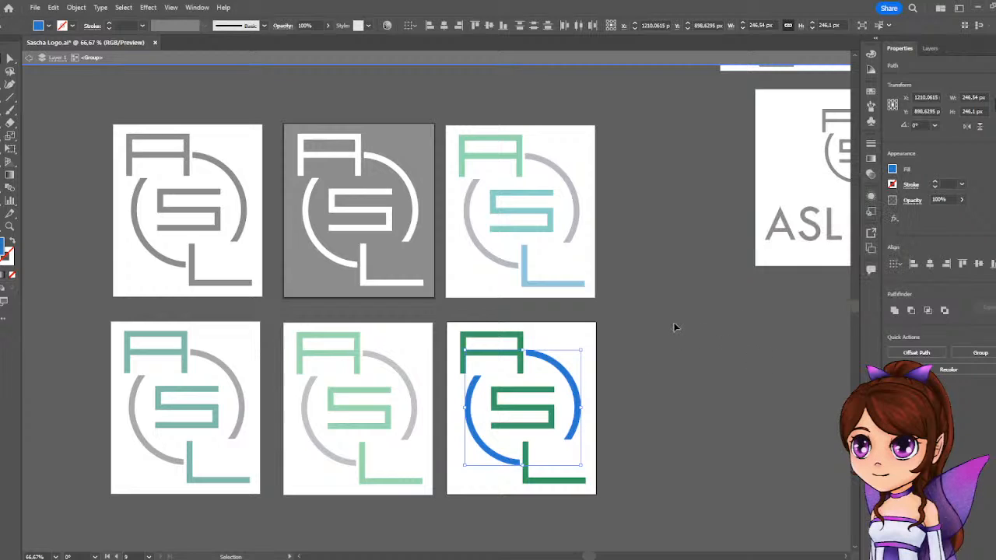
left_click(674, 328)
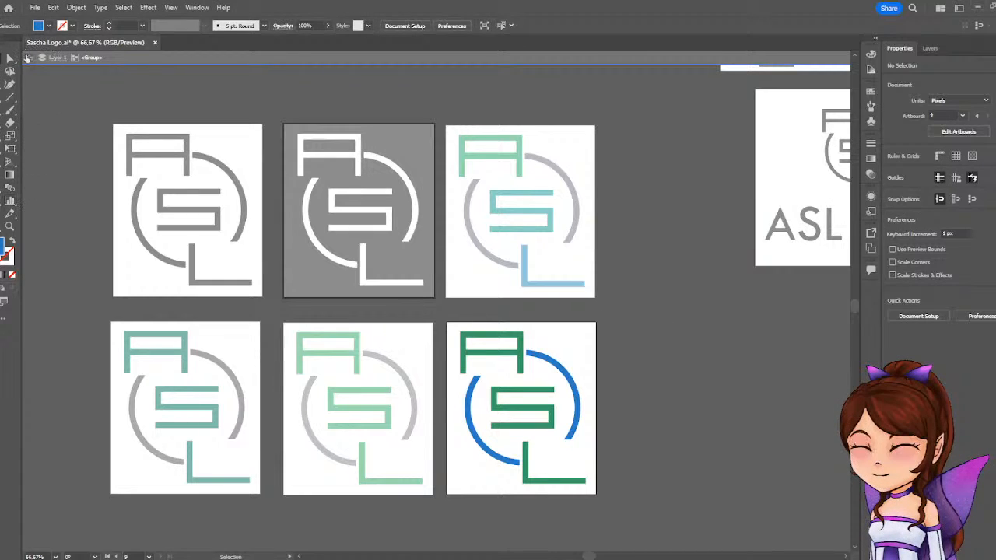
double_click(96, 87)
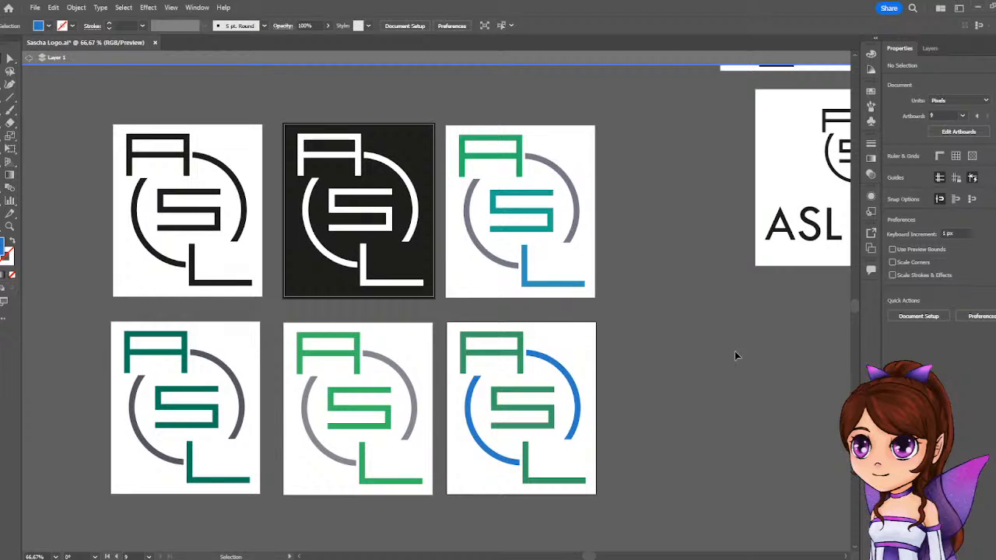
Duplicate the artboard with the logo and "360" text, placing the copy beside the green-and-blue logo's artboard.
left_click_drag(738, 347, 553, 478)
left_click_drag(758, 223, 763, 280)
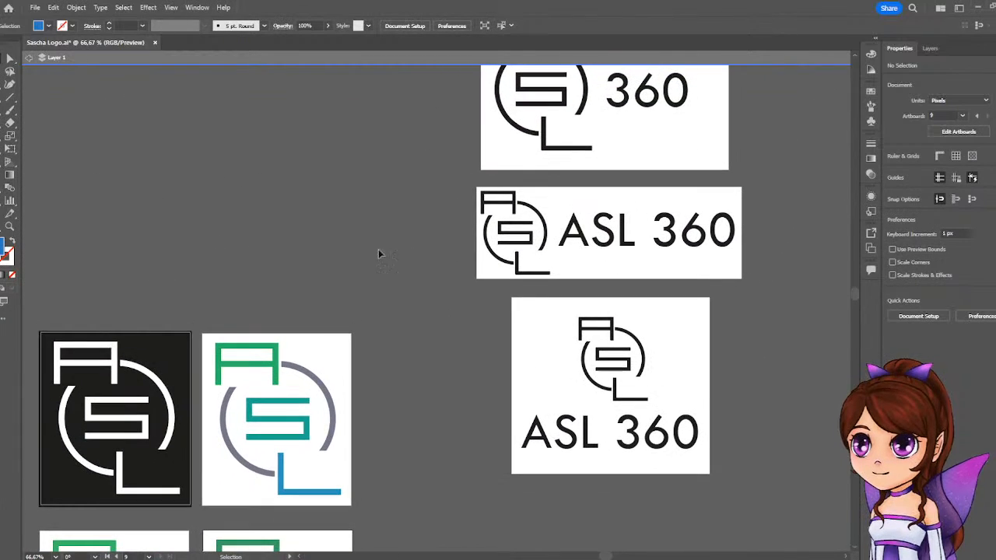
key("shift+o")
scroll(315, 291, "down", 2)
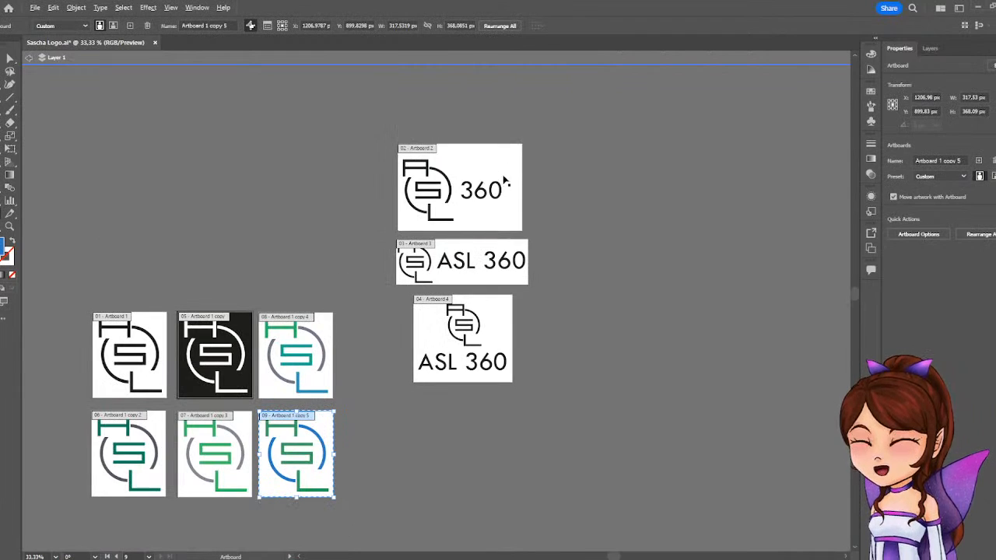
left_click_drag(476, 171, 420, 434)
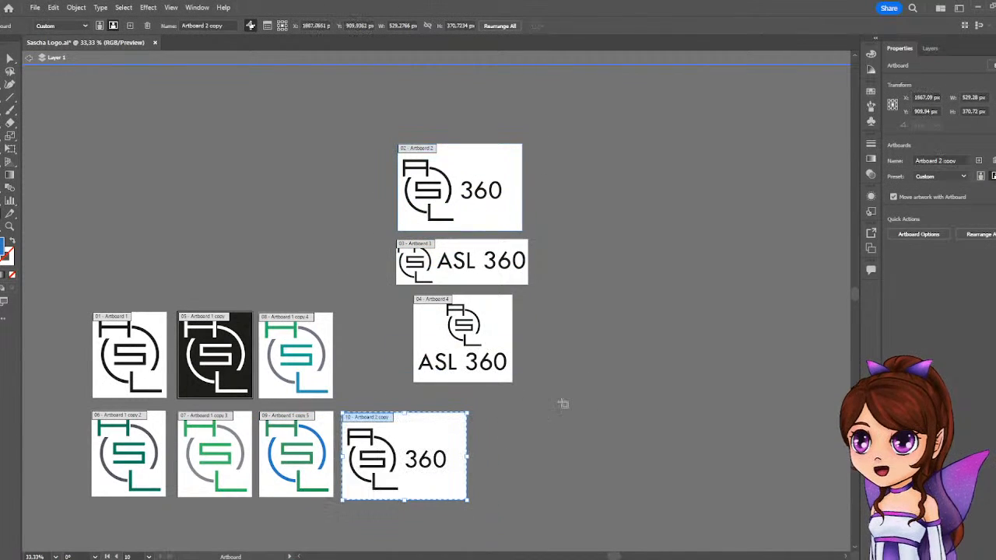
left_click_drag(562, 405, 619, 305)
scroll(527, 322, "up", 3)
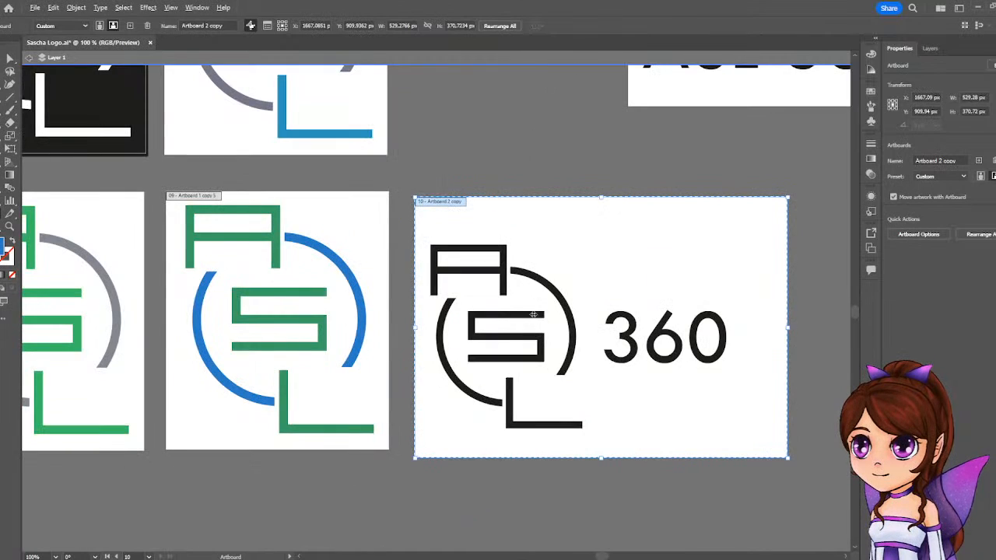
left_click_drag(595, 253, 579, 232)
left_click(513, 127)
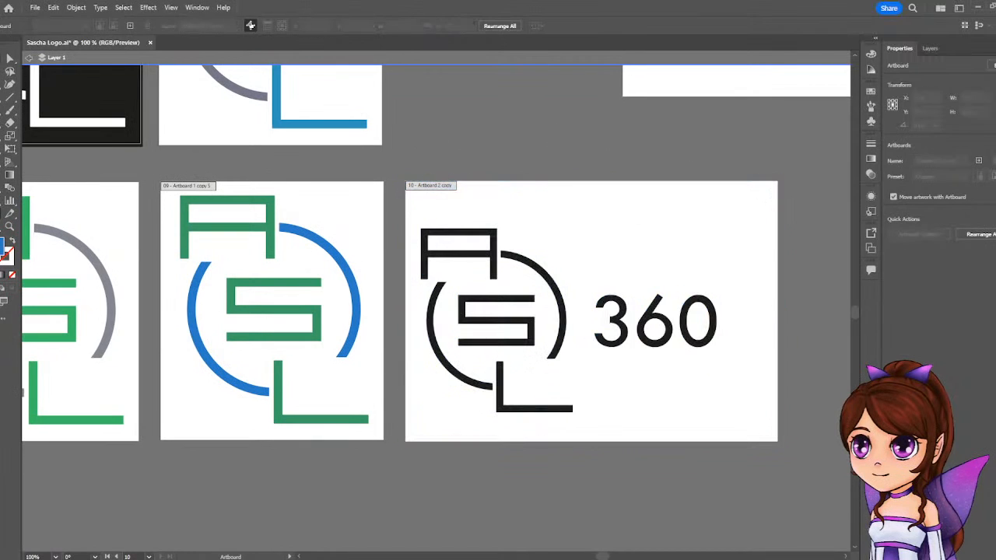
key("v")
left_click(495, 268)
double_click(495, 268)
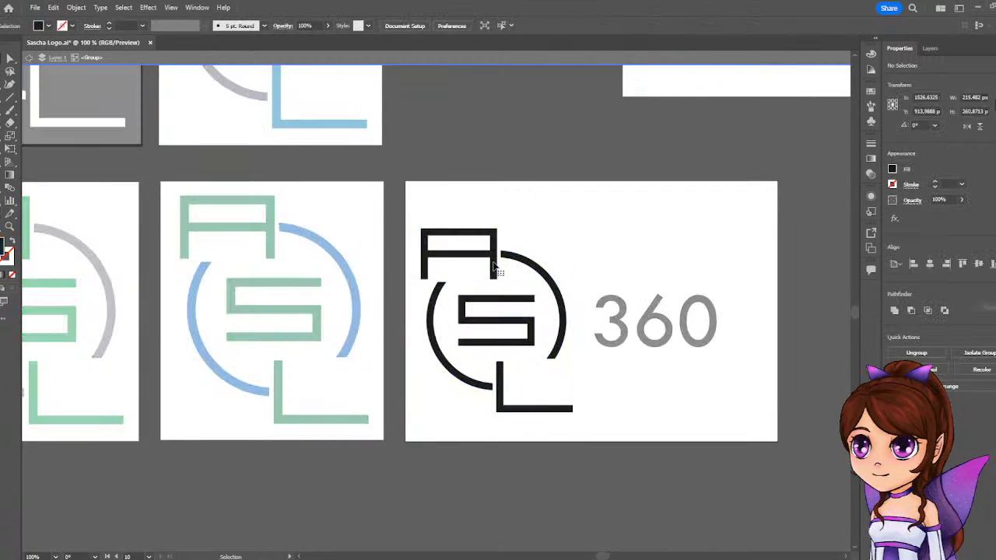
left_click(496, 276)
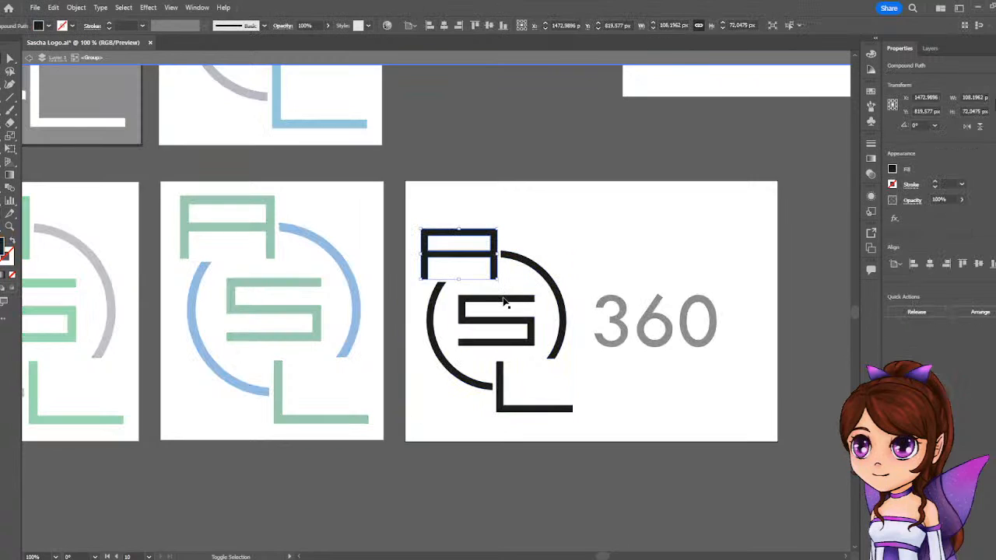
left_click(516, 327, "shift")
left_click(502, 400, "shift")
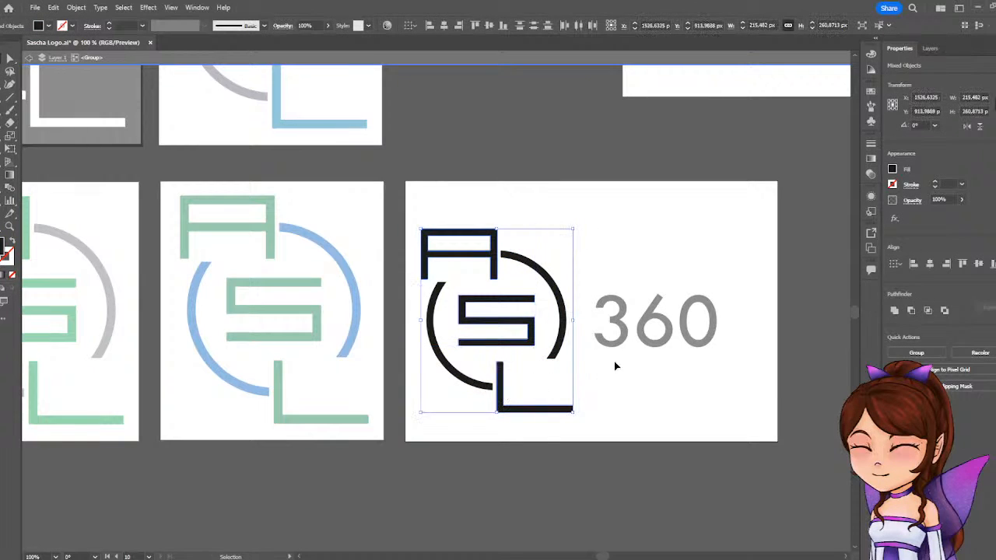
left_click(894, 170)
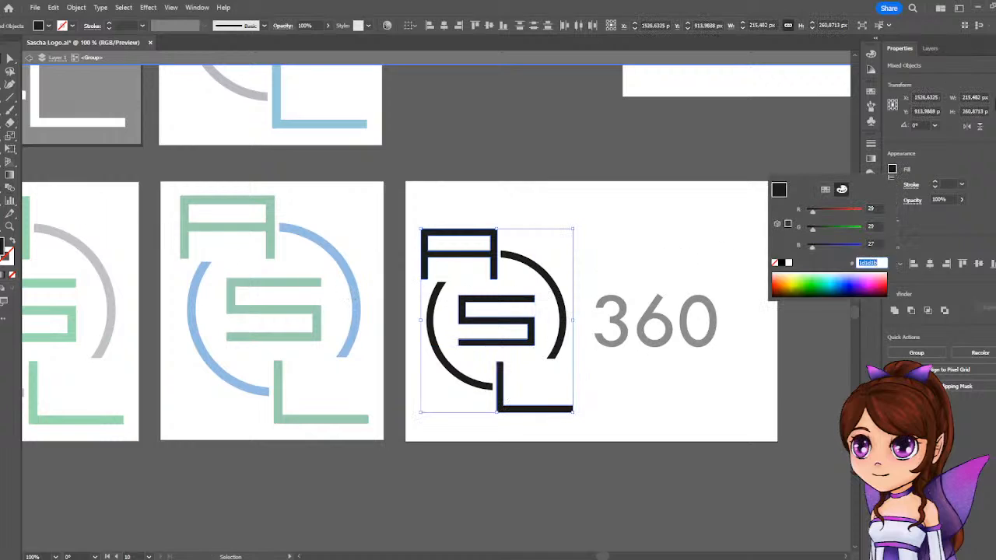
left_click(566, 202)
left_click(458, 185)
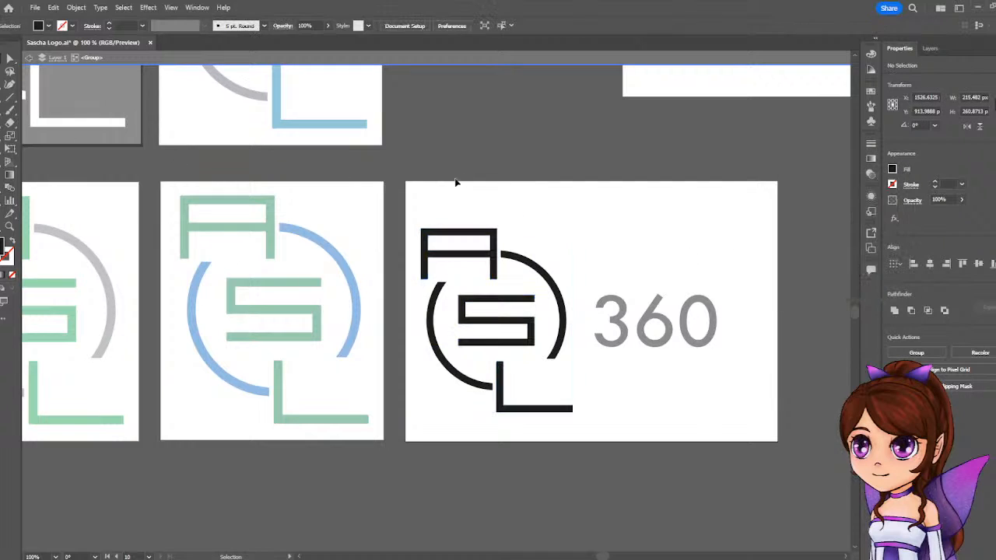
left_click(492, 257)
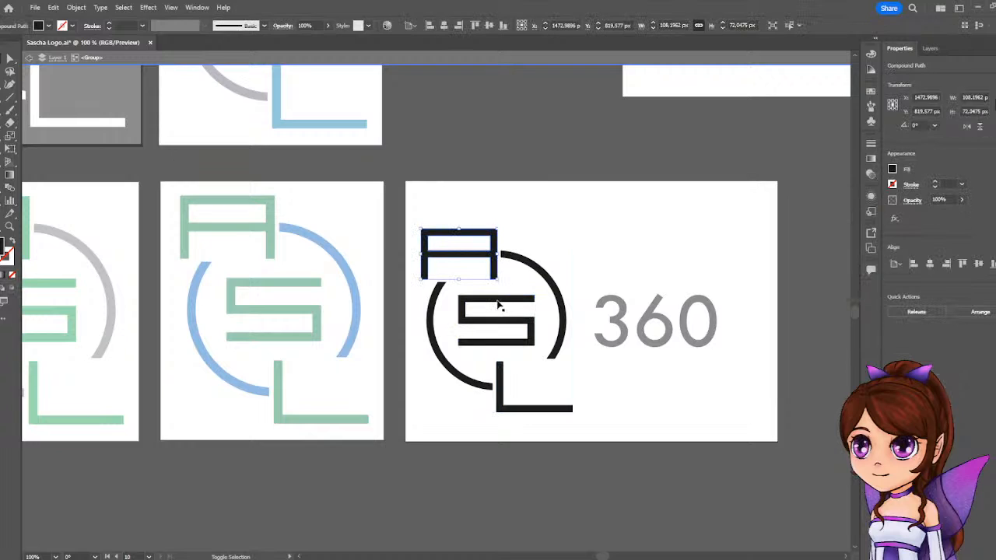
left_click(510, 331, "shift")
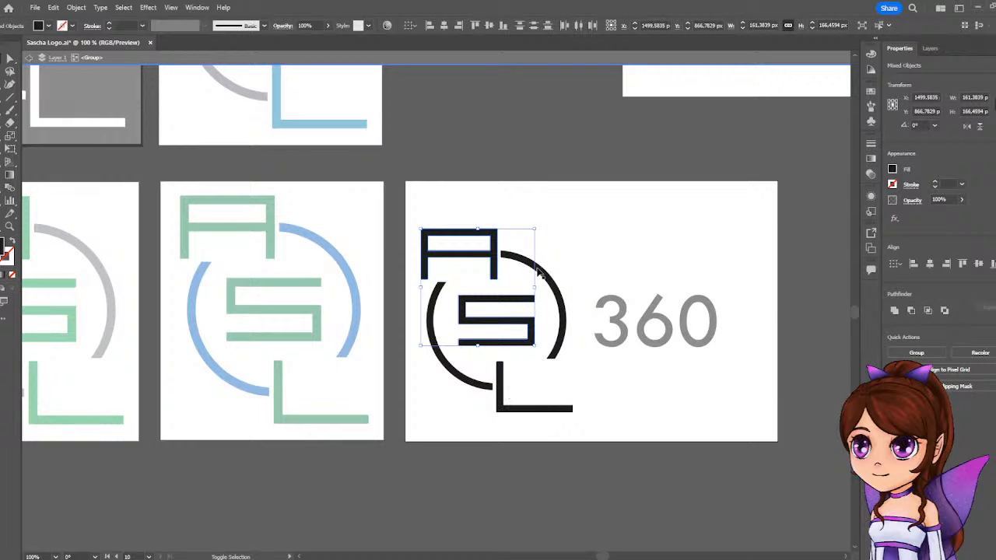
double_click(423, 150)
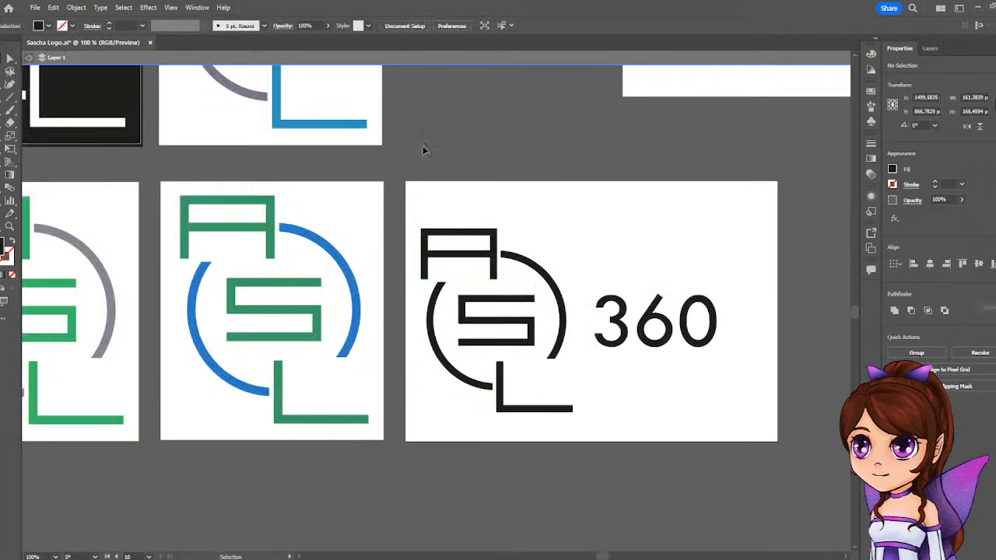
Ungroup the black logo beside "360" and recolor its A, S and L with the green sampled from the neighboring green-and-blue logo.
right_click(490, 263)
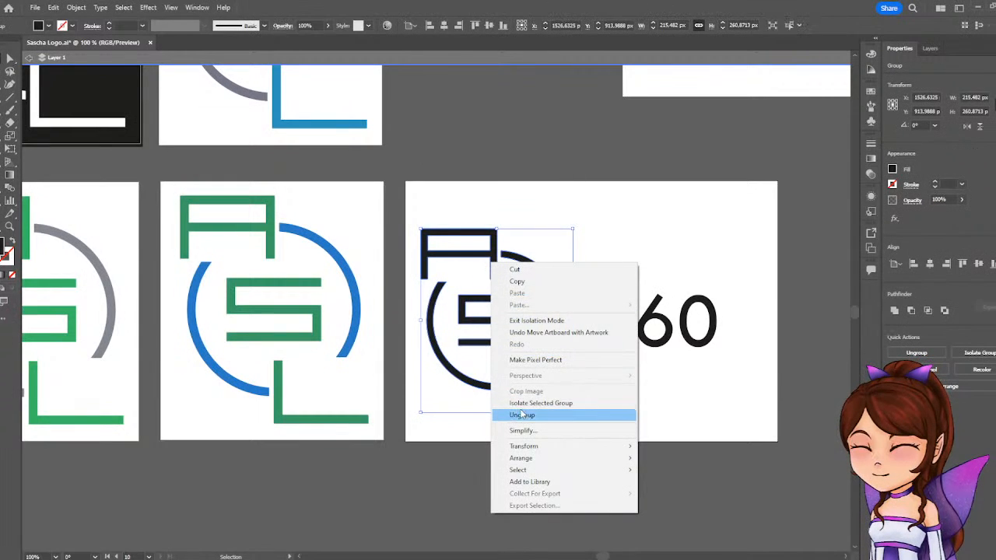
left_click(522, 414)
left_click(544, 207)
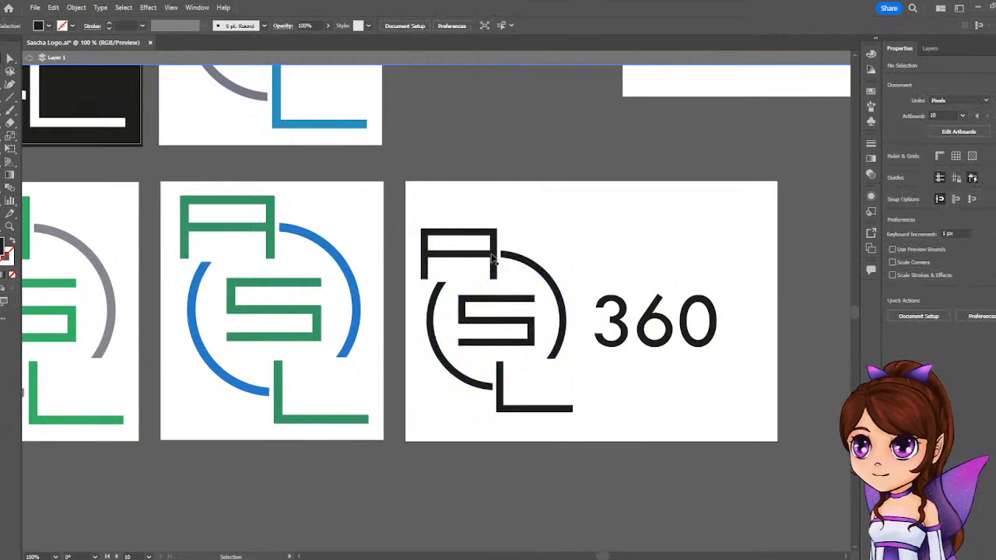
left_click(501, 322, "shift")
left_click(501, 400, "shift")
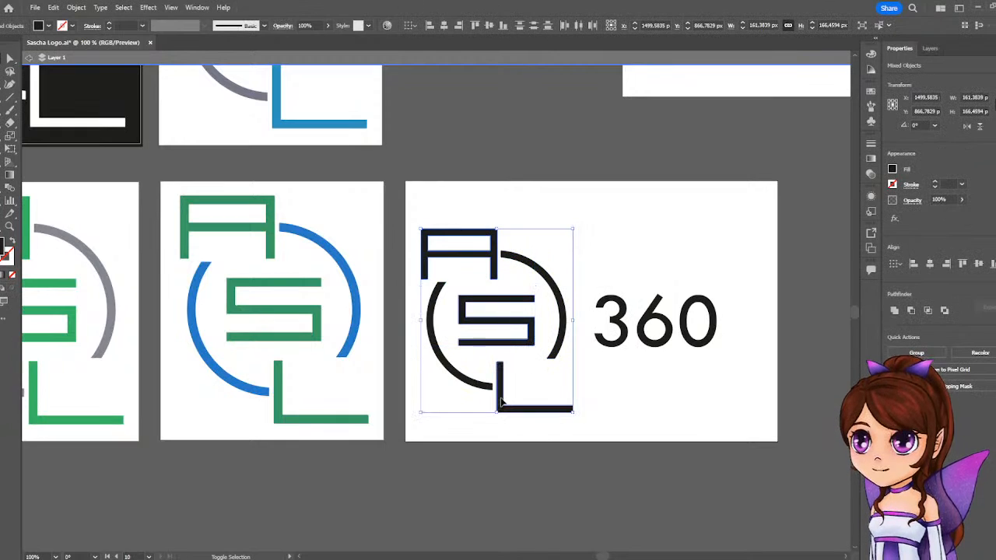
left_click(275, 220)
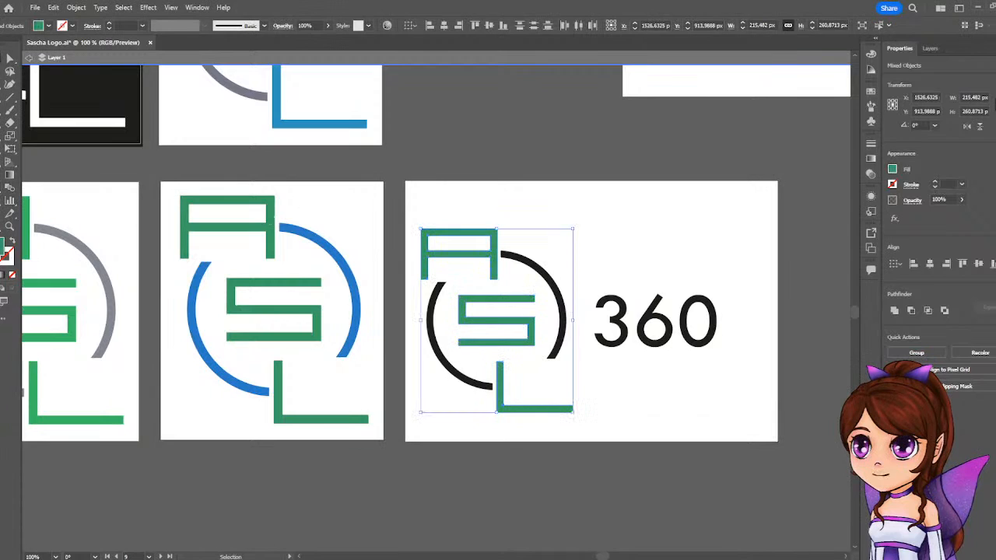
Recolor both black circle arcs of this logo with the blue sampled from the neighboring logo's arc.
left_click(443, 373)
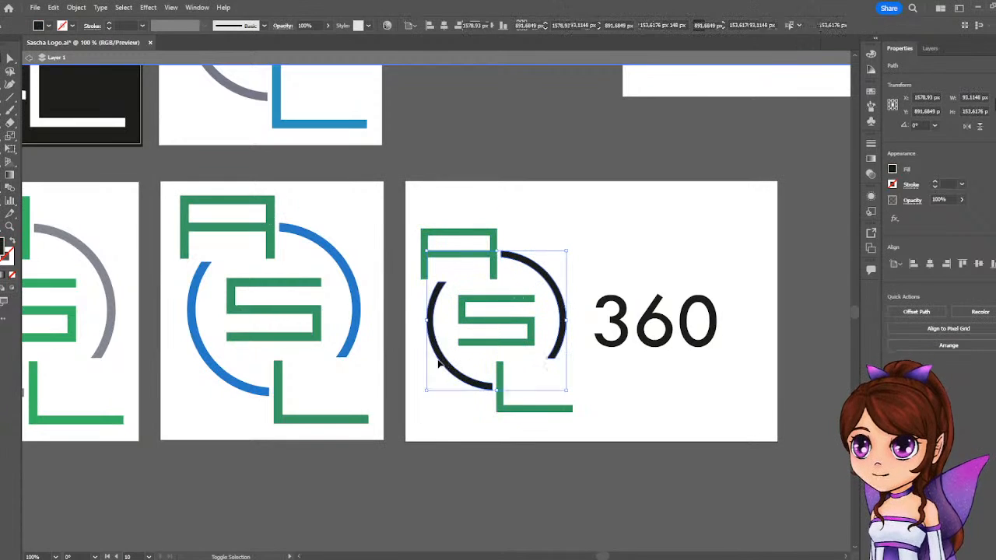
key("i")
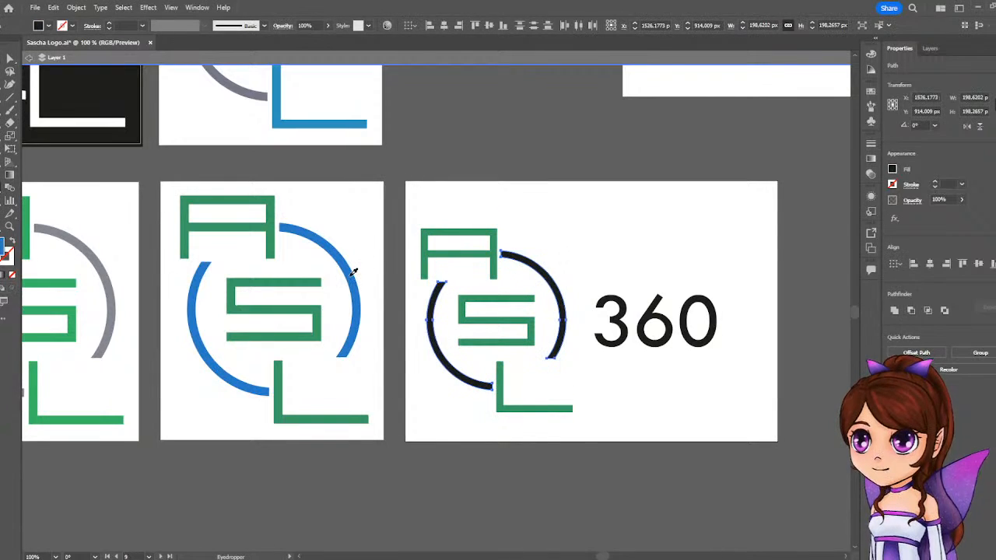
left_click(351, 271)
scroll(366, 244, "down", 1)
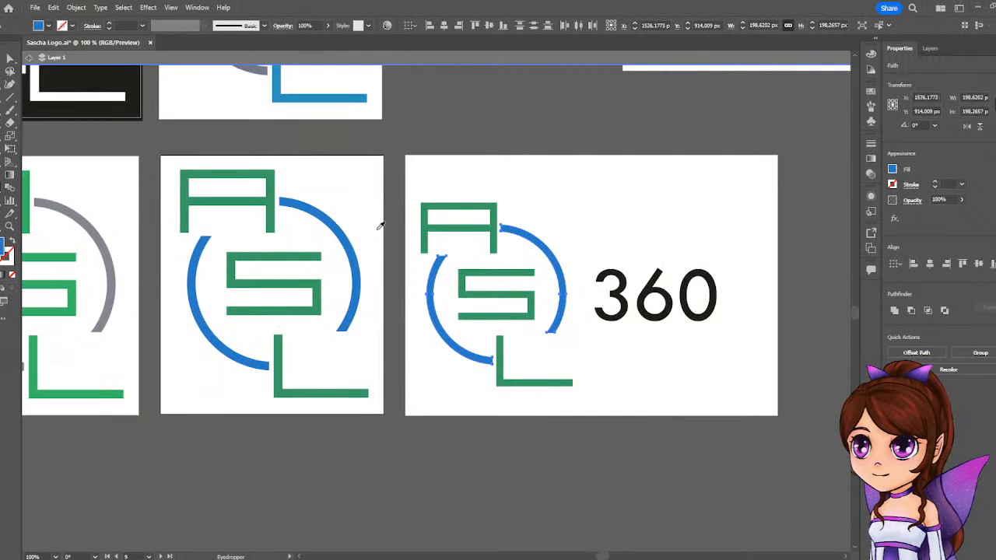
left_click(4, 59)
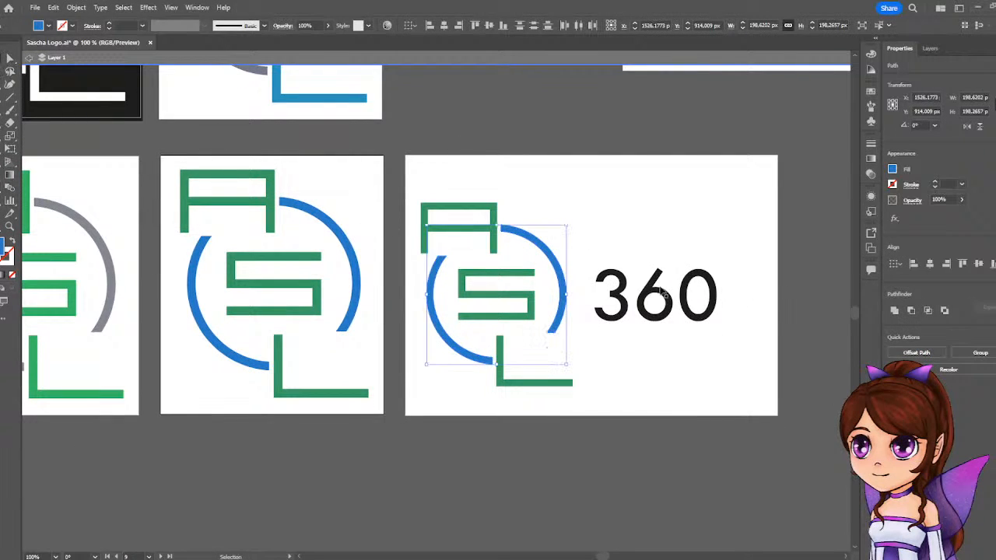
Recolor the "360" text with the dark gray sampled from the arc of the dark teal logo, and deselect it.
left_click(621, 301)
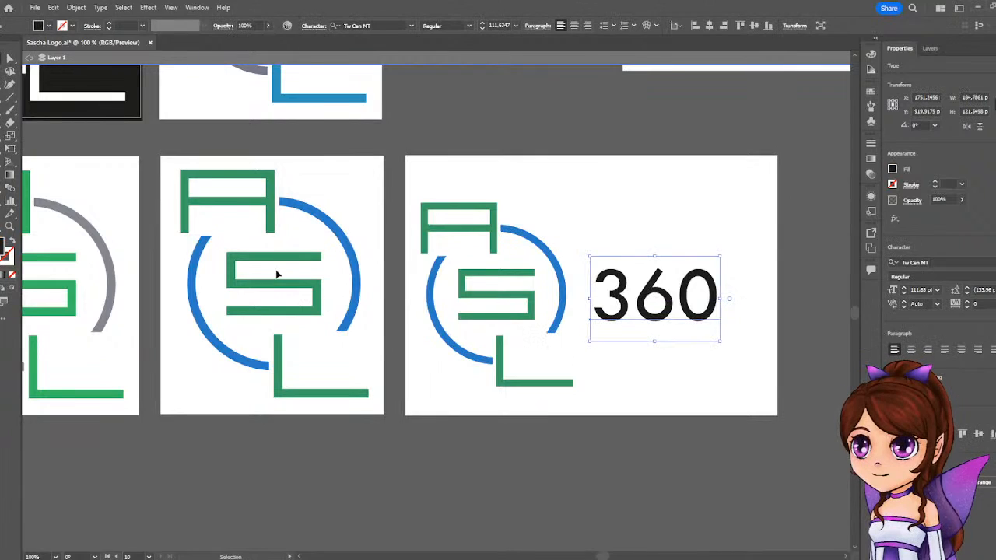
scroll(277, 274, "down", 1)
scroll(276, 274, "down", 1)
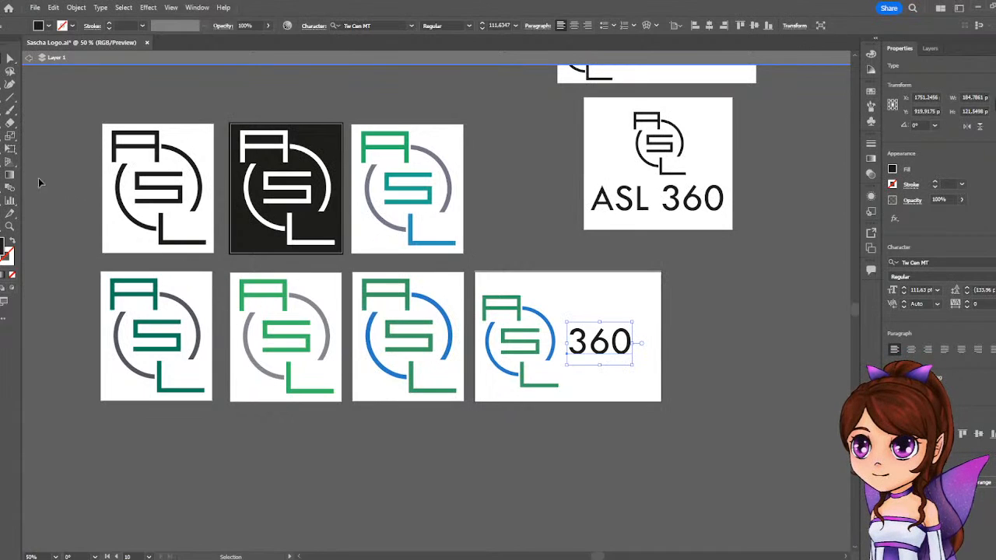
left_click(10, 213)
left_click(367, 193)
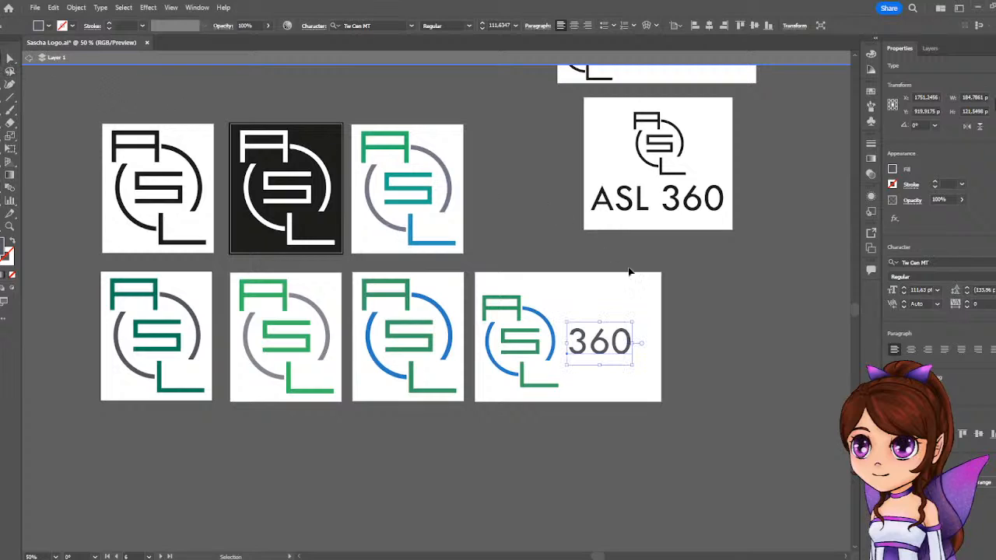
left_click(767, 355)
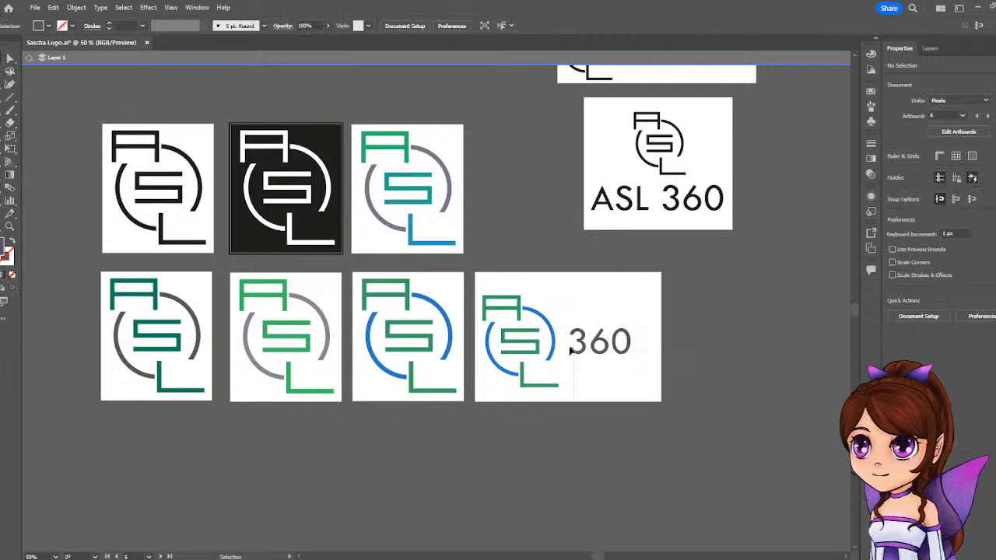
Duplicate the colored "360" artboard with its artwork directly below the original, and delete the stray blank artboard.
left_click_drag(464, 277, 580, 350)
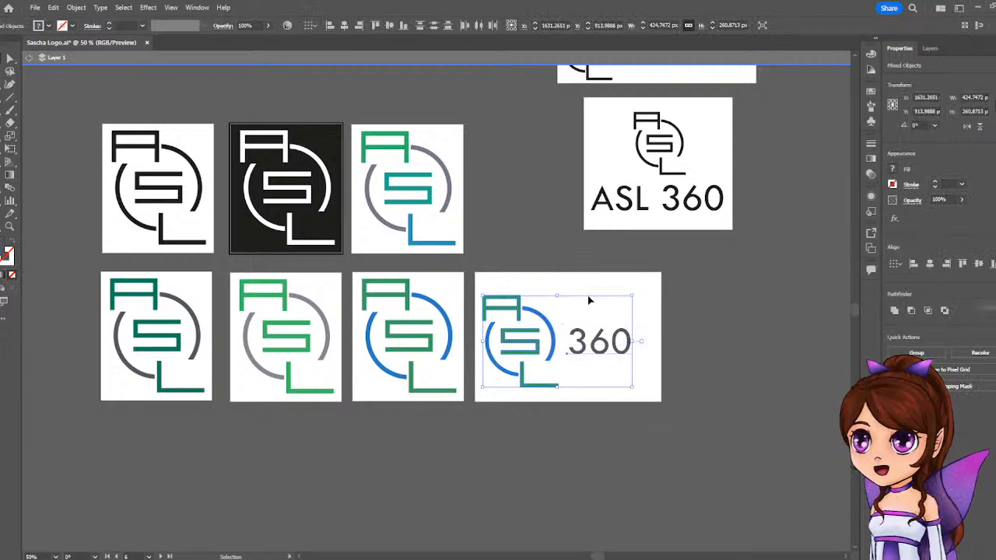
left_click(1, 211)
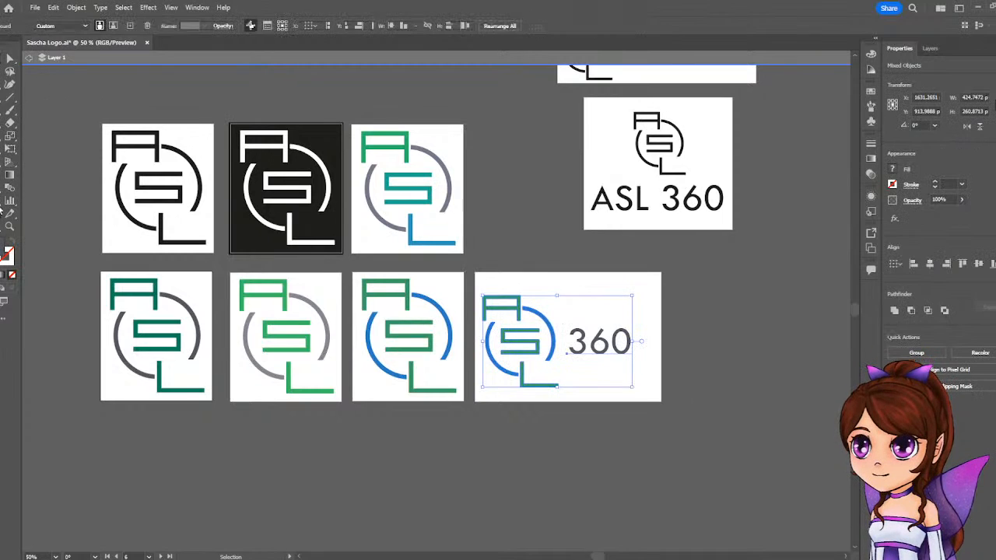
left_click_drag(591, 294, 595, 433)
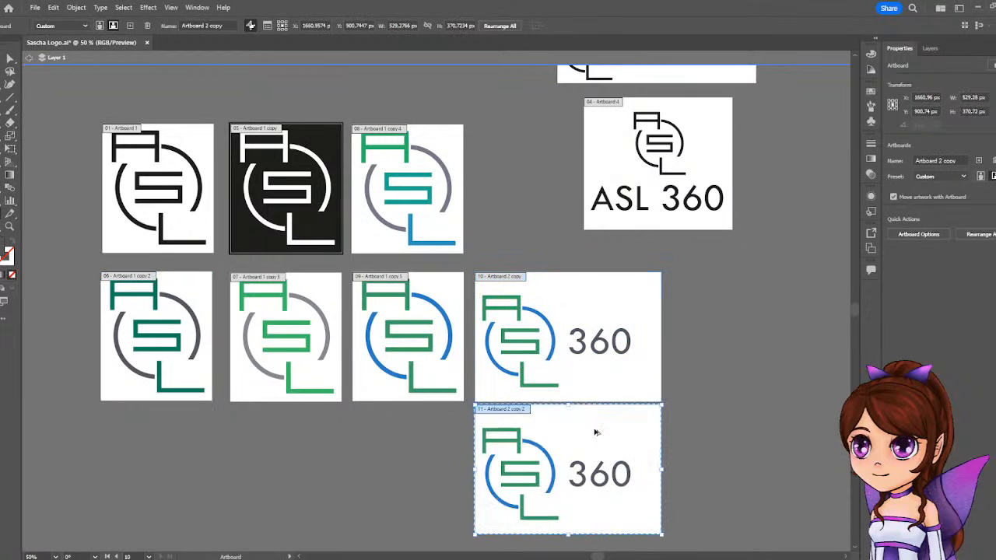
mouse_move(727, 296)
left_mouse_down()
mouse_move(656, 428)
mouse_move(572, 483)
left_mouse_up()
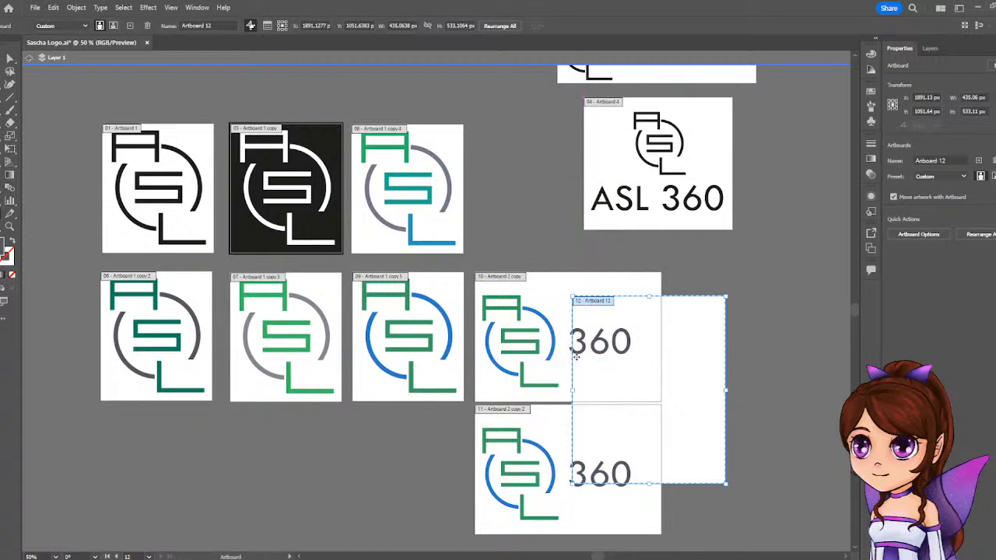
key("Delete")
Select both colored "360" artboards and move them up together with their artwork.
left_click(625, 382)
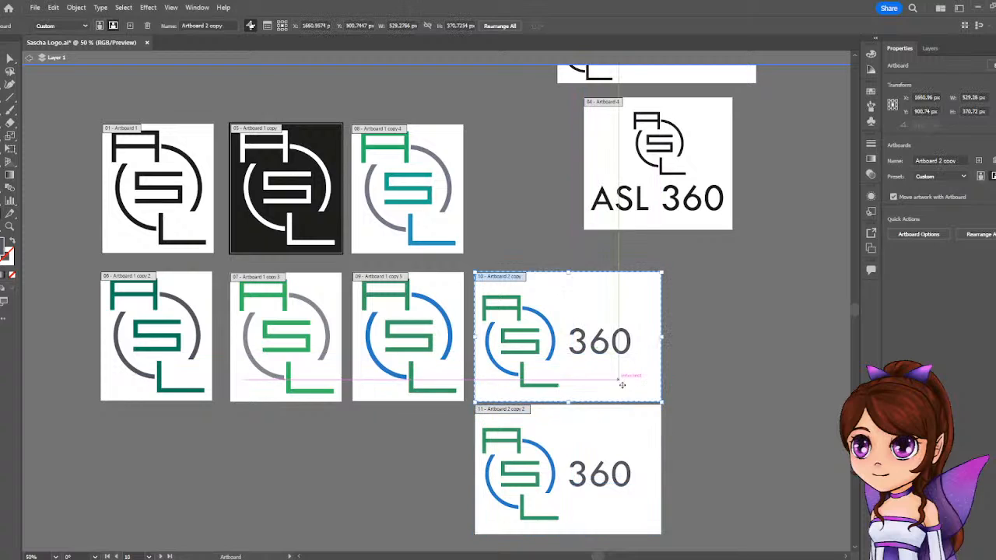
left_click(632, 437, "shift")
mouse_move(625, 413)
left_mouse_down()
mouse_move(626, 383)
mouse_move(625, 393)
left_mouse_up()
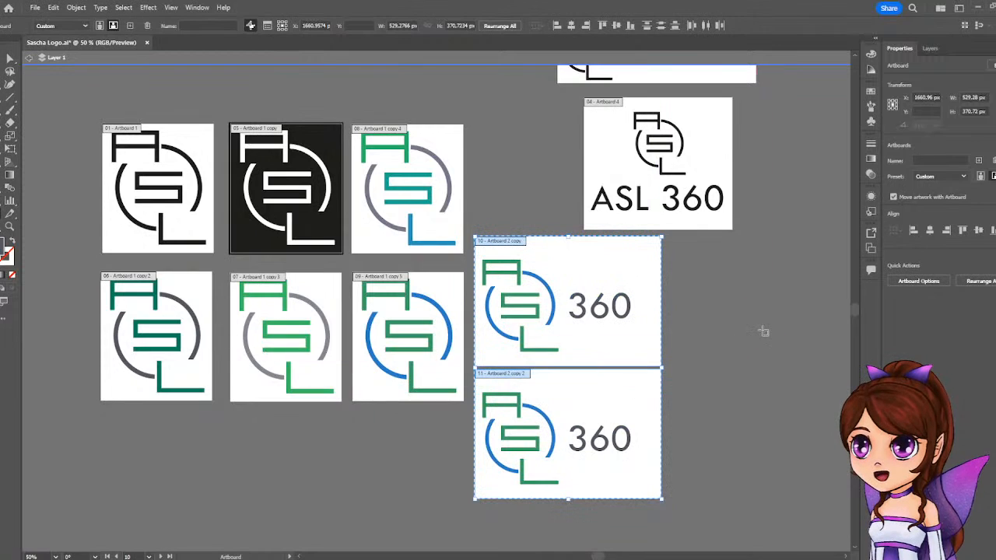
left_click(738, 332)
Move the stacked "ASL 360" artboard next to the other black text layouts, clear of the colored "360" artboards.
scroll(715, 289, "up", 1)
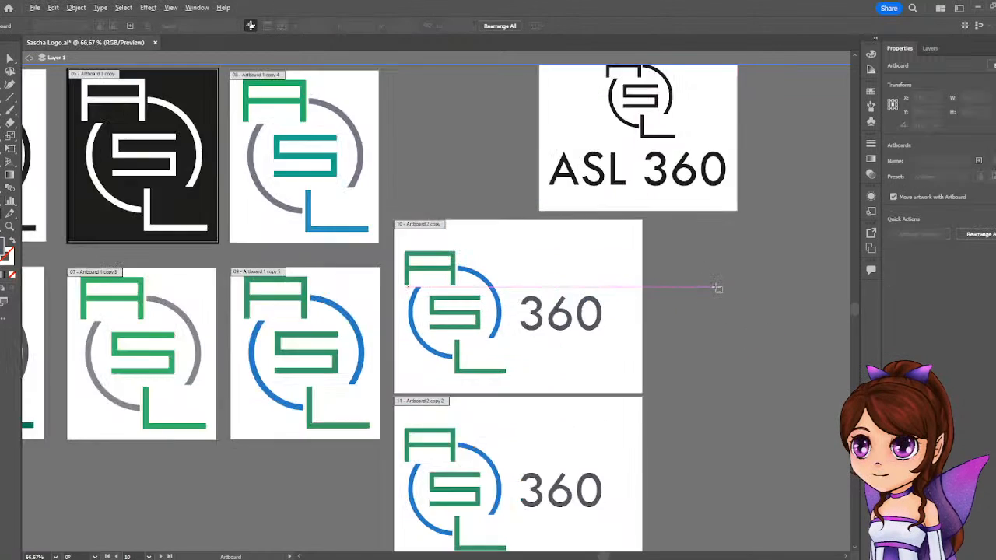
scroll(715, 289, "down", 5)
scroll(717, 288, "up", 1)
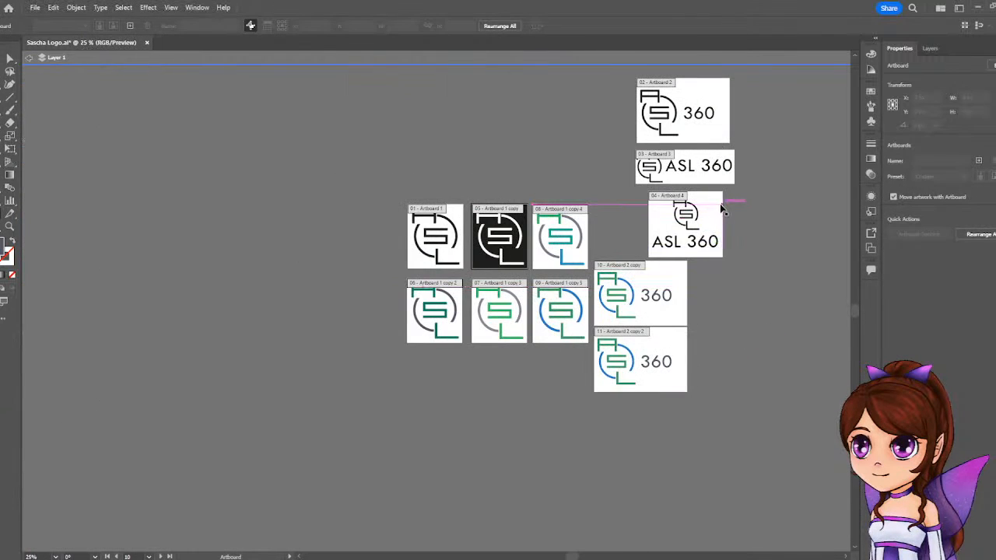
left_click_drag(722, 208, 618, 126)
left_click(795, 232)
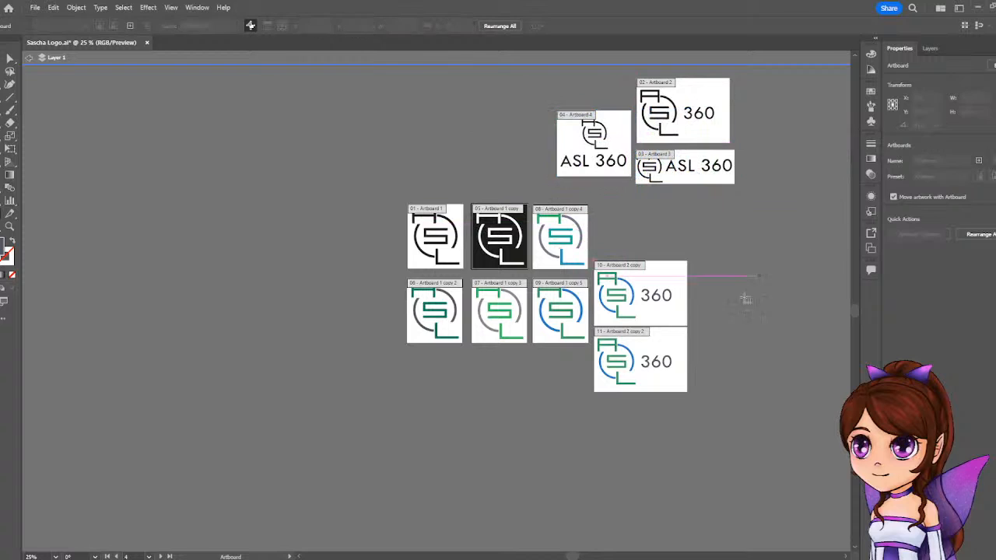
Move both colored "360" artboards together so they sit beside the two rows of square logo artboards.
left_click_drag(667, 379, 667, 319)
key("ctrl+z")
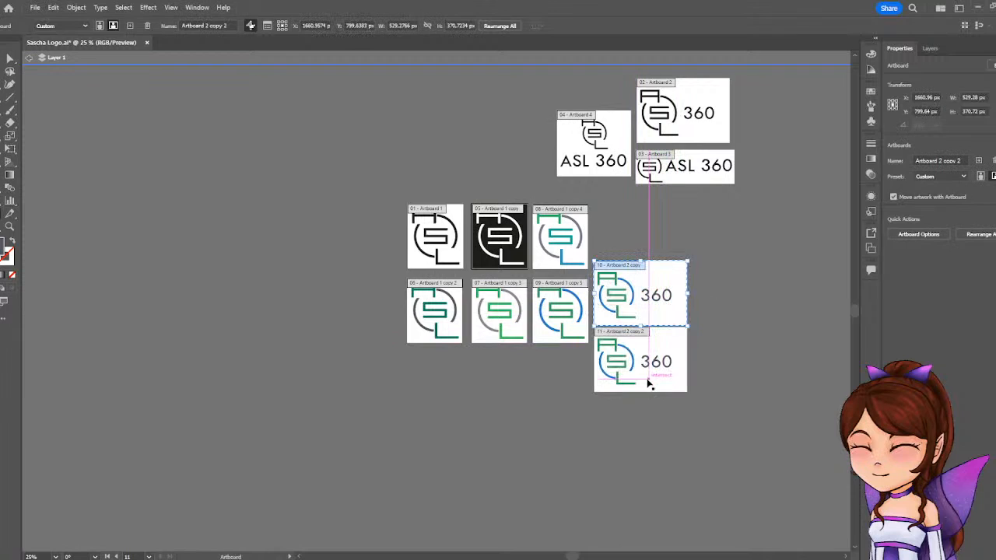
left_click(669, 347, "shift")
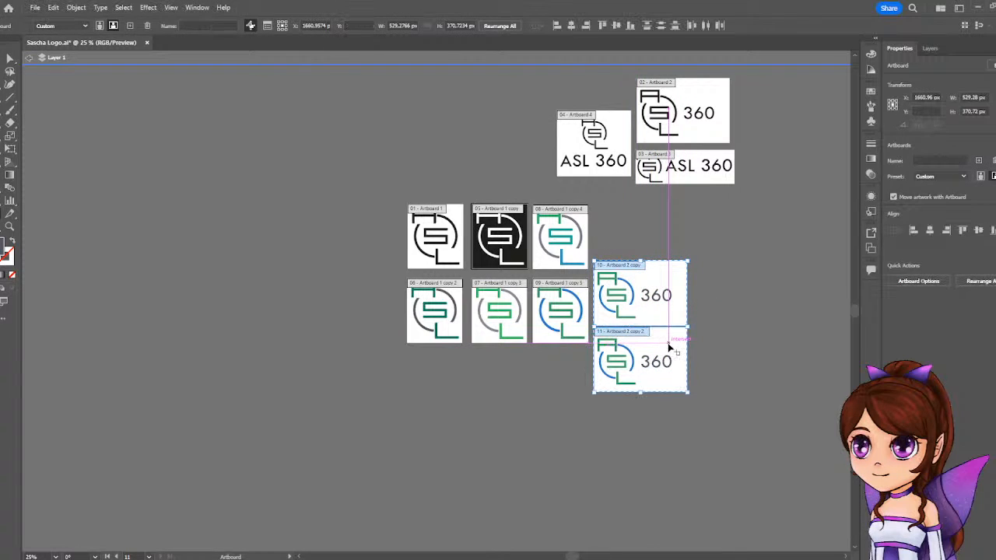
left_click_drag(669, 317, 678, 289)
left_click(756, 272)
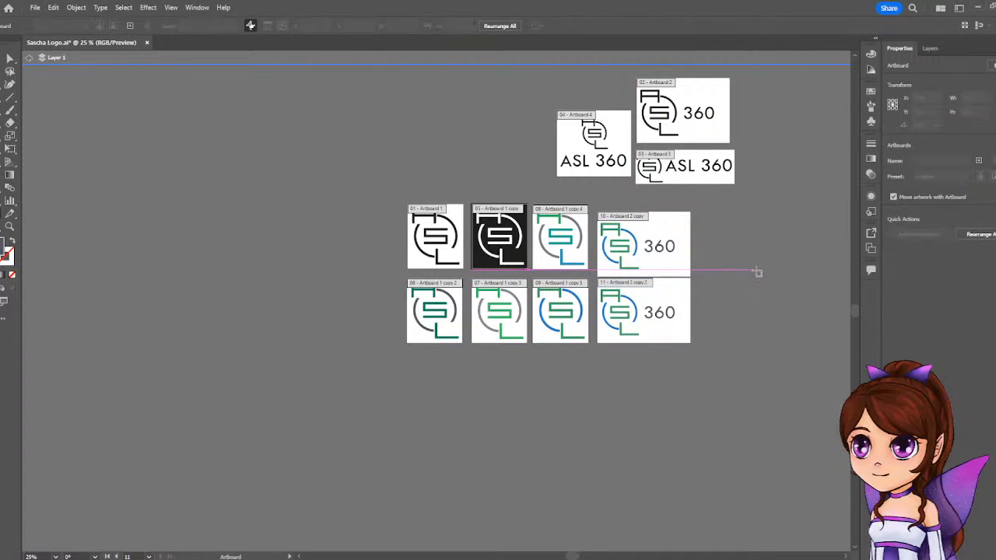
Recolor the upper "360" text with the lighter gray sampled from the arc of the green-to-blue gradient logo.
scroll(629, 327, "up", 3)
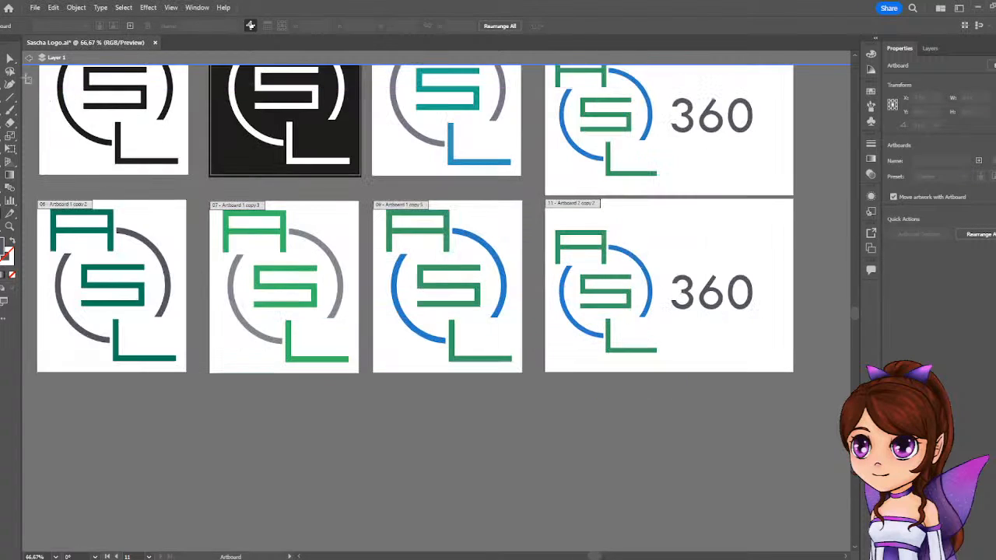
key("v")
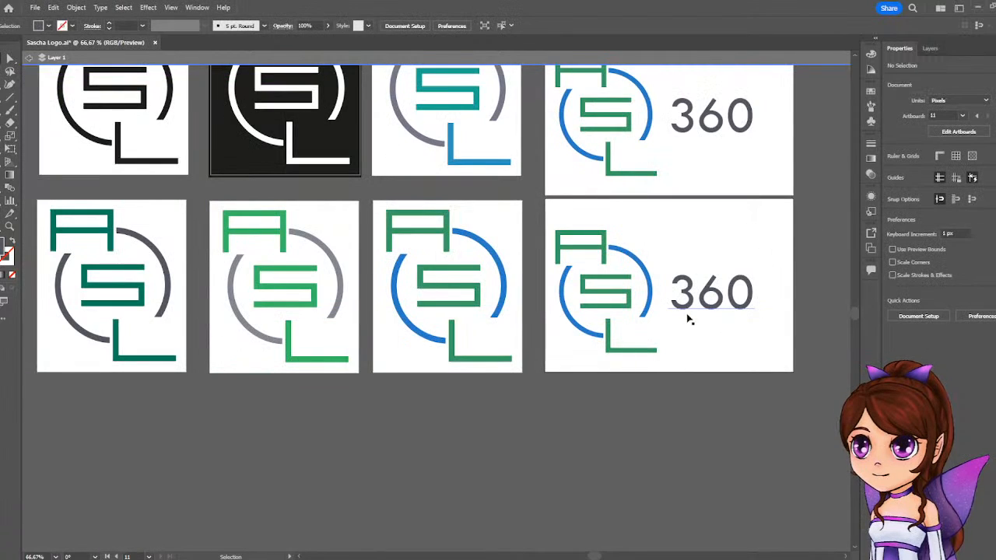
left_click(707, 132)
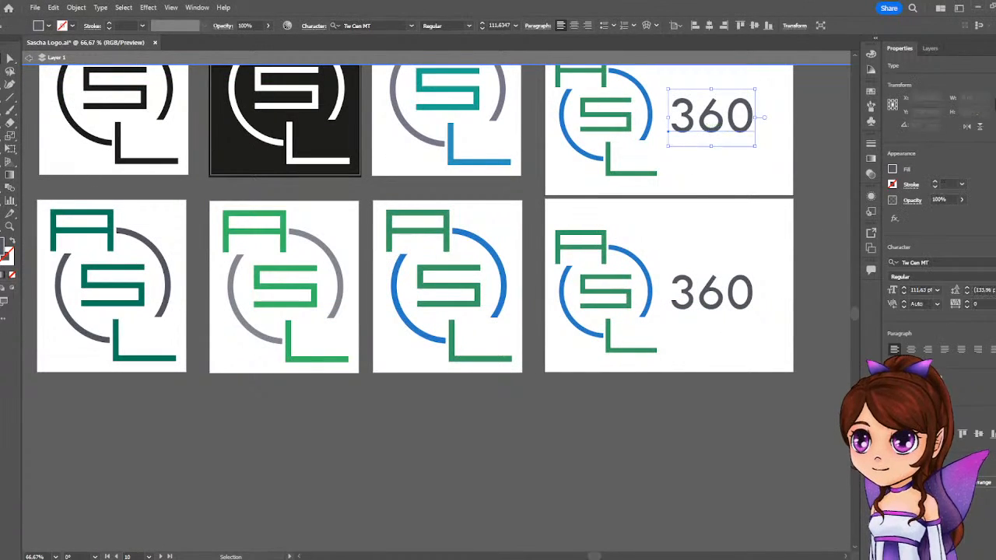
key("i")
left_click(503, 101)
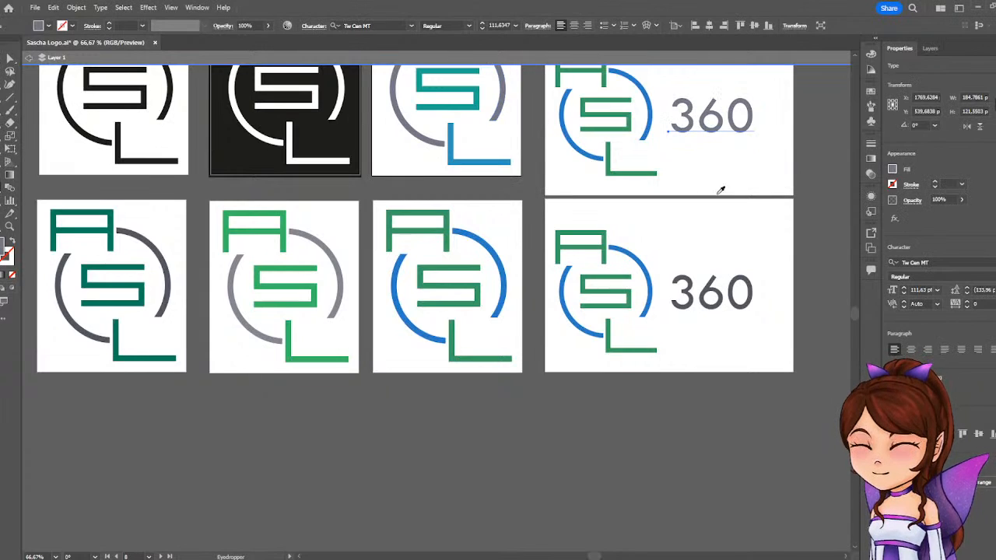
scroll(391, 313, "down", 2)
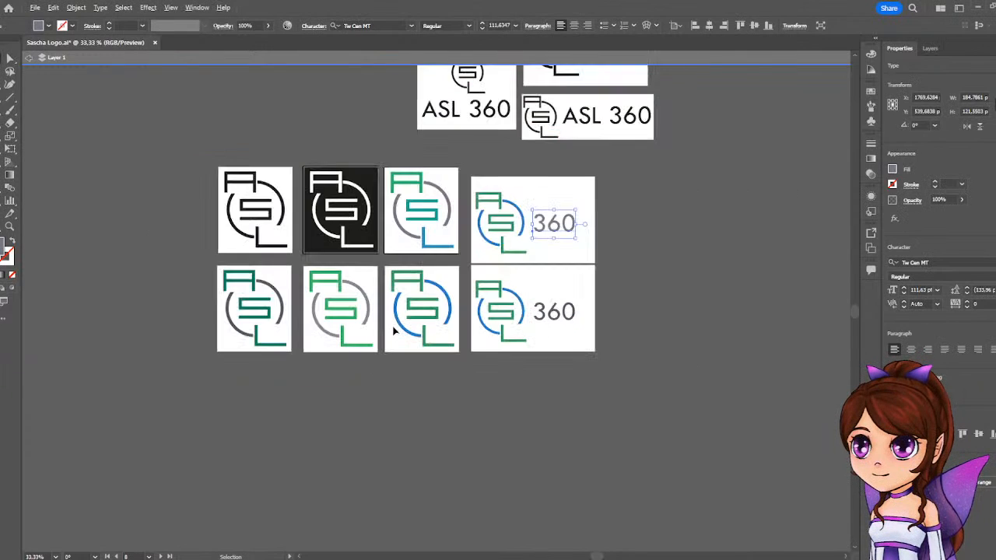
Duplicate the inverted white-on-black artboard with its artwork and place the copy beside the dark green logo at the start of the lower row.
left_click_drag(440, 374, 542, 432)
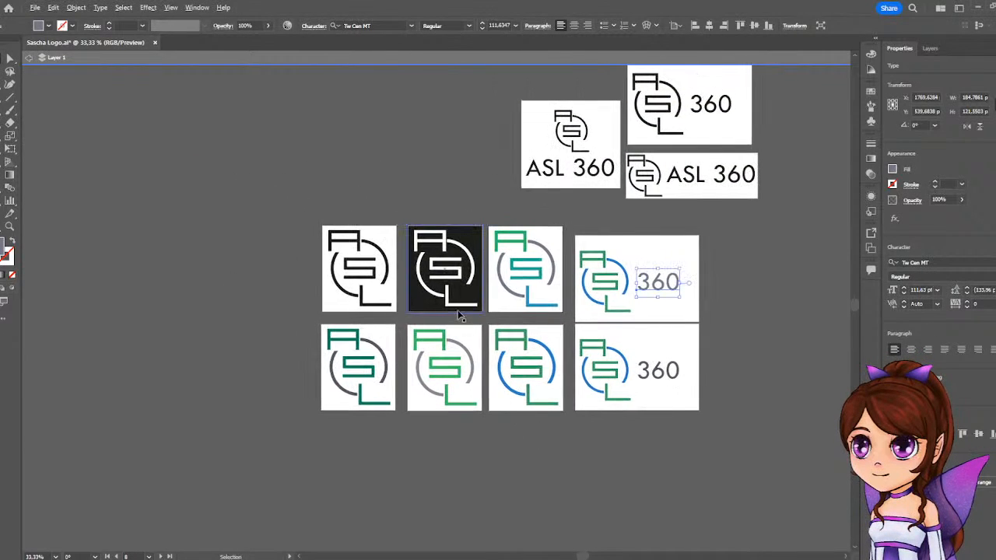
scroll(459, 315, "up", 1)
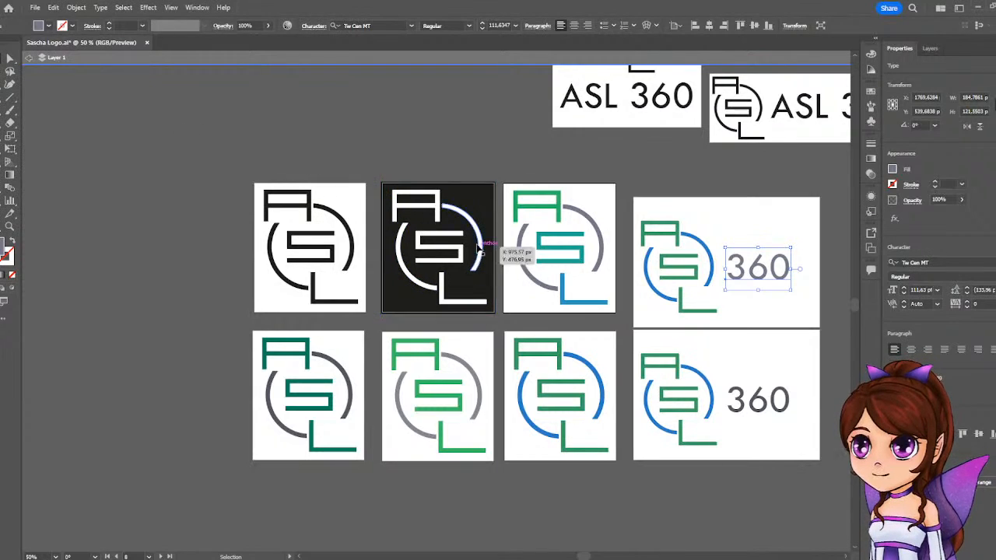
left_click_drag(476, 196, 224, 350)
key("ctrl+z")
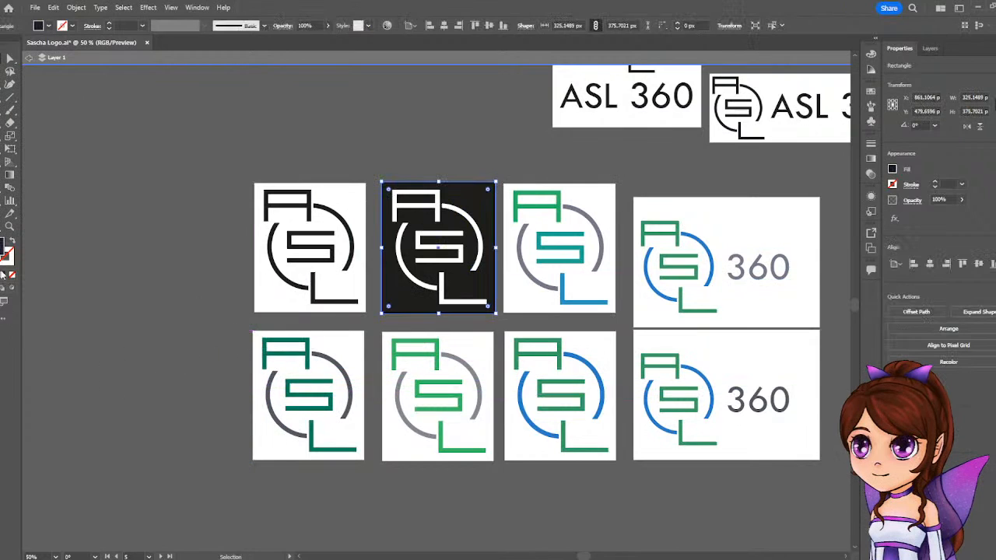
key("shift+o")
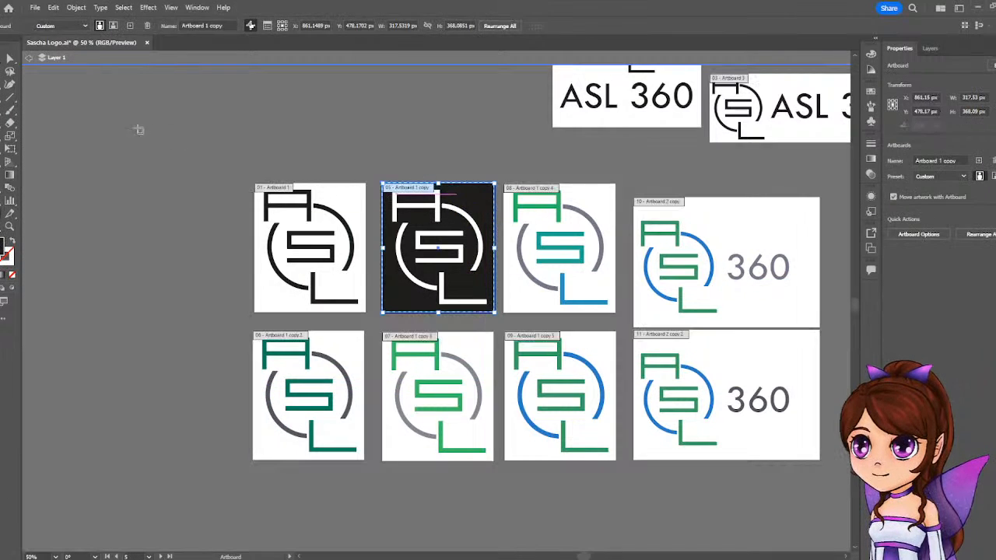
key("v")
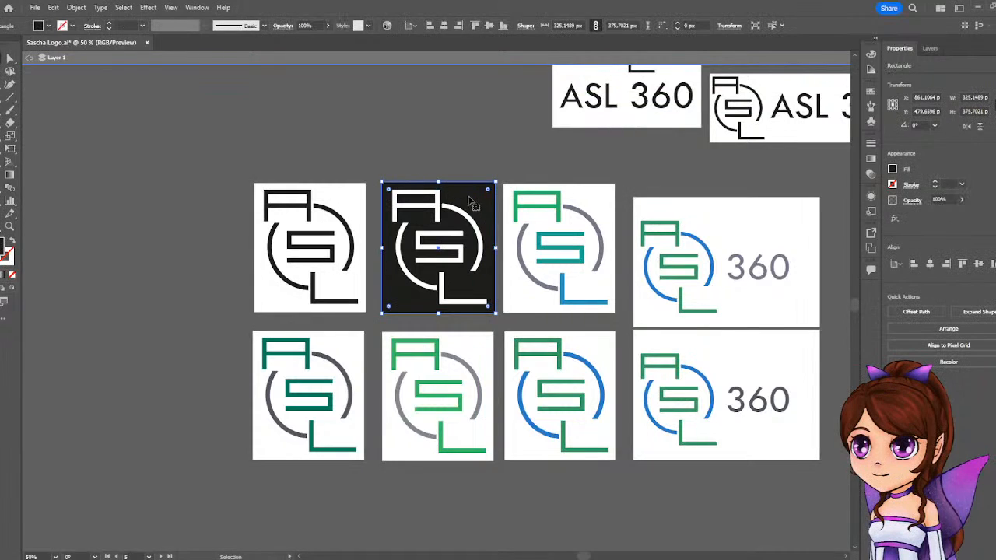
key("shift+o")
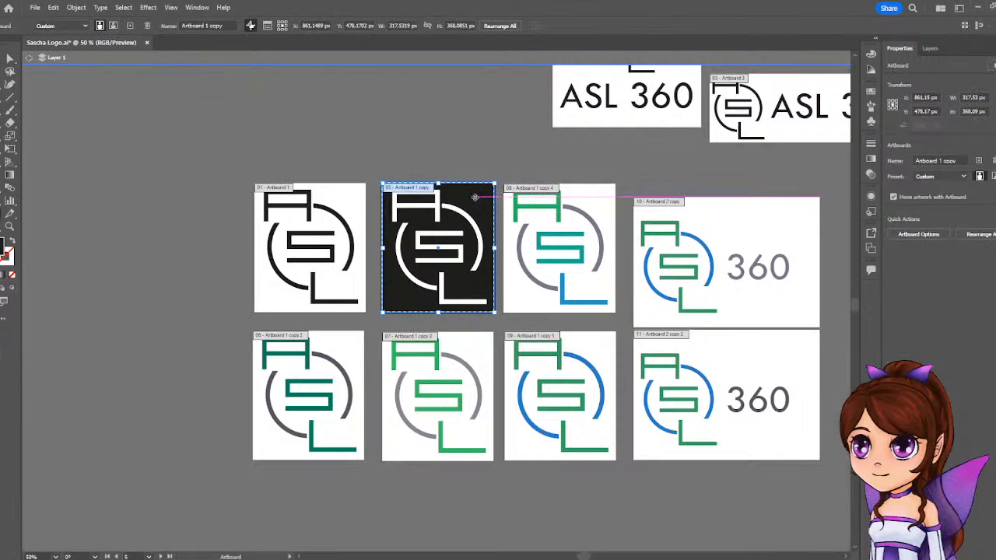
left_click(475, 199)
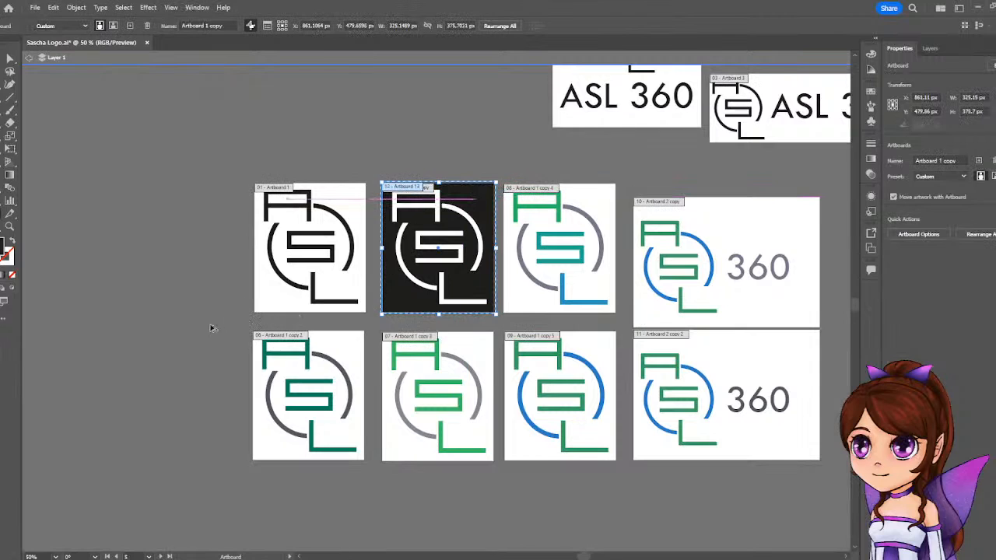
left_click_drag(482, 204, 229, 355)
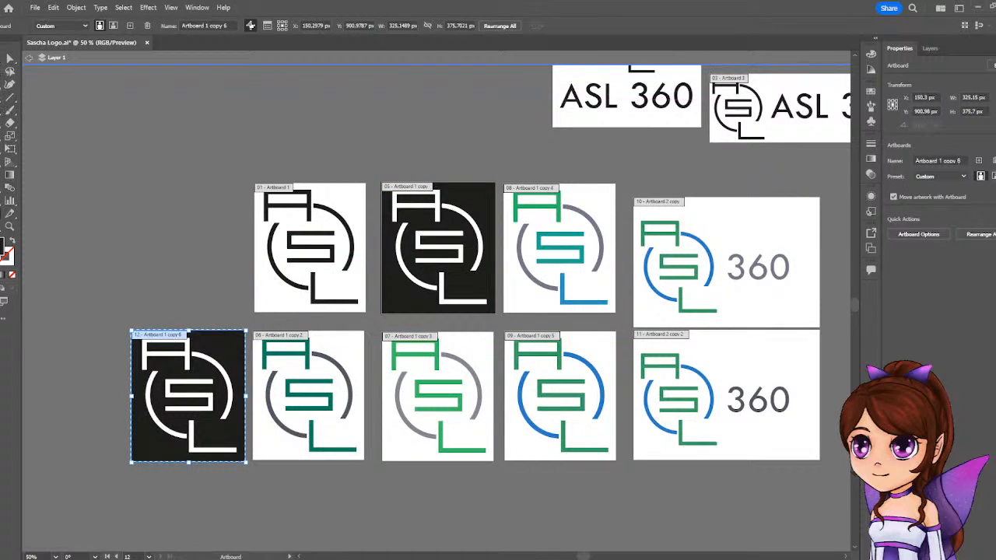
key("Escape")
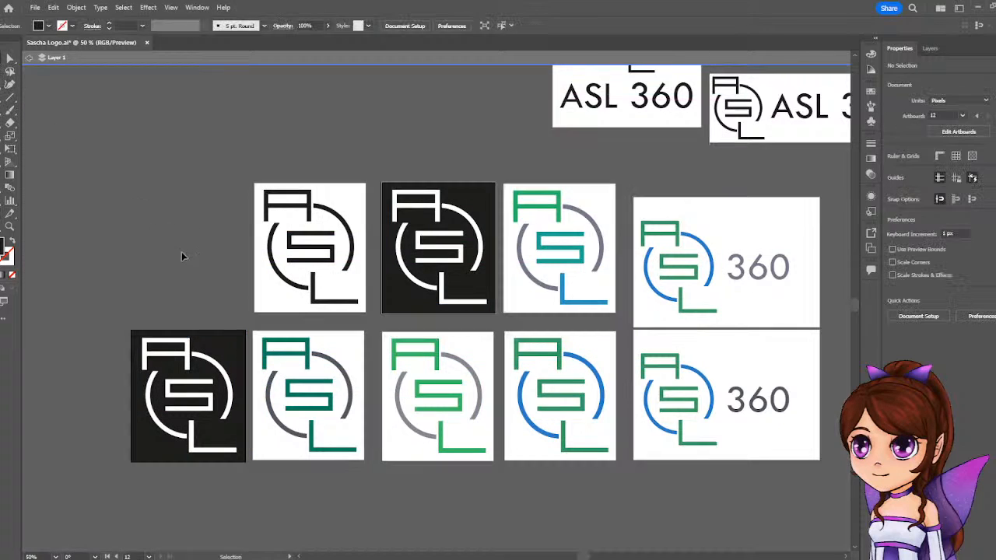
Ungroup the white logo on the duplicated black artboard.
left_click(191, 358)
right_click(190, 357)
left_click(221, 260)
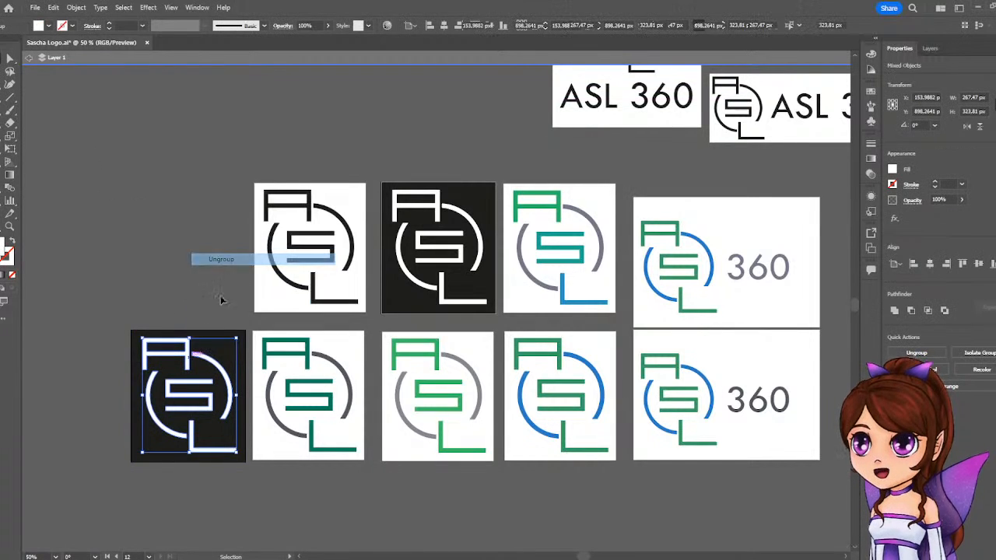
left_click(187, 342)
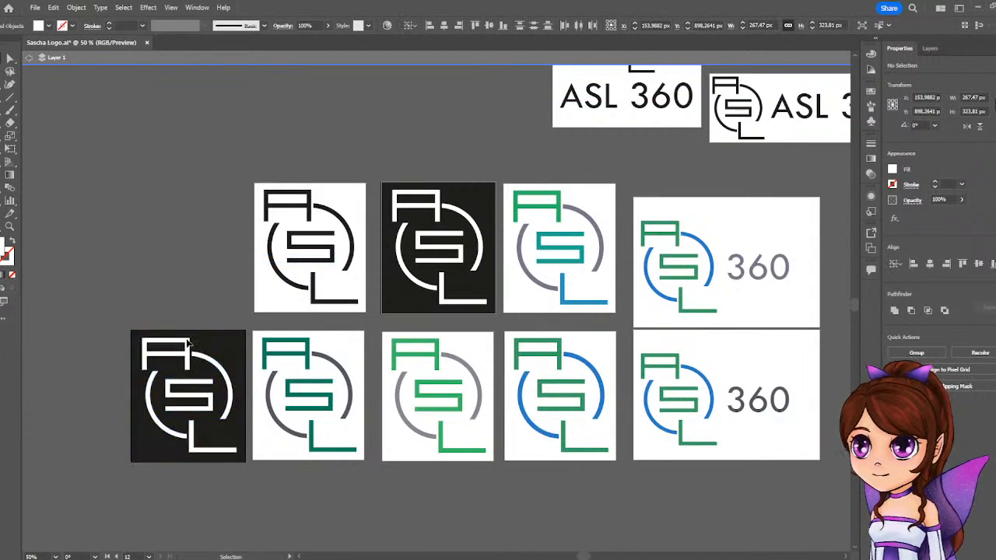
Recolor the A, S and L letters on the lower black artboard with the bright green sampled from the green-and-gray logo.
left_click(189, 350)
left_click(191, 383, "shift")
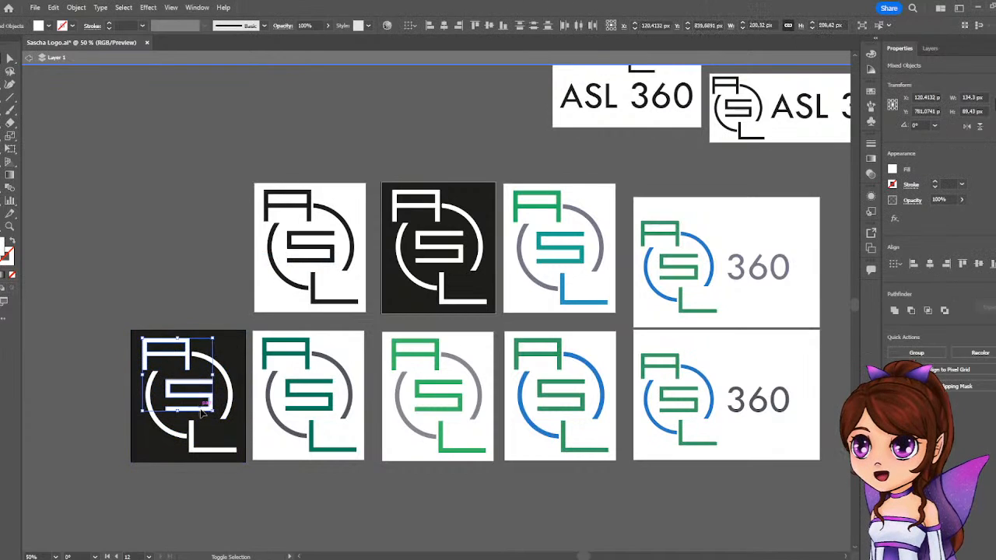
left_click(192, 438, "shift")
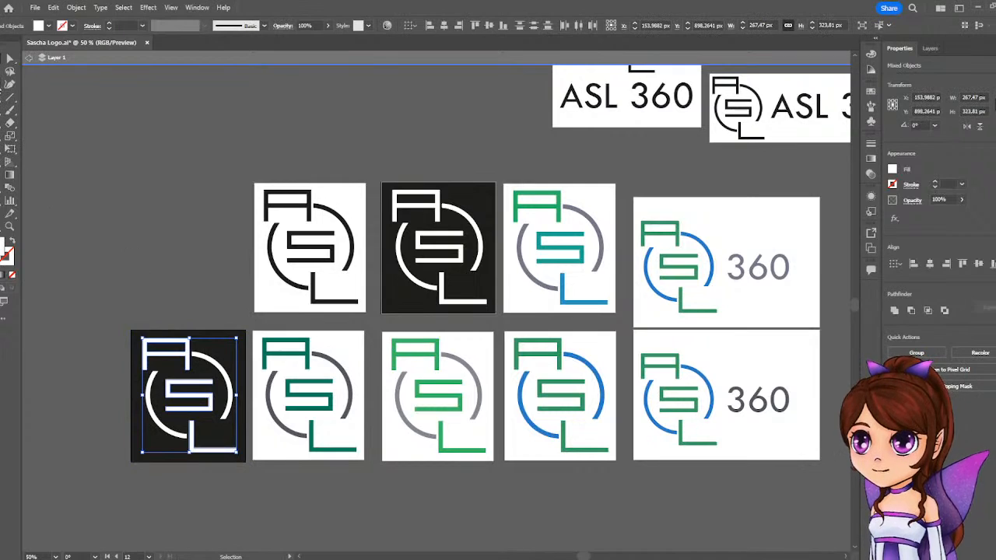
key("i")
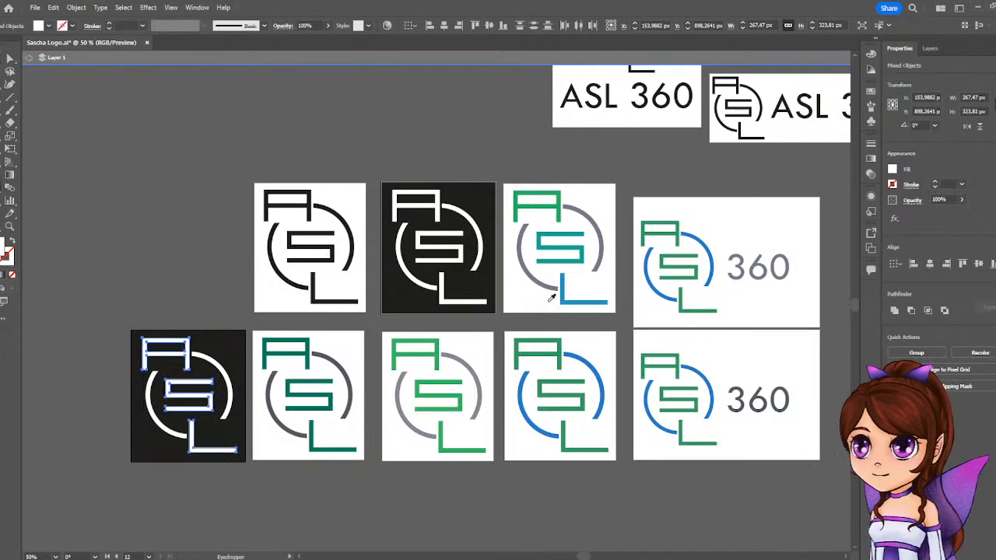
left_click(563, 352)
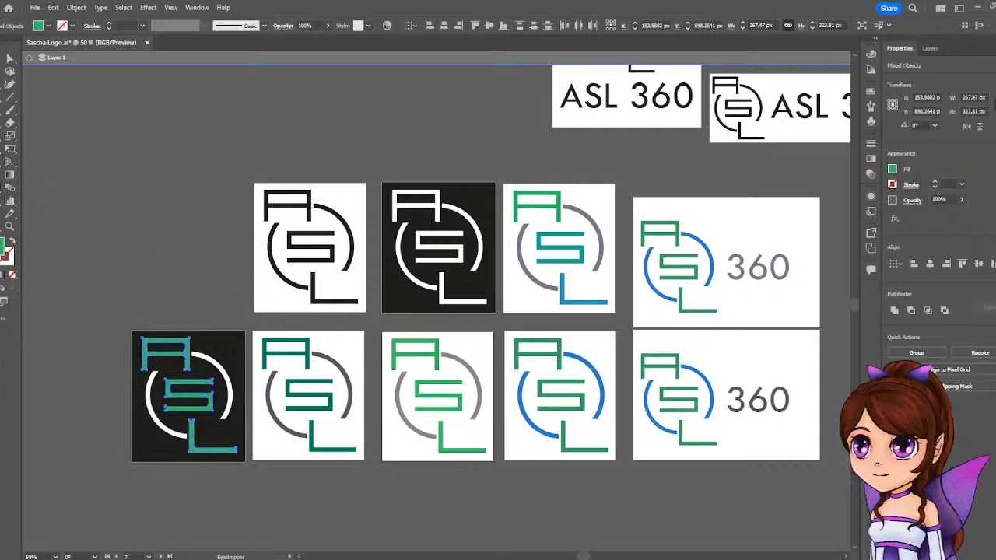
key("v")
left_click(177, 298)
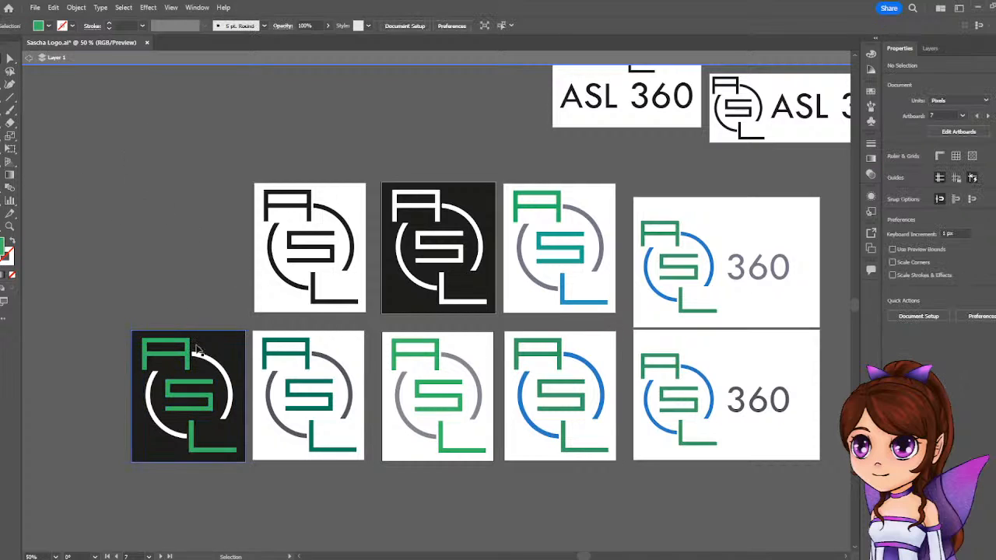
Recolor the S with the green sampled from the blue-arc logo and the L with the dark green sampled from the dark green logo.
left_click(191, 394)
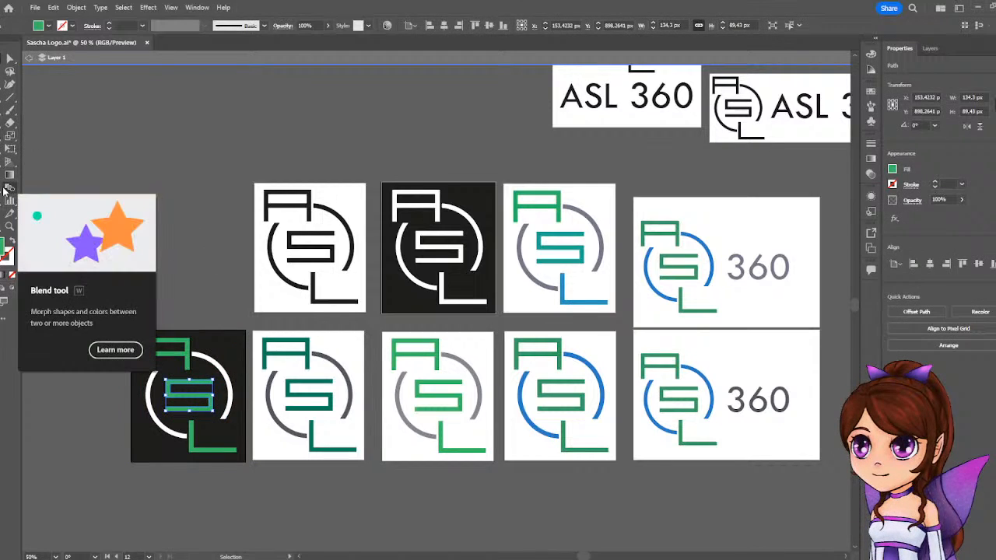
left_click(562, 367)
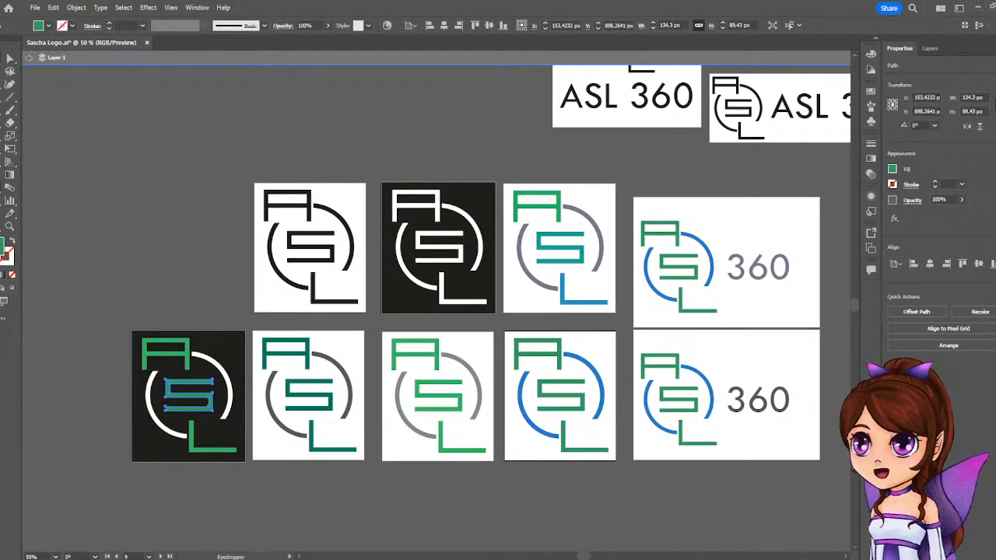
key("v")
left_click(192, 439)
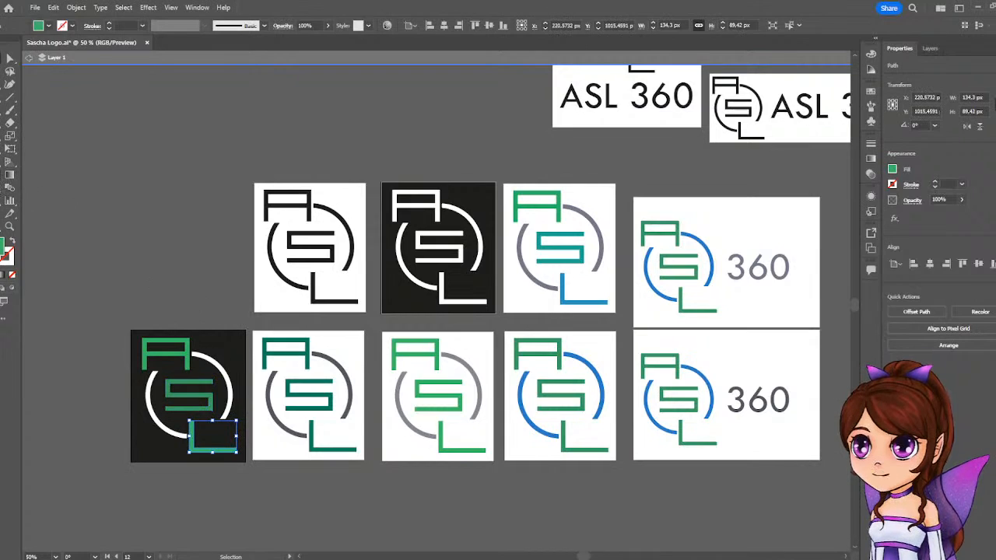
key("i")
left_click(312, 352)
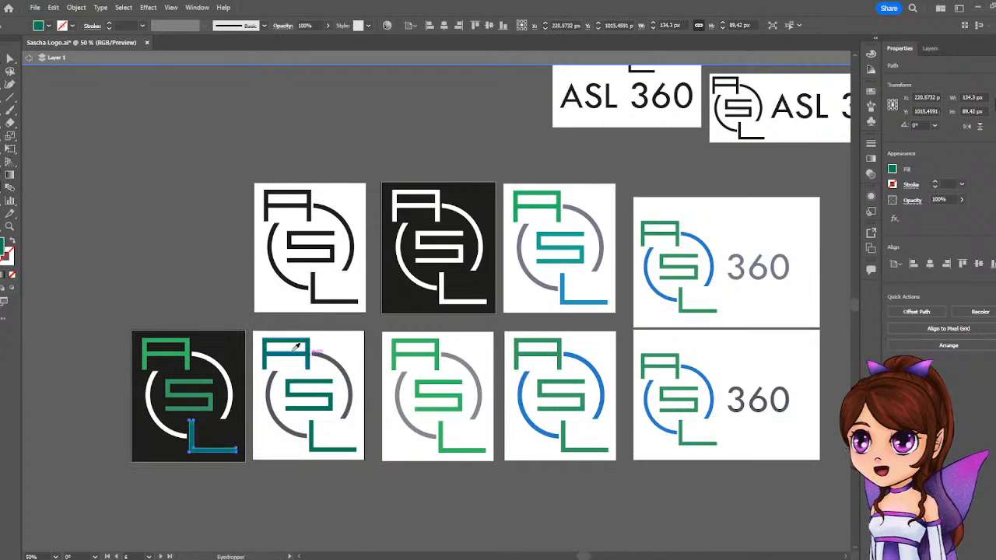
key("v")
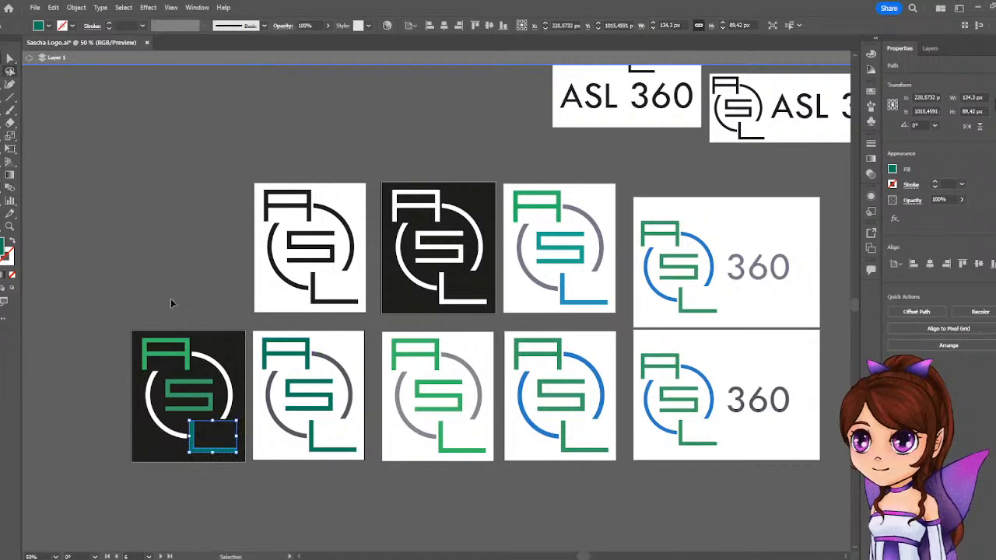
Recolor the black artboard's left arc with the gray of the green-and-gray logo and its right arc with the blue of the blue-arc logo.
left_click(151, 387)
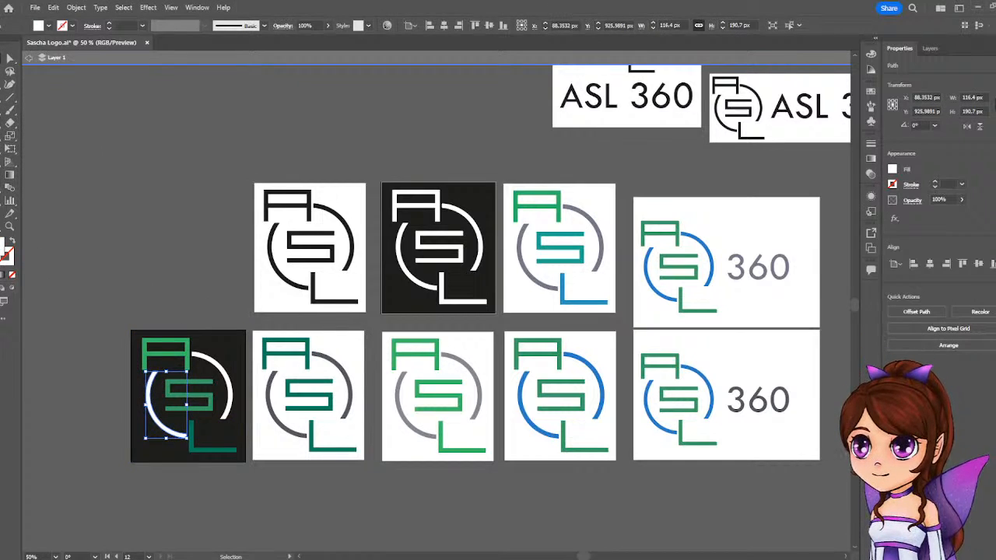
key("i")
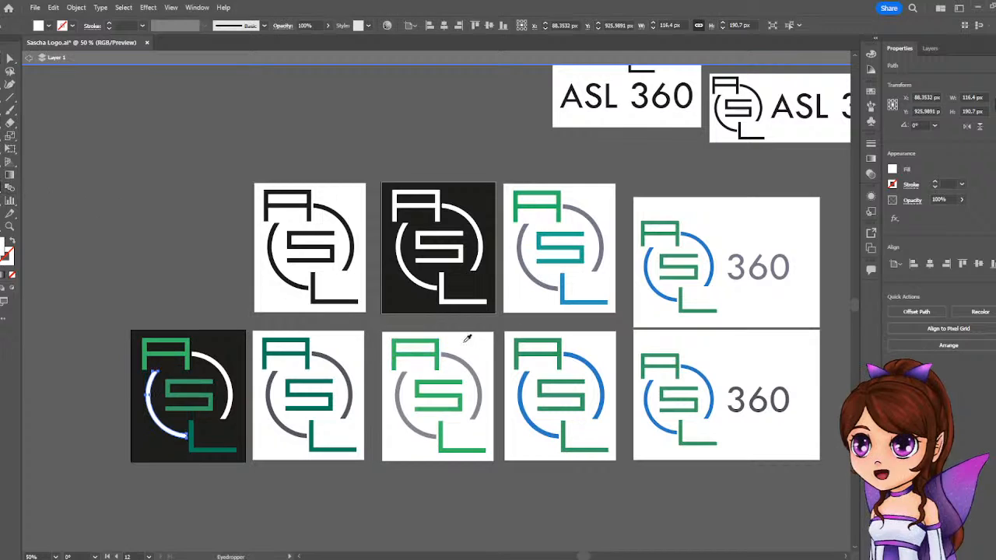
left_click(398, 390)
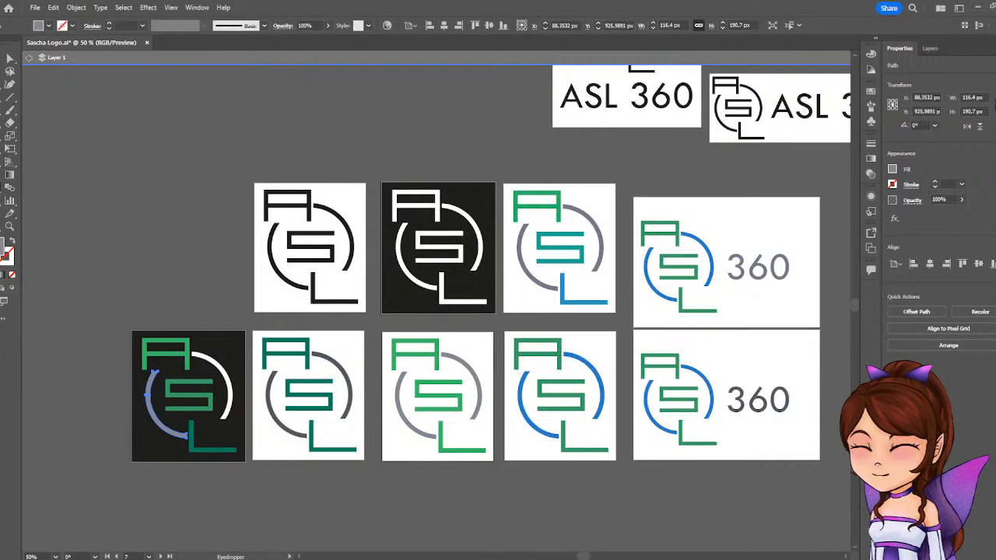
left_click(224, 369)
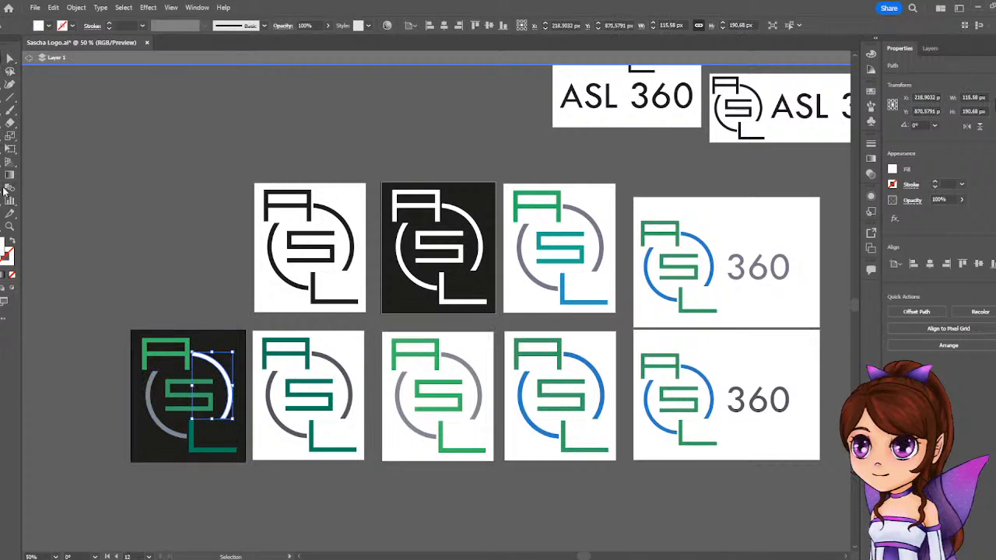
left_click(589, 359)
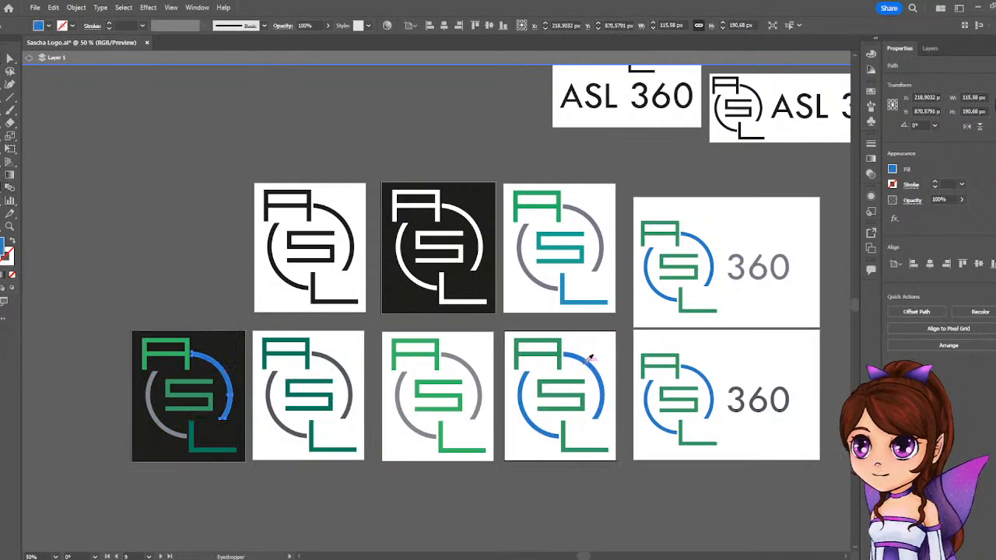
left_click(162, 163)
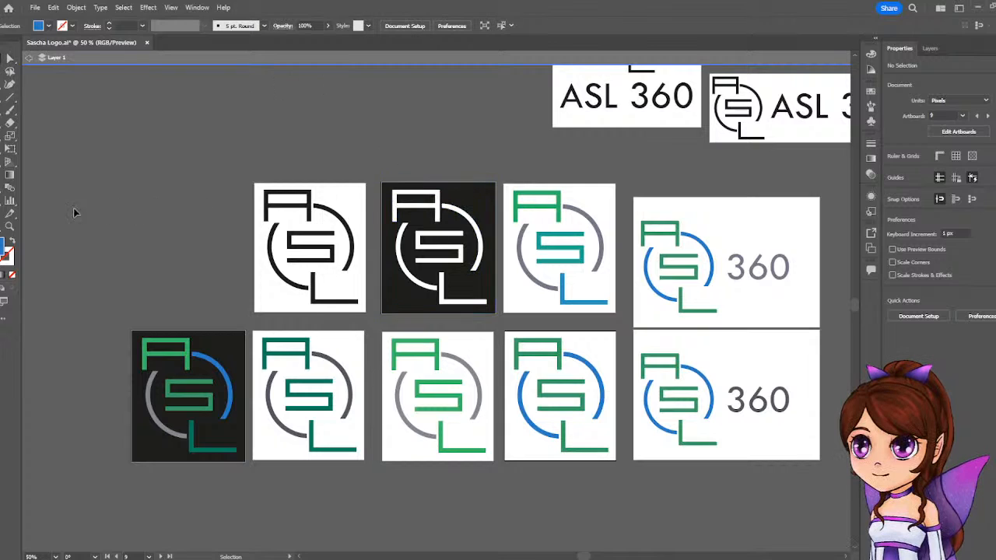
Duplicate the white-on-black logo artboard to the start of the upper row, directly above the recolored black artboard.
key("shift+o")
left_click_drag(598, 349, 224, 203)
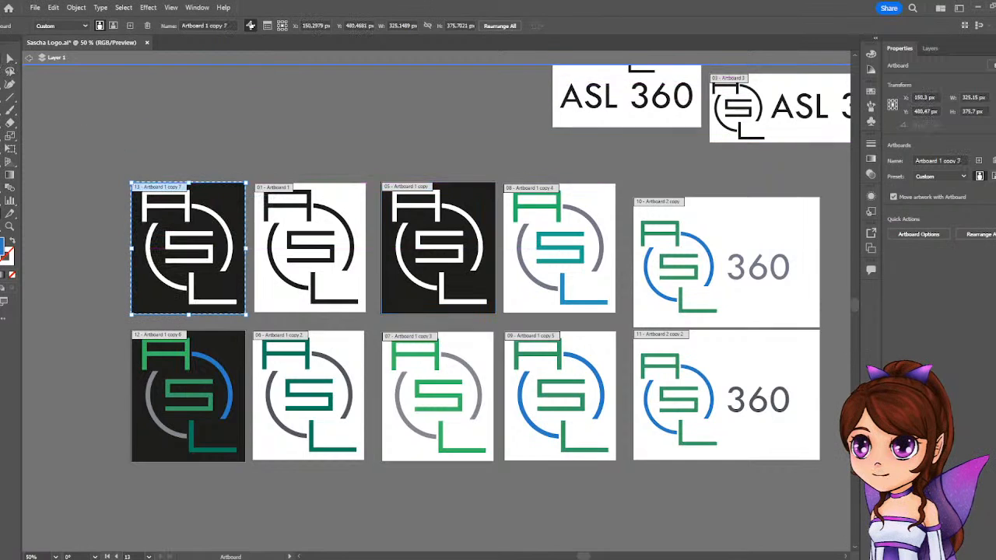
left_click(10, 58)
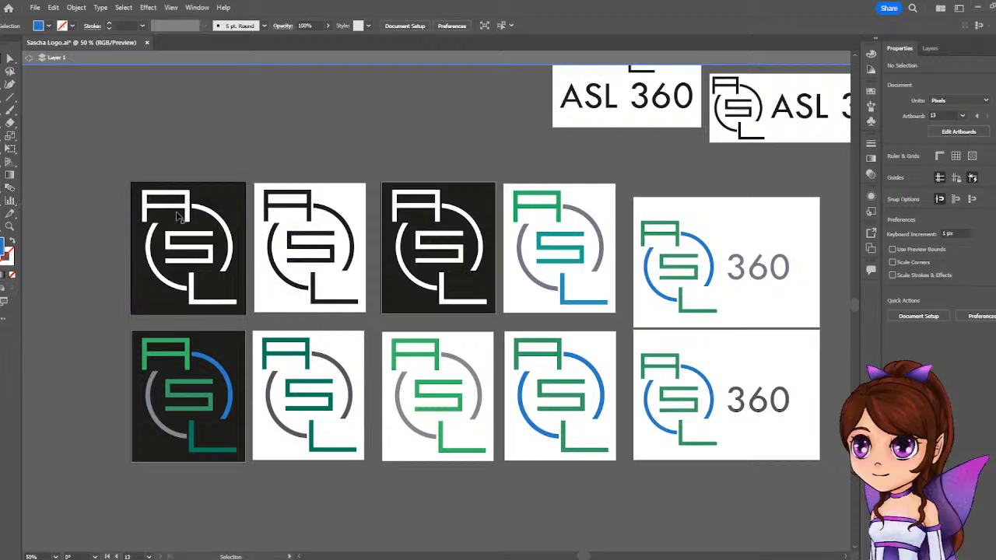
Recolor the new copy's black background rectangle with the lighter gray sampled from the arc of the green-to-blue gradient logo.
left_click(219, 203)
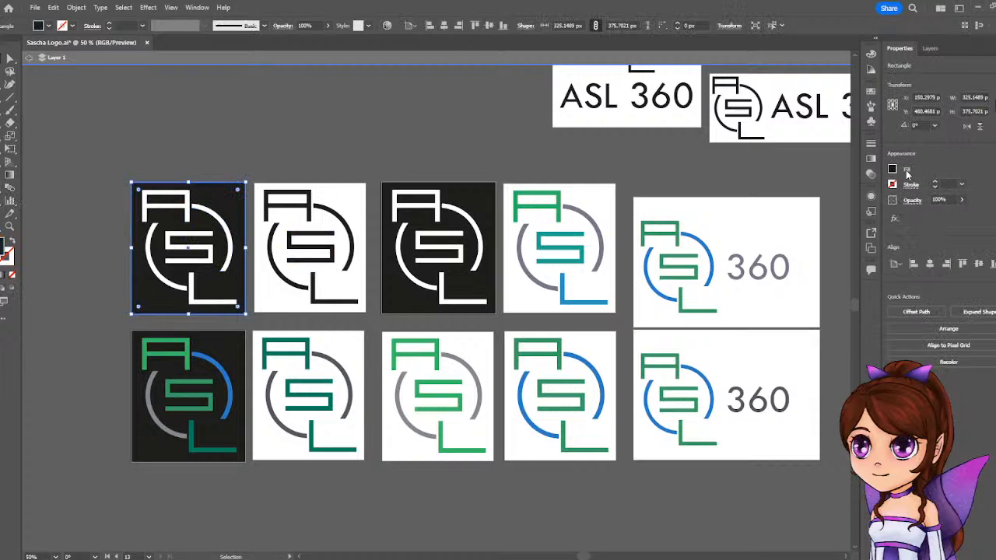
left_click(893, 171)
left_click(921, 166)
key("i")
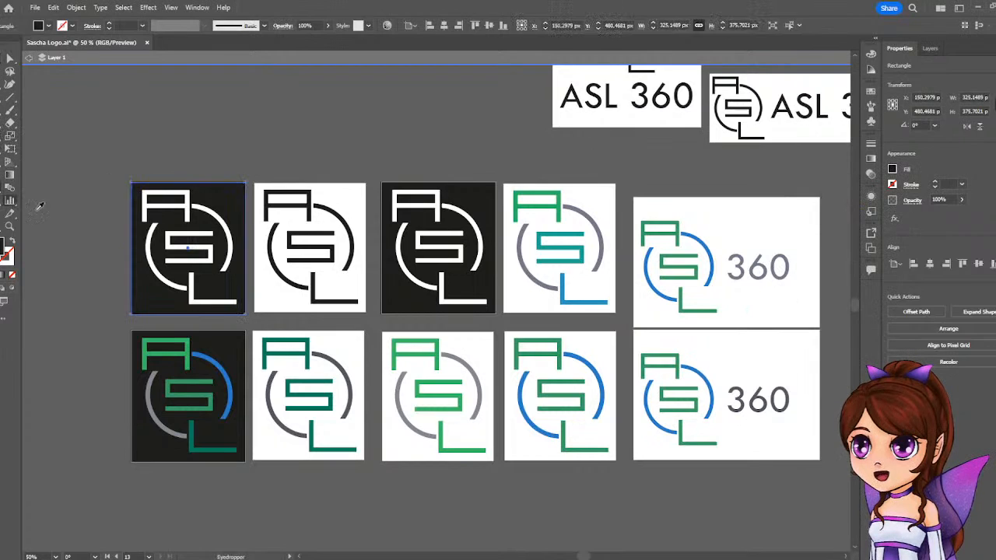
left_click(342, 364)
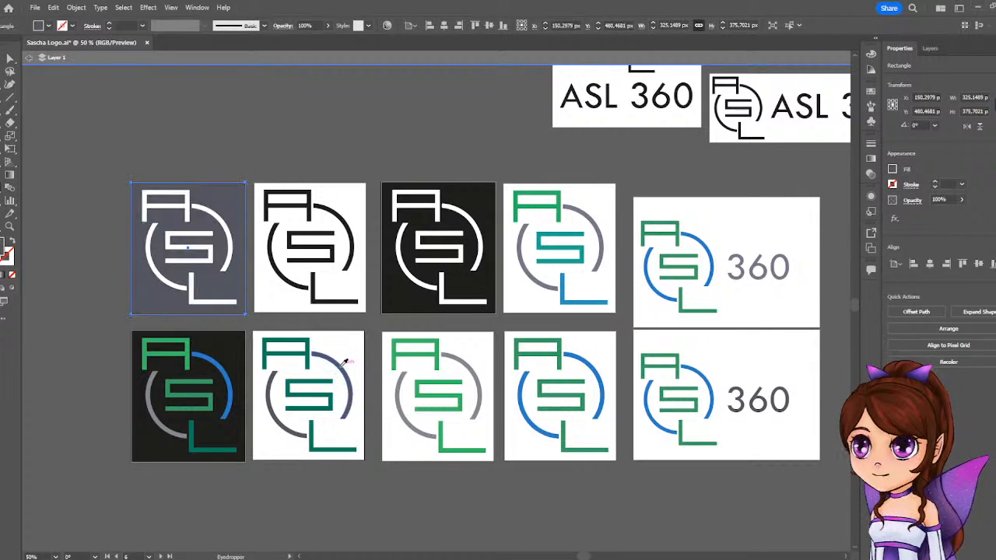
left_click(596, 230)
key("v")
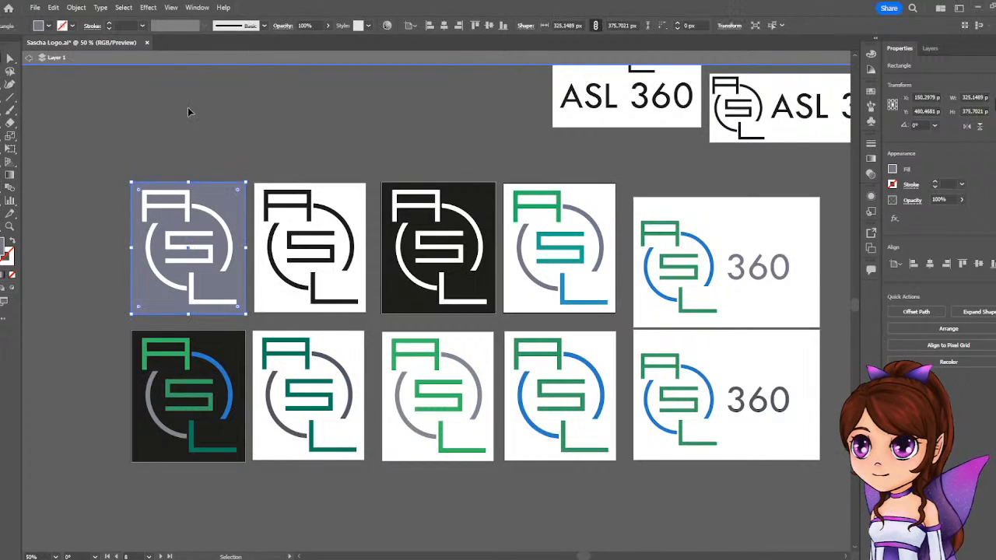
left_click(190, 109)
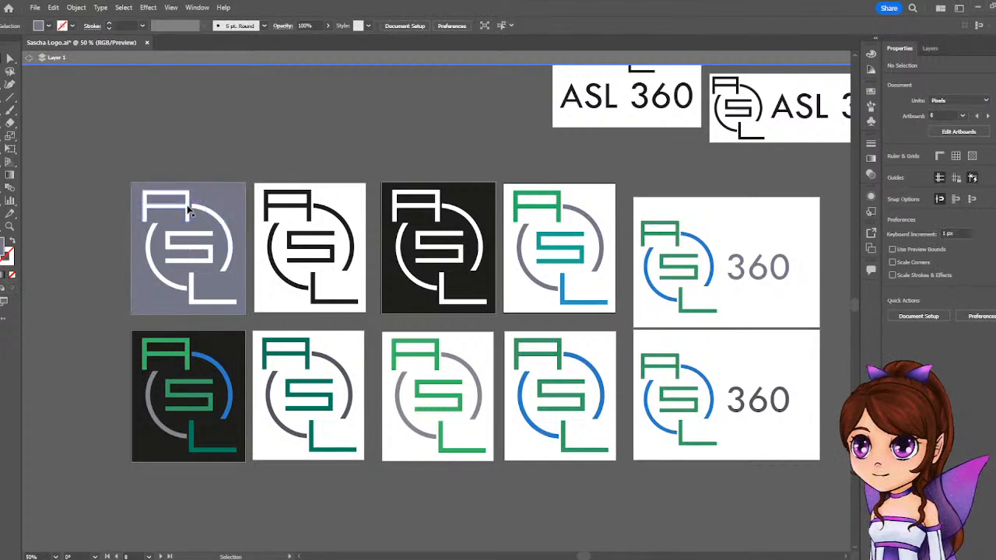
Try the greens of the blue-arc and green-and-gray logos on the whole gray-background logo, and restore its white fill.
left_click(192, 218)
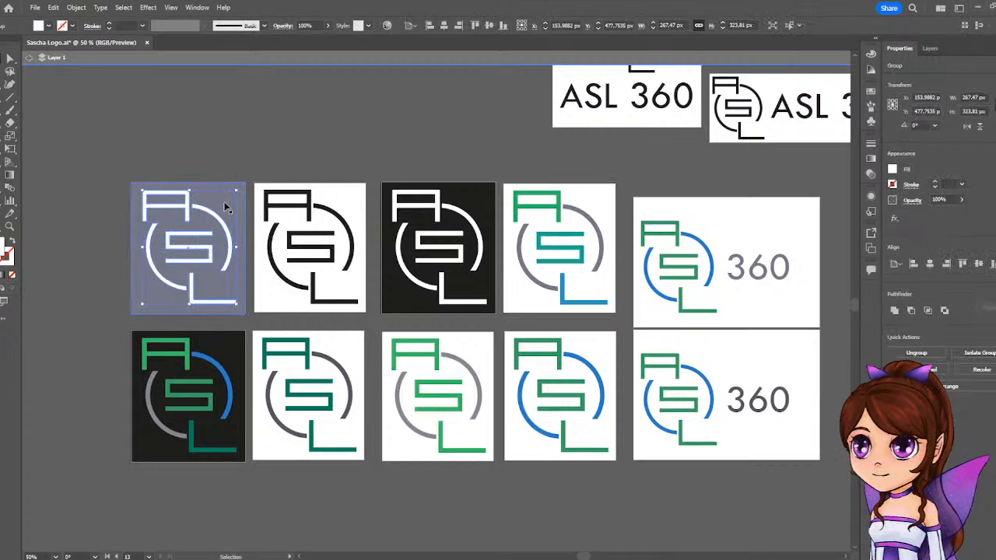
key("i")
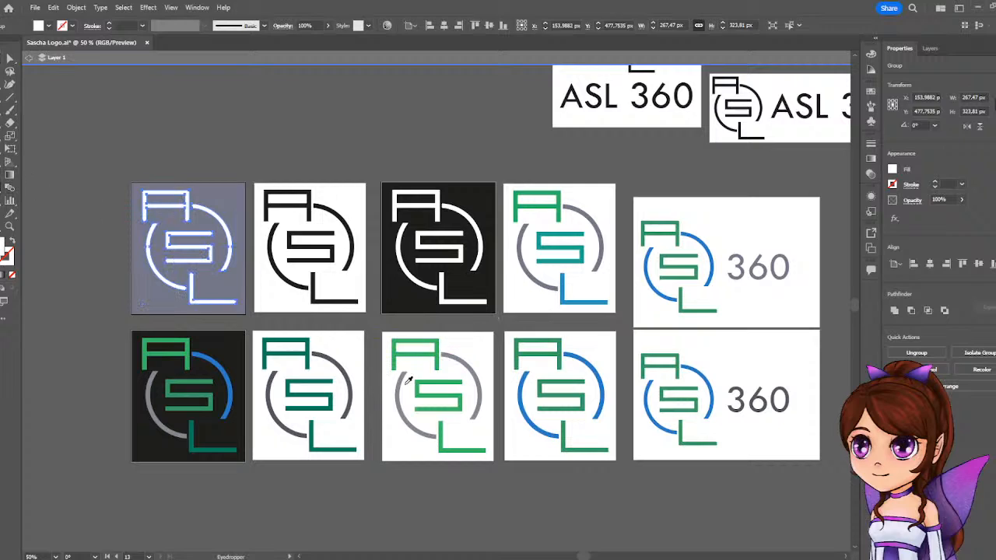
left_click(520, 353)
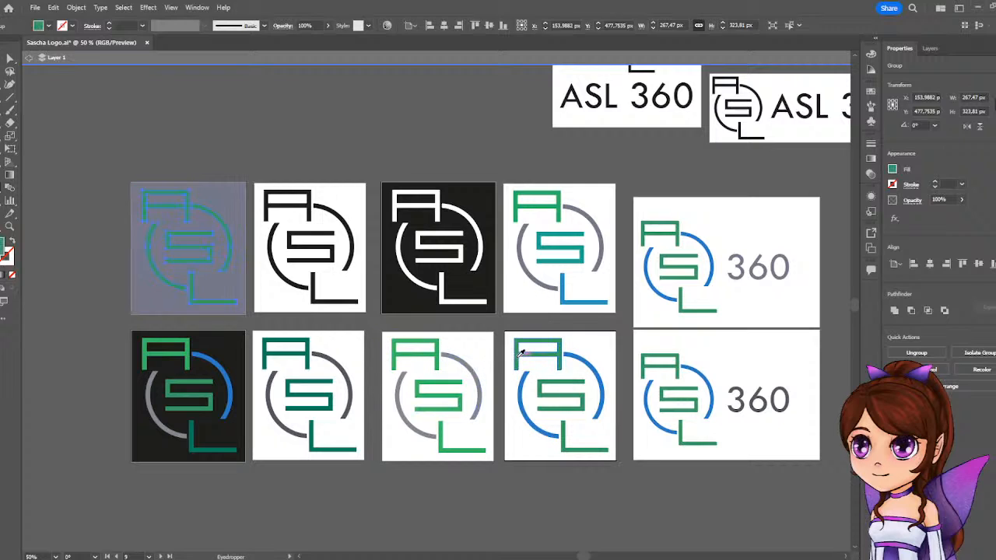
left_click(453, 379)
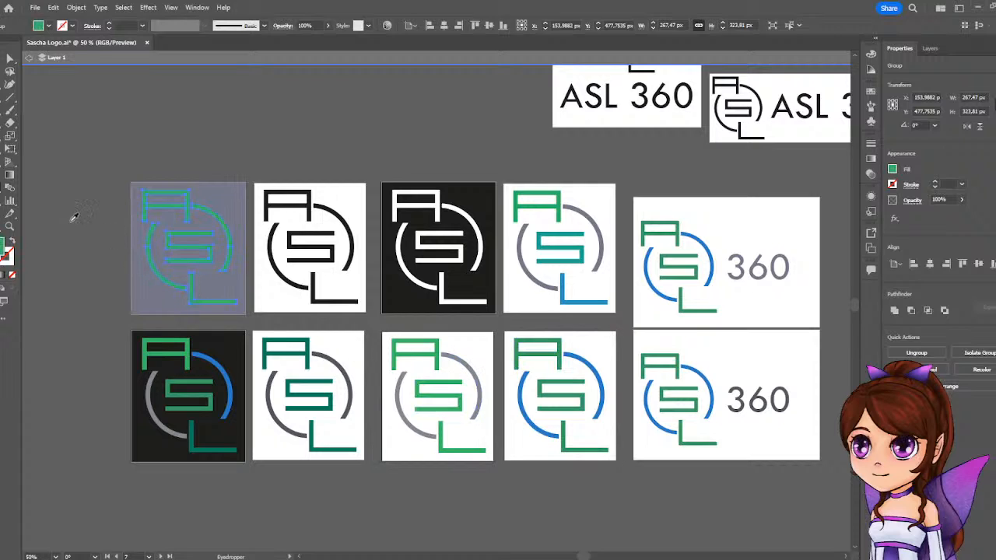
left_click(428, 247)
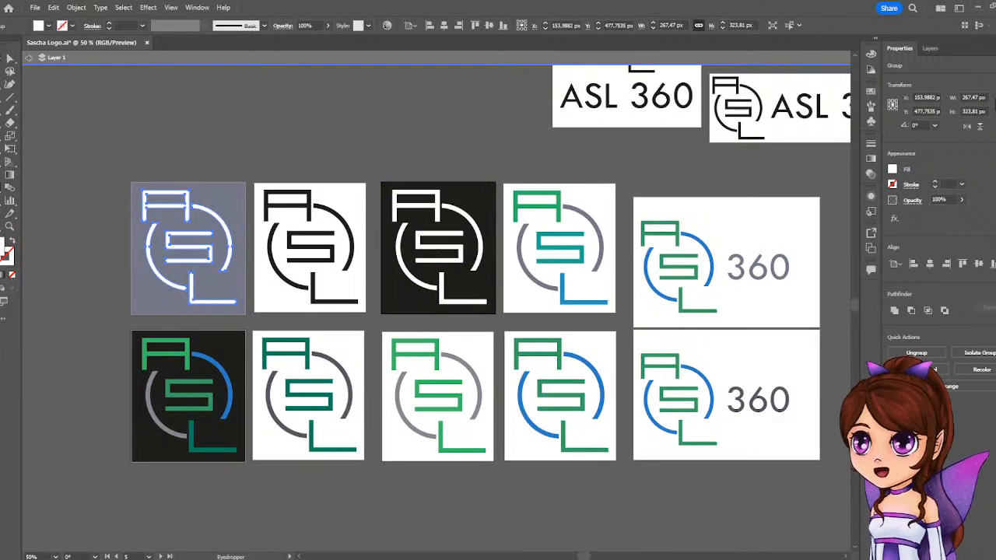
Ungroup the white logo on the gray artboard into separate letters and arcs.
left_click(10, 59)
right_click(190, 265)
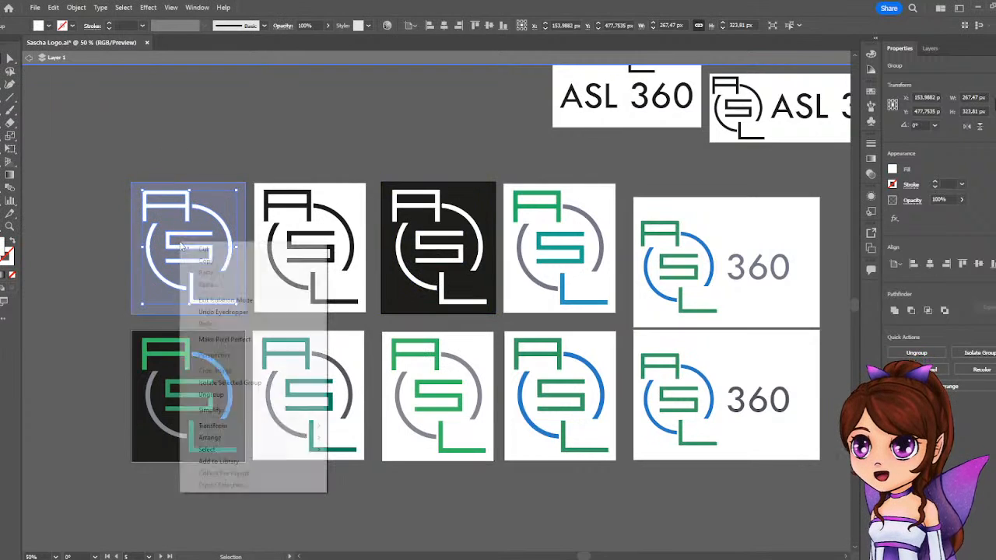
left_click(229, 393)
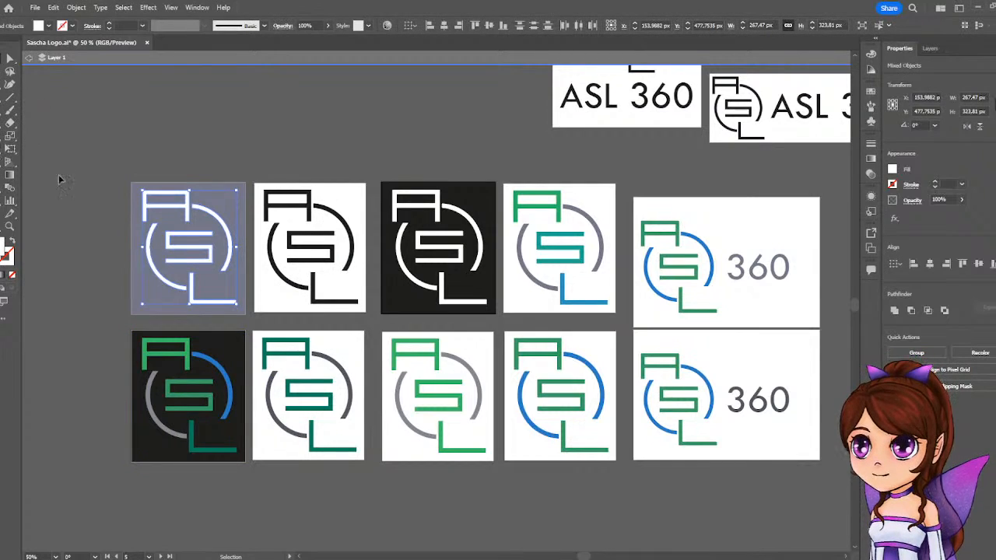
left_click(36, 107)
left_click(215, 217)
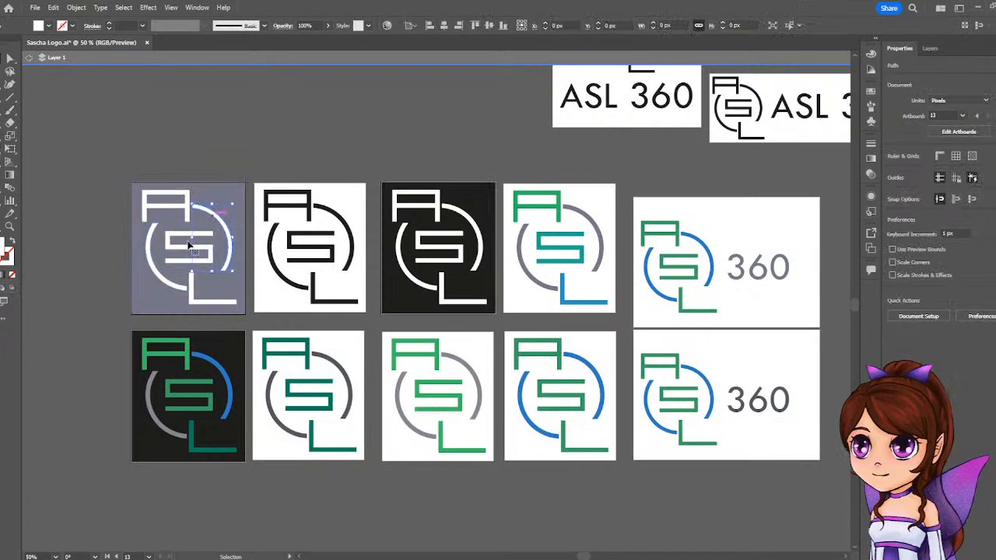
left_click(156, 268, "shift")
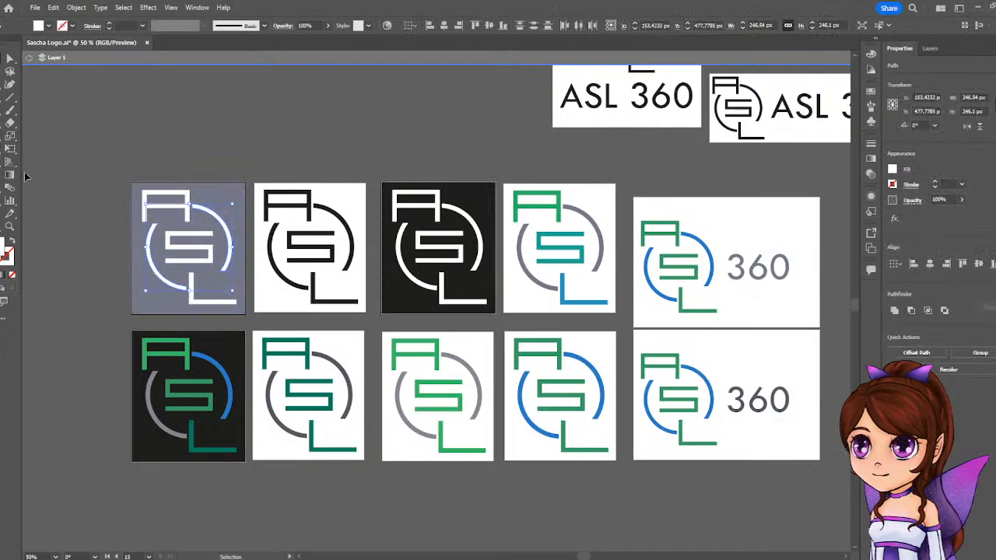
left_click(158, 102)
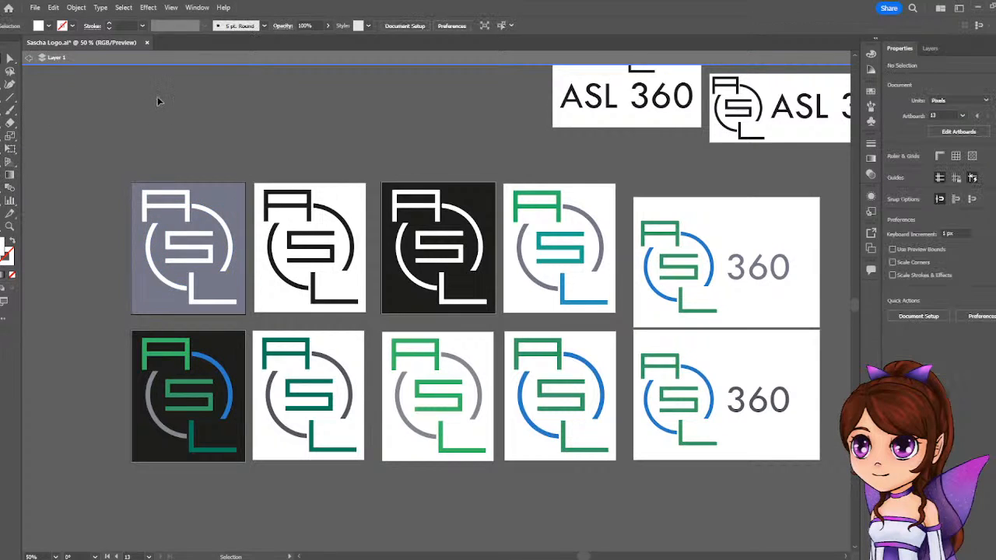
left_click(181, 210)
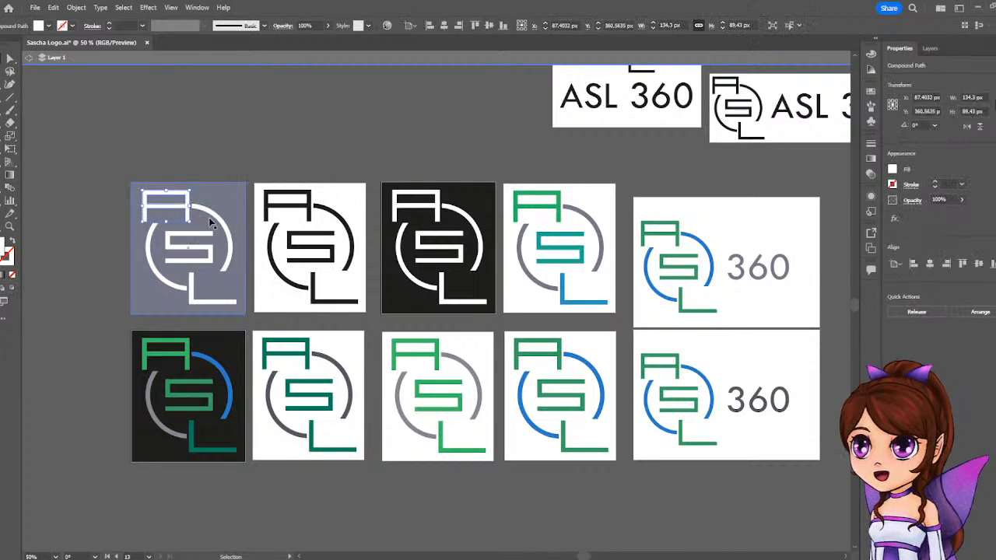
left_click(212, 224, "shift")
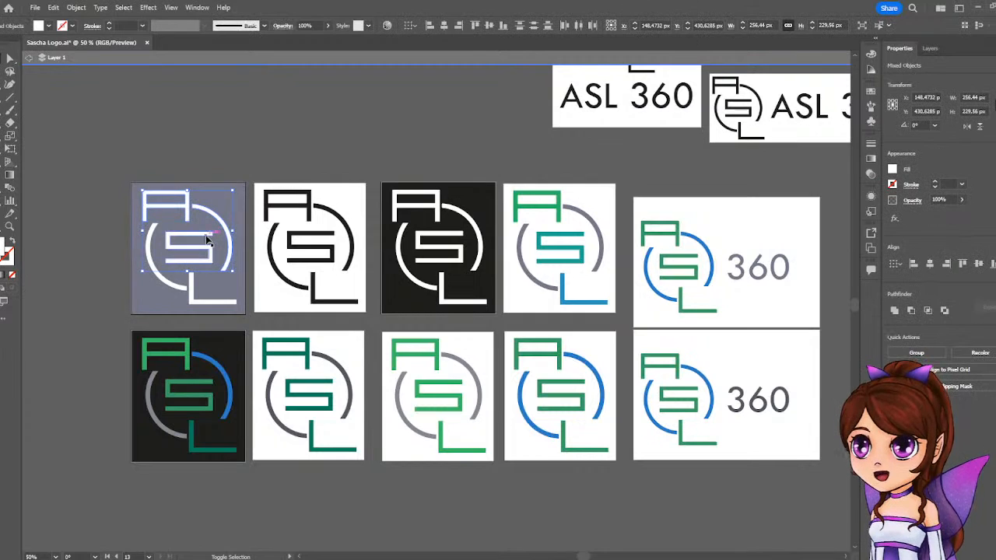
left_click(173, 289, "shift")
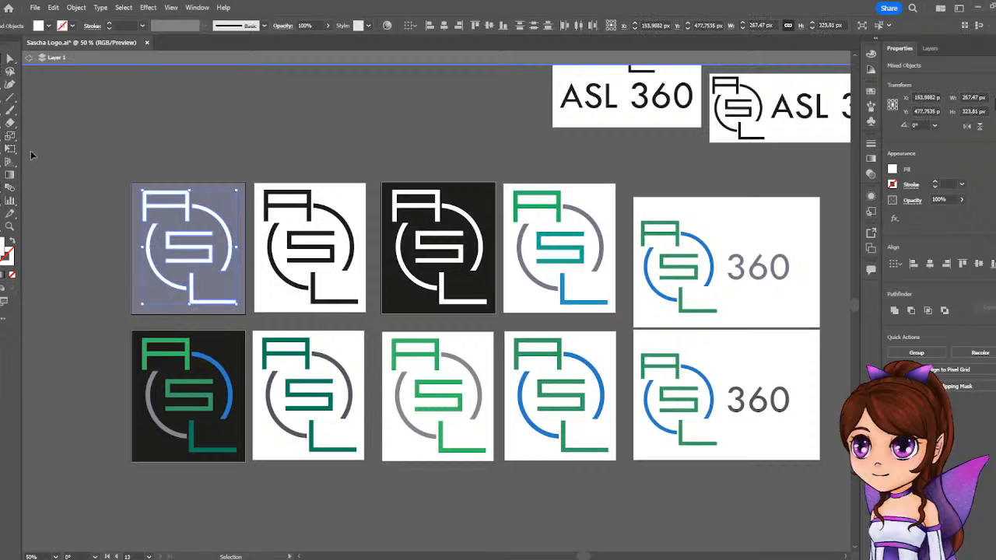
Duplicate the gray artboard with its white logo directly above the original.
left_click(8, 224)
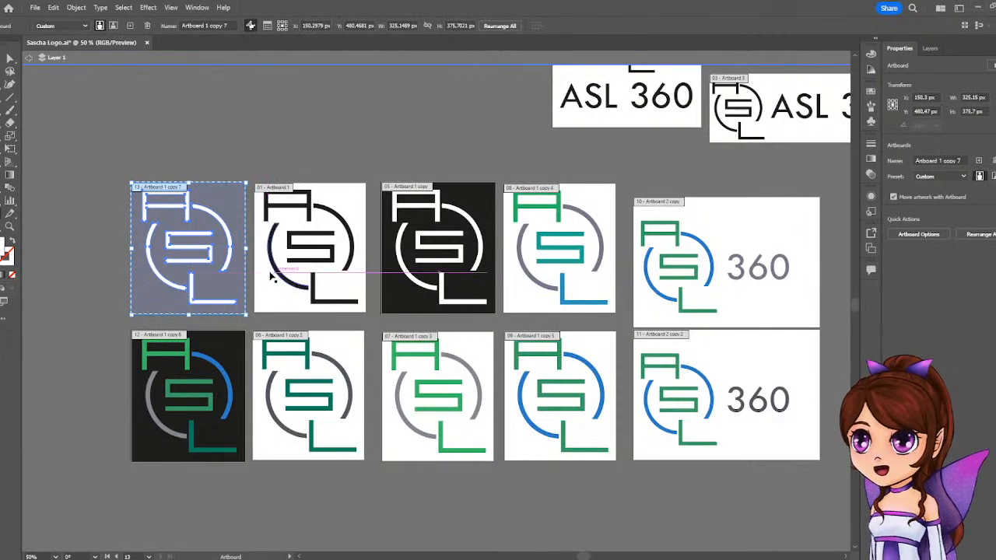
left_click_drag(226, 279, 102, 279)
left_click_drag(112, 353, 100, 417)
left_click_drag(138, 345, 265, 205)
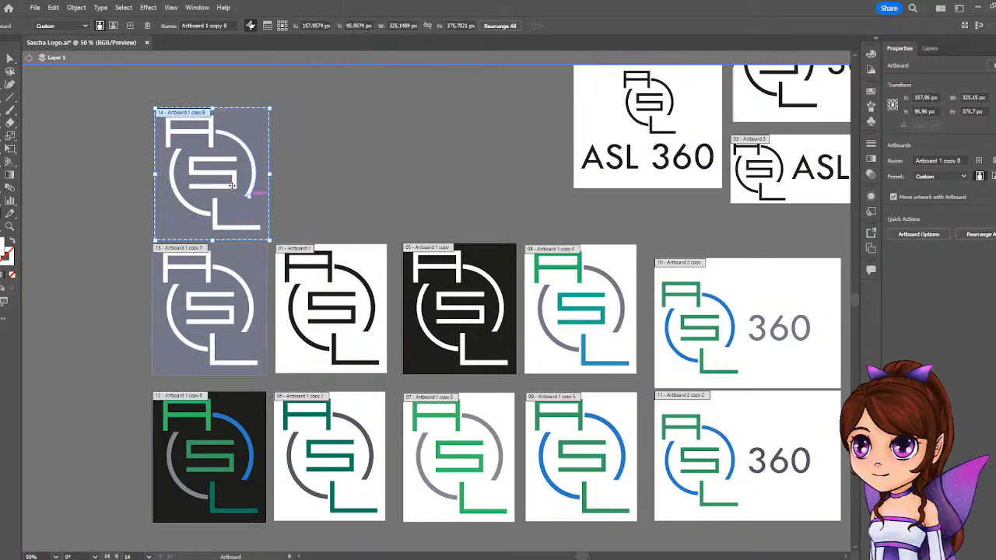
Recolor the A, S and L on the new gray copy with the bright green sampled from the green-and-gray logo.
key("v")
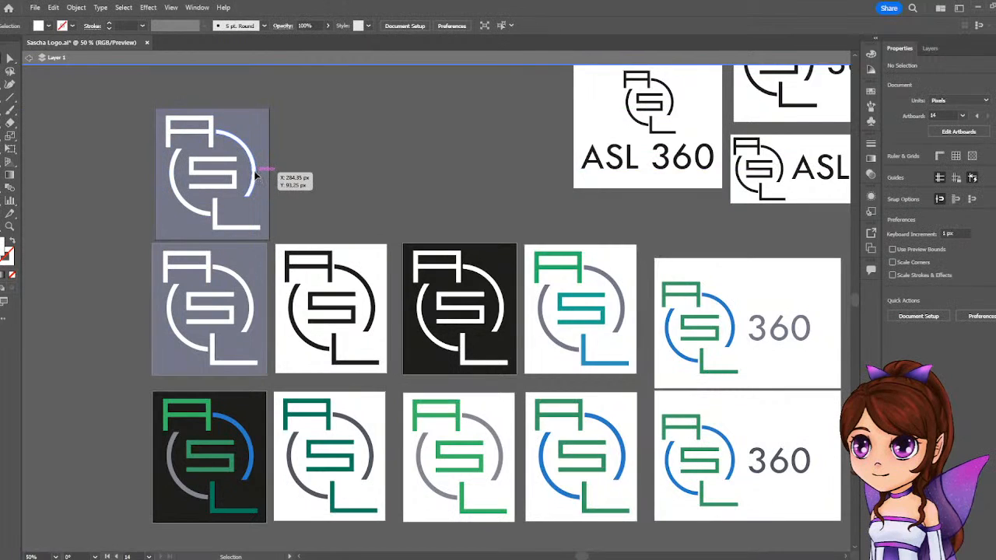
left_click(257, 178)
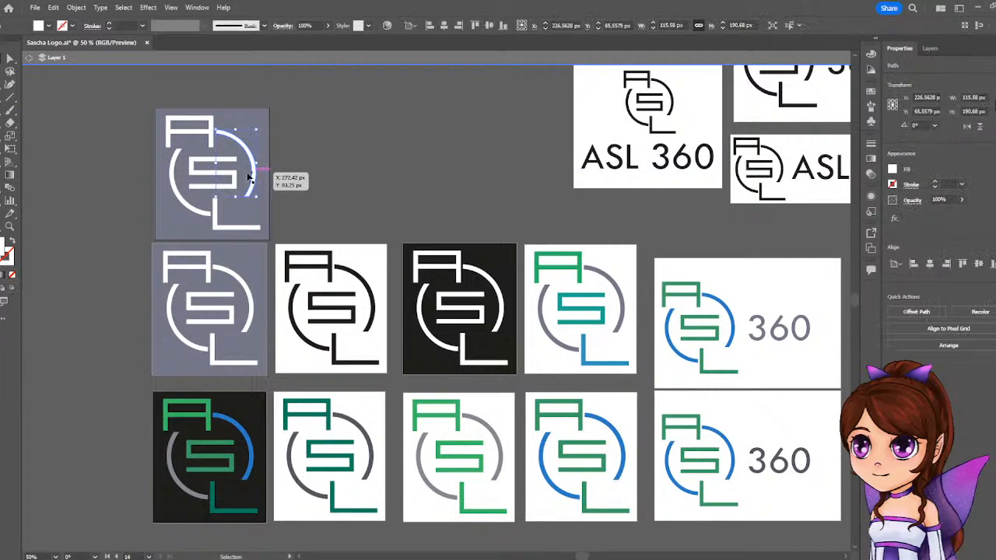
left_click(170, 131)
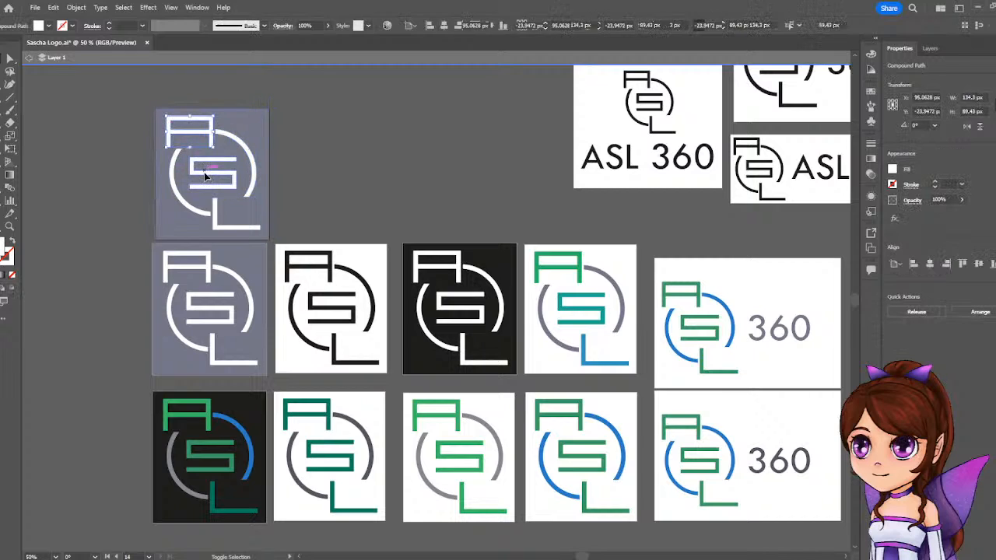
left_click(206, 176, "shift")
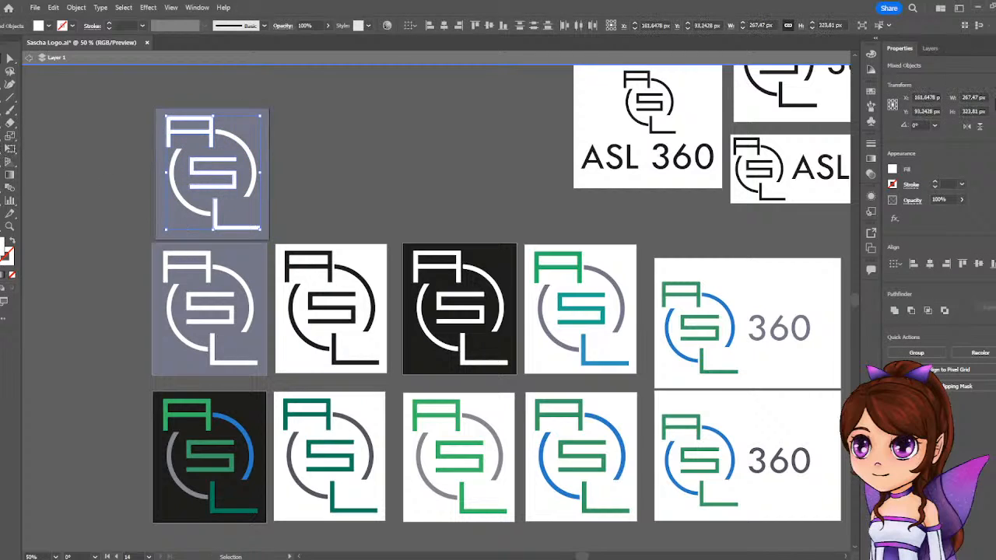
key("i")
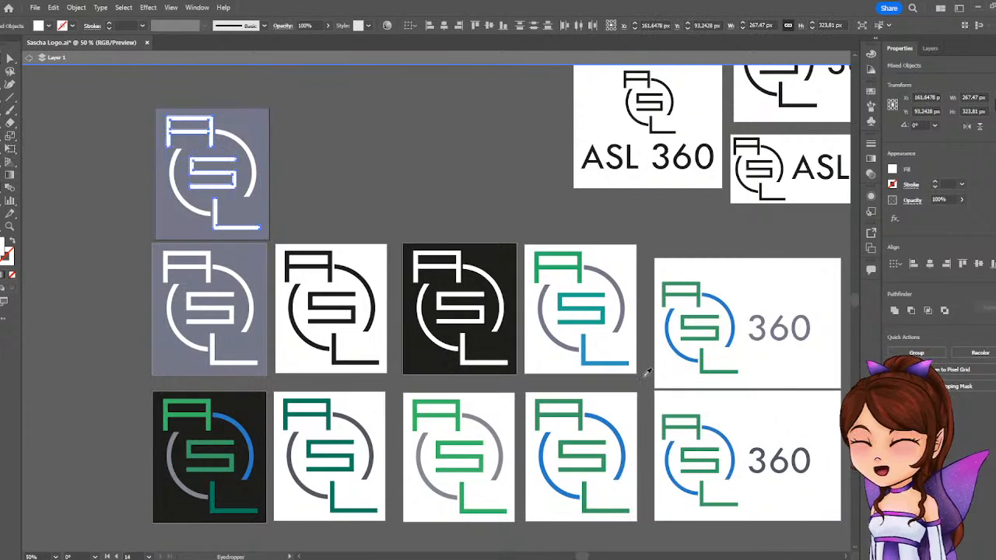
left_click(560, 414)
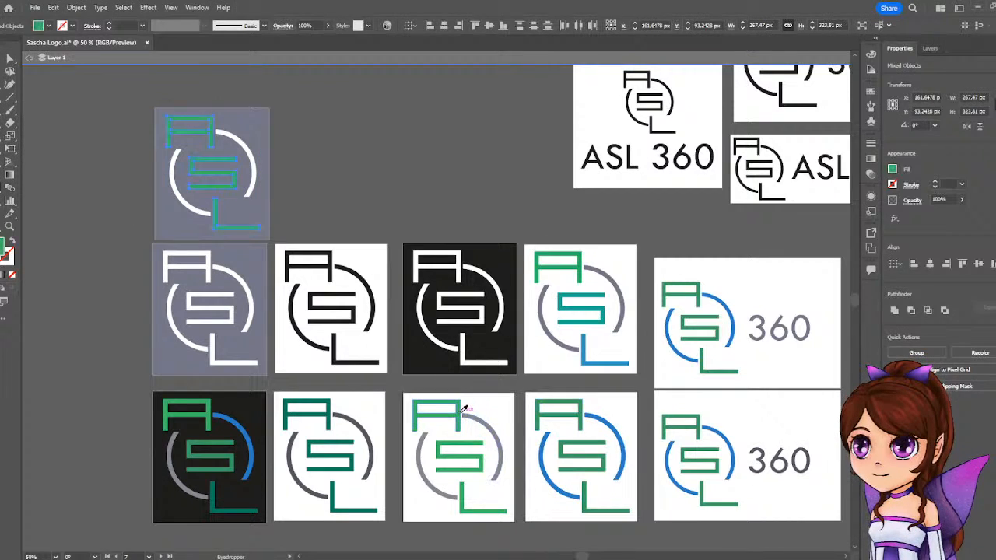
key("v")
left_click(352, 98)
Recolor both arcs on the new gray copy with the blue sampled from the blue-arc logo.
left_click(245, 154)
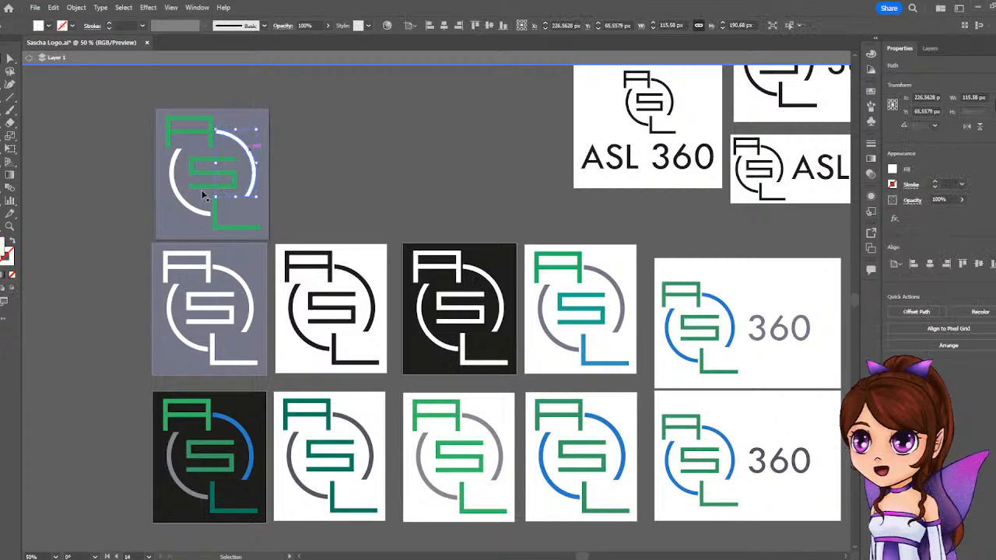
left_click(182, 201, "shift")
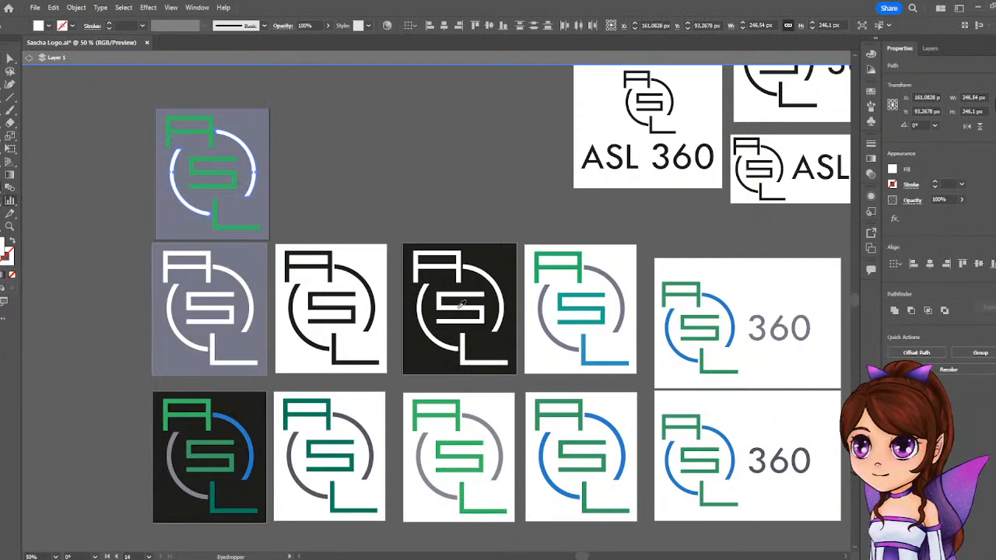
key("i")
left_click(612, 424)
key("v")
left_click(453, 159)
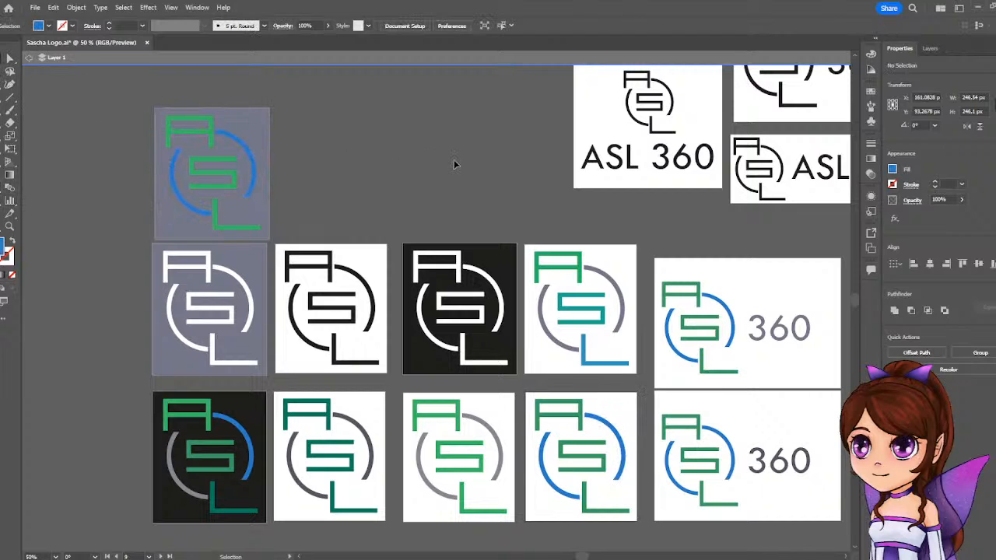
Exit isolation mode and move the black 360 text closer to the logo on its white artboard.
scroll(472, 282, "down", 2)
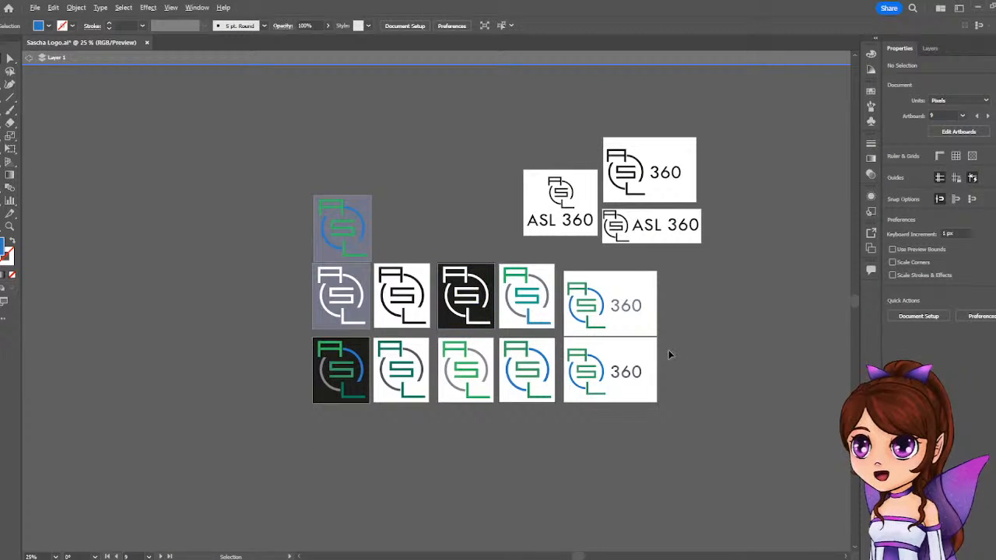
scroll(734, 285, "up", 1)
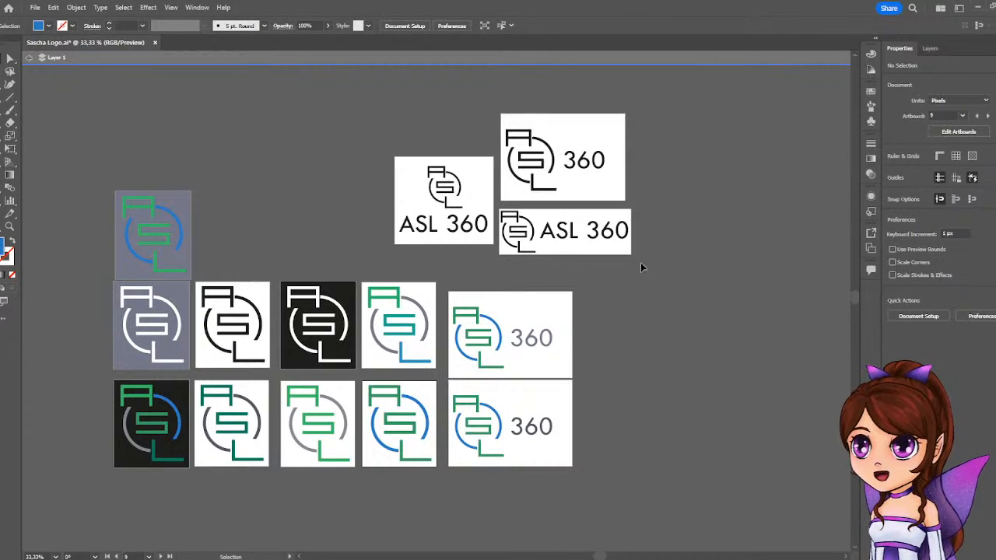
left_click(30, 58)
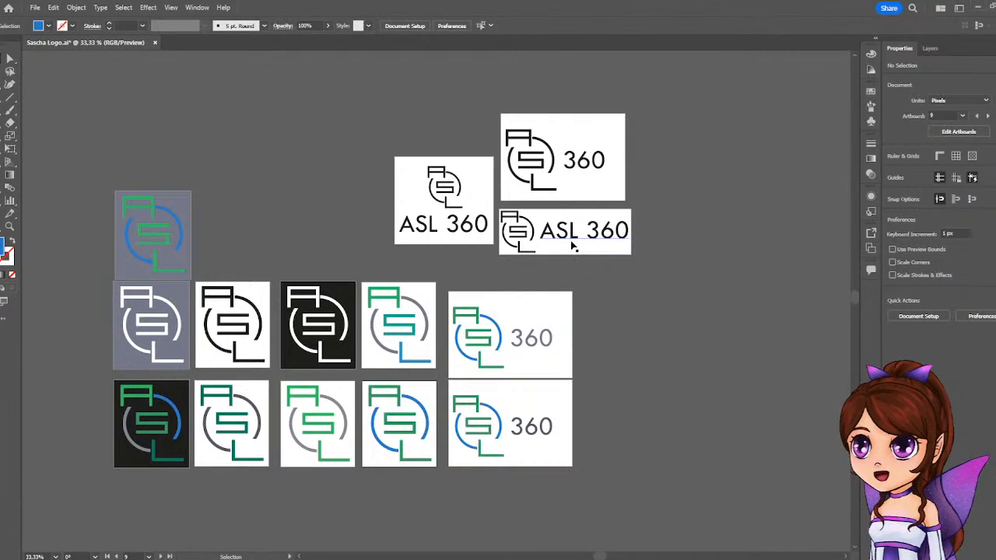
left_click(574, 171)
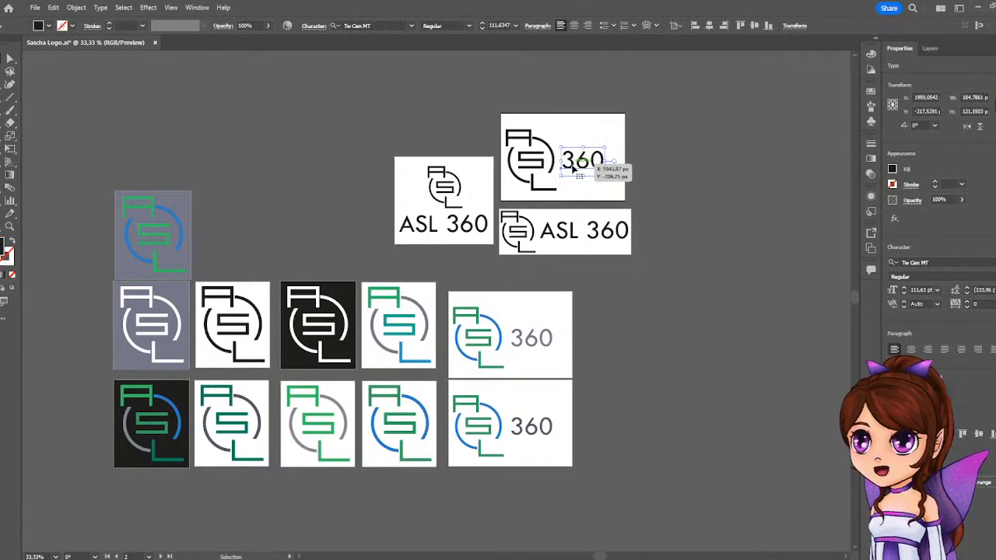
left_click_drag(574, 170, 559, 147)
scroll(568, 164, "up", 4)
scroll(604, 258, "down", 3)
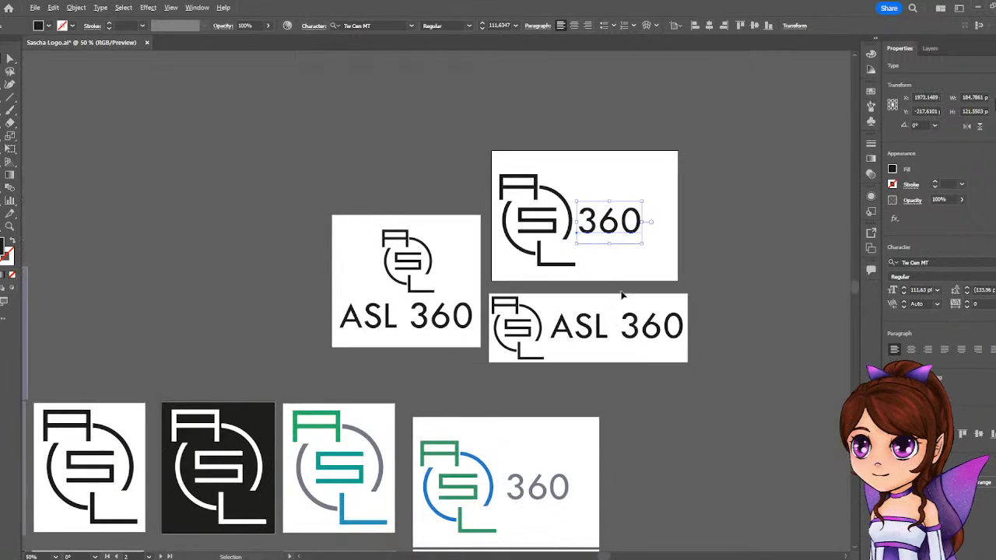
left_click(706, 396)
Move the 360 text closer to the logo on both colored 360 artboards.
scroll(670, 421, "down", 1)
scroll(669, 420, "up", 1)
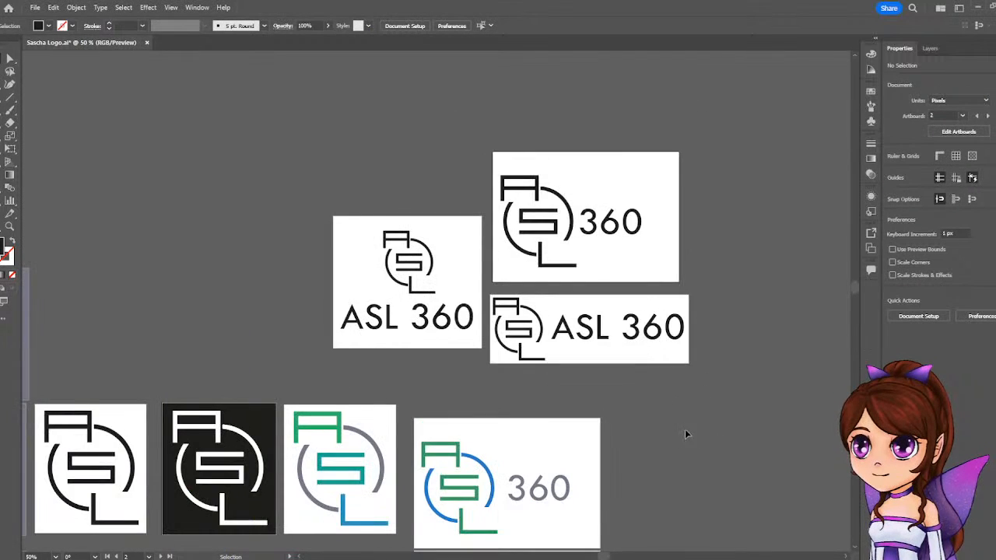
left_click_drag(685, 429, 686, 219)
left_click_drag(538, 293, 525, 293)
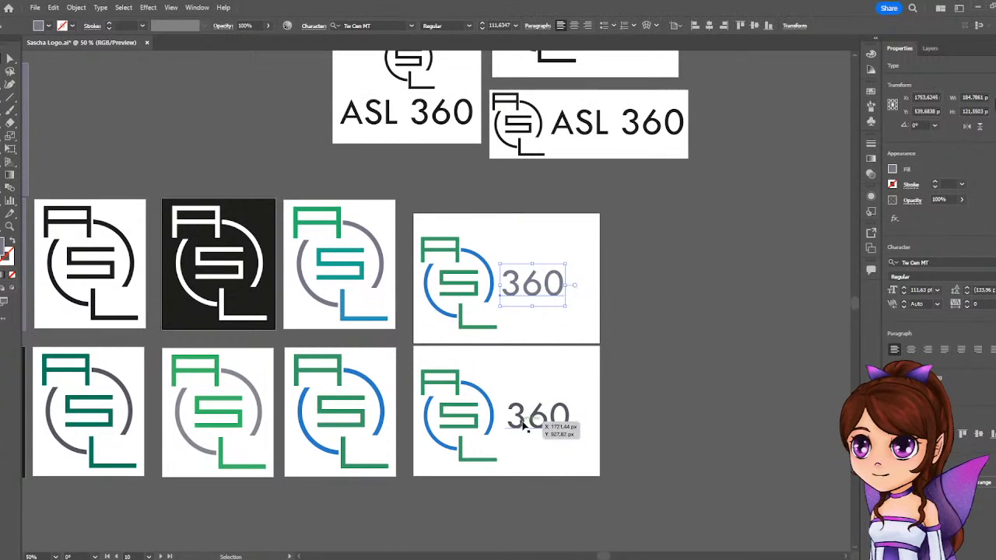
left_click_drag(532, 421, 528, 419)
left_click(669, 300)
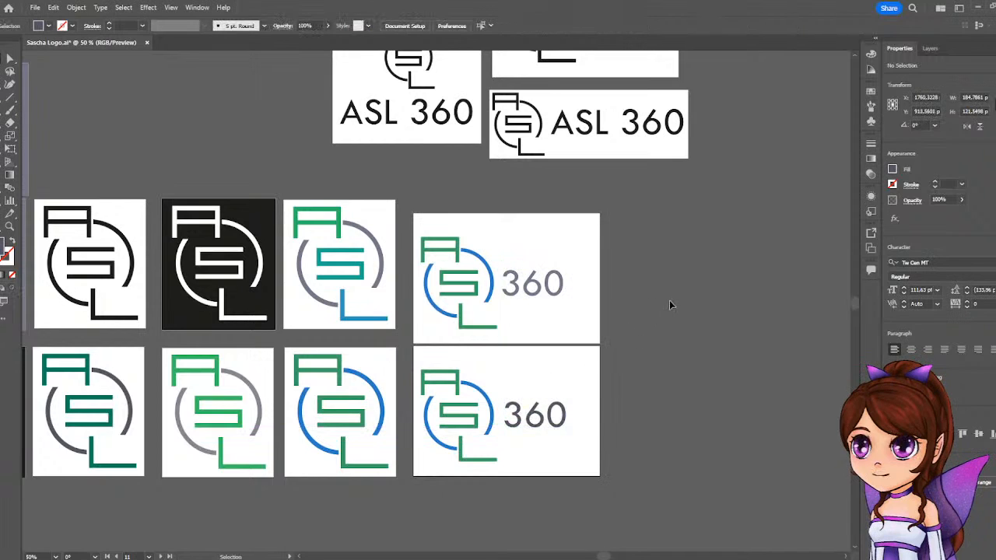
Save the logo document.
key("ctrl+minus")
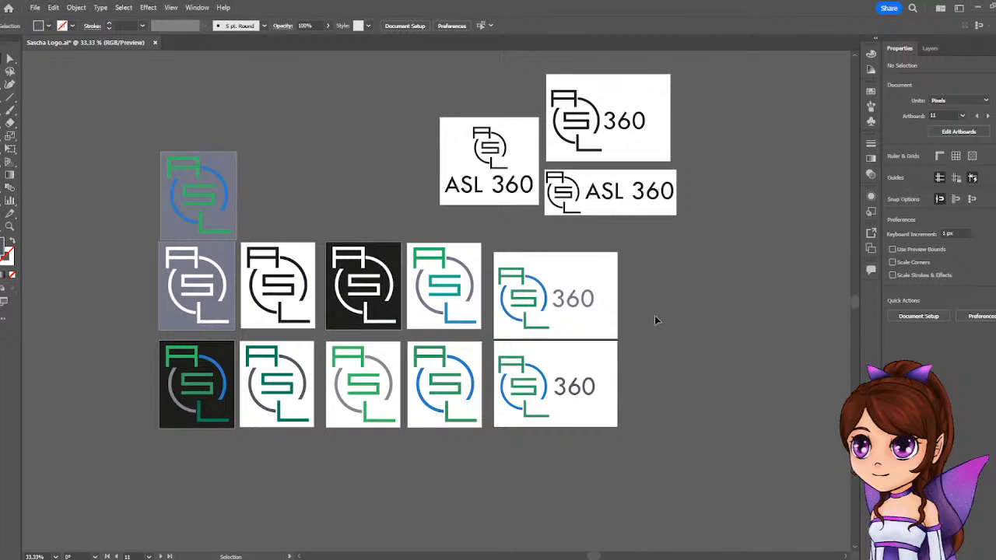
scroll(654, 320, "up", 1)
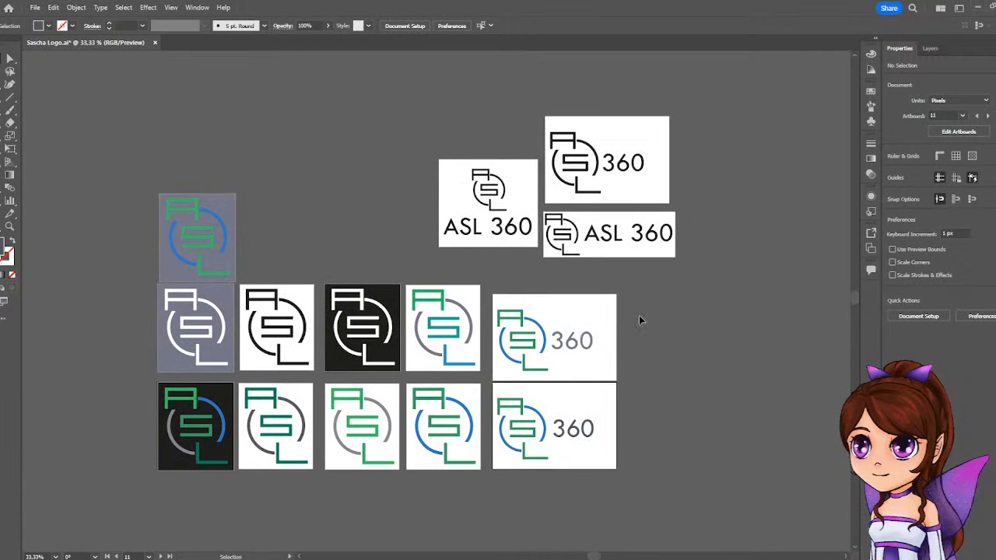
key("a")
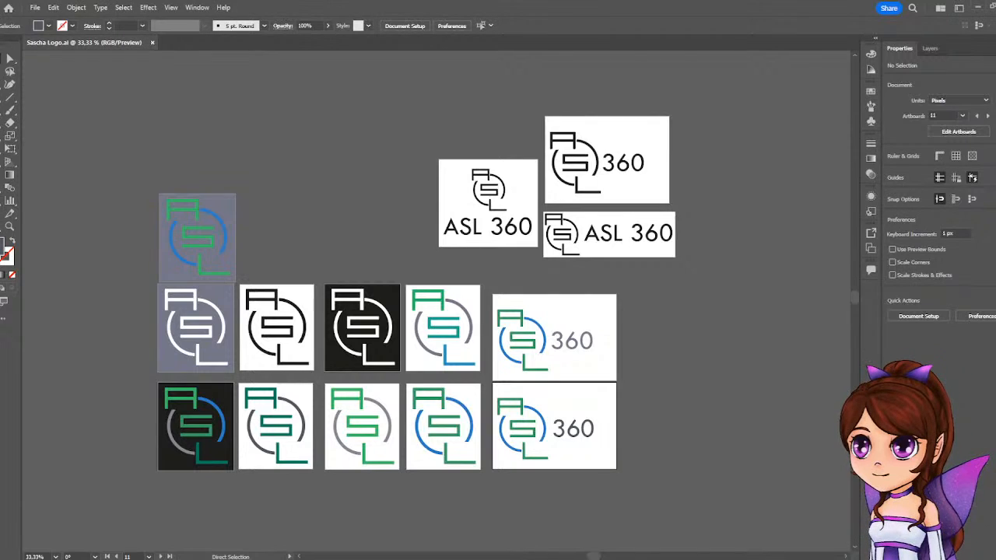
key("v")
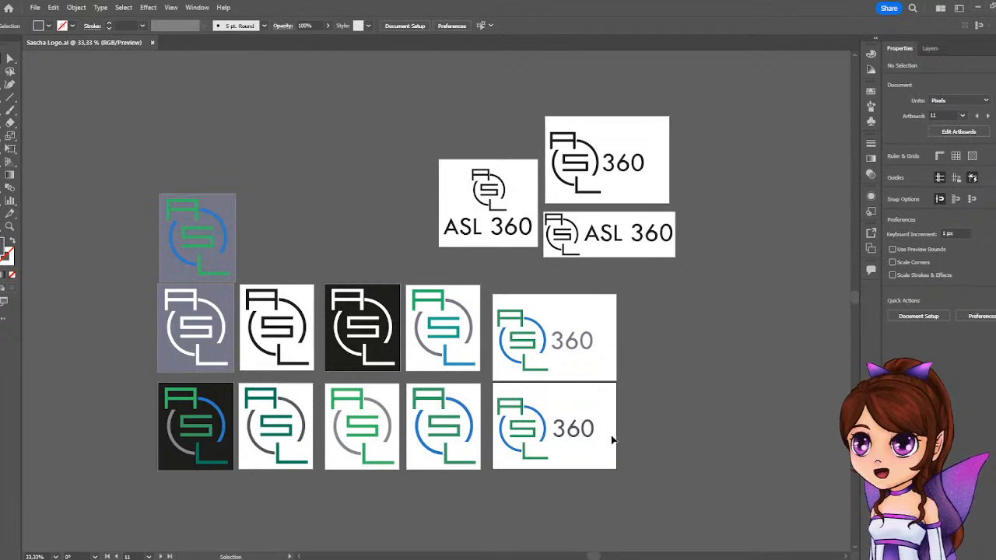